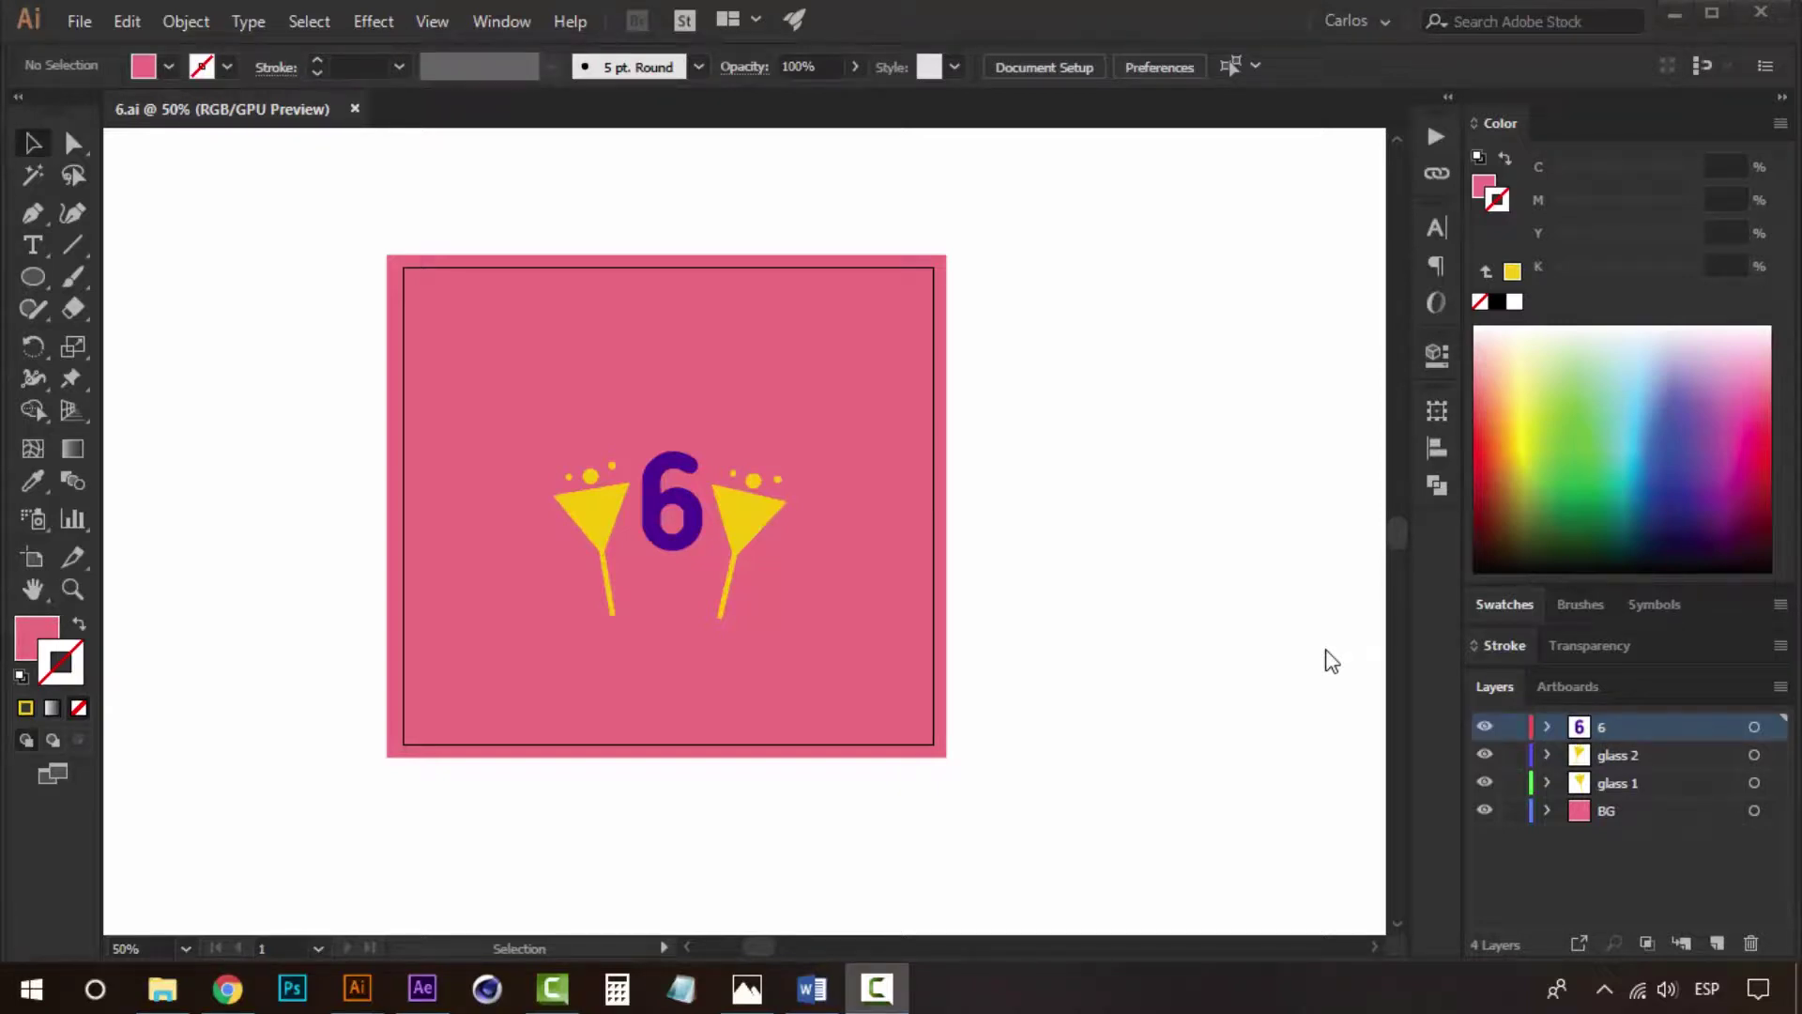
Delete both yellow glass drawings and remove the glass 1 and glass 2 layers.
left_click_drag(895, 465, 939, 472)
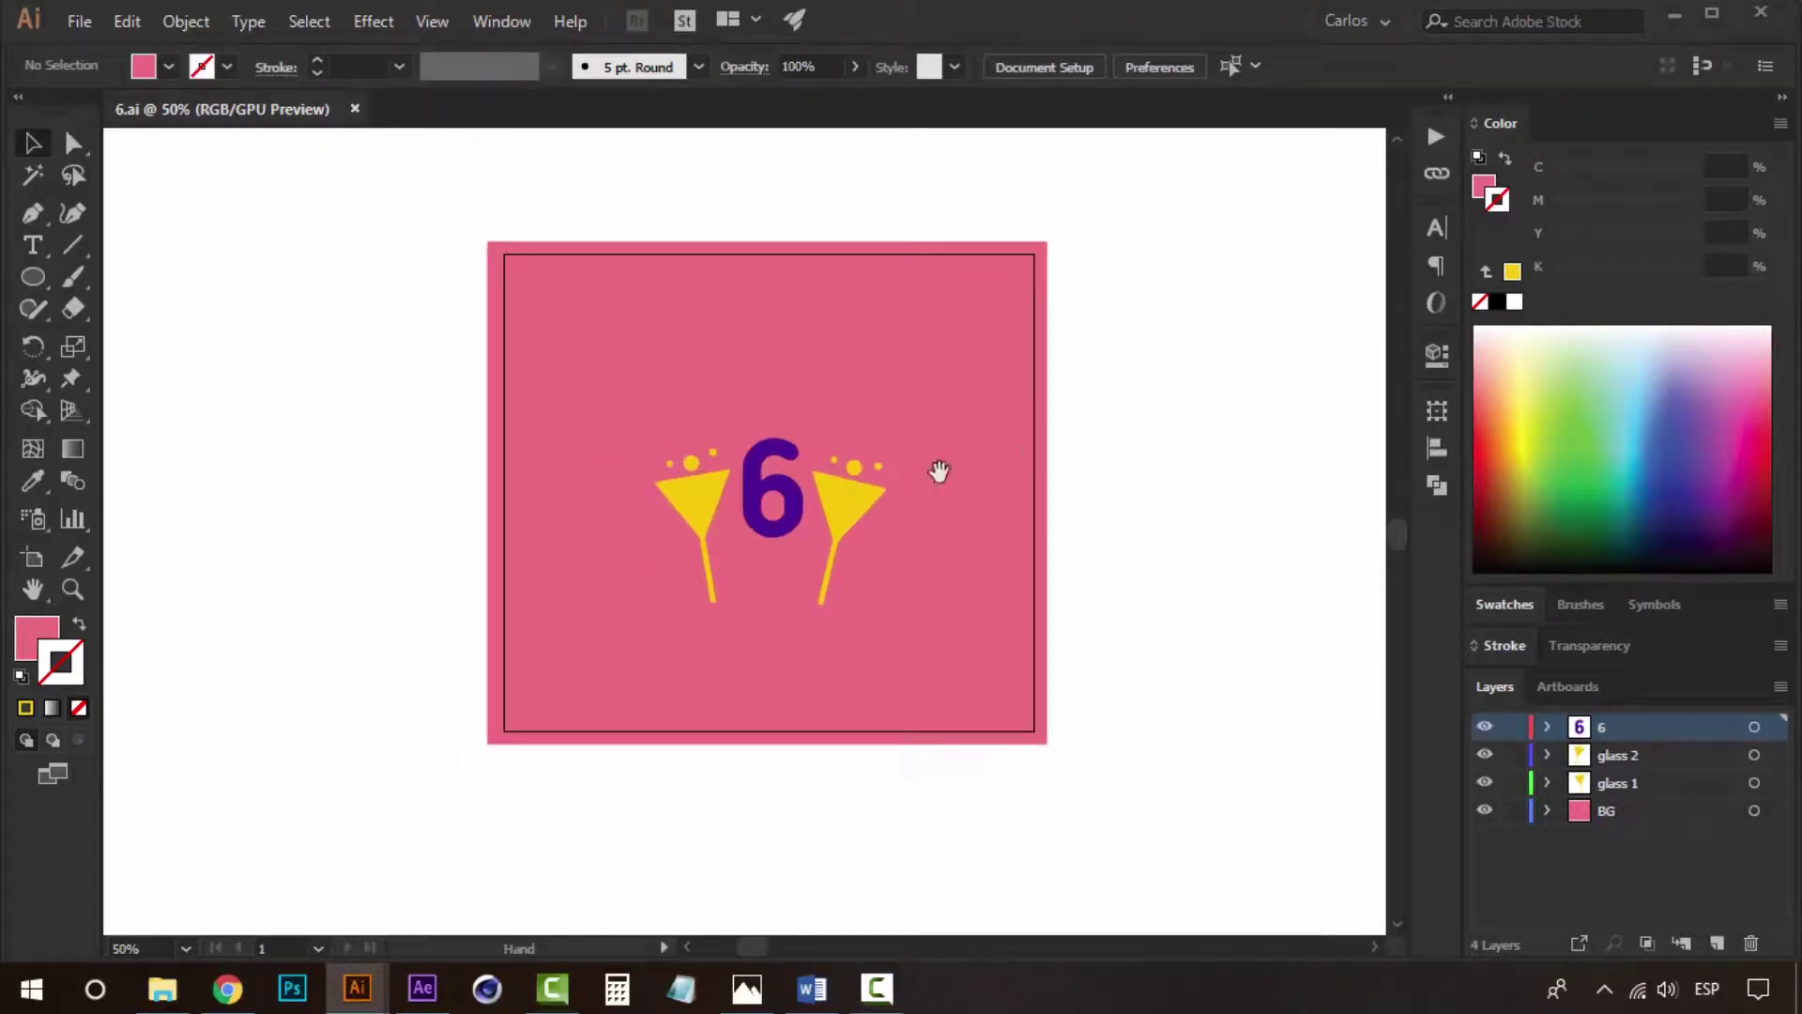
mouse_move(789, 495)
left_mouse_down()
mouse_move(716, 504)
mouse_move(915, 501)
mouse_move(830, 490)
left_mouse_up()
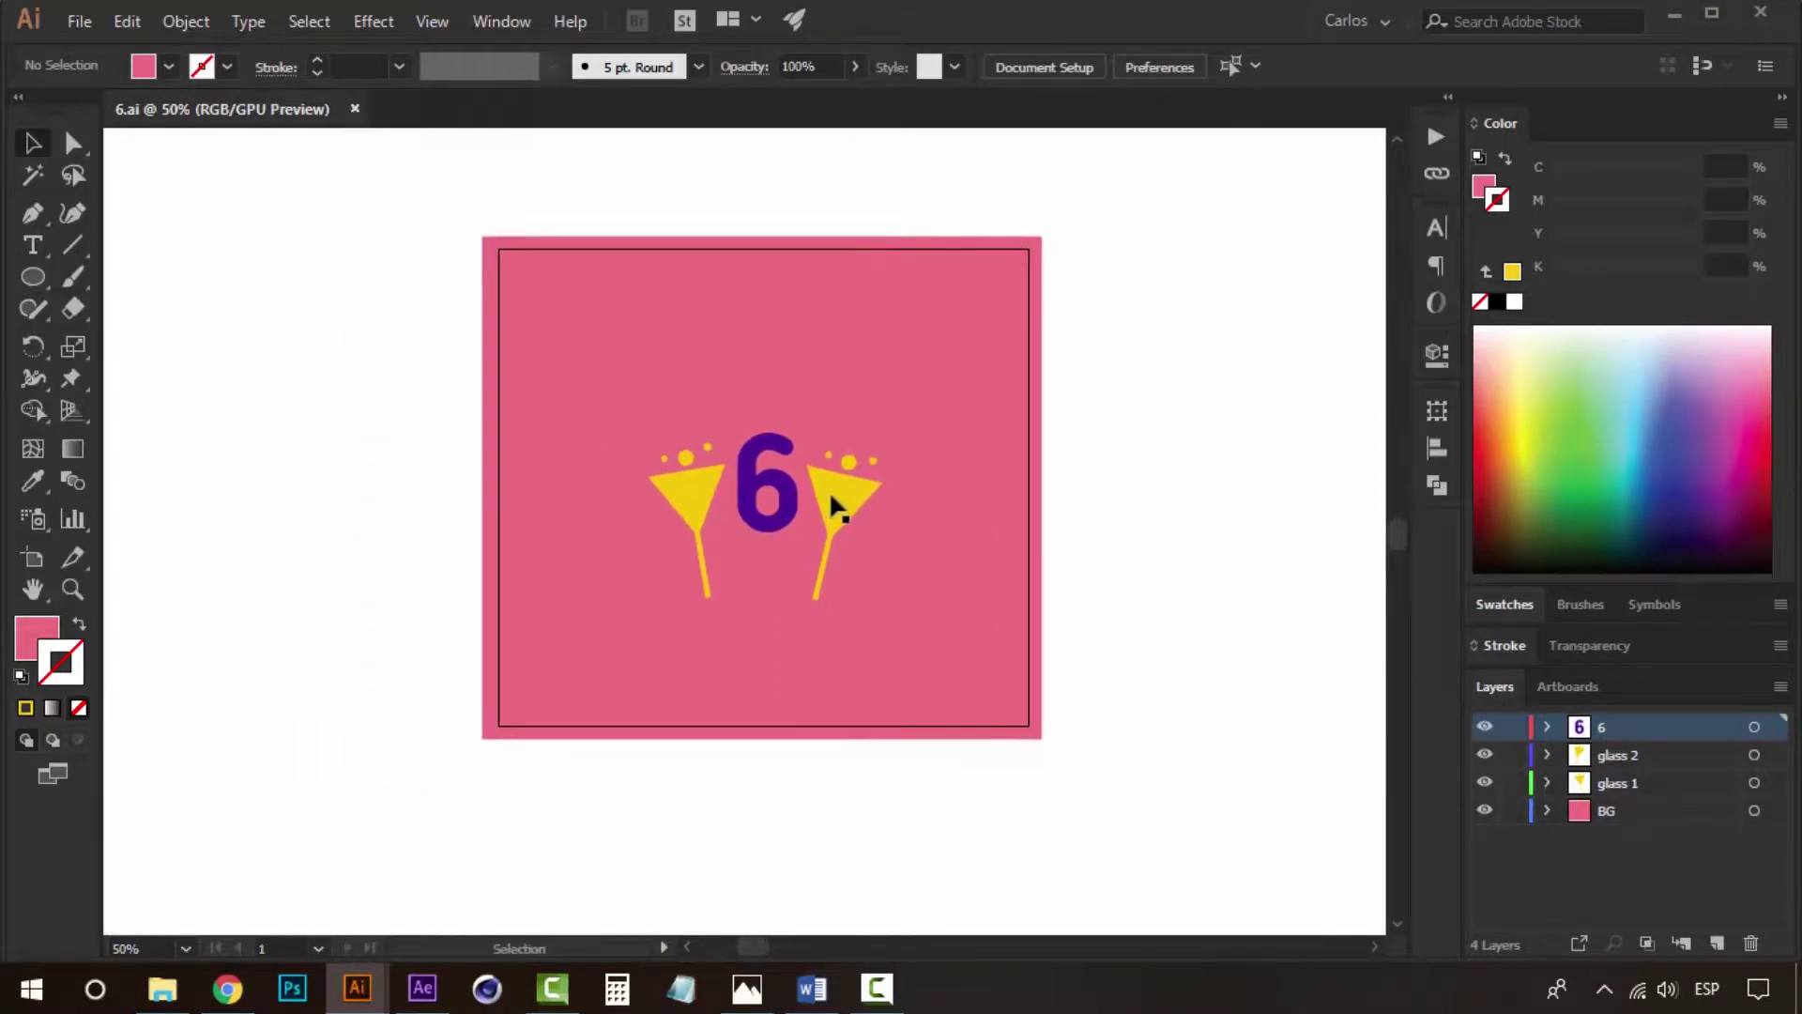
left_click(830, 490)
left_click(696, 487, "shift")
key("Delete")
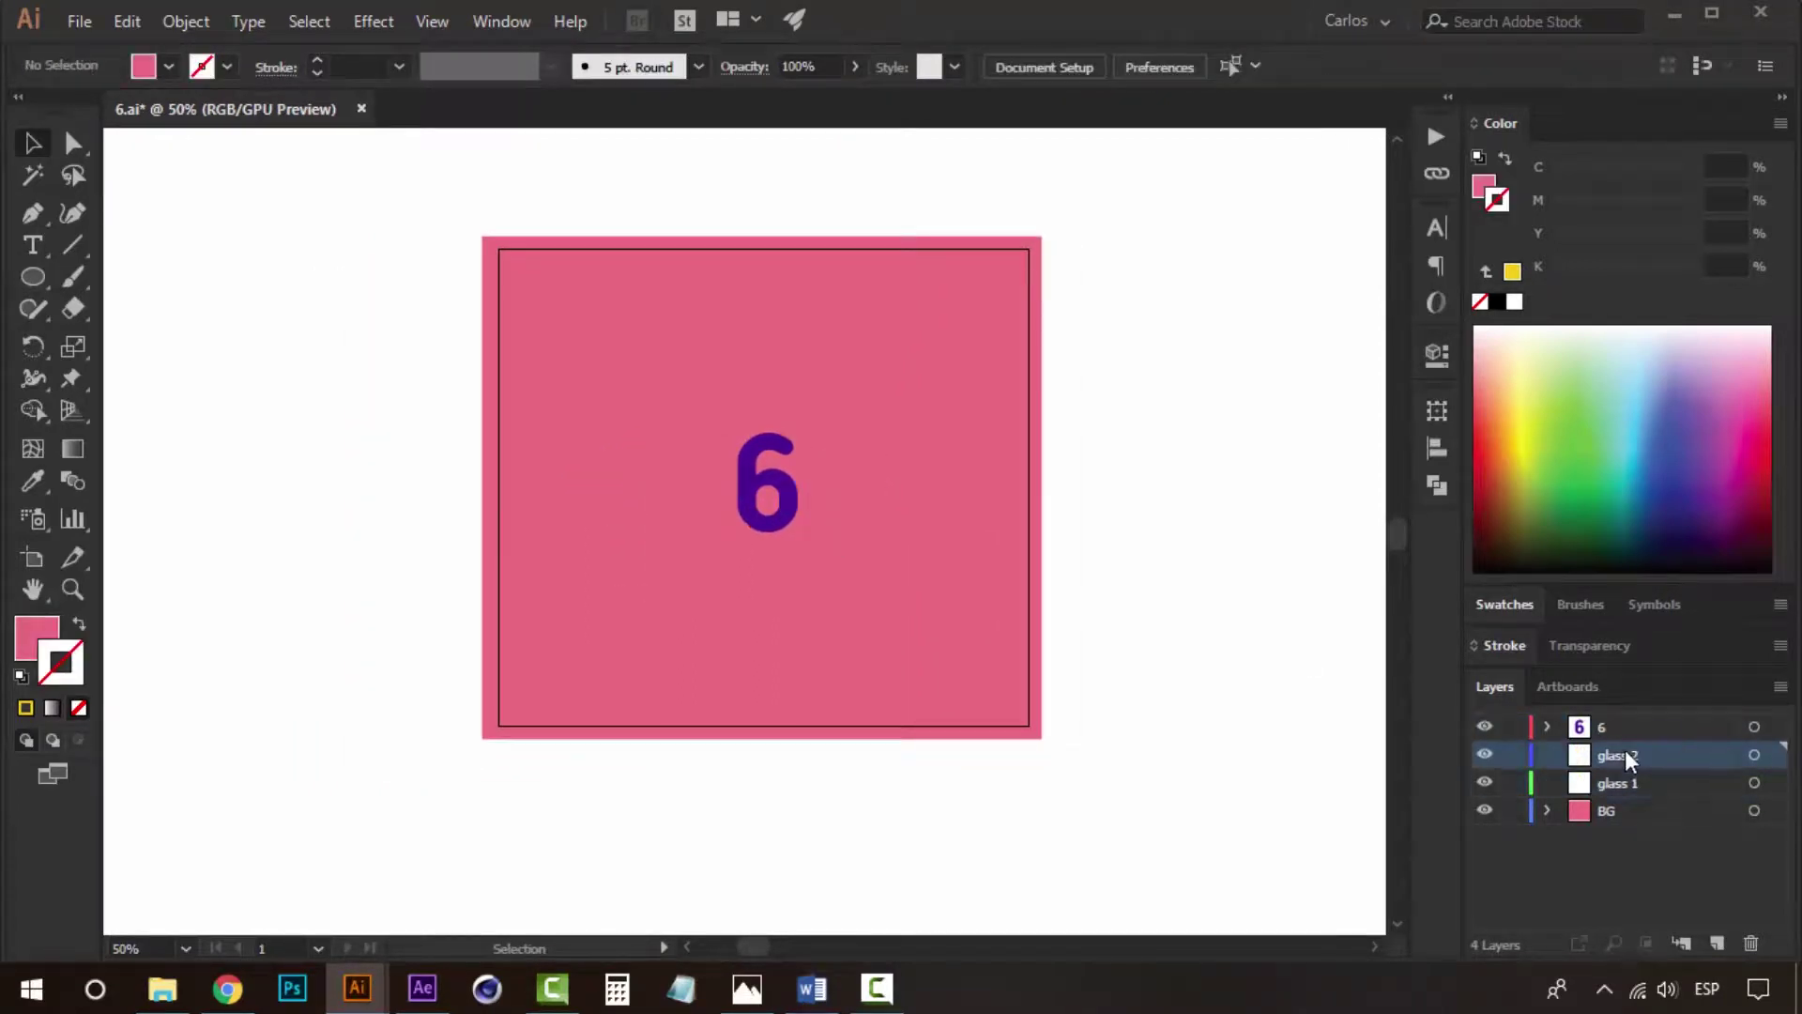
left_click(1615, 783, "shift")
left_click(1751, 942)
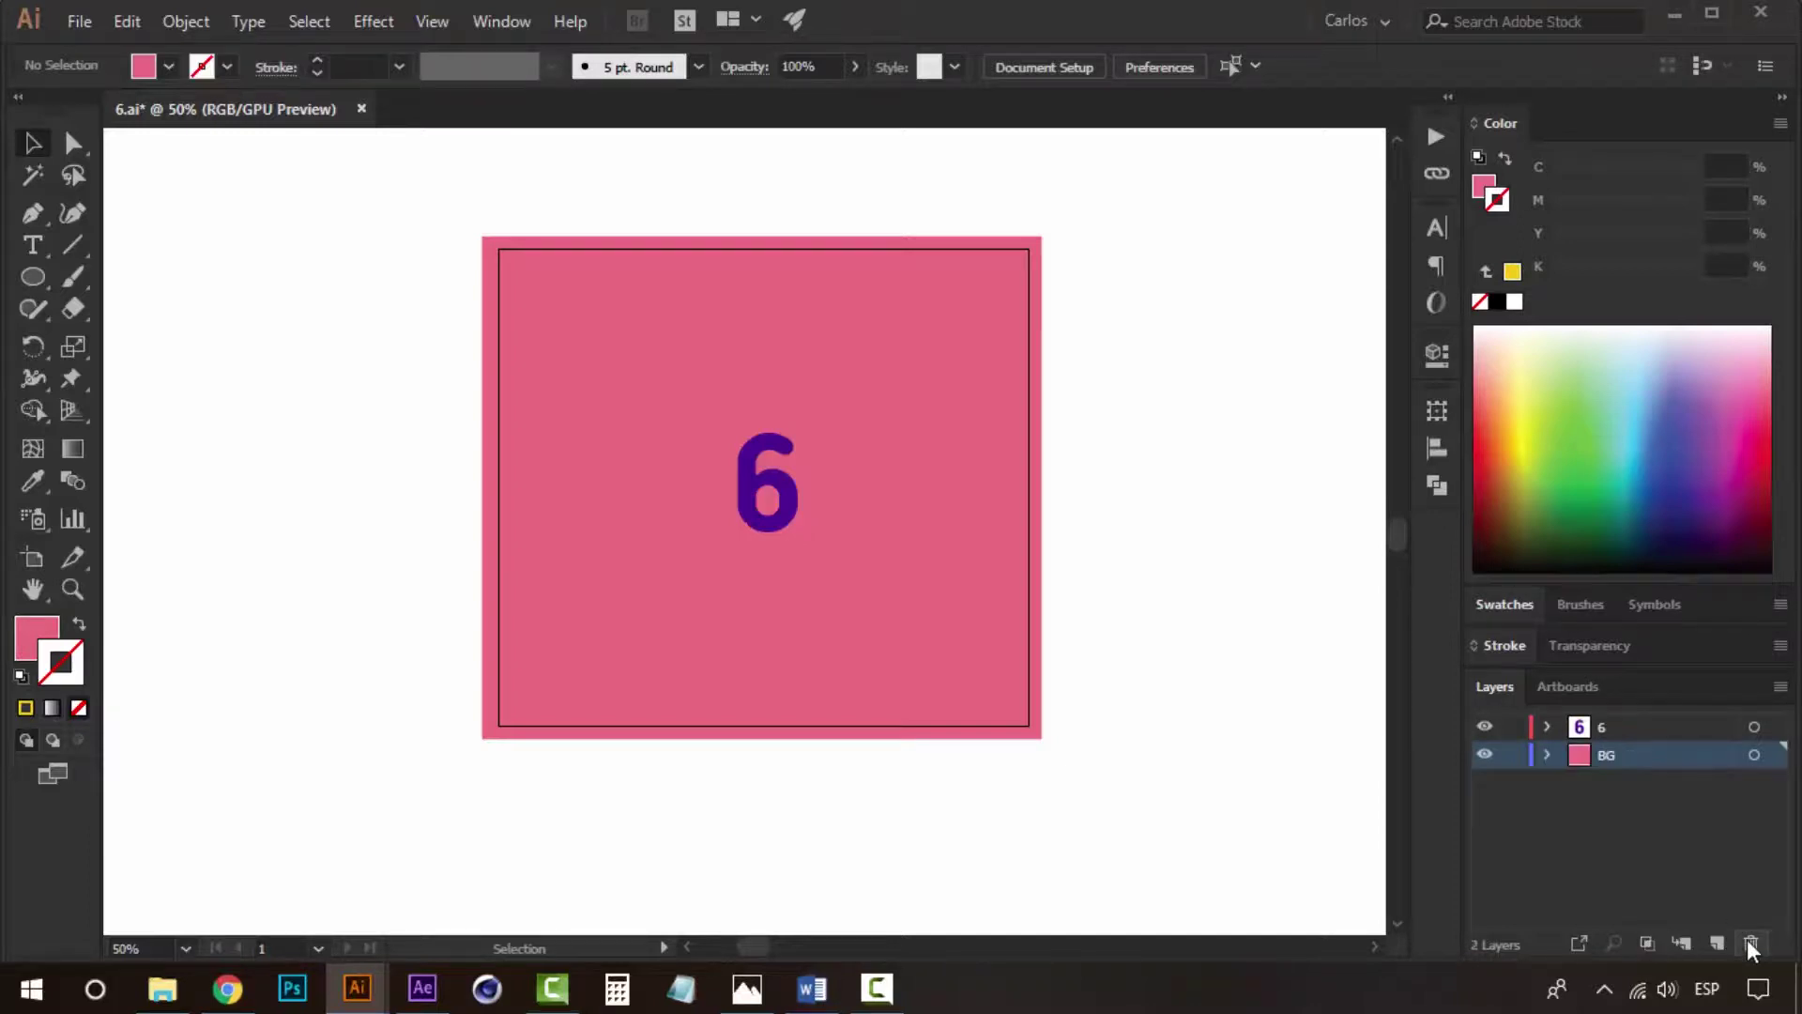
Replace the purple 6 text with the word 'five'.
double_click(765, 507)
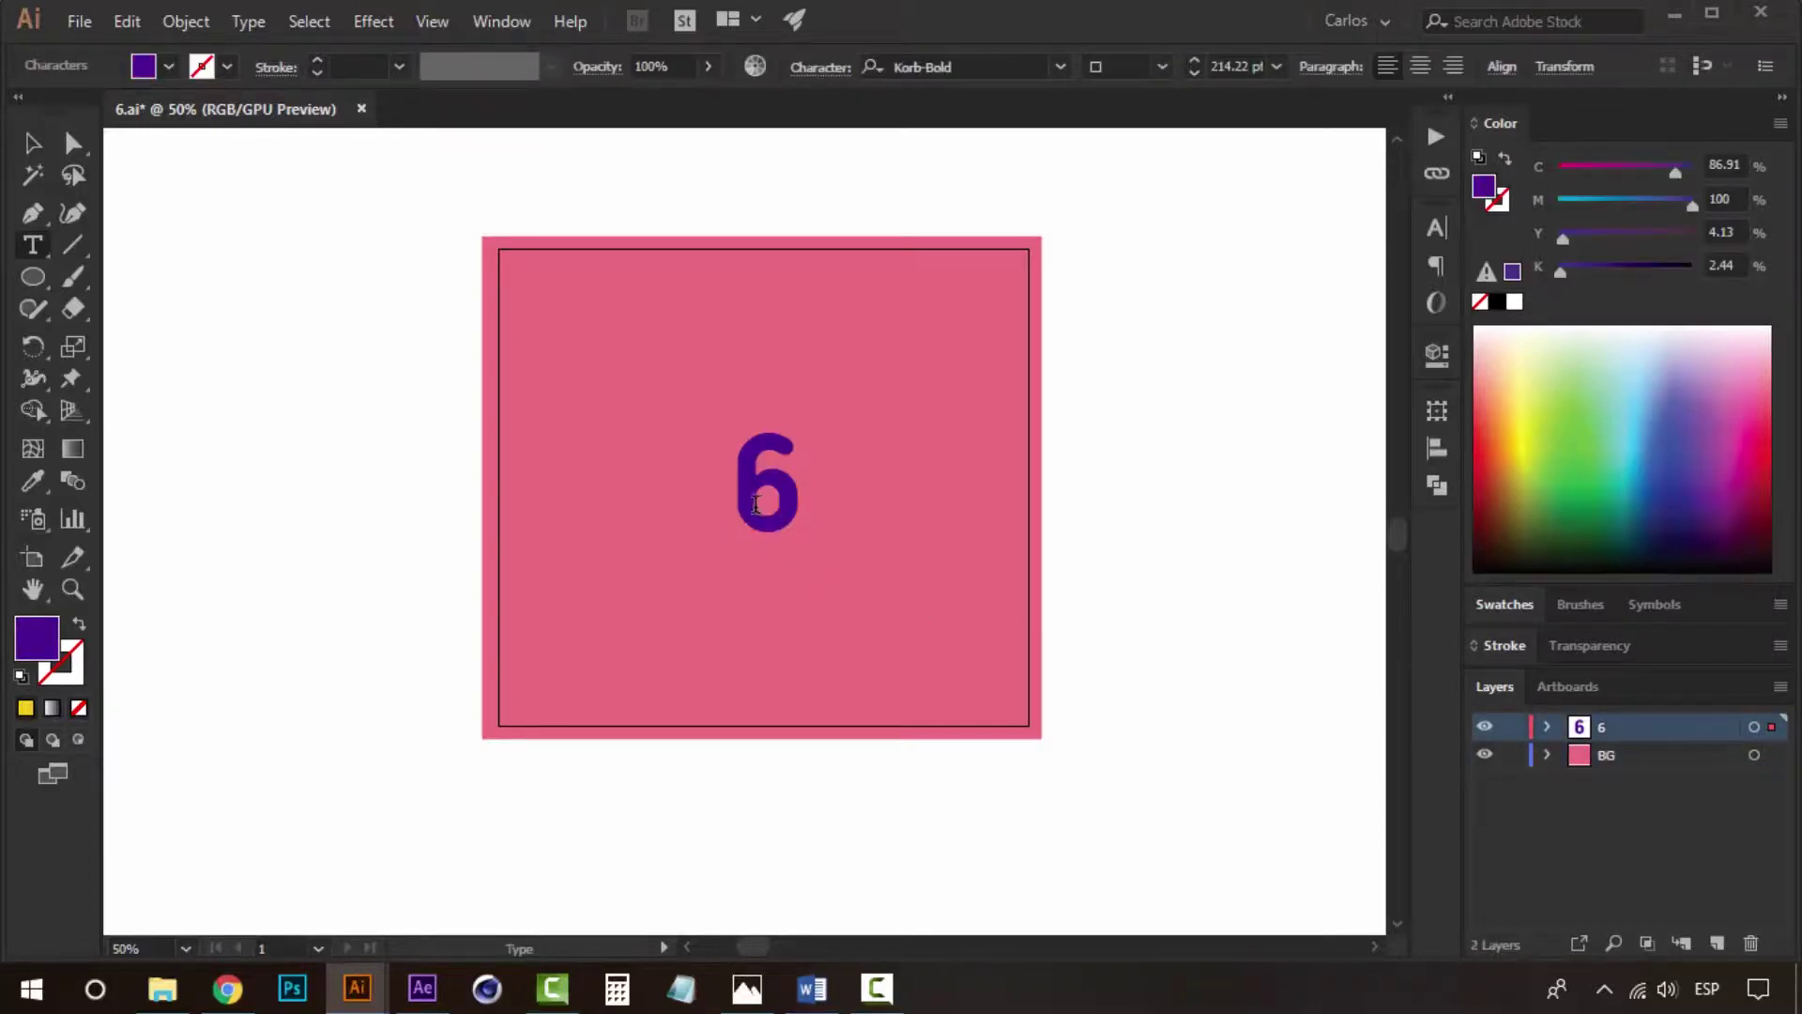
double_click(747, 507)
type("f")
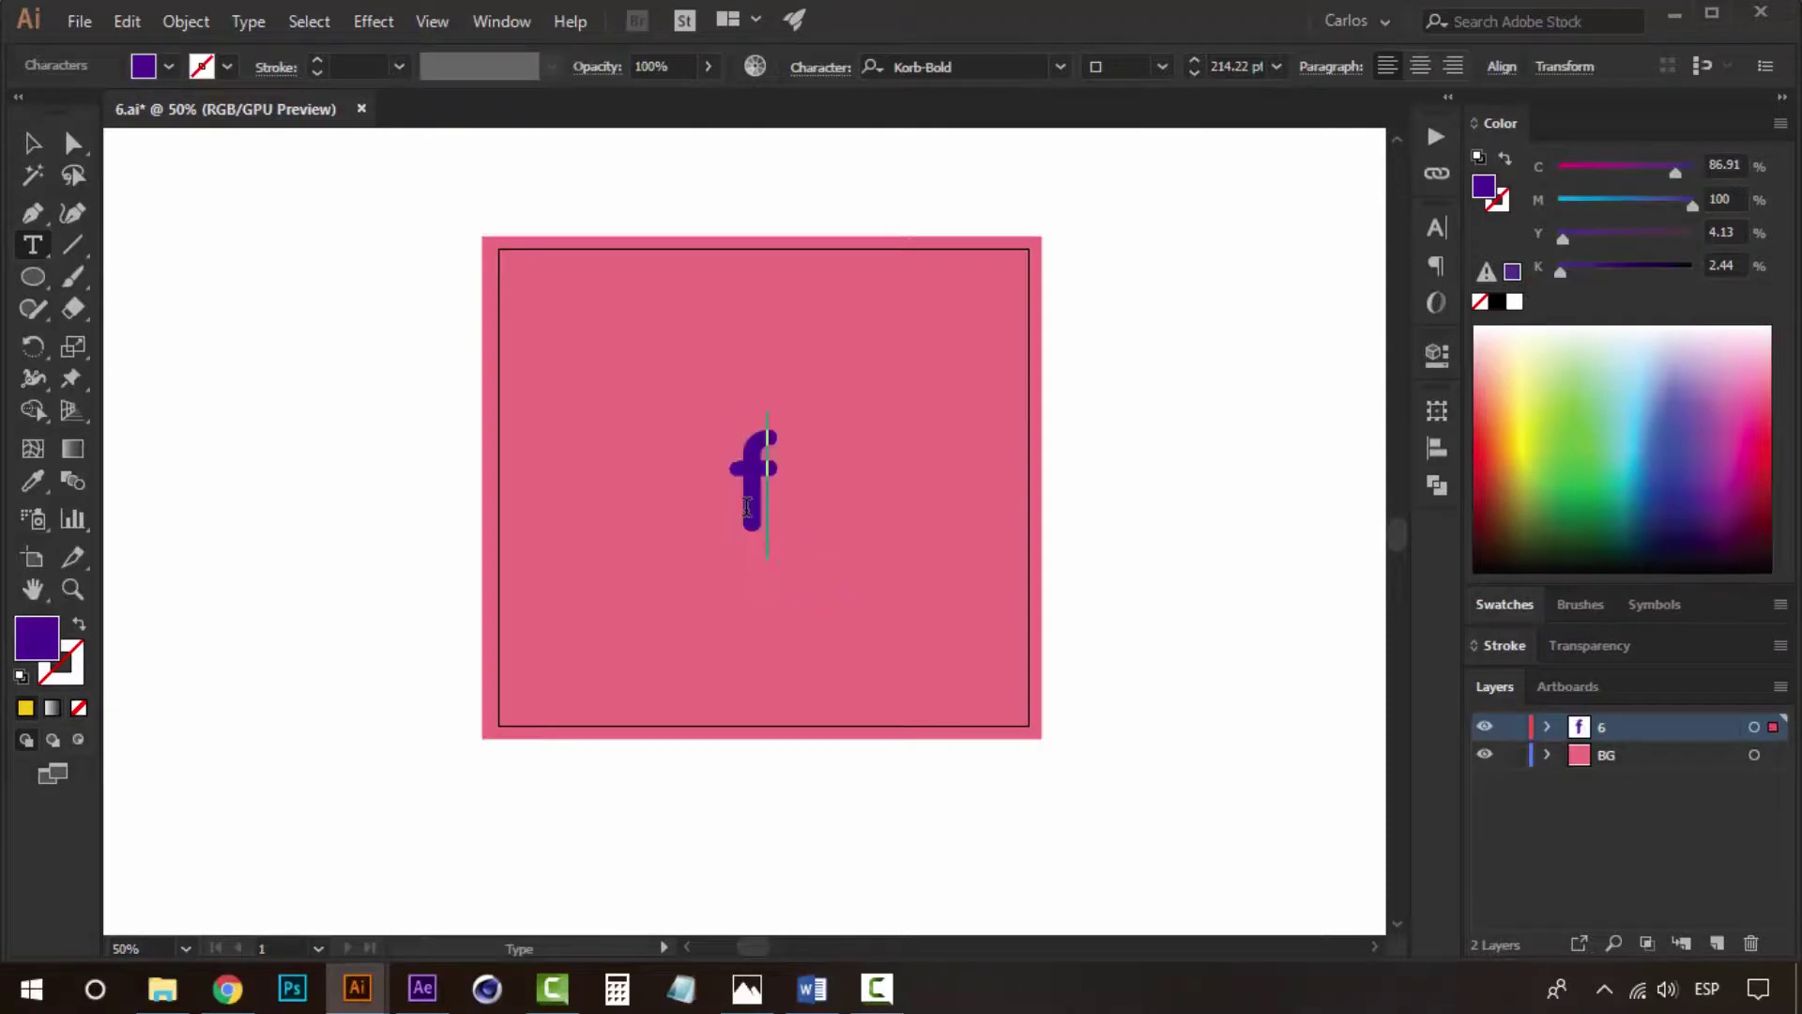
type("ive")
left_click(34, 143)
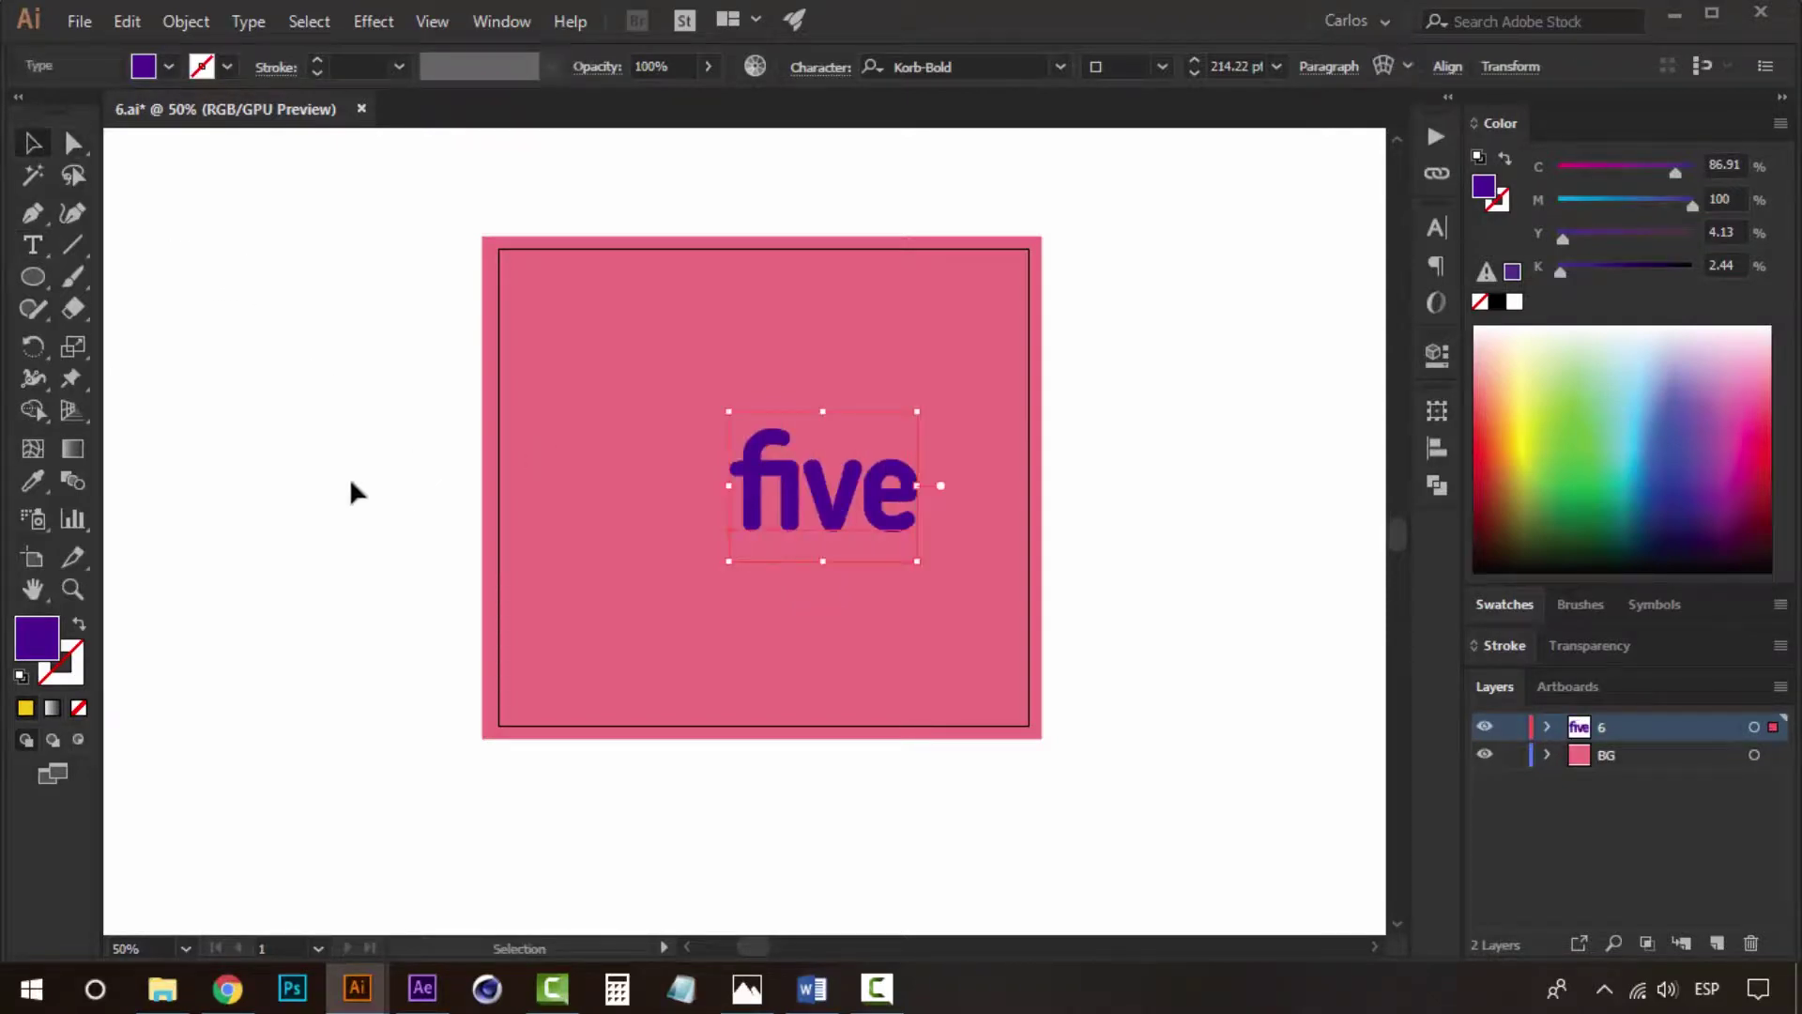
left_click(423, 502)
Centre 'five' horizontally on the artboard using Horizontal Align Center.
left_click(777, 511)
left_click(1437, 448)
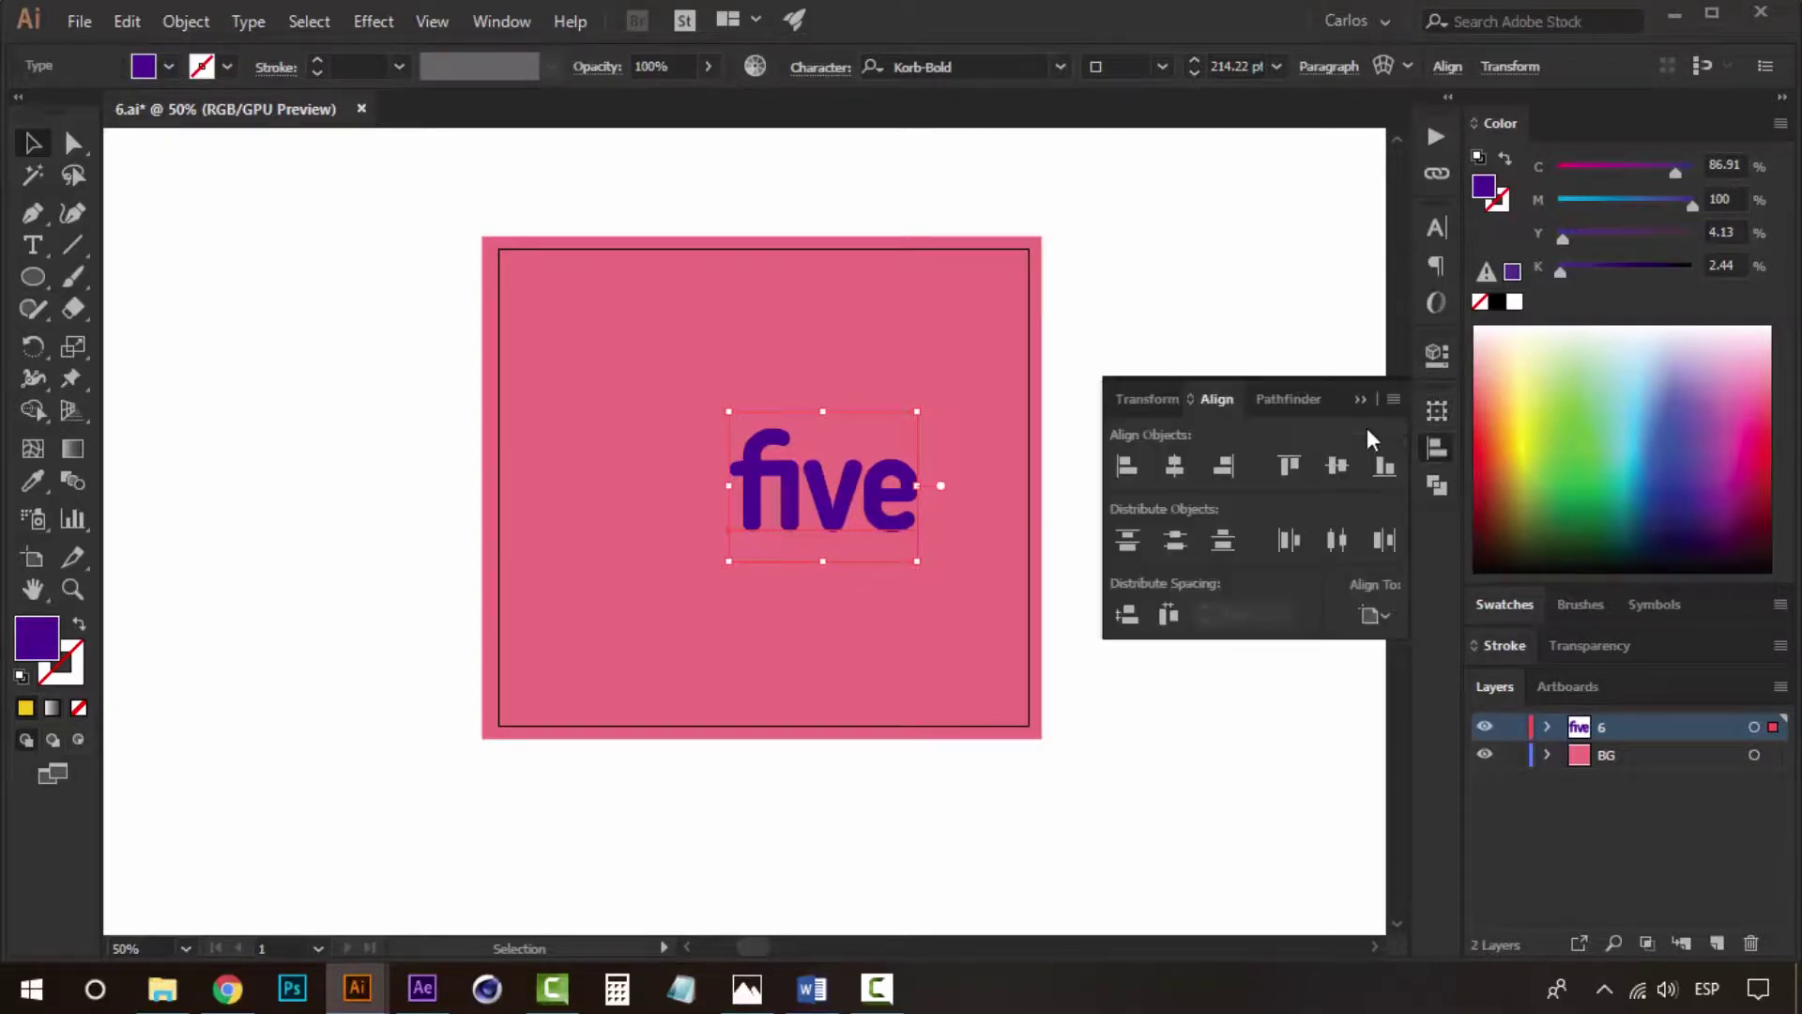
left_click(1179, 469)
left_click(1136, 363)
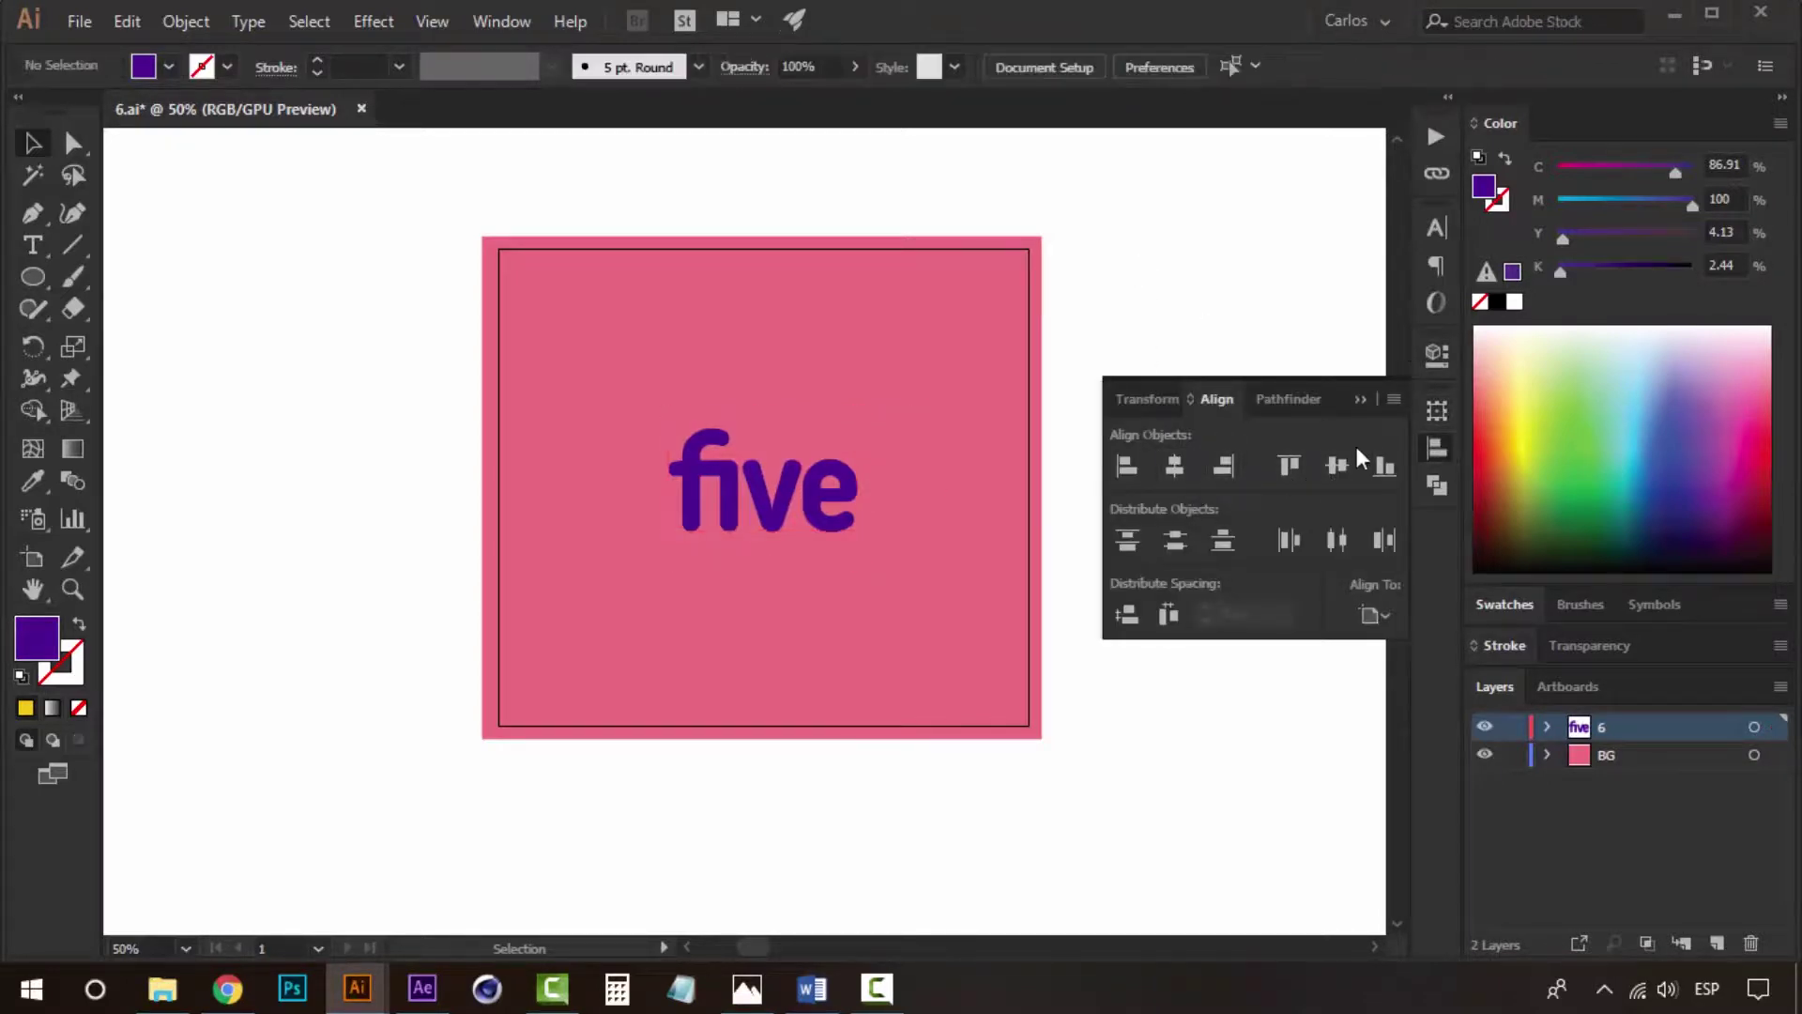
left_click(1359, 402)
left_click(905, 377)
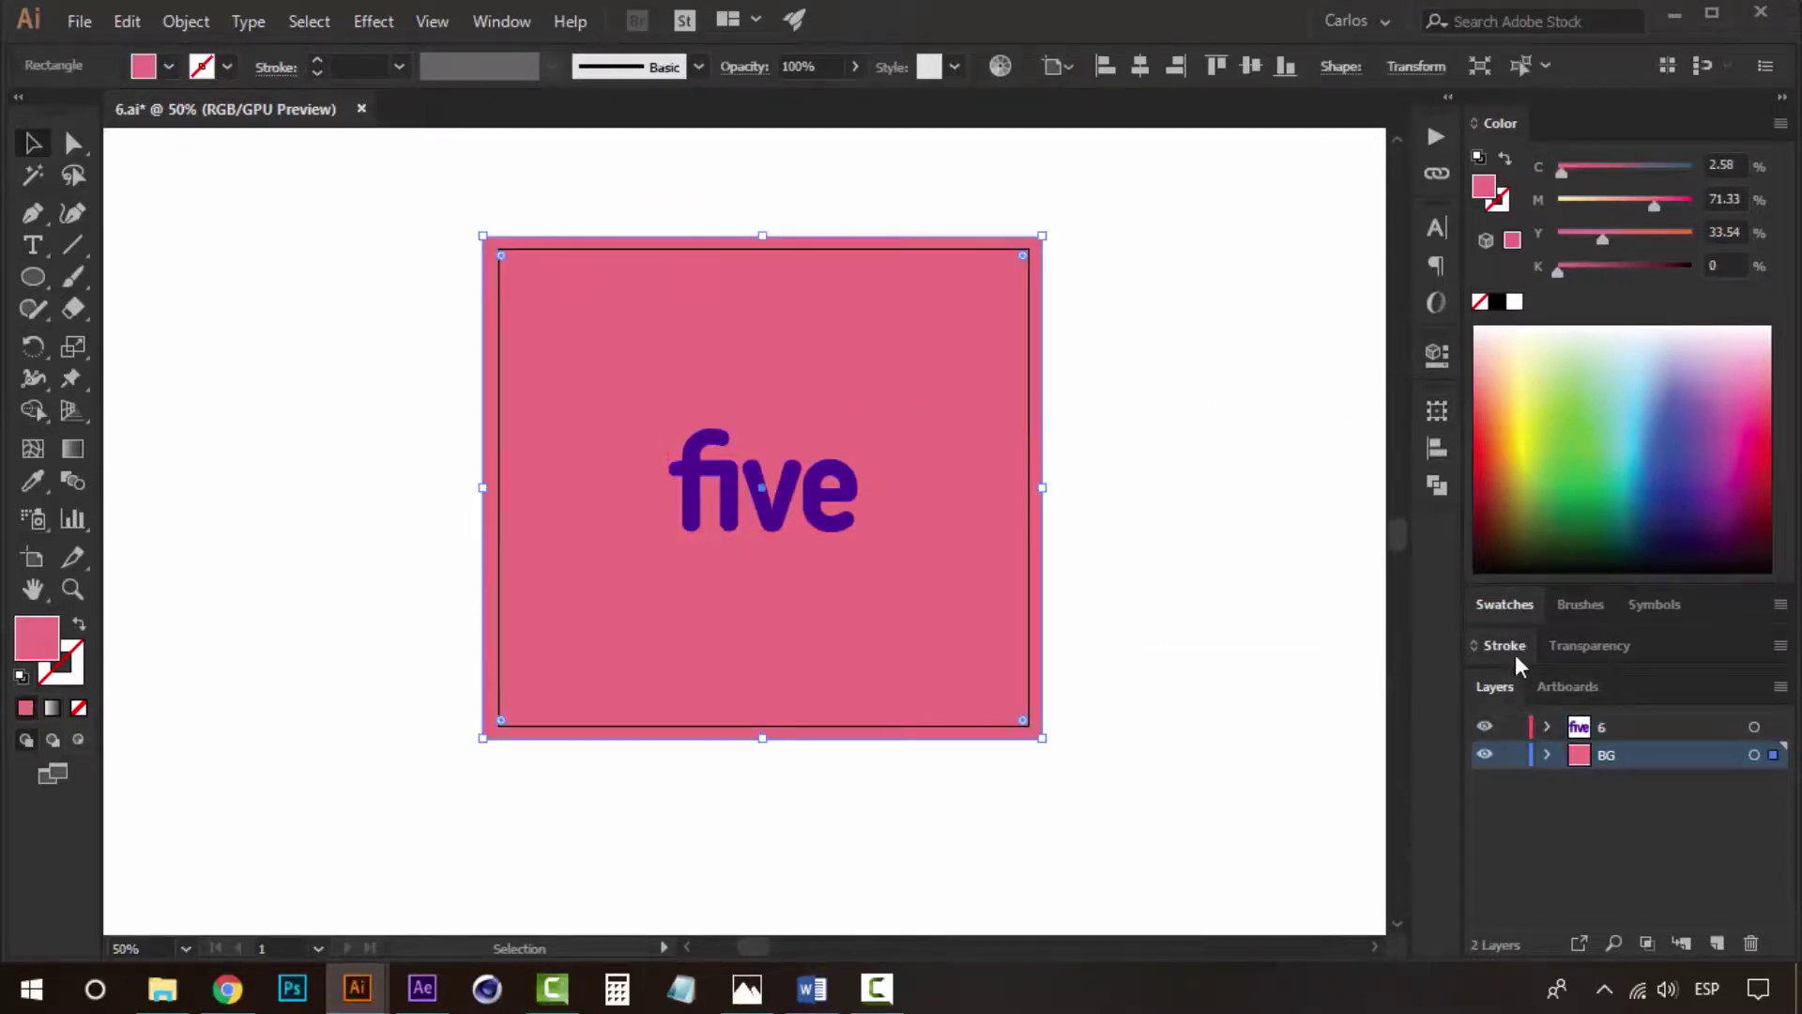
Fill the background square purple and colour the word 'five' pink.
left_click(1510, 607)
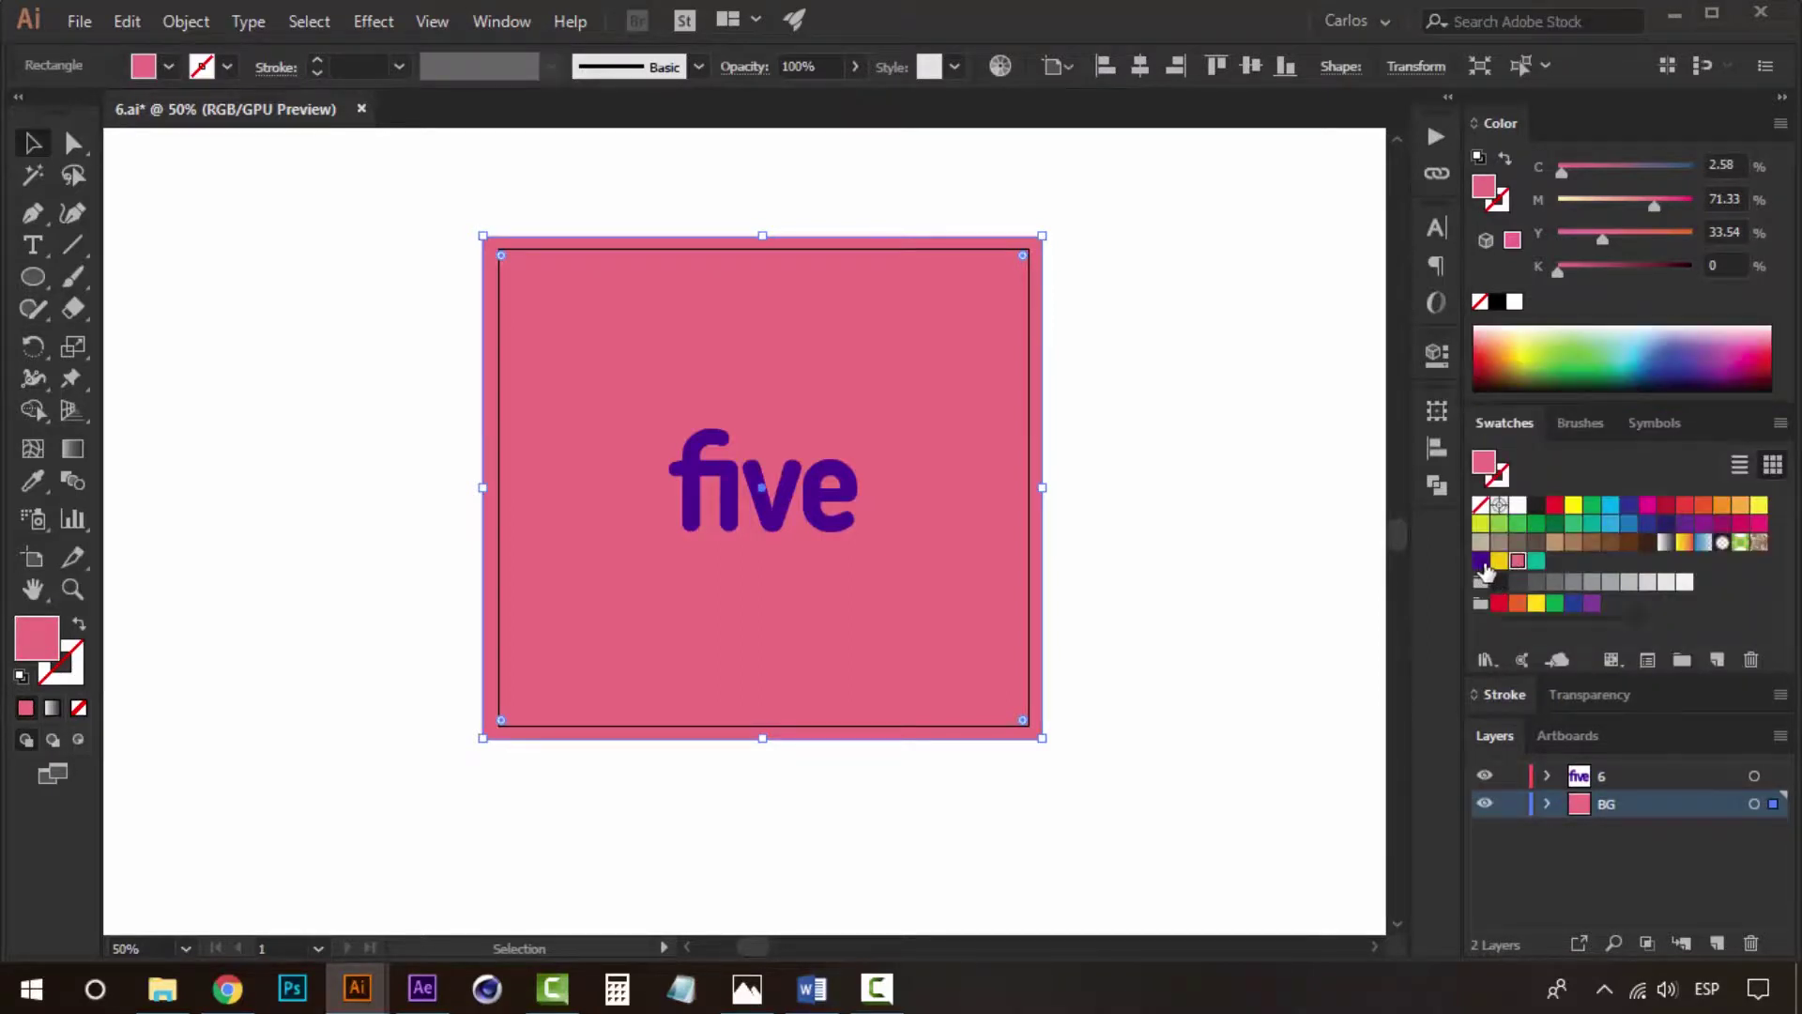
left_click(1480, 562)
left_click(807, 477)
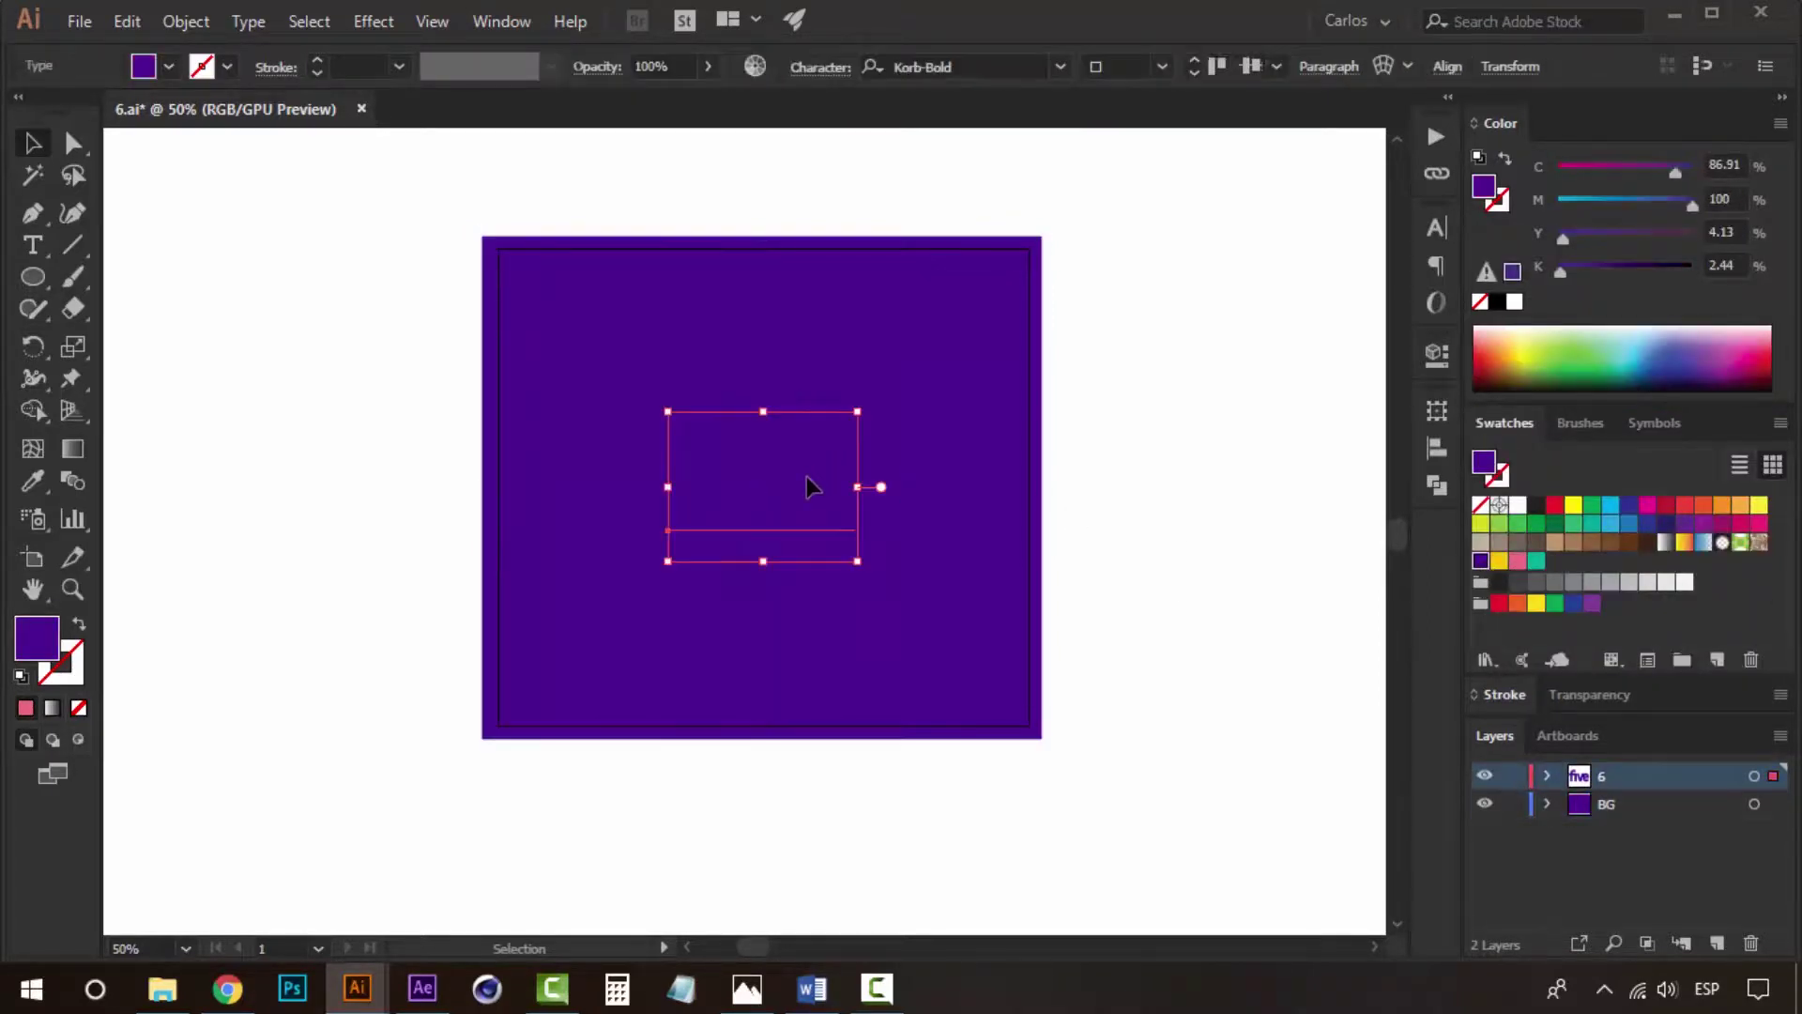
left_click(1519, 560)
left_click(1207, 507)
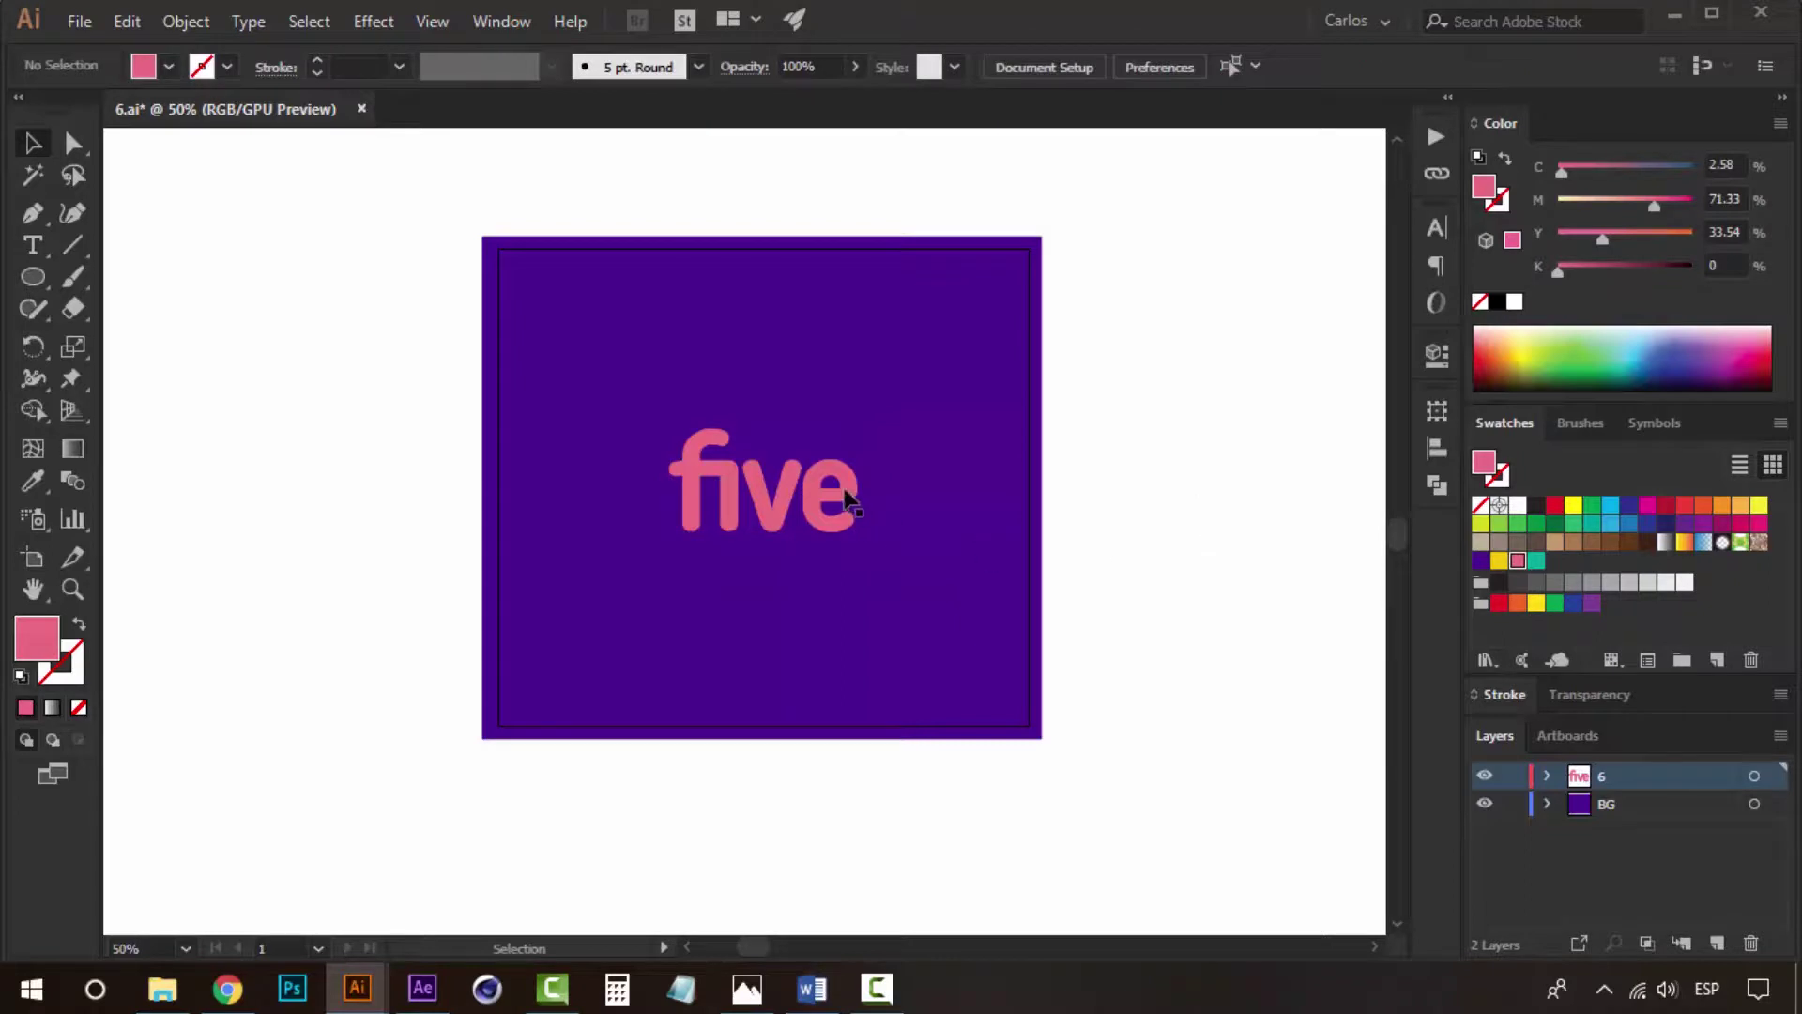
key("z")
left_click(715, 515)
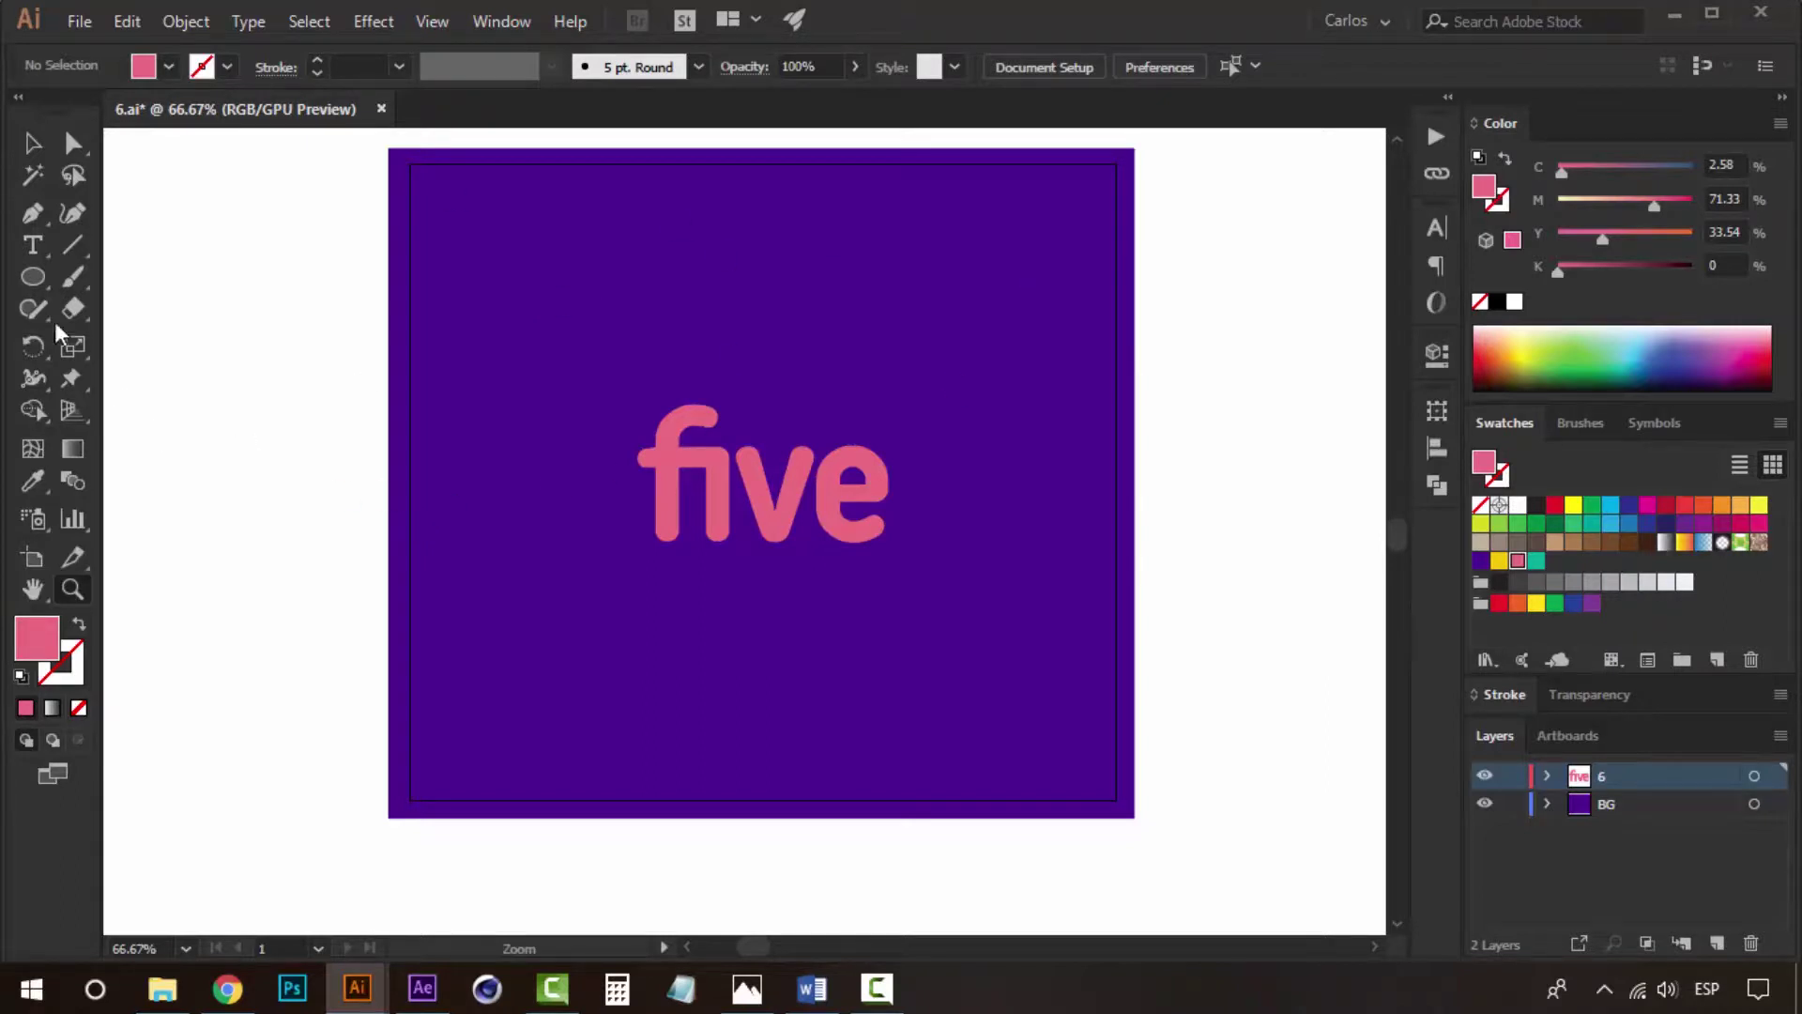
Draw a five-point star at the lower left and fill it yellow.
left_click_drag(33, 276, 212, 406)
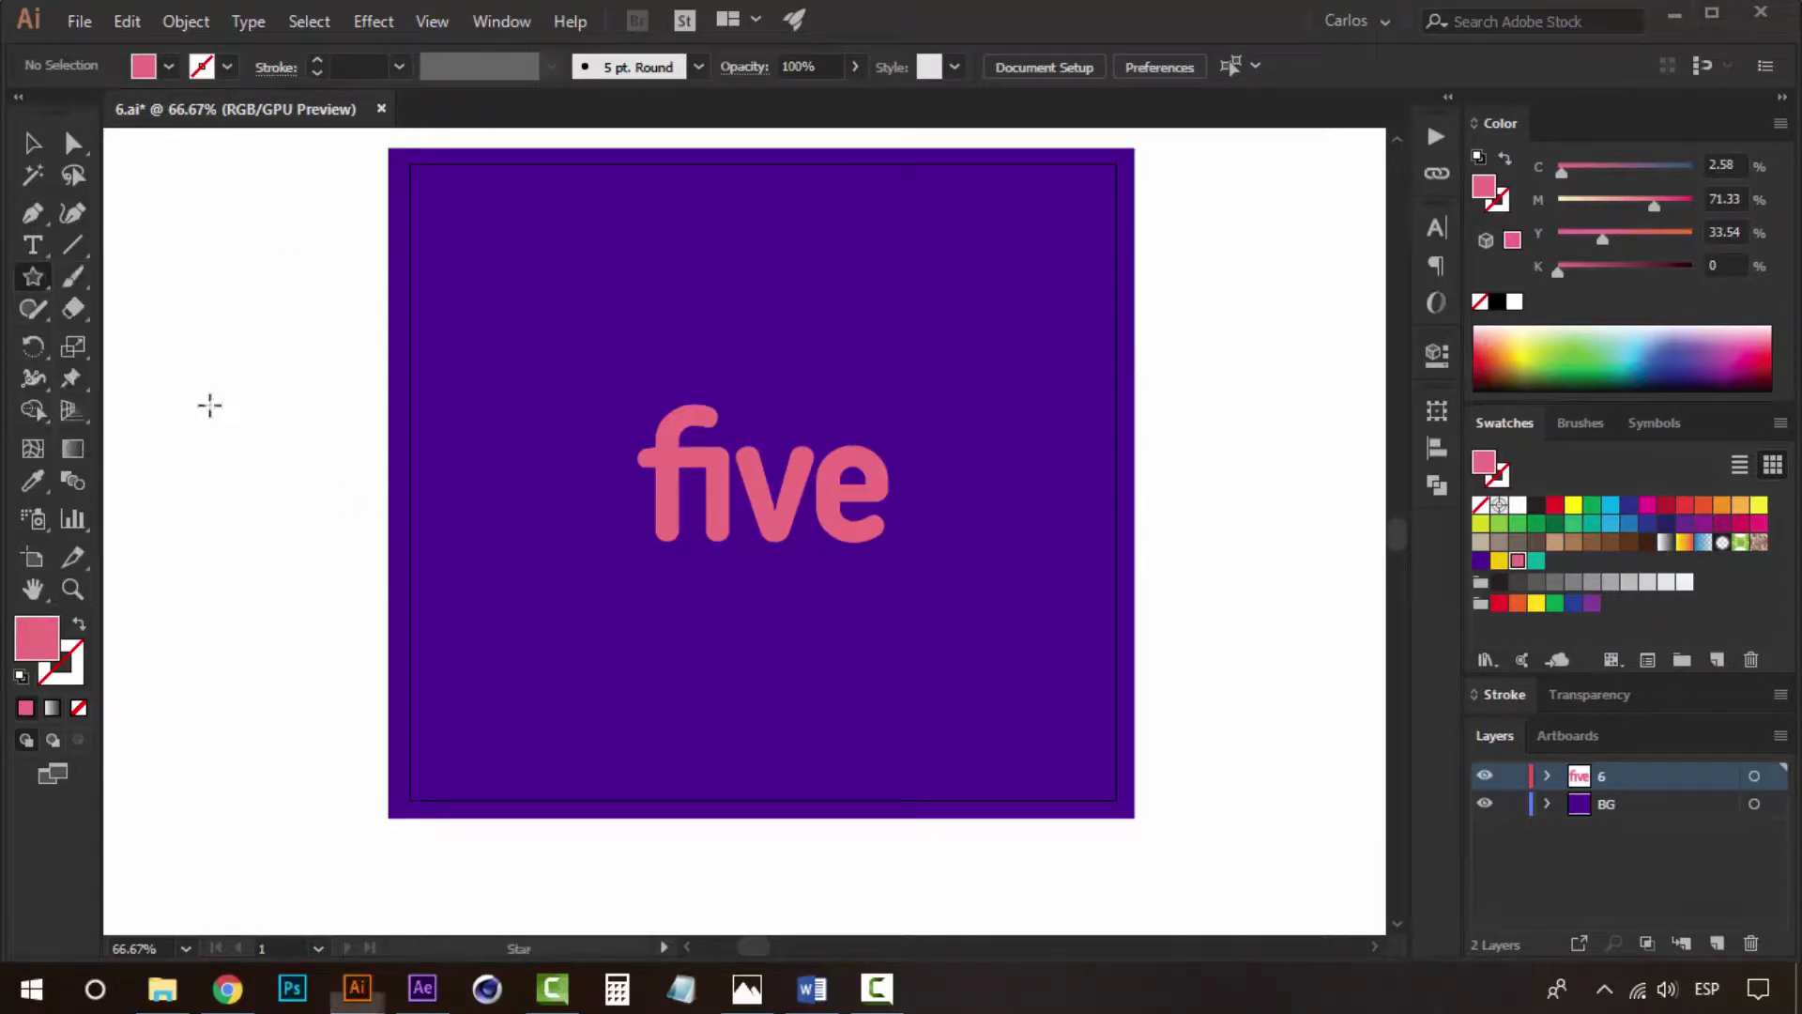
left_click_drag(510, 636, 575, 637)
key("Up")
key("Up")
key("Up")
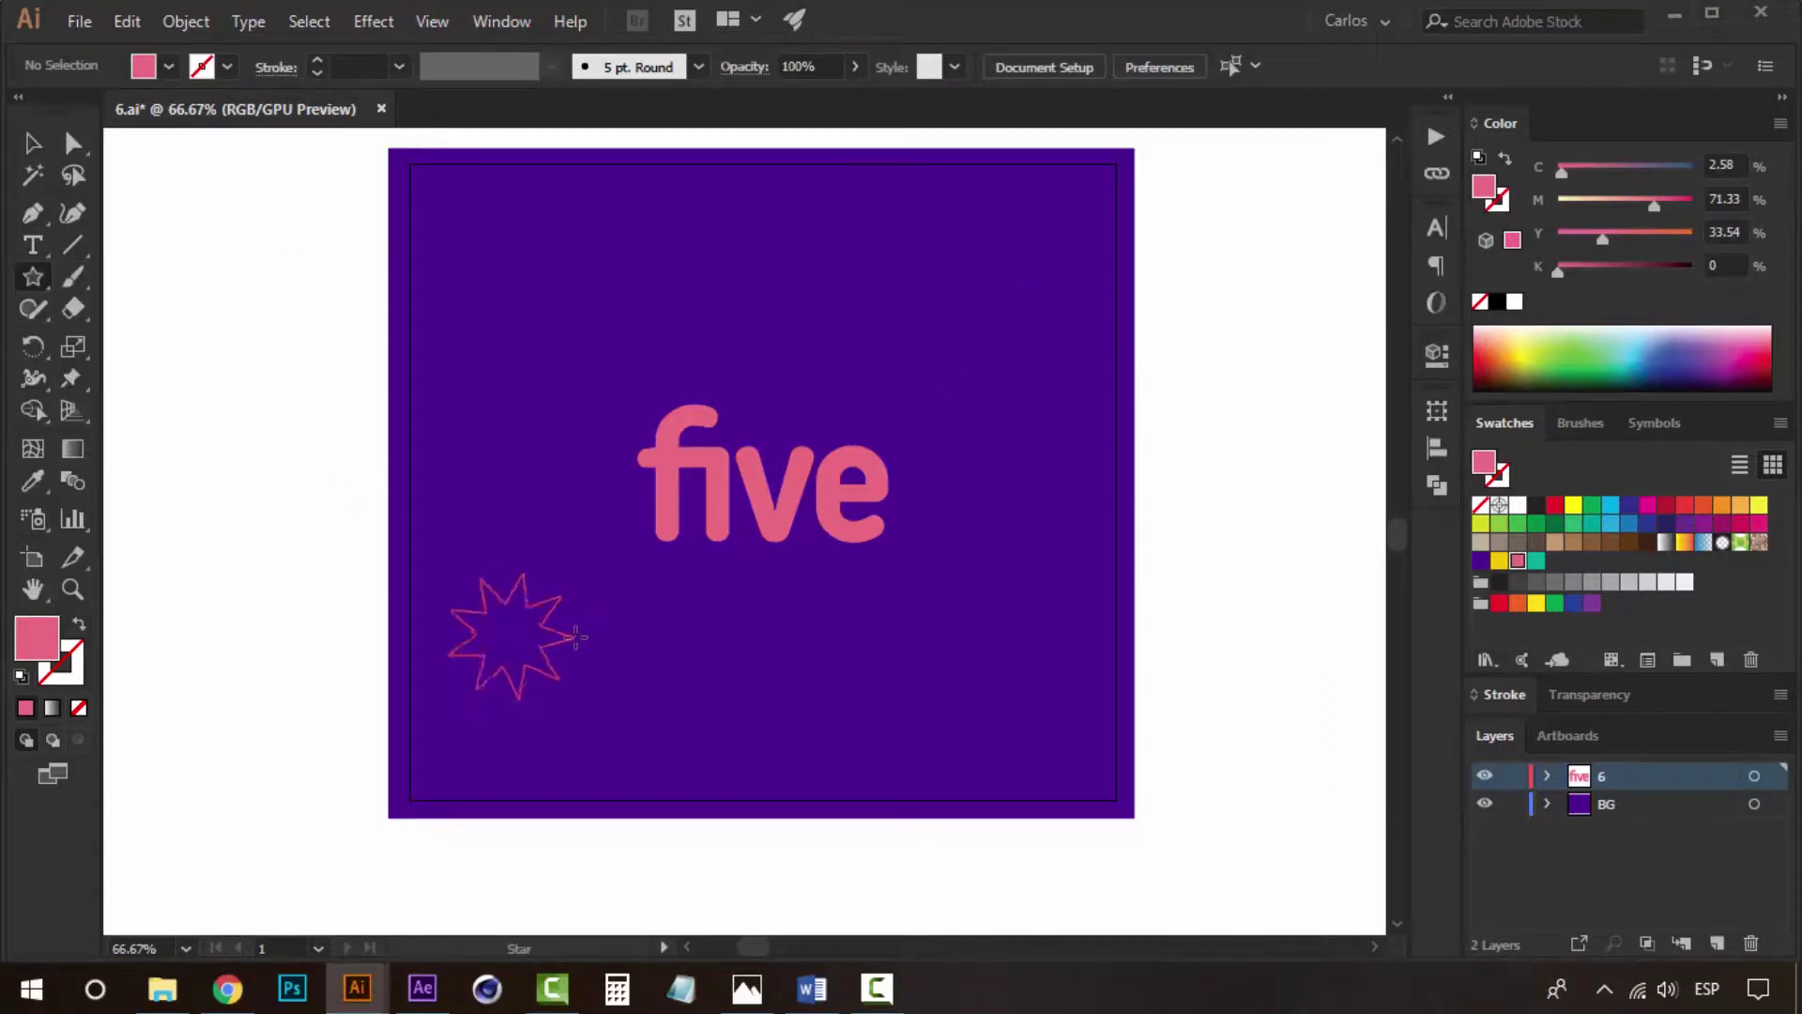
key("Down")
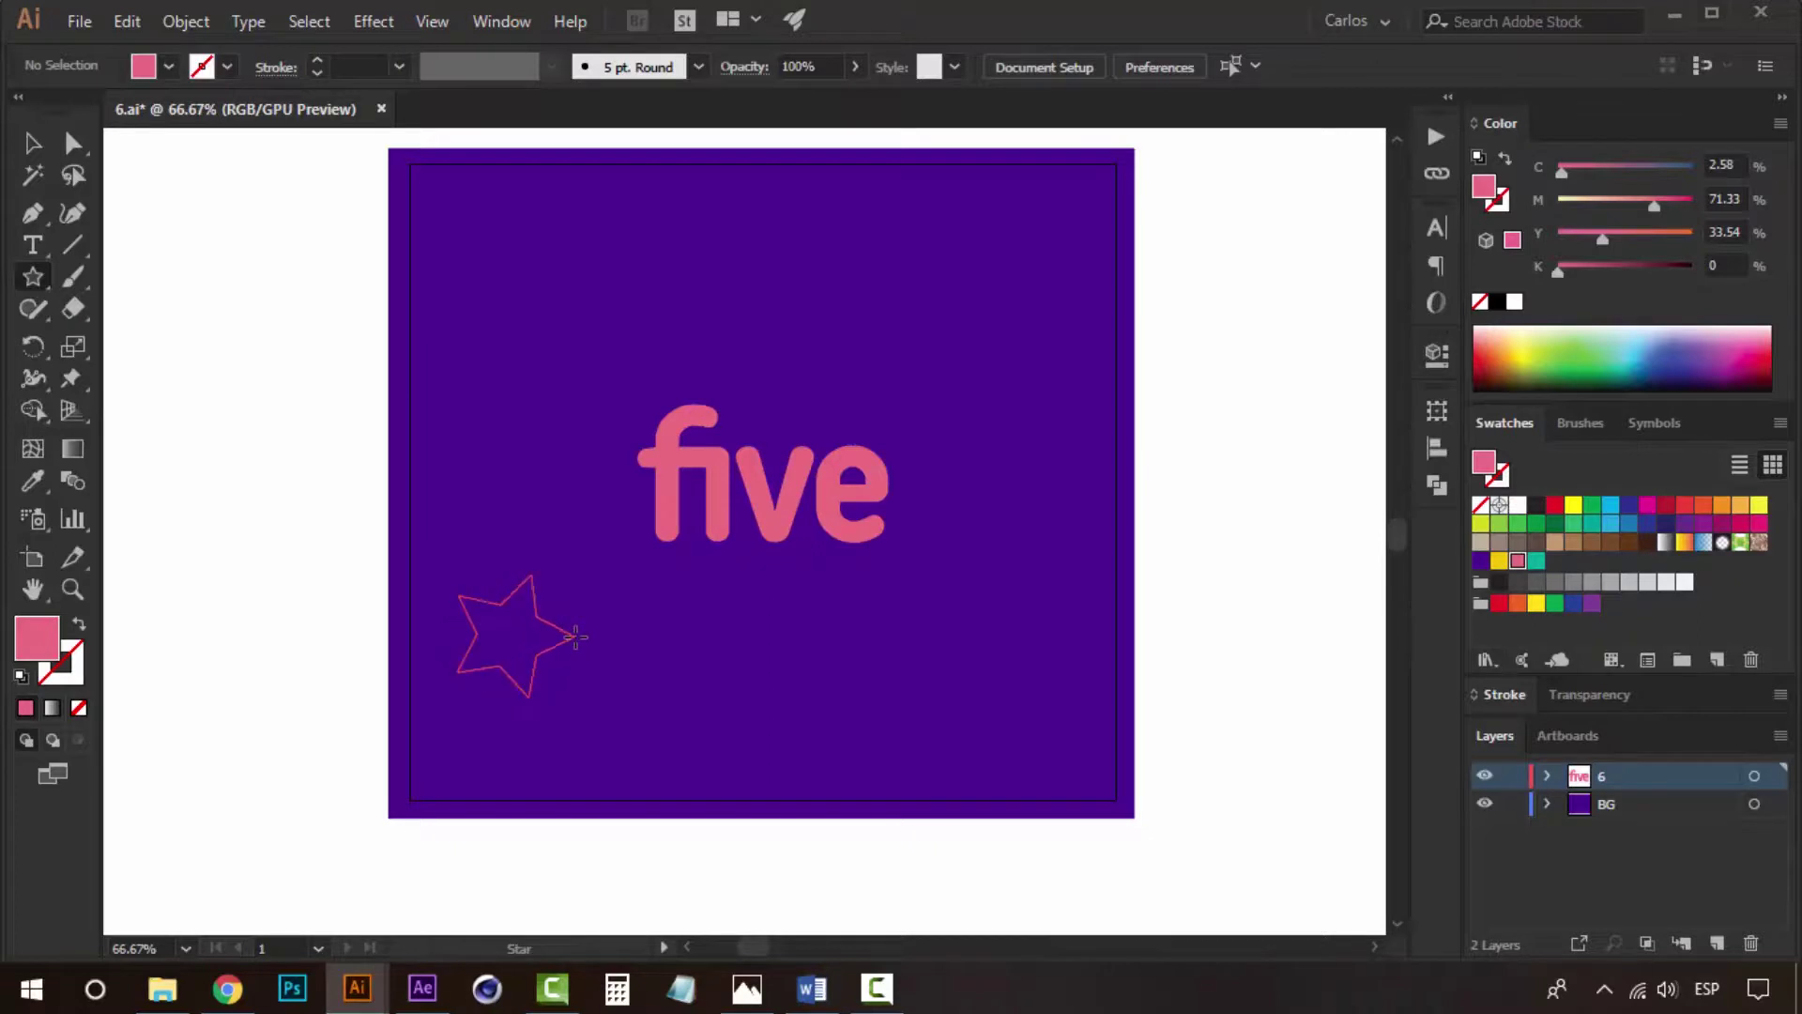
left_click_drag(575, 638, 576, 638)
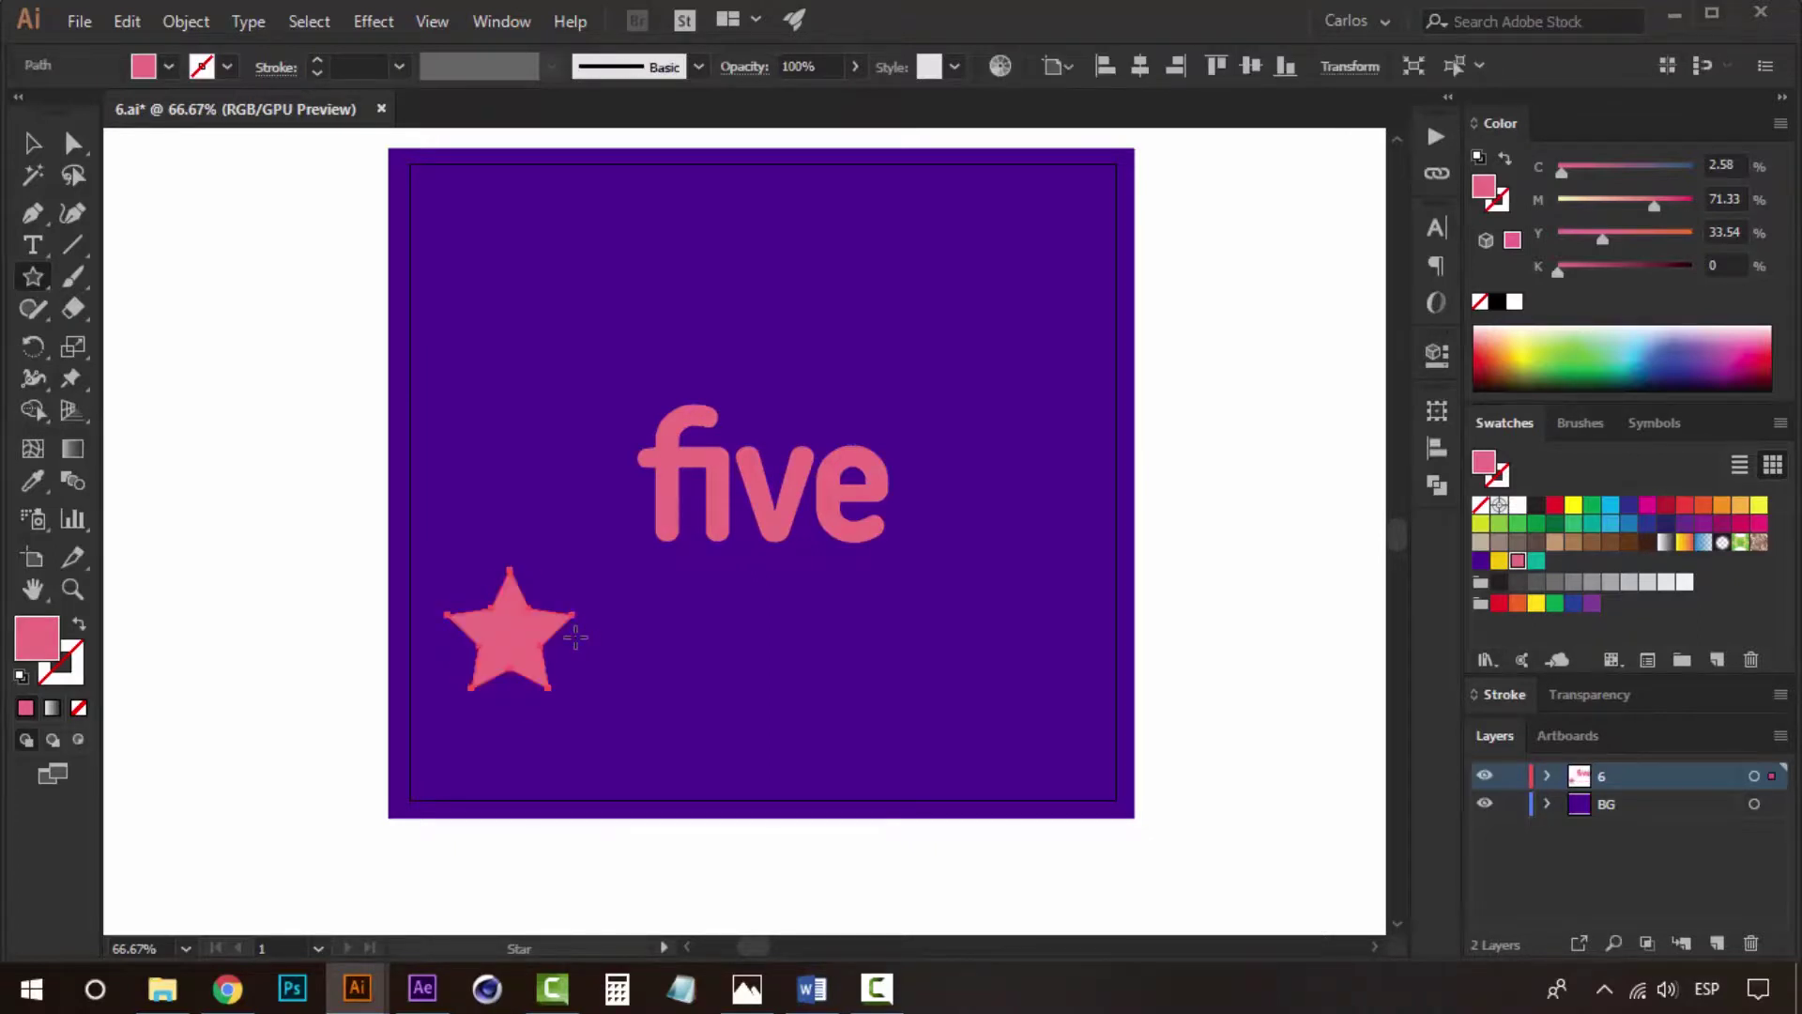
key("v")
left_click(1500, 561)
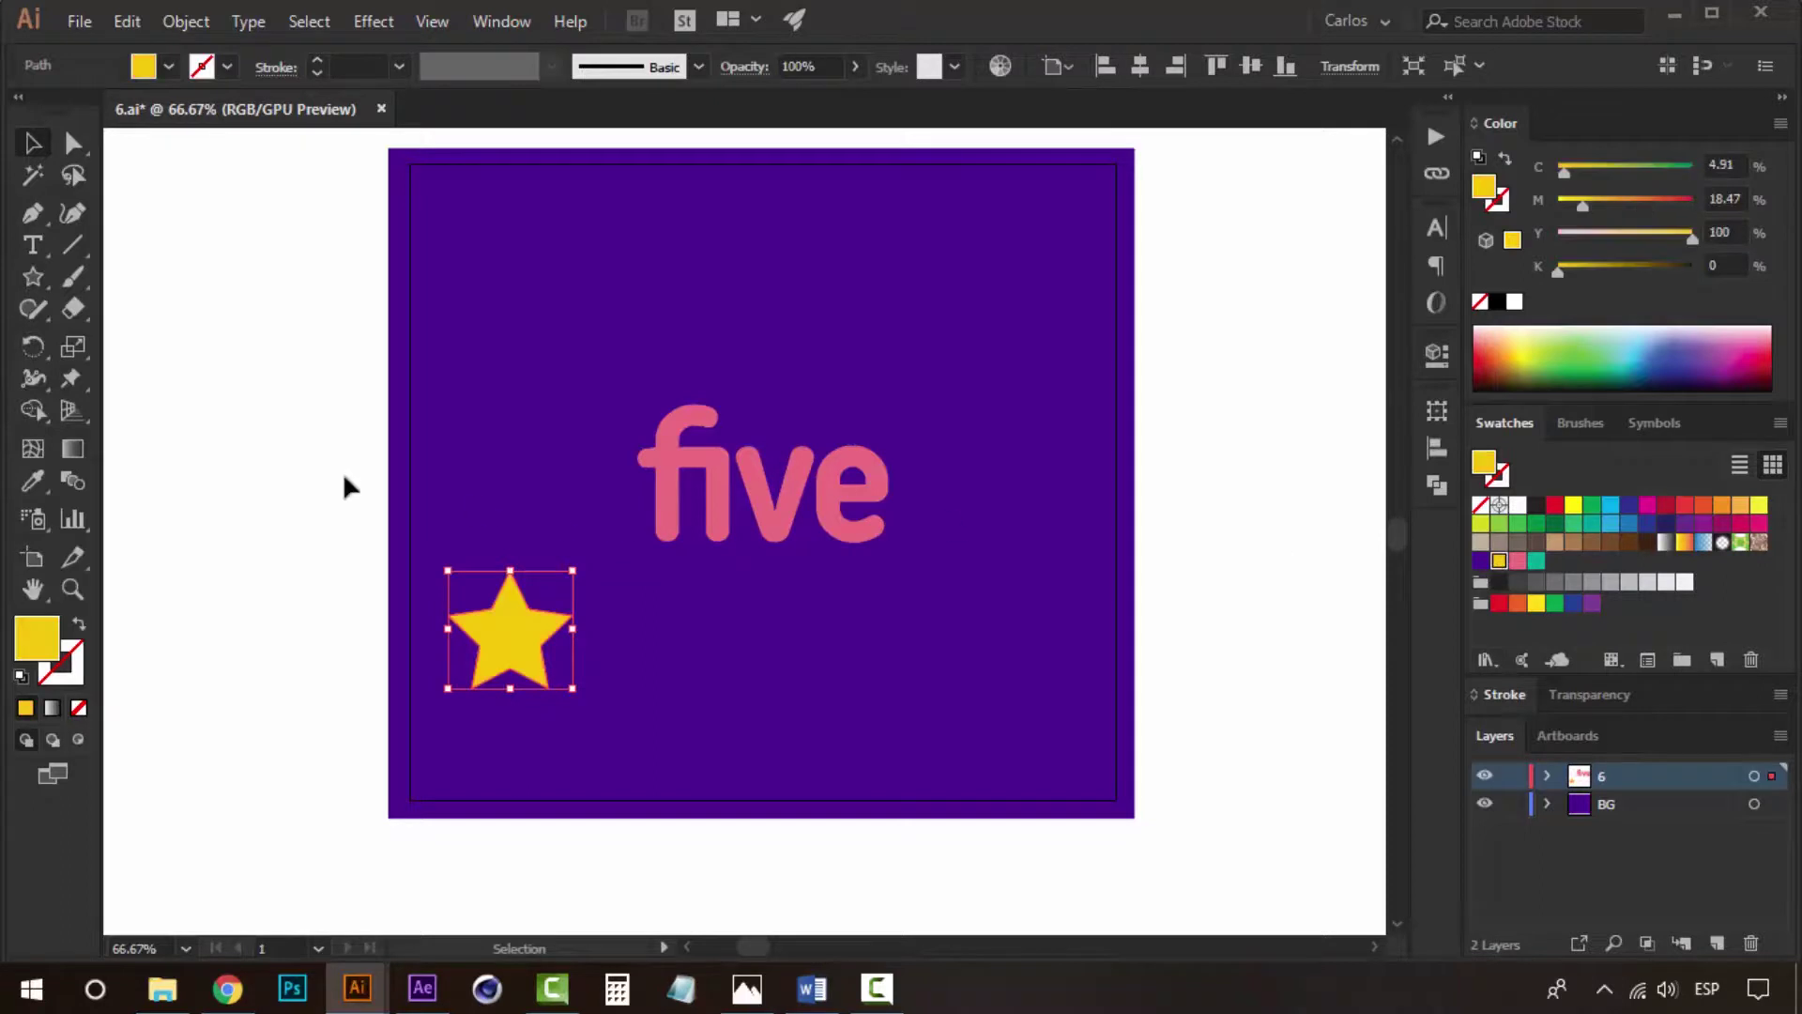
left_click(342, 483)
left_click(499, 605)
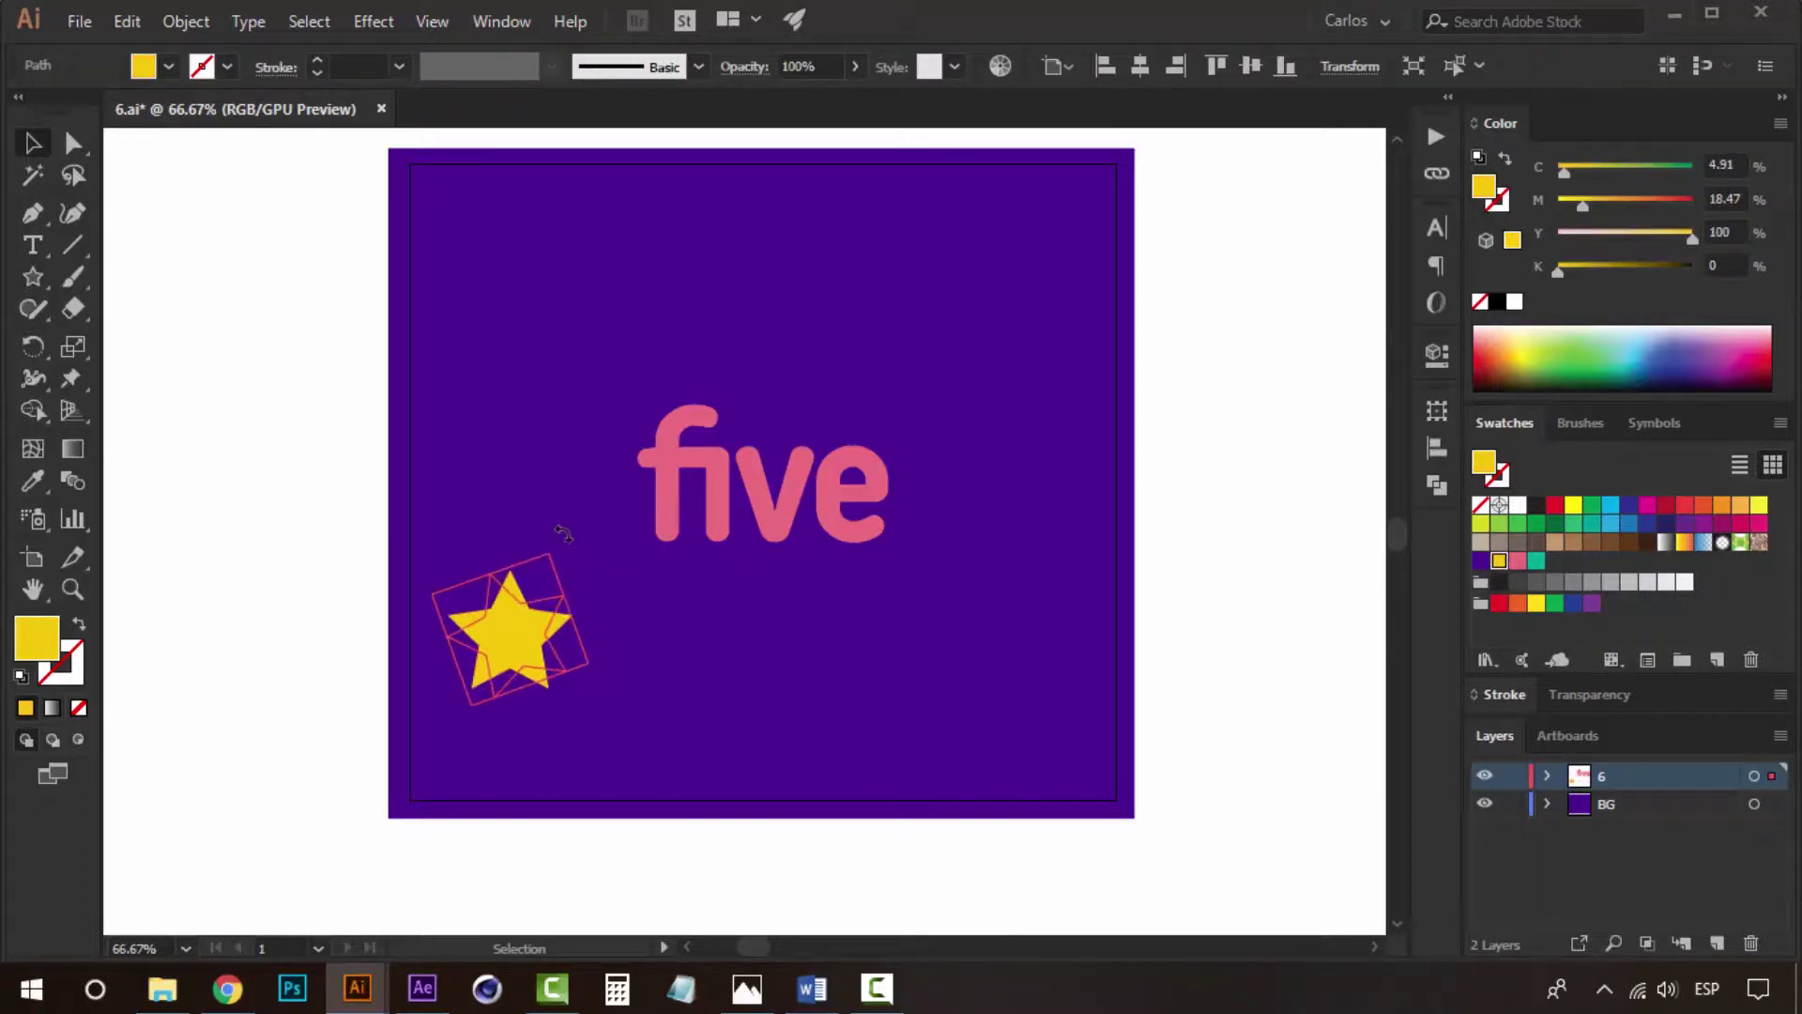
Rotate the star, add a smaller copy above 'five', and nudge the lower star left.
left_click_drag(586, 567, 549, 539)
mouse_move(526, 623)
left_mouse_down()
mouse_move(497, 639)
mouse_move(748, 376)
left_mouse_up()
mouse_move(756, 274)
left_mouse_down()
mouse_move(730, 412)
mouse_move(800, 619)
mouse_move(1328, 430)
left_mouse_up()
left_click(1327, 430)
left_click_drag(827, 646, 788, 644)
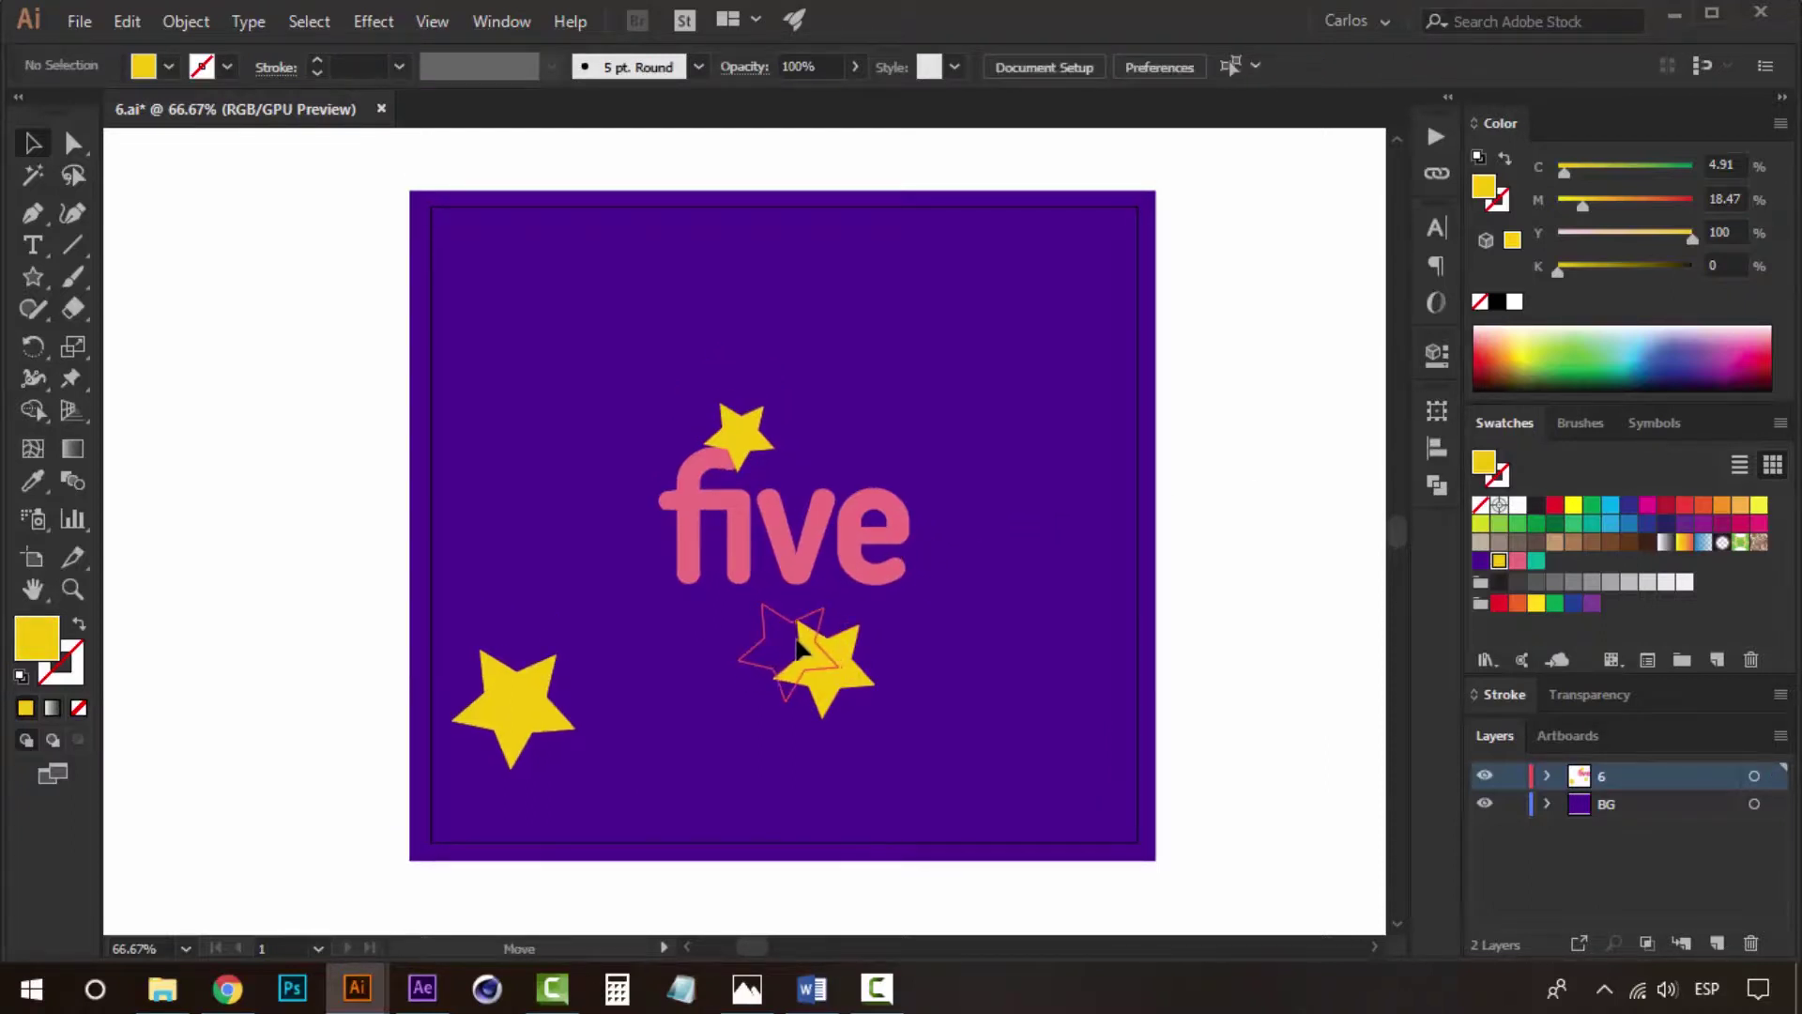
left_click(751, 434)
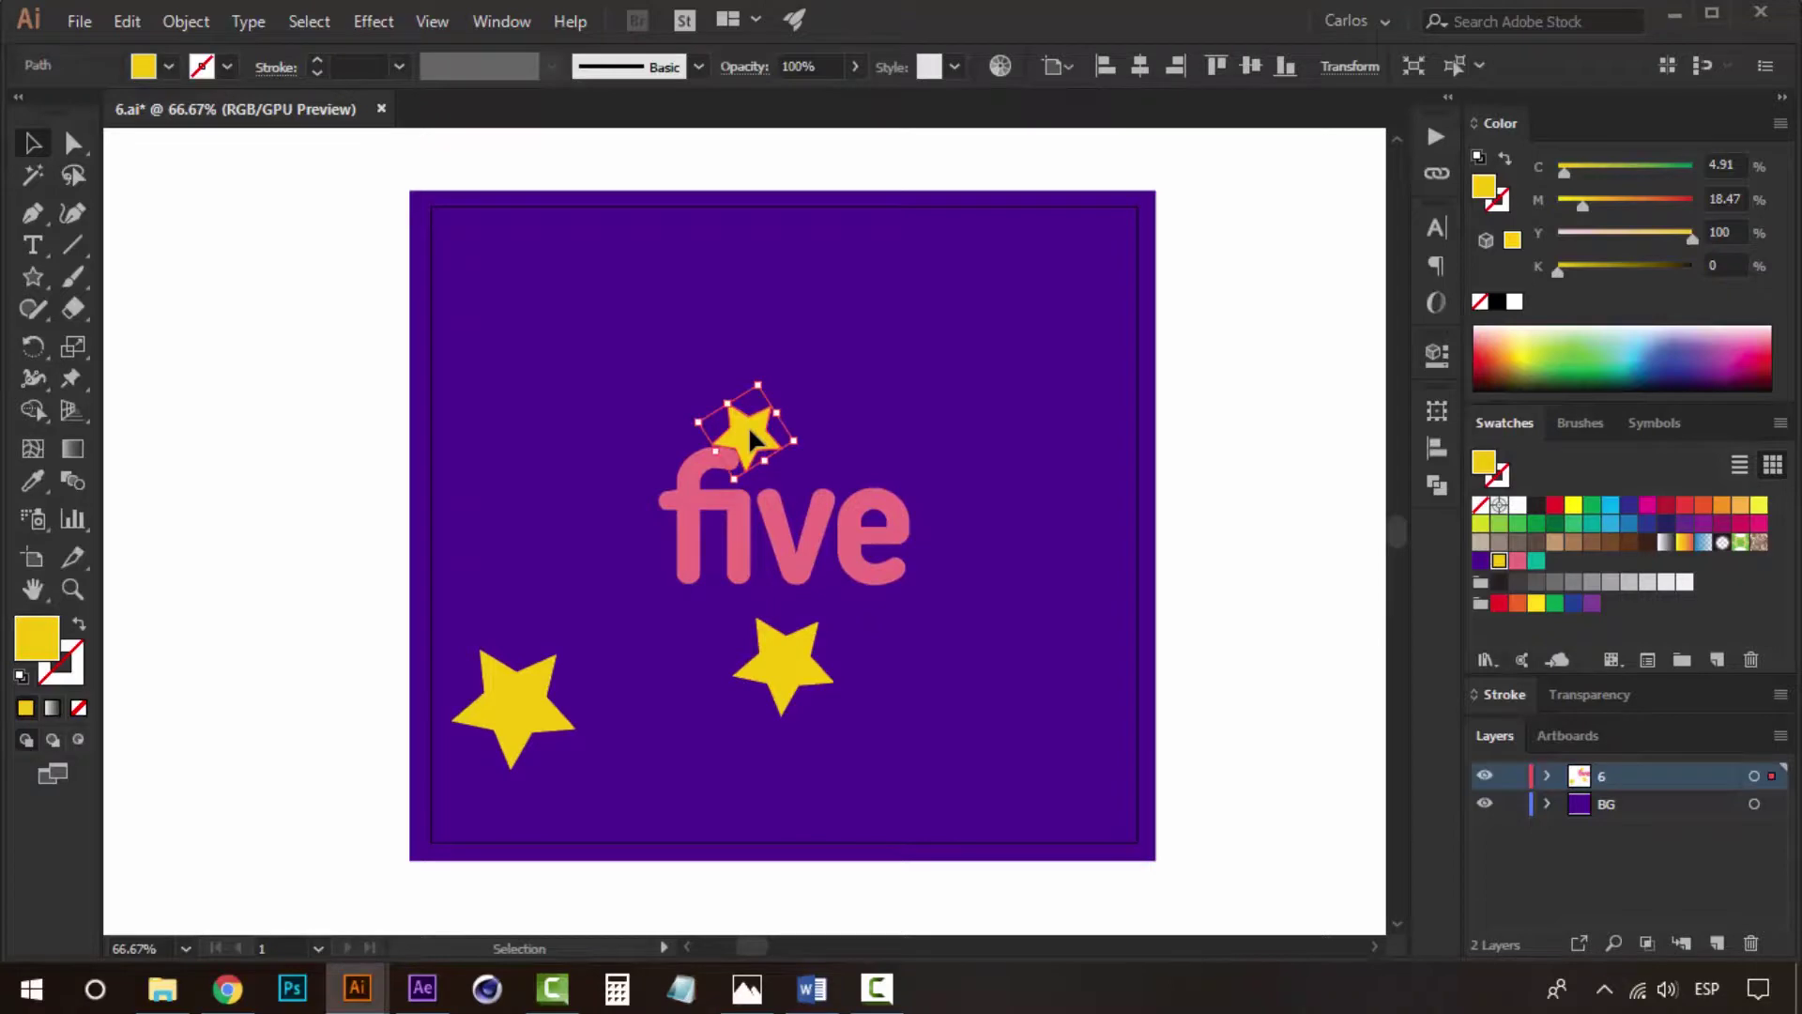
left_click(1300, 549)
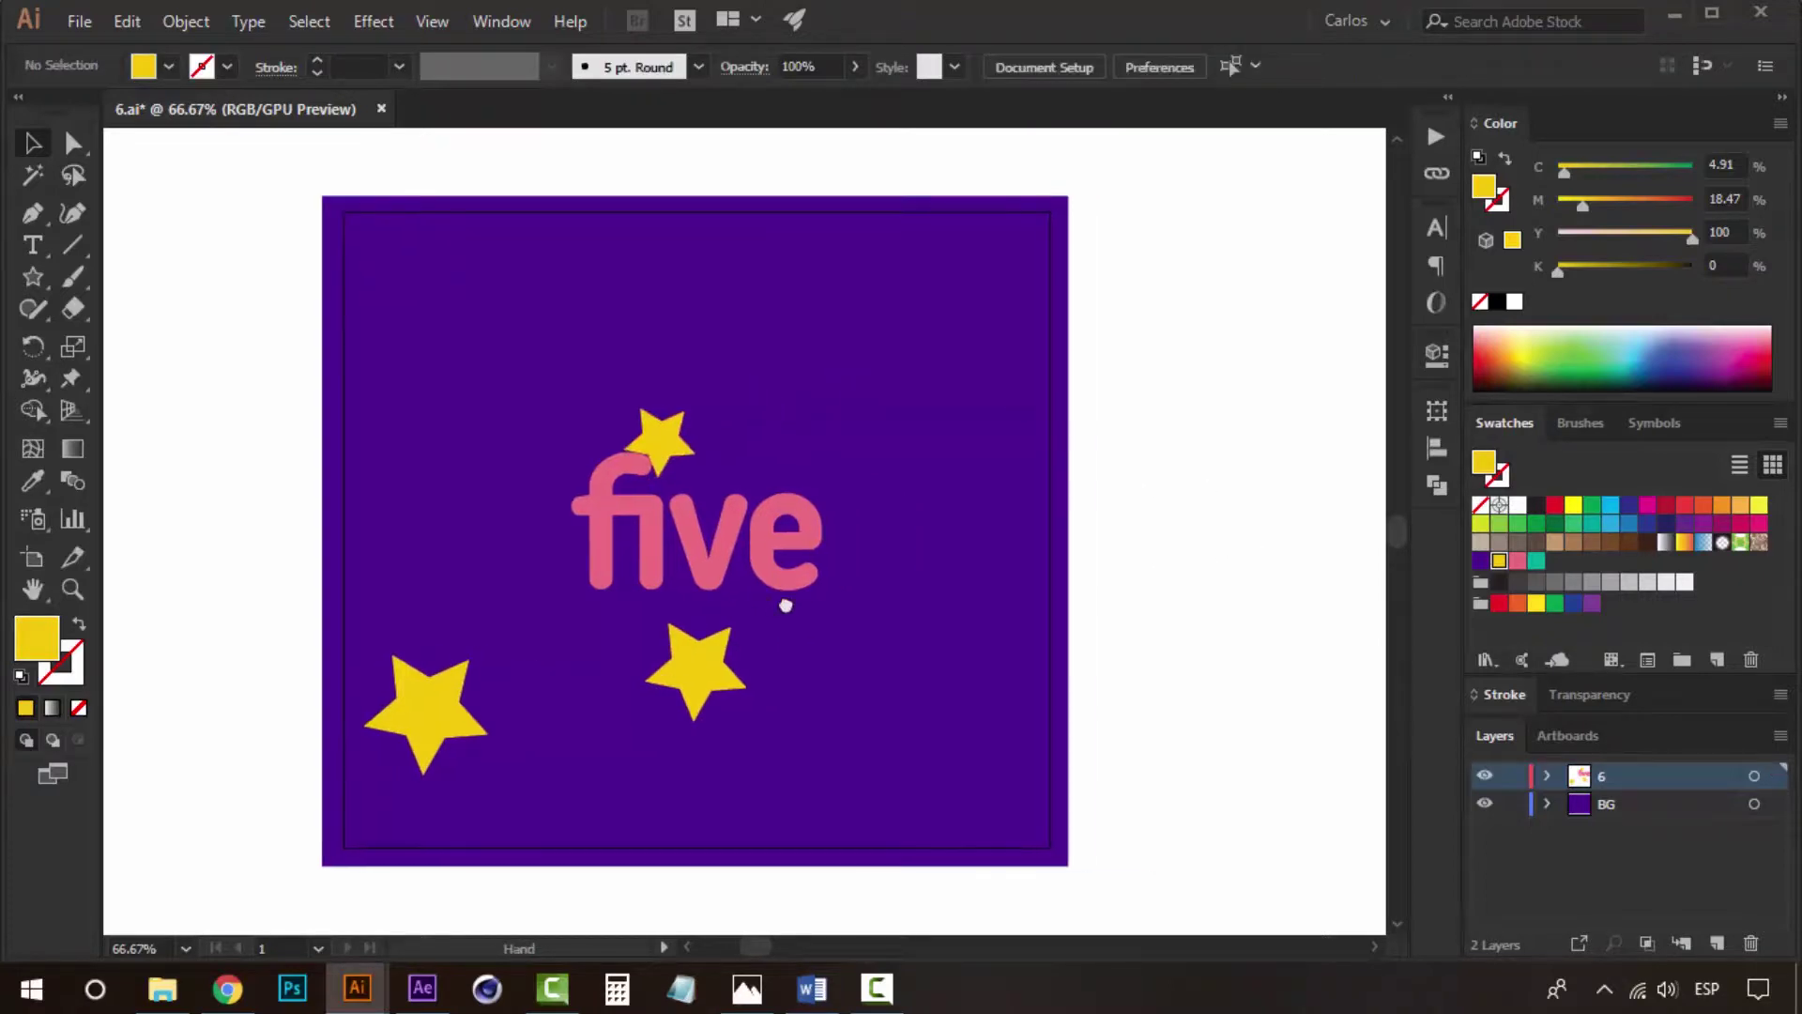
scroll(794, 625, "right", 3)
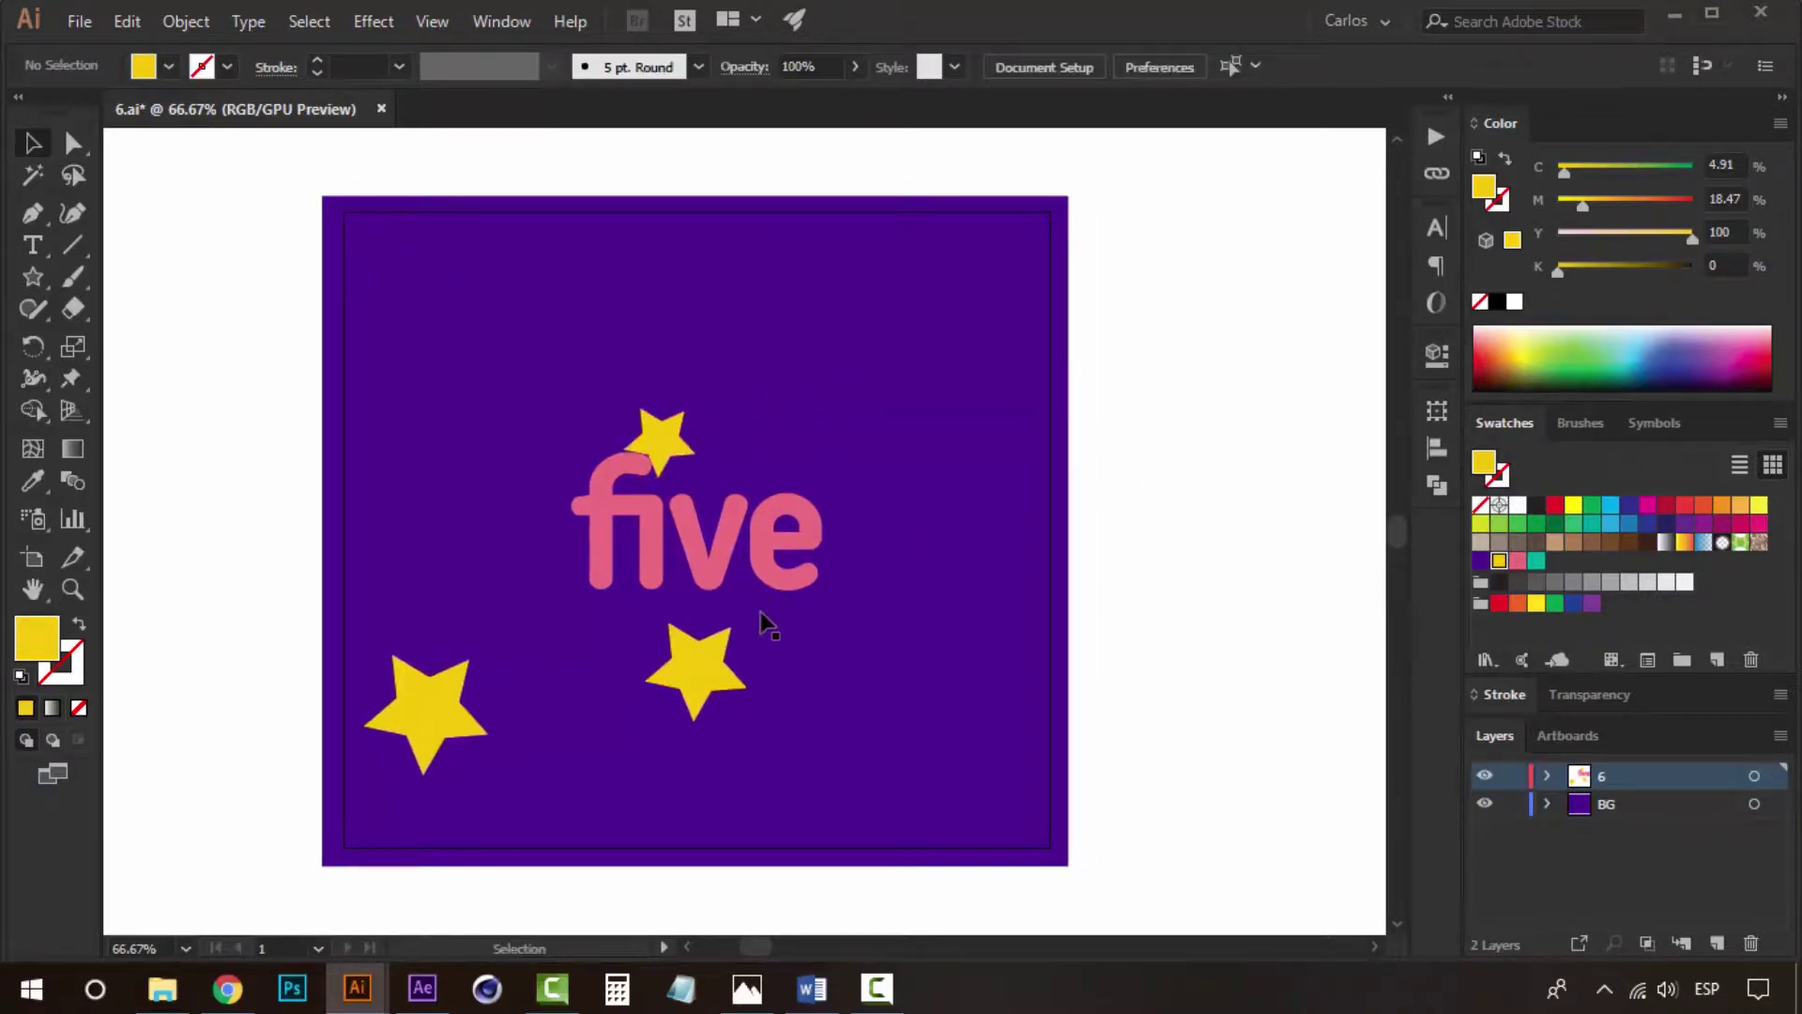
Add two new layers and move the bottom-left star into Layer 3.
left_click(1726, 943)
left_click(1725, 943)
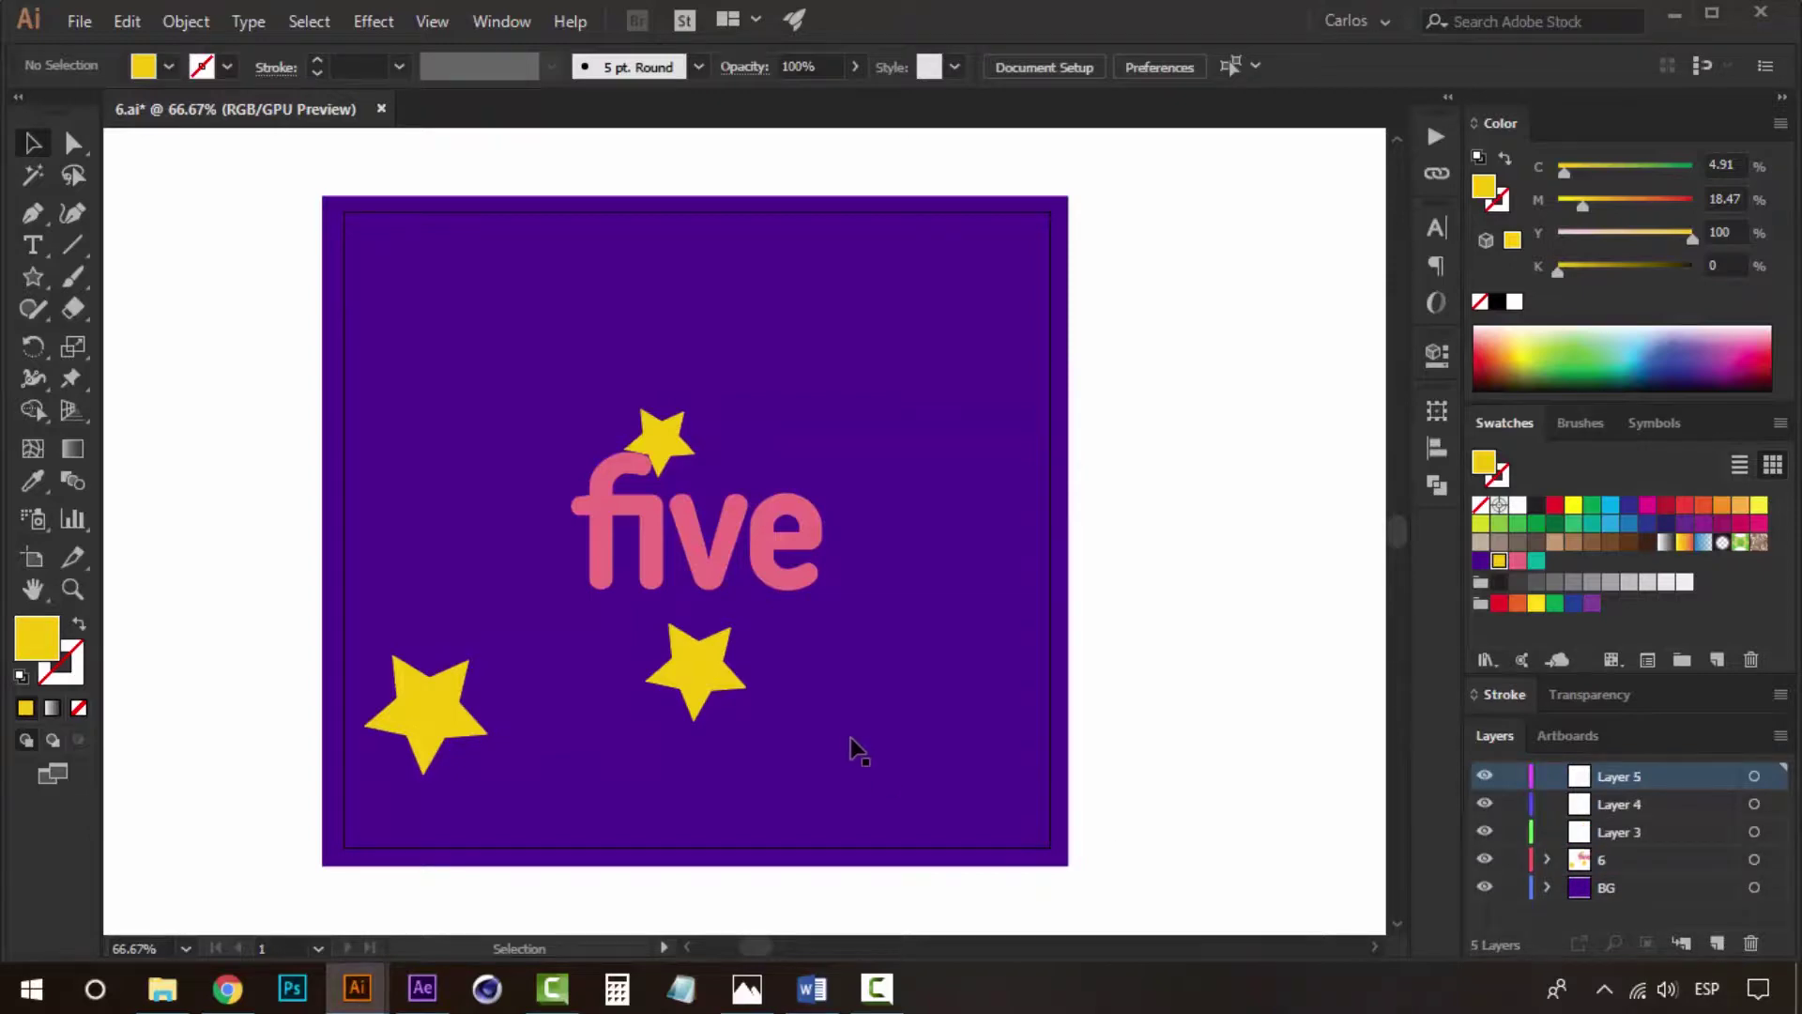
left_click(623, 483)
left_click(454, 704)
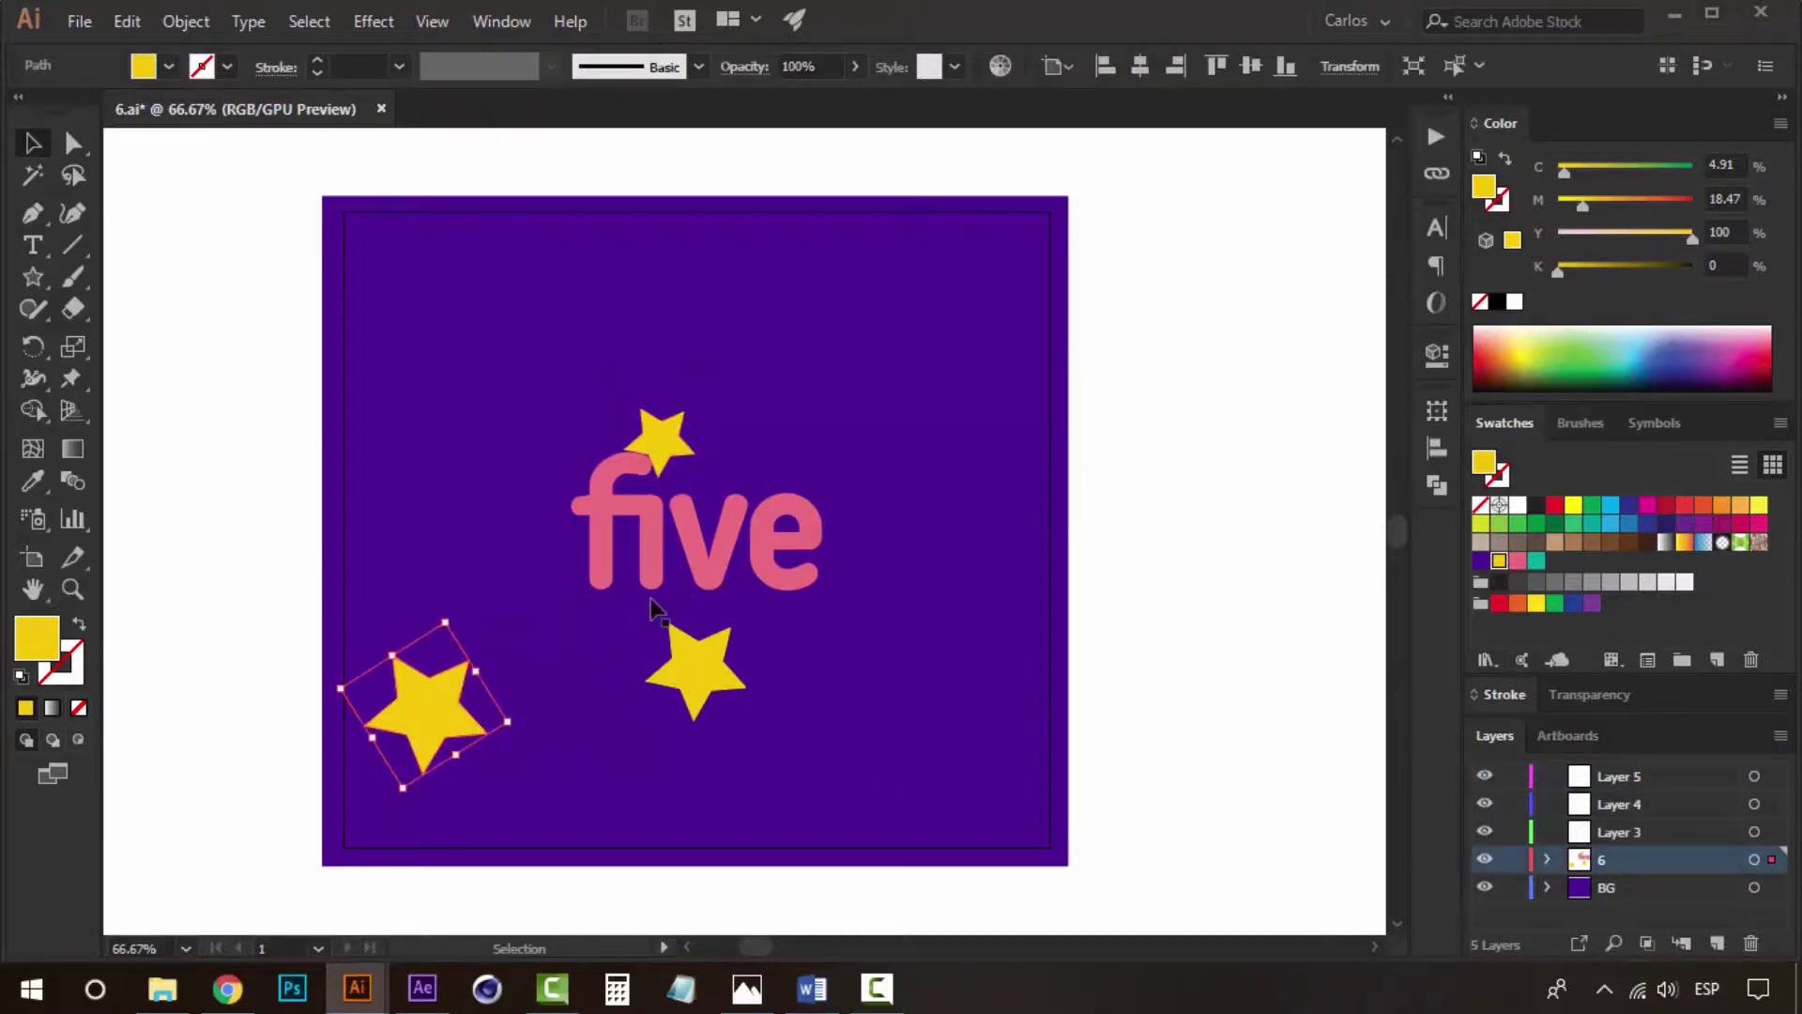
left_click(1654, 835)
right_click(554, 695)
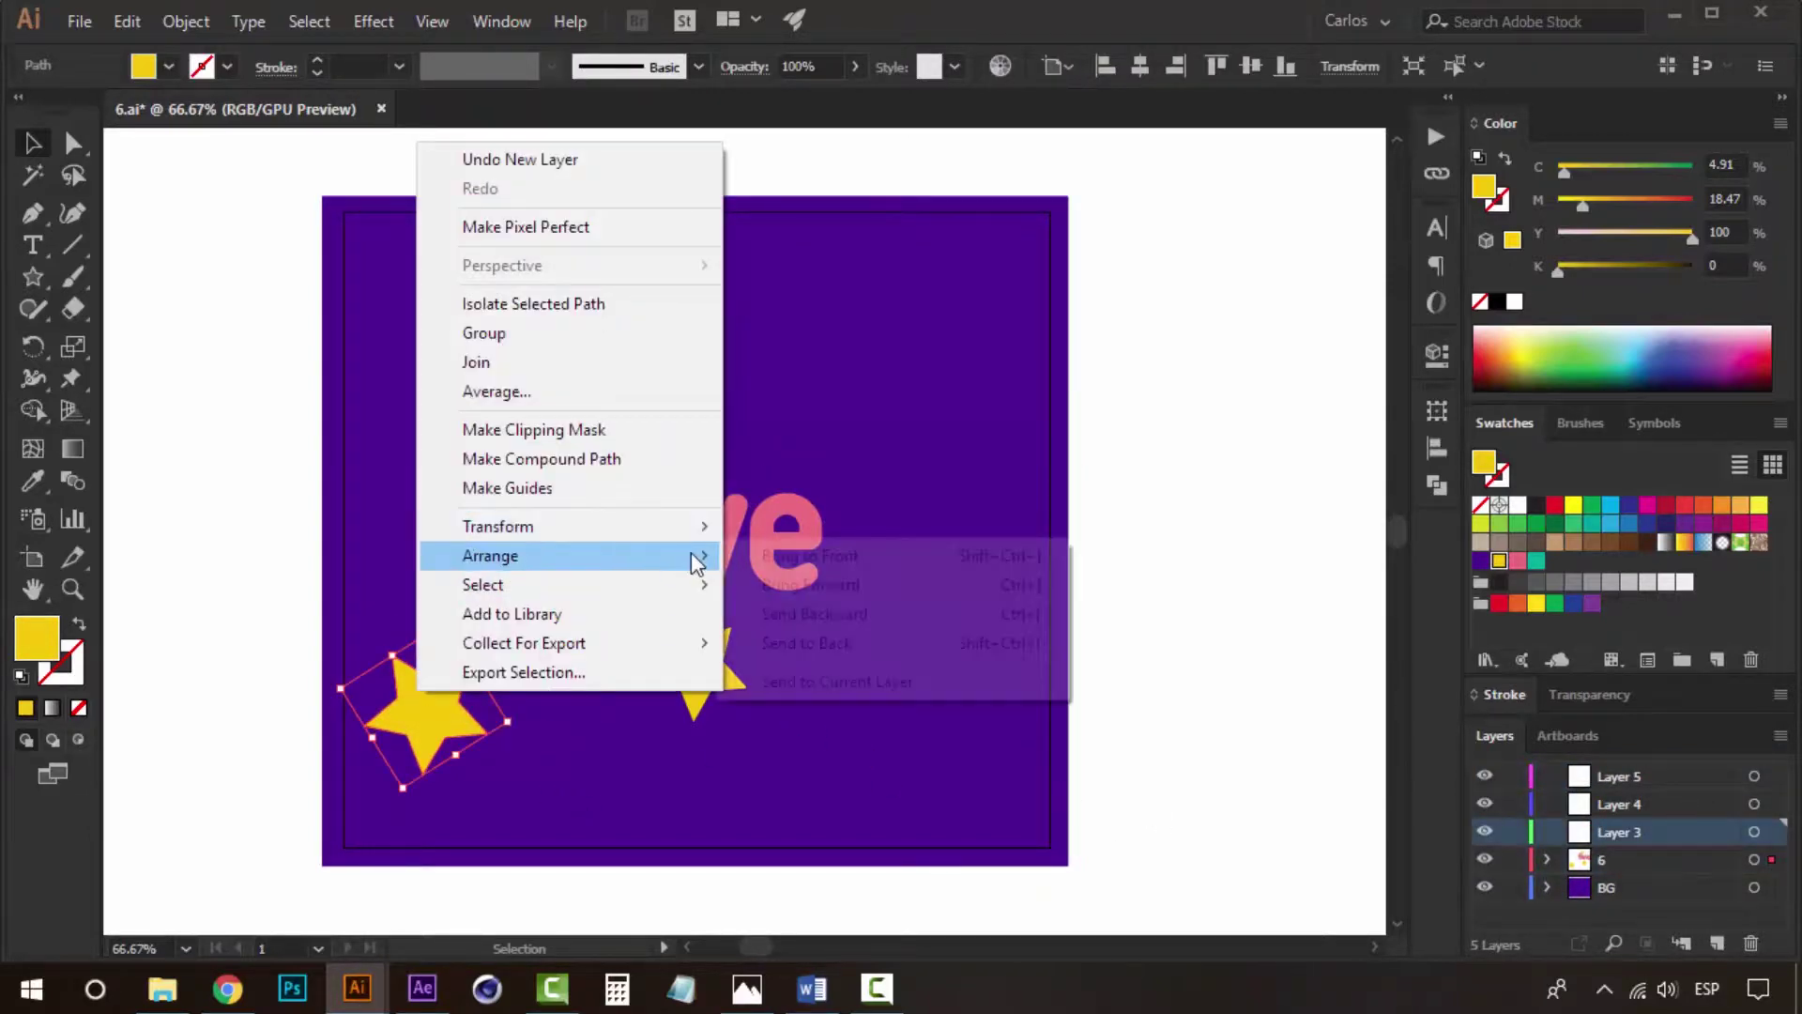
left_click(887, 679)
Move the star below 'five' into Layer 4 and the top star into Layer 5.
left_click(682, 659)
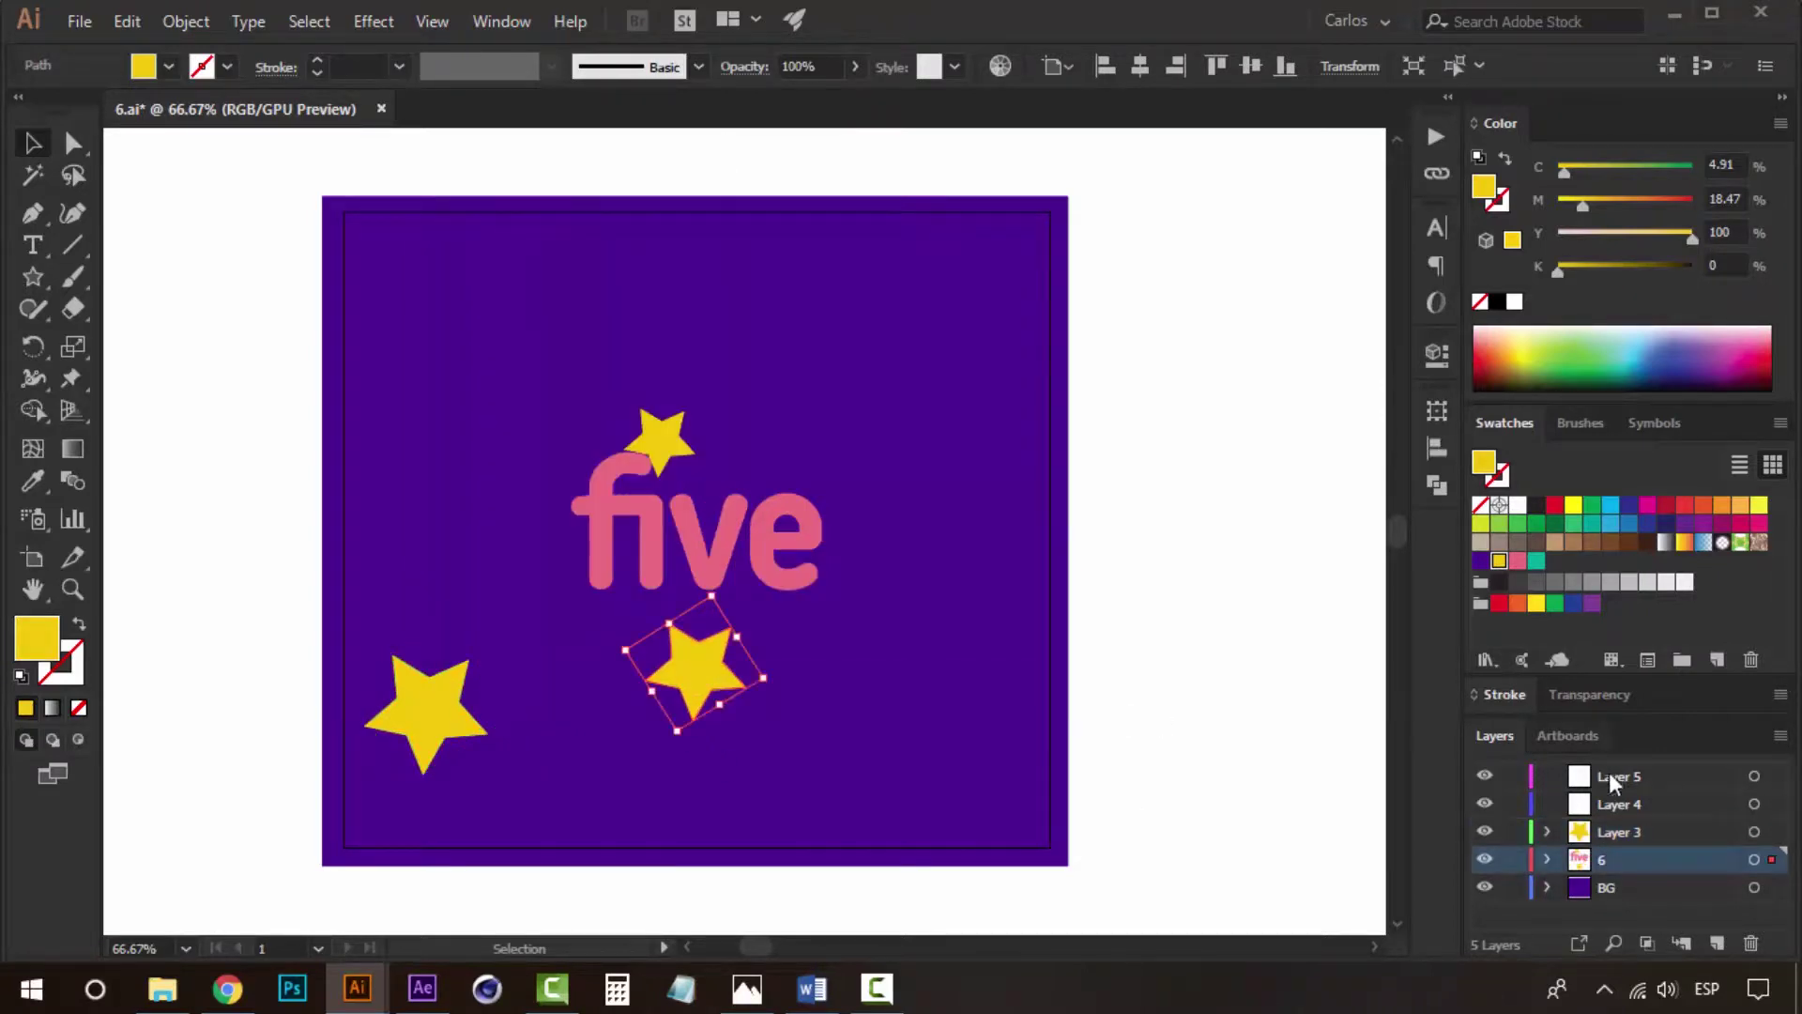
left_click(1620, 804)
right_click(617, 646)
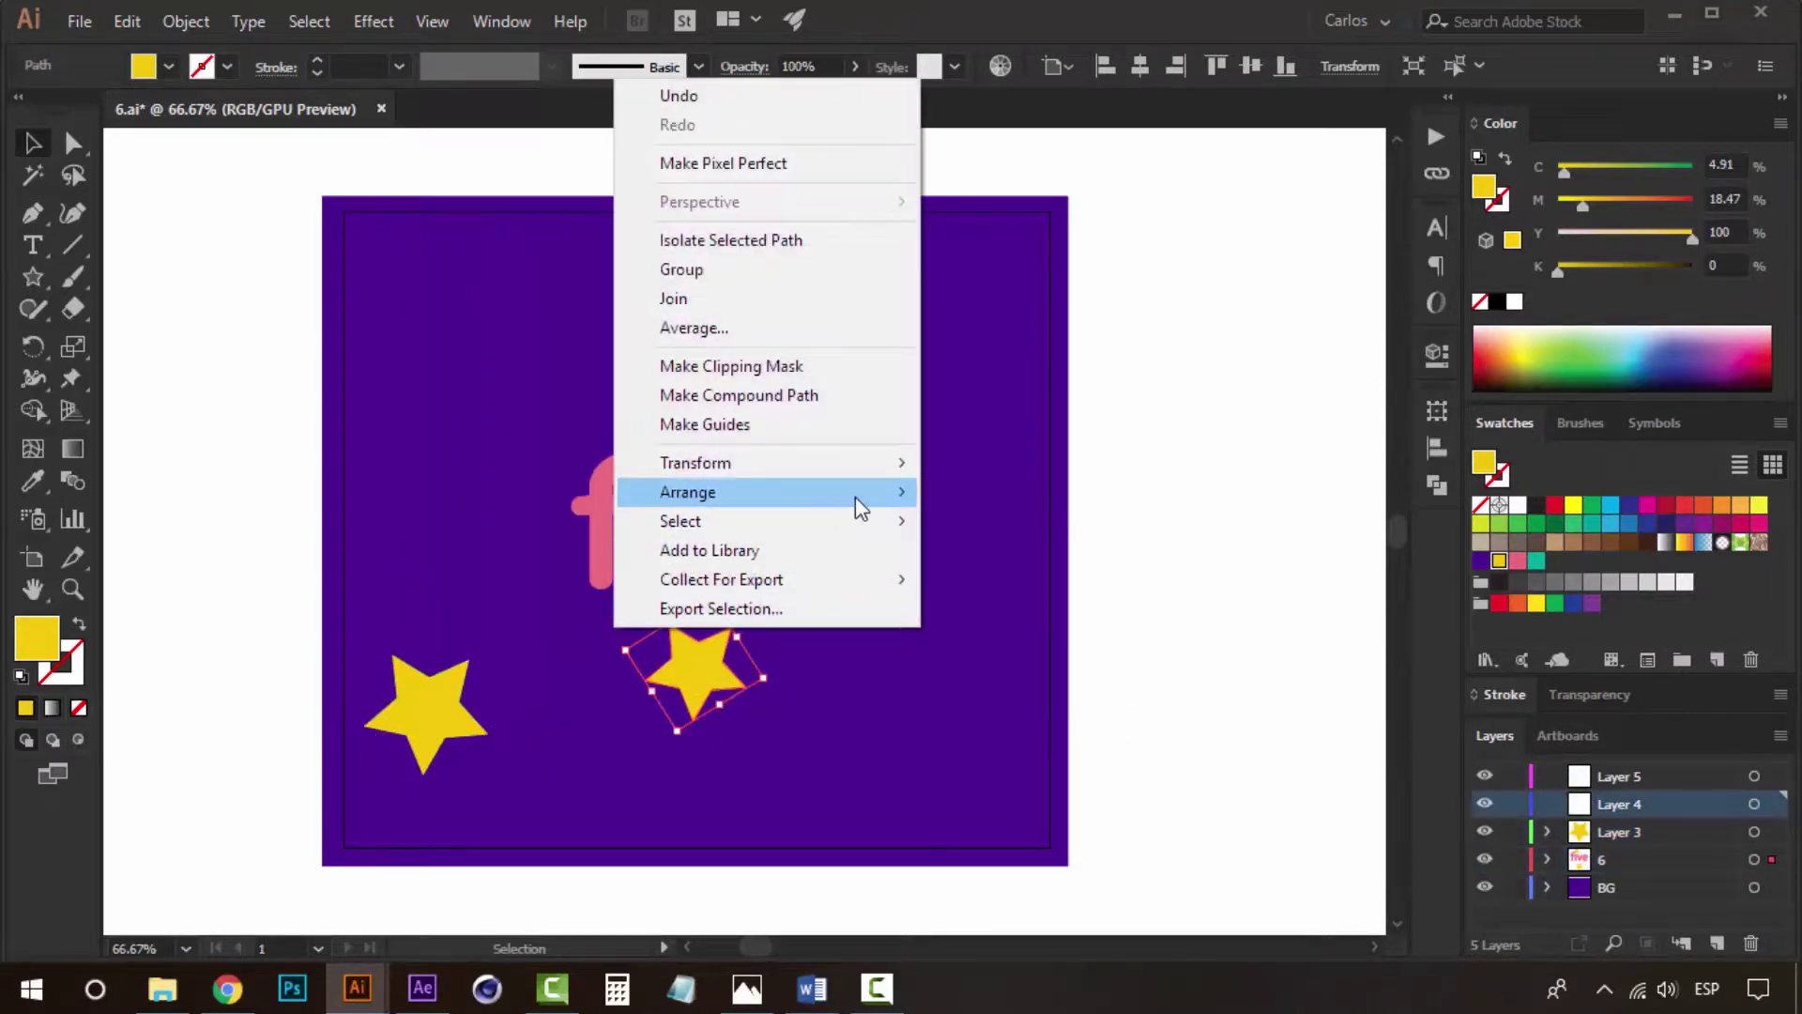
left_click(1046, 612)
left_click(667, 470)
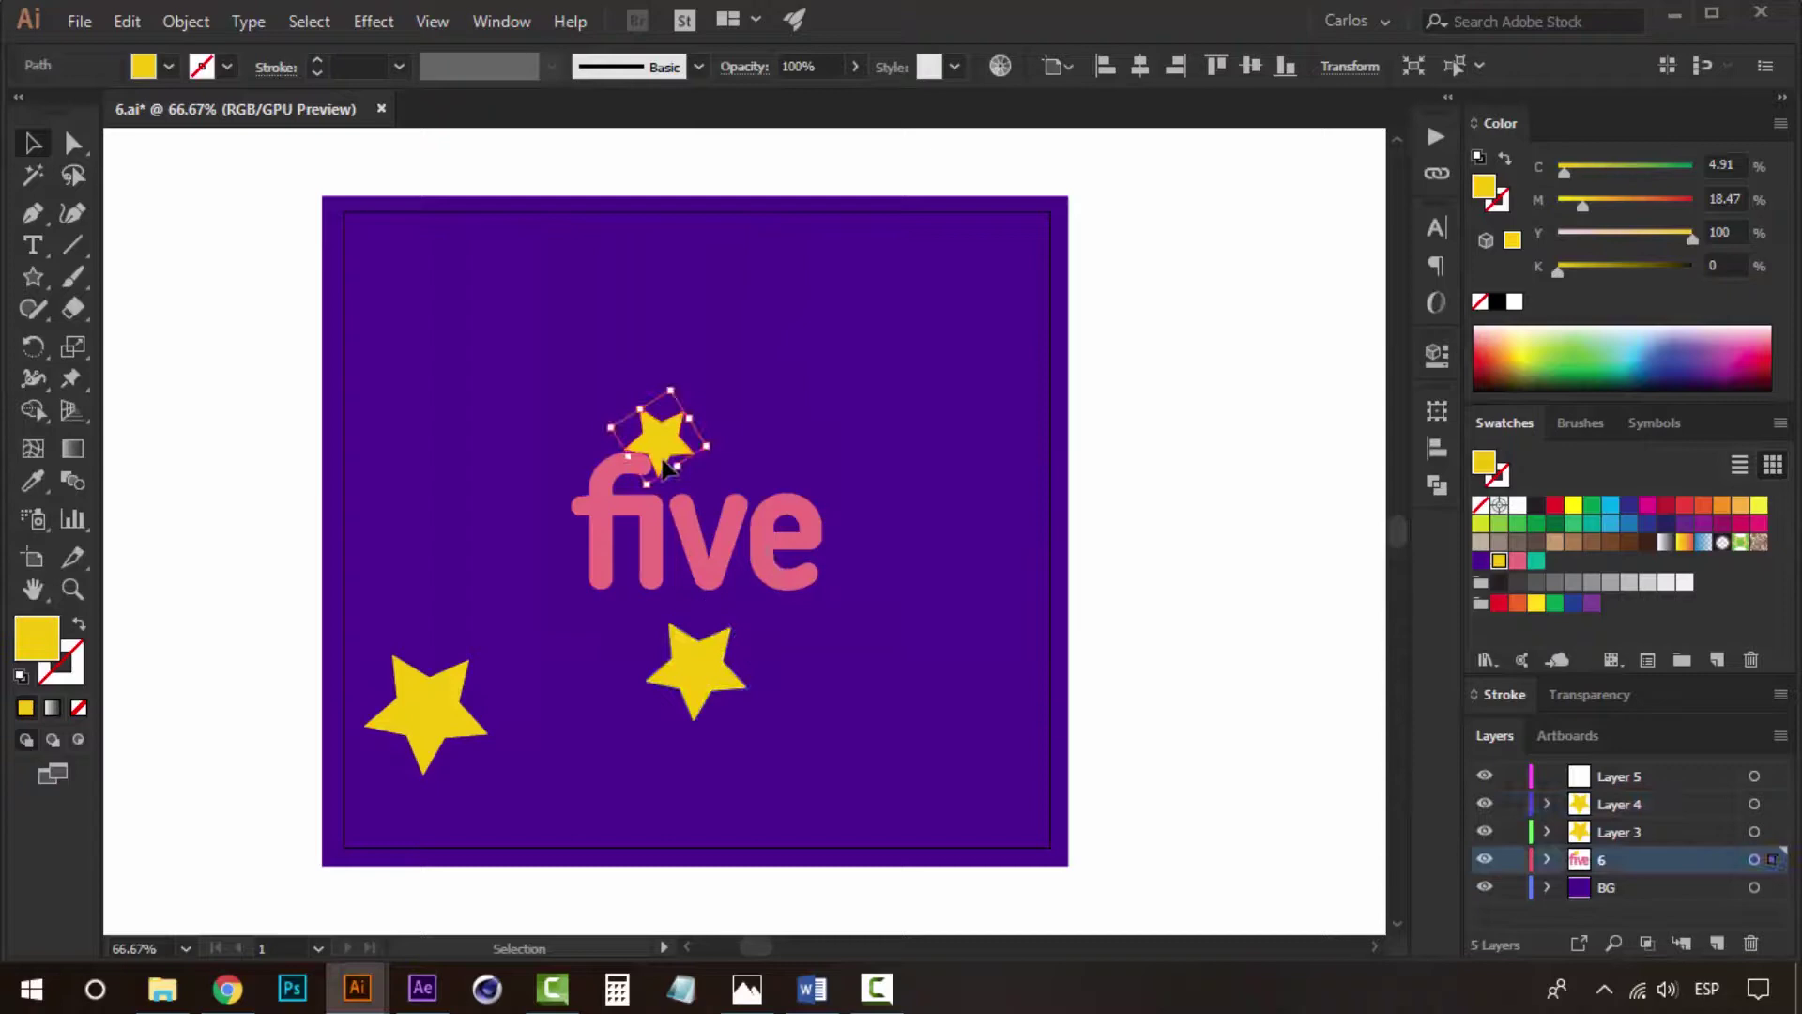
left_click(1611, 775)
right_click(706, 442)
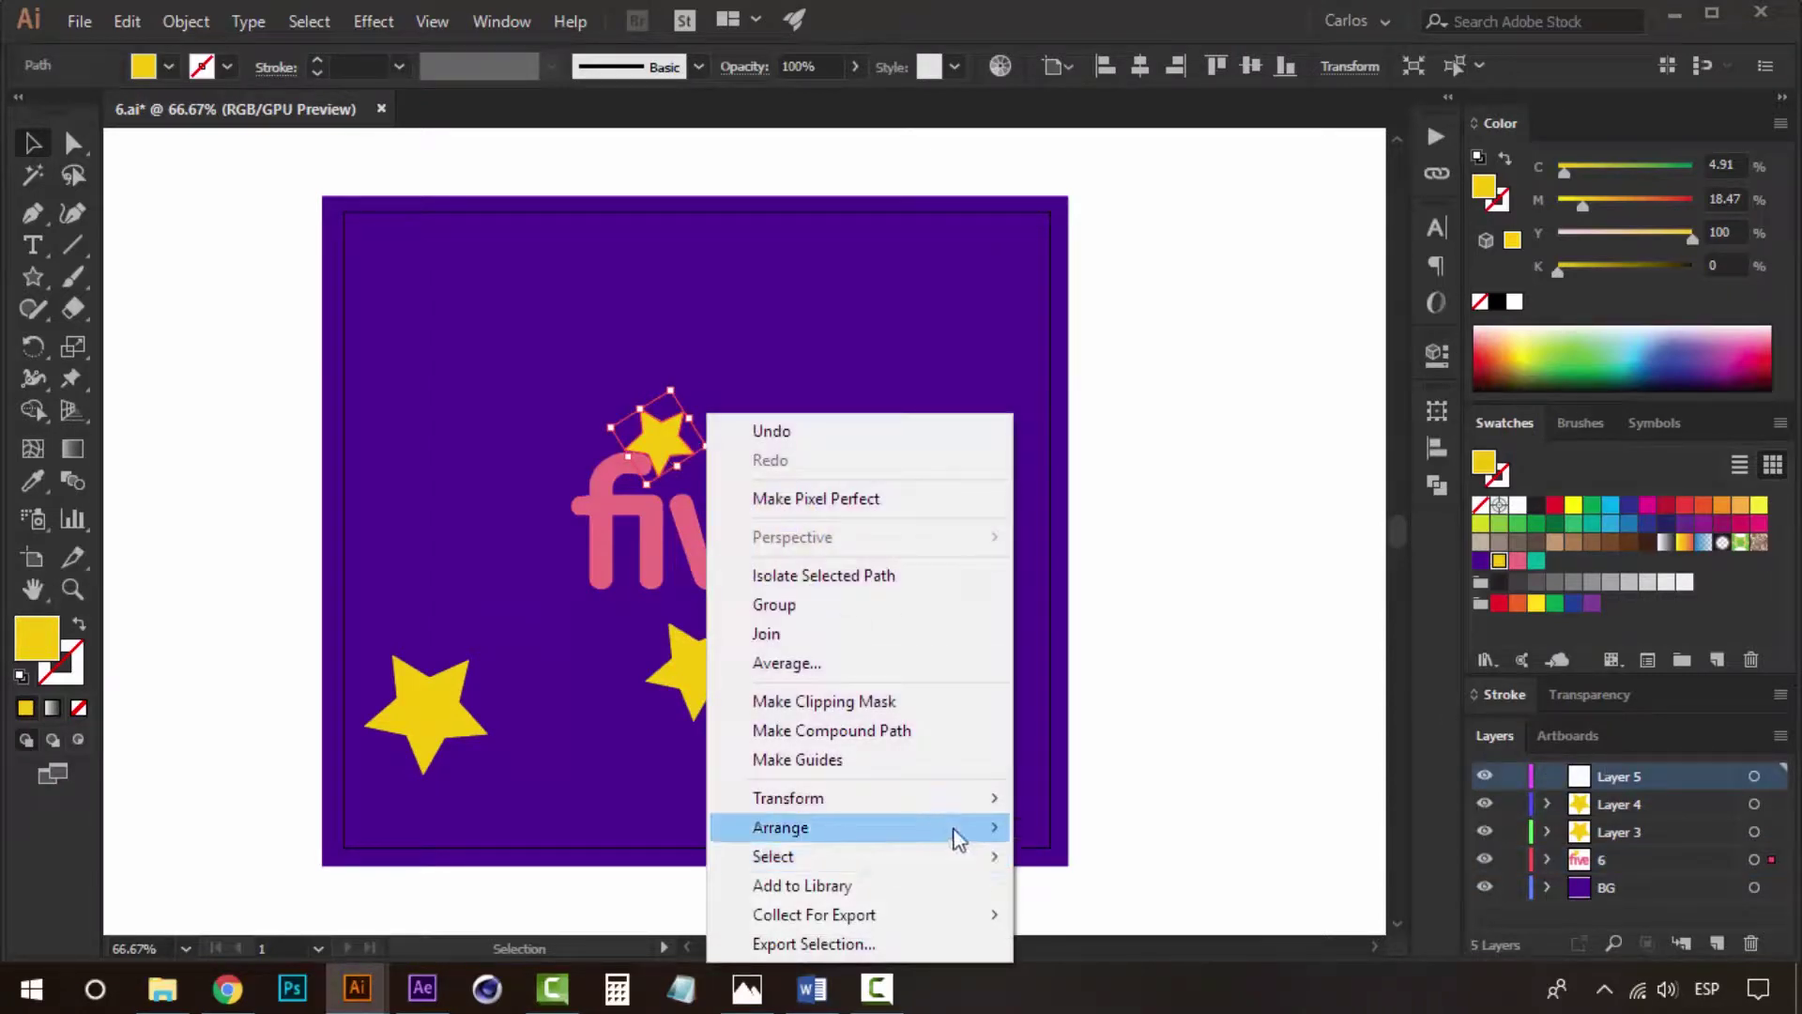
mouse_move(789, 826)
left_click(1200, 943)
left_click(1630, 839)
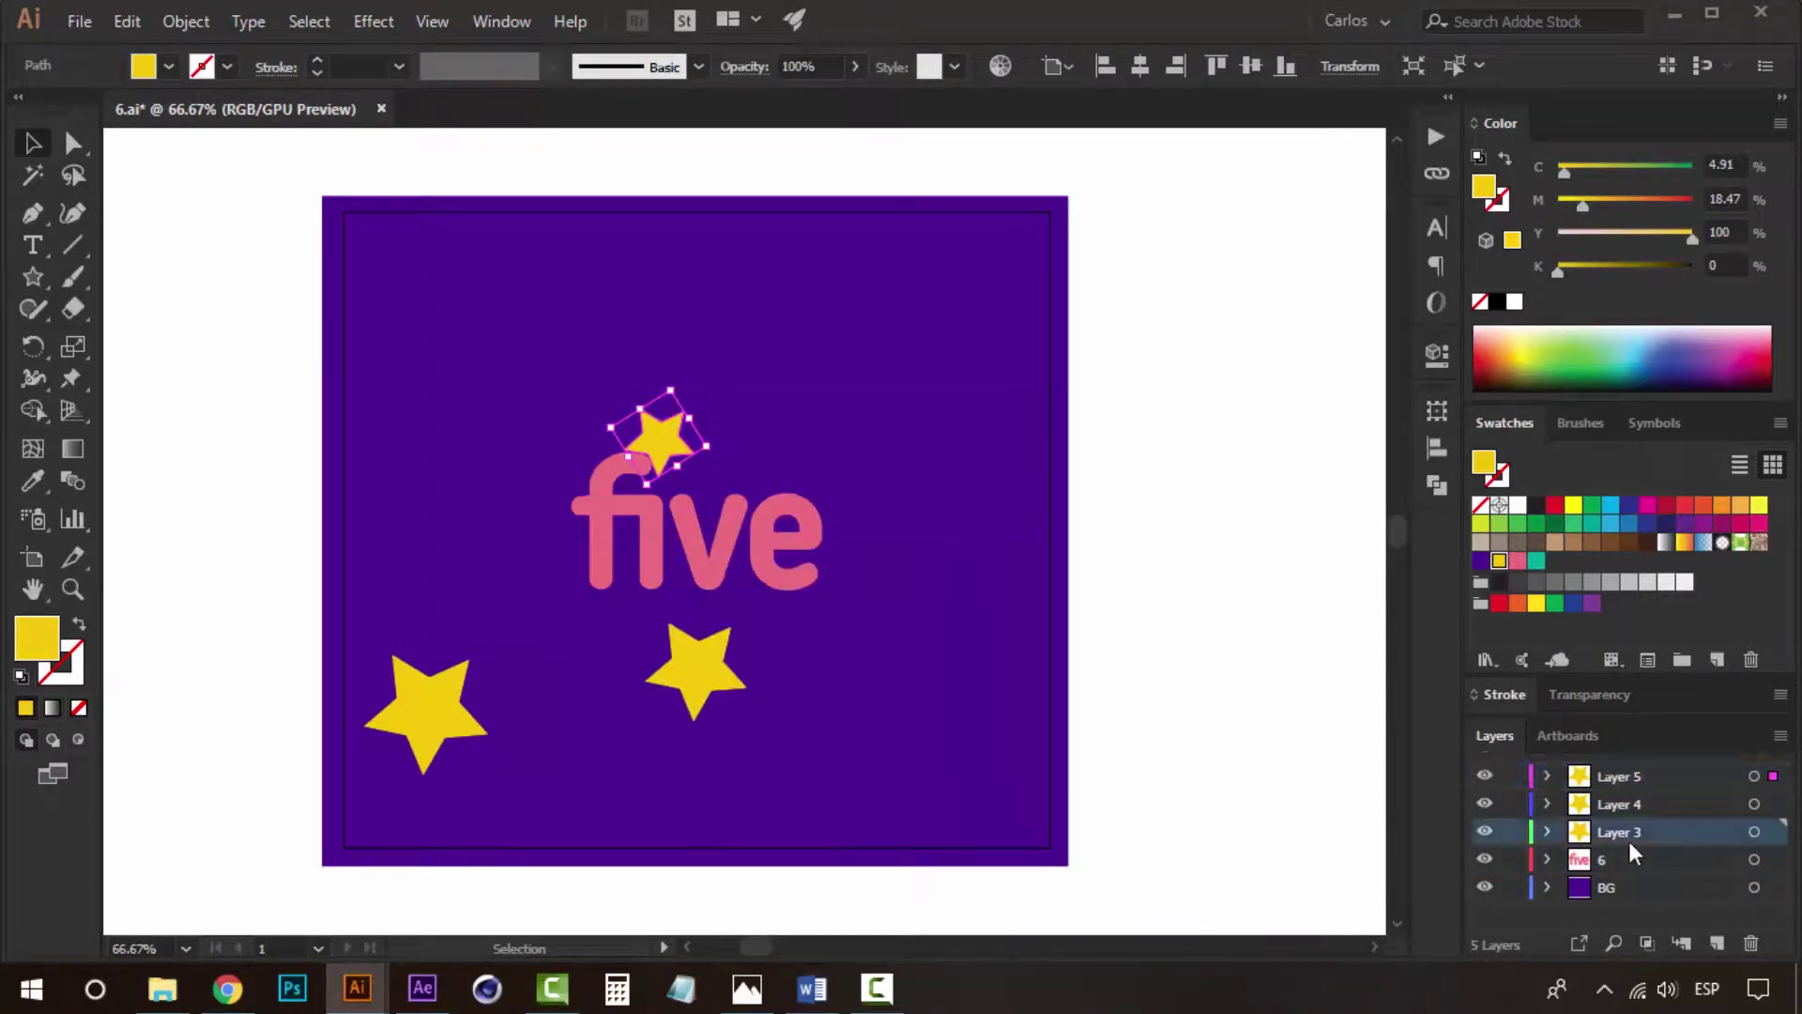
Rename Layers 3, 4 and 5 to star 1, star 2 and star 3.
double_click(1630, 838)
type("star 1")
left_click(1640, 804)
double_click(1639, 804)
type("sta")
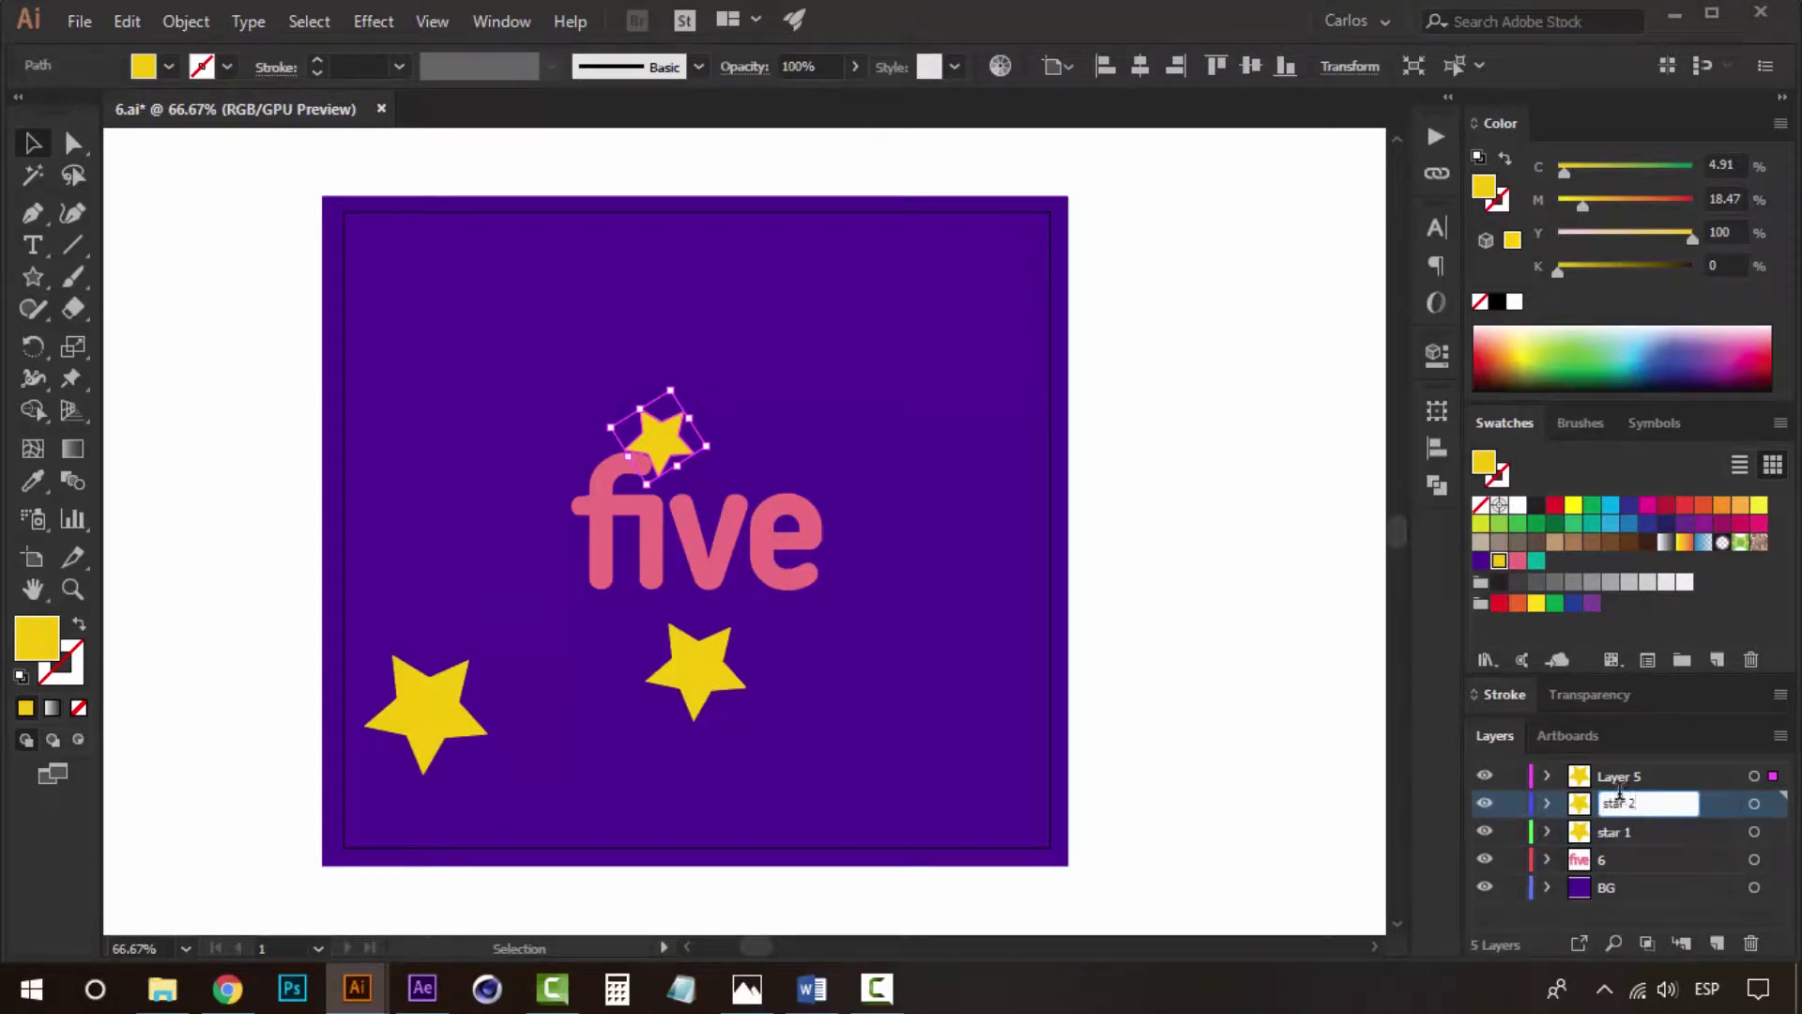
double_click(1626, 786)
type("star 3")
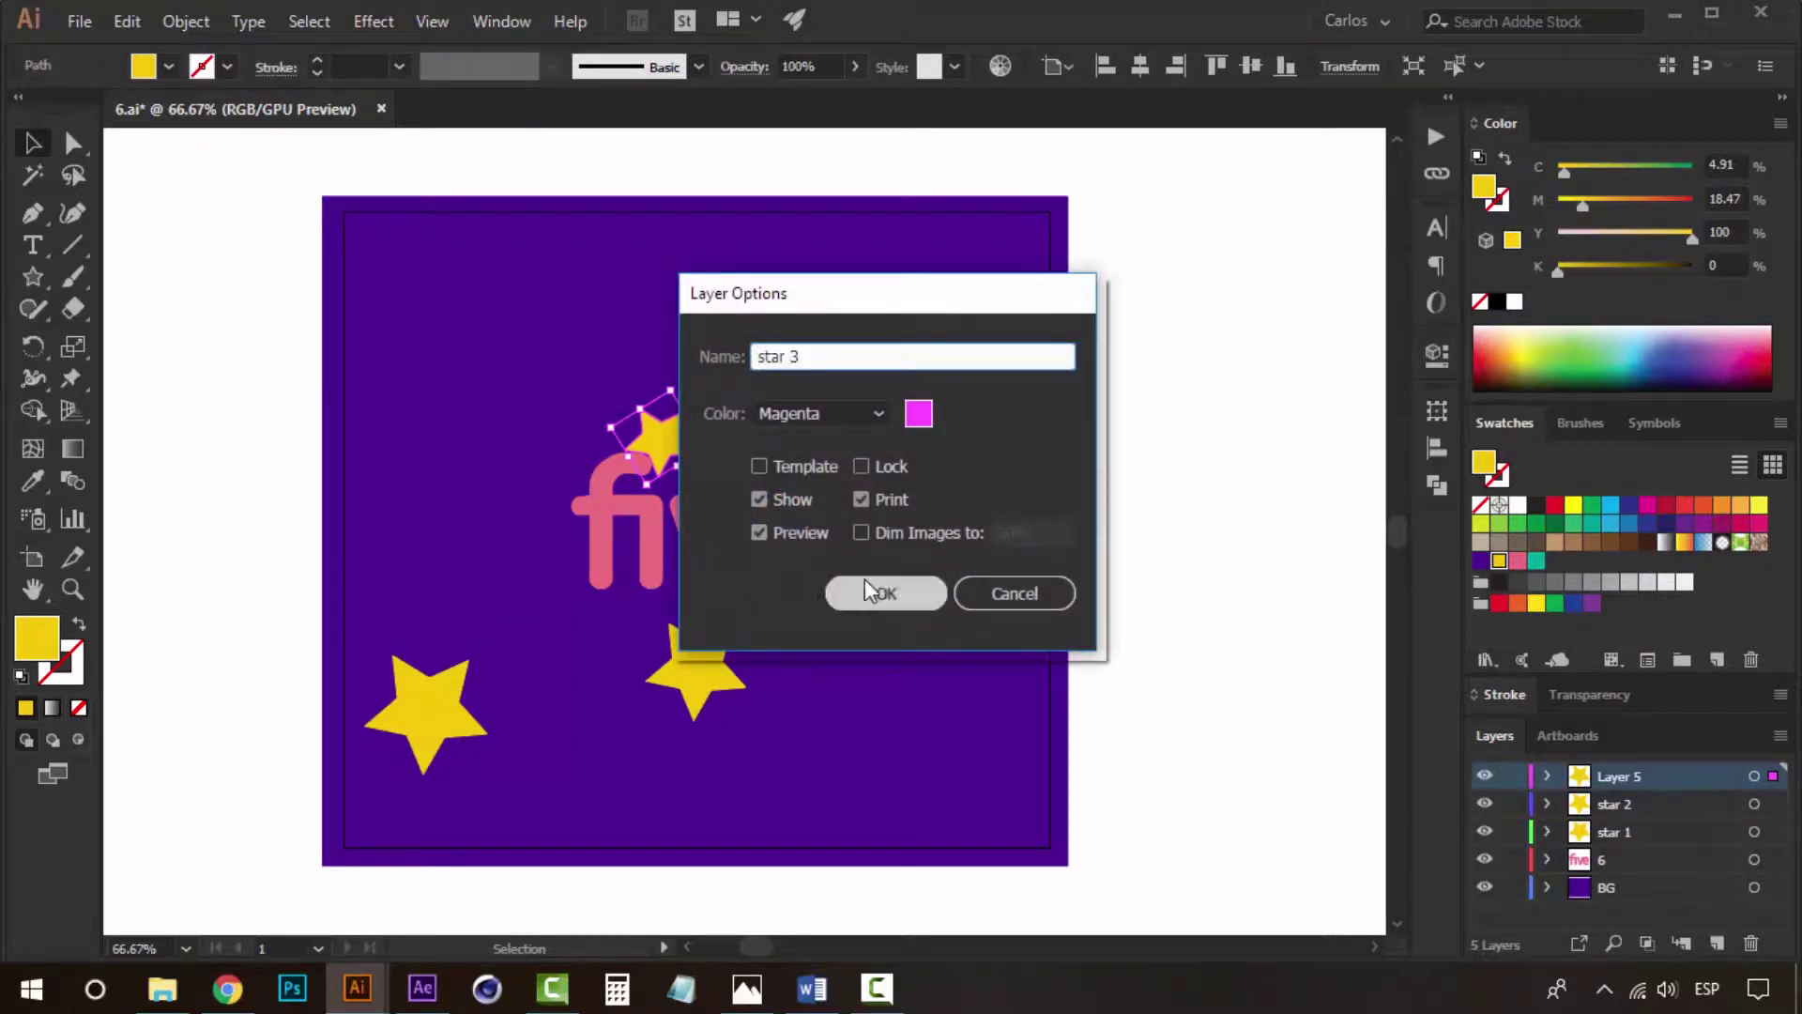
left_click(864, 591)
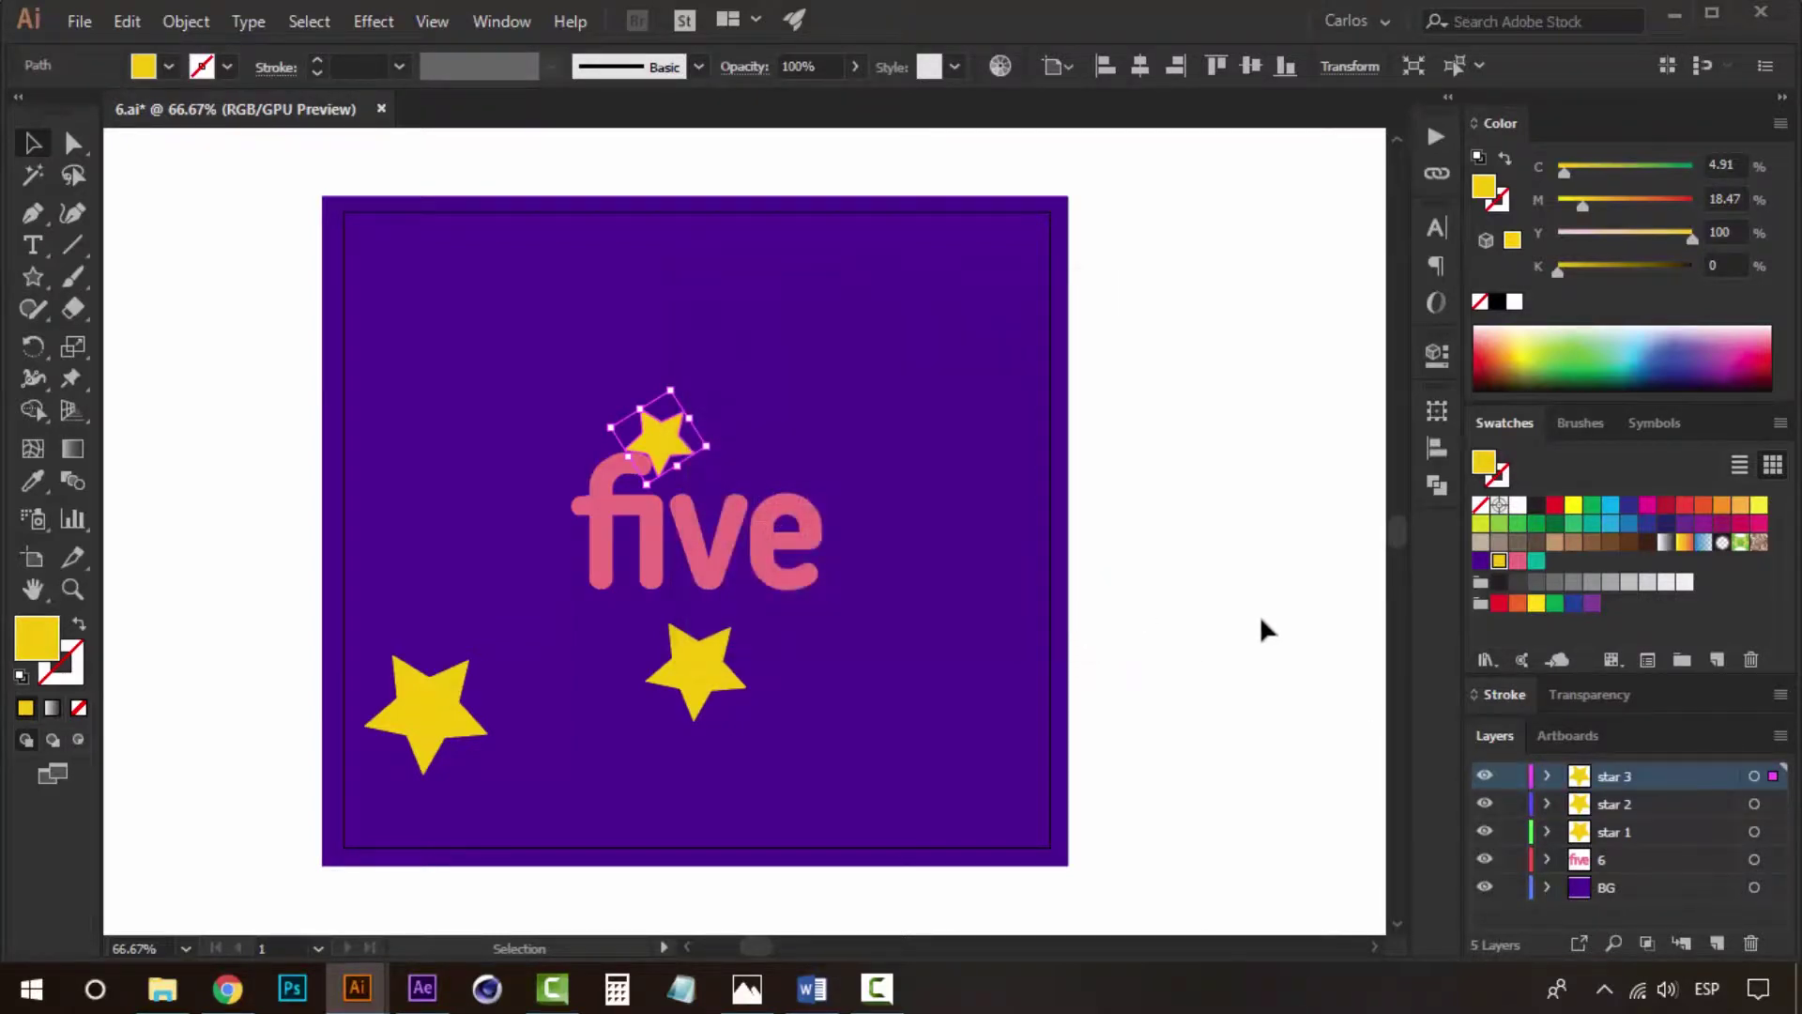
left_click(1259, 616)
Rename the text layer to 5.
left_click(830, 580)
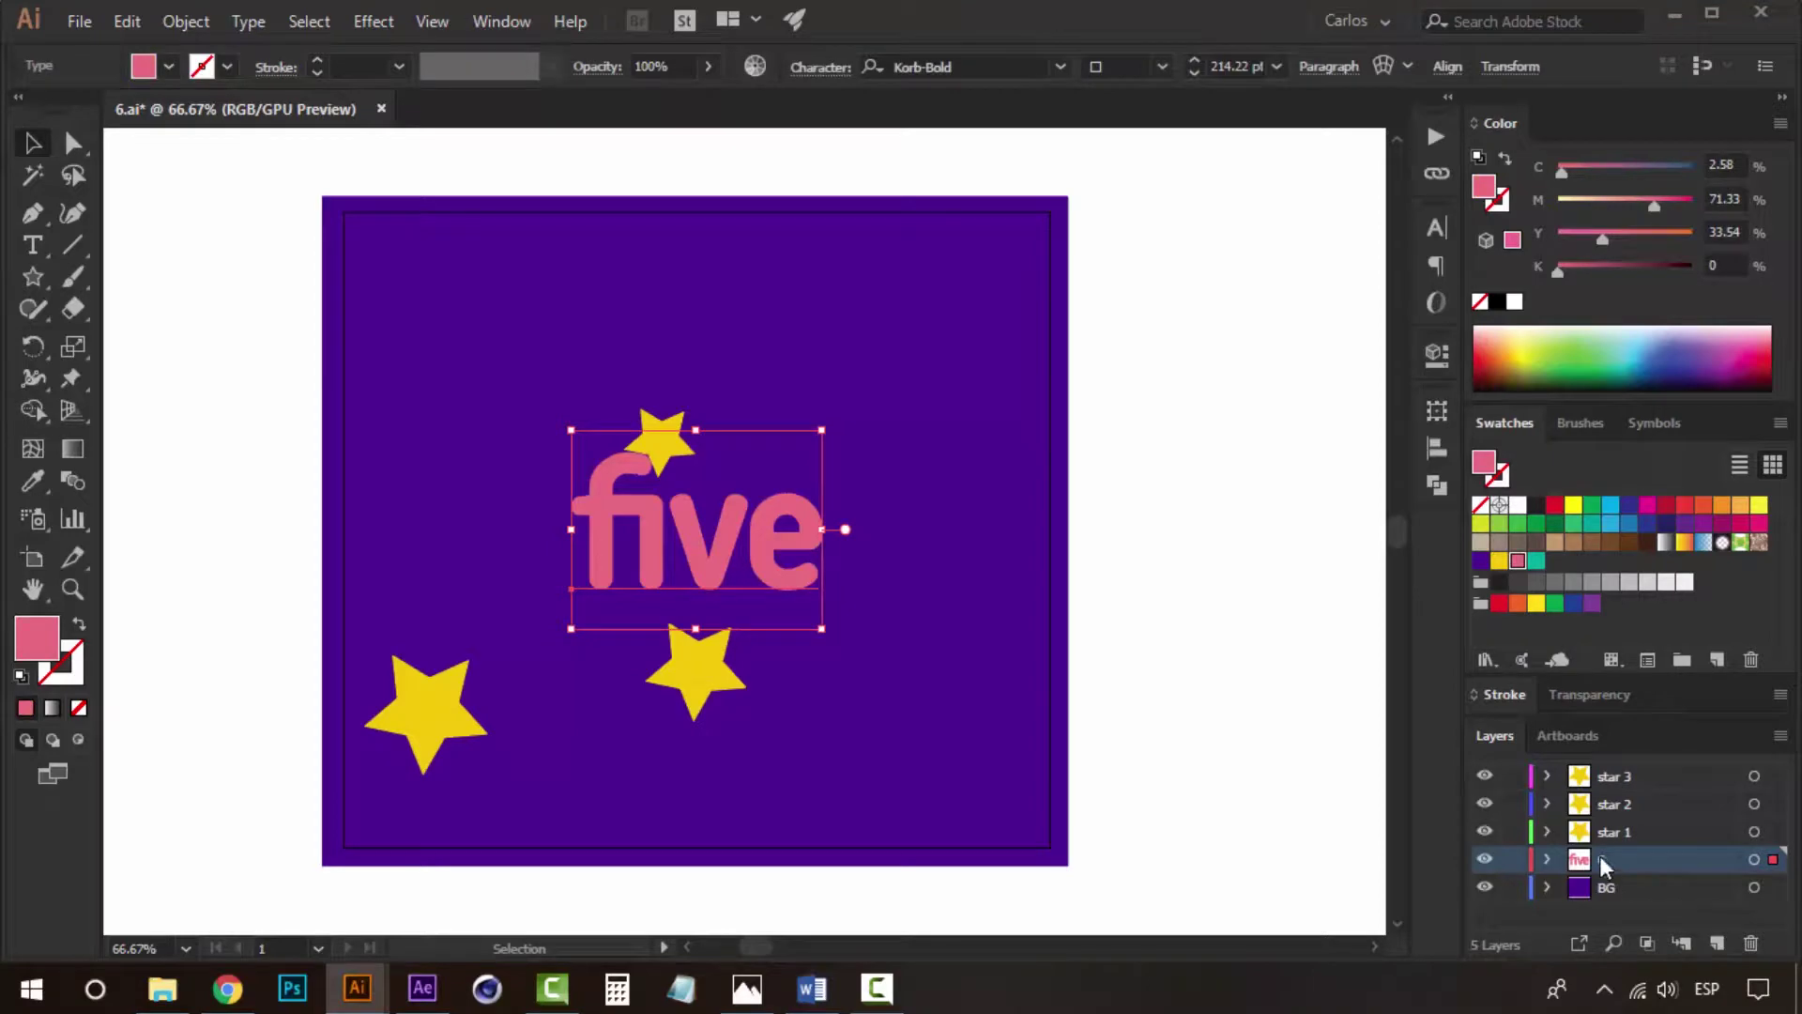
double_click(1602, 862)
type("5")
left_click(868, 592)
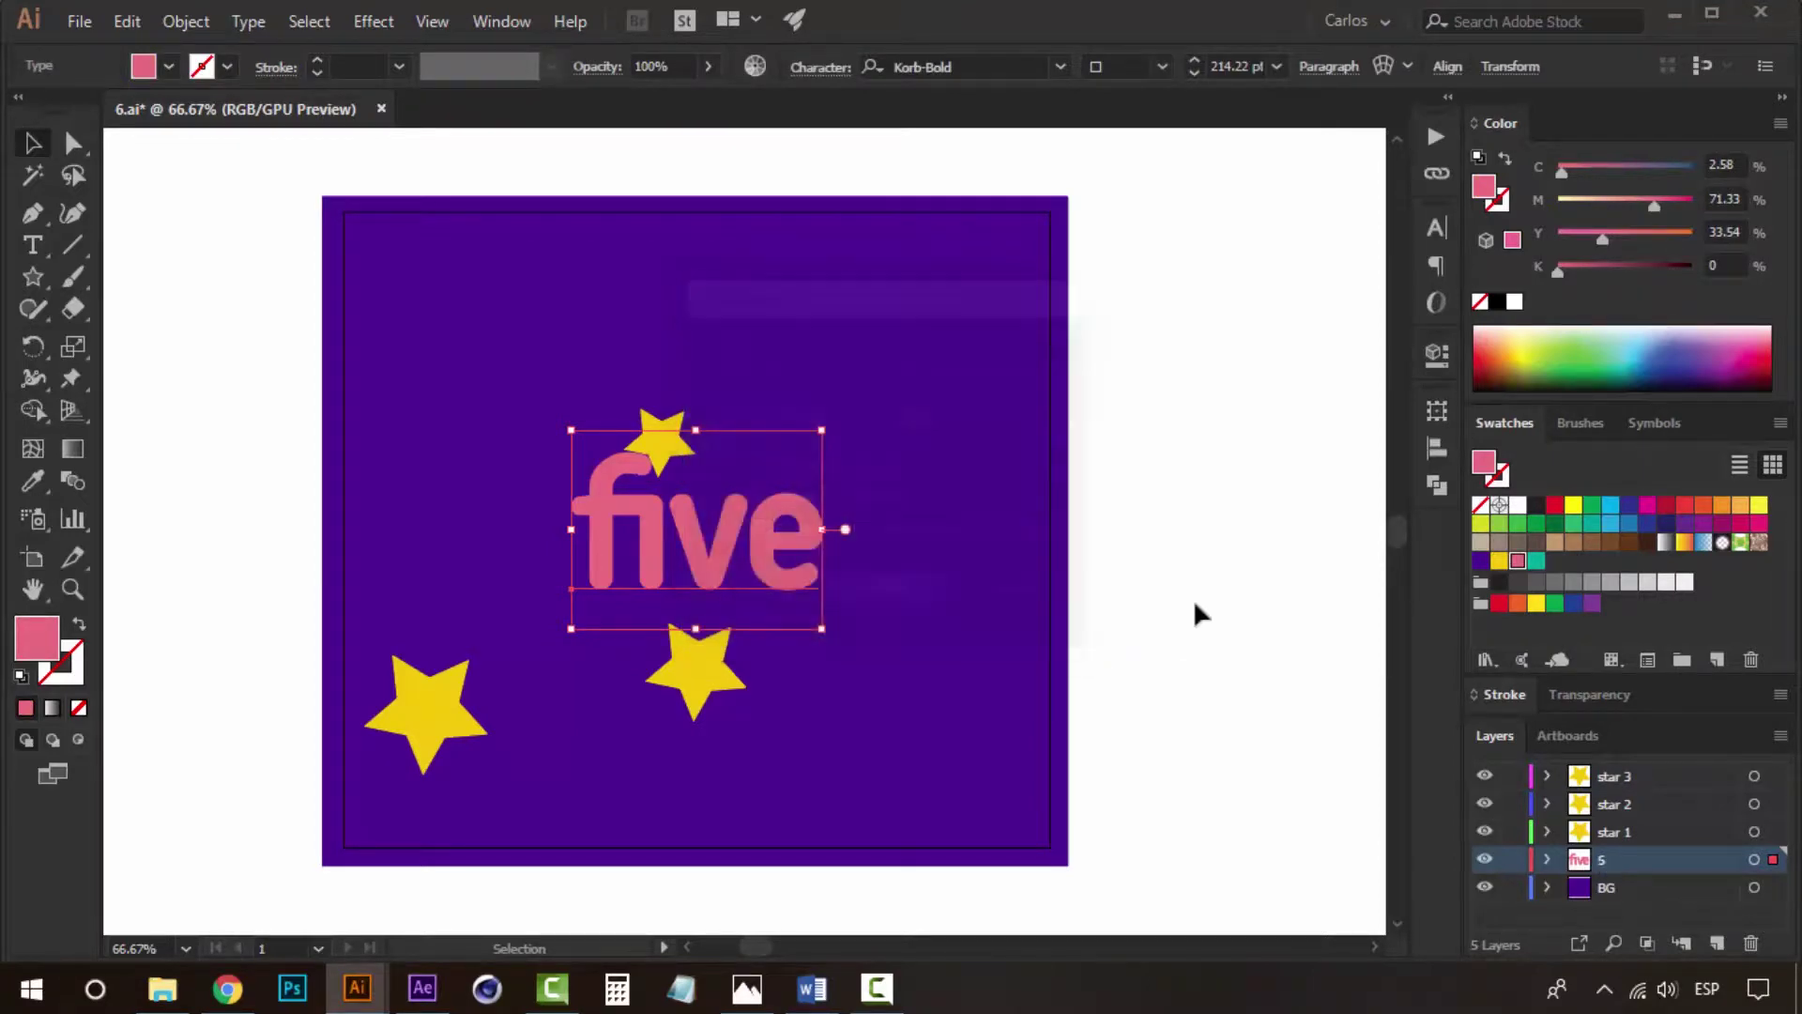
left_click(1195, 610)
Save the document as 5.ai with the default options.
key("ctrl+0")
key("ctrl+shift+s")
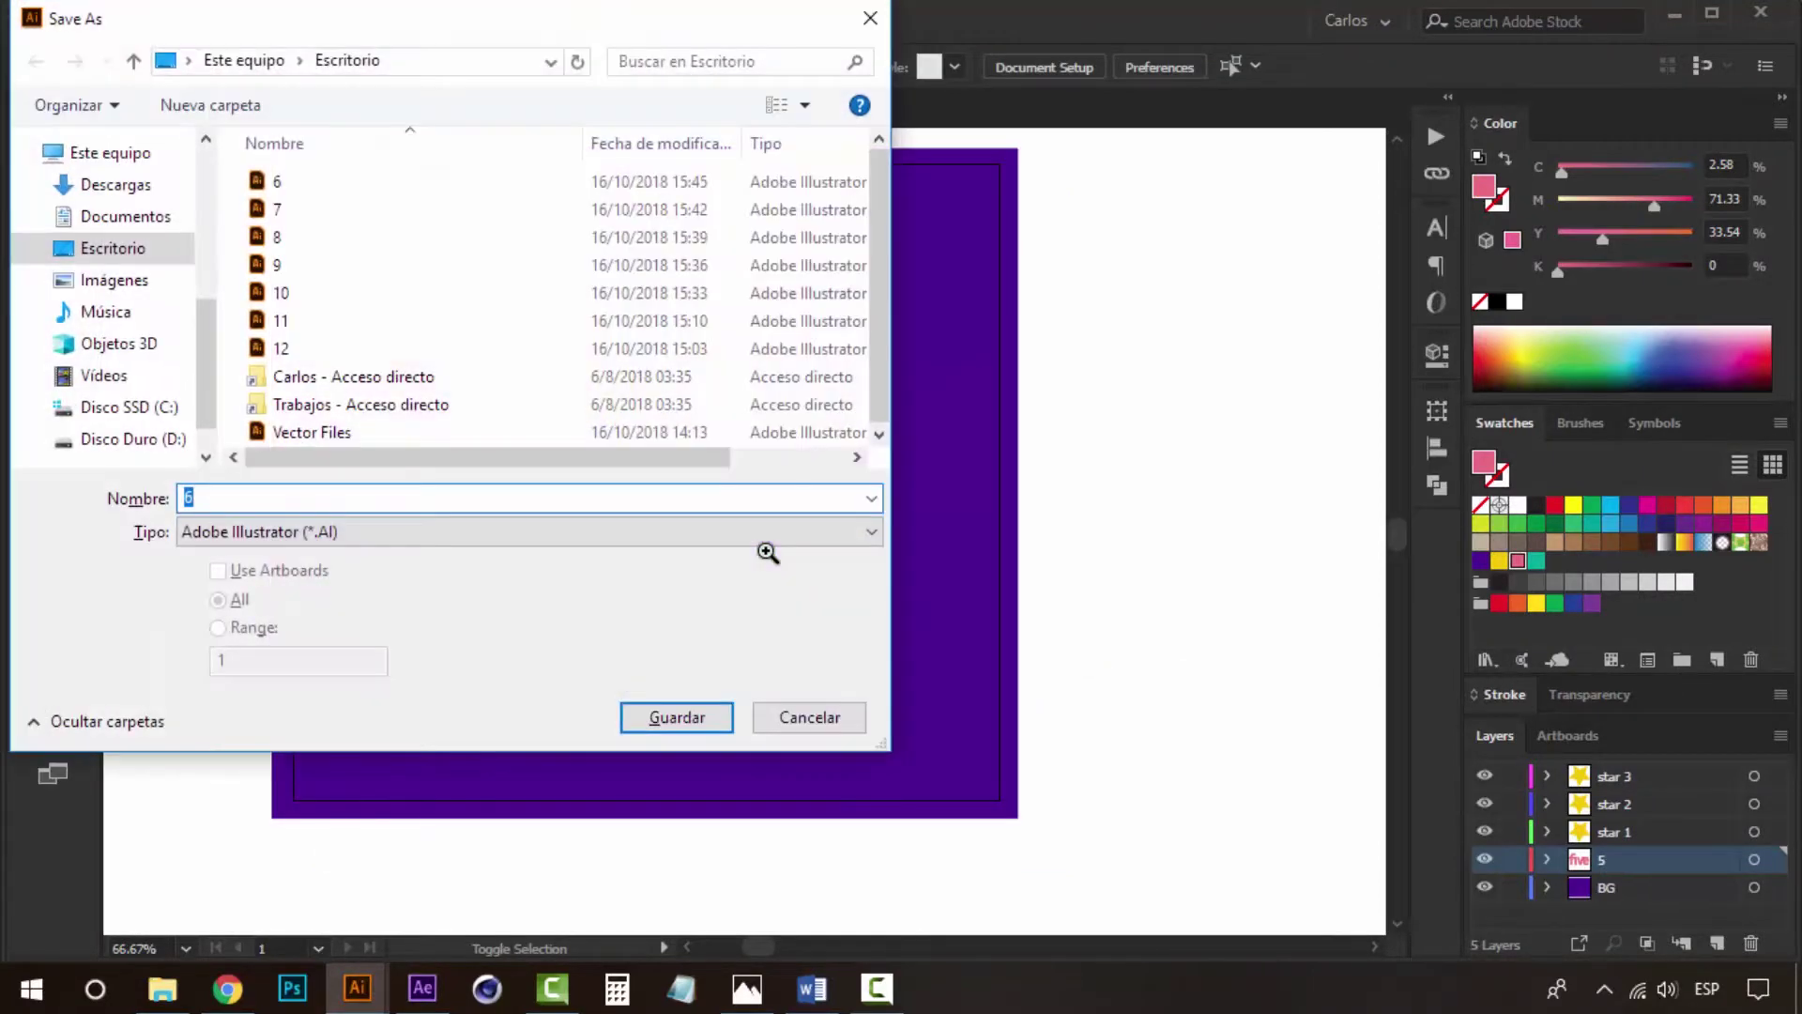
left_click(716, 714)
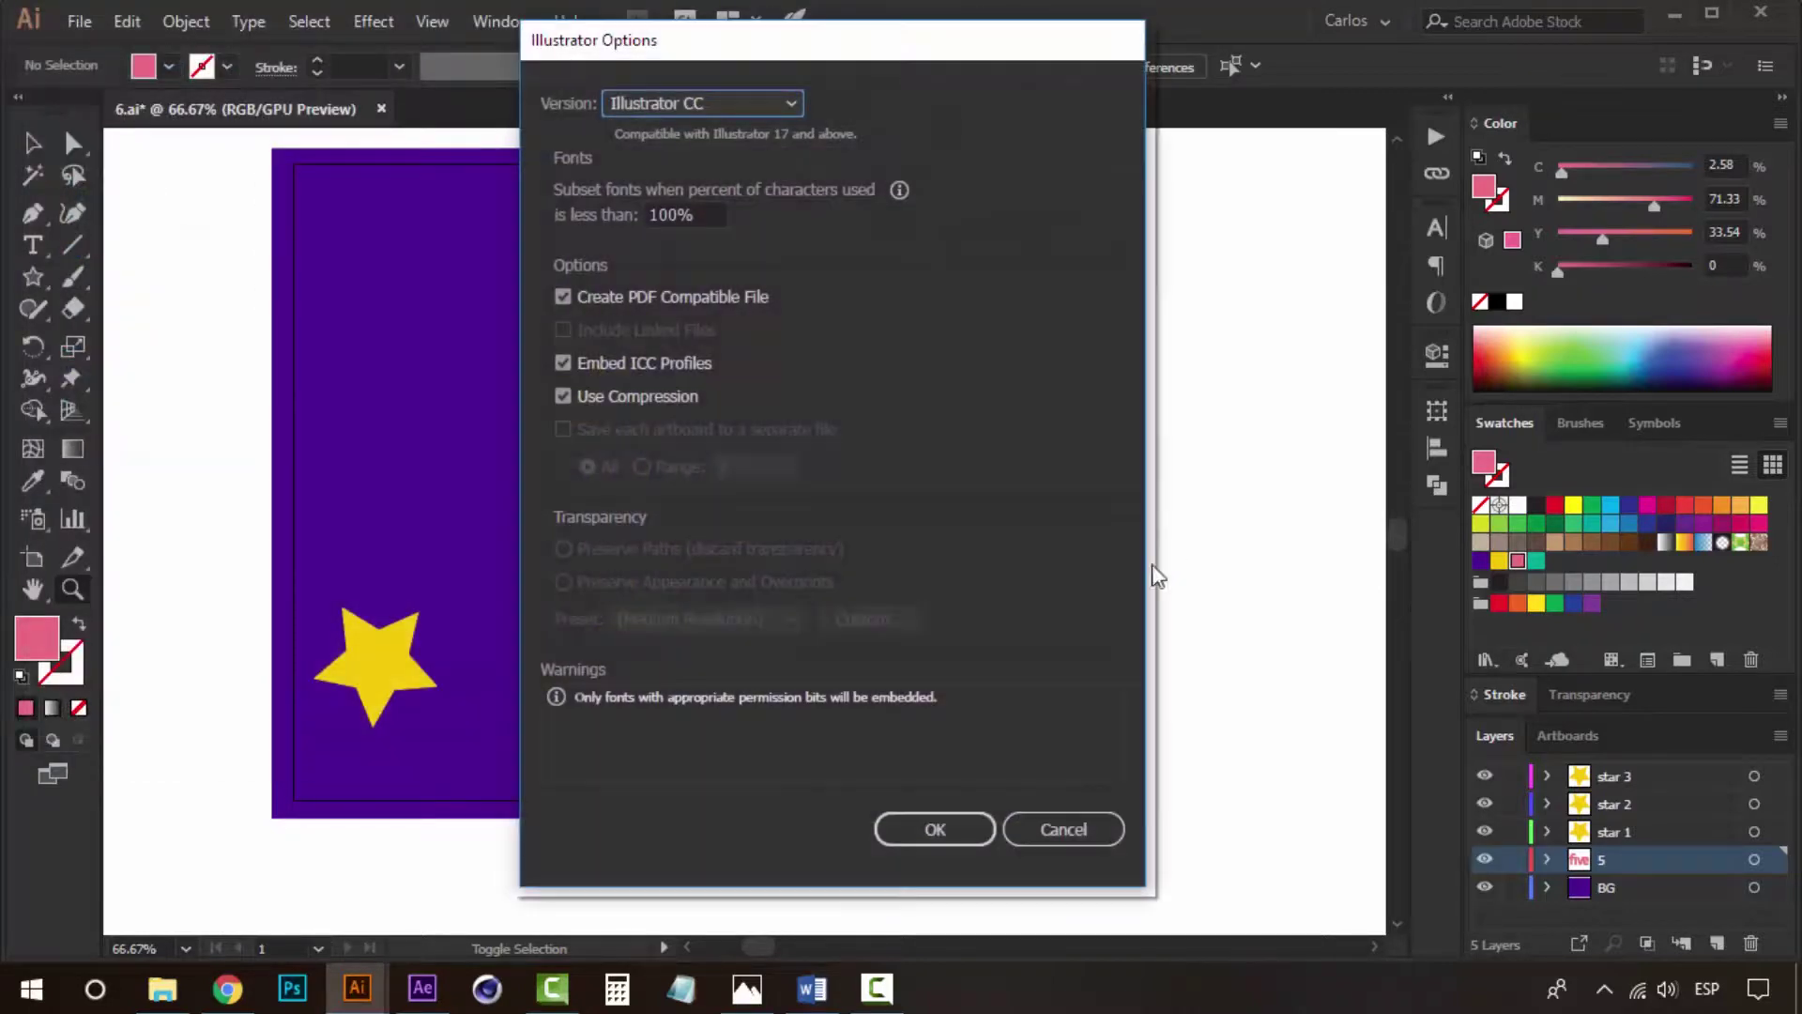
left_click(937, 830)
Delete the three yellow stars and their three star layers.
key("v")
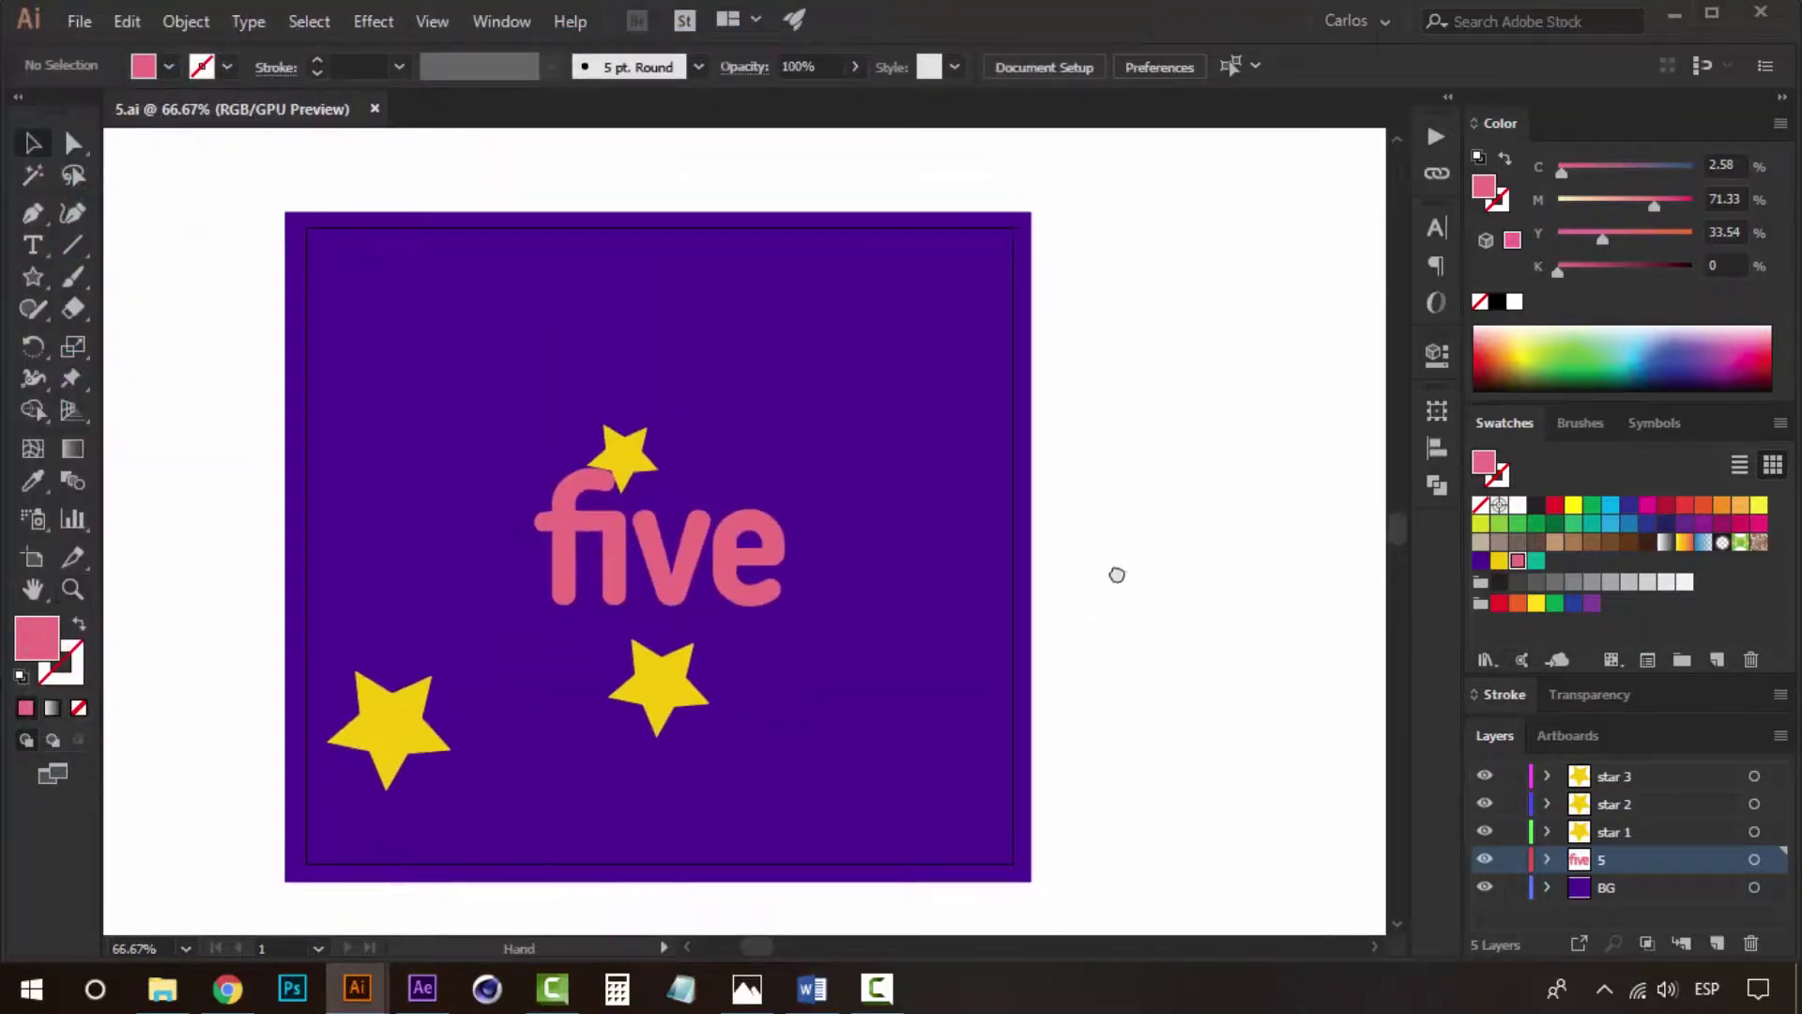
left_click(648, 653)
key("Delete")
left_click(601, 415)
key("Delete")
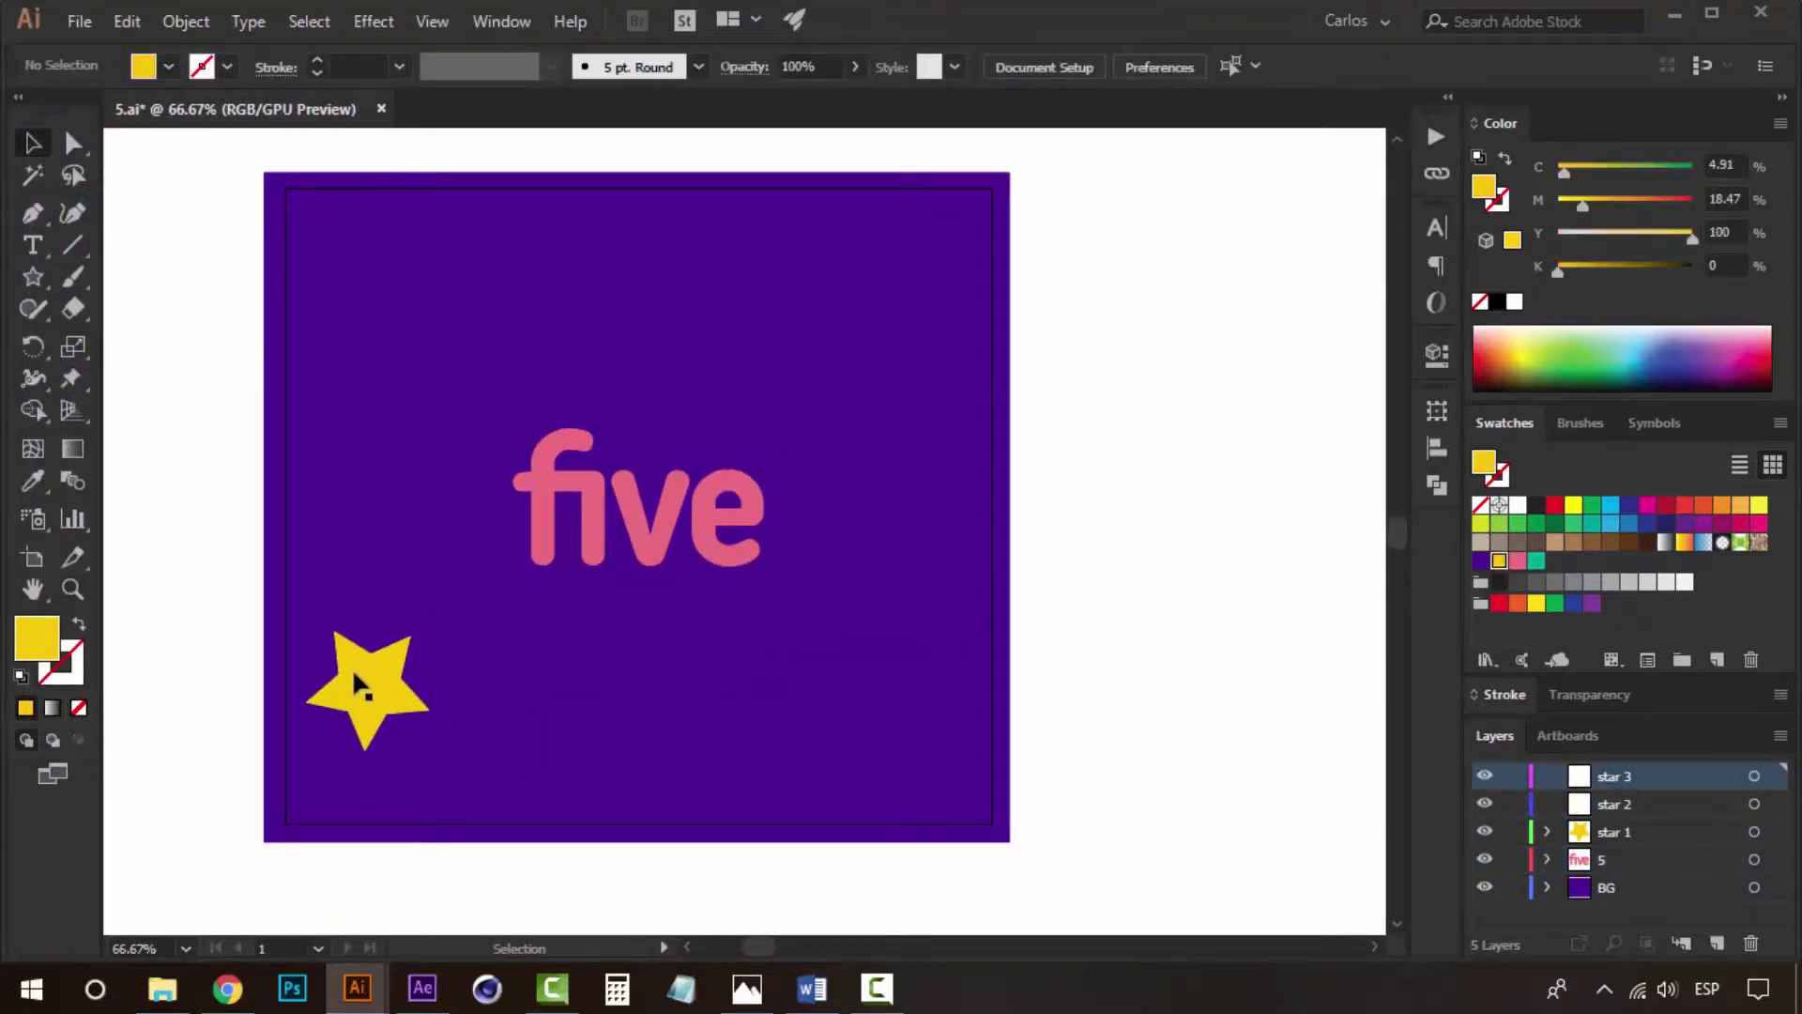
left_click(352, 668)
key("Delete")
left_click(1631, 775, "shift")
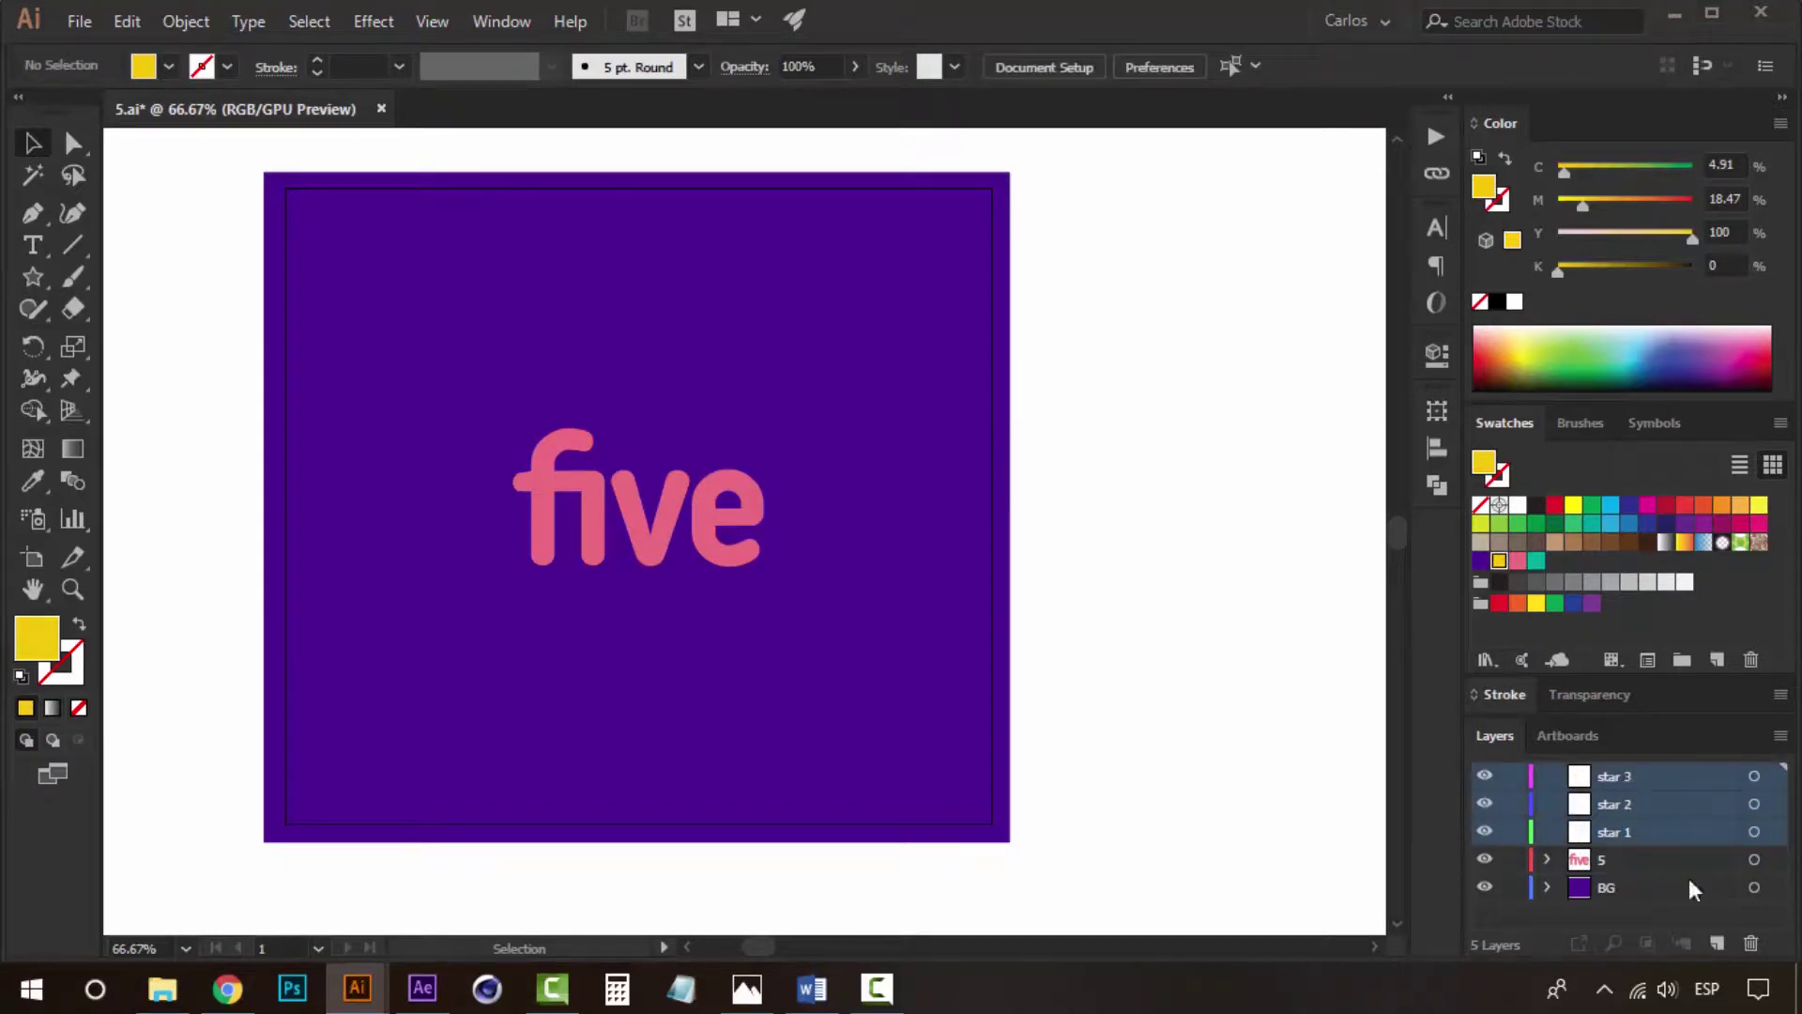
left_click(1752, 944)
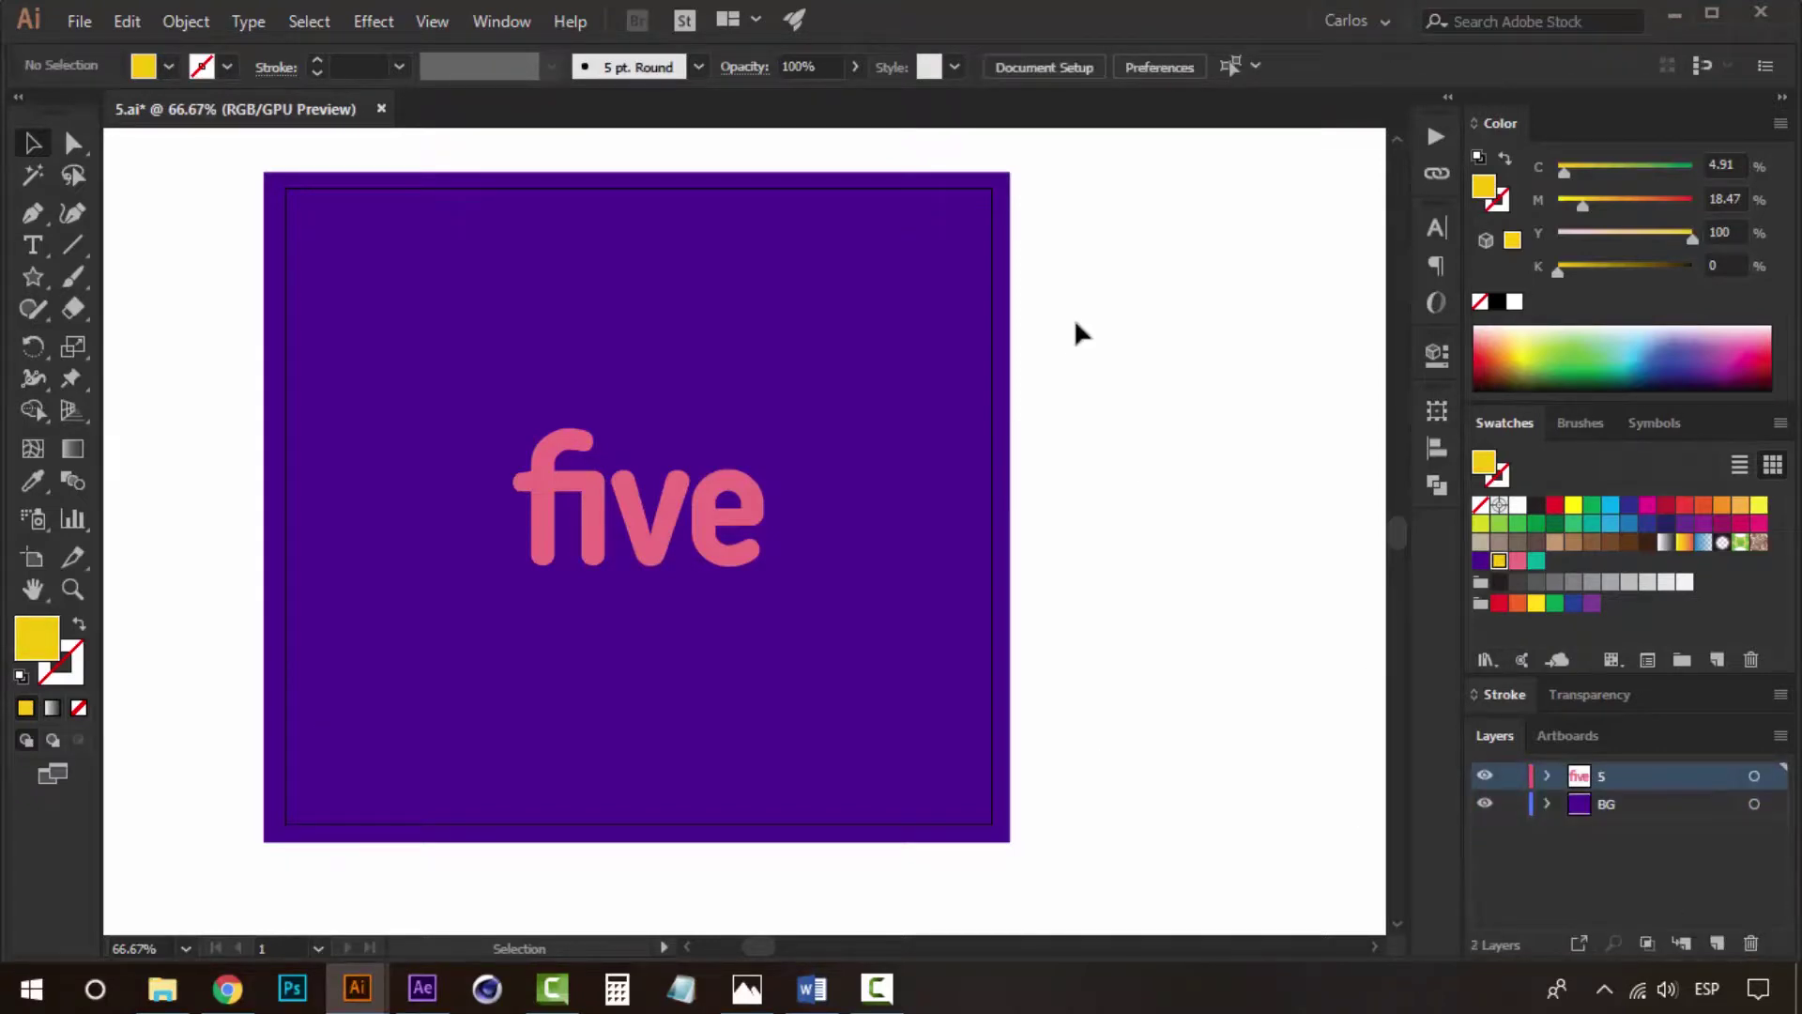
Fill the background rectangle teal and select all the letters of 'five'.
left_click(845, 370)
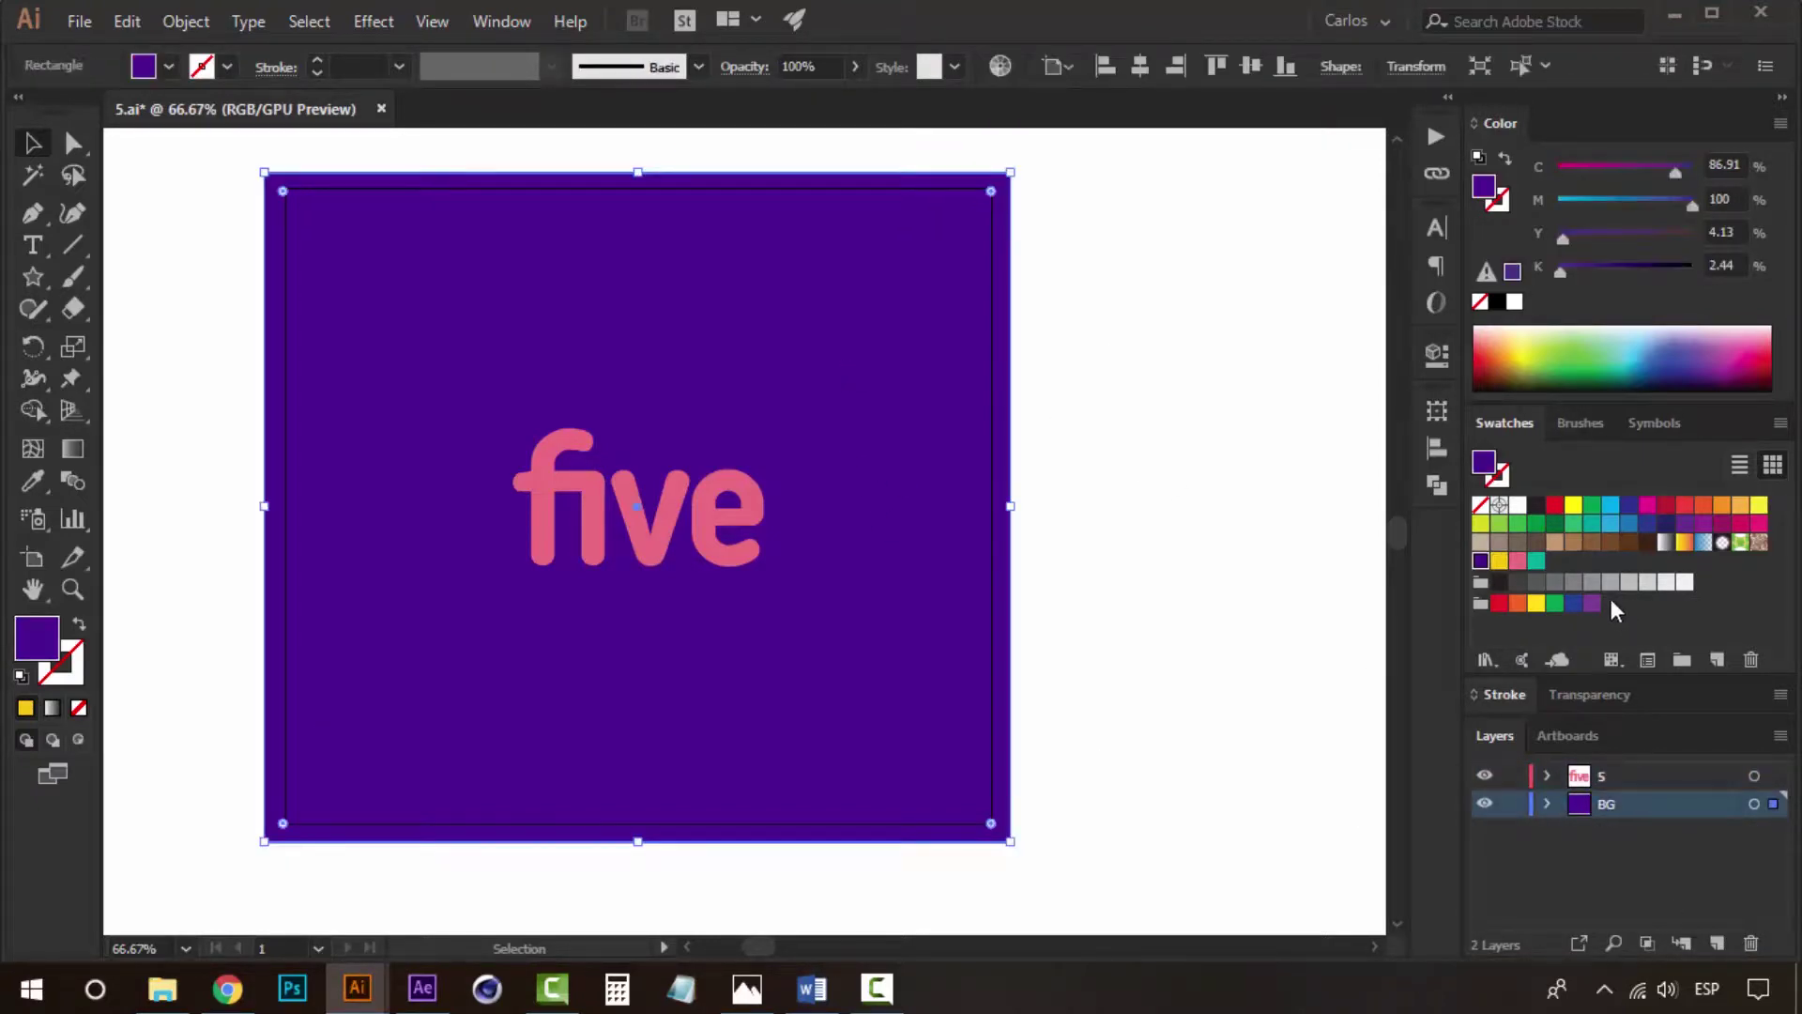
left_click(1537, 560)
double_click(661, 514)
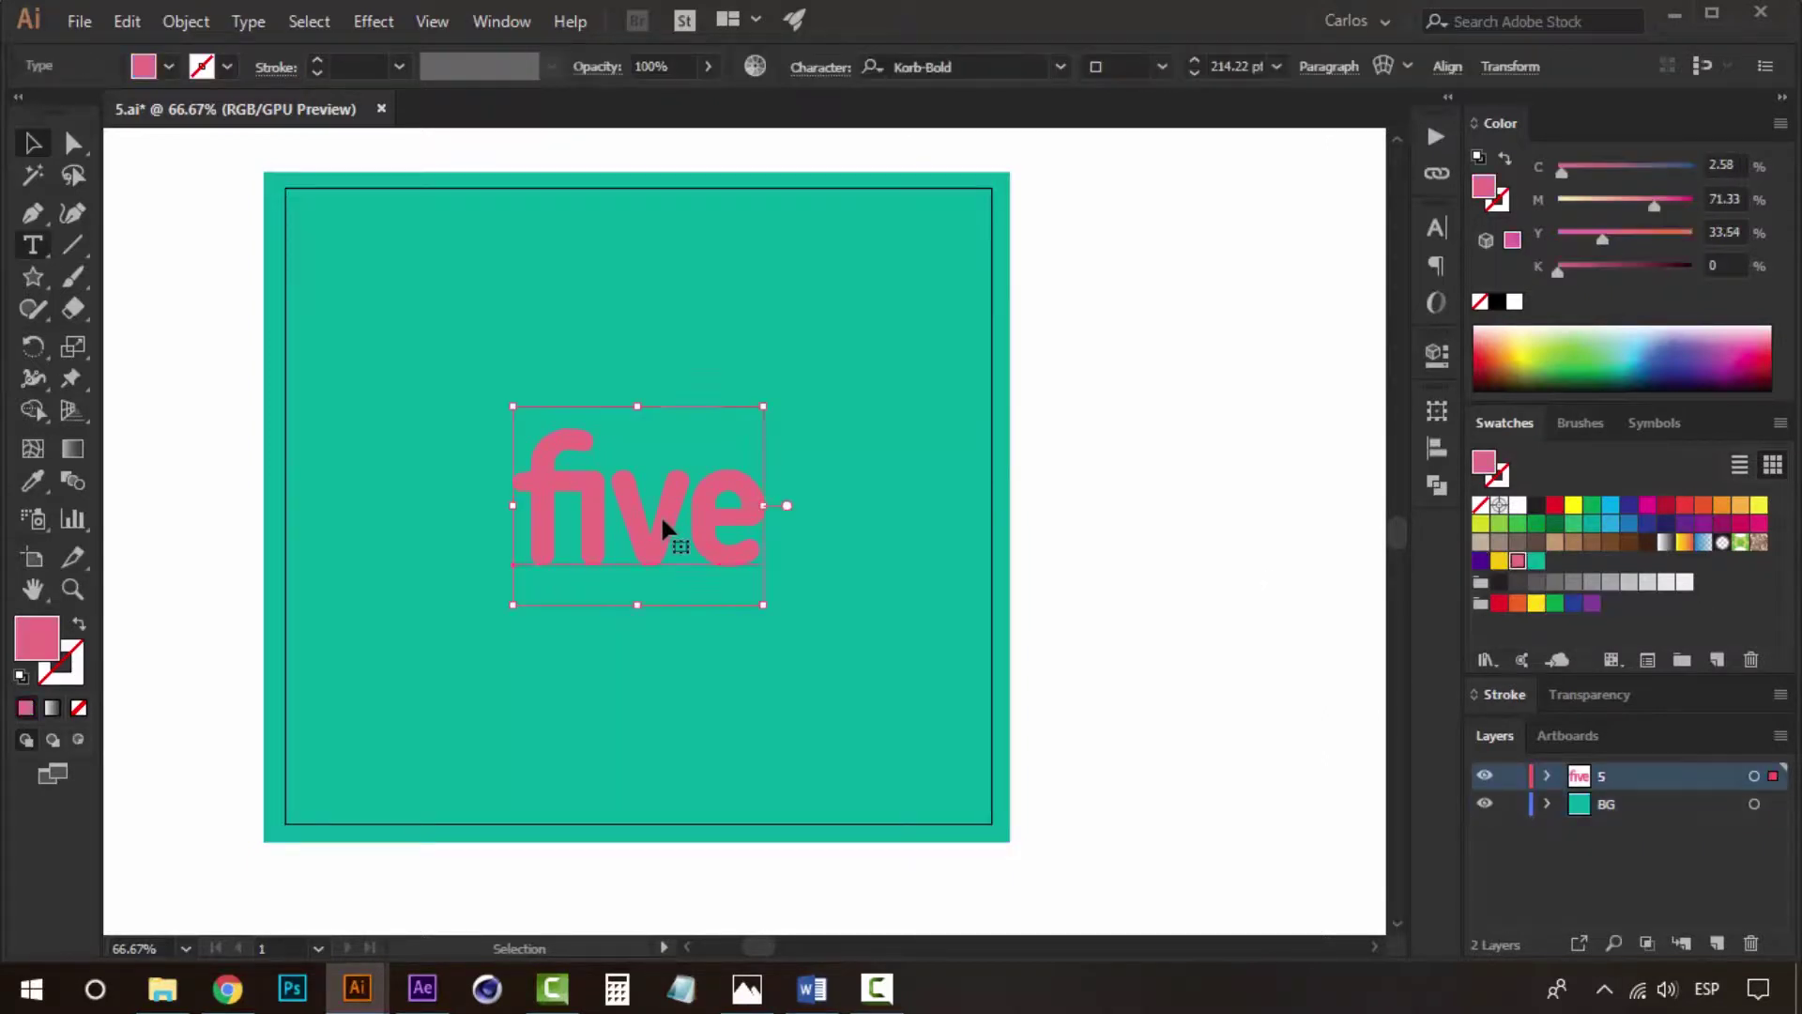
key("ctrl+a")
Replace the text with 4, make it yellow, and centre it horizontally.
type("4")
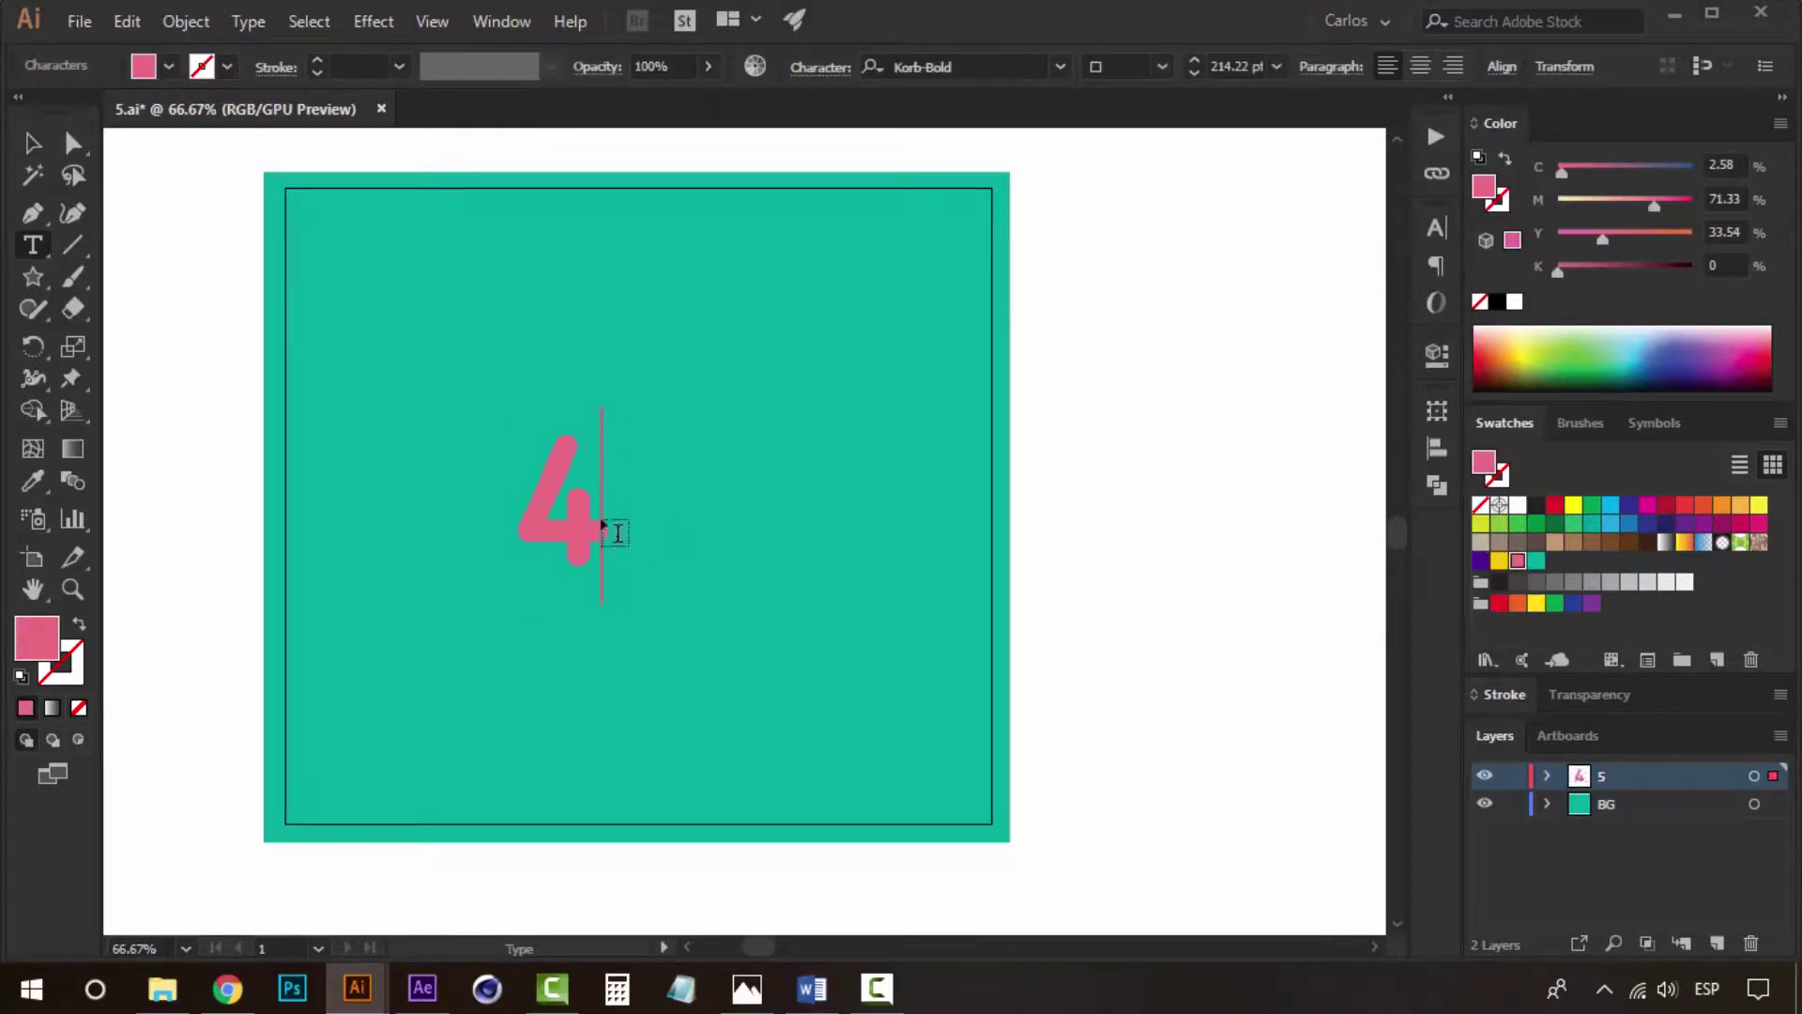
left_click(33, 143)
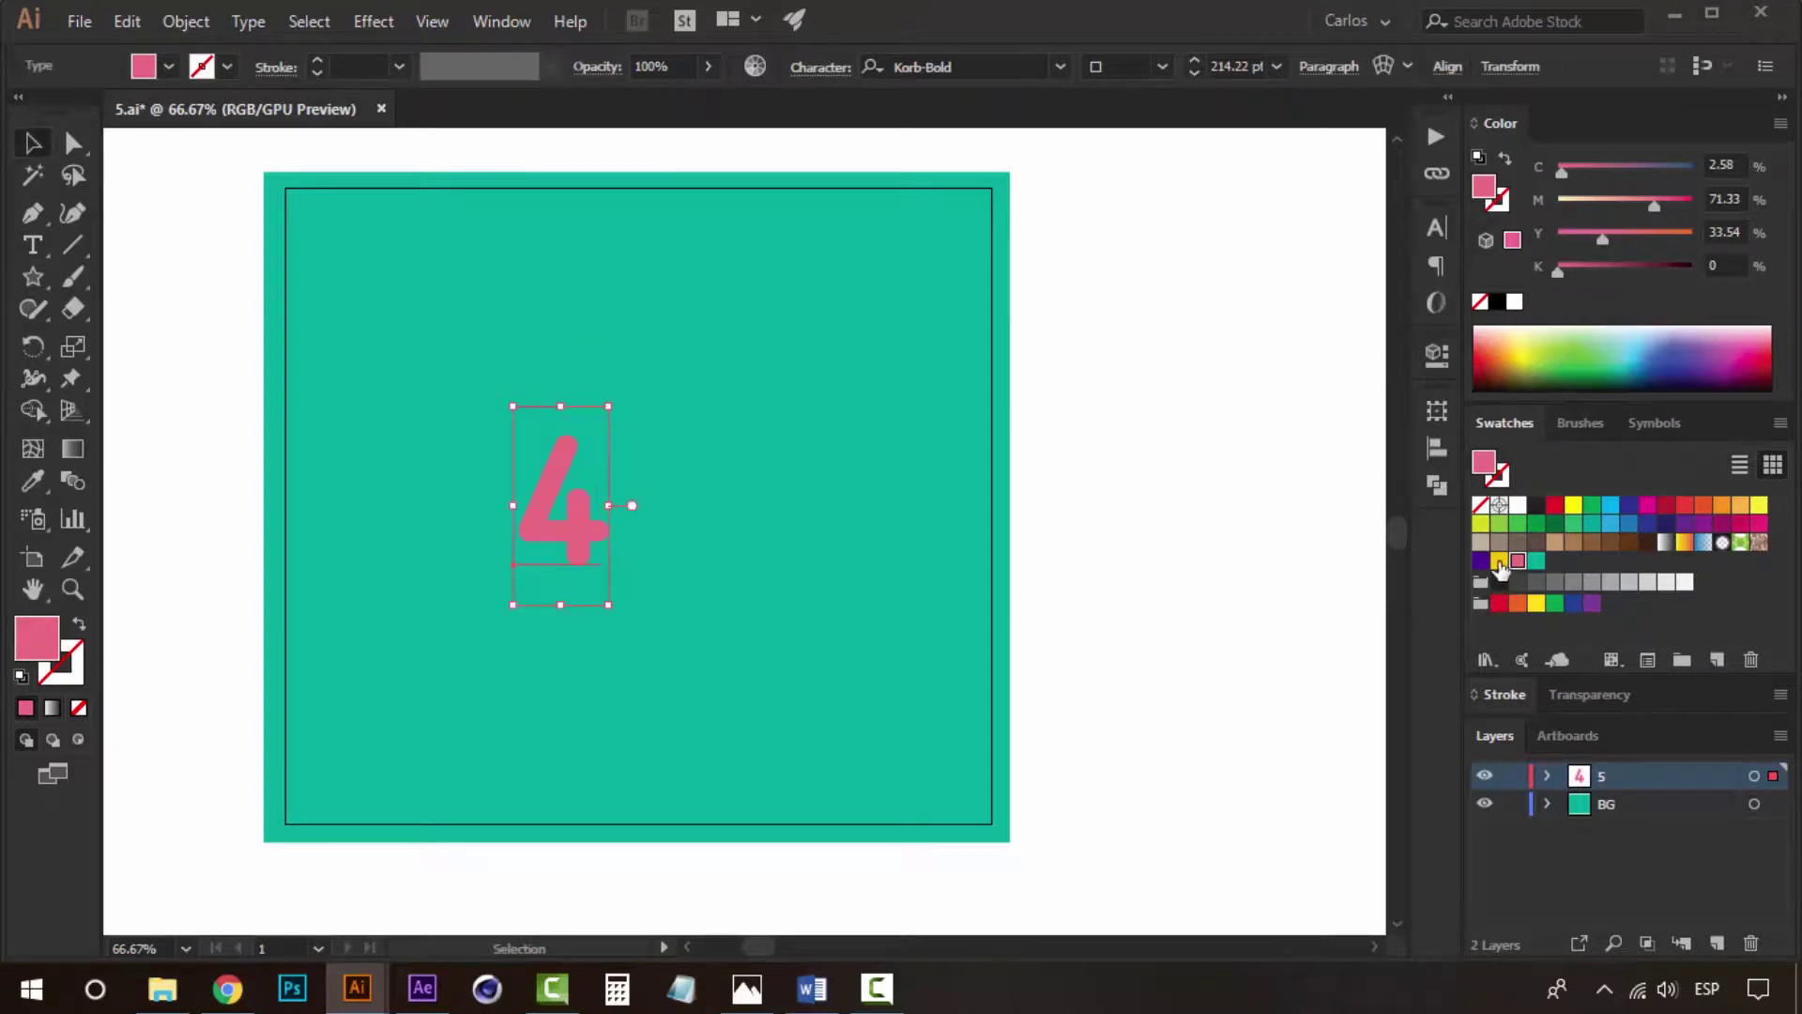
left_click(1499, 562)
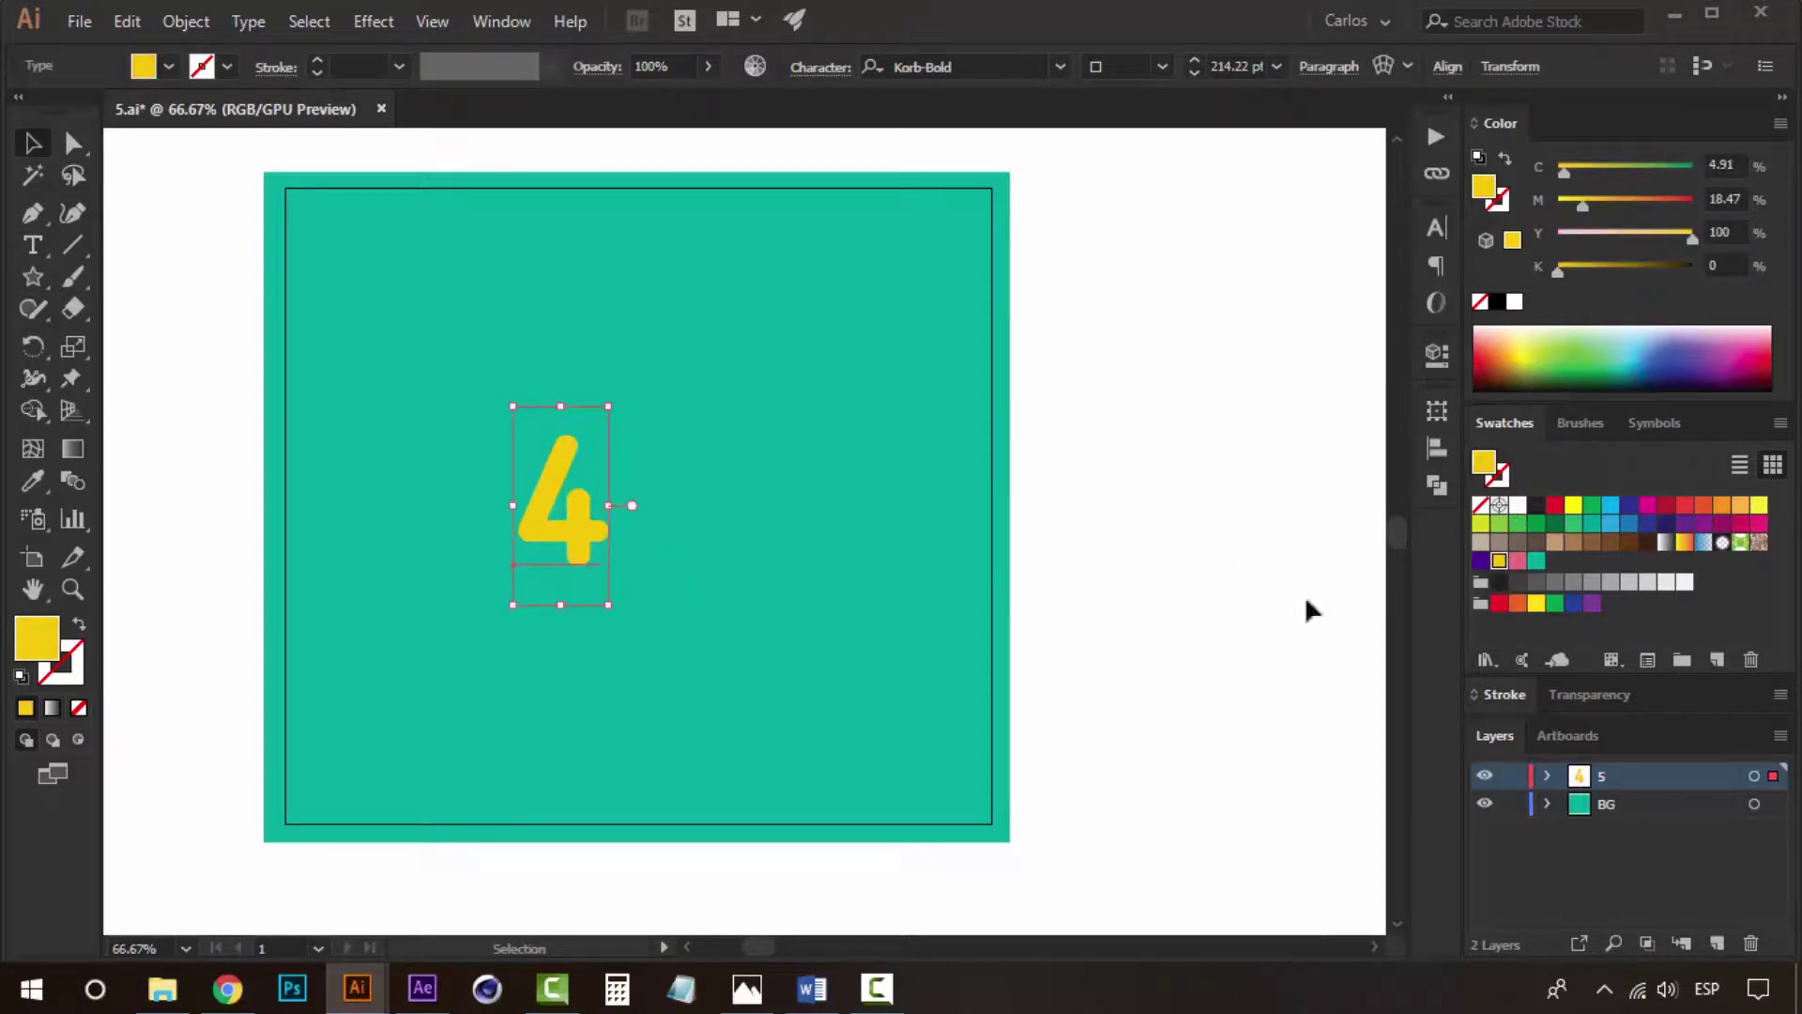
left_click(1438, 449)
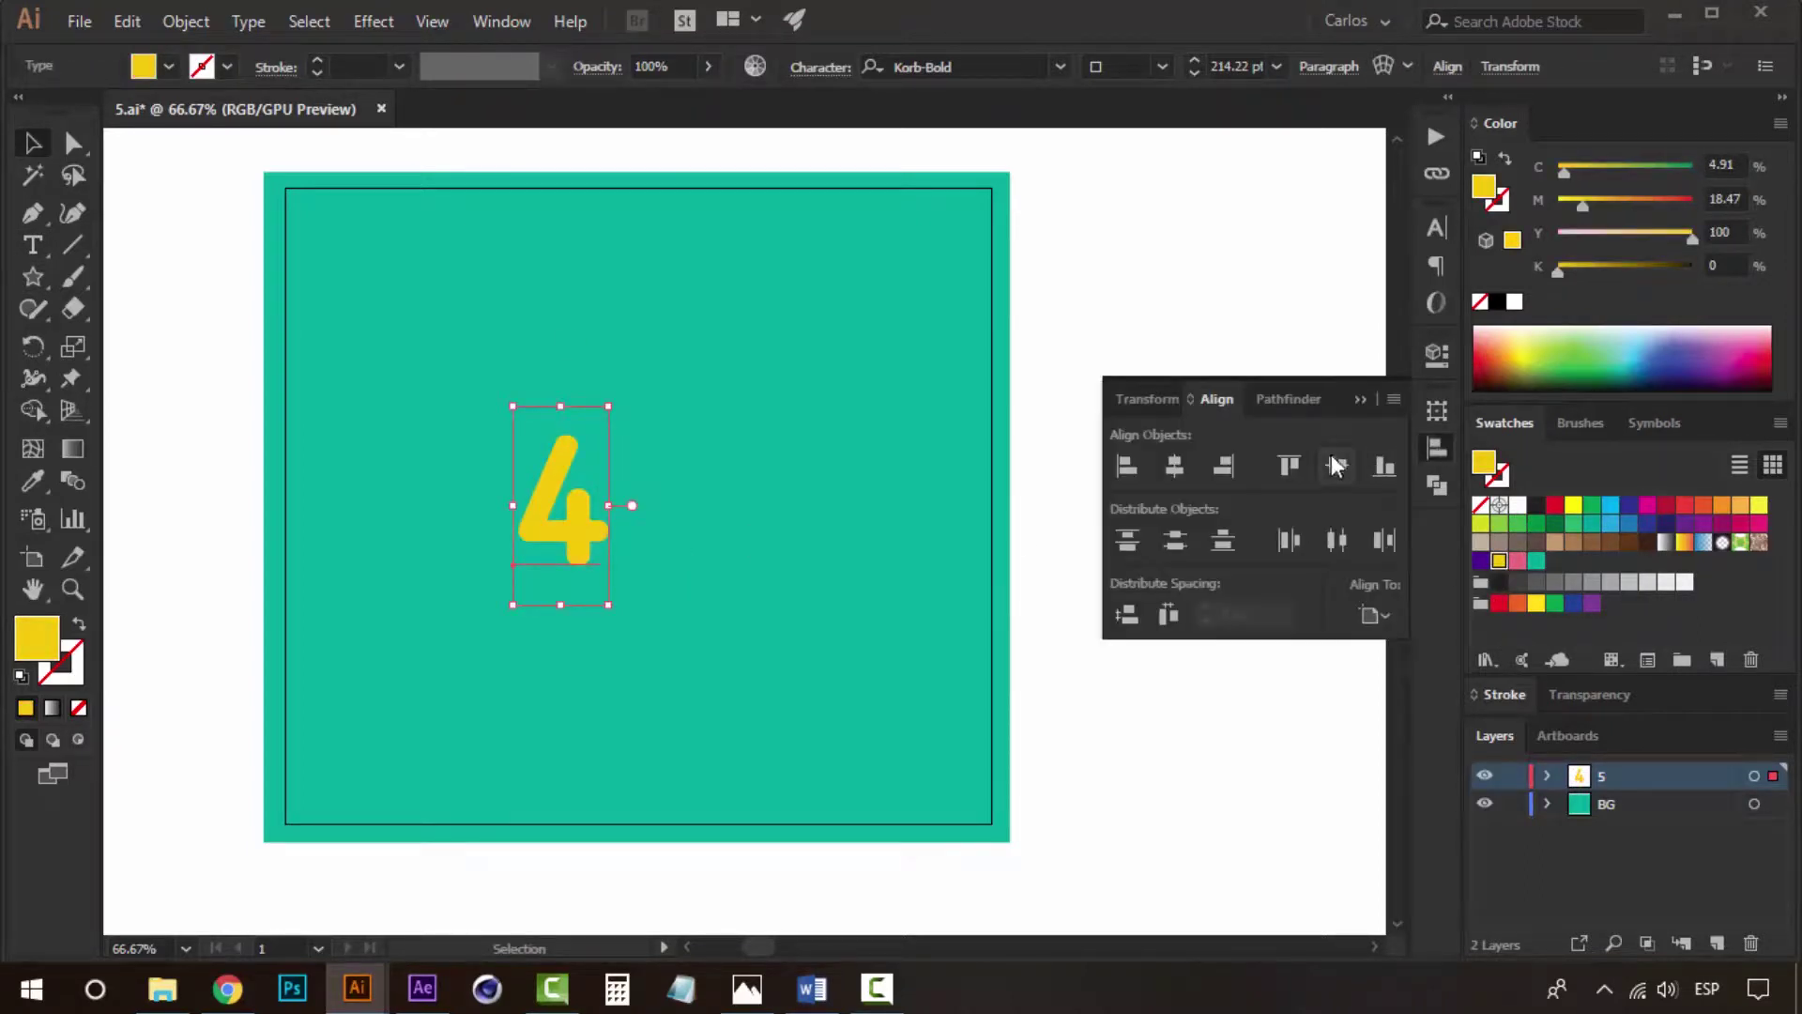
left_click(1174, 464)
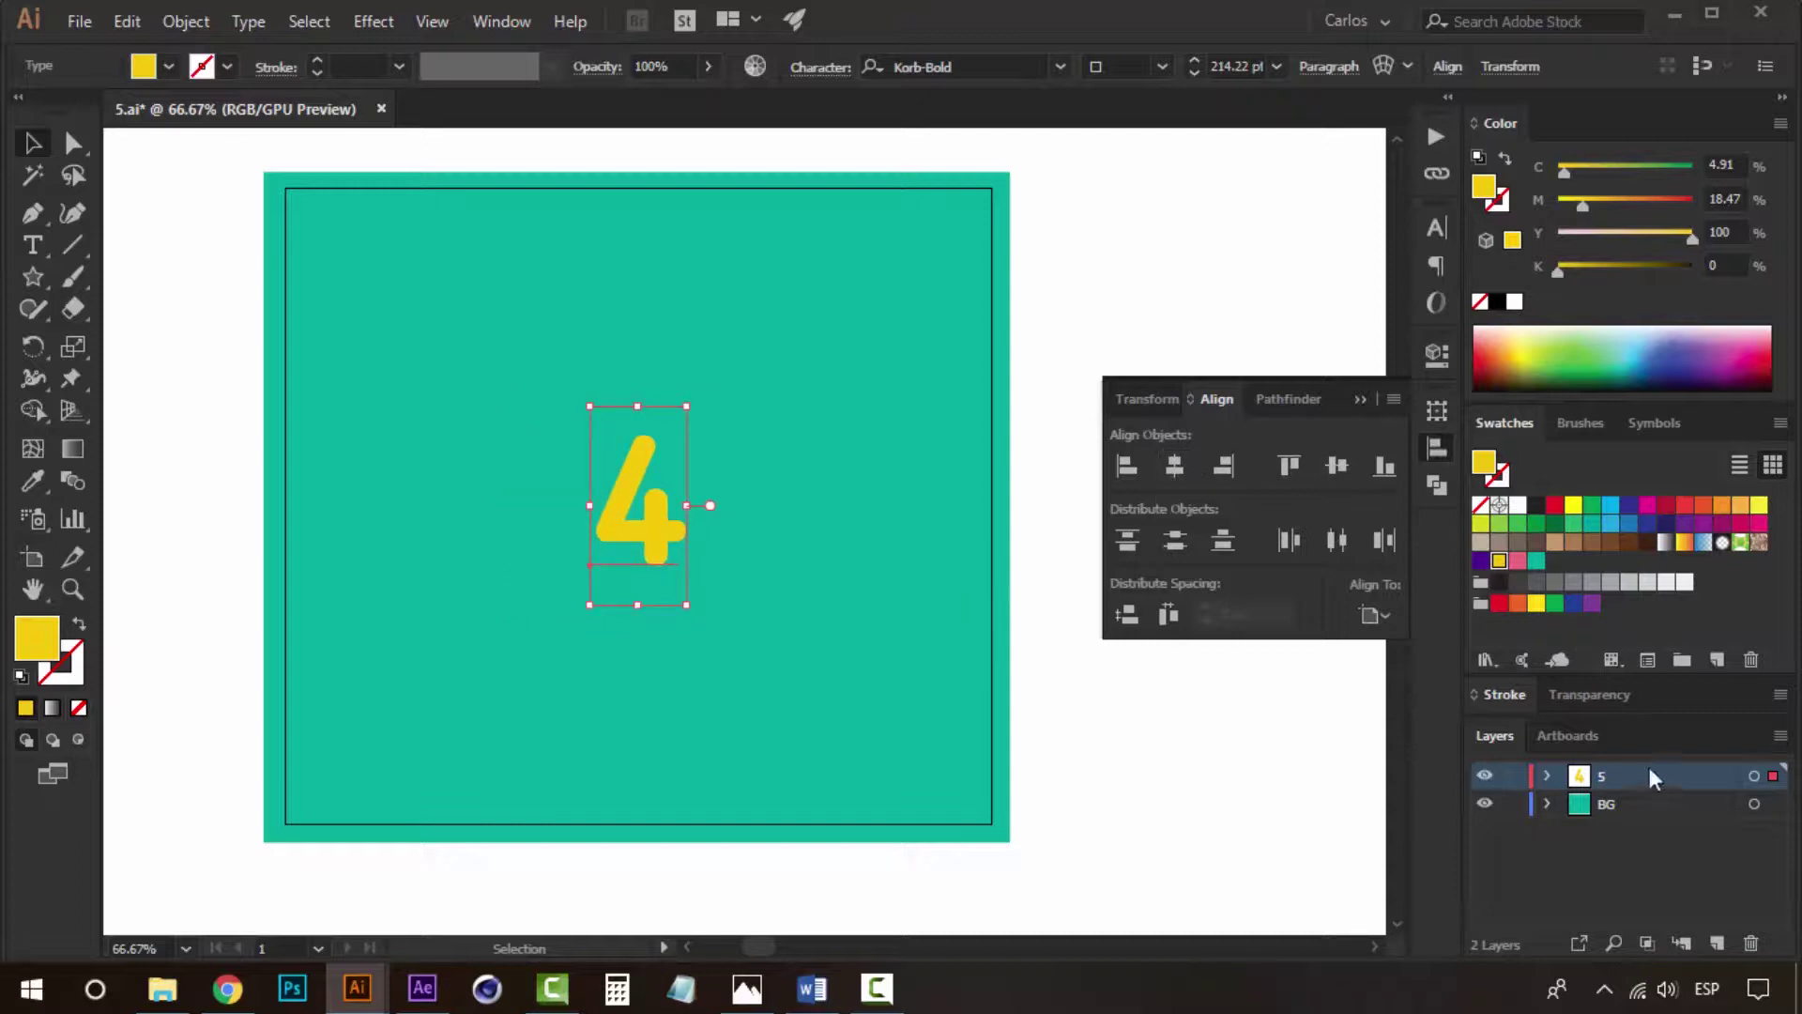
Rename the text layer from 5 to 4.
double_click(1605, 776)
type("2")
key("BackSpace")
type("4")
key("Return")
left_click(1164, 760)
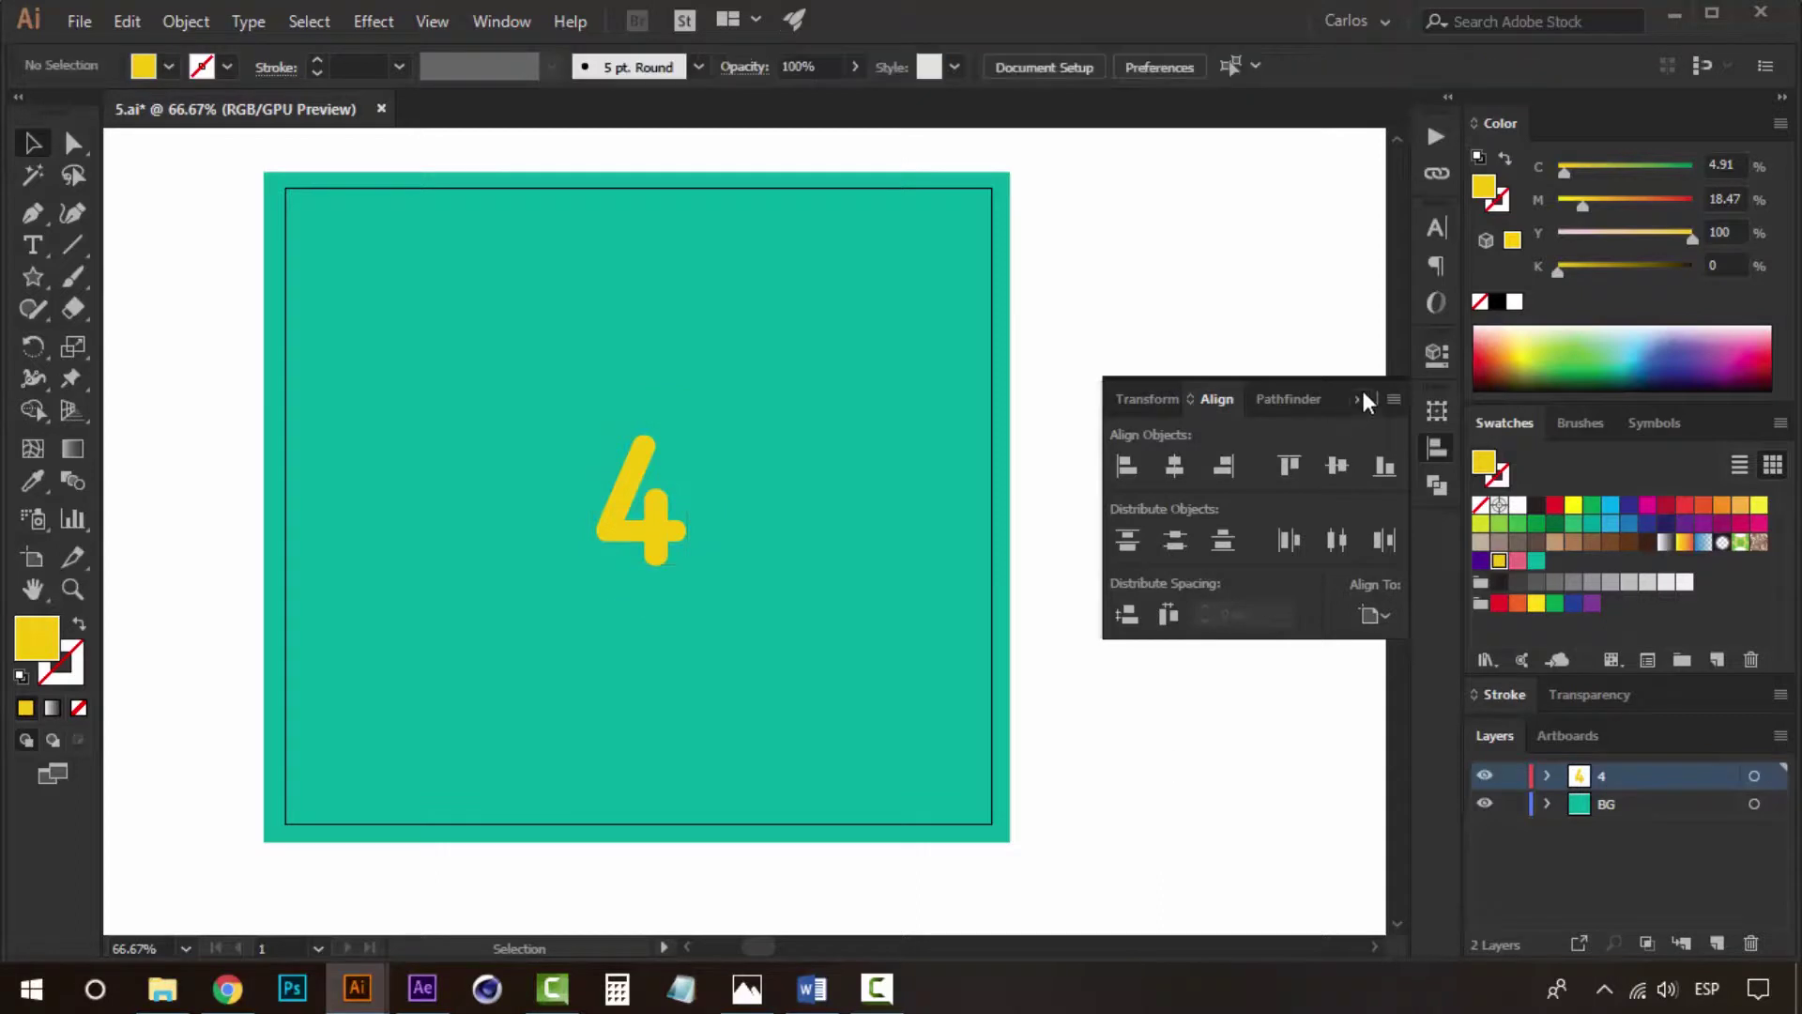
left_click(1358, 399)
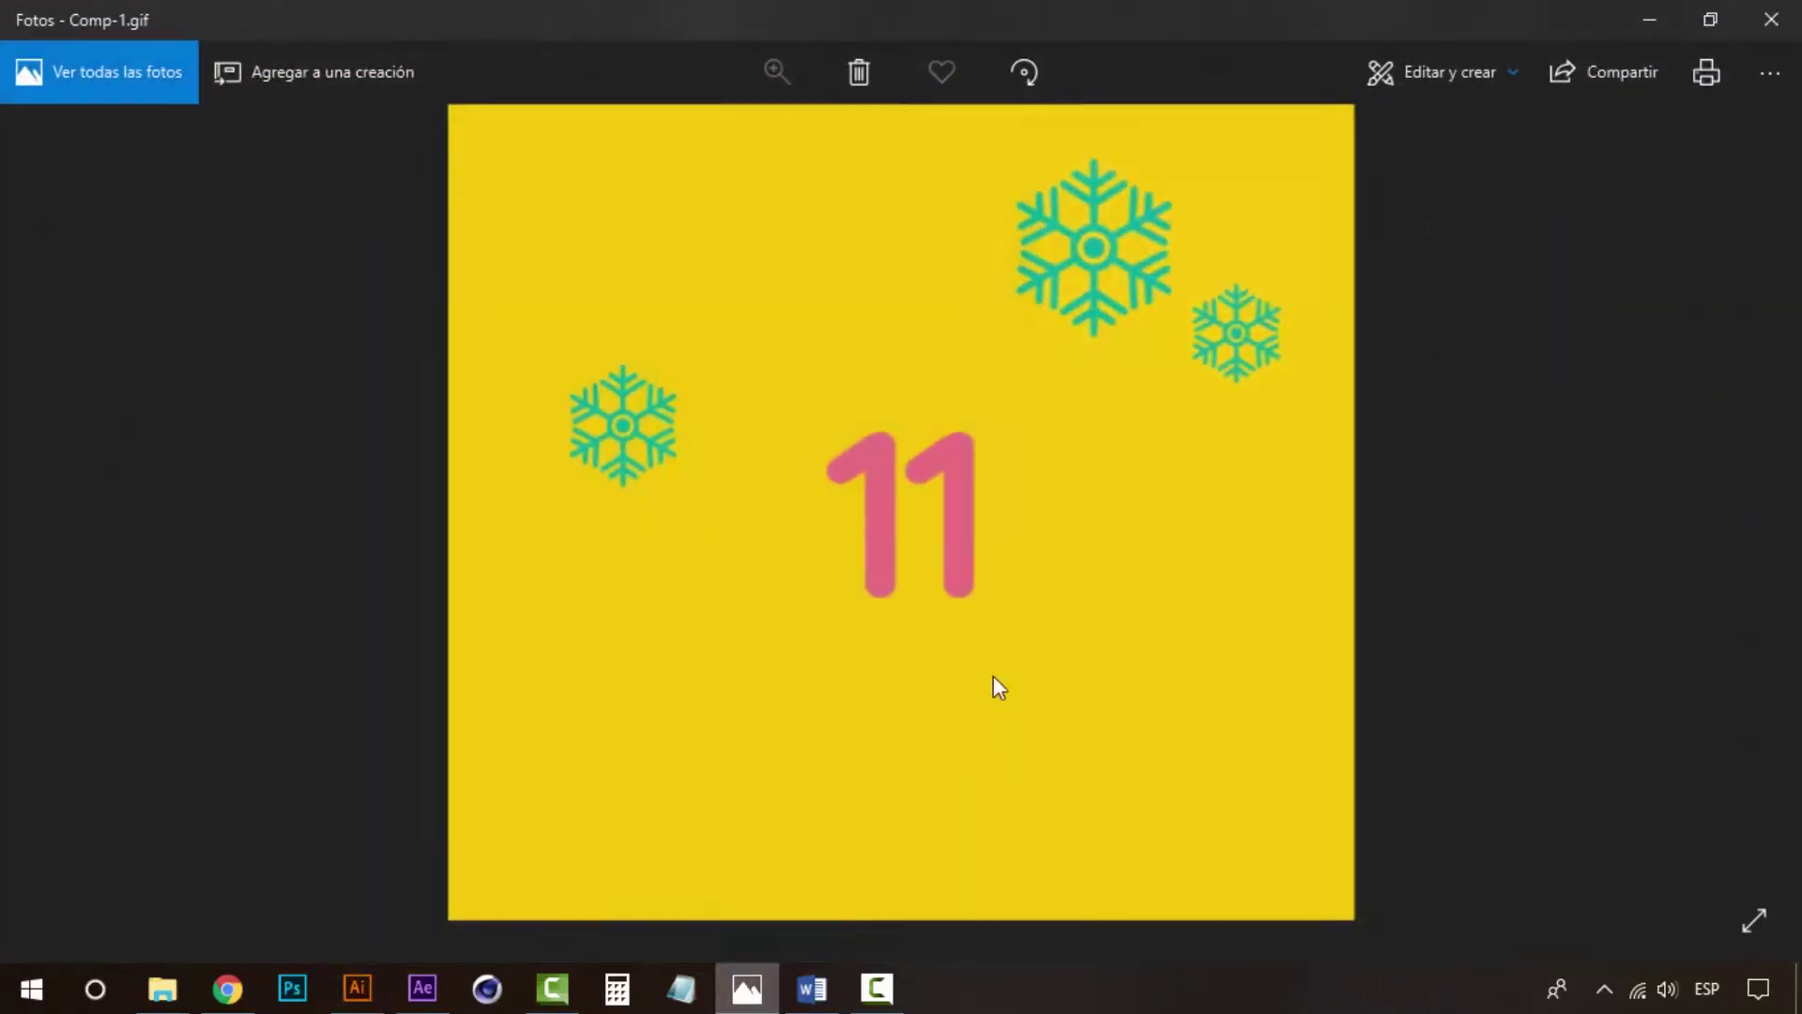
left_click(748, 989)
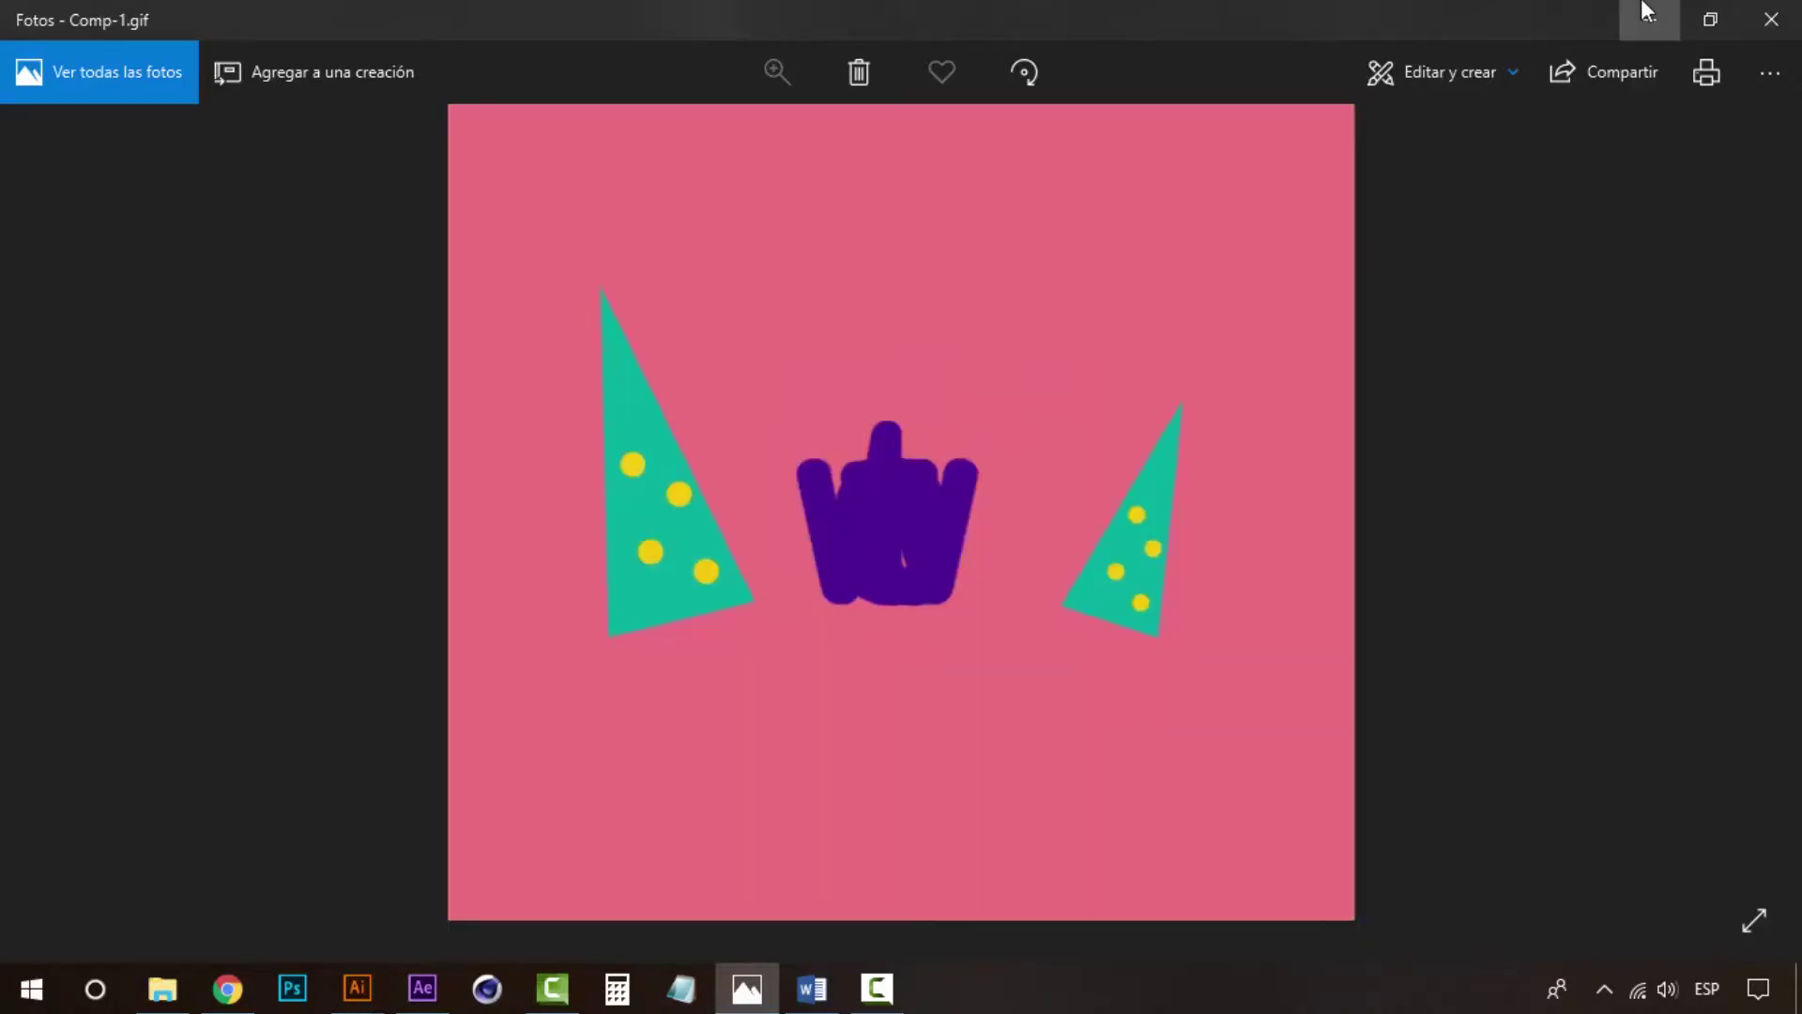
left_click(1648, 11)
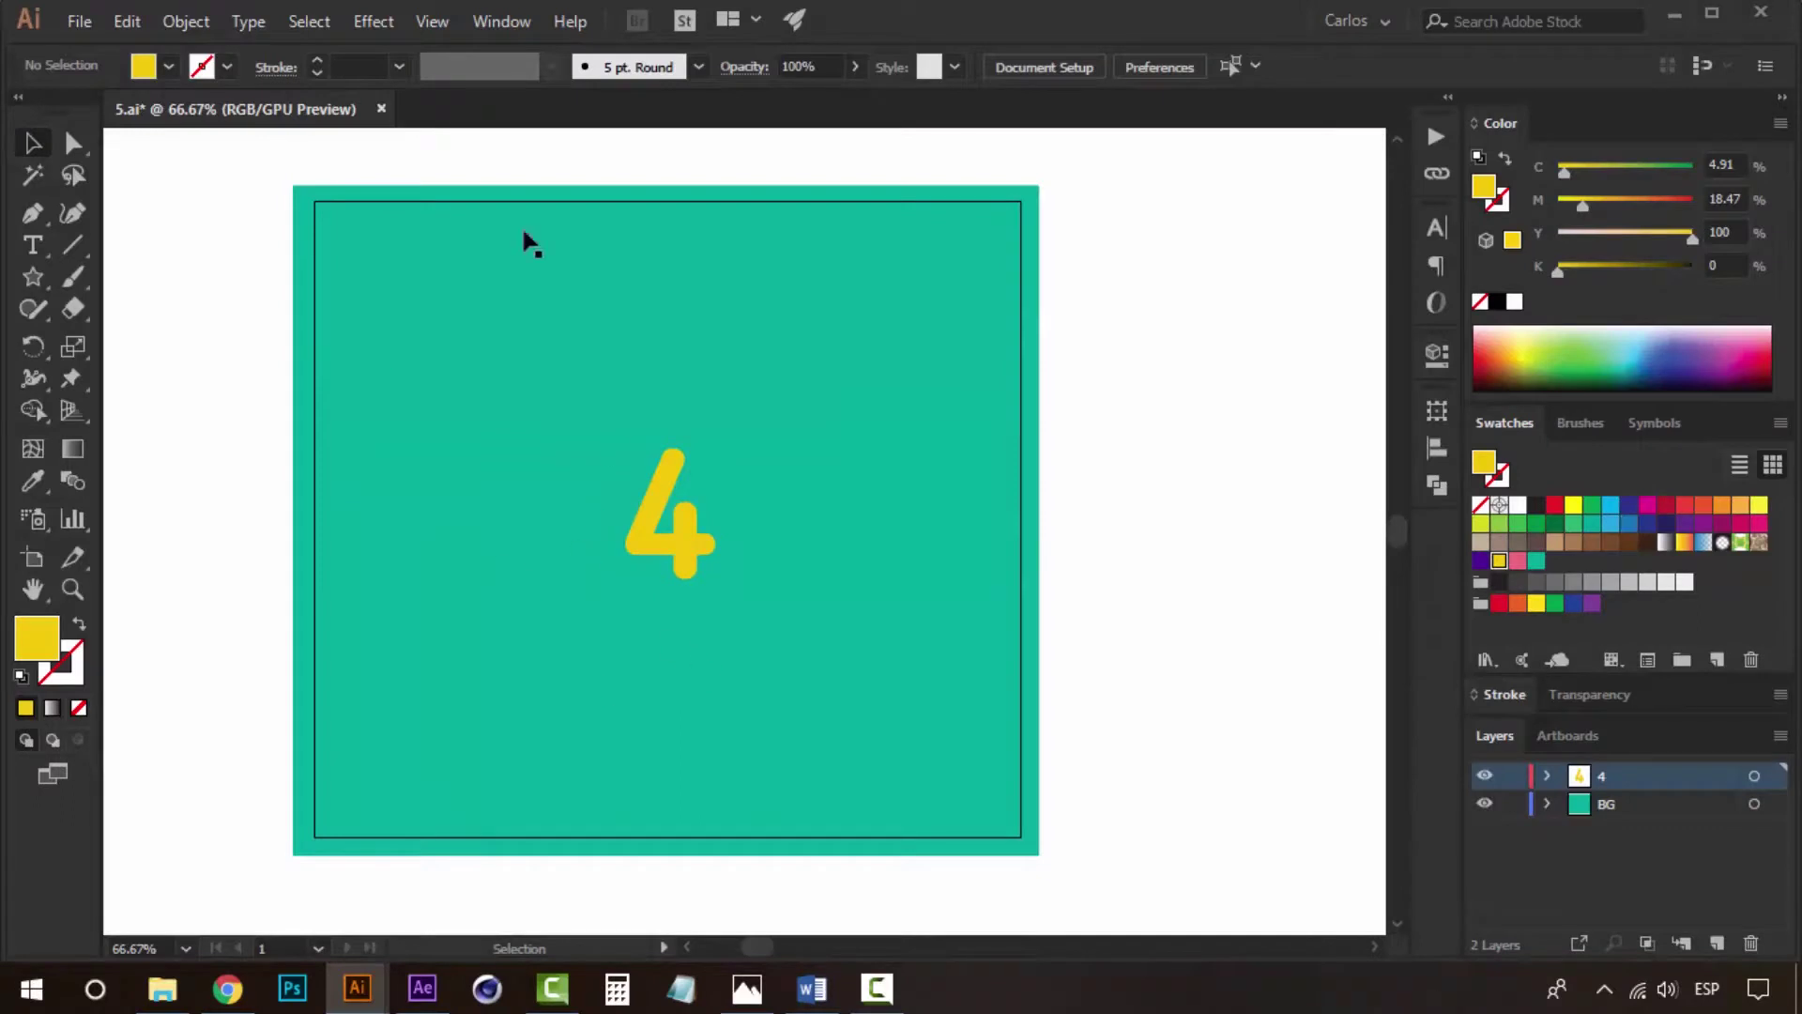
Draw a short vertical line at upper left with no fill and a purple 10 pt stroke.
left_click(74, 249)
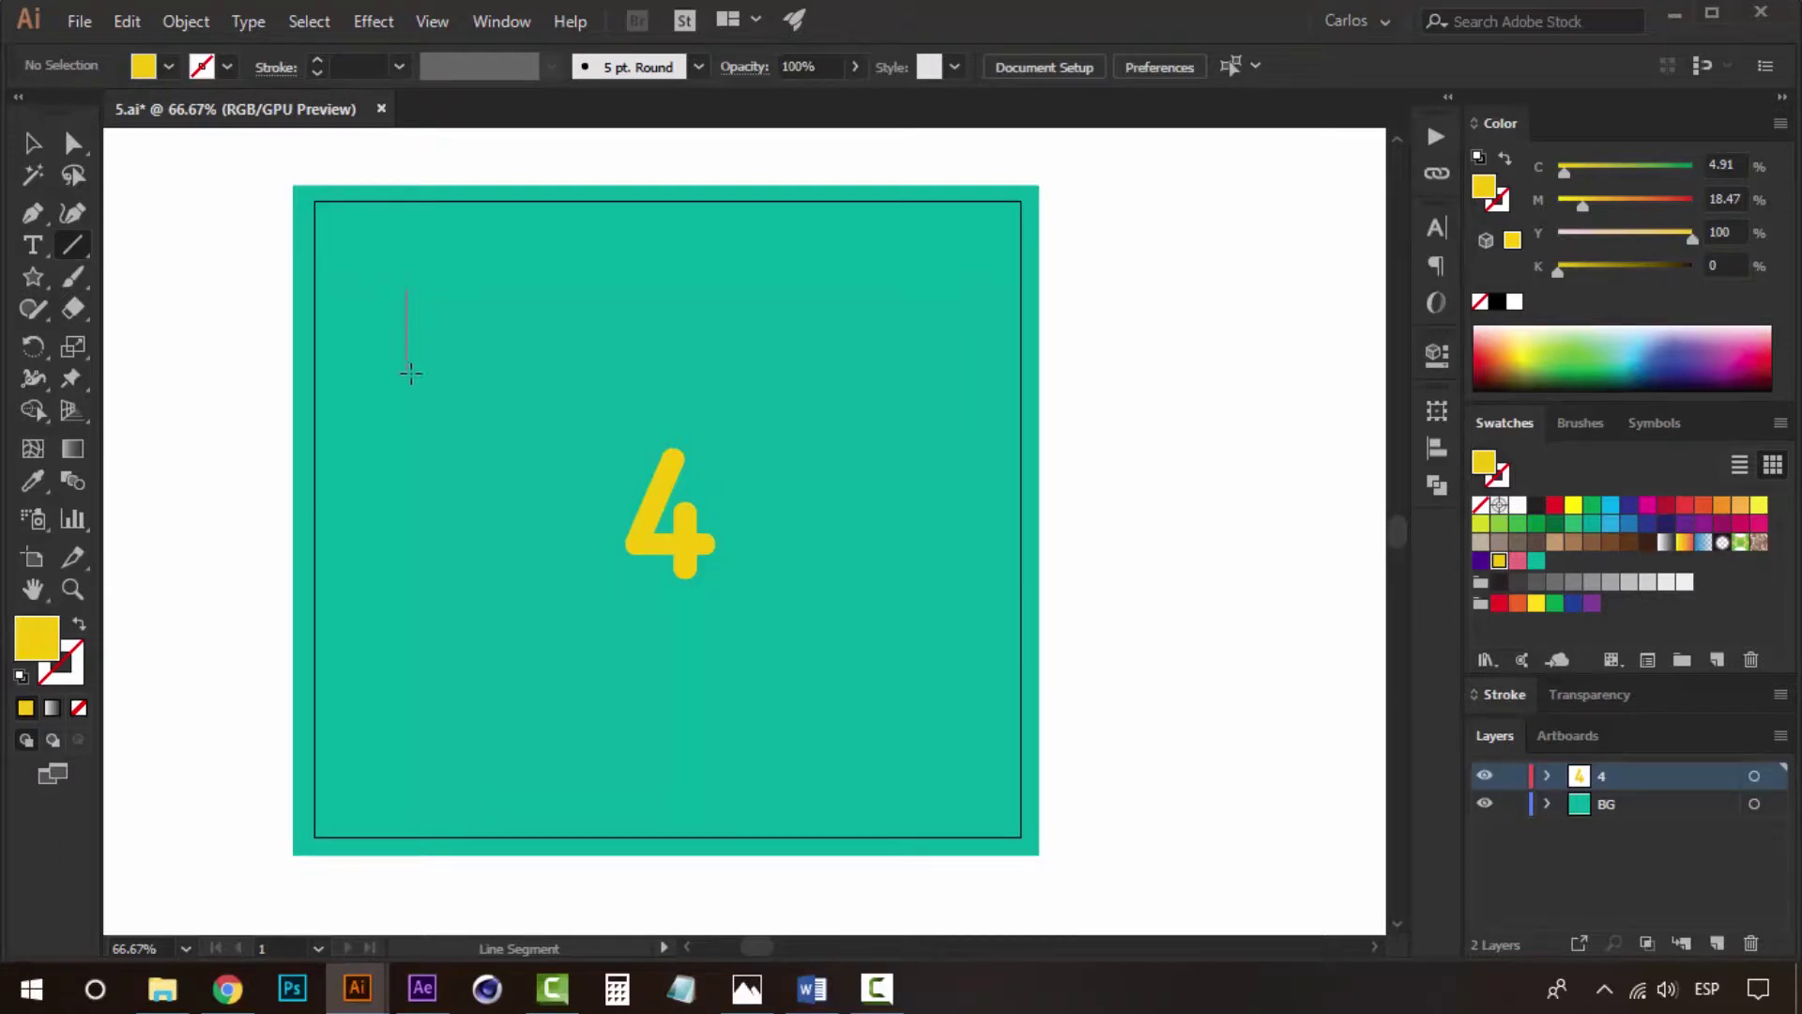
left_click_drag(407, 429, 407, 429)
key("v")
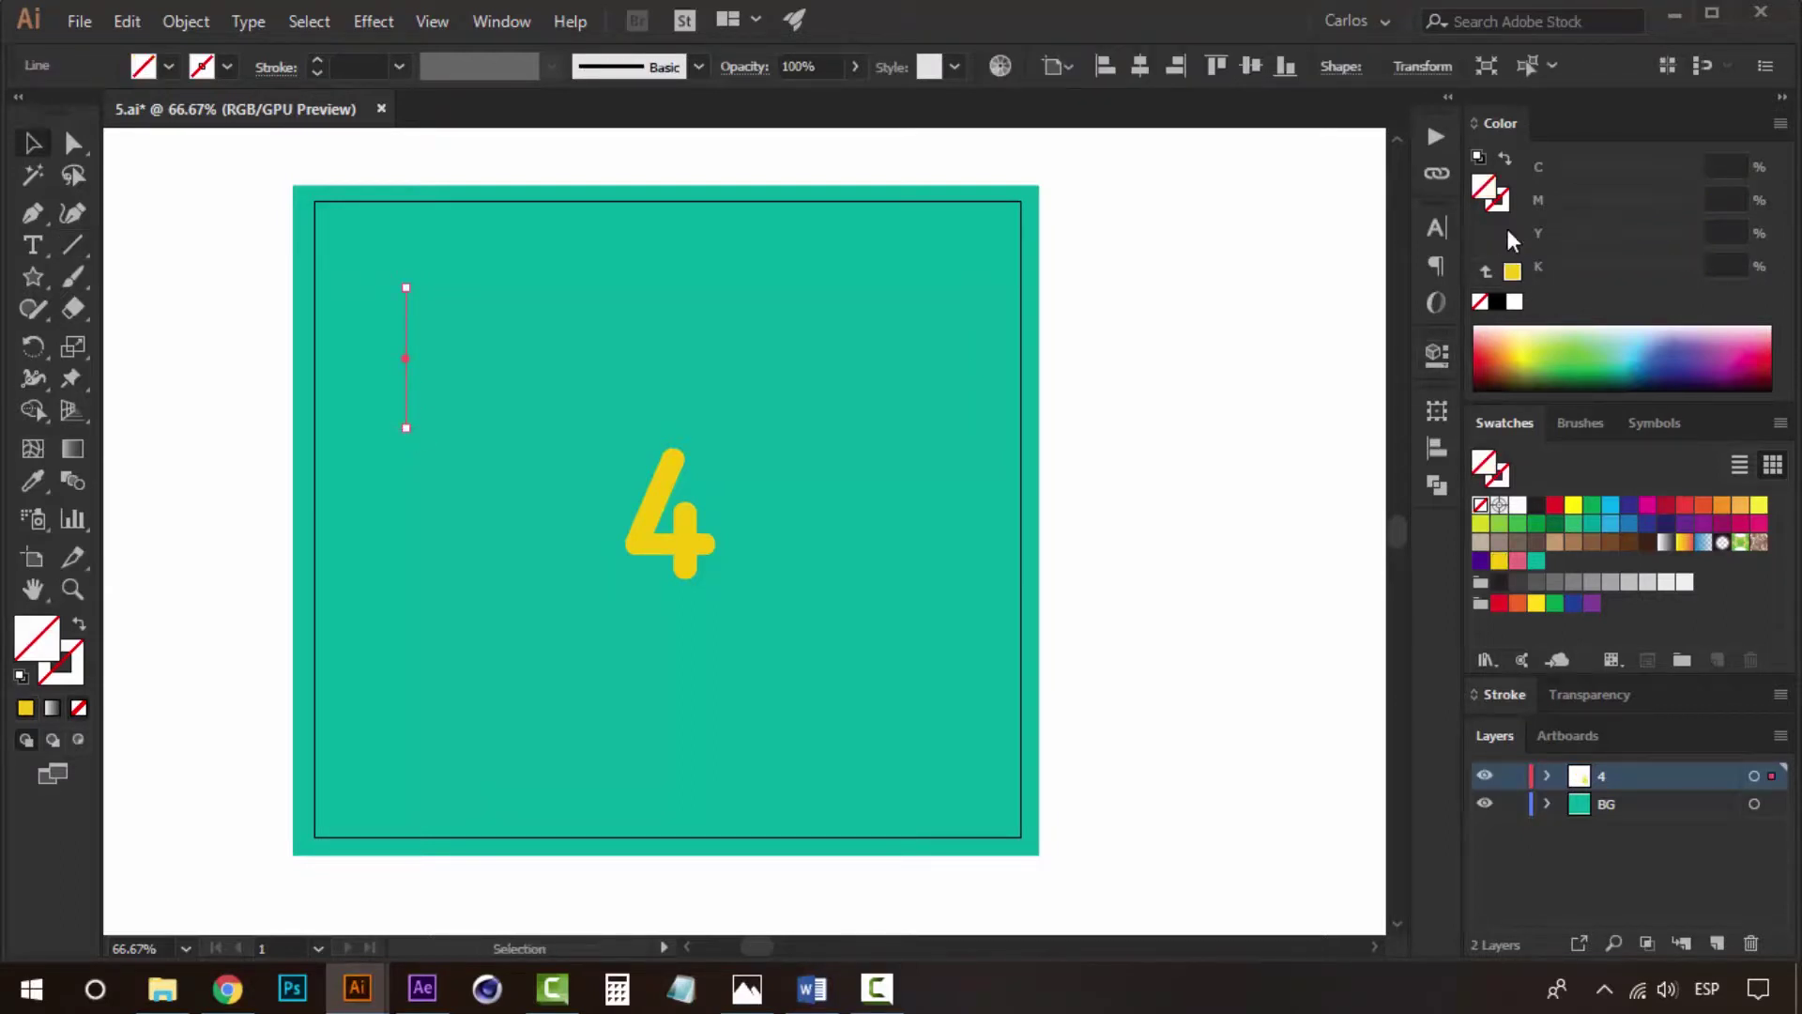
left_click(1501, 206)
left_click(1480, 562)
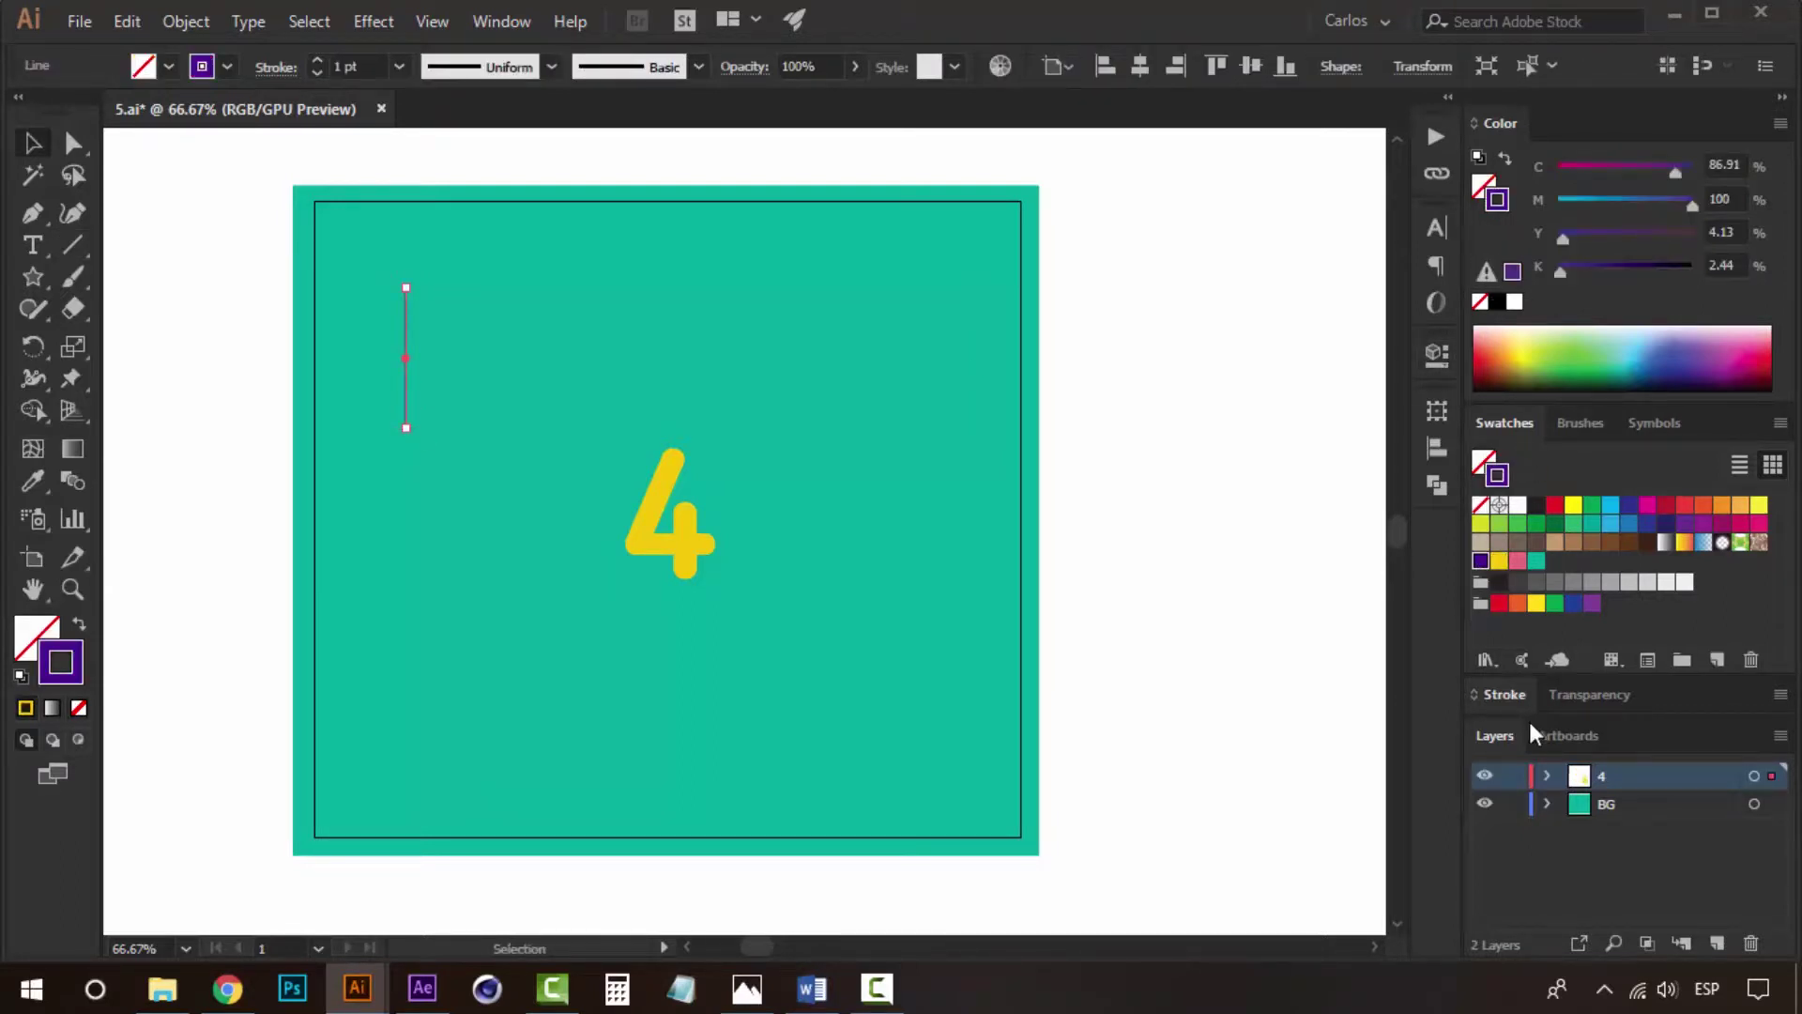
left_click(1503, 696)
left_click(1564, 515)
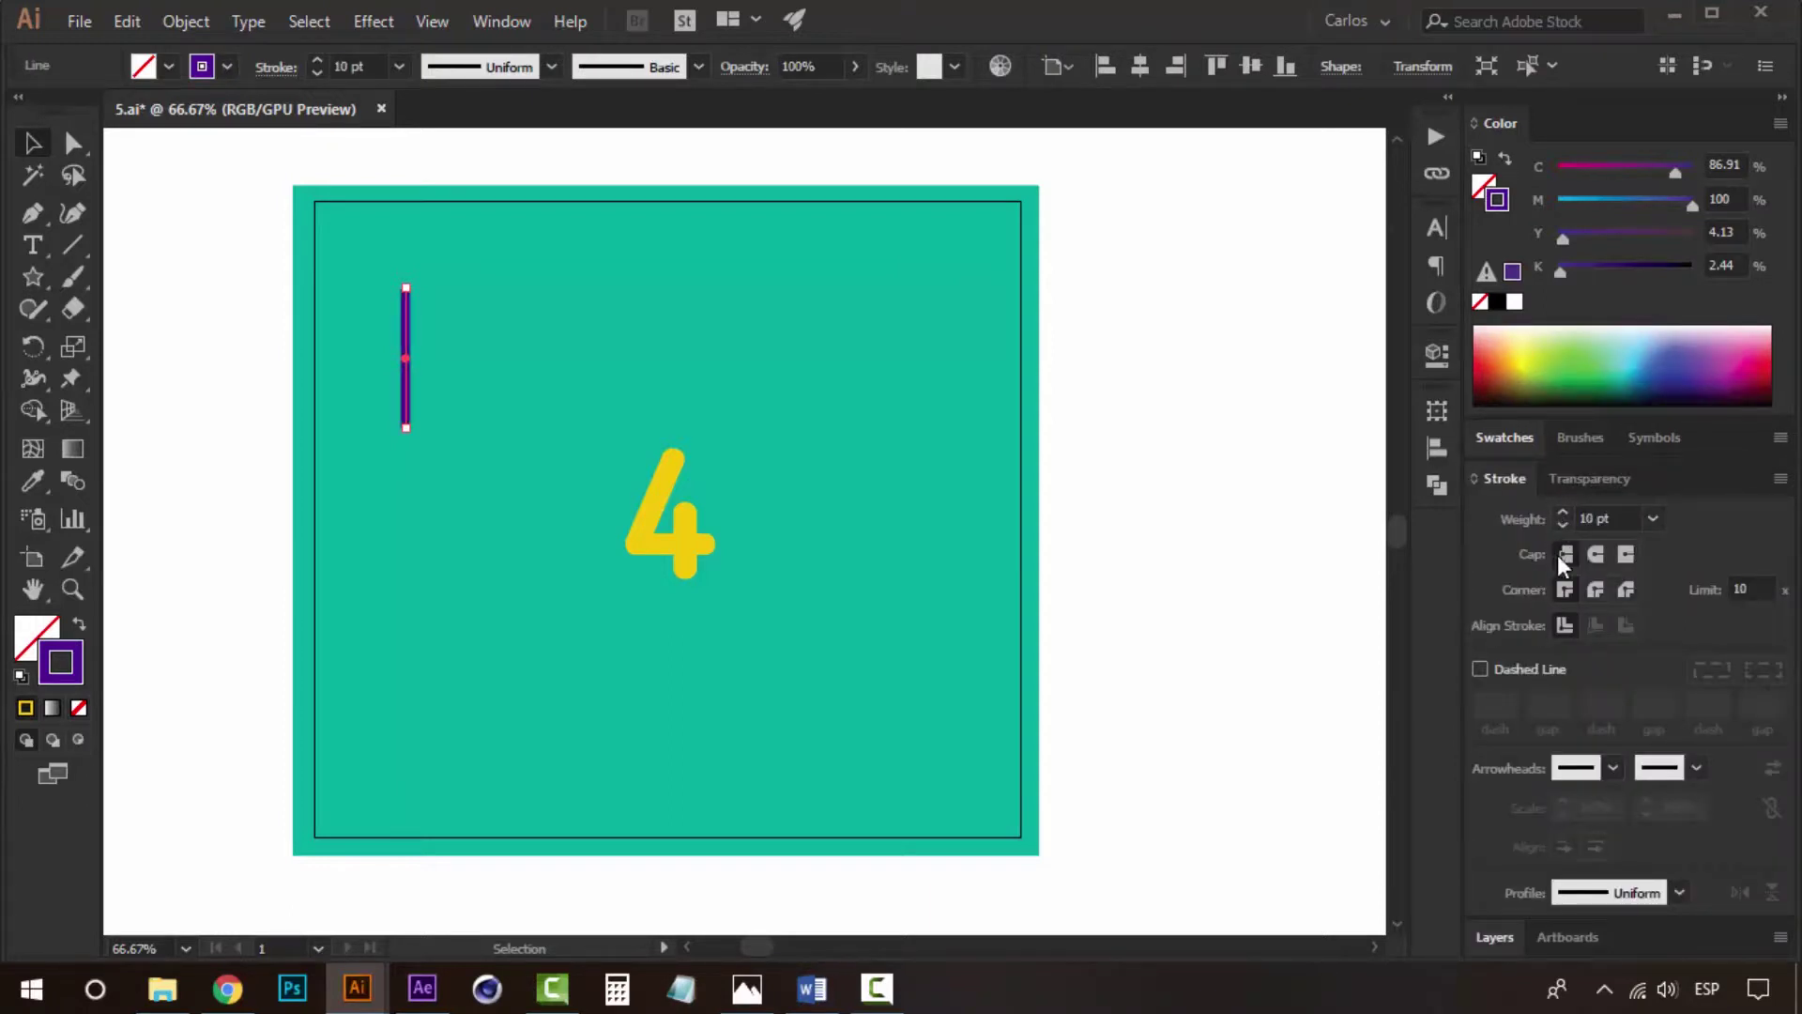
Extend the line's bottom anchor further down with Direct Selection.
left_click(1249, 483)
key("a")
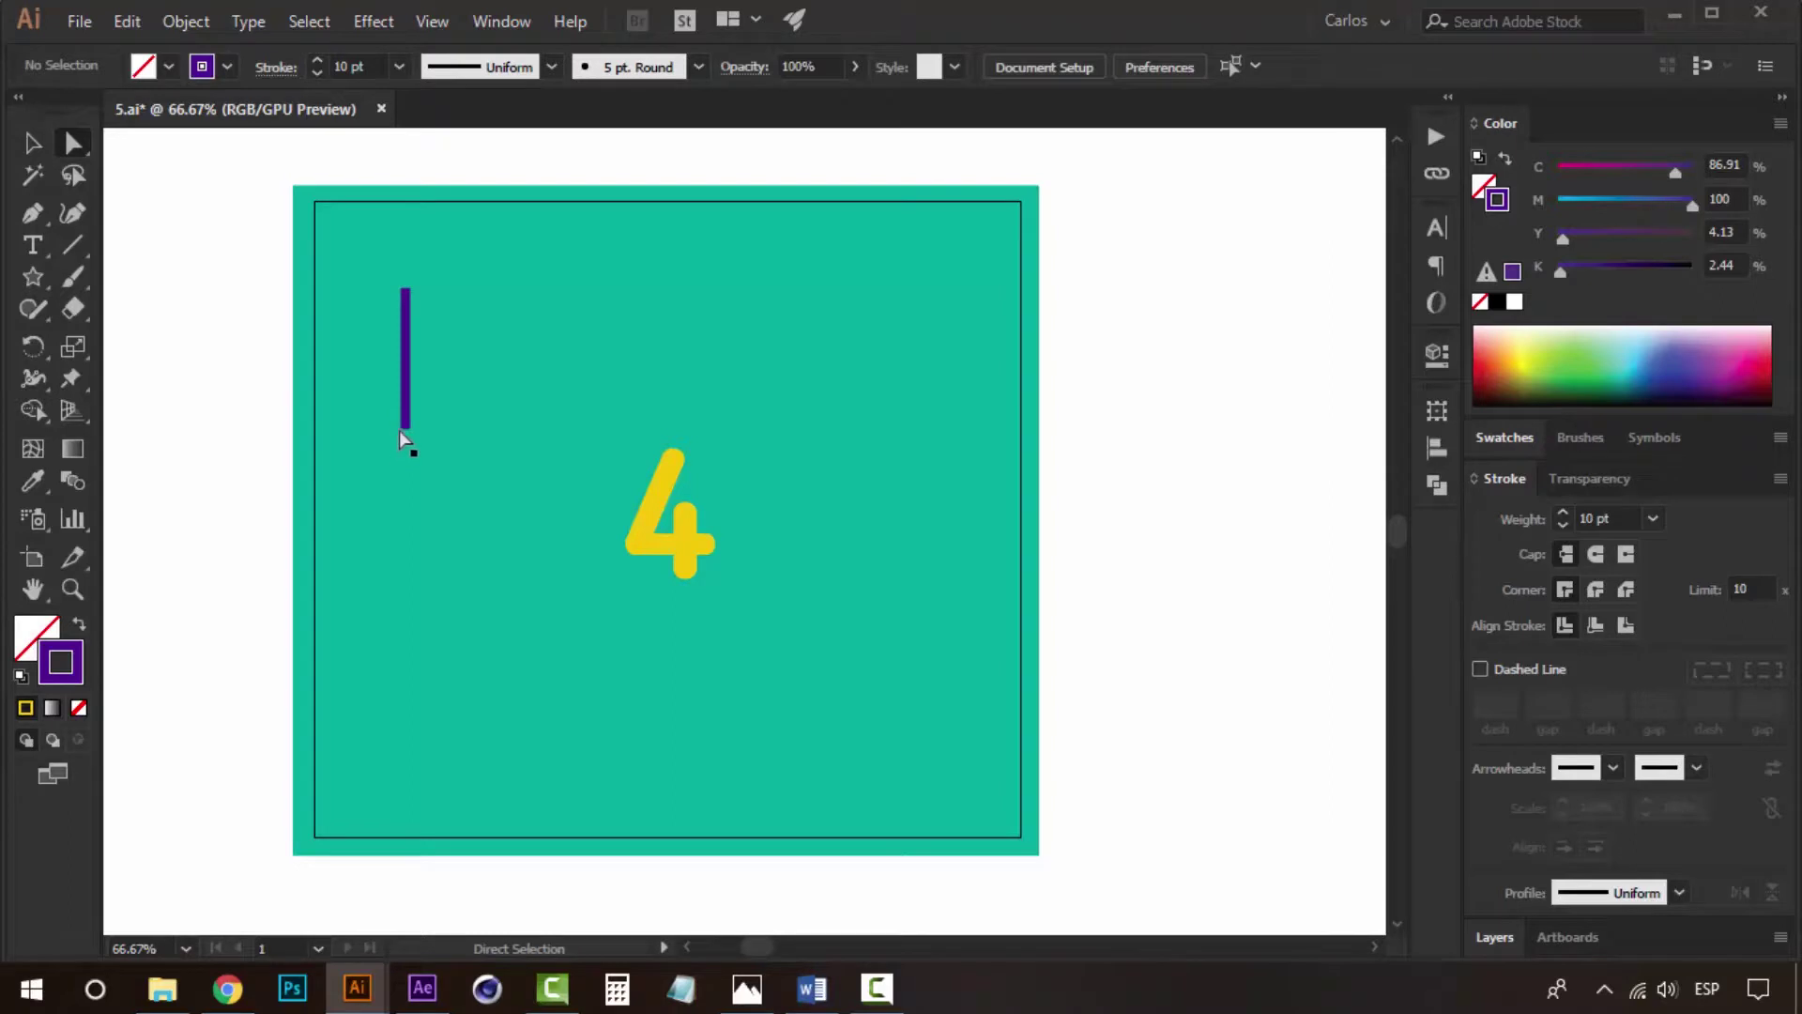
left_click_drag(402, 430, 406, 485)
Apply a Smooth Zig Zag effect to the purple line with Preview on.
key("v")
left_click(406, 385)
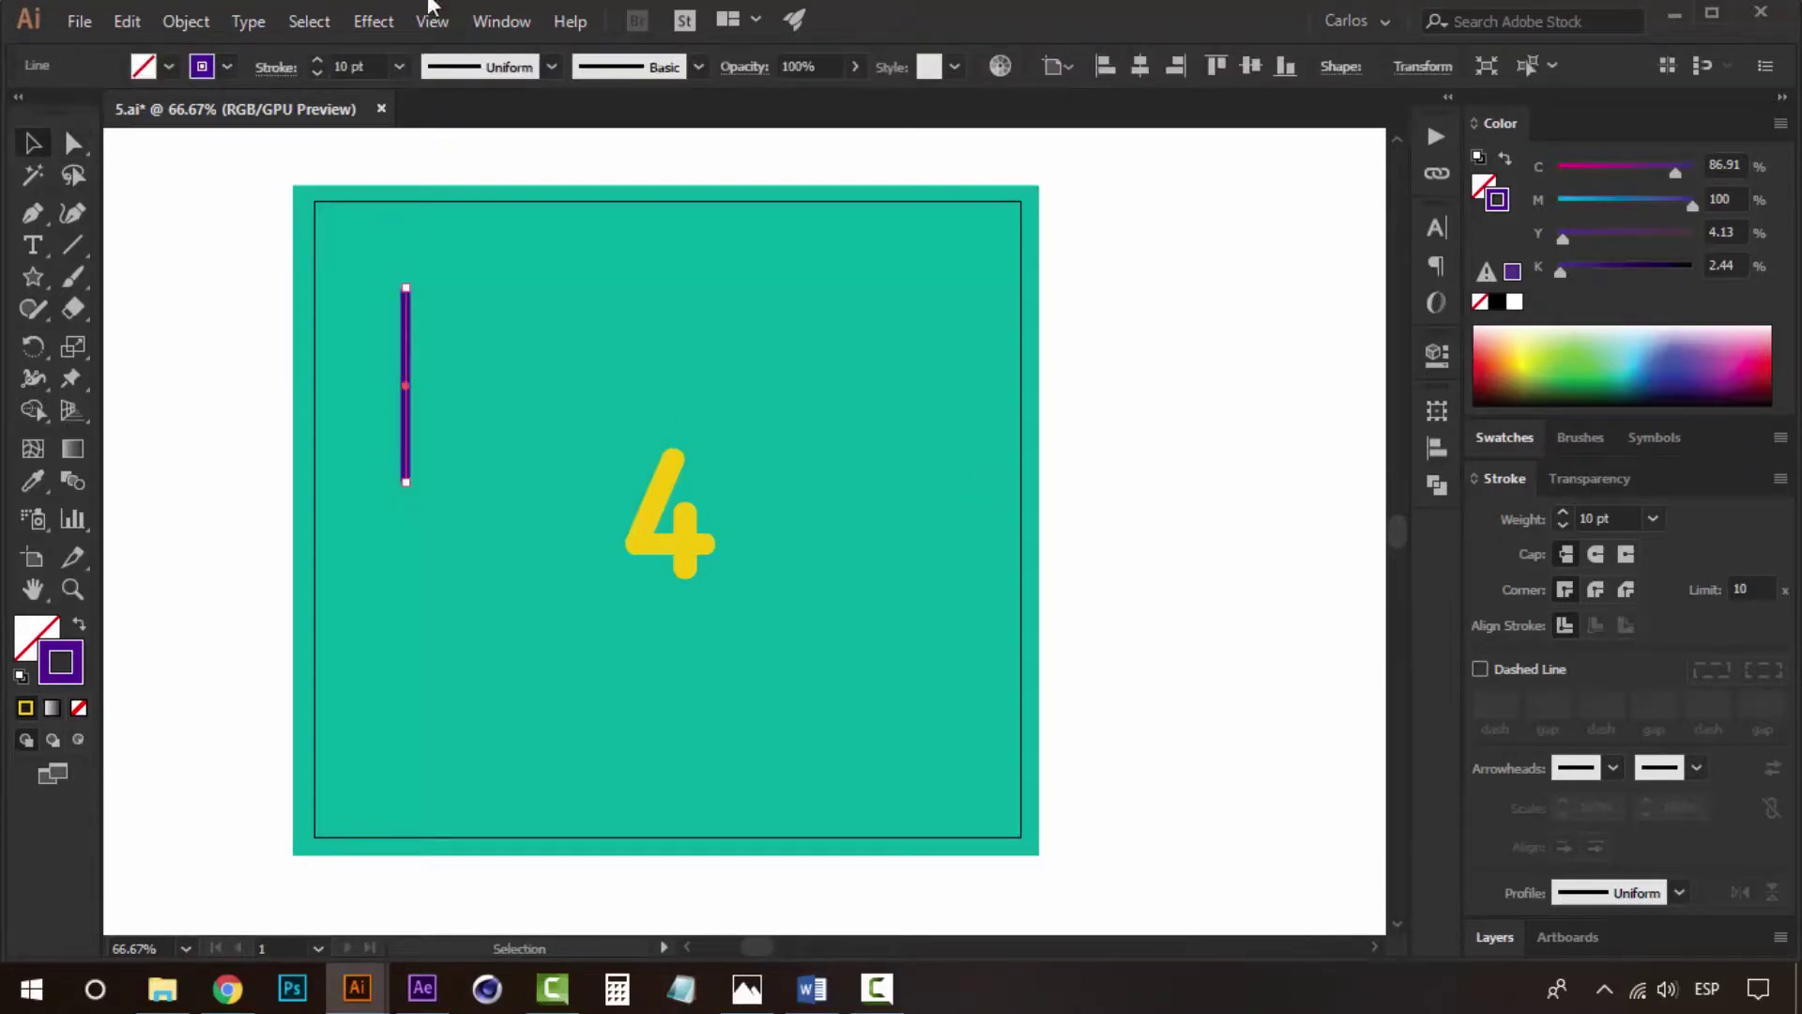
left_click(379, 21)
mouse_move(454, 236)
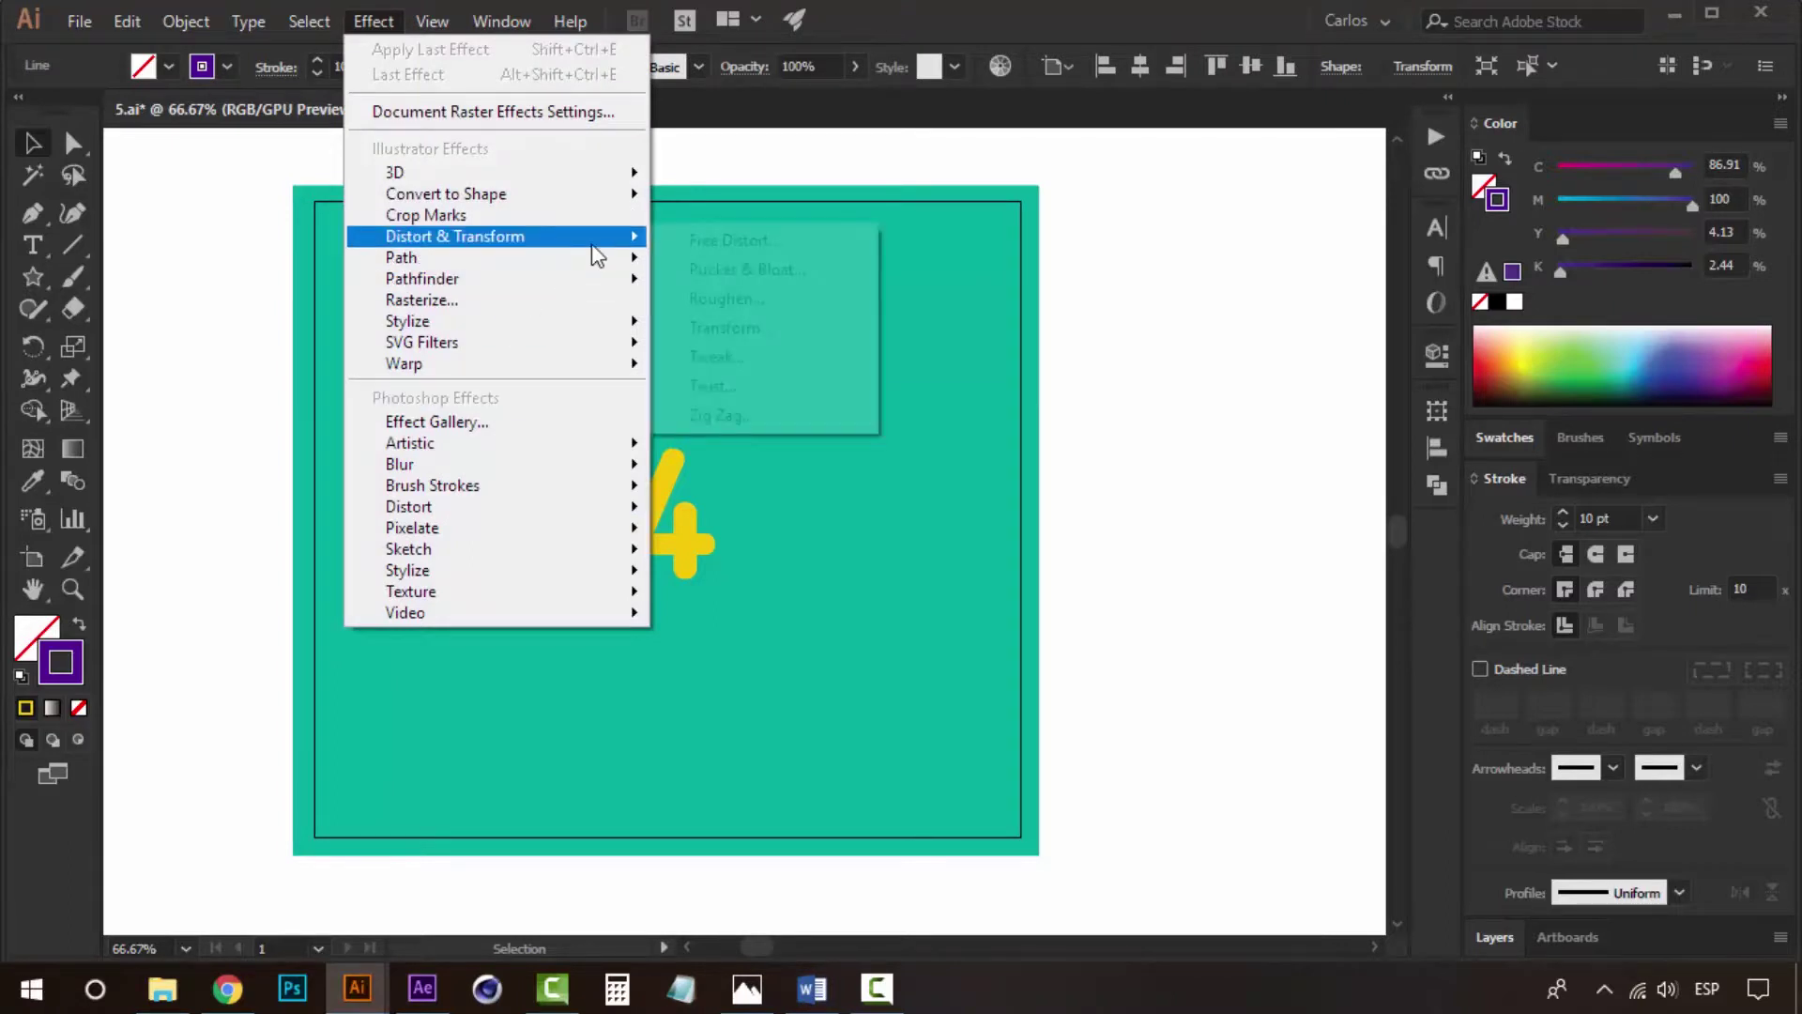
left_click(745, 414)
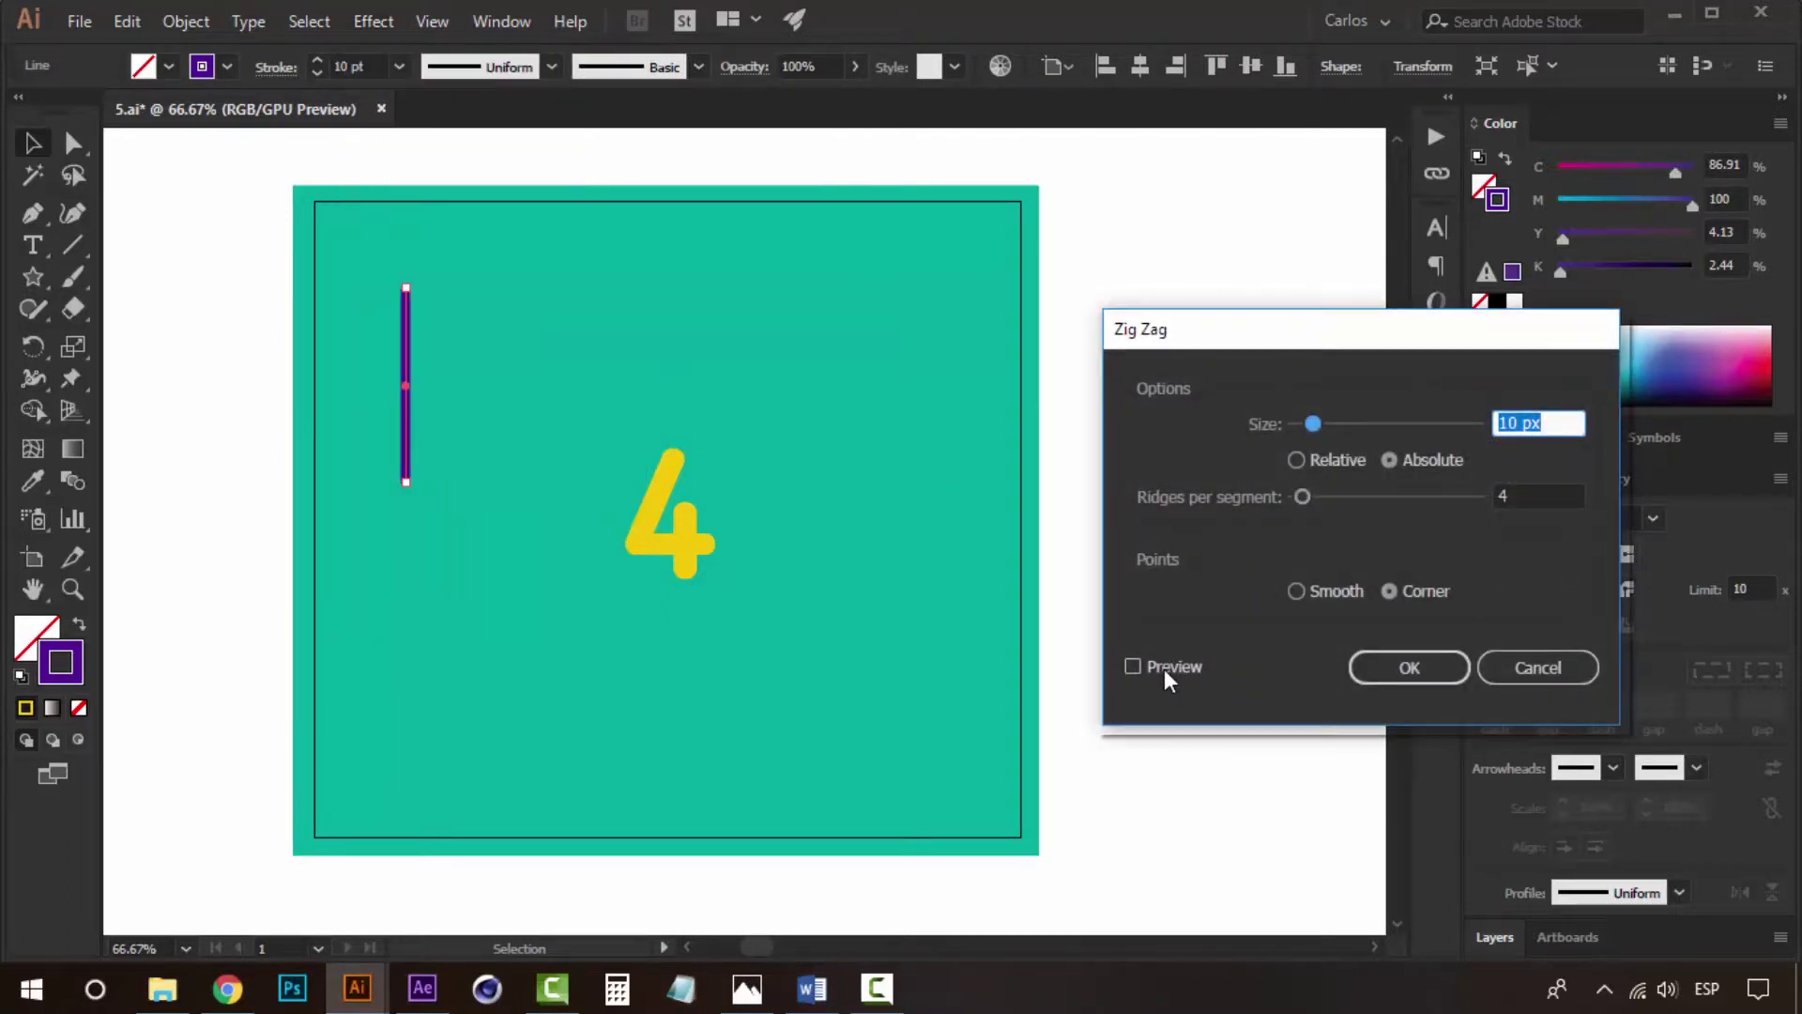
left_click(1164, 669)
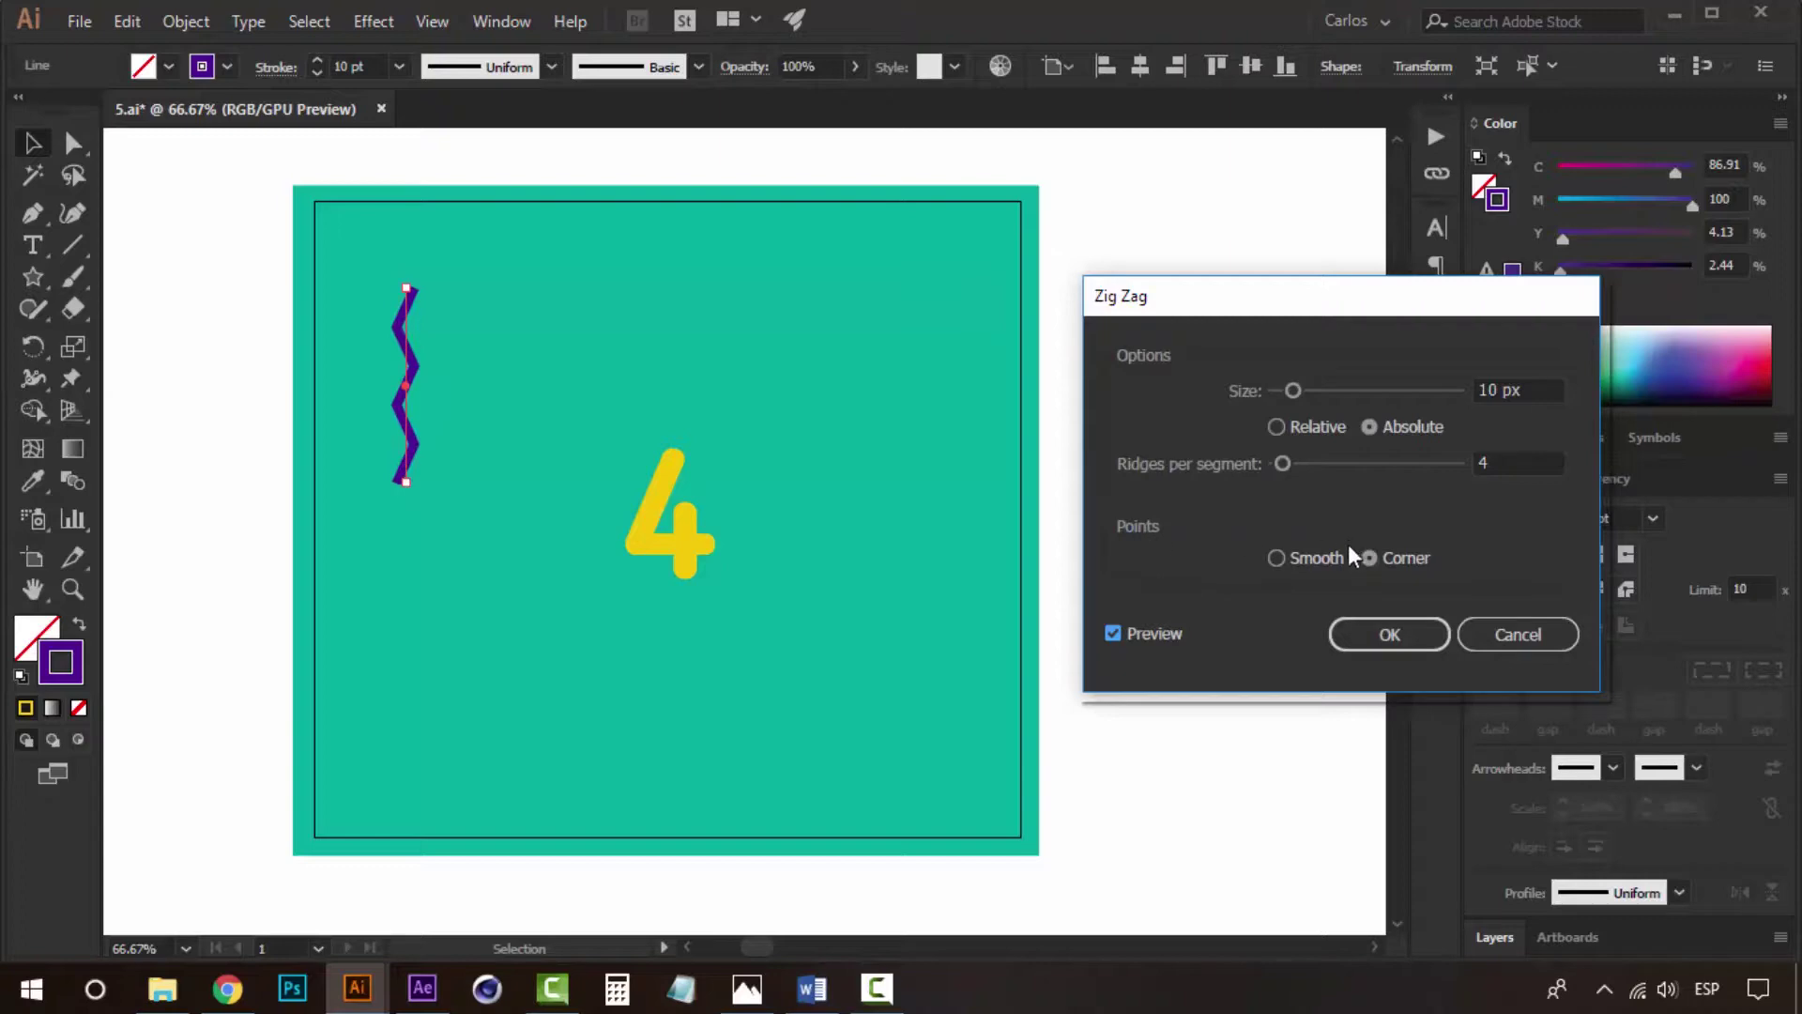
left_click(1278, 559)
Set the Zig Zag size to 8 px and apply the effect.
left_click_drag(1294, 392, 1282, 393)
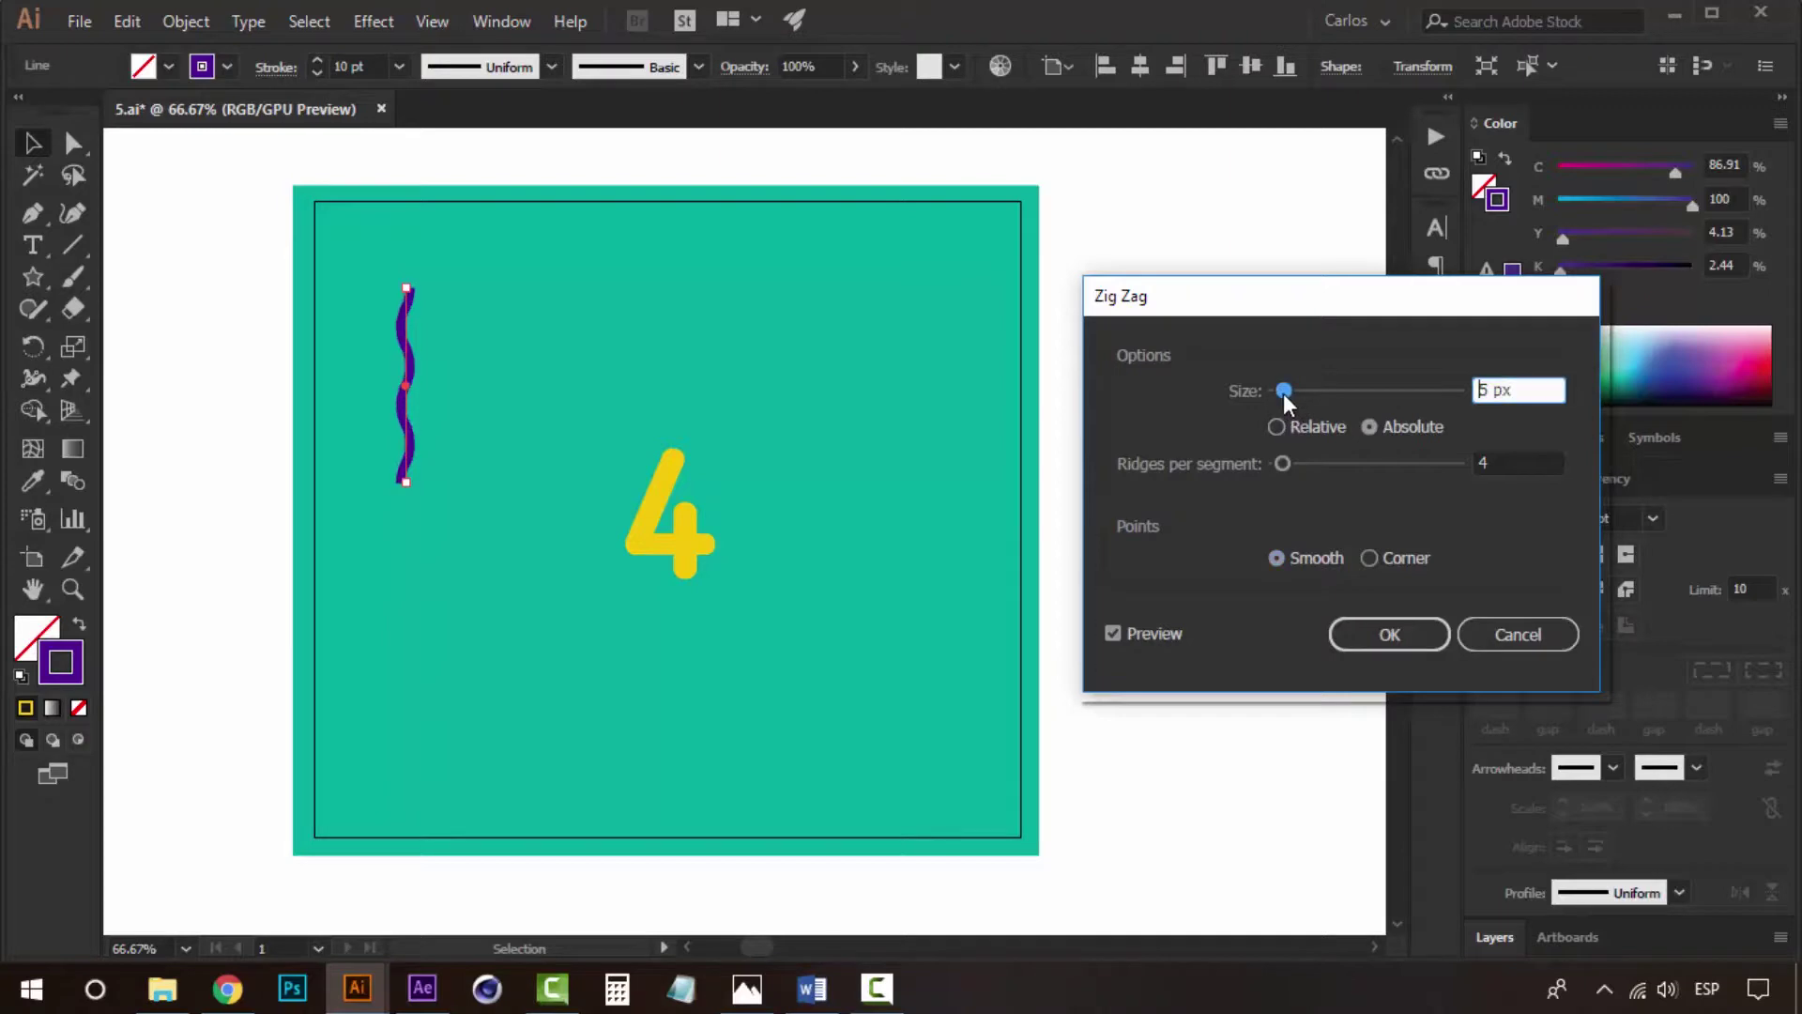
left_click_drag(1502, 392, 1364, 376)
left_click_drag(1500, 391, 1361, 374)
type("8")
key("Tab")
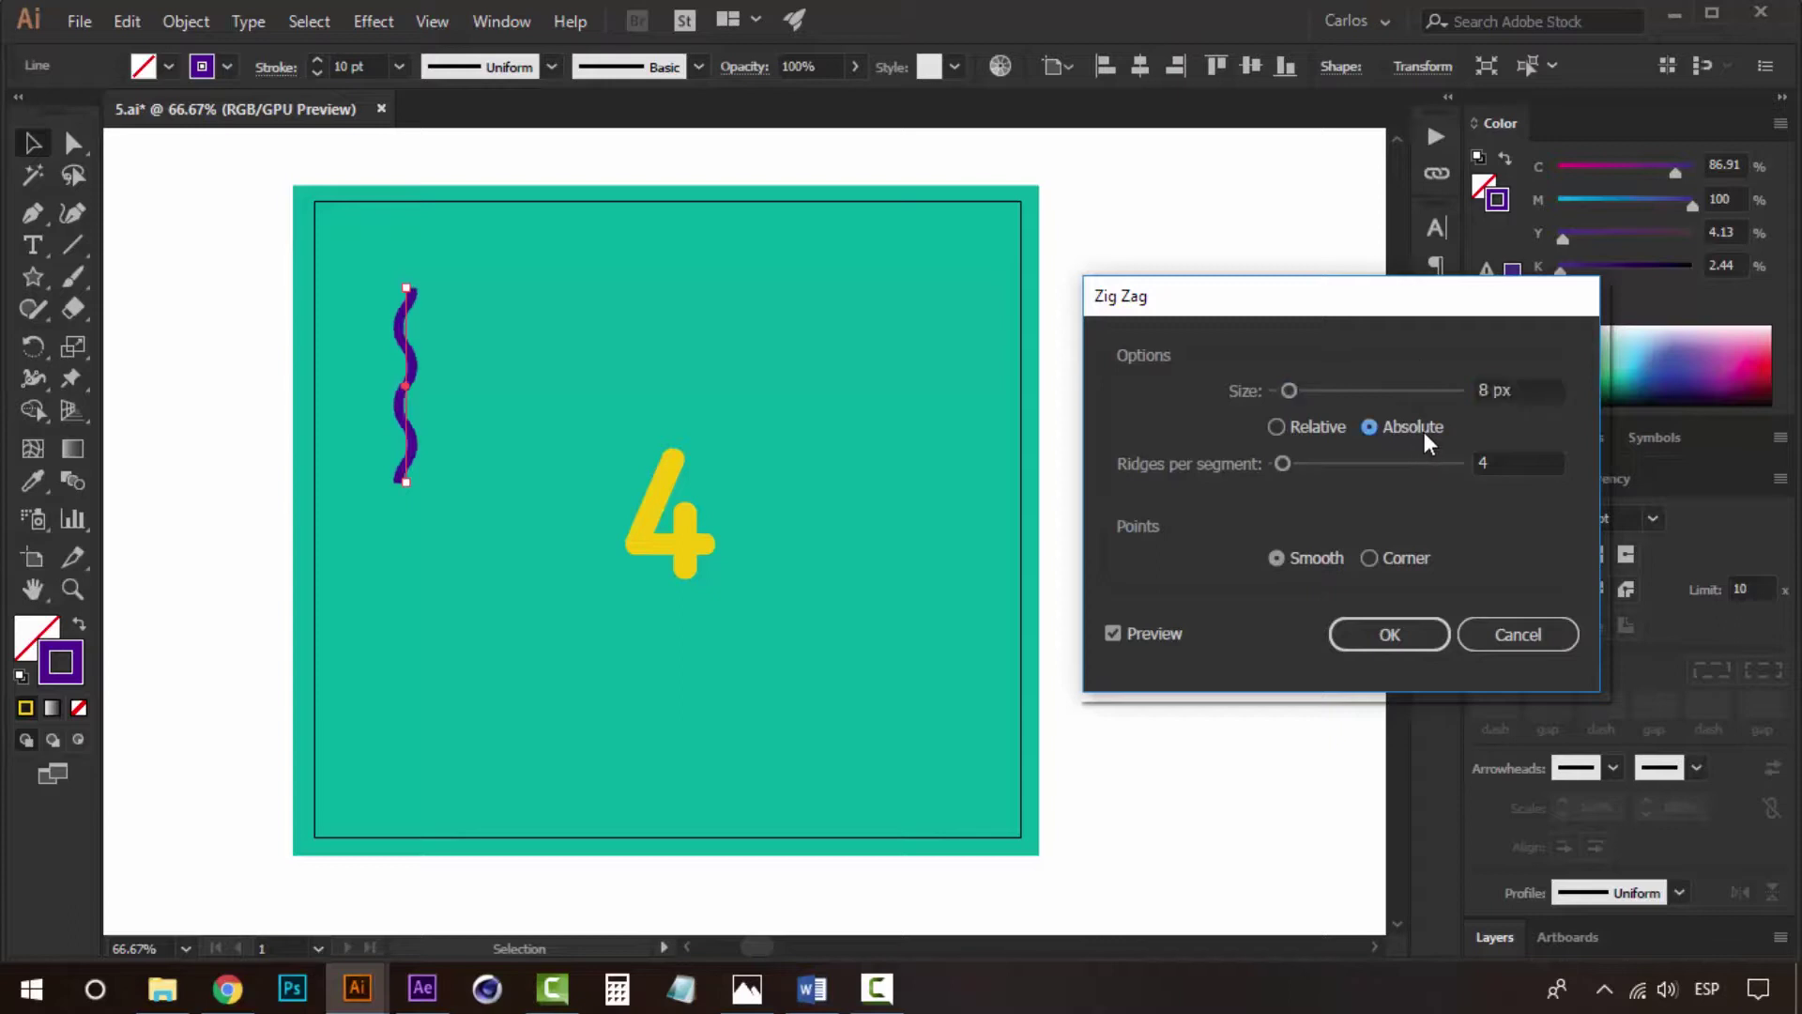
left_click(1549, 462)
left_click(1537, 388)
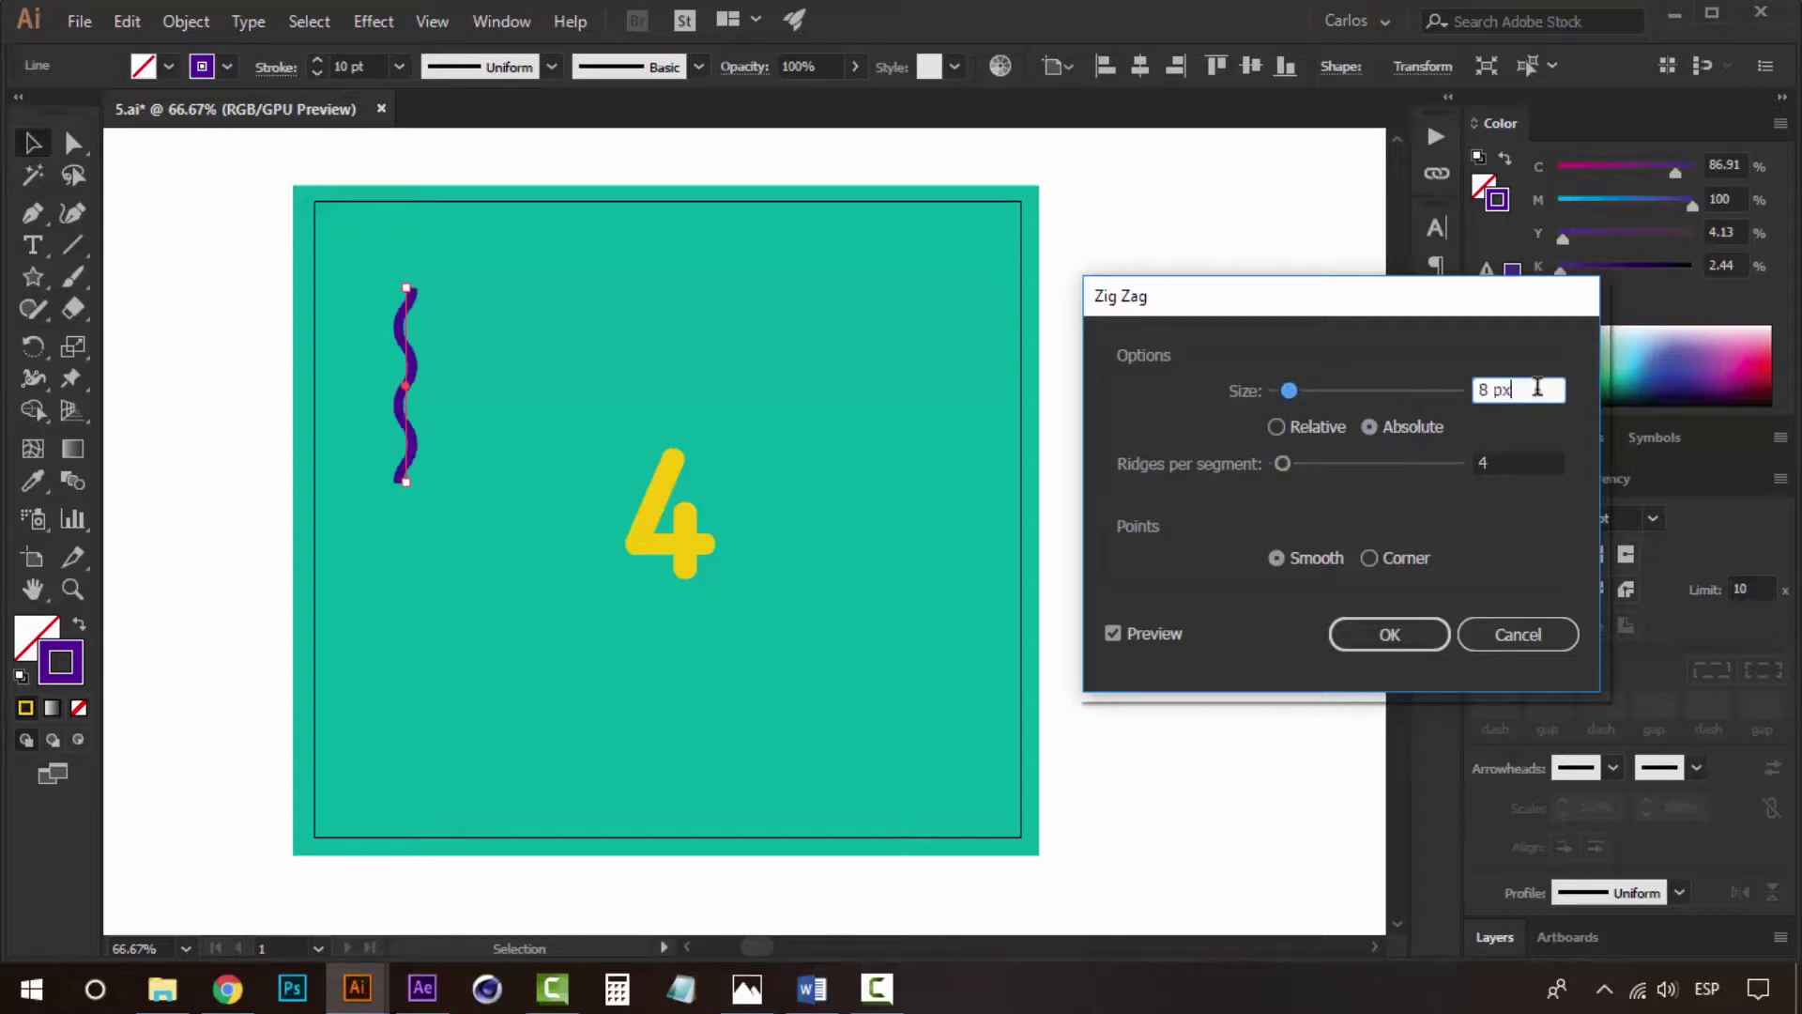
left_click(1429, 634)
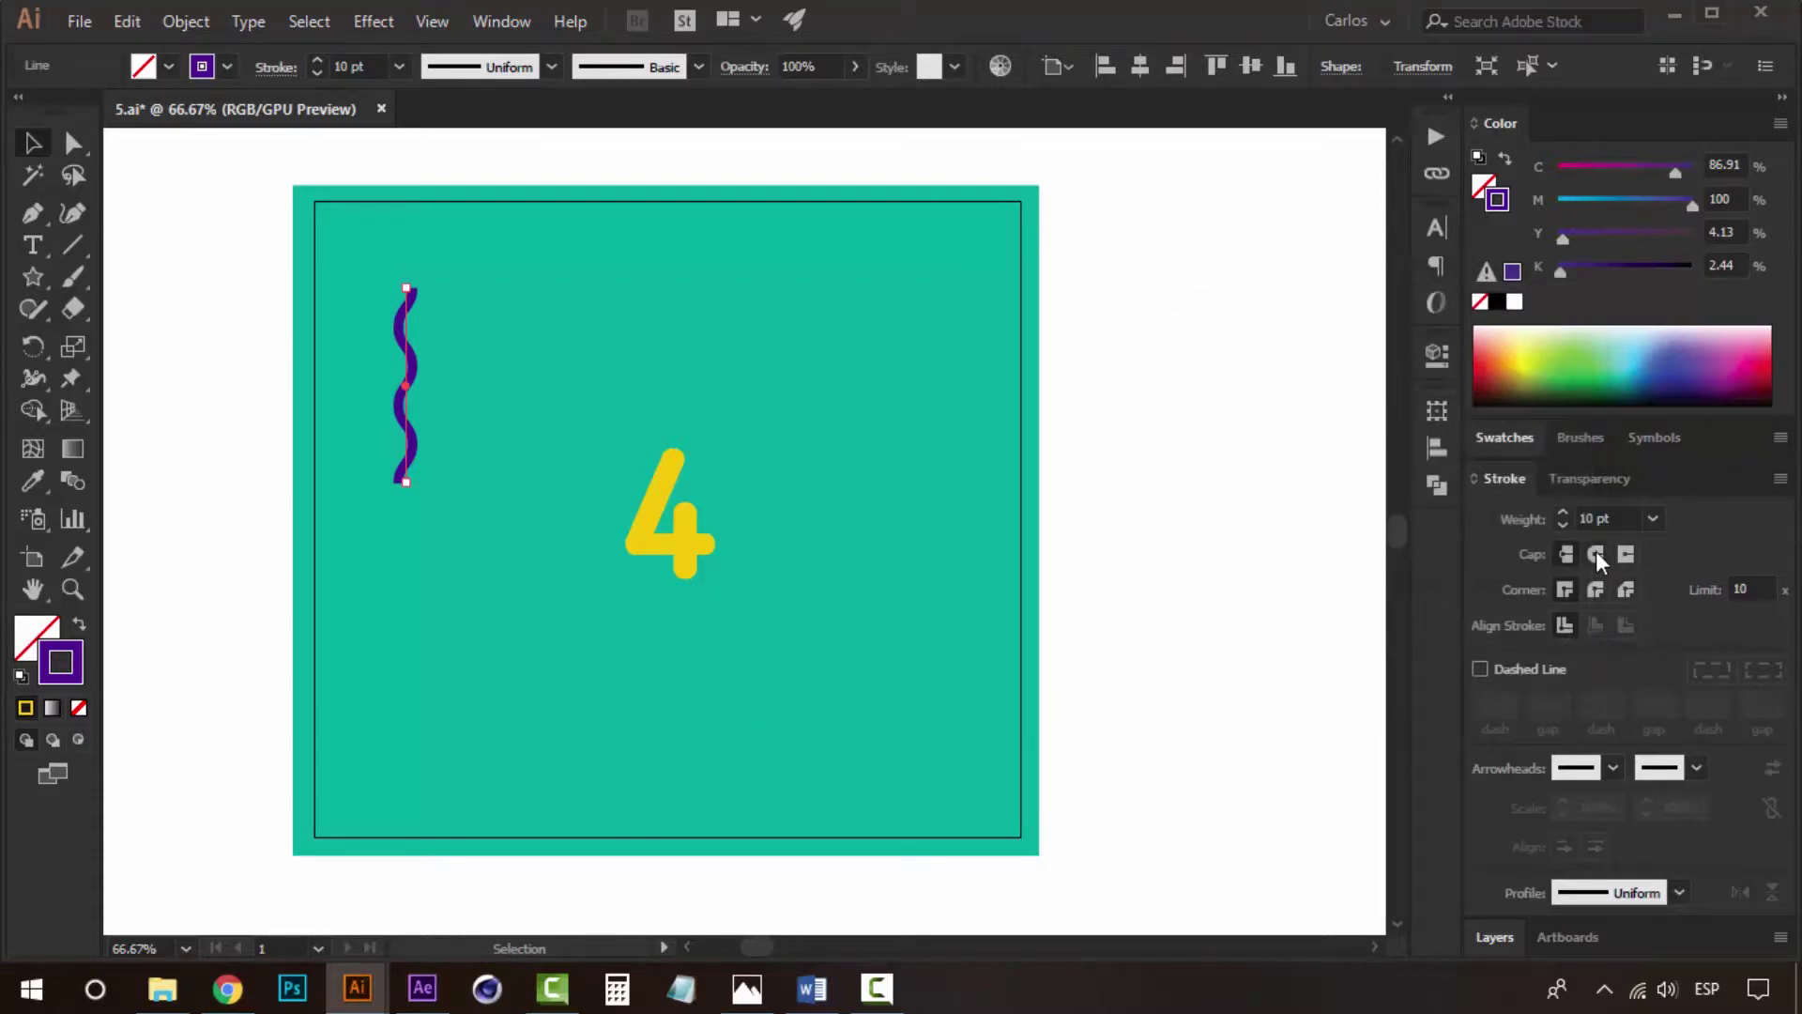
left_click(1215, 464)
left_click(404, 337)
mouse_move(404, 338)
left_mouse_down()
mouse_move(523, 522)
mouse_move(721, 377)
mouse_move(800, 345)
mouse_move(924, 495)
left_mouse_up()
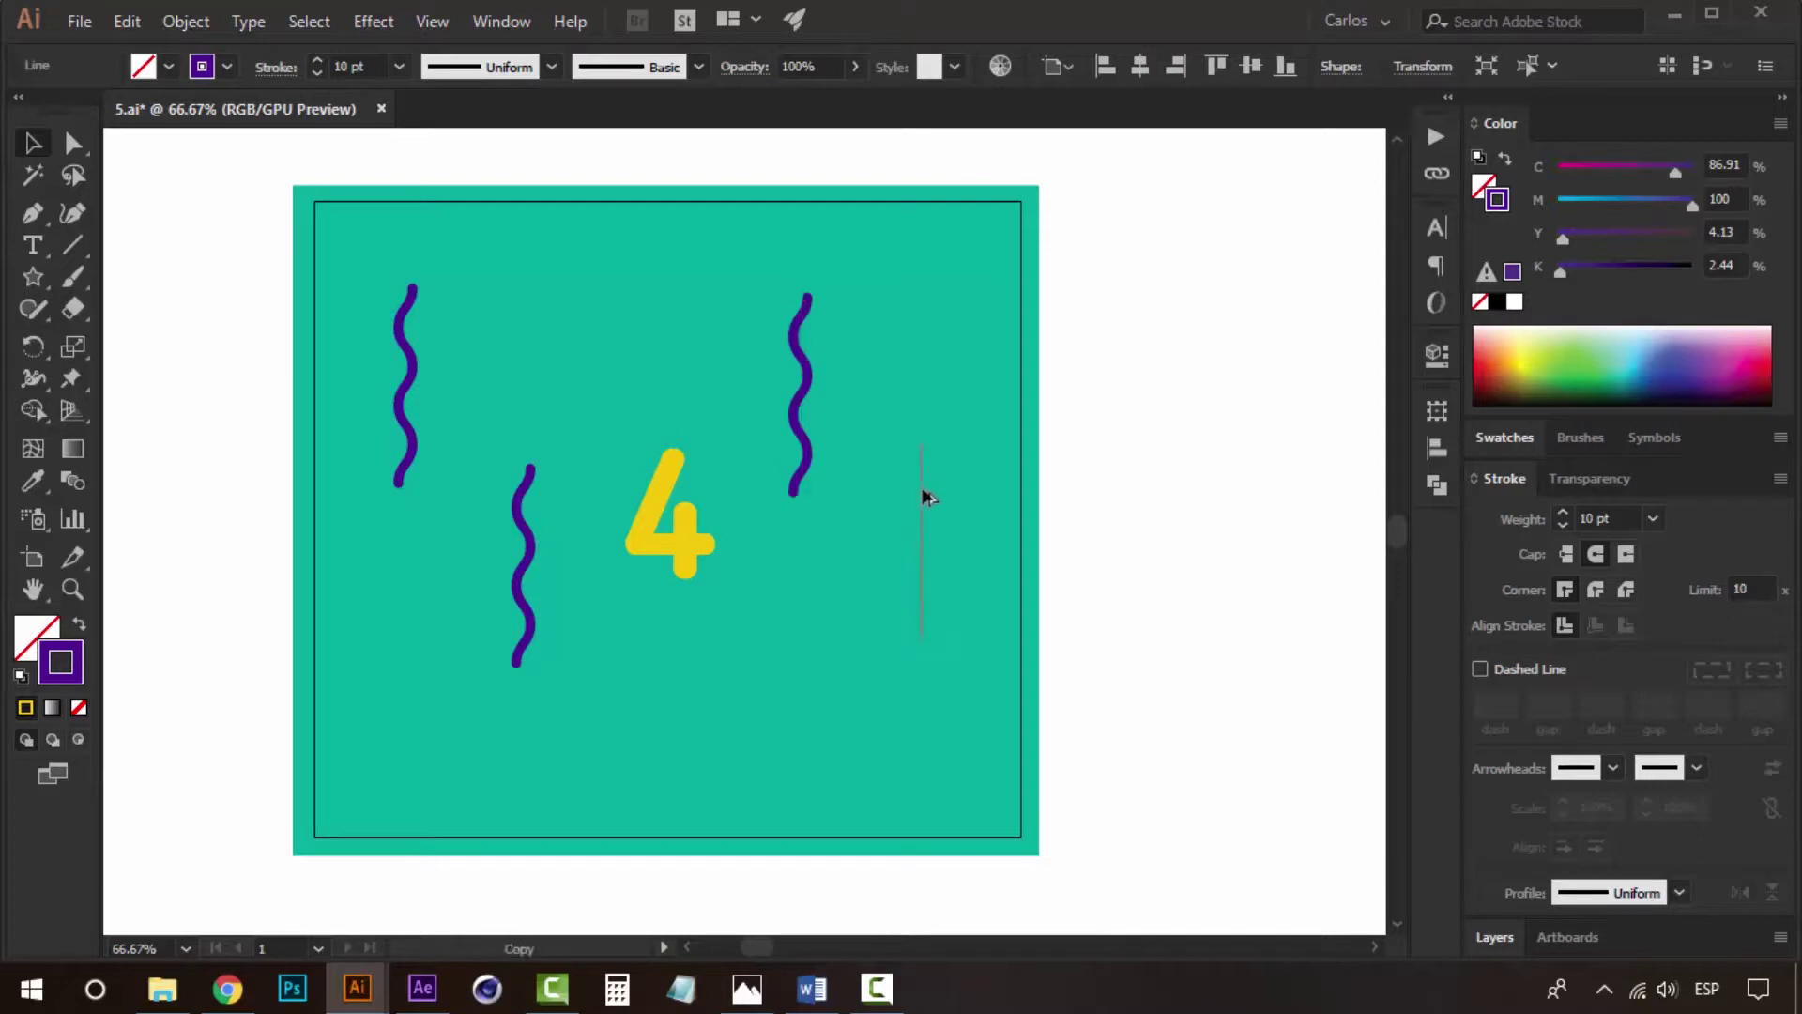
mouse_move(958, 379)
left_mouse_down()
mouse_move(961, 433)
mouse_move(866, 626)
left_mouse_up()
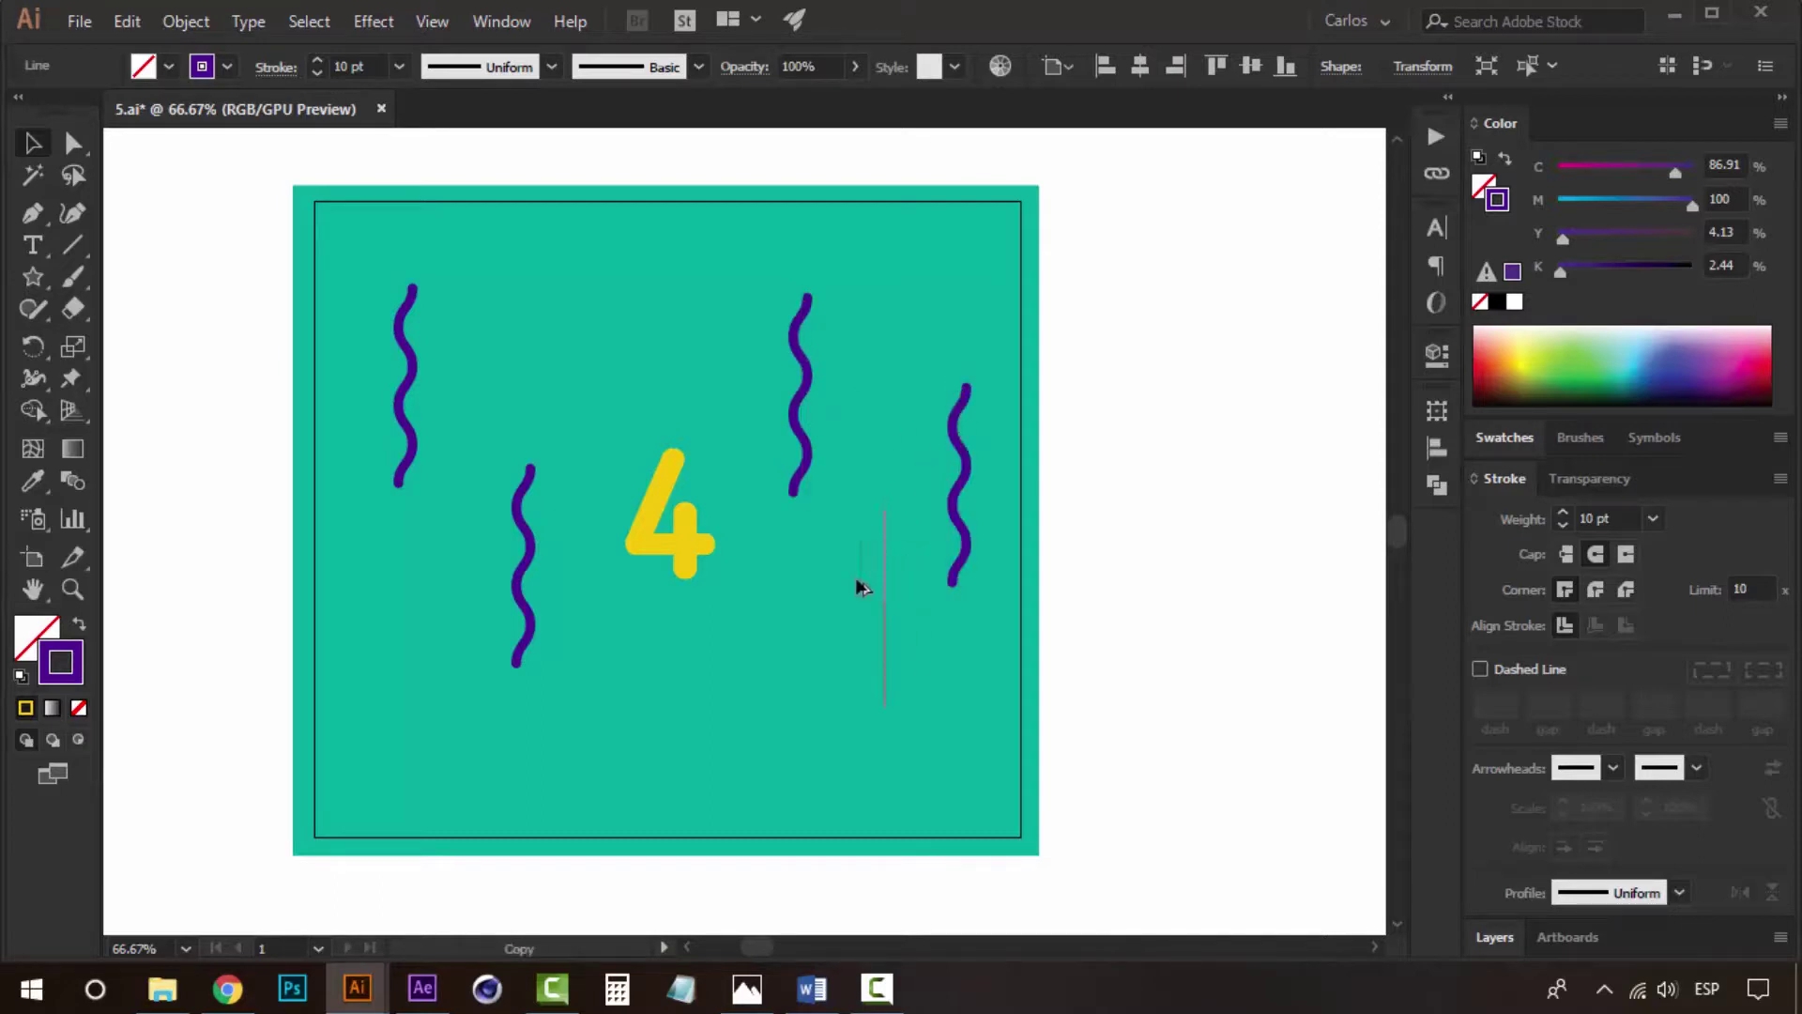
left_click(1119, 577)
left_click_drag(796, 572, 805, 523)
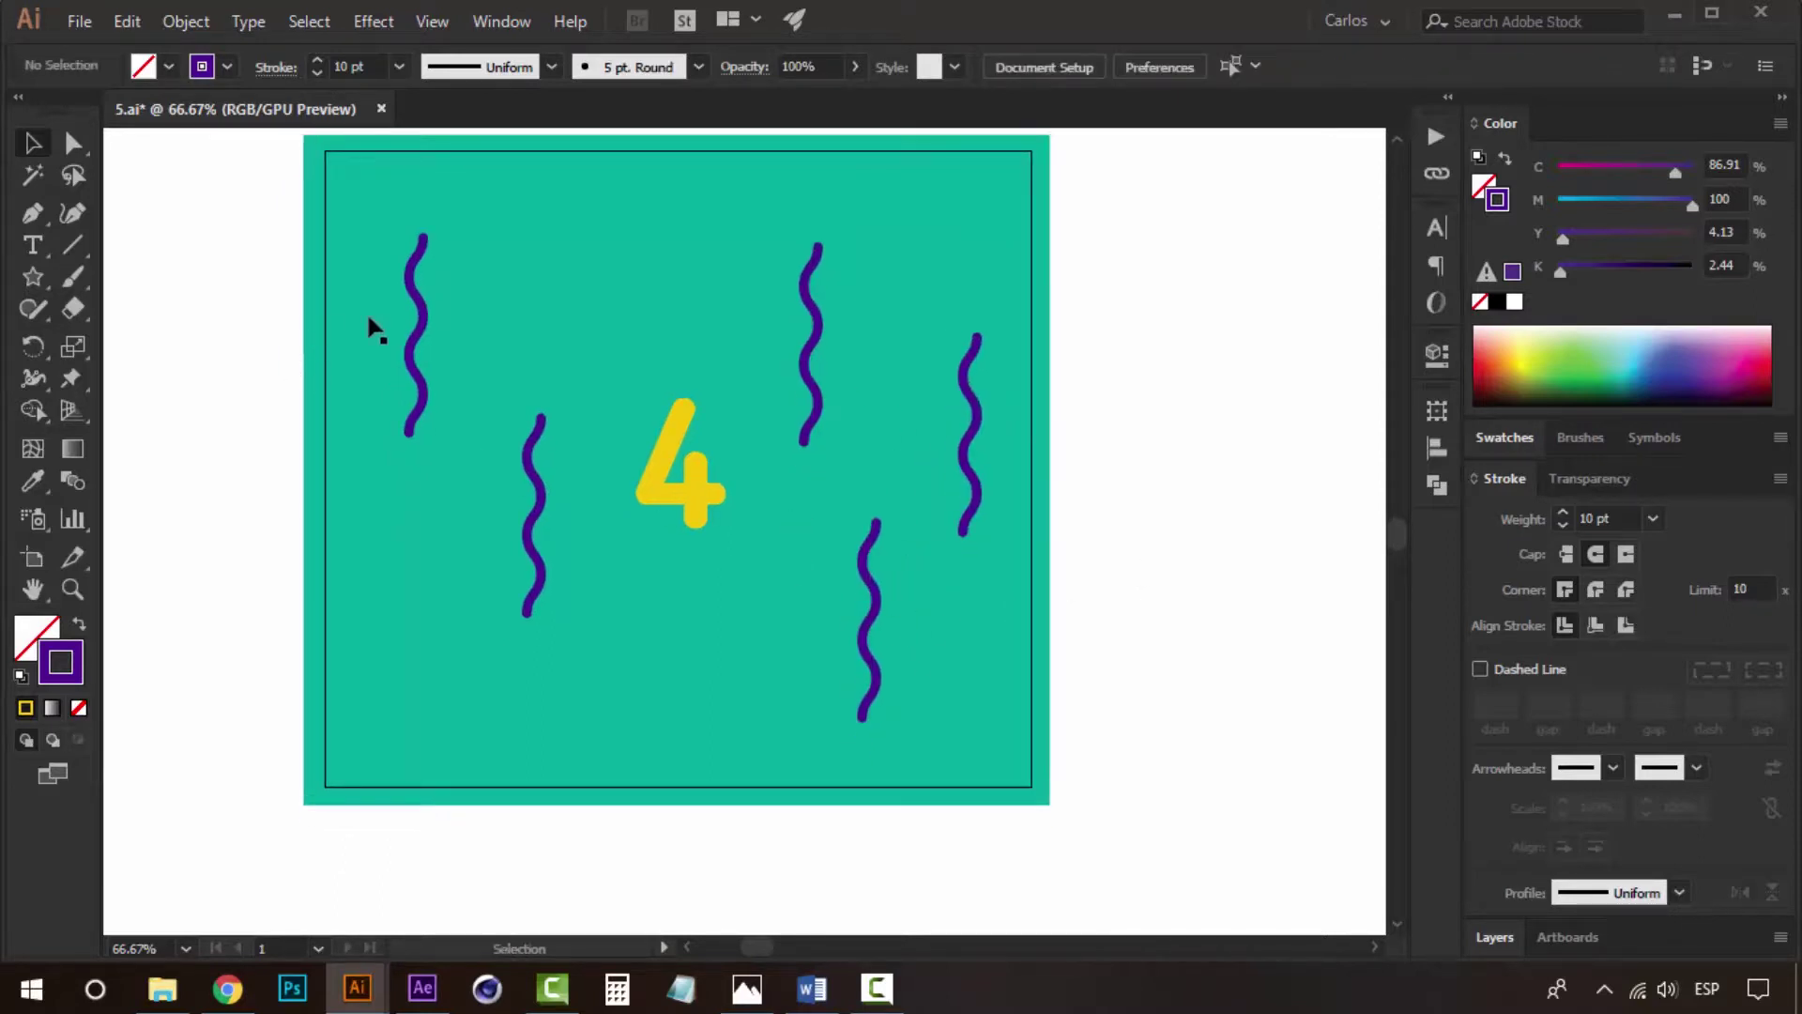
left_click(418, 302)
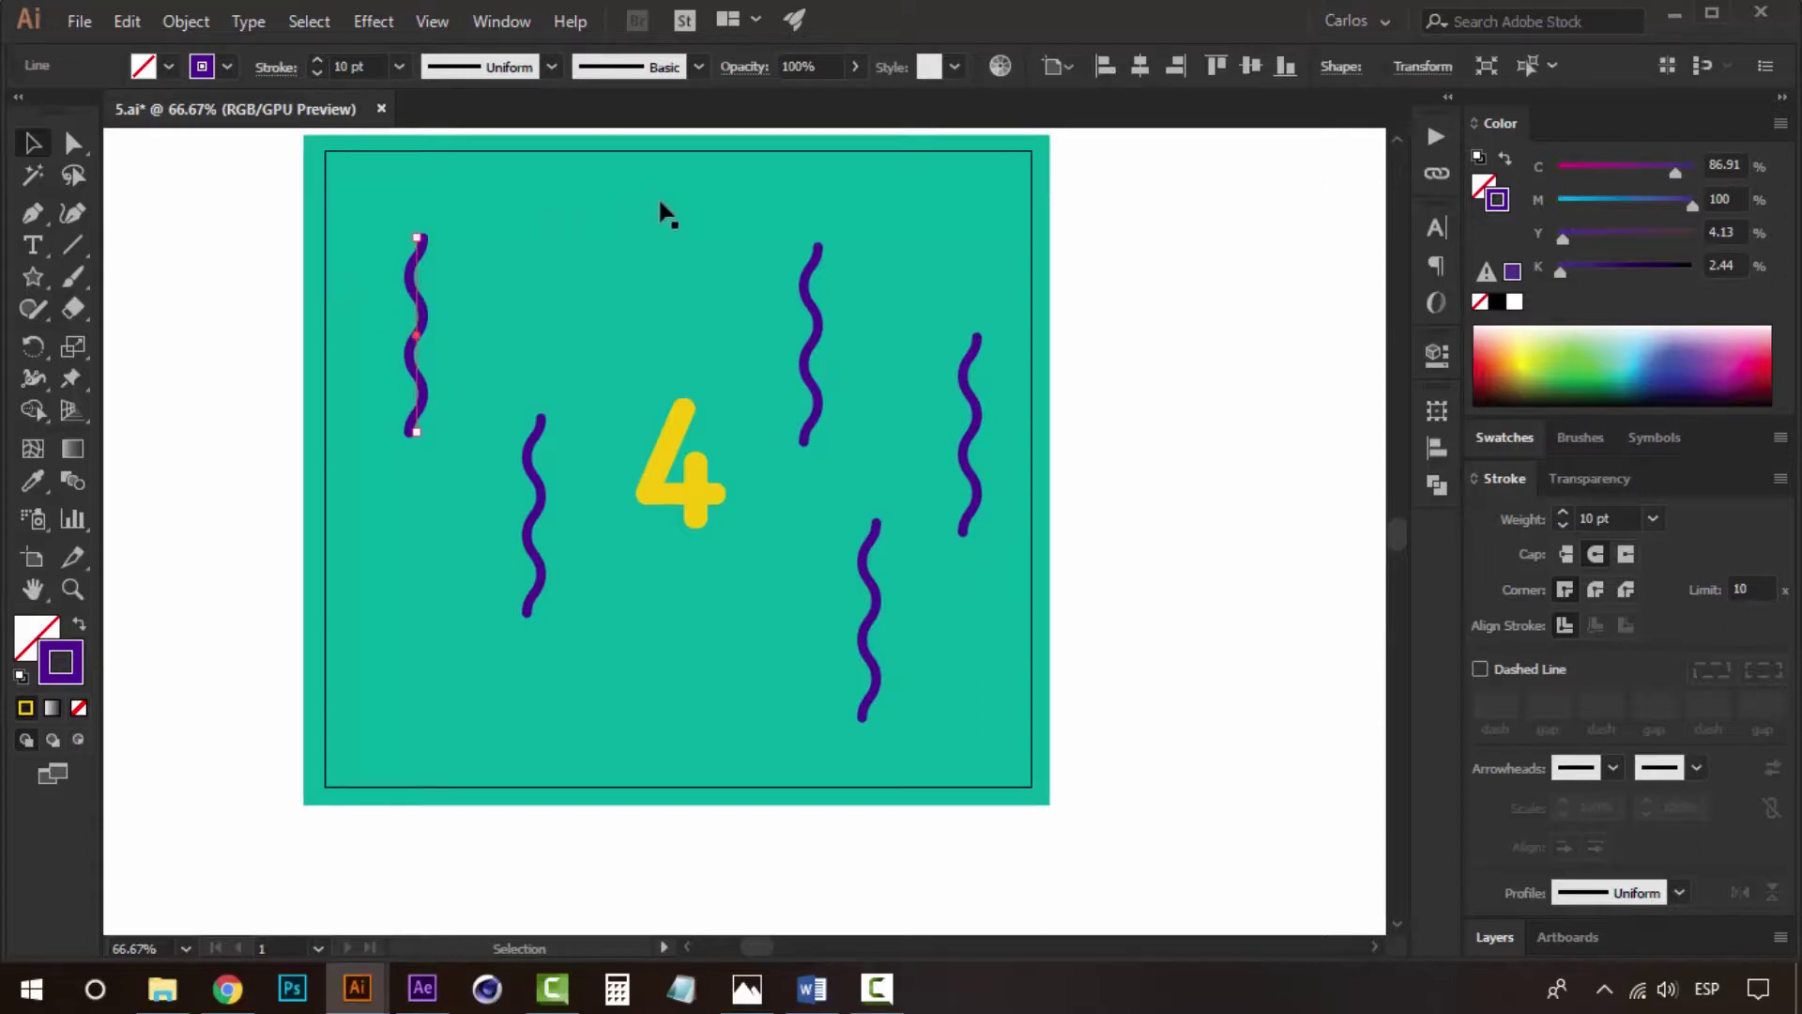
left_click(540, 442)
key("Delete")
left_click(824, 324)
key("Delete")
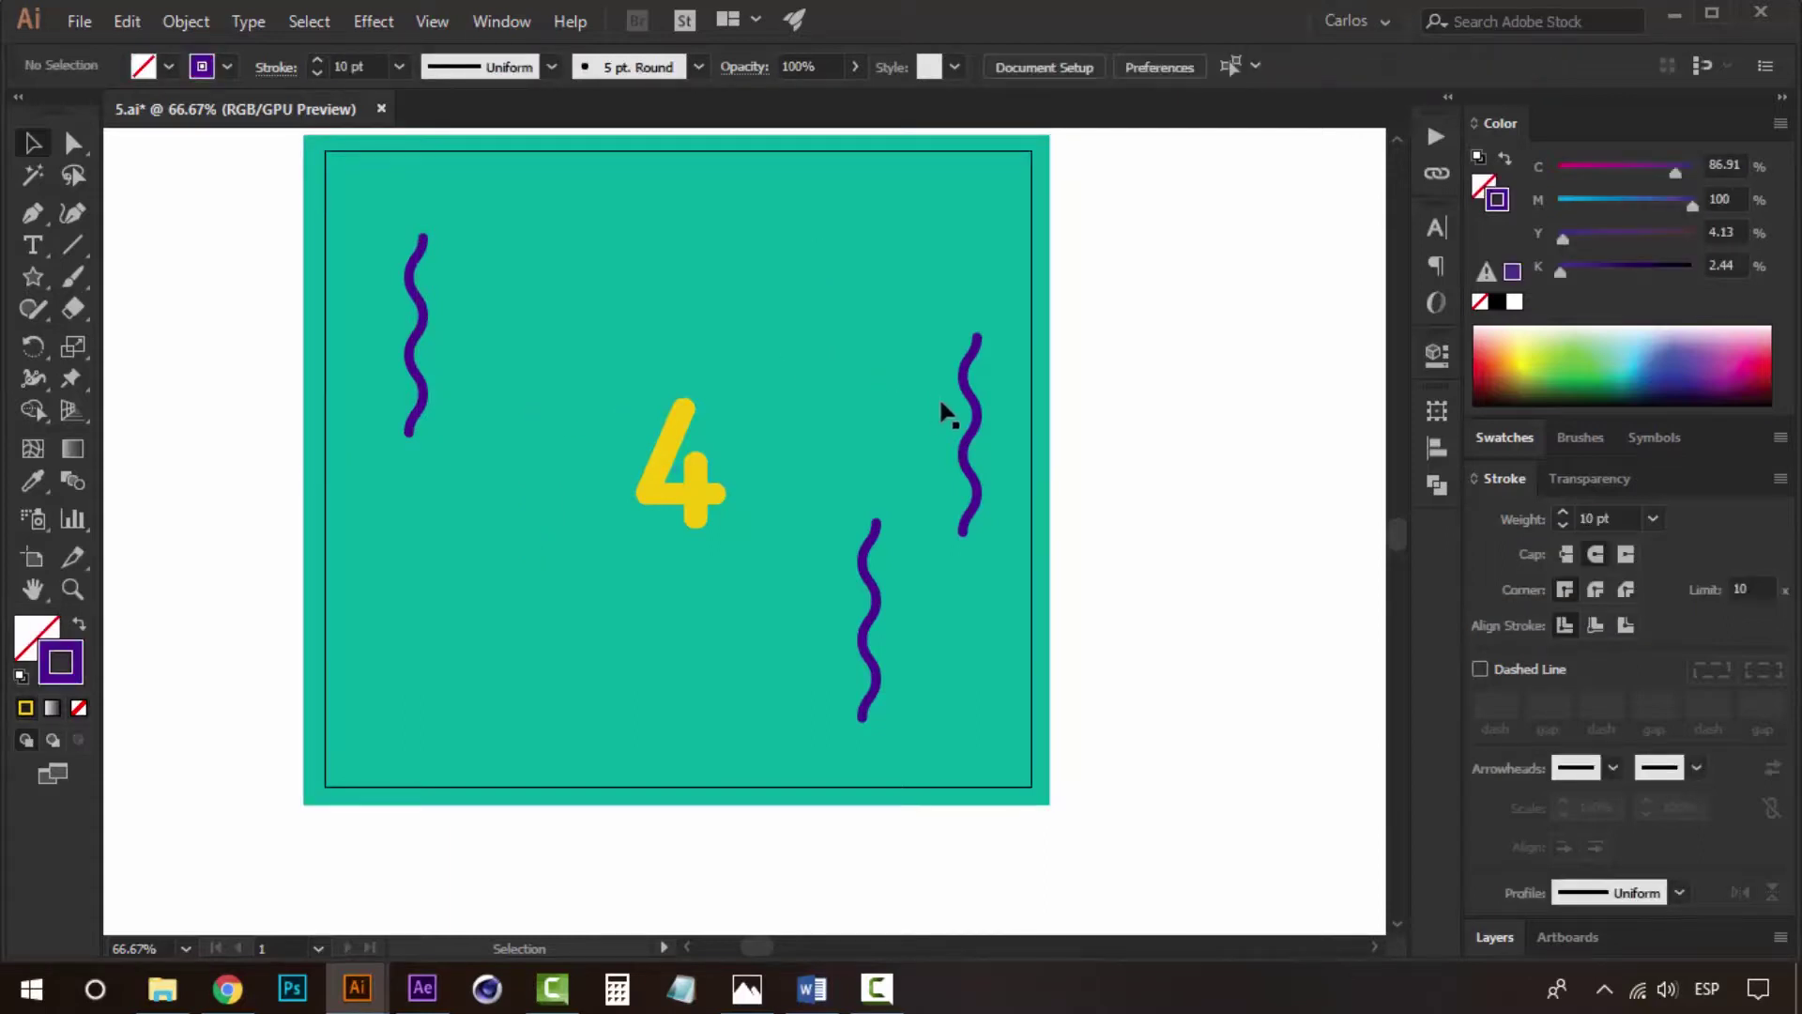
left_click(972, 408)
key("Delete")
left_click(873, 537)
key("Delete")
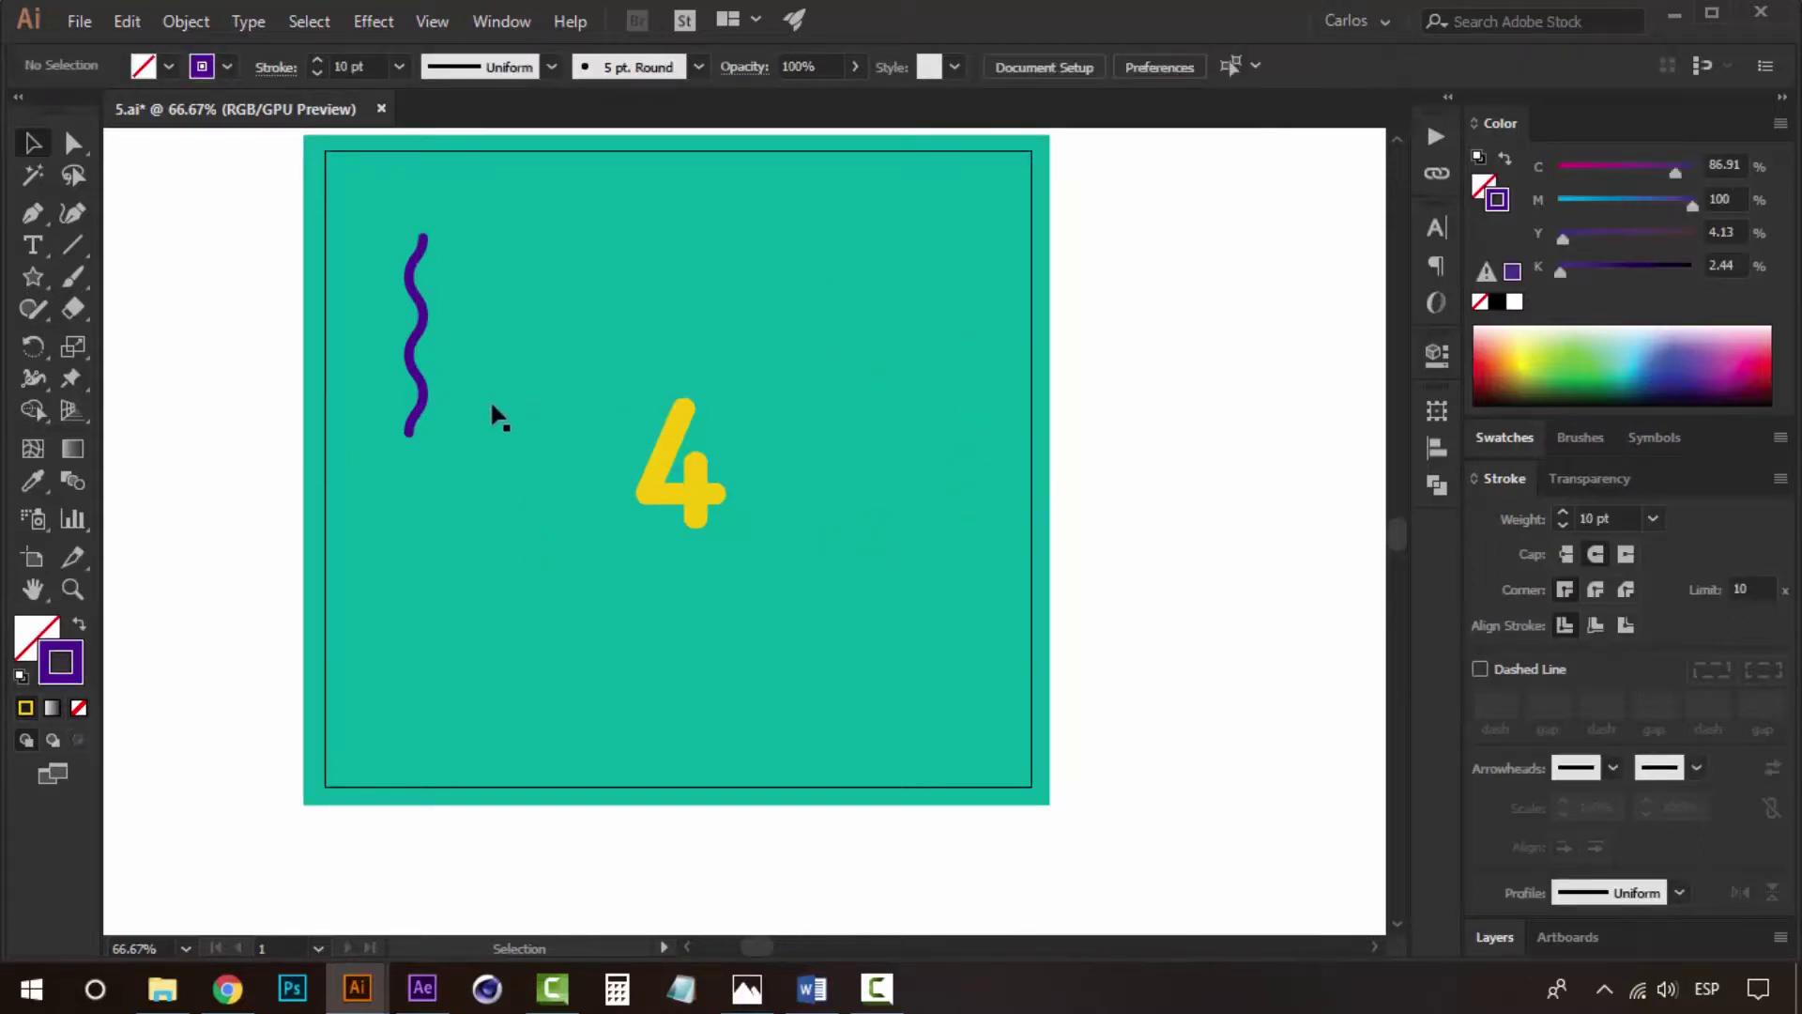
Add a new empty layer above the 4 layer in the Layers panel.
left_click(690, 483)
left_click_drag(1178, 539, 1164, 592)
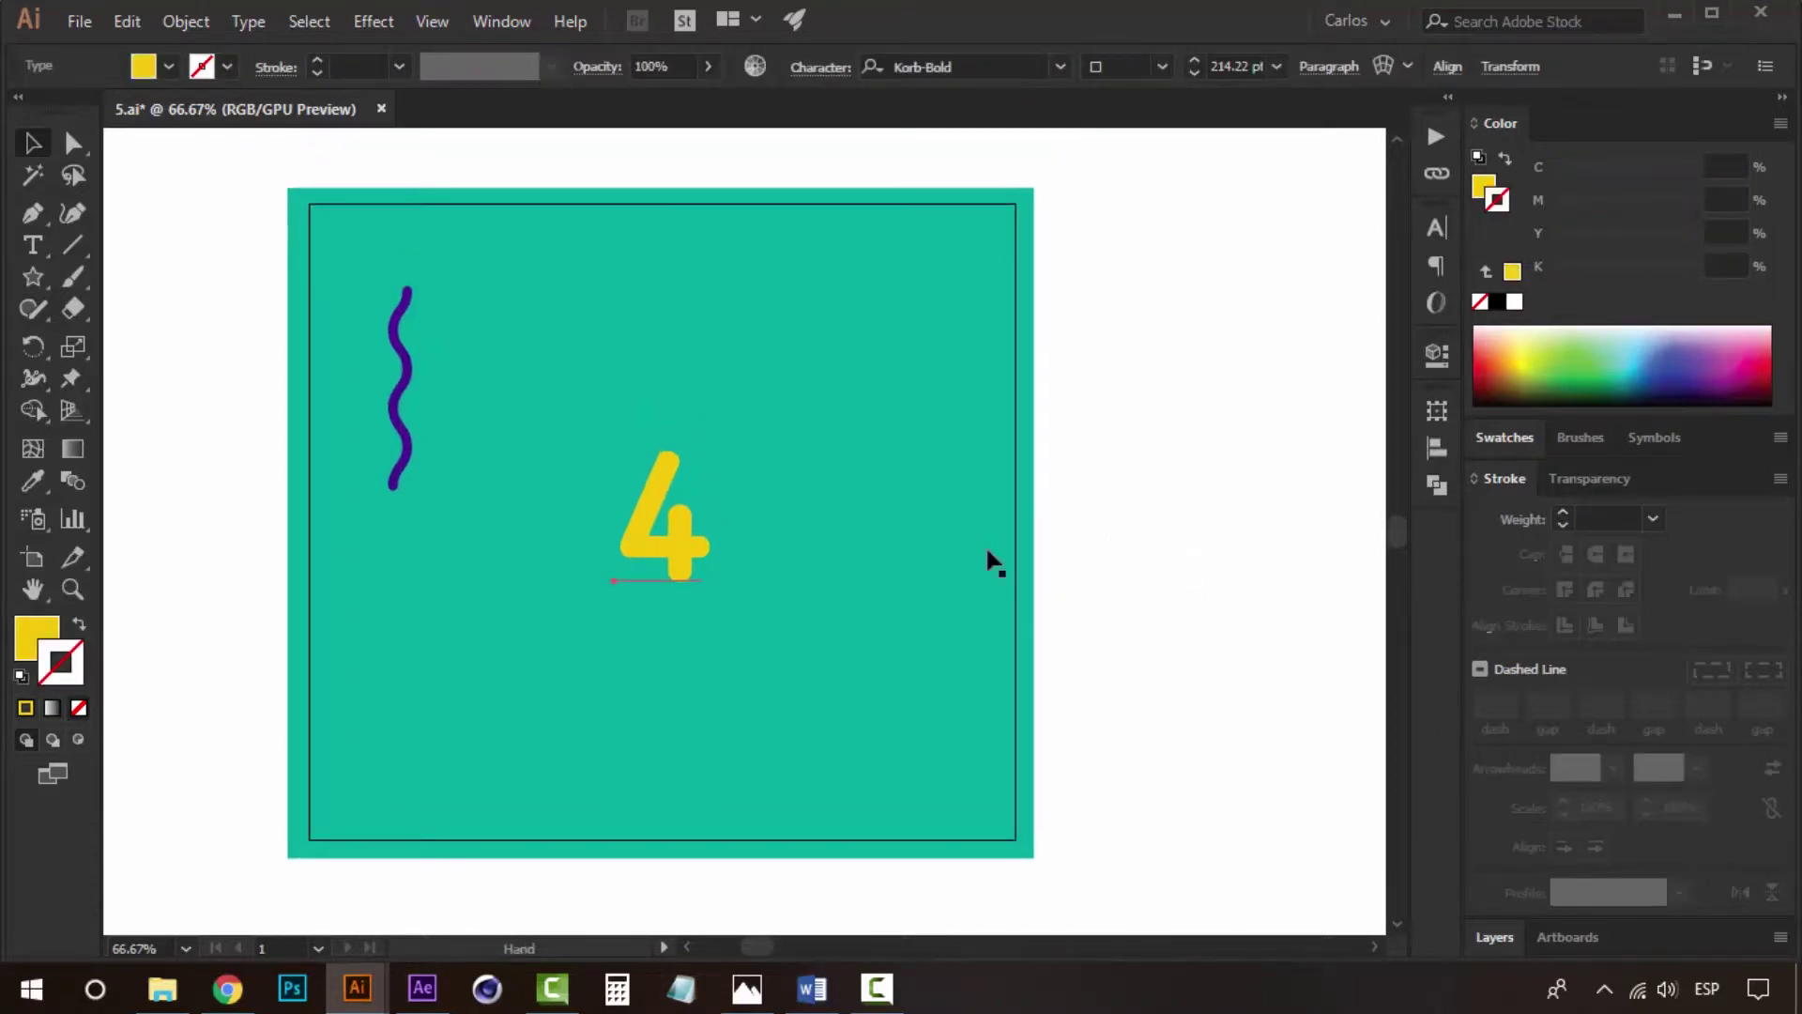
left_click(871, 521)
left_click(1302, 721)
left_click(1495, 937)
left_click(1601, 730)
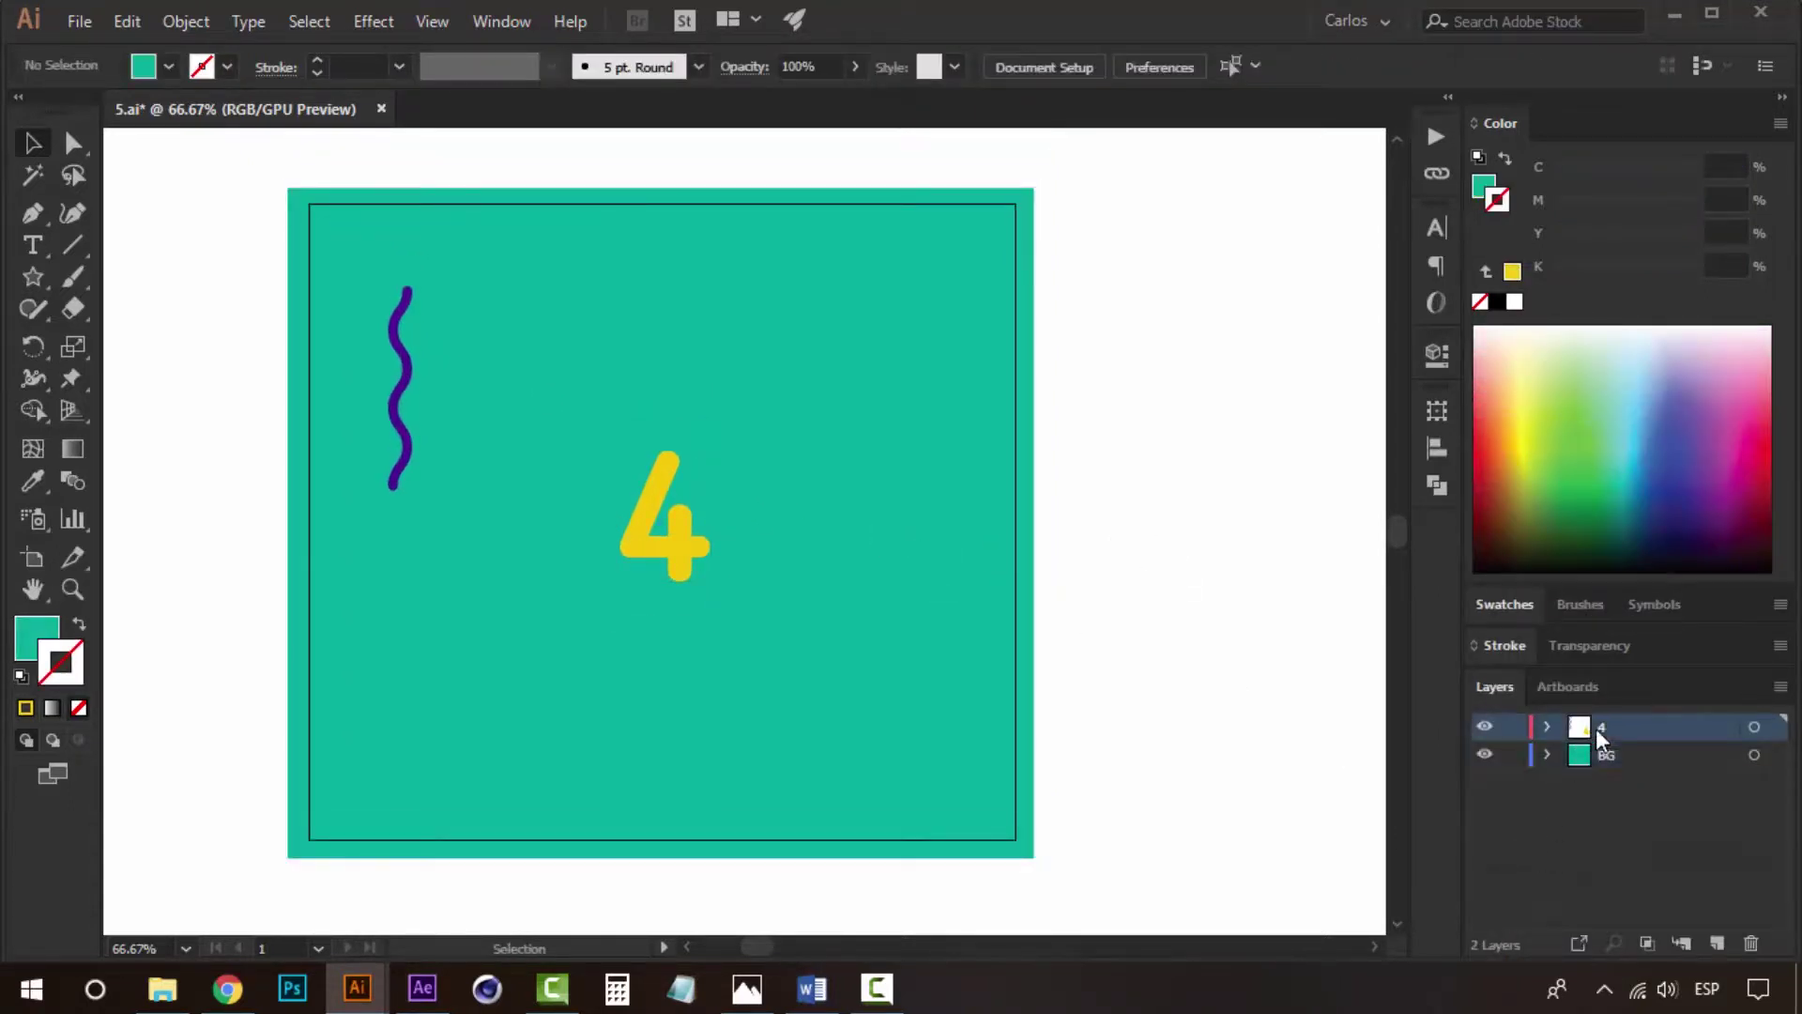
left_click(1719, 941)
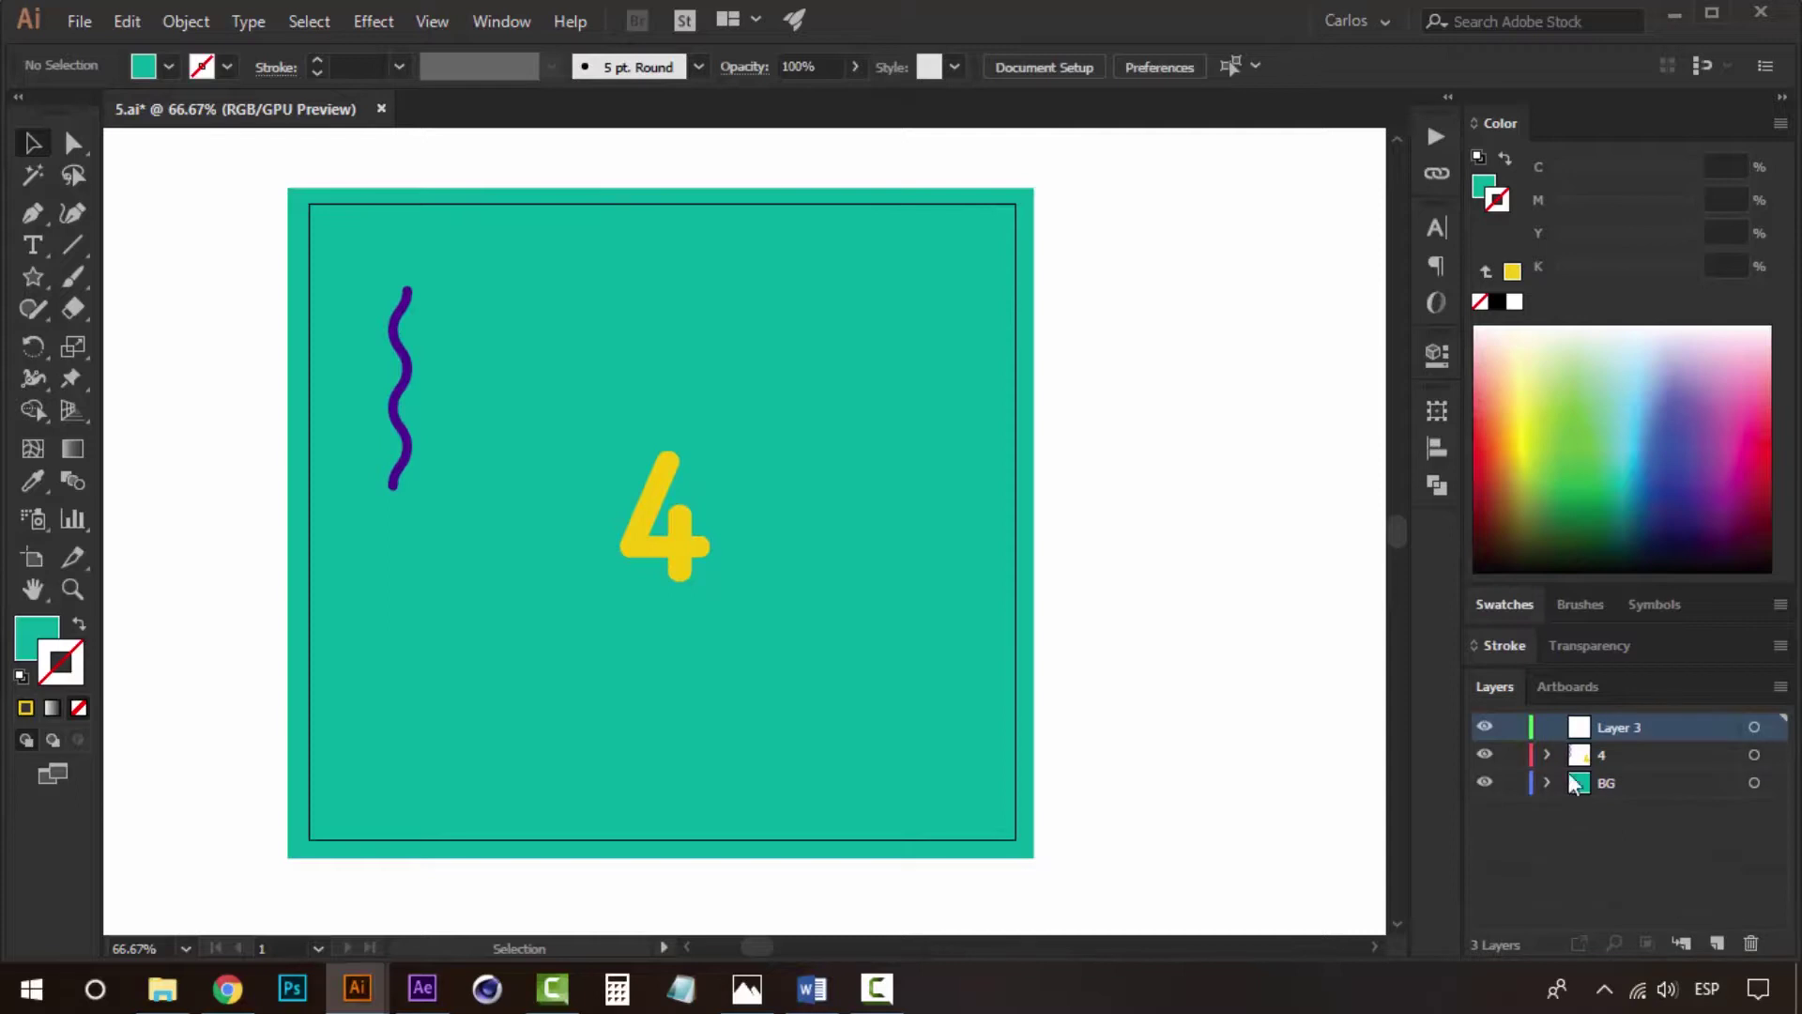
Move the purple wave into the new layer with Arrange > Send to Current Layer.
double_click(407, 365)
double_click(1156, 622)
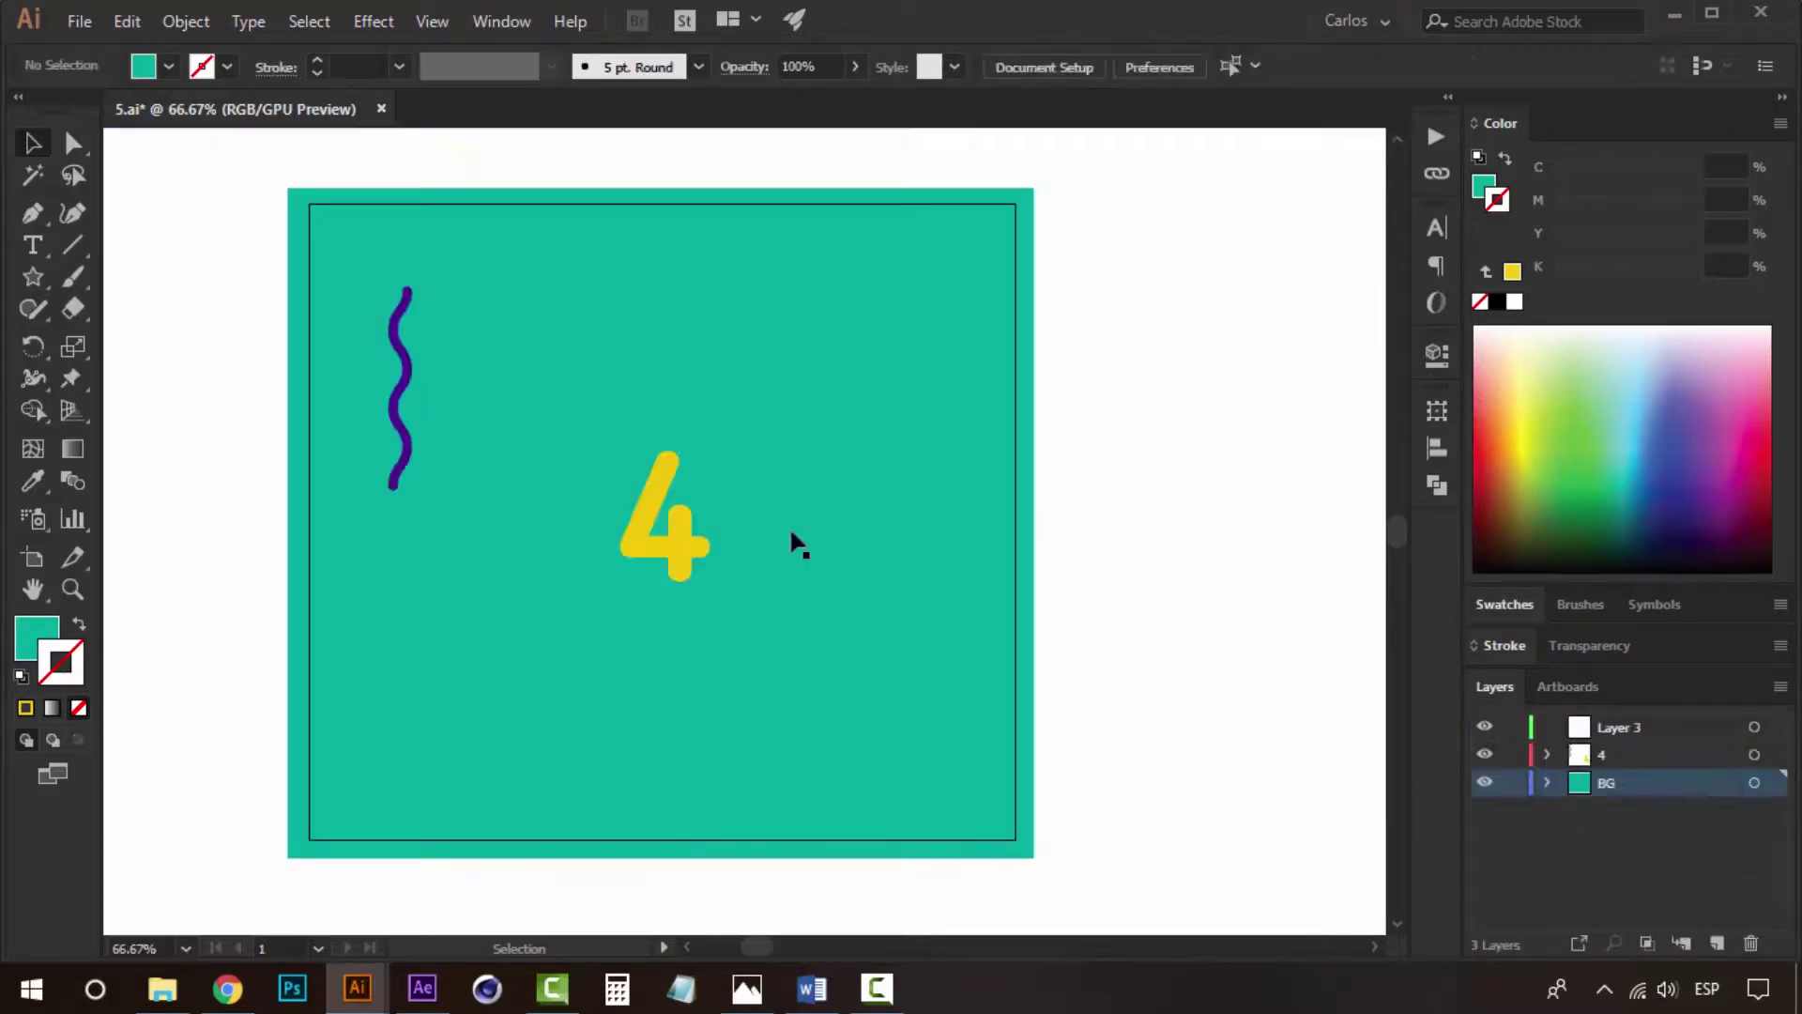
left_click(404, 349)
left_click(1624, 732)
right_click(261, 306)
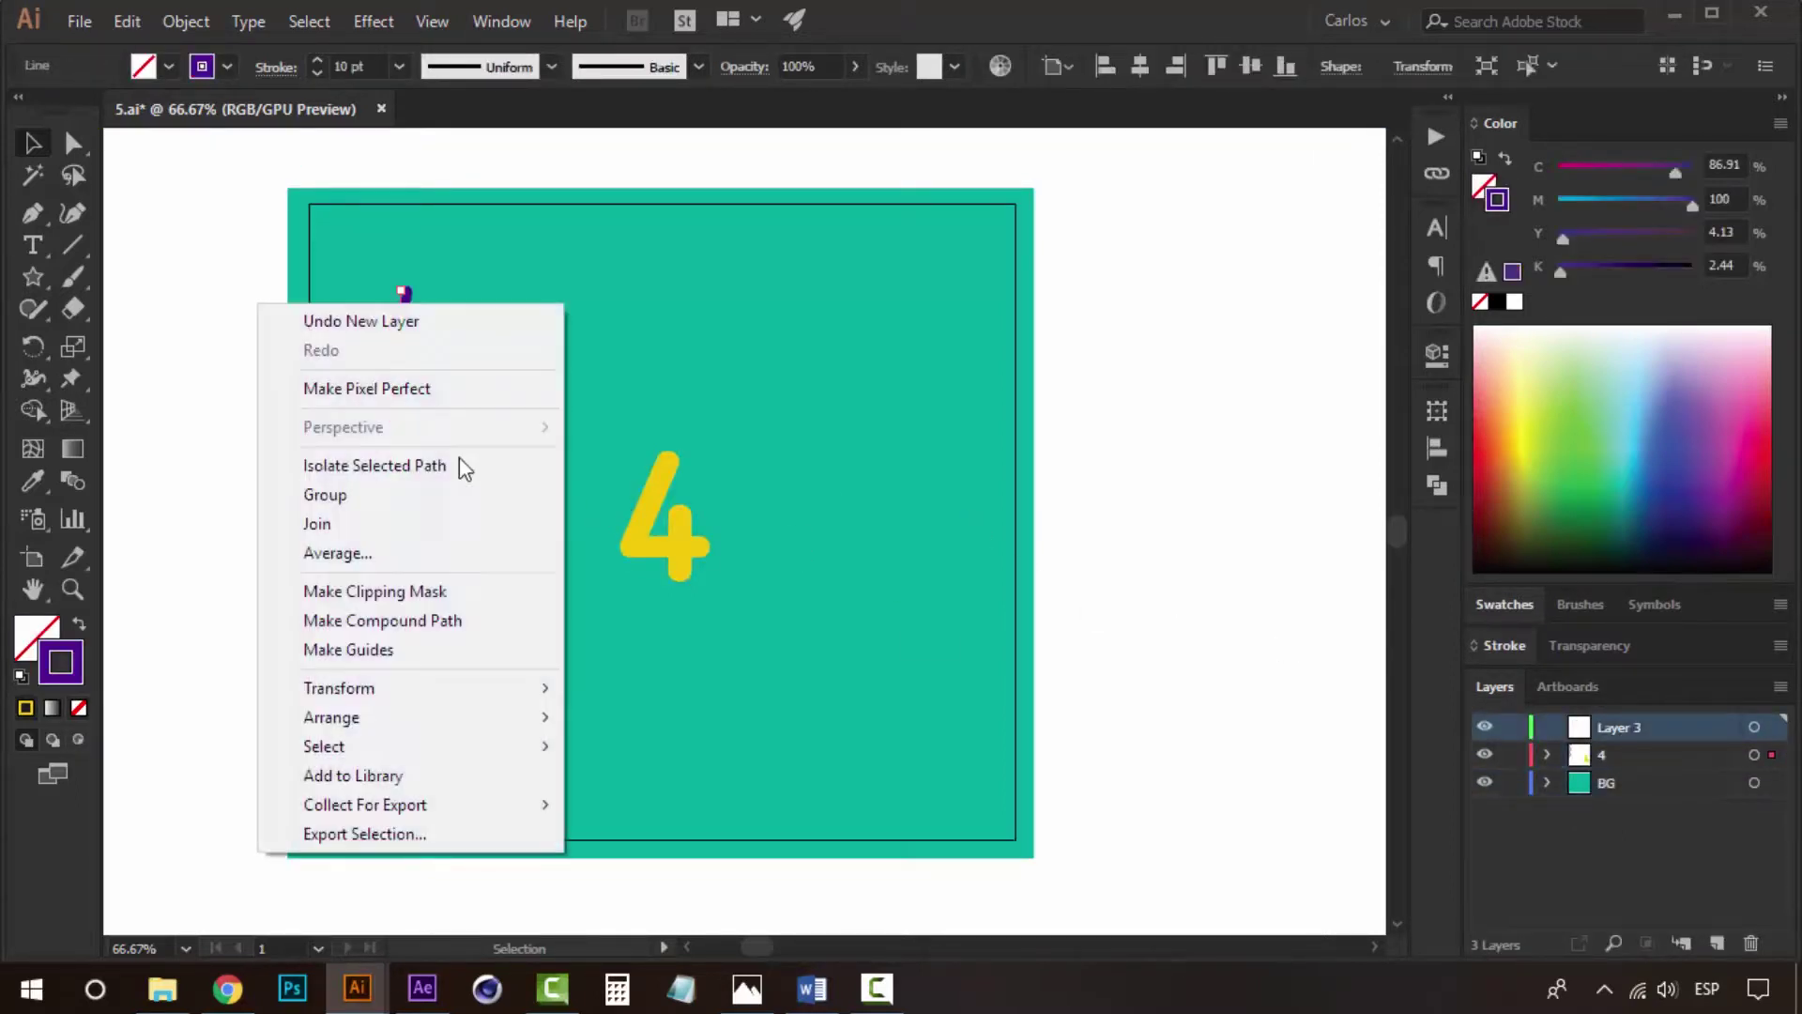
mouse_move(333, 717)
left_click(754, 845)
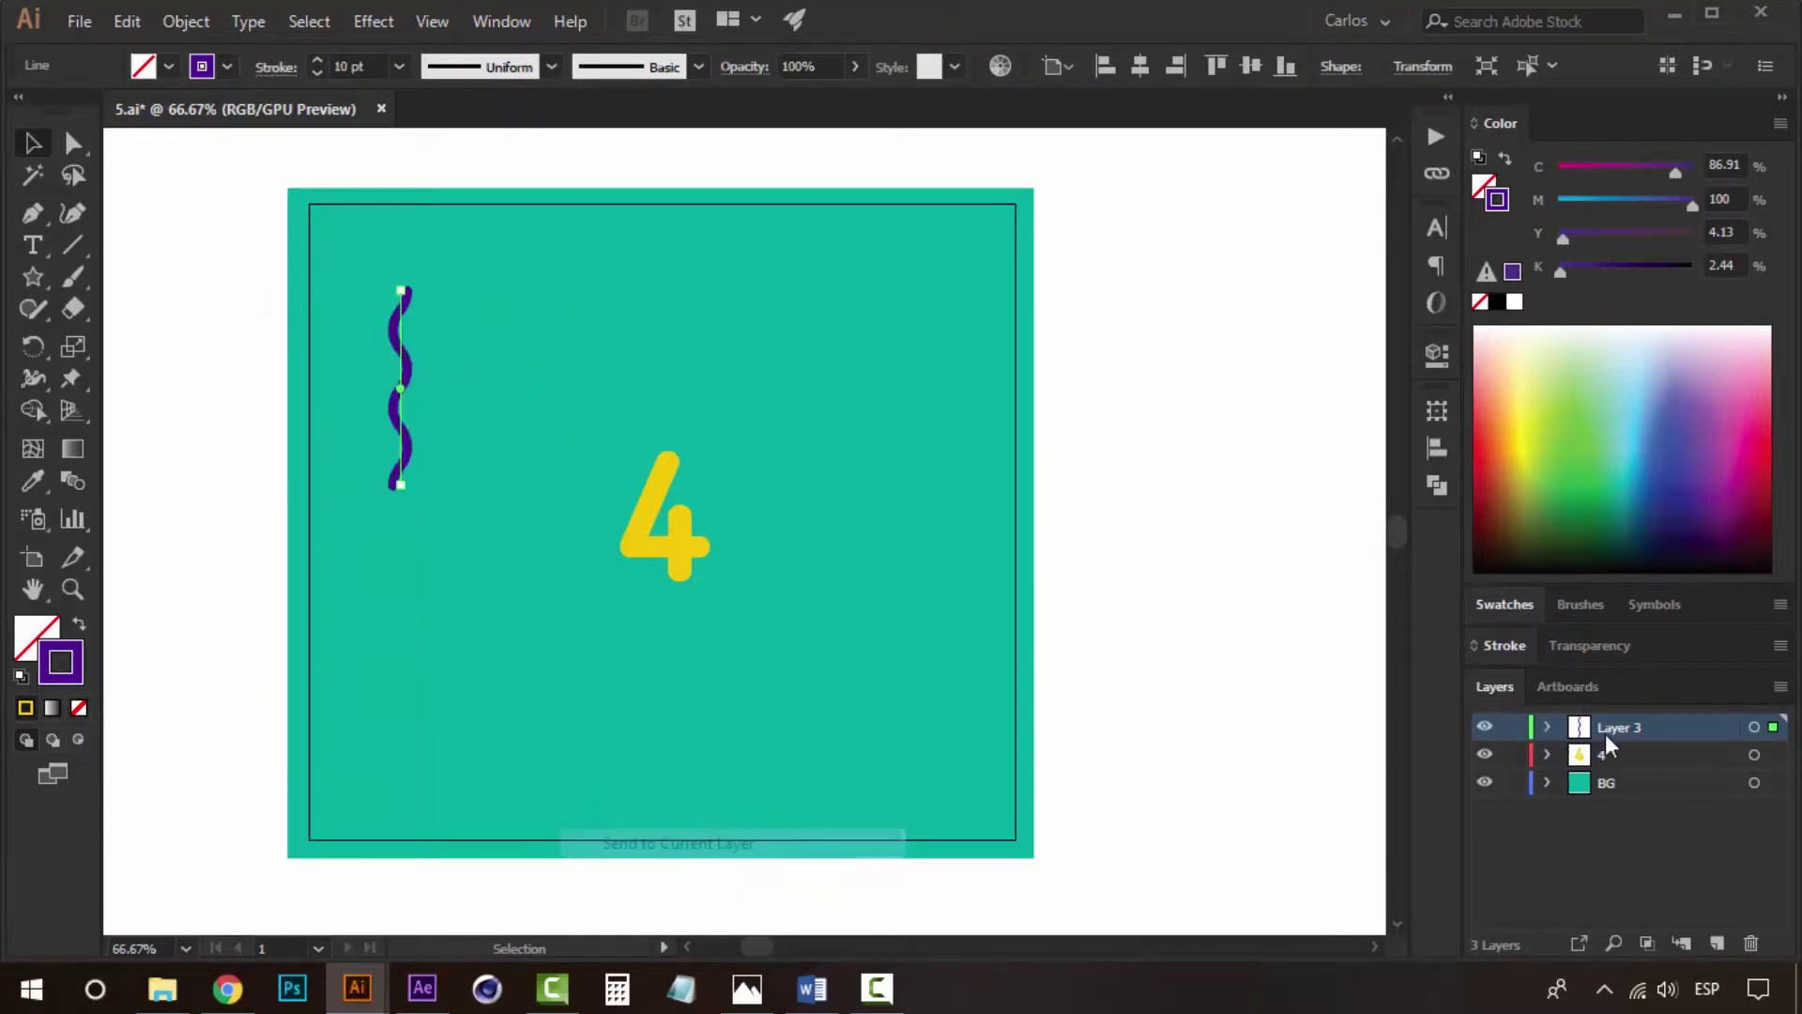
Rename the new layer to Shape.
double_click(1627, 729)
type("Shape")
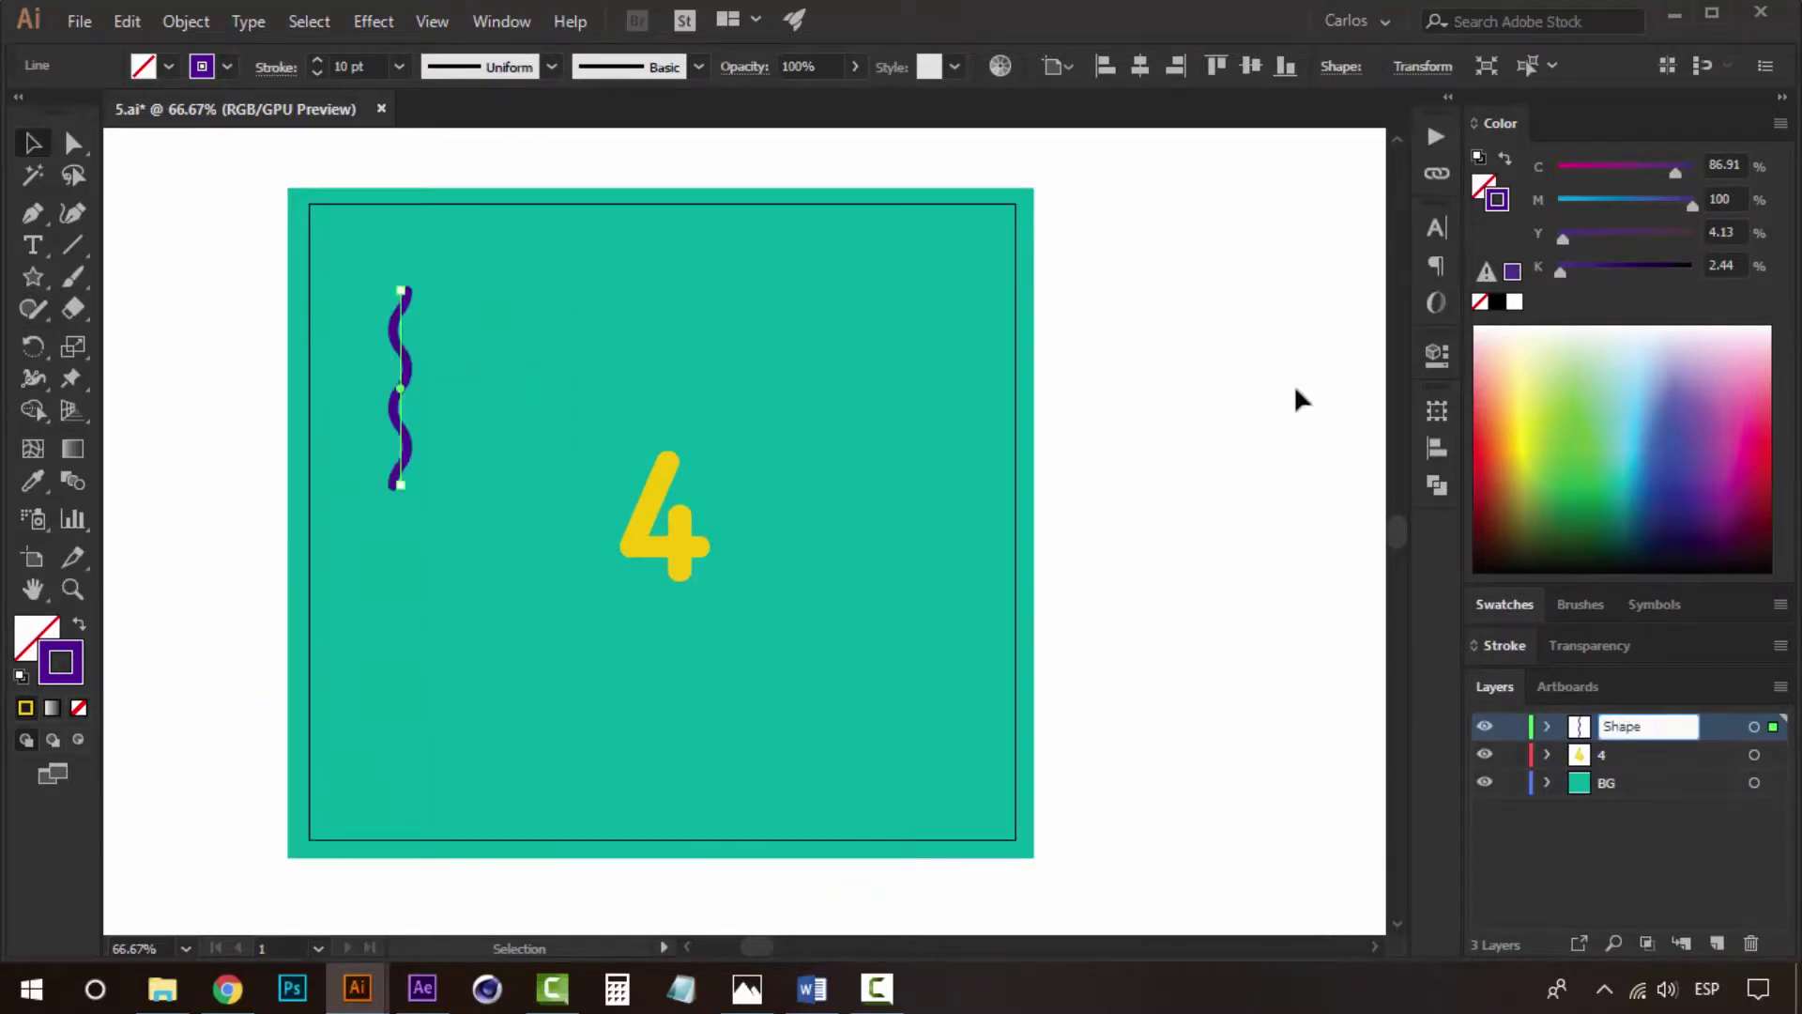
left_click(1296, 399)
left_click(401, 376)
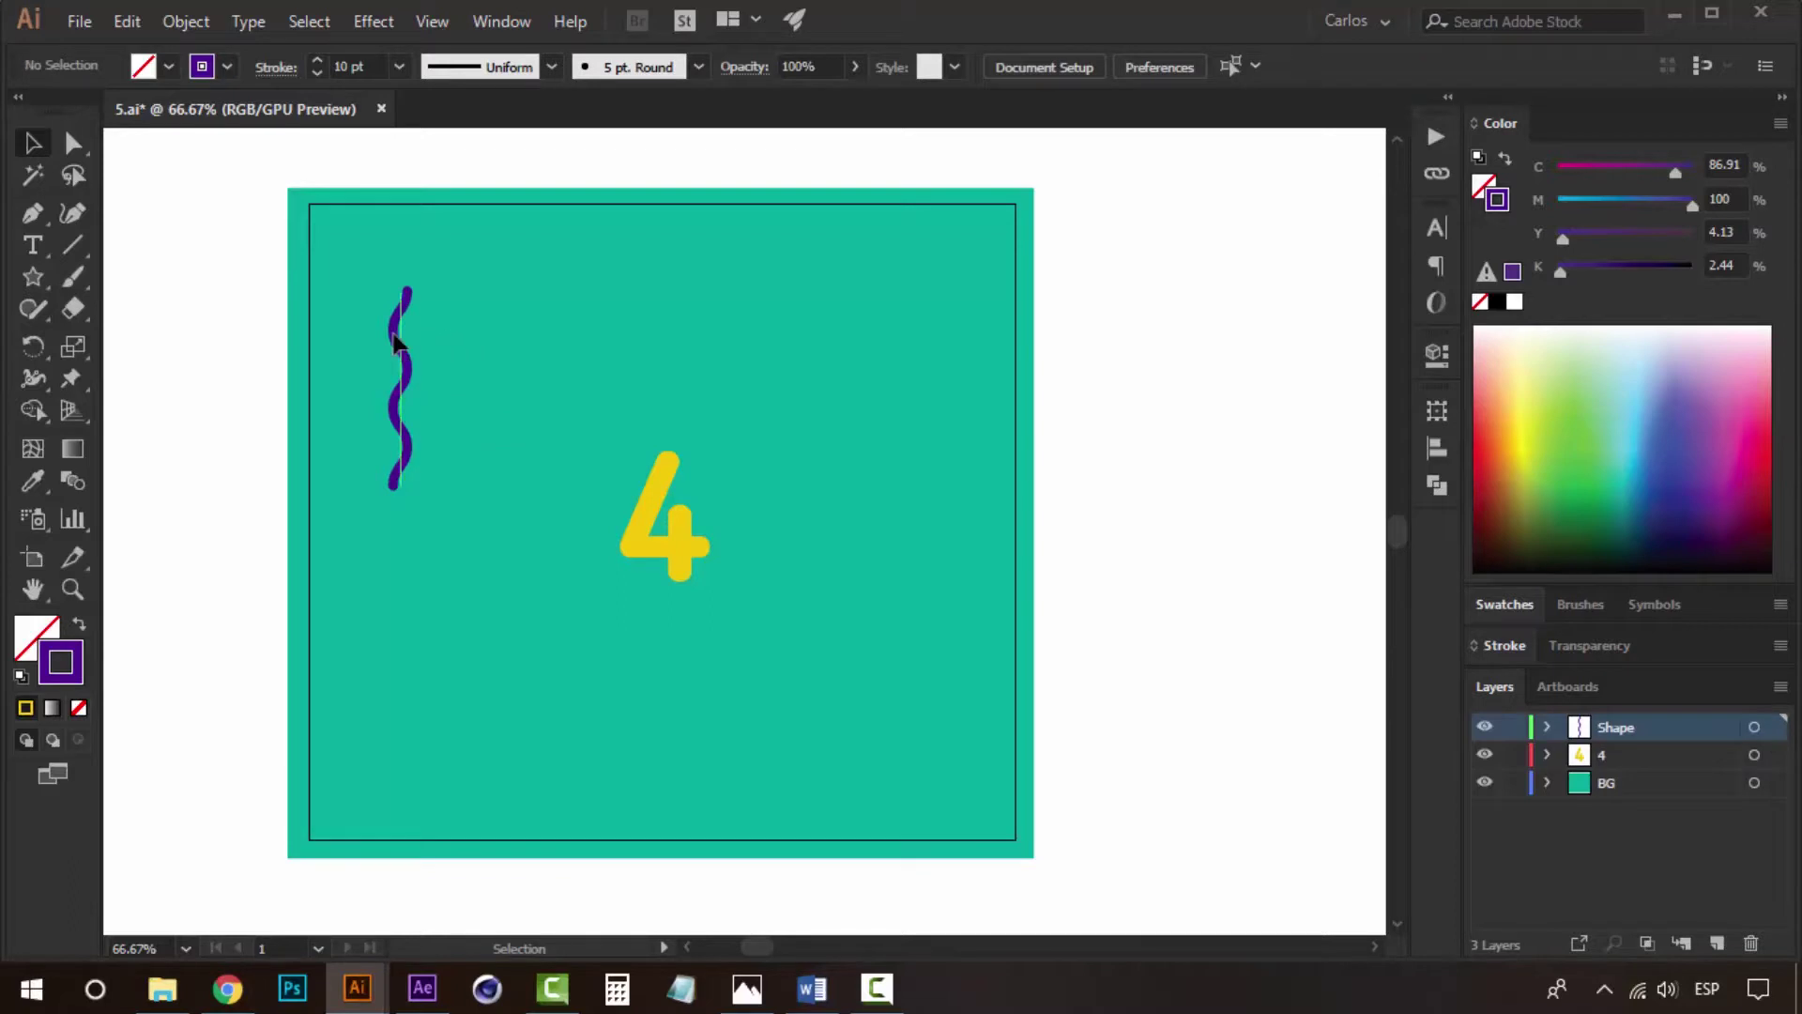
left_click(203, 20)
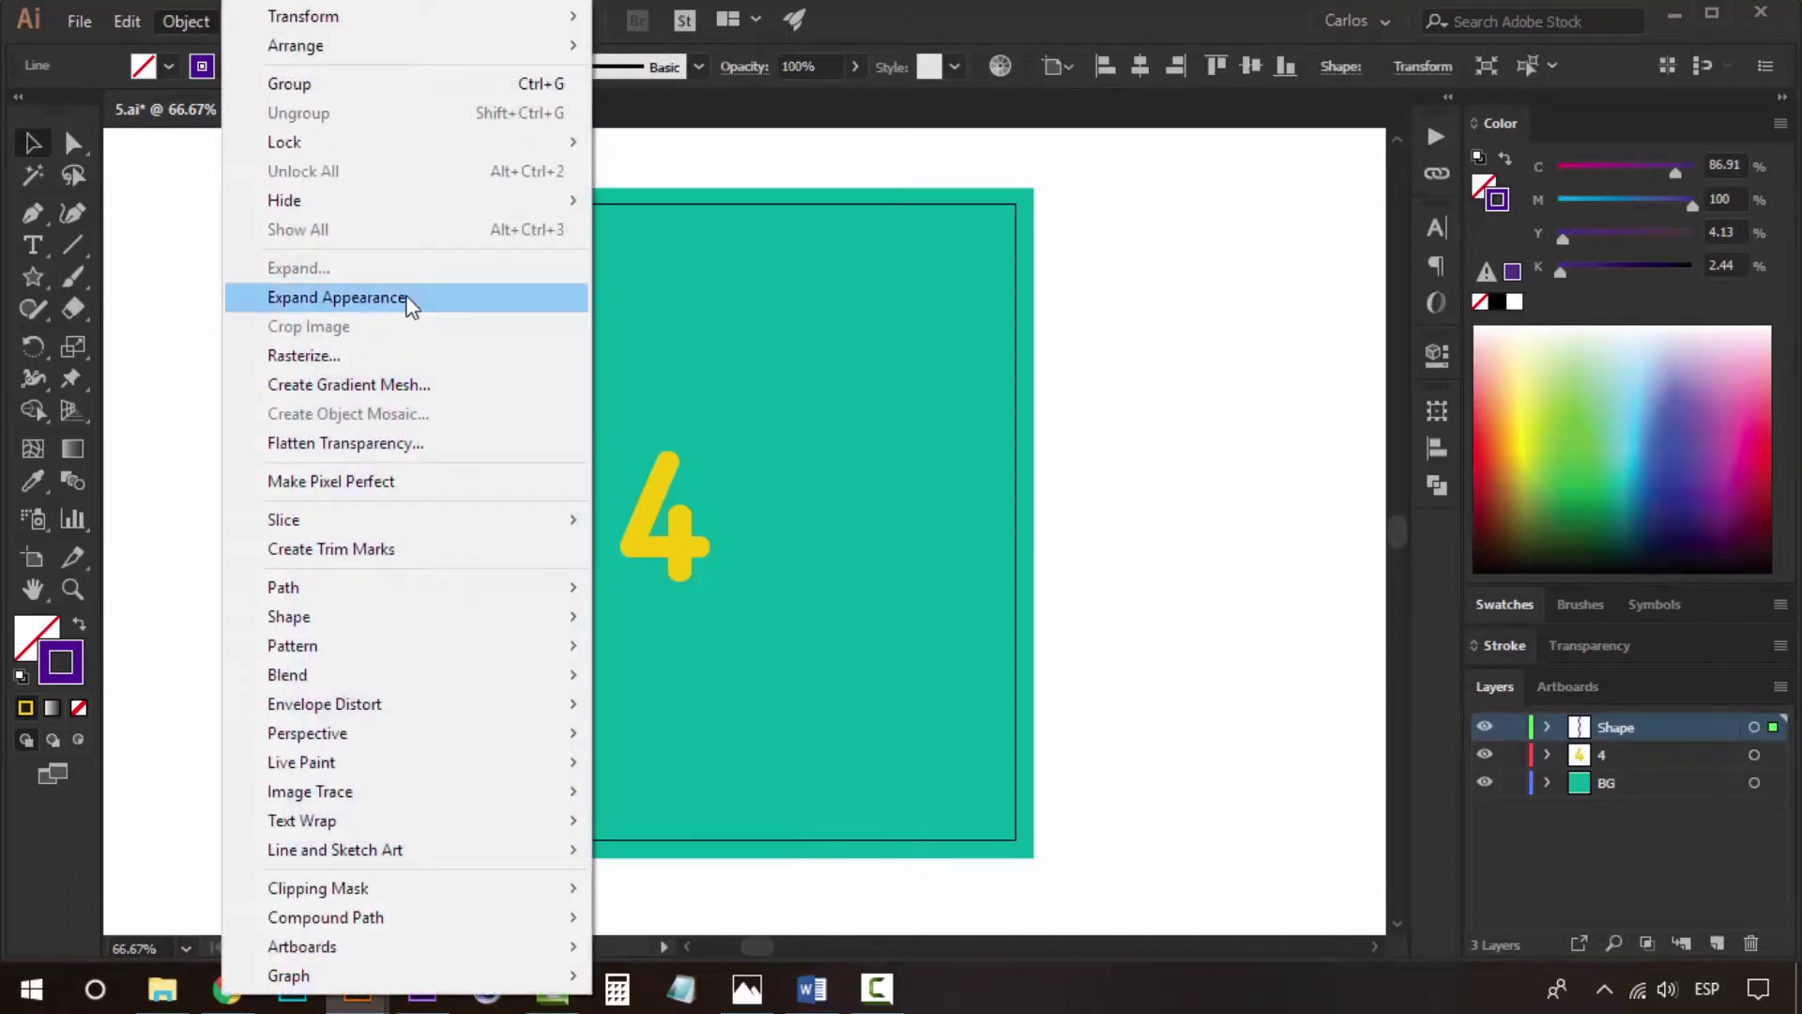
Expand the wave's Zig Zag appearance into a plain path and zoom in to check its anchors.
left_click(410, 296)
scroll(777, 463, "up", 1)
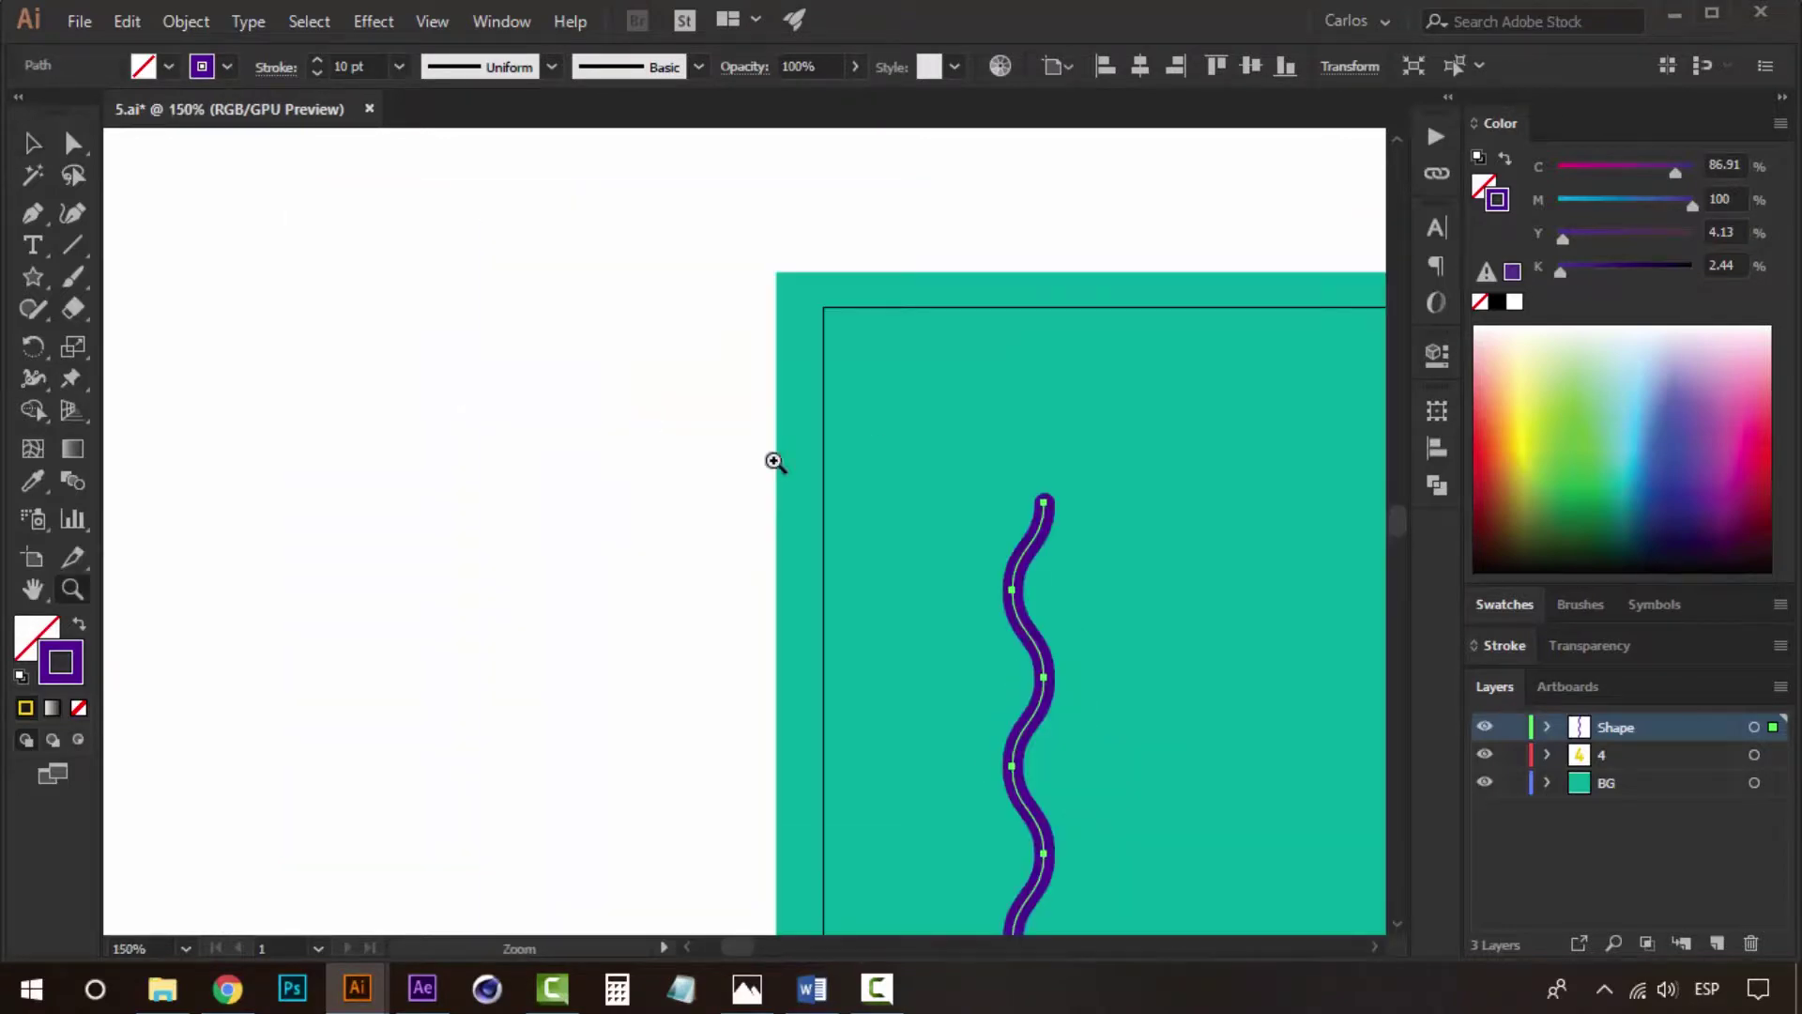
scroll(1051, 631, "up", 2)
left_click_drag(1051, 631, 580, 291)
left_click_drag(559, 169, 575, 230)
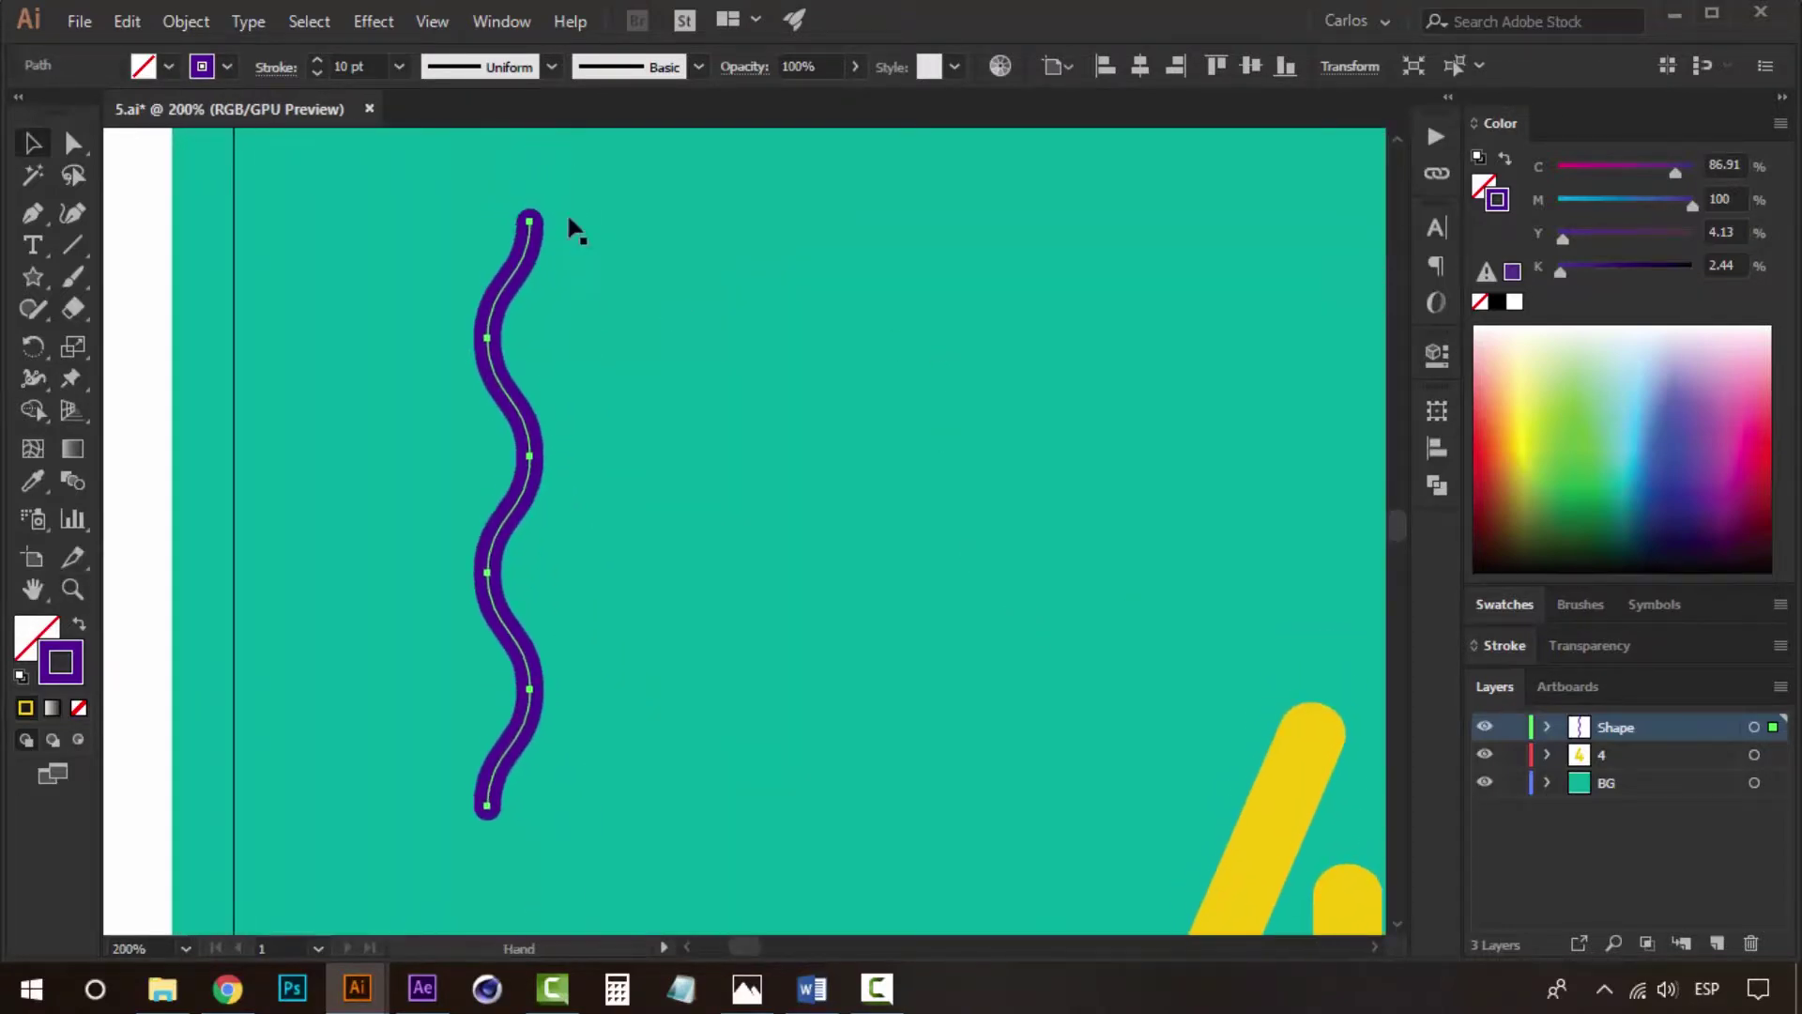
scroll(752, 592, "down", 2)
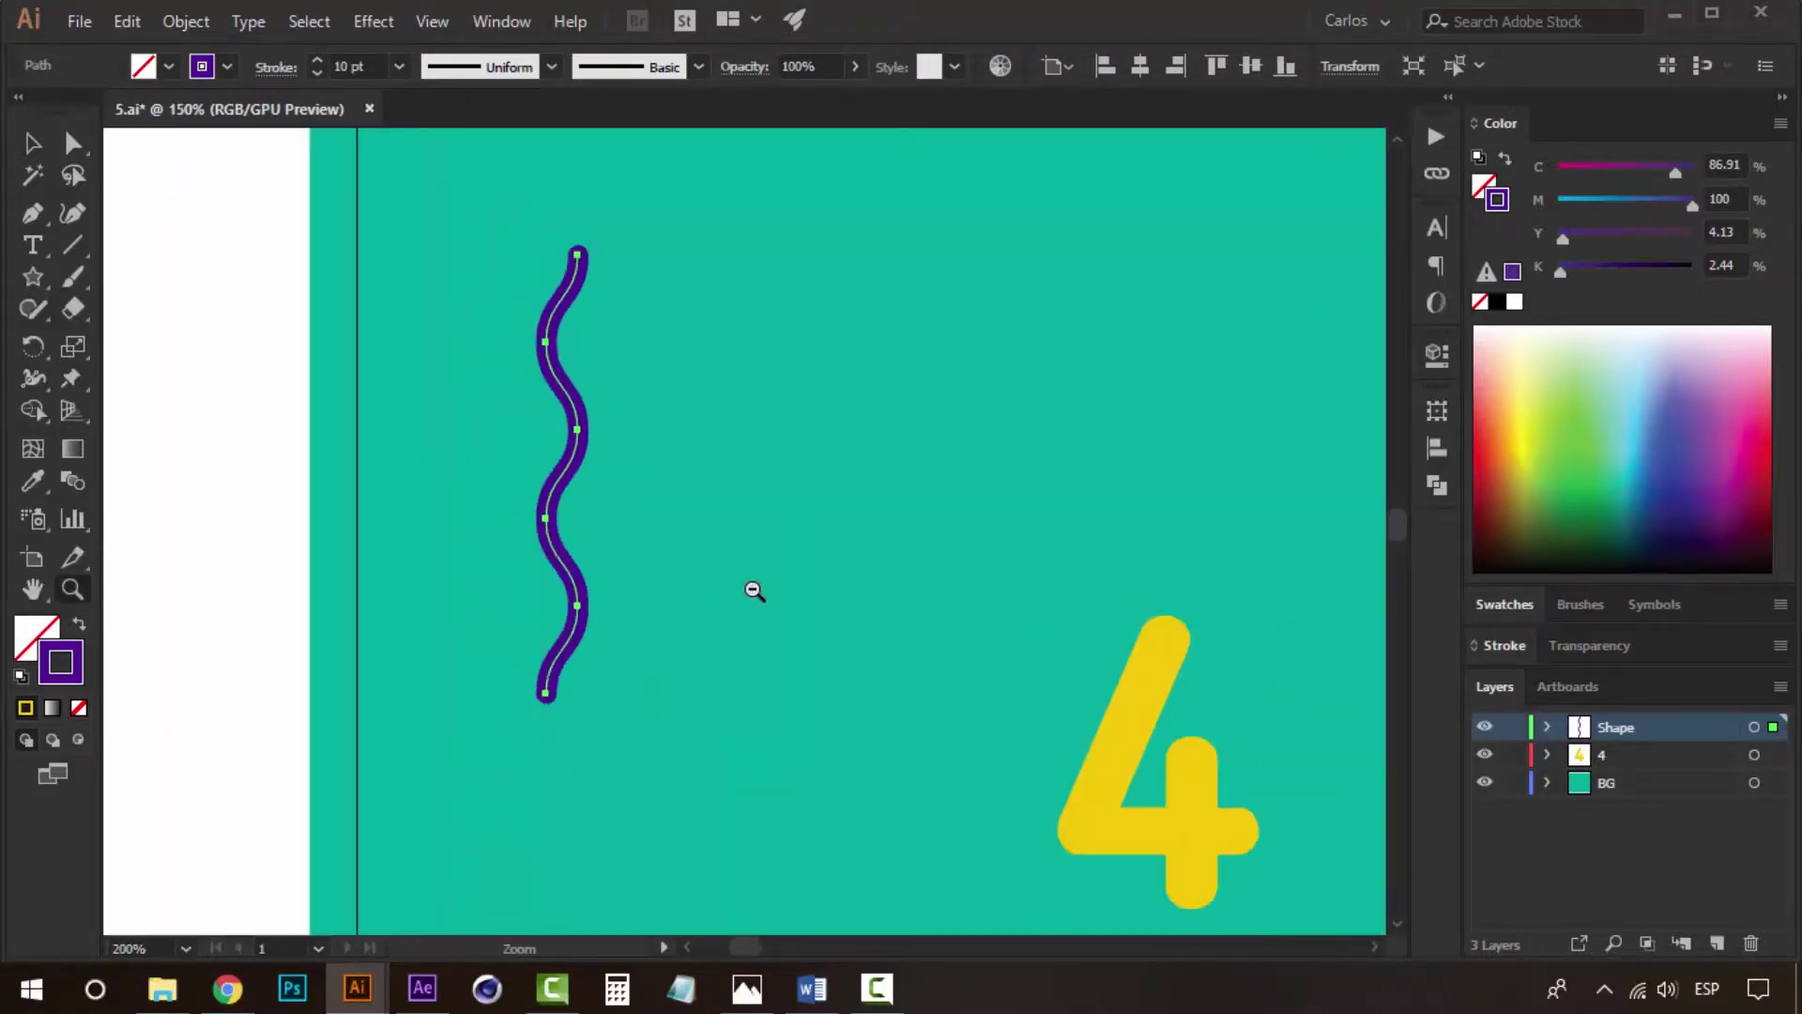
scroll(752, 591, "down", 1)
scroll(752, 592, "down", 1)
left_click(1192, 544)
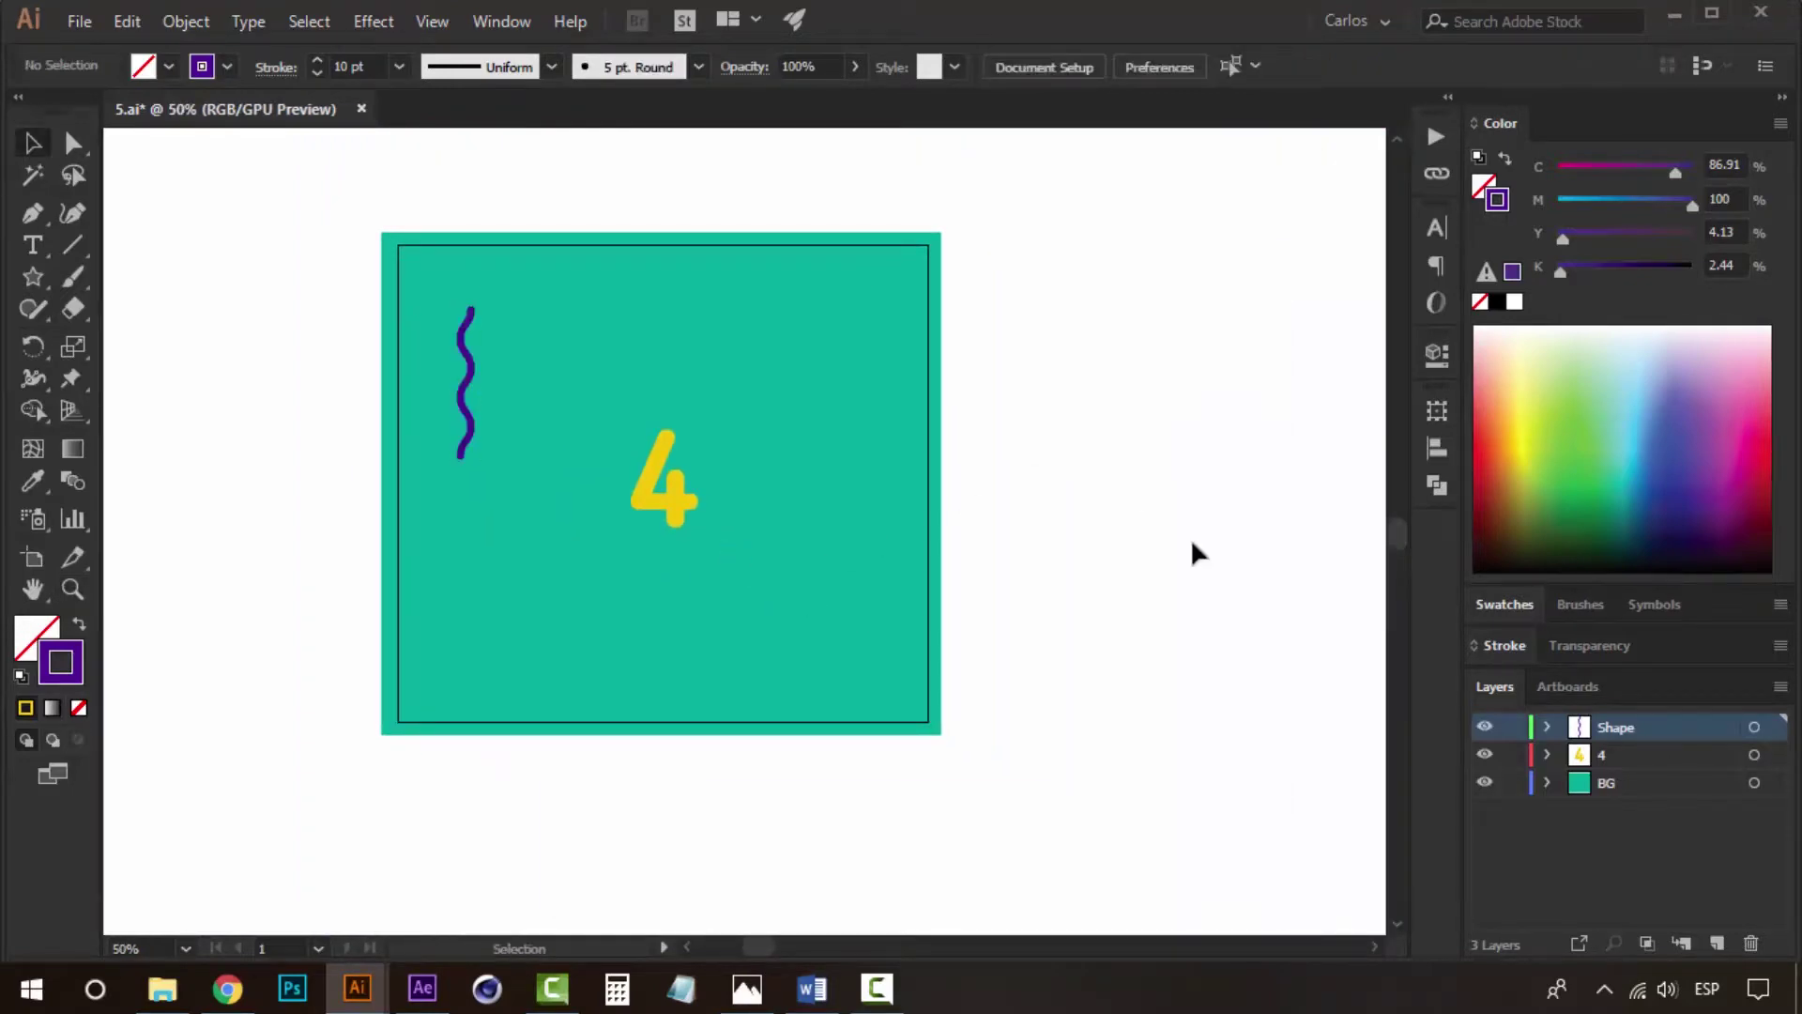
Save the card as 4.ai with default Illustrator options.
key("ctrl+shift+s")
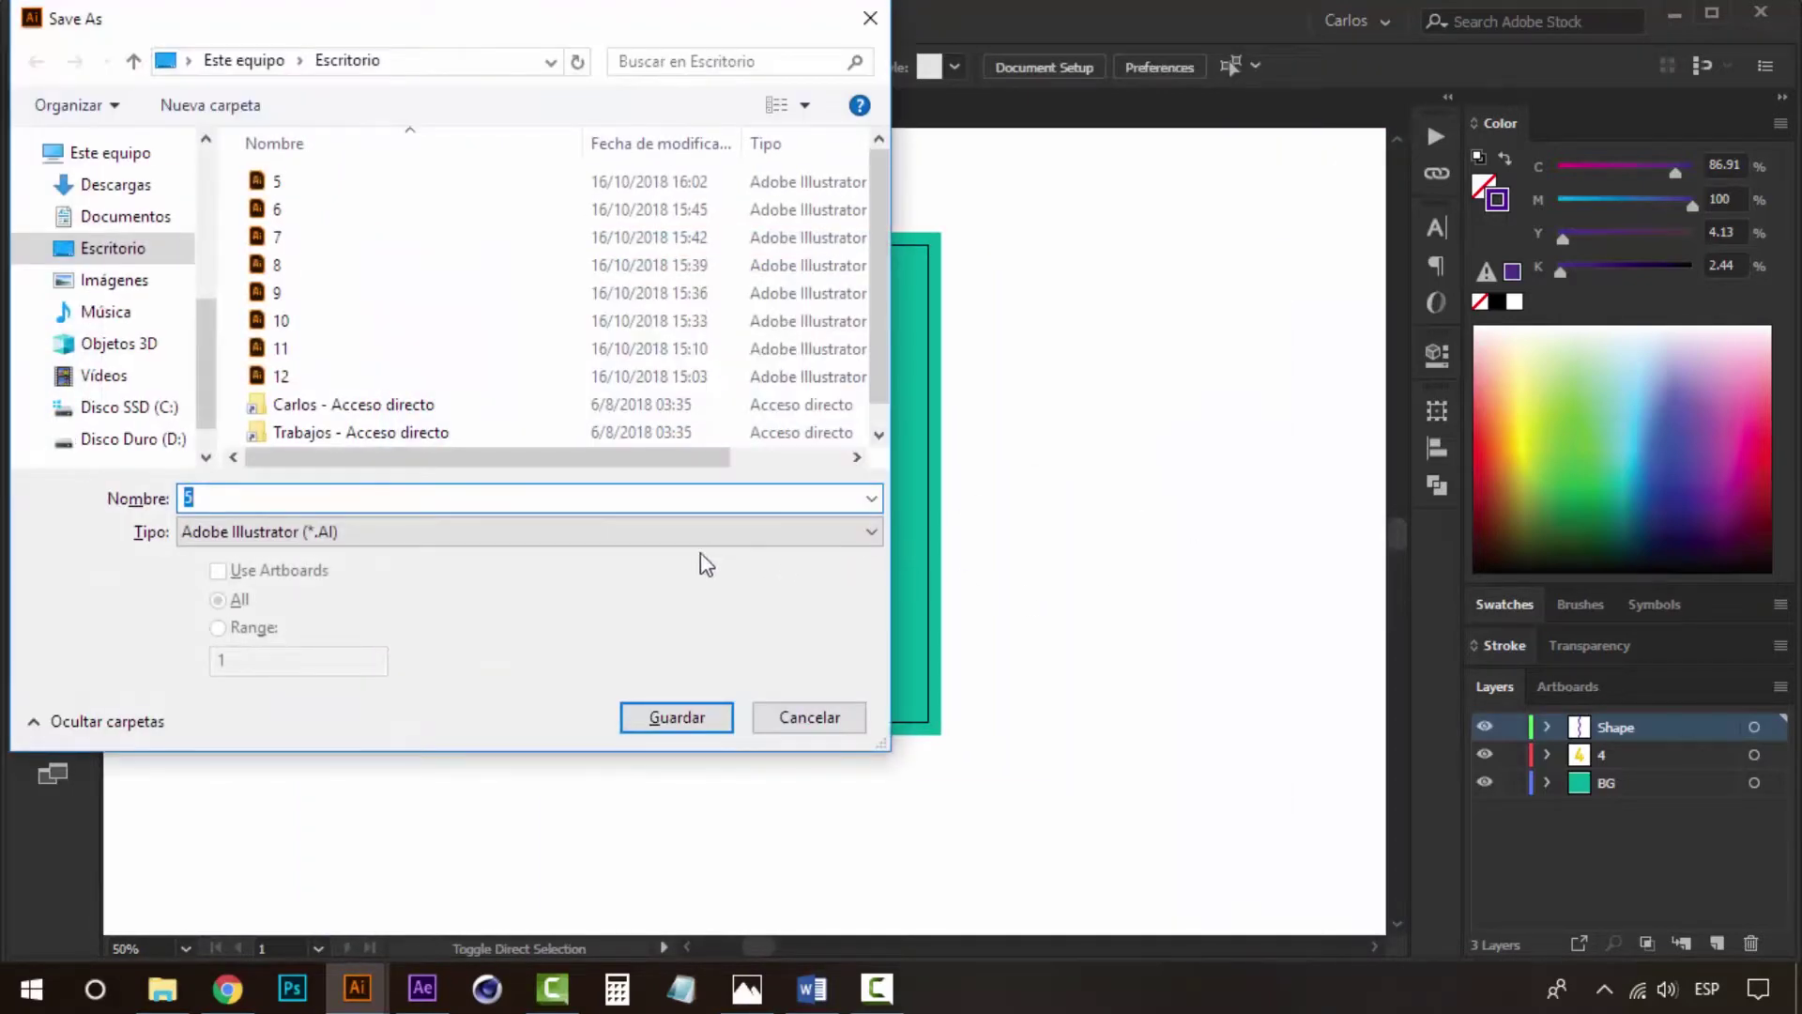
type("4")
left_click(690, 725)
left_click(967, 823)
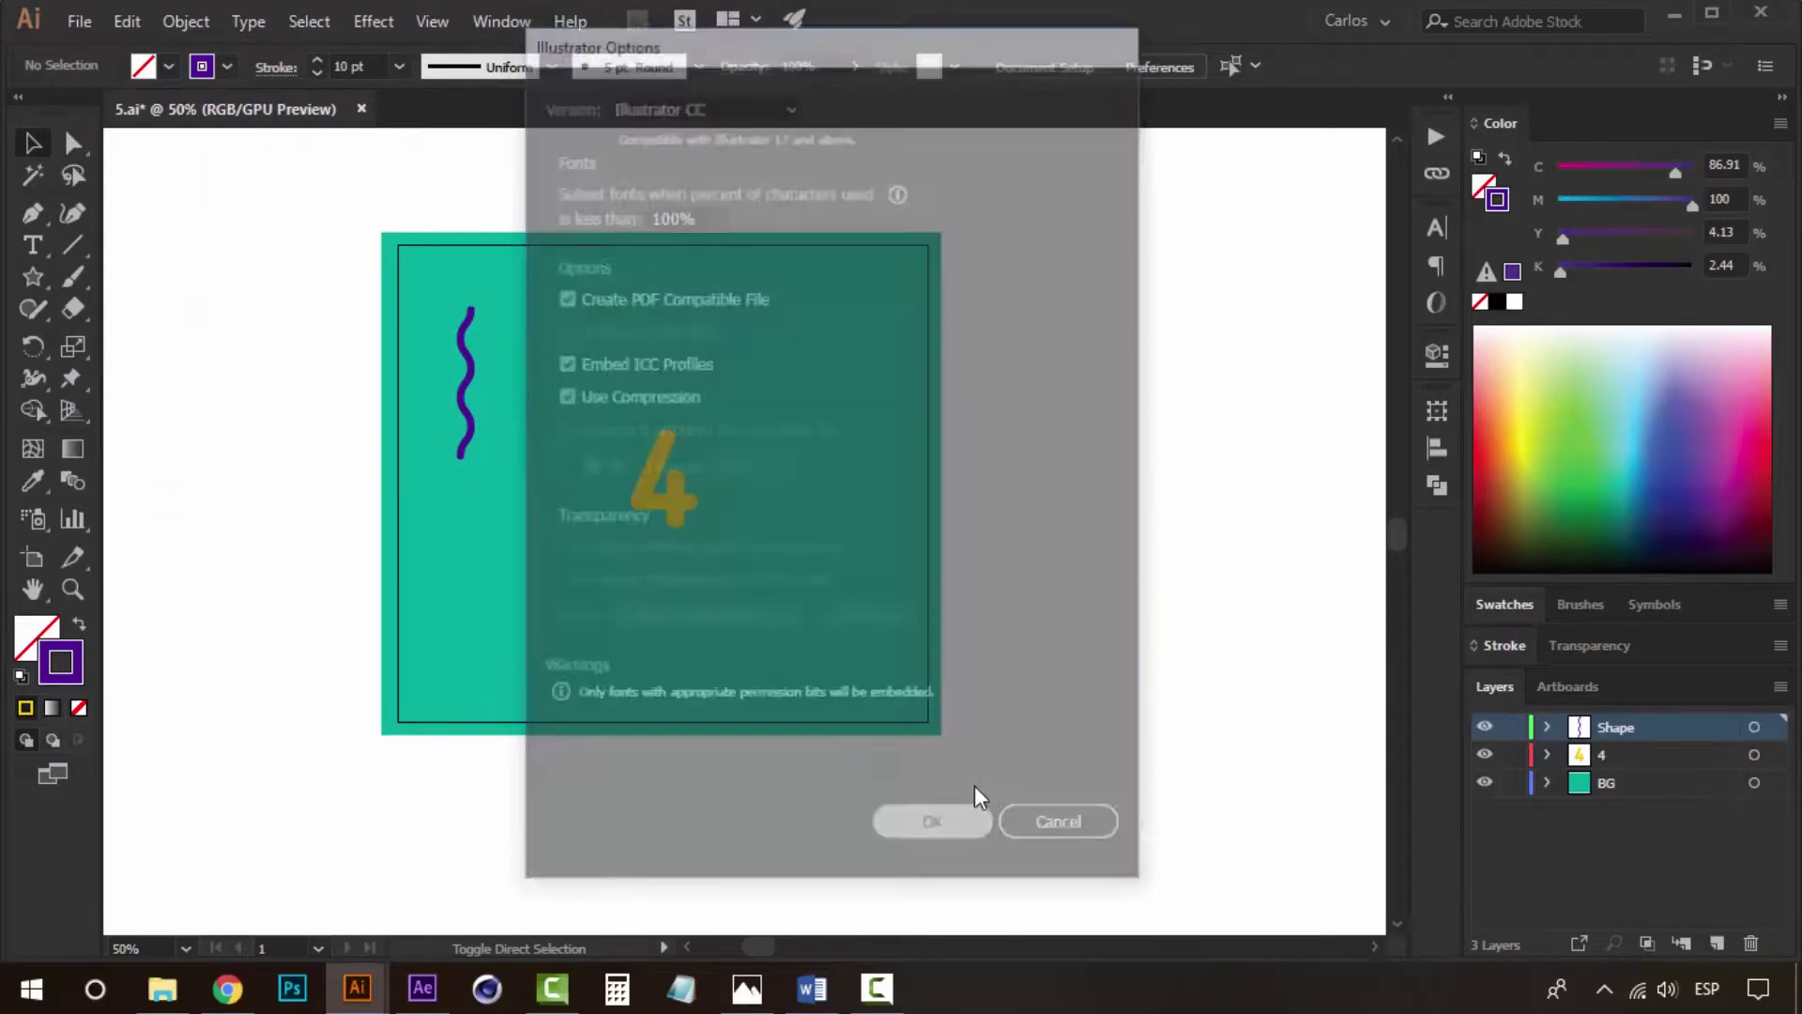
Delete the Shape layer together with the purple wave.
left_click_drag(1085, 488, 1100, 556)
left_click(484, 472)
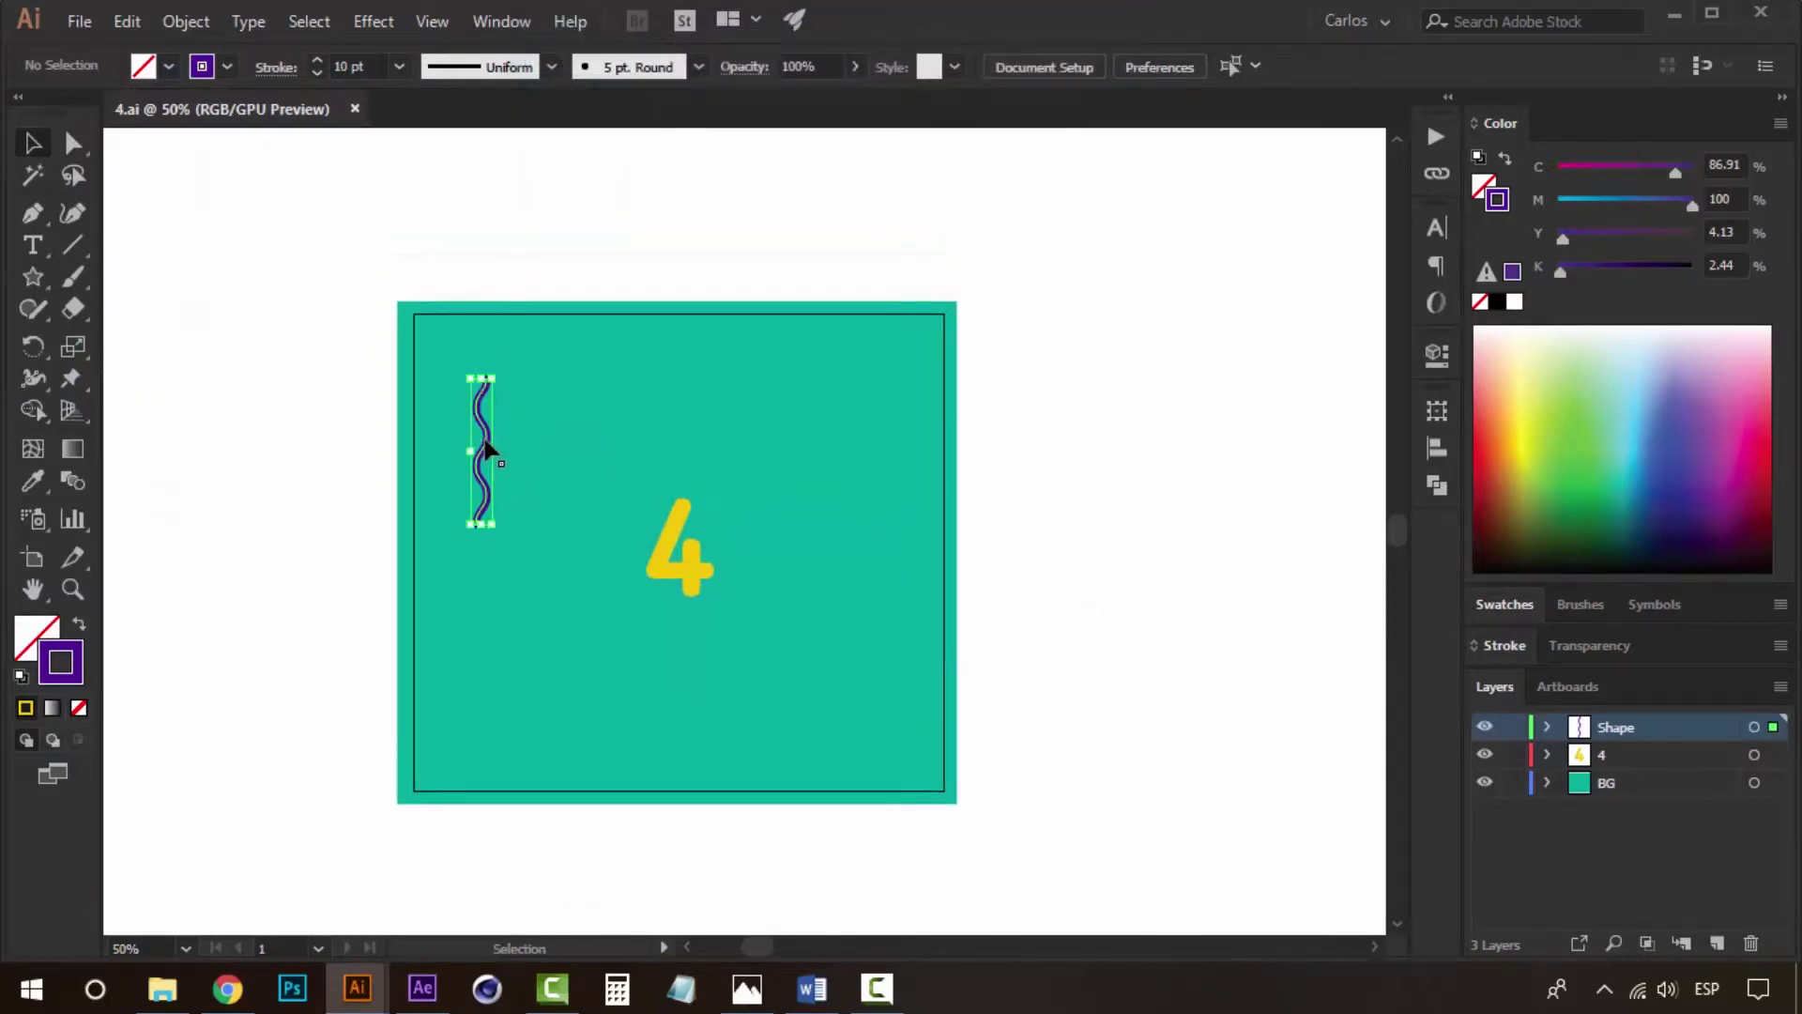
left_click(1752, 944)
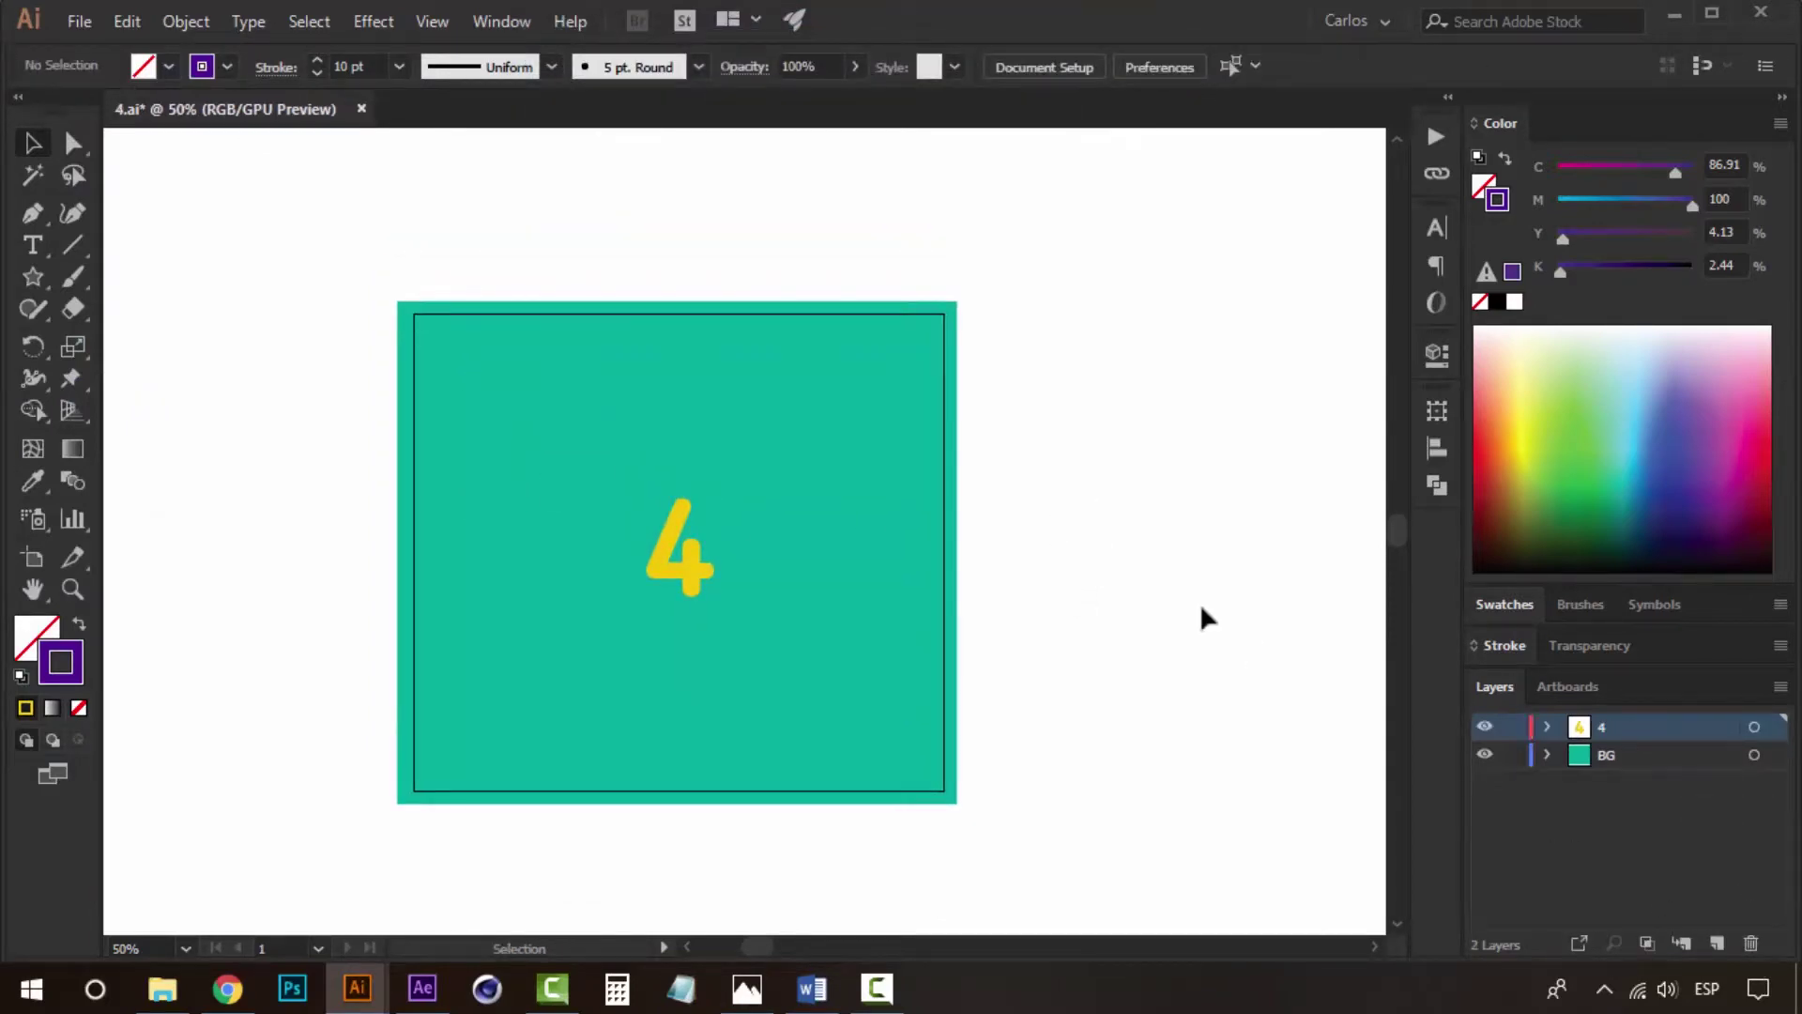
double_click(662, 552)
Change the number to 3 and fill the background rectangle yellow.
type("3")
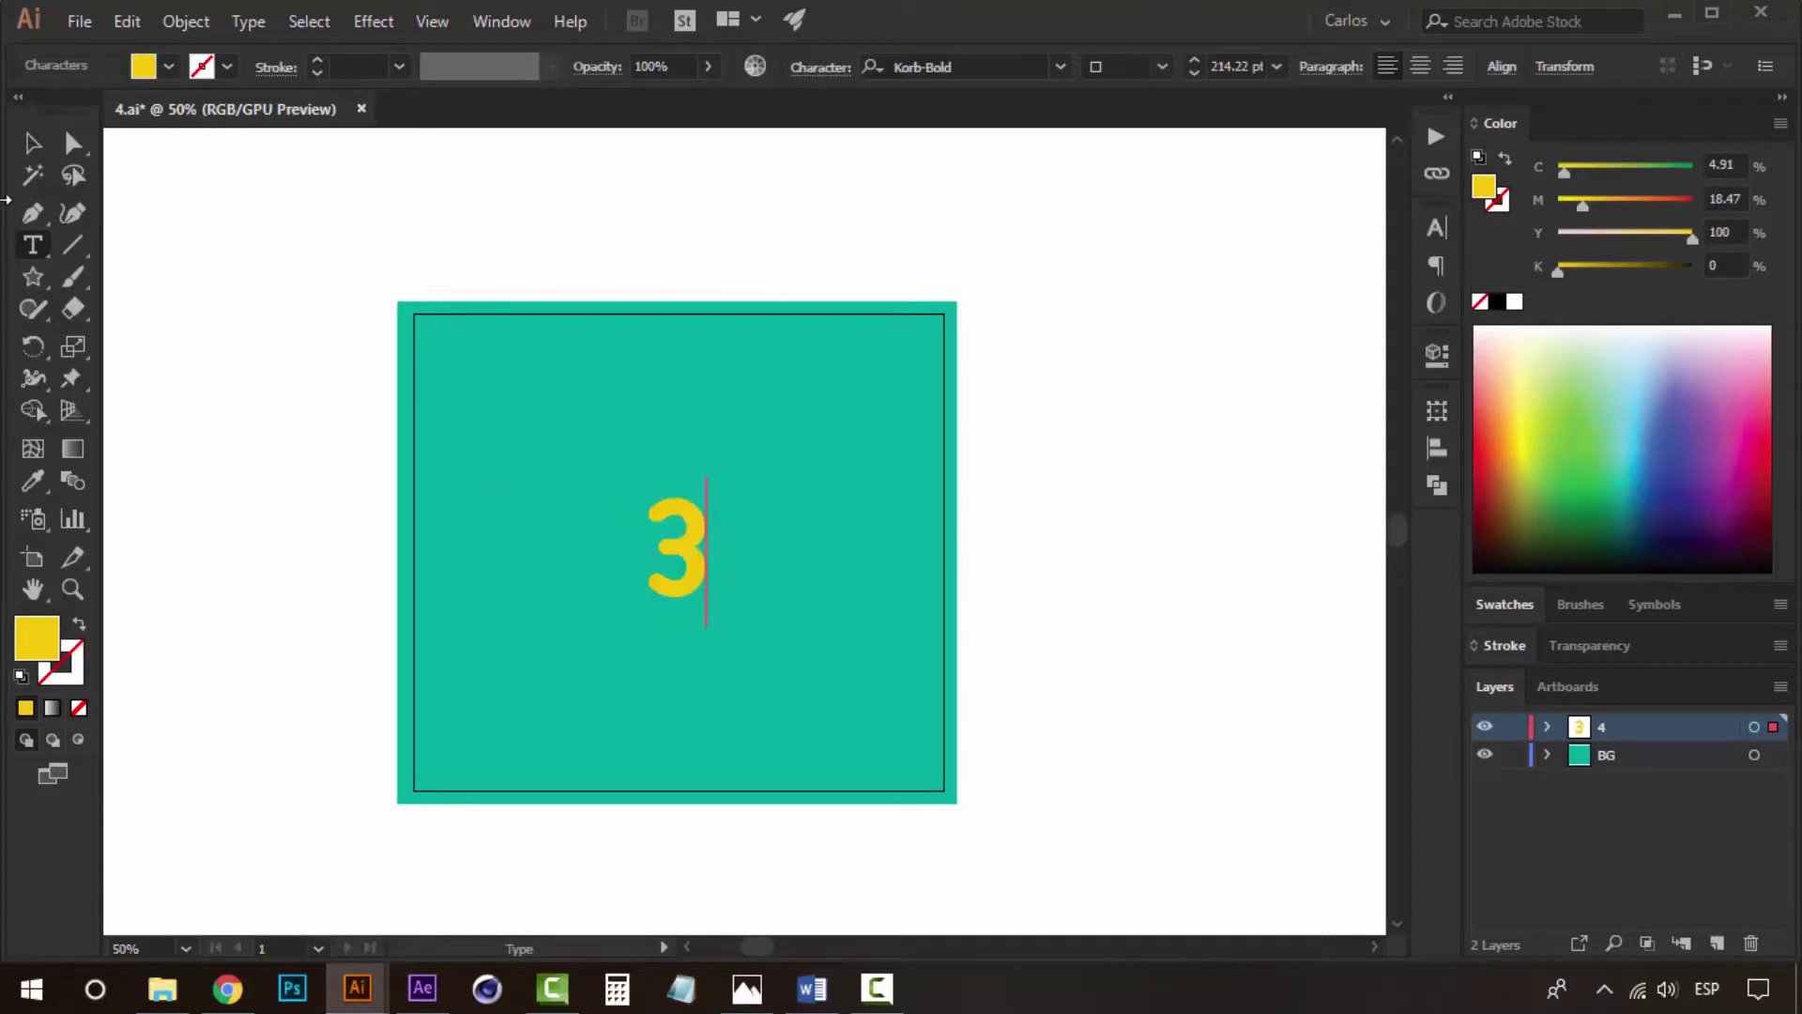
left_click(32, 143)
left_click(282, 385)
left_click(567, 406)
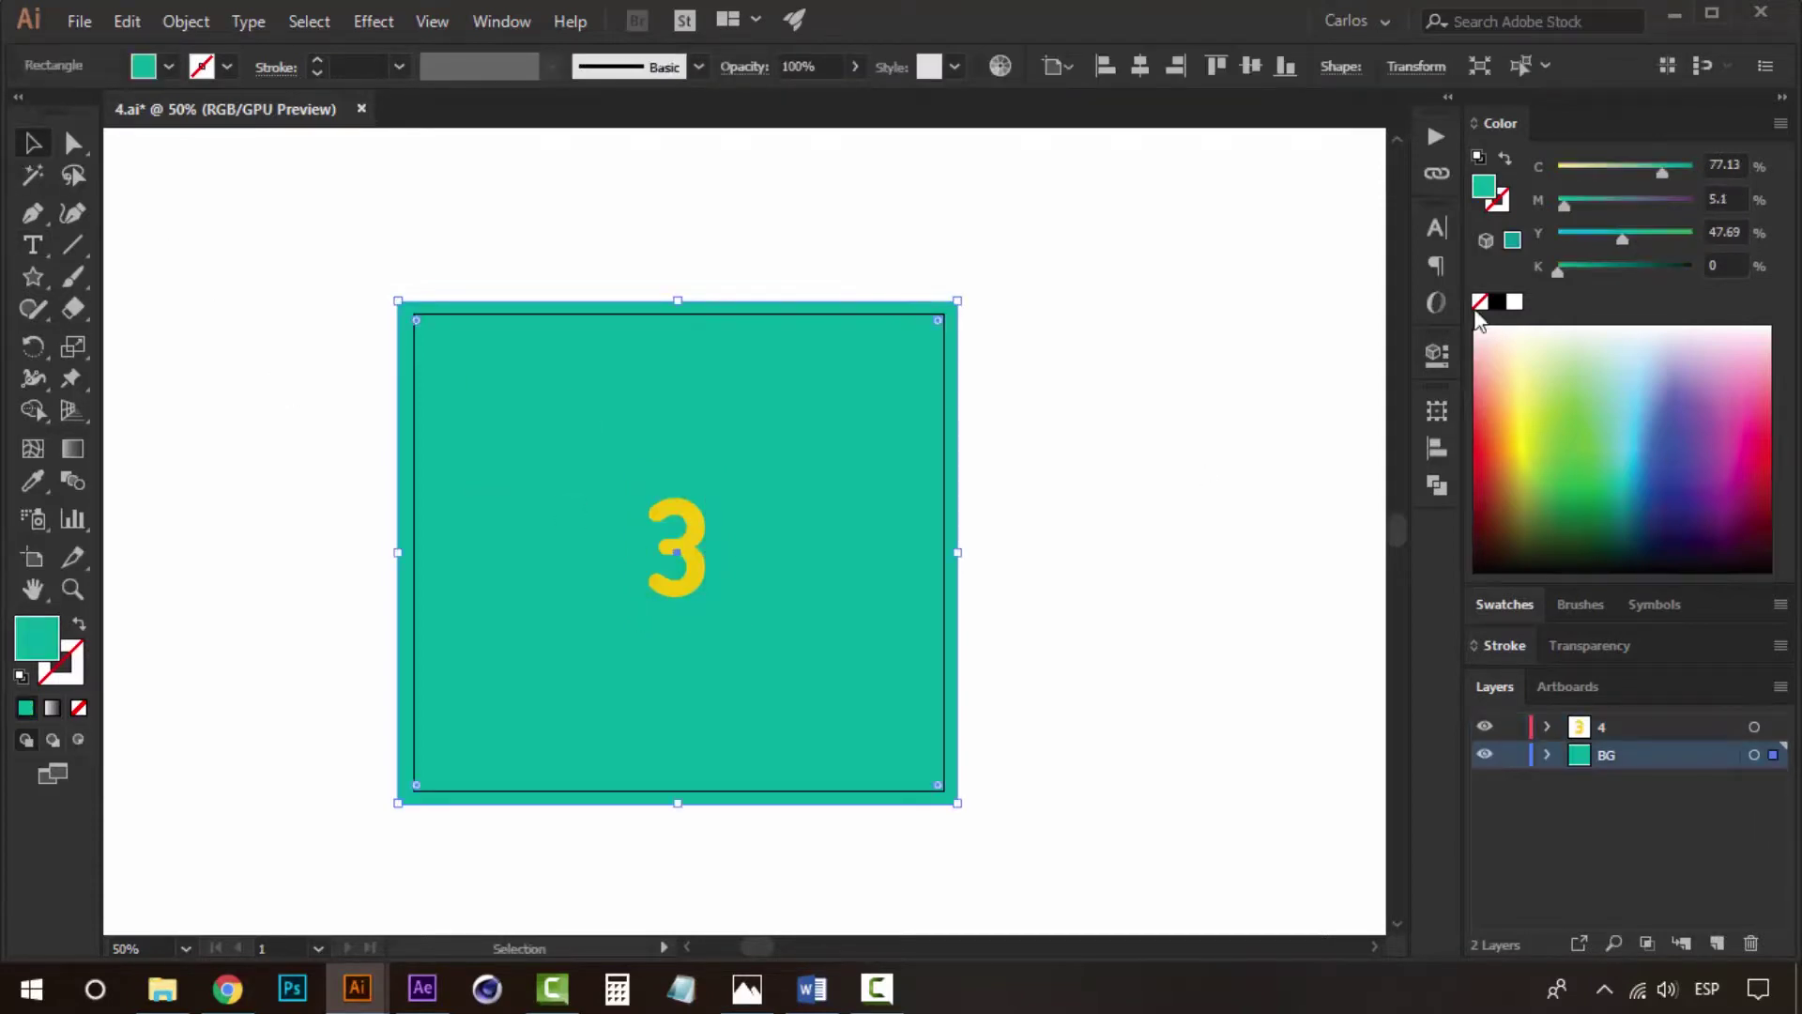
left_click(1531, 604)
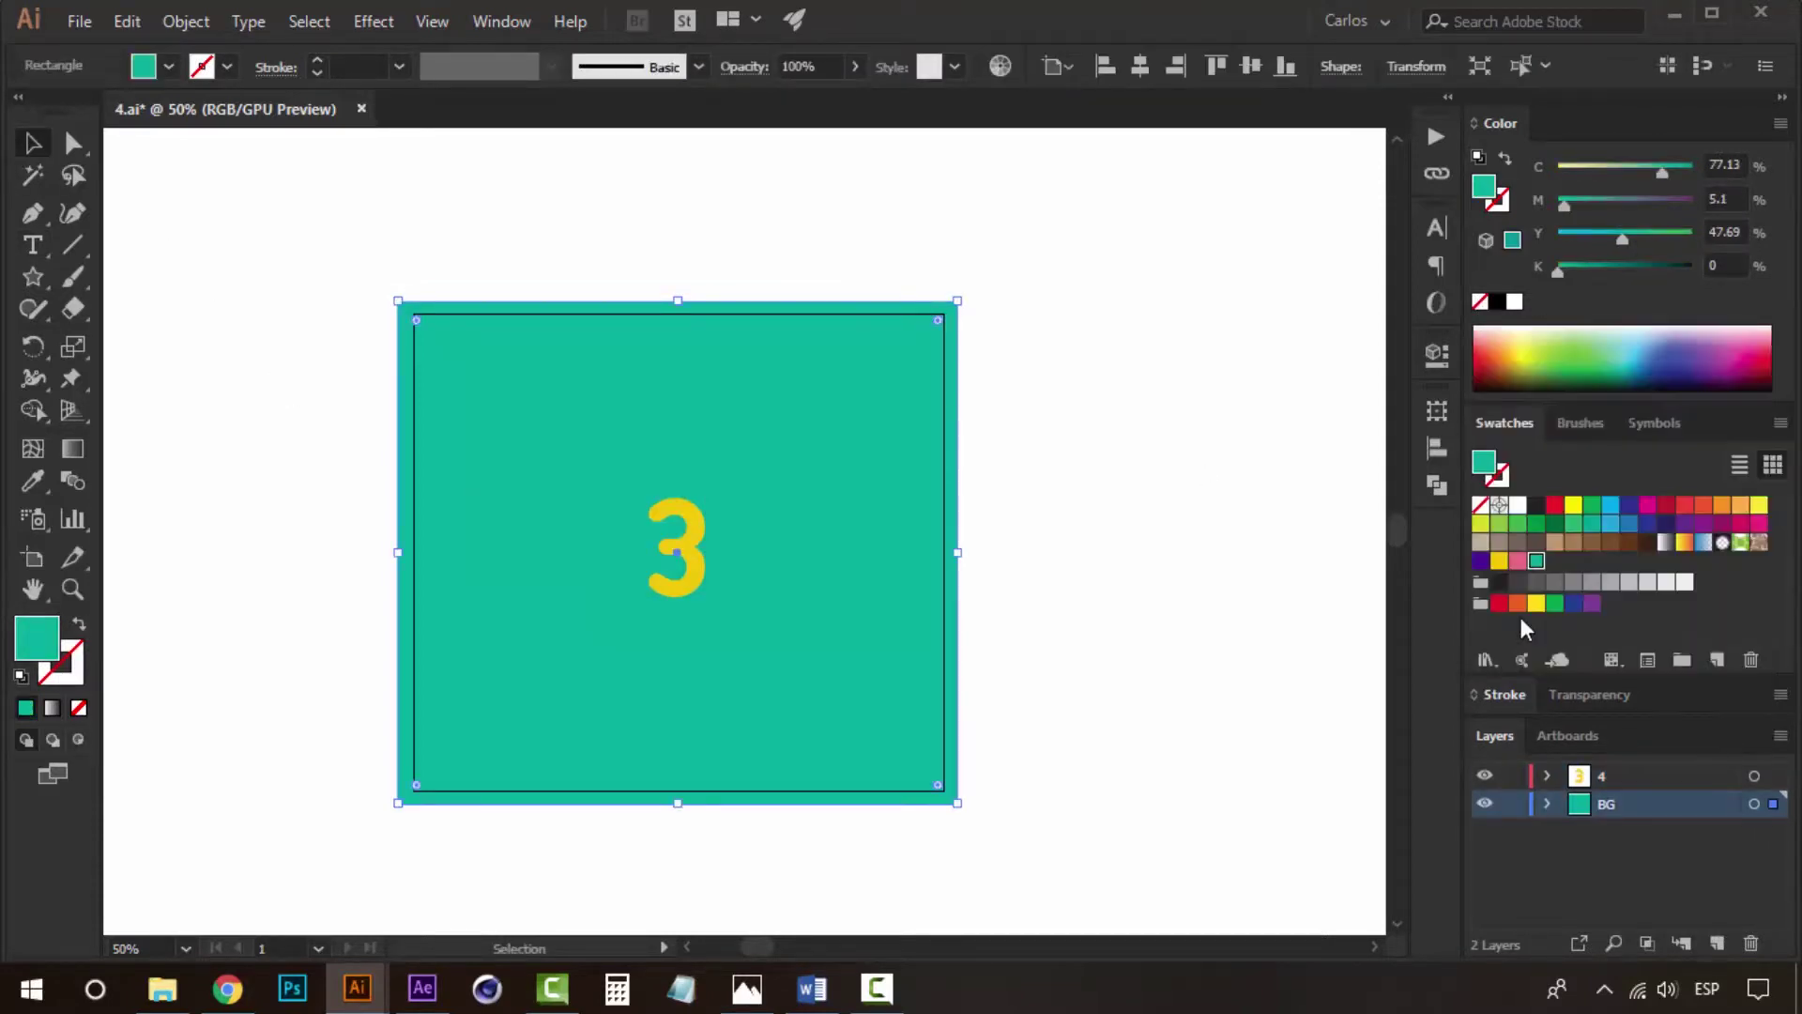
left_click(1500, 560)
left_click(1125, 540)
Colour the number 3 pink.
left_click(697, 531)
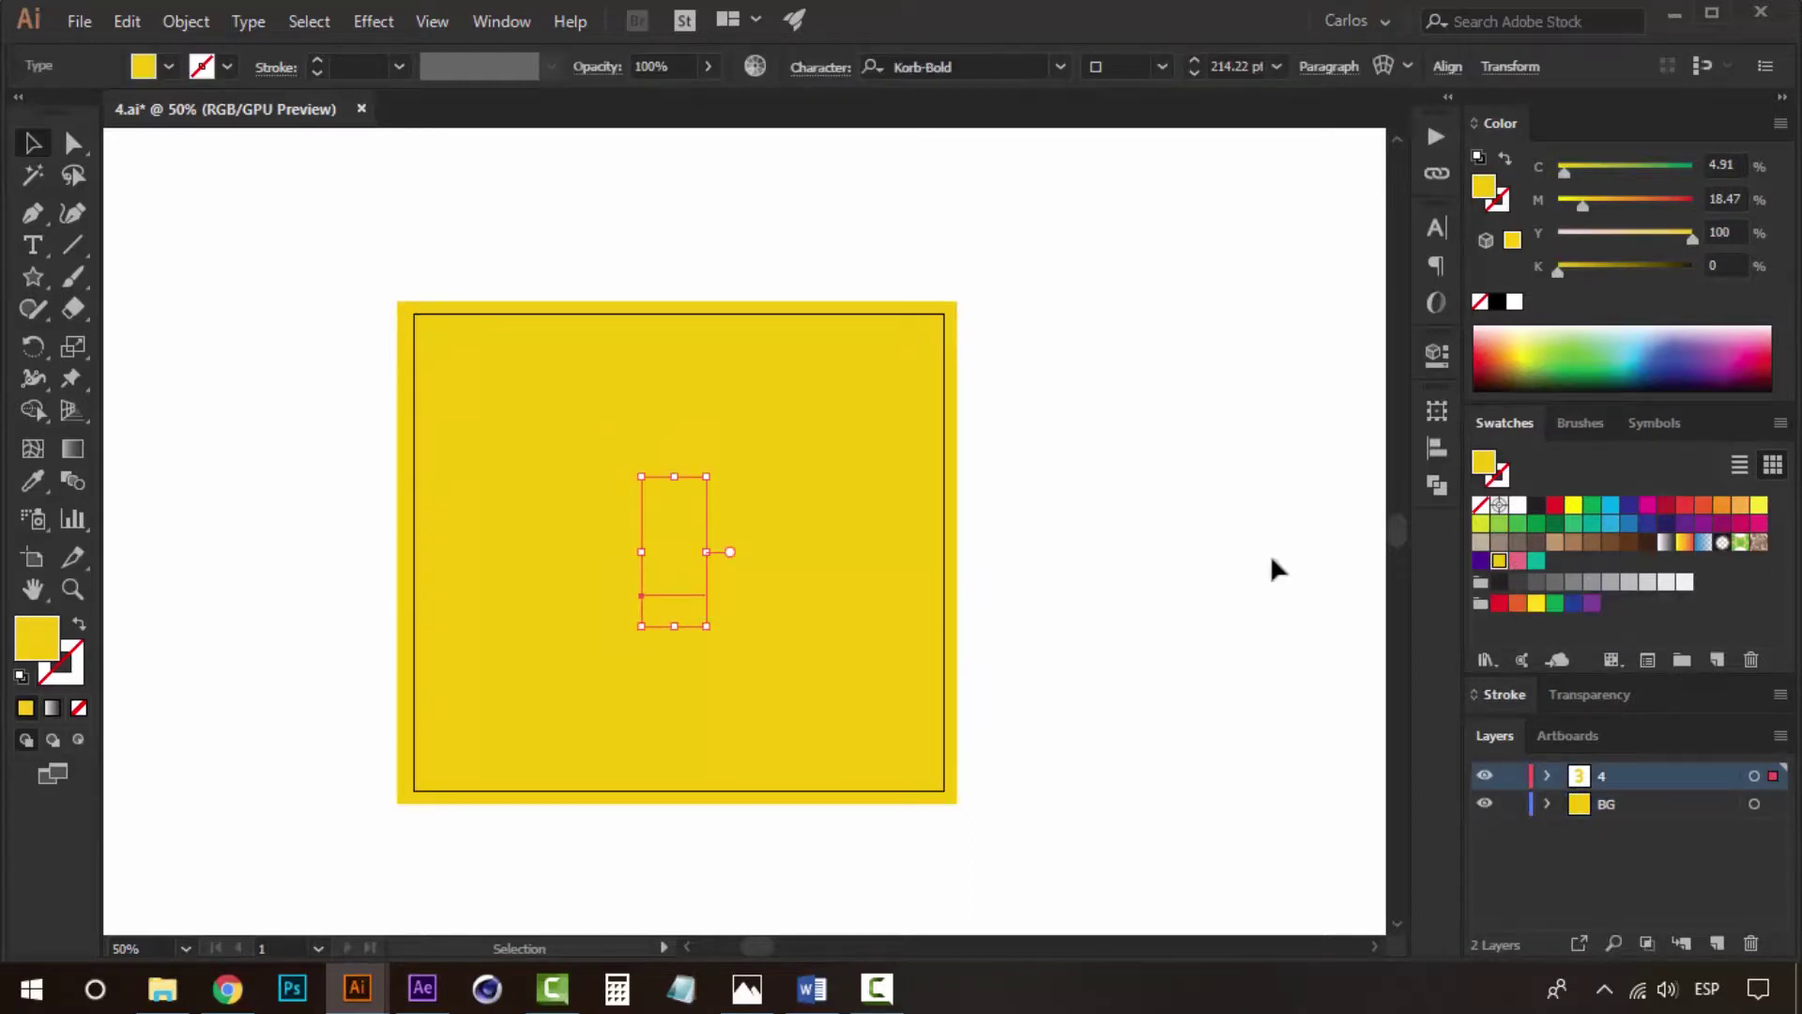
left_click(1086, 606)
left_click(711, 556)
left_click(1518, 560)
left_click(1174, 492)
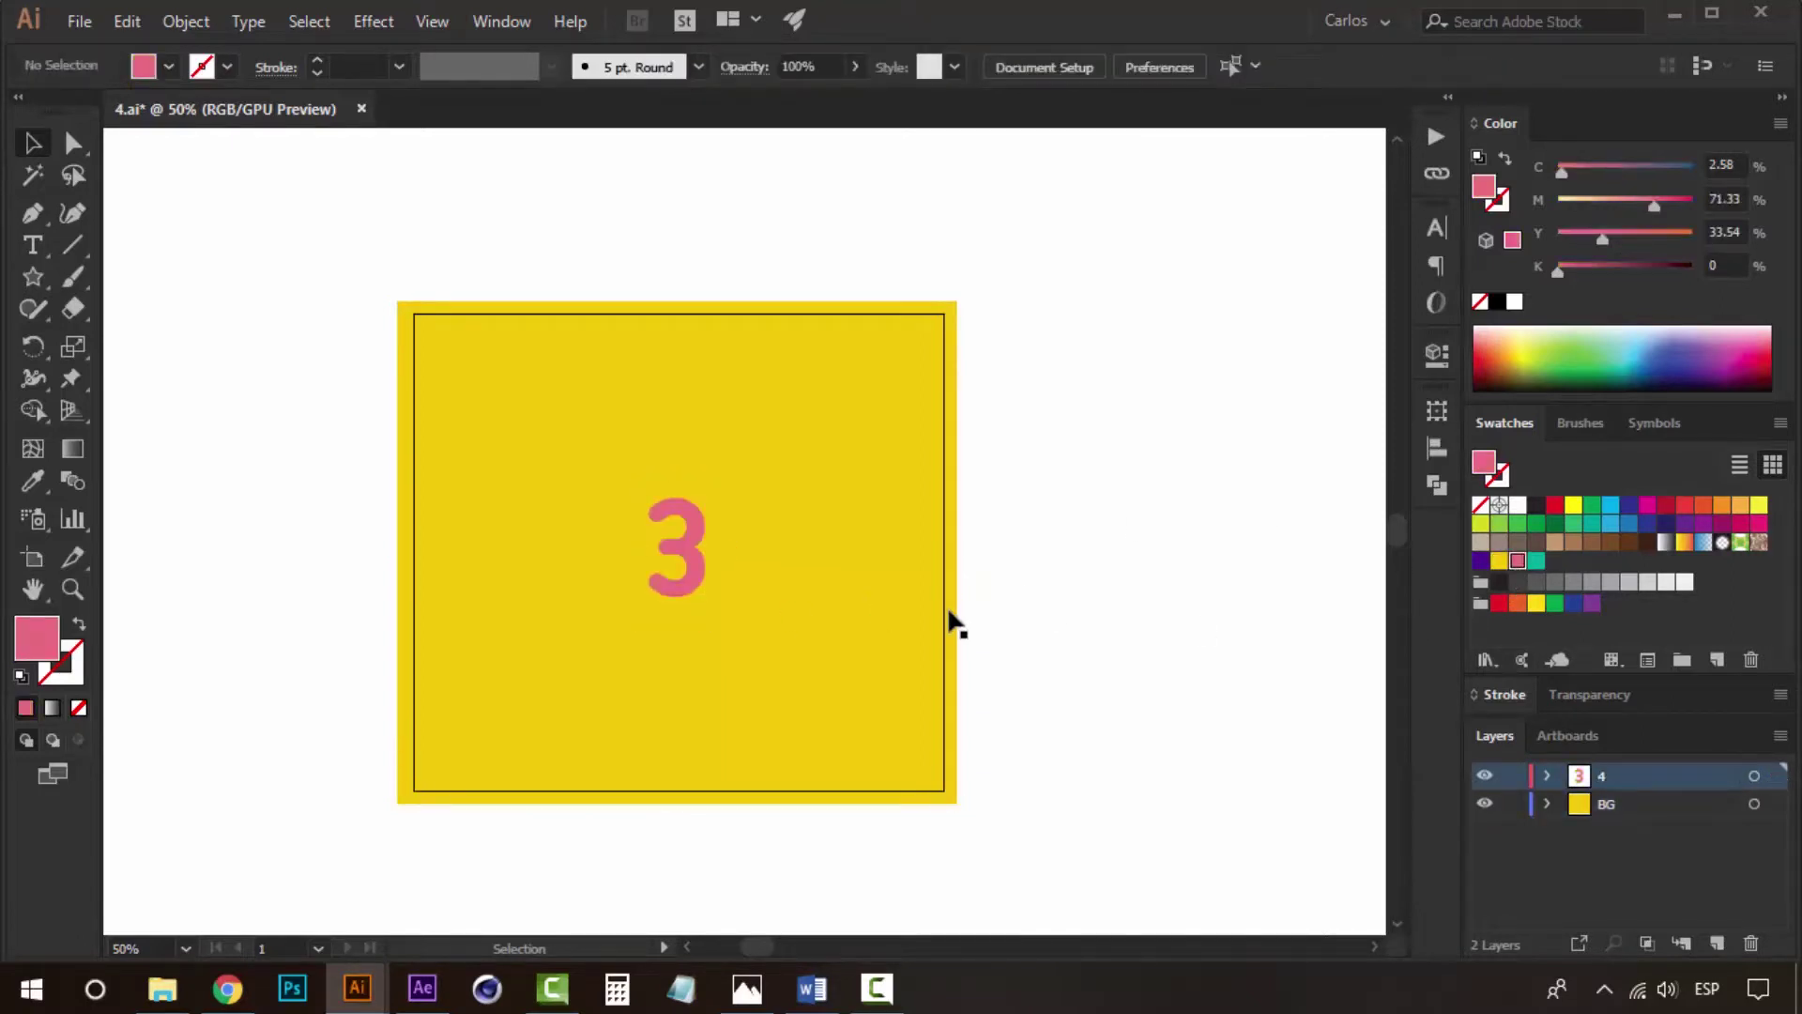
Rename the top layer to 3 and zoom in on the artboard.
double_click(1599, 776)
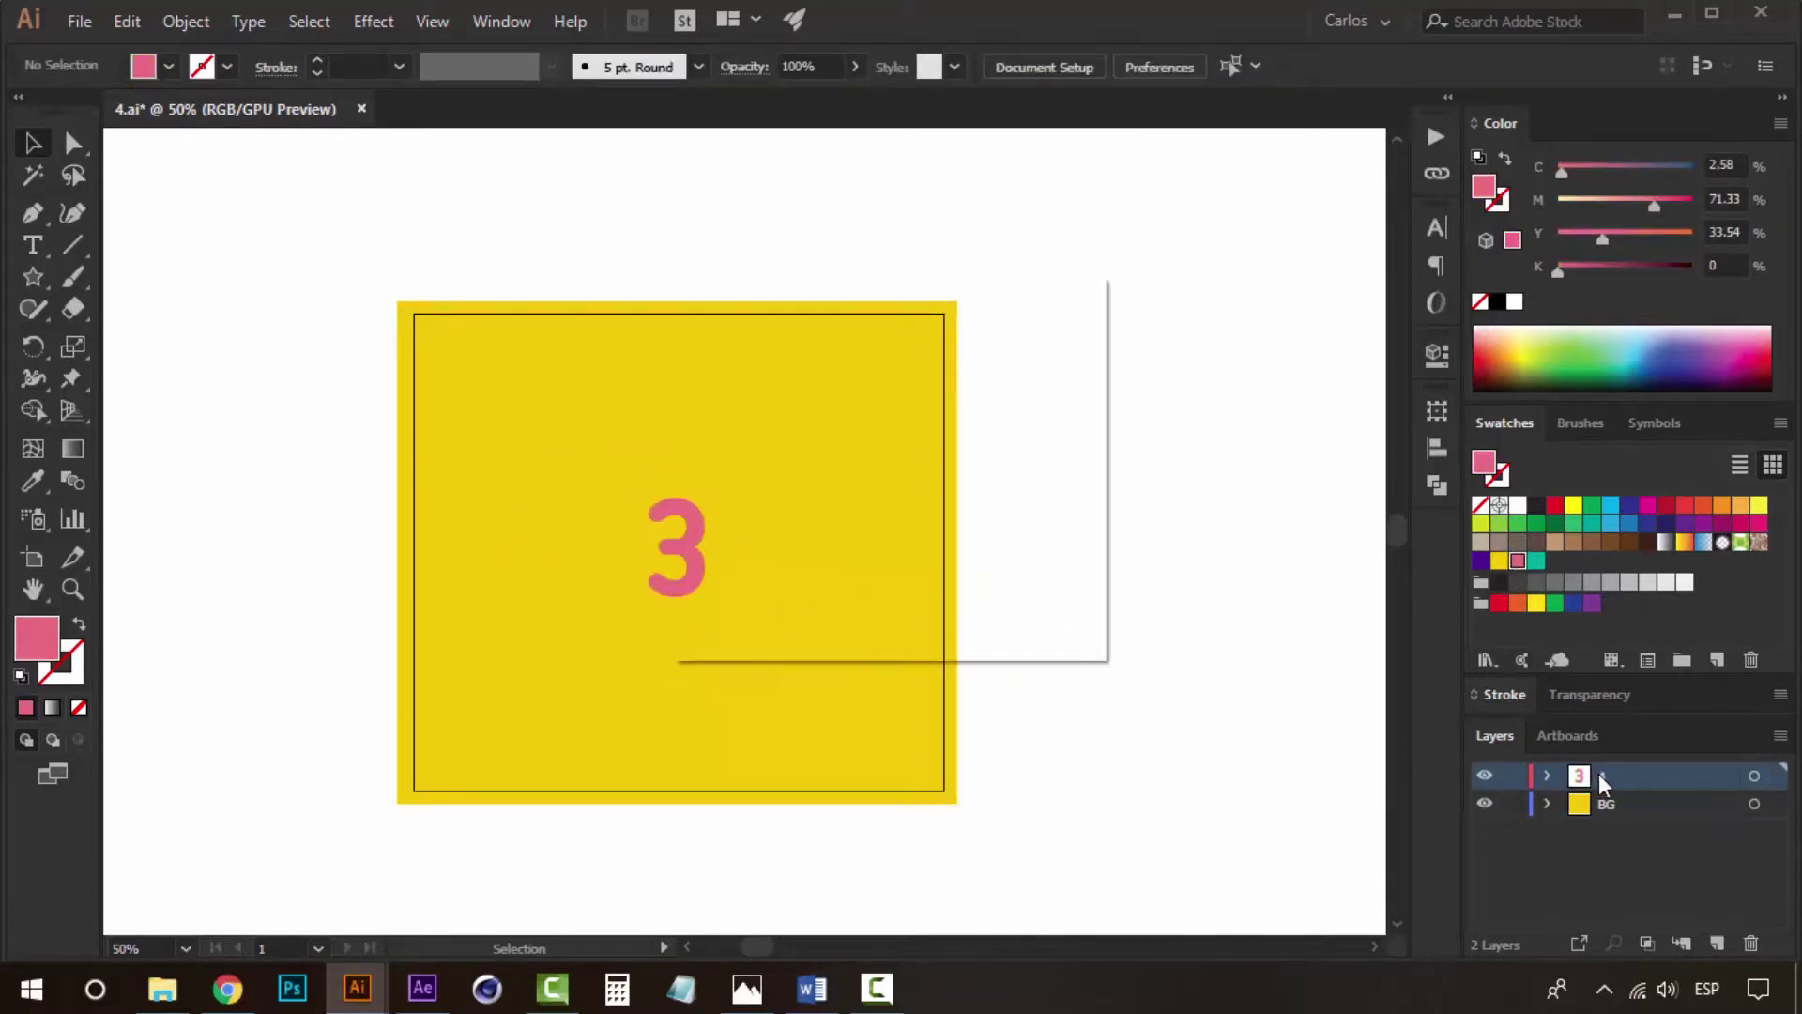
type("3")
left_click(879, 590)
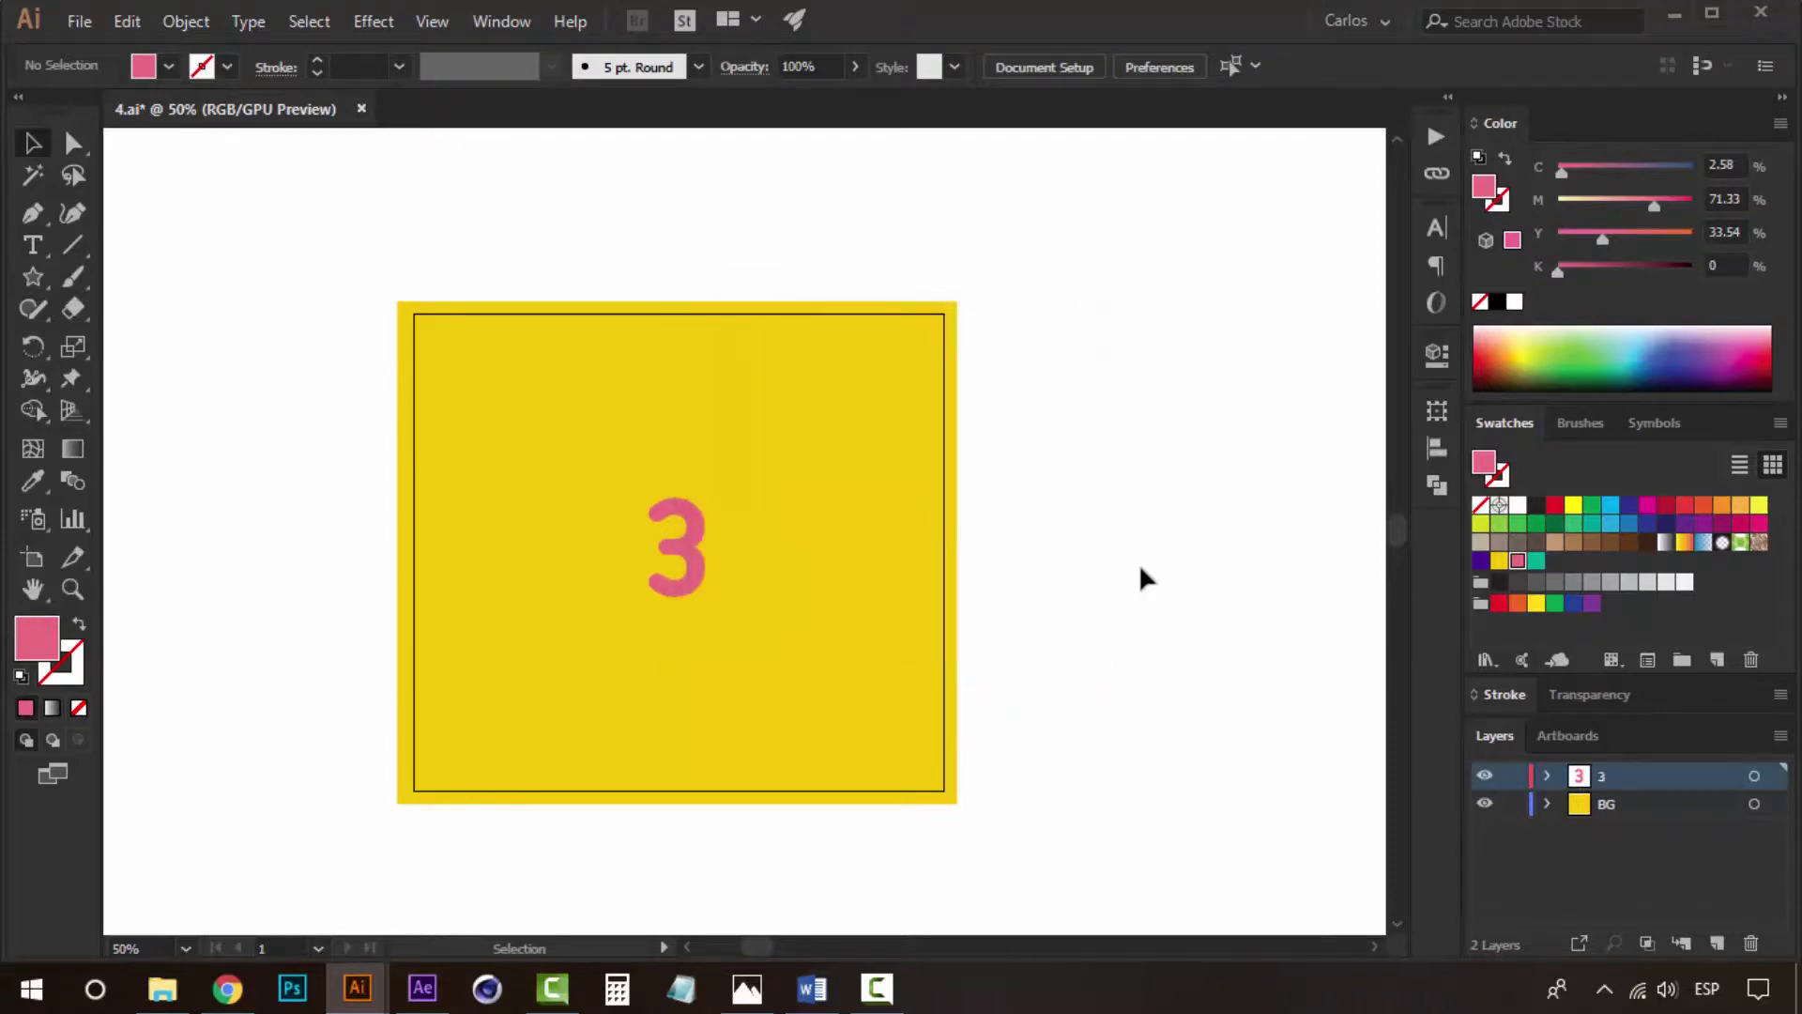
left_click_drag(692, 543, 779, 591)
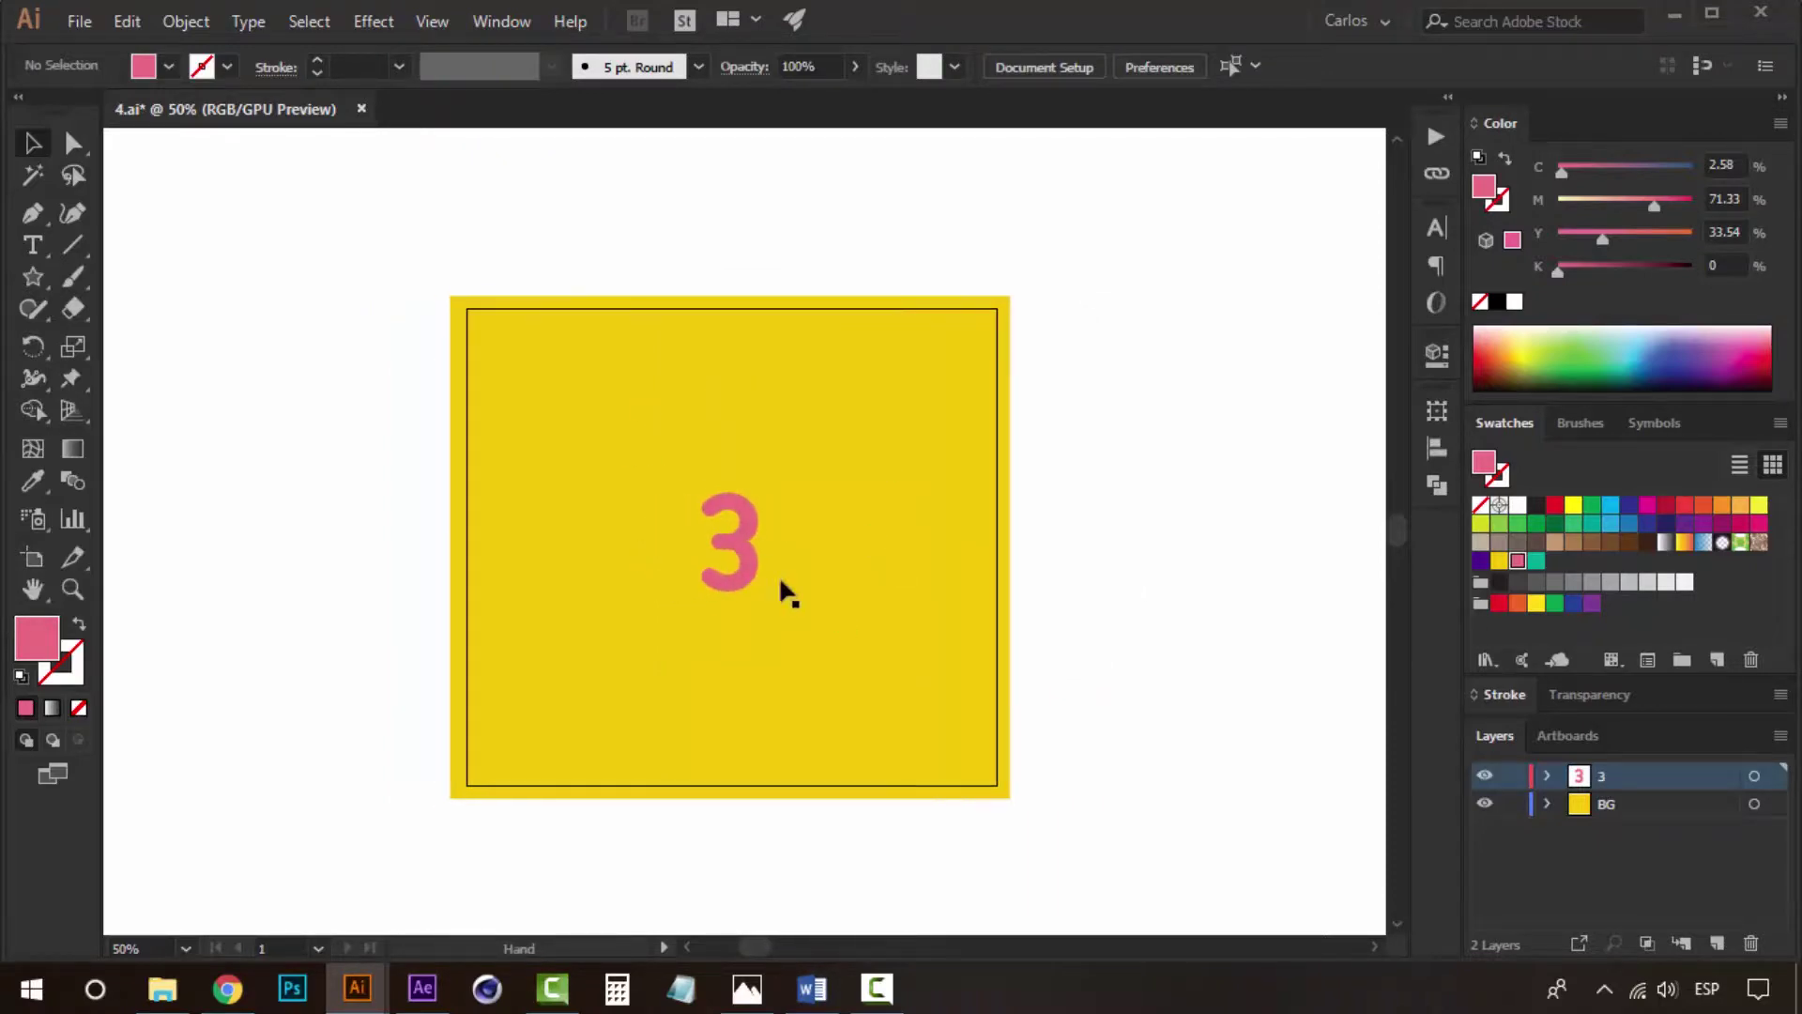
key("ctrl+plus")
left_click_drag(781, 523, 806, 584)
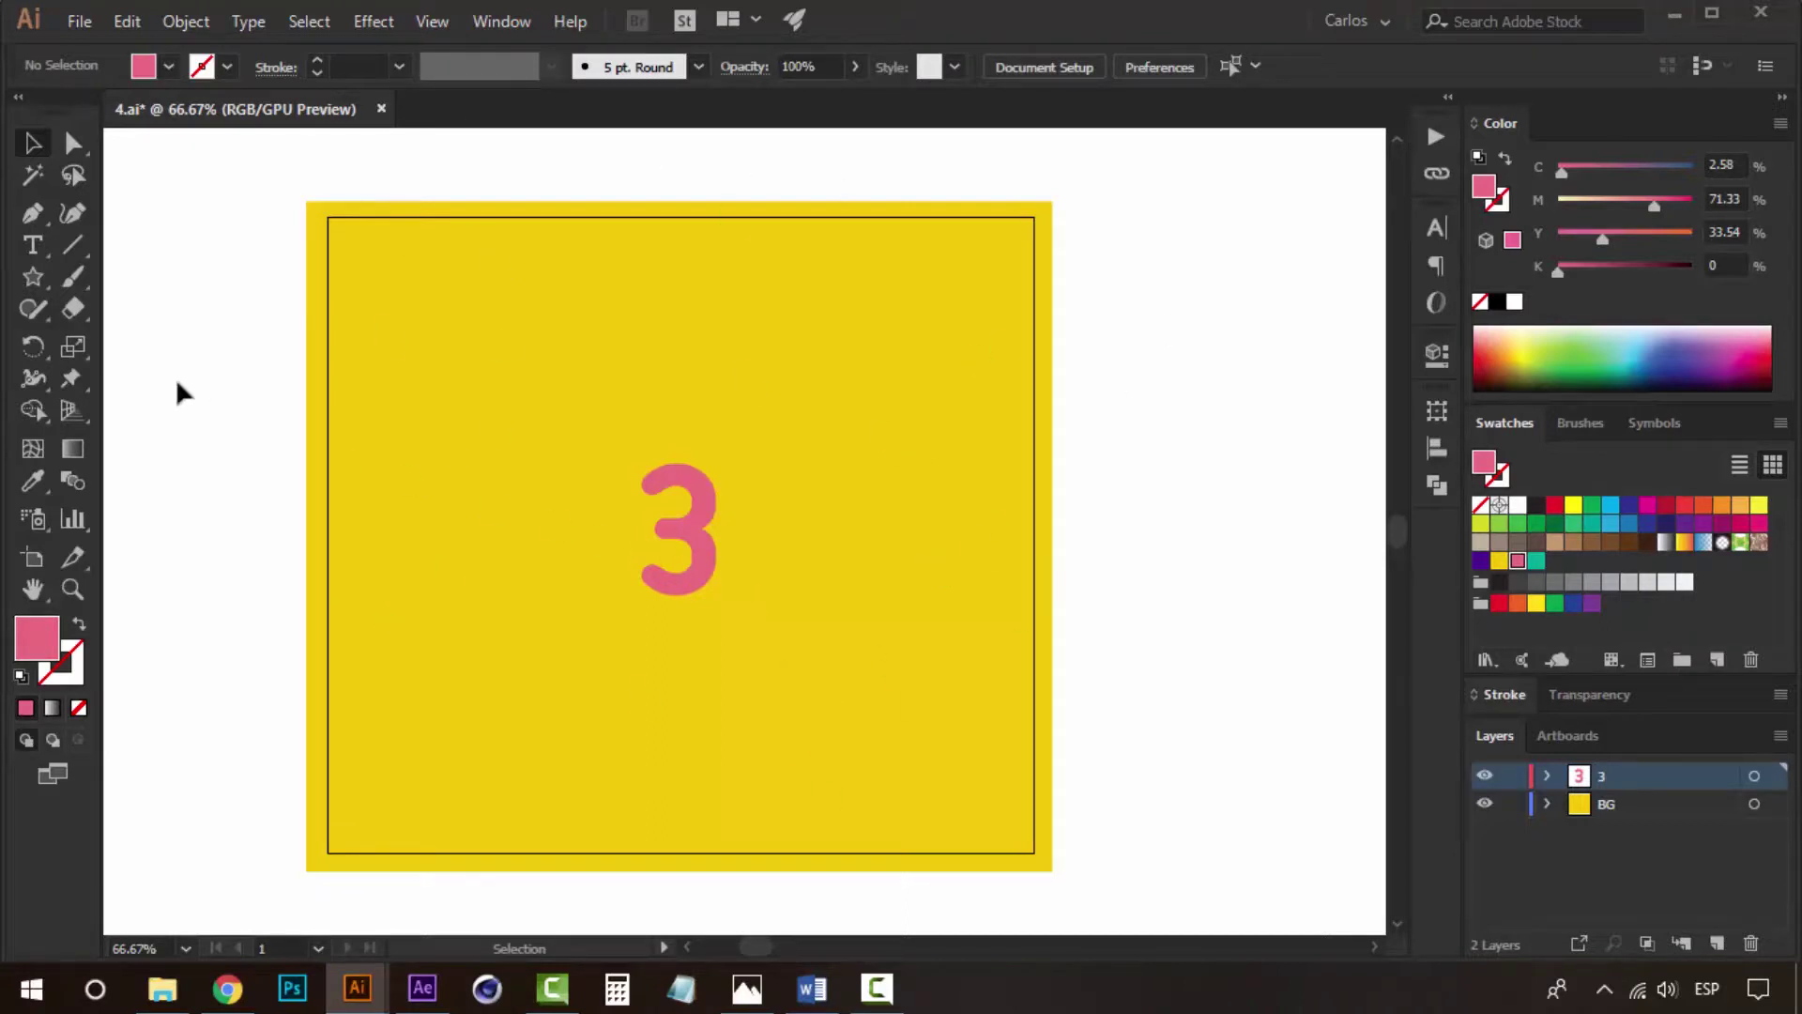
Draw a small circle left of the 3 with a 6 pt purple outline and no fill.
left_click(33, 276)
left_click(170, 340)
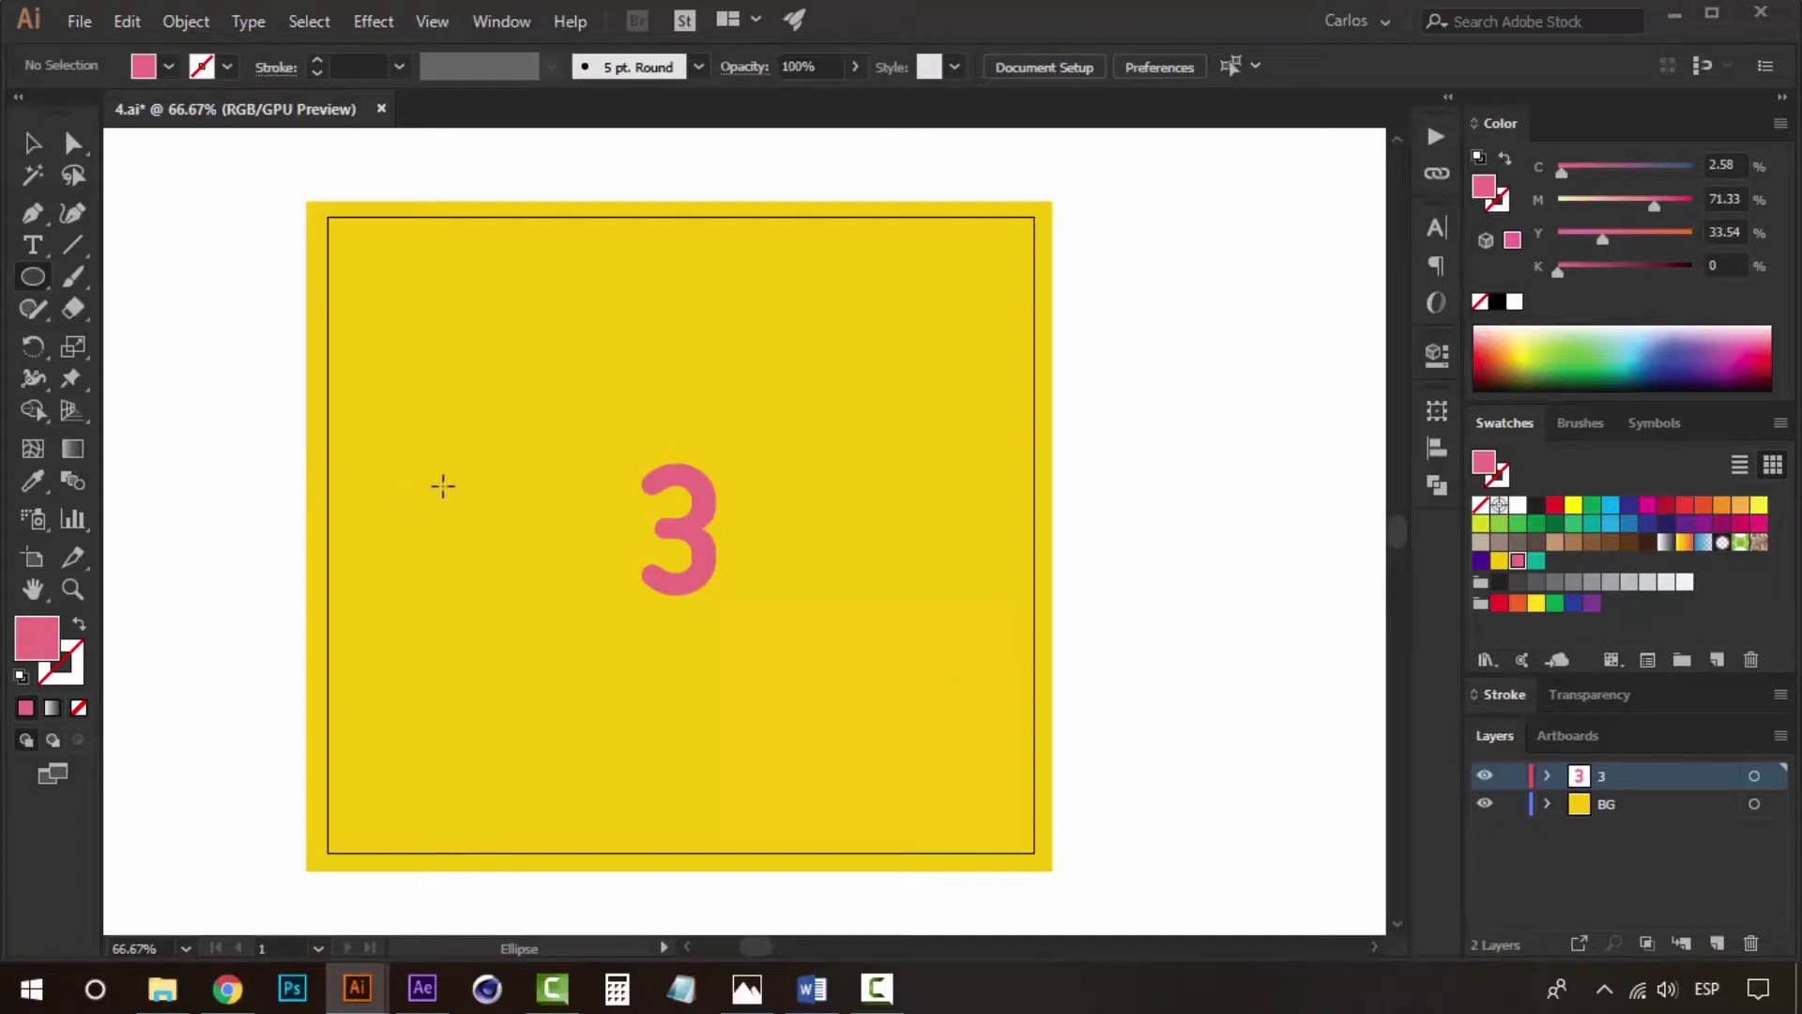
left_click_drag(443, 485, 467, 512)
key("v")
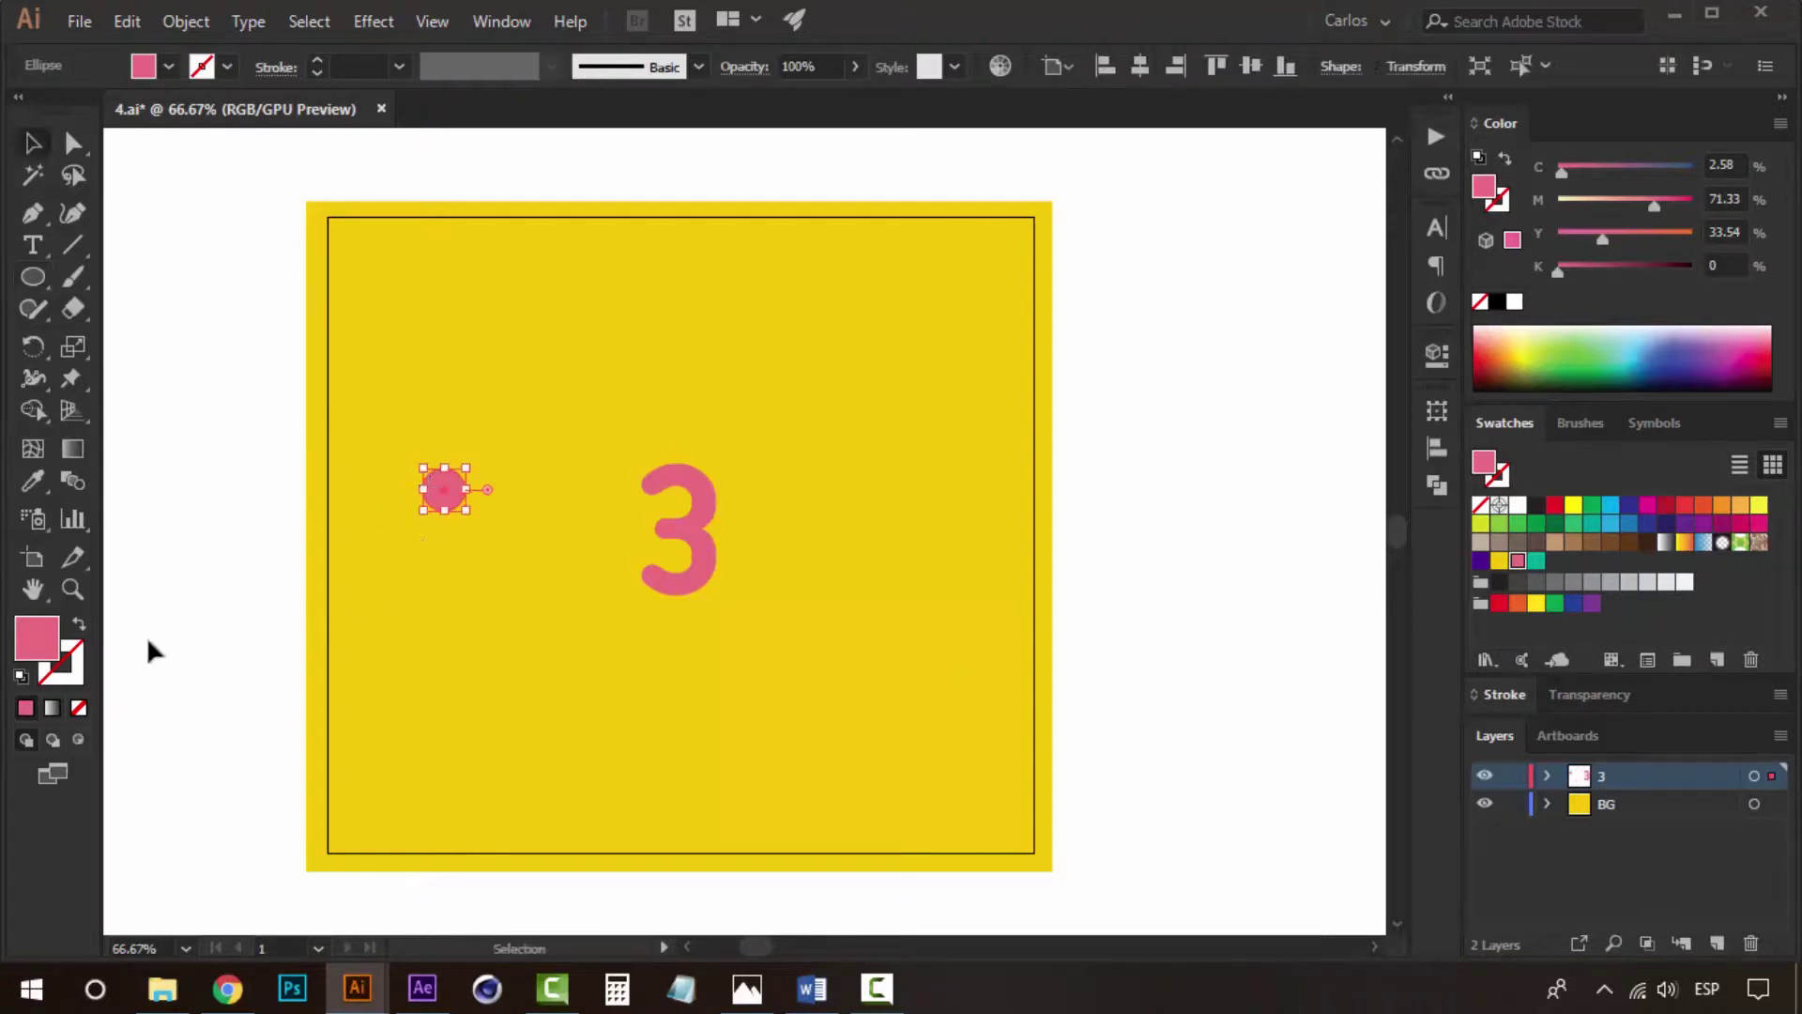
left_click(79, 623)
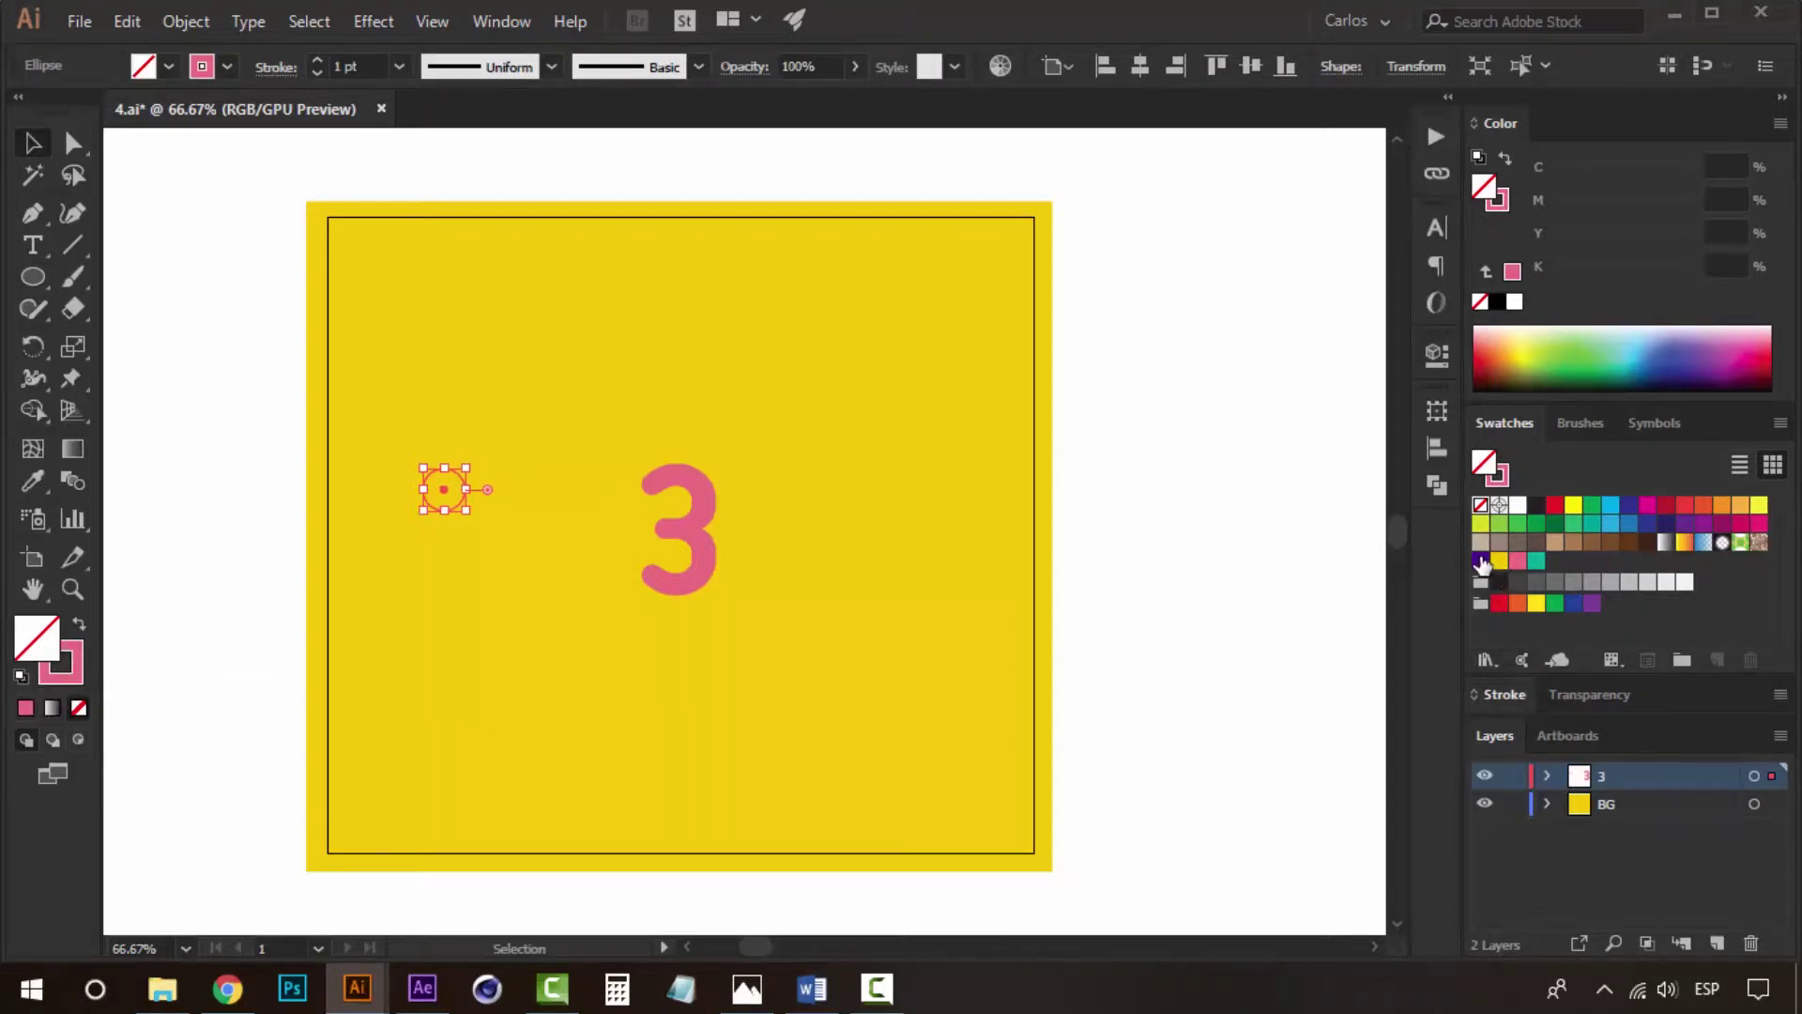
left_click(1482, 561)
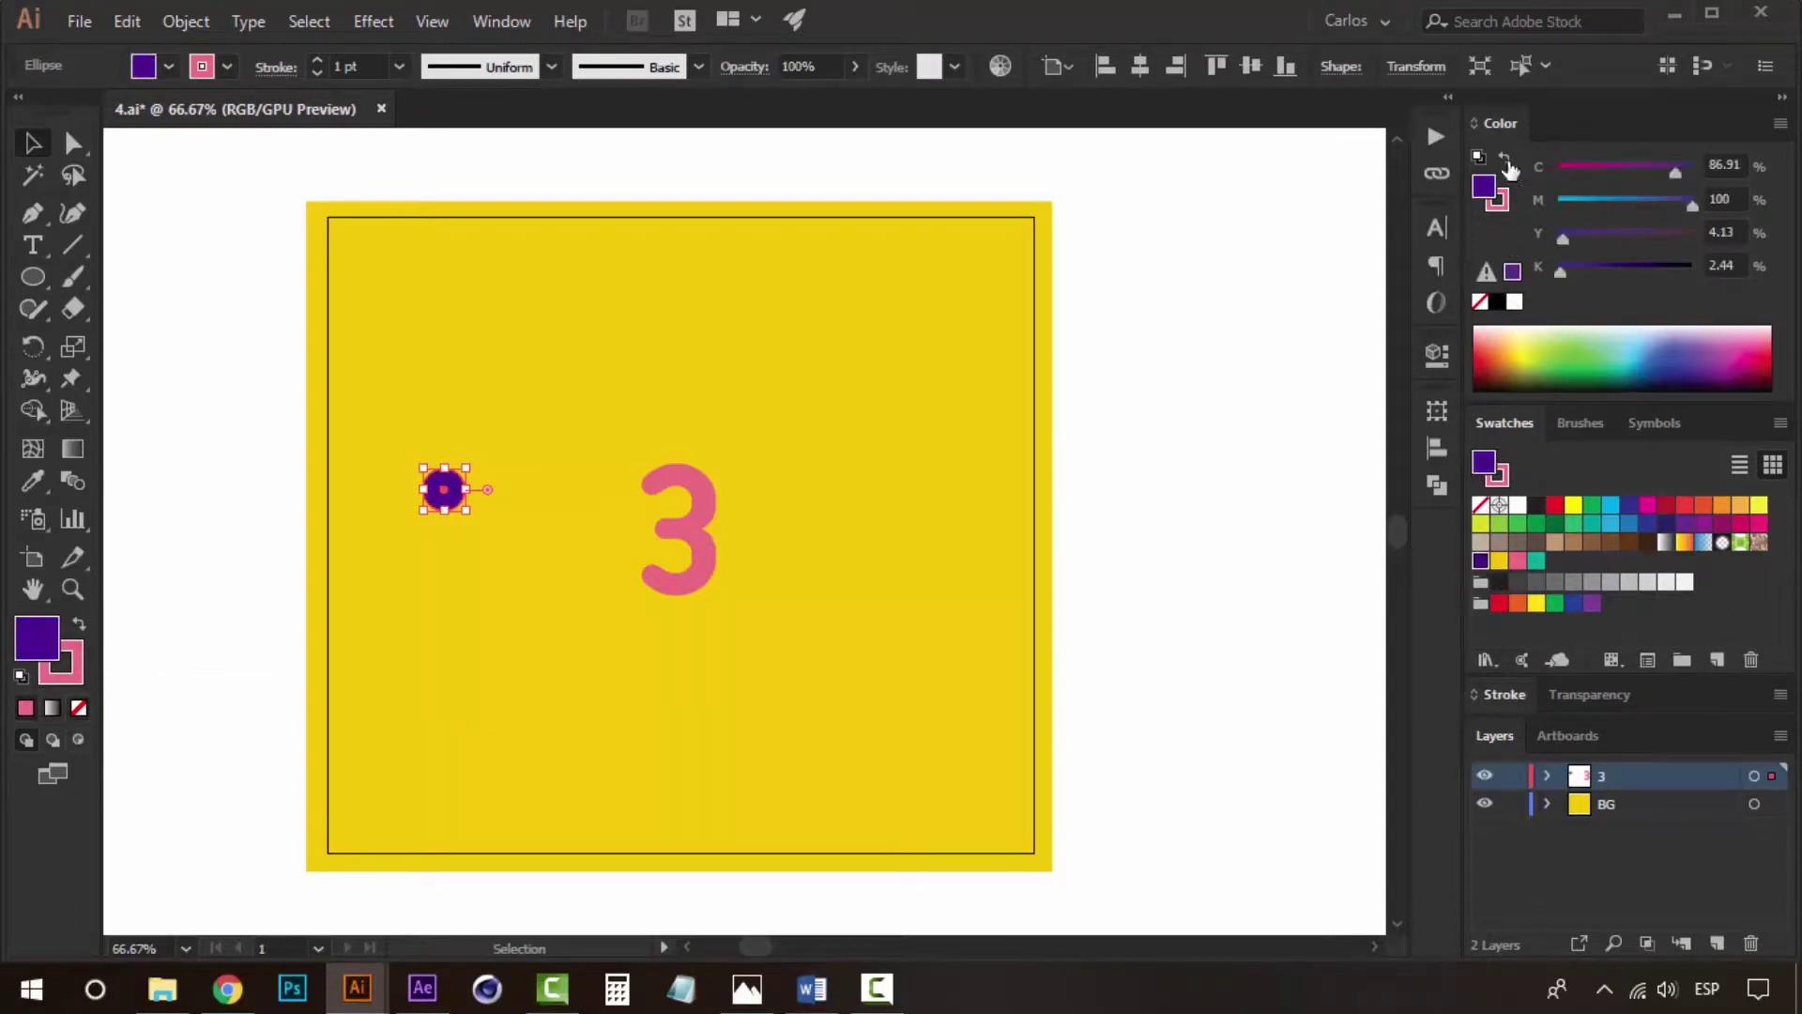
key("shift+x")
left_click(1481, 302)
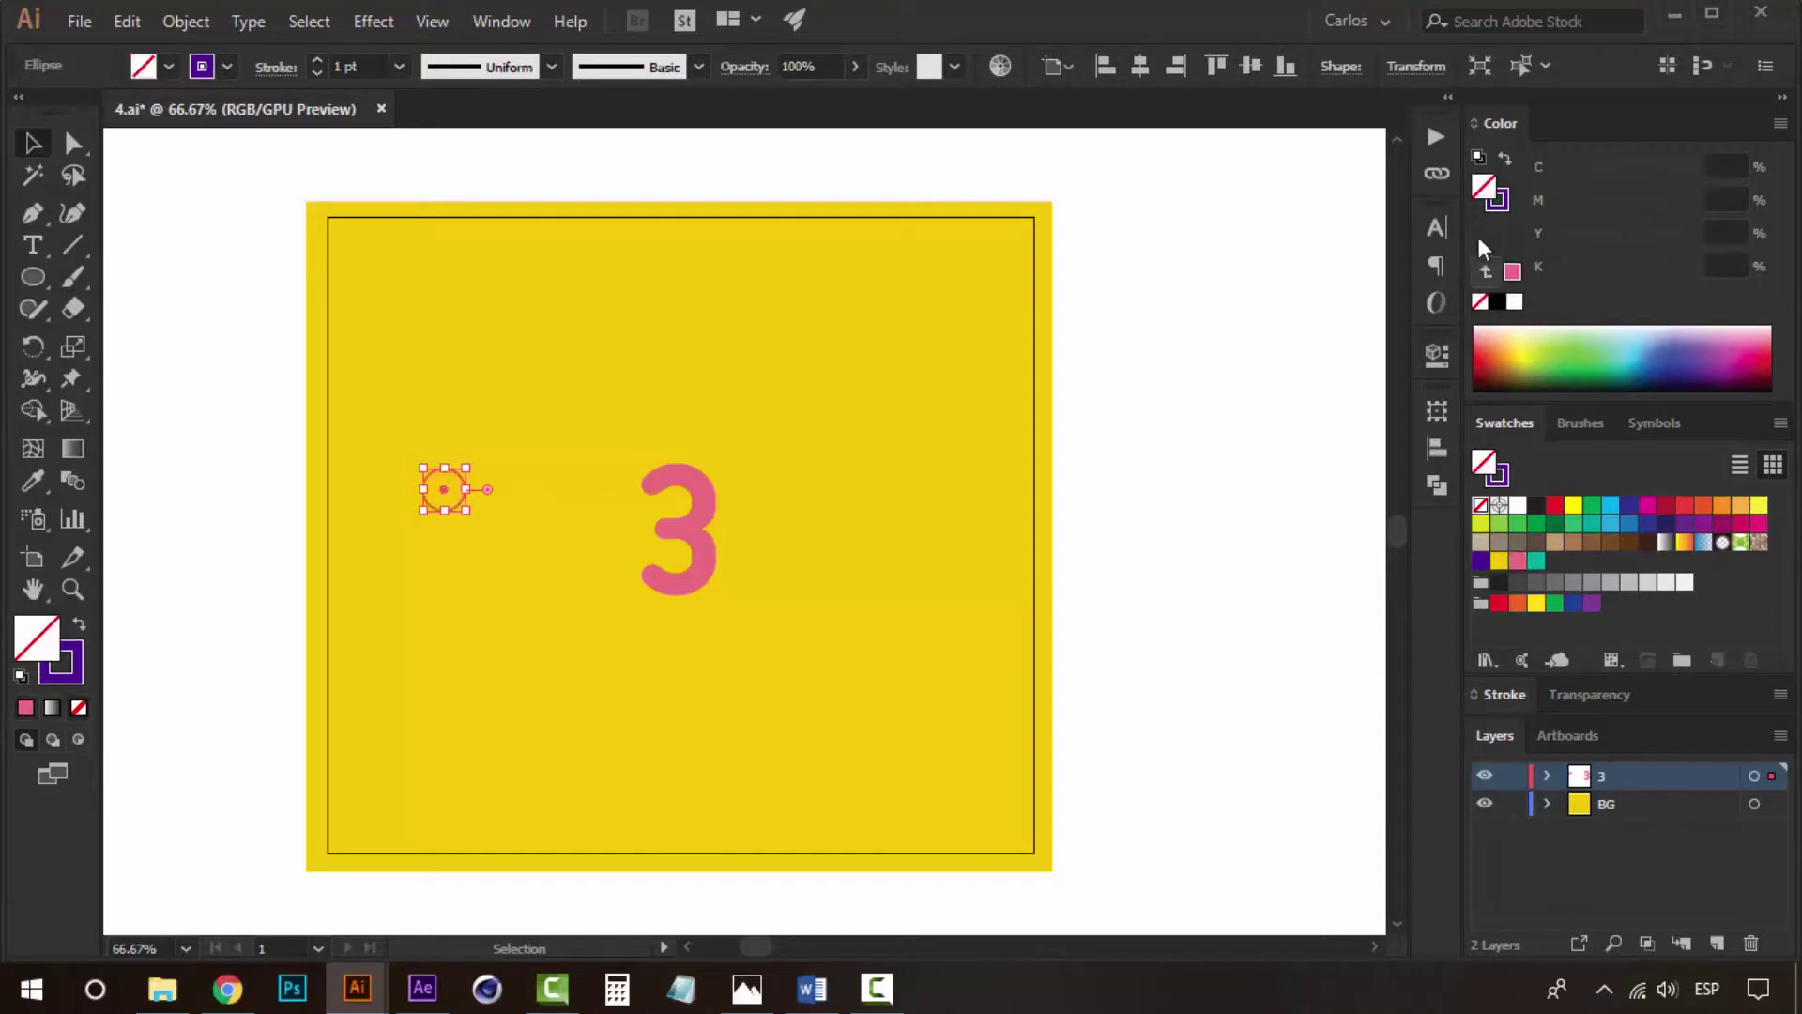
left_click(1505, 694)
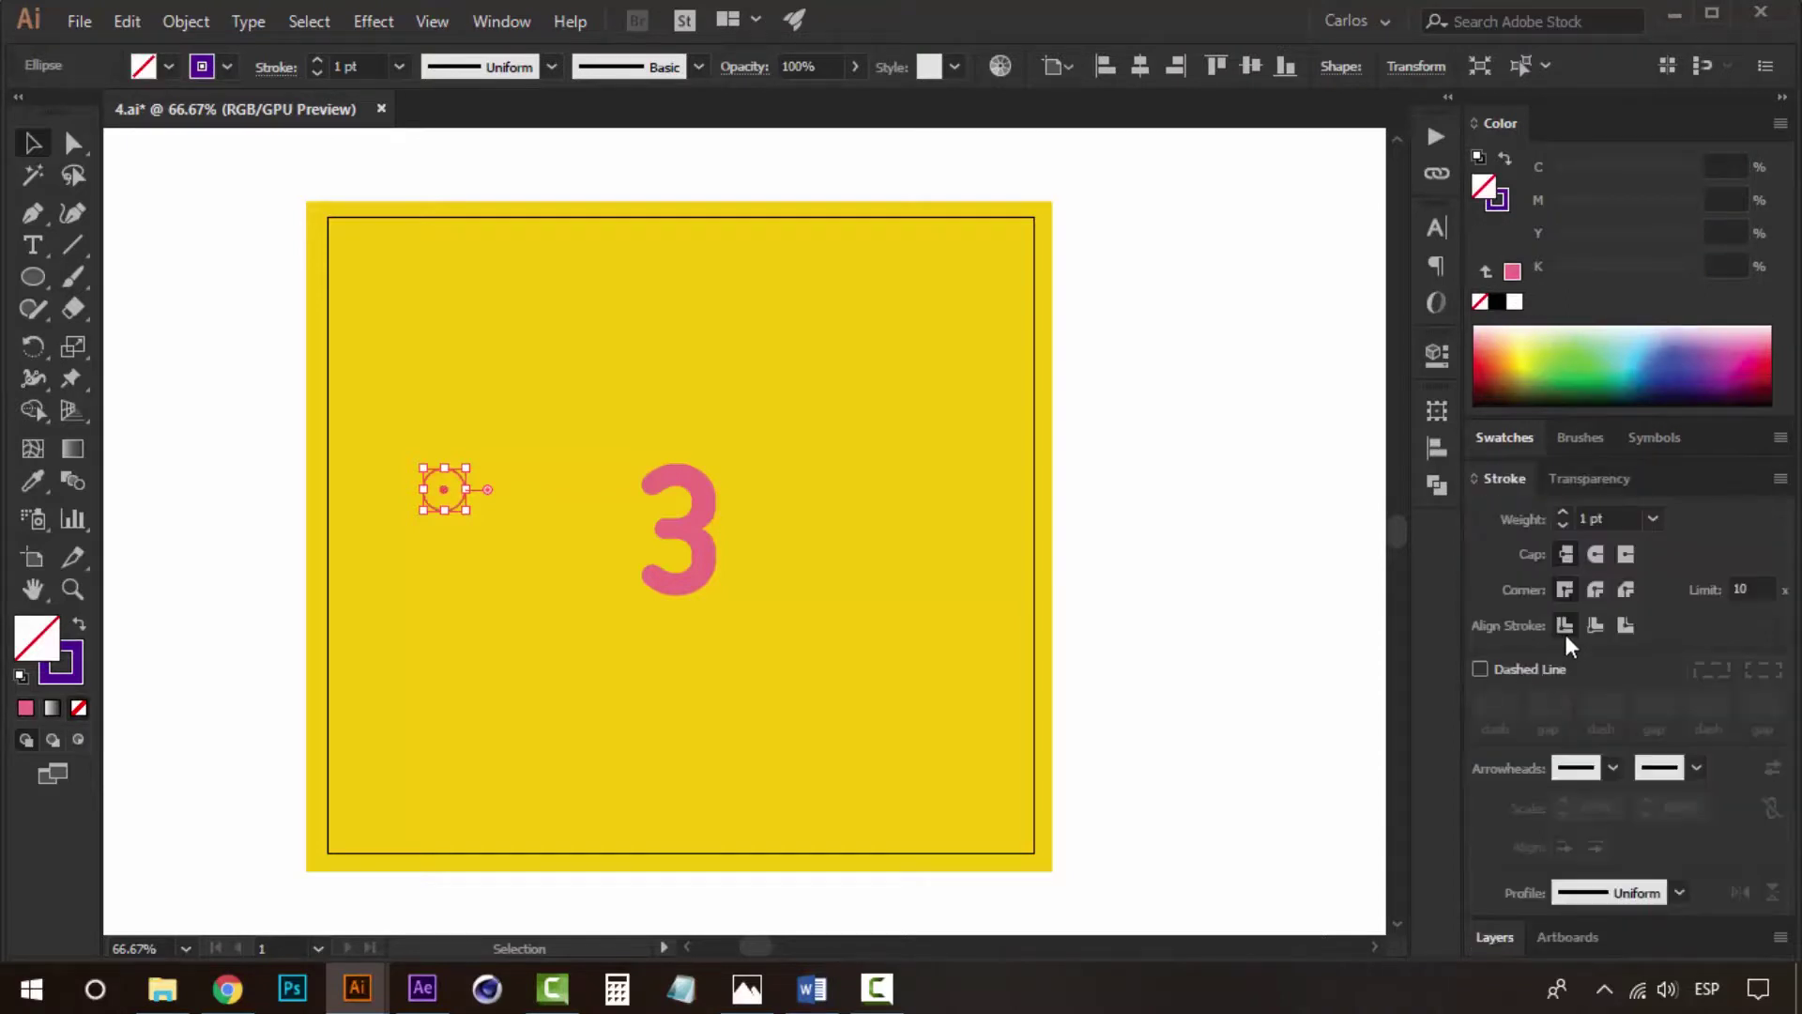
triple_click(1562, 511)
type("6")
left_click(284, 495)
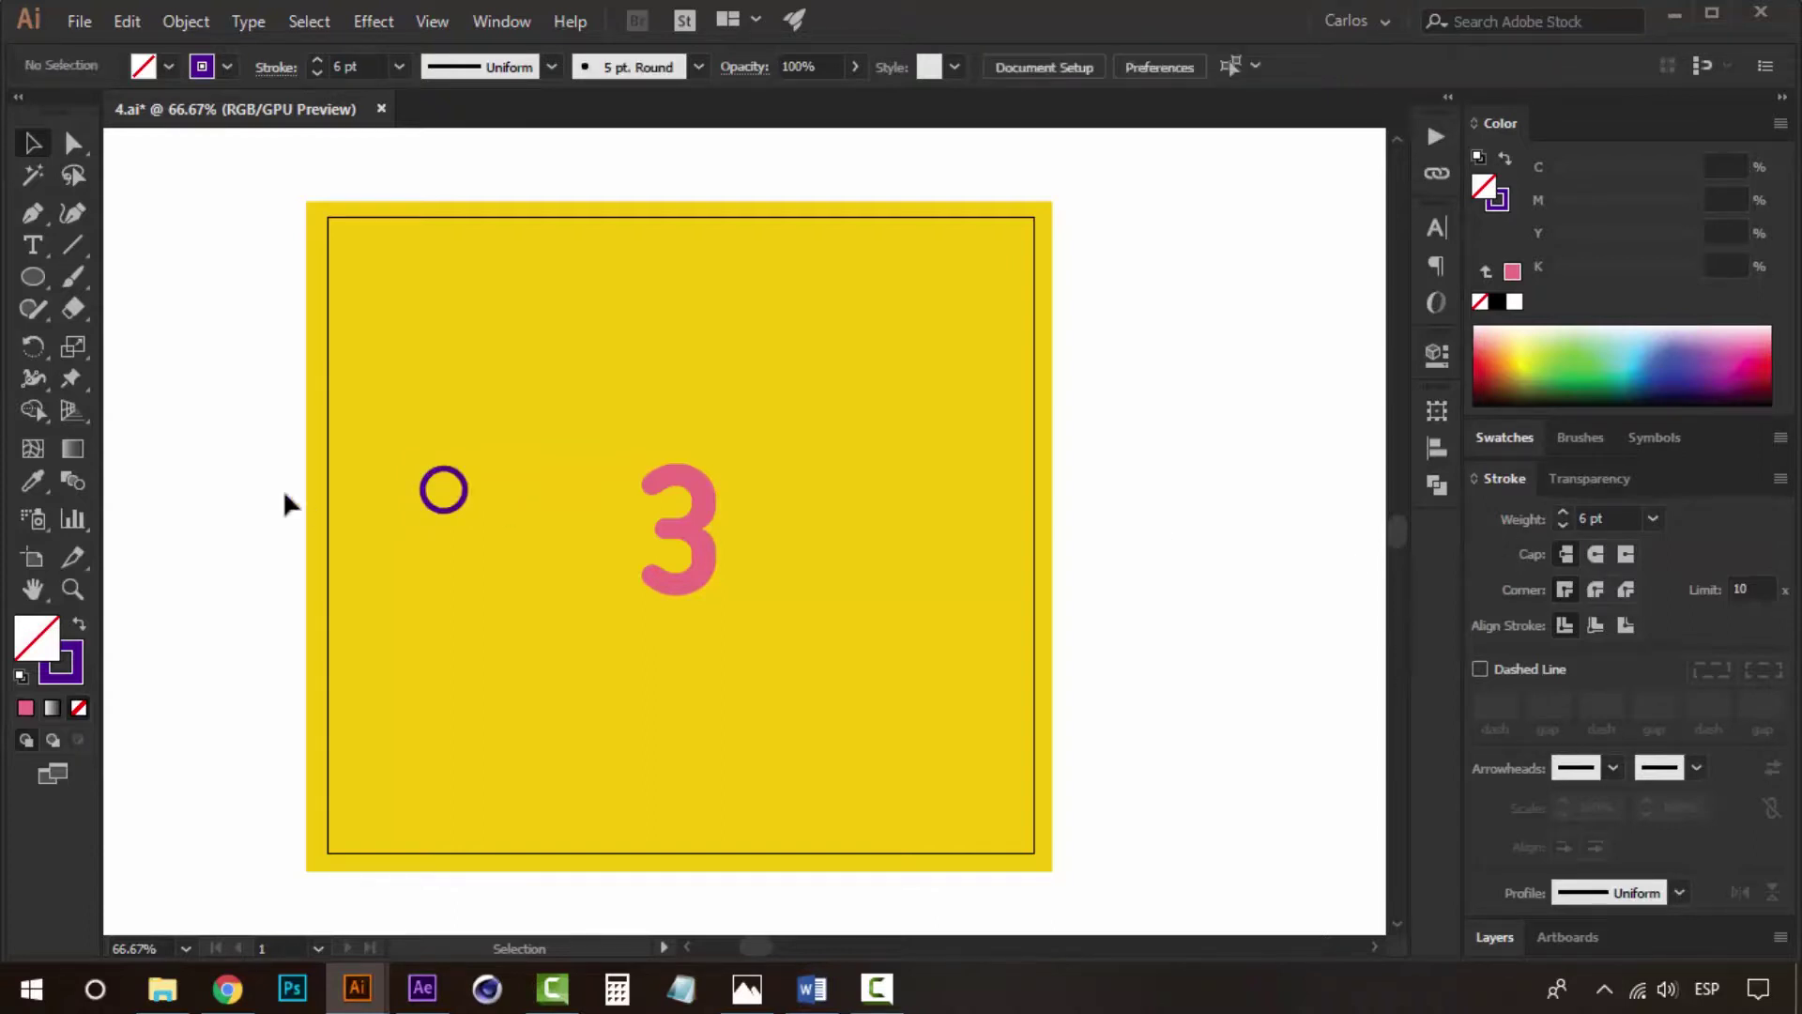
Duplicate the purple ring above, right of and below the pink 3.
mouse_move(473, 488)
left_mouse_down()
mouse_move(845, 347)
mouse_move(979, 498)
mouse_move(567, 682)
left_mouse_up()
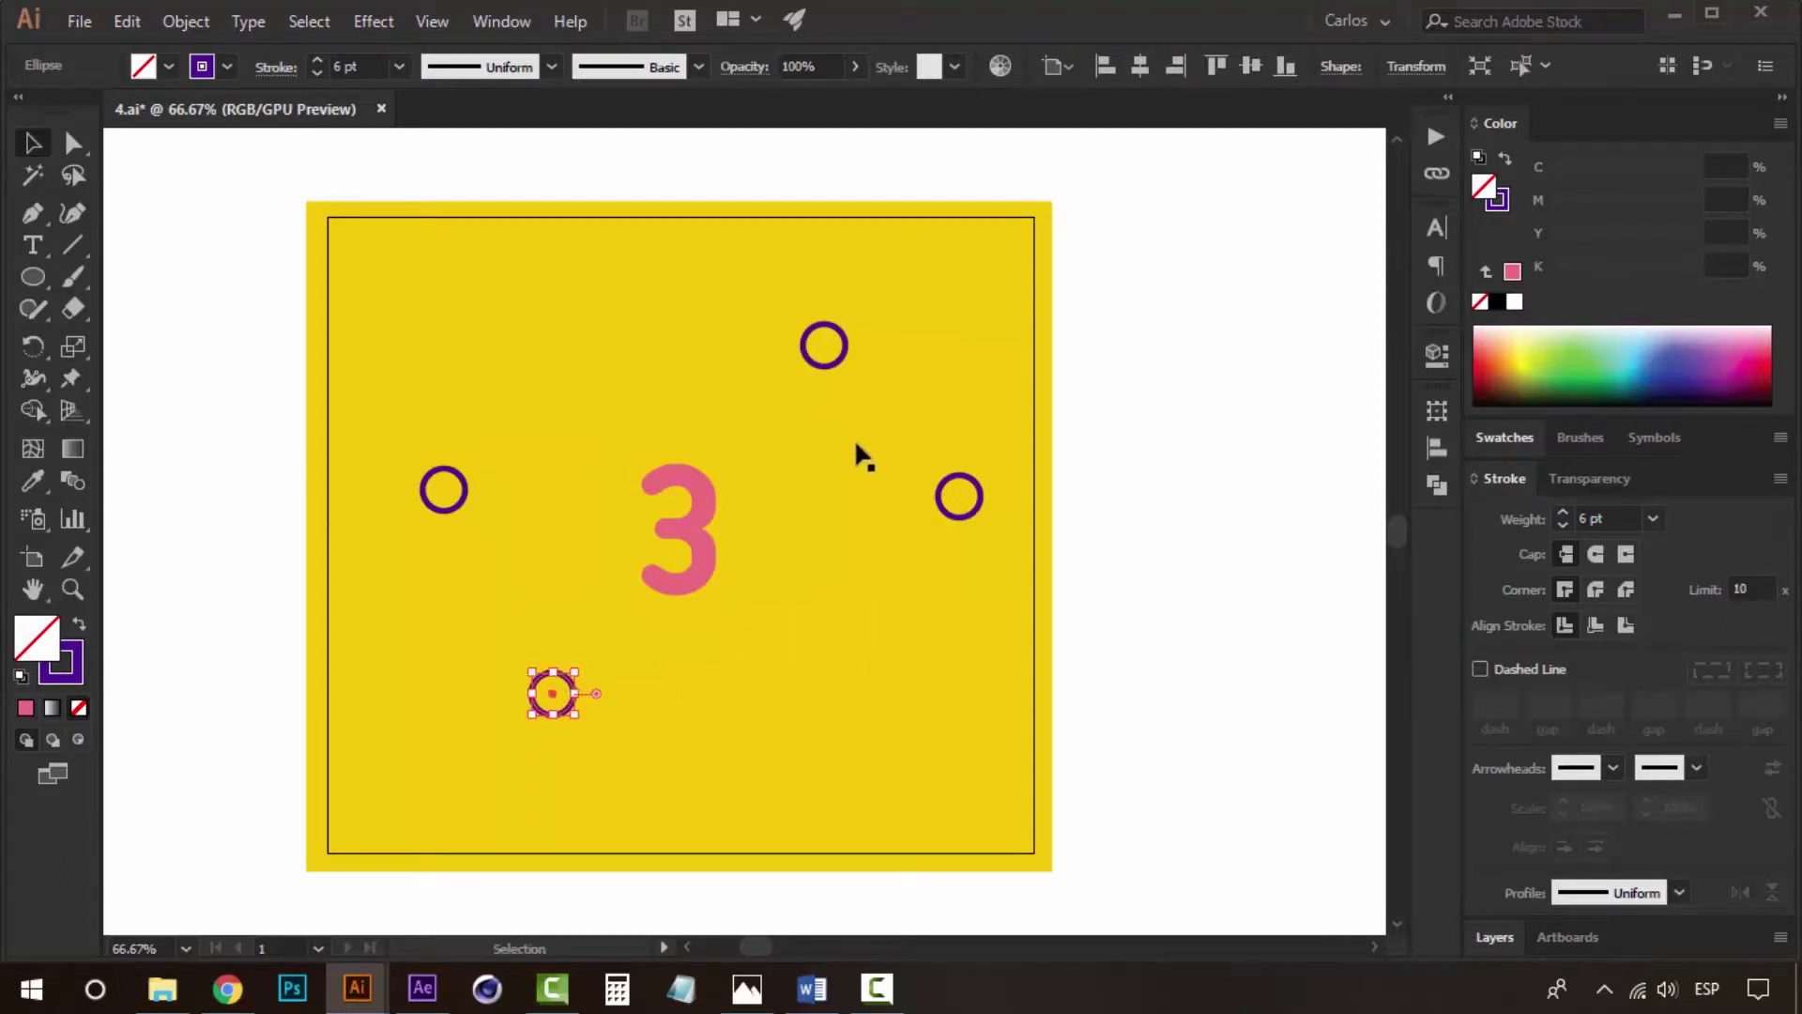
left_click_drag(850, 353, 883, 680)
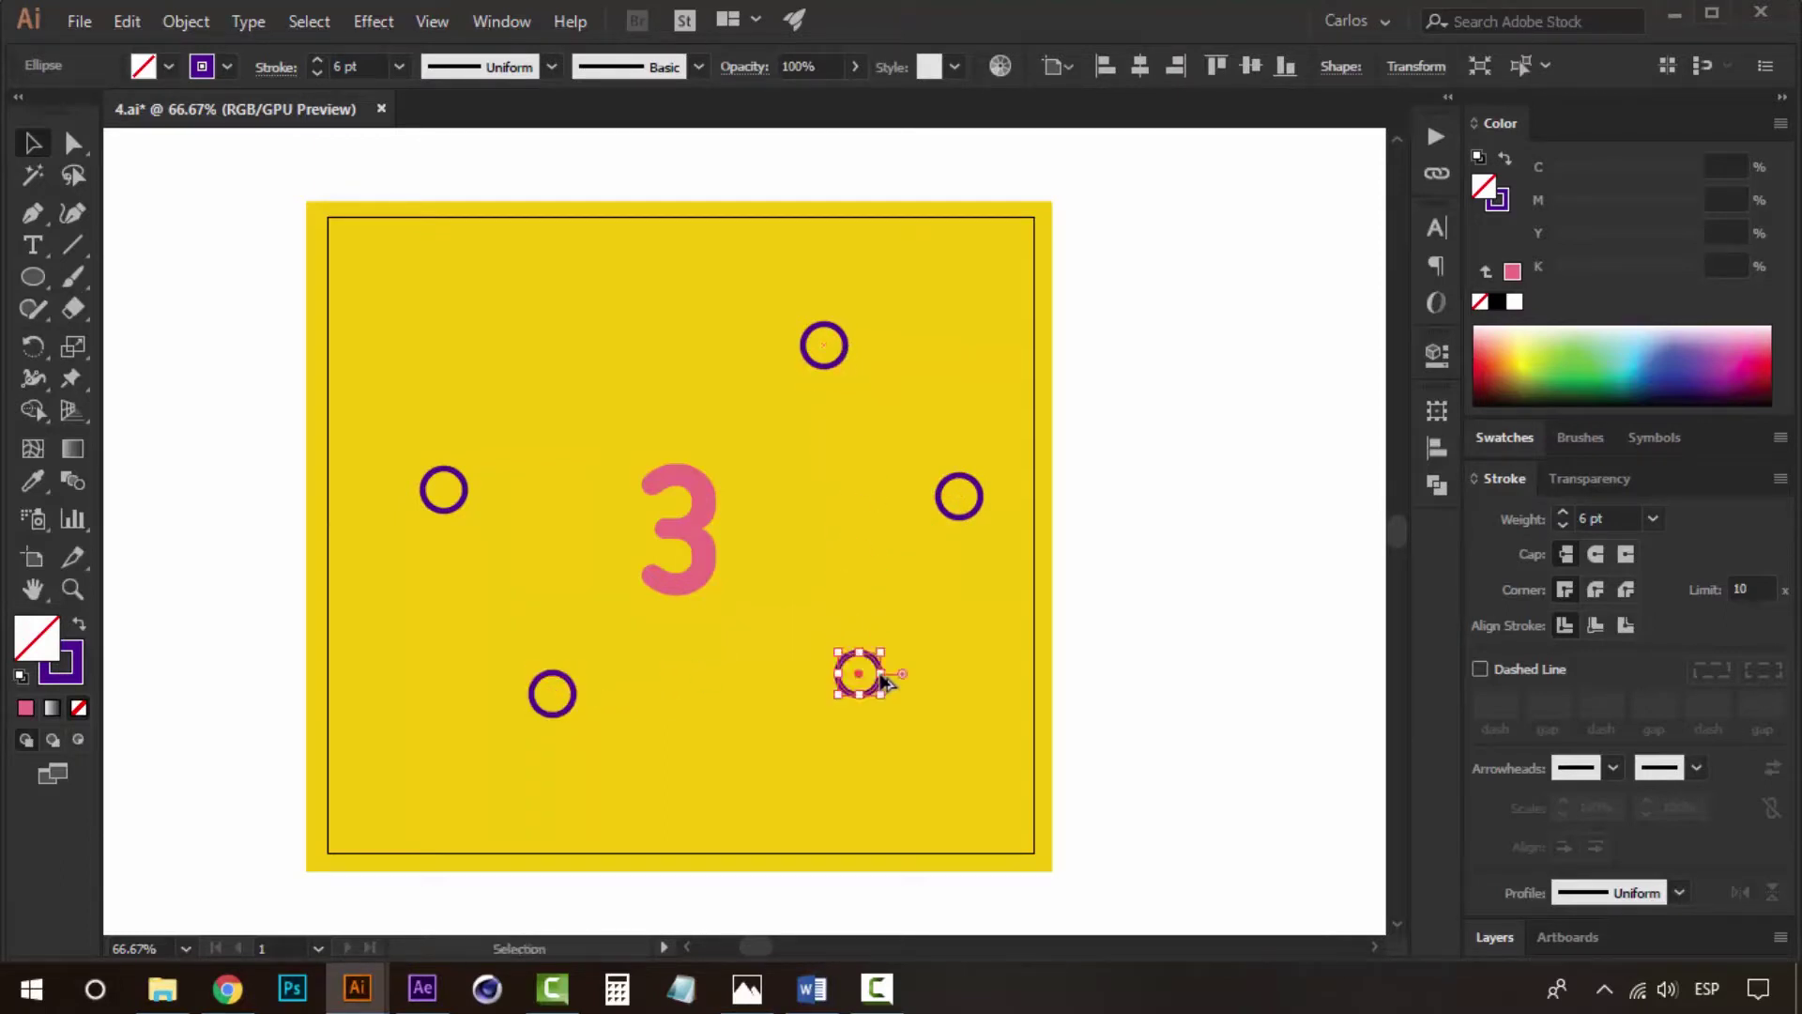
key("ctrl+z")
left_click(1179, 578)
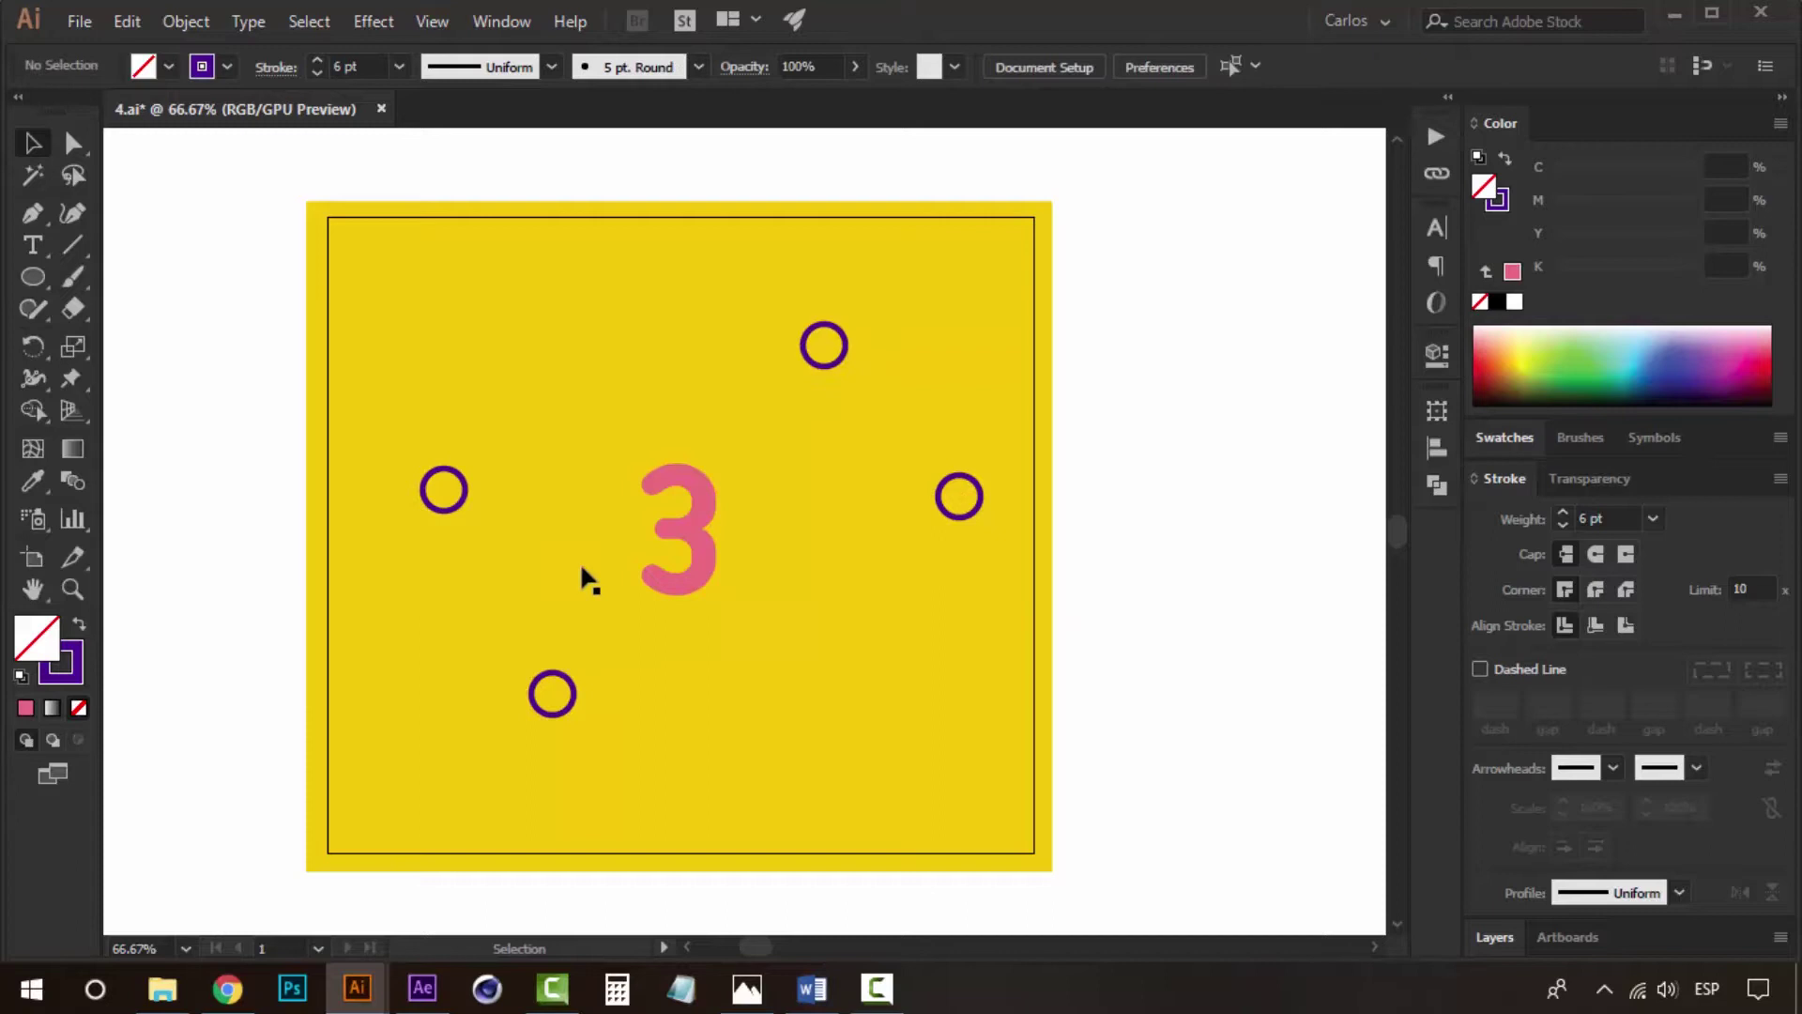
Add a new empty layer in the Layers panel.
left_click(458, 509)
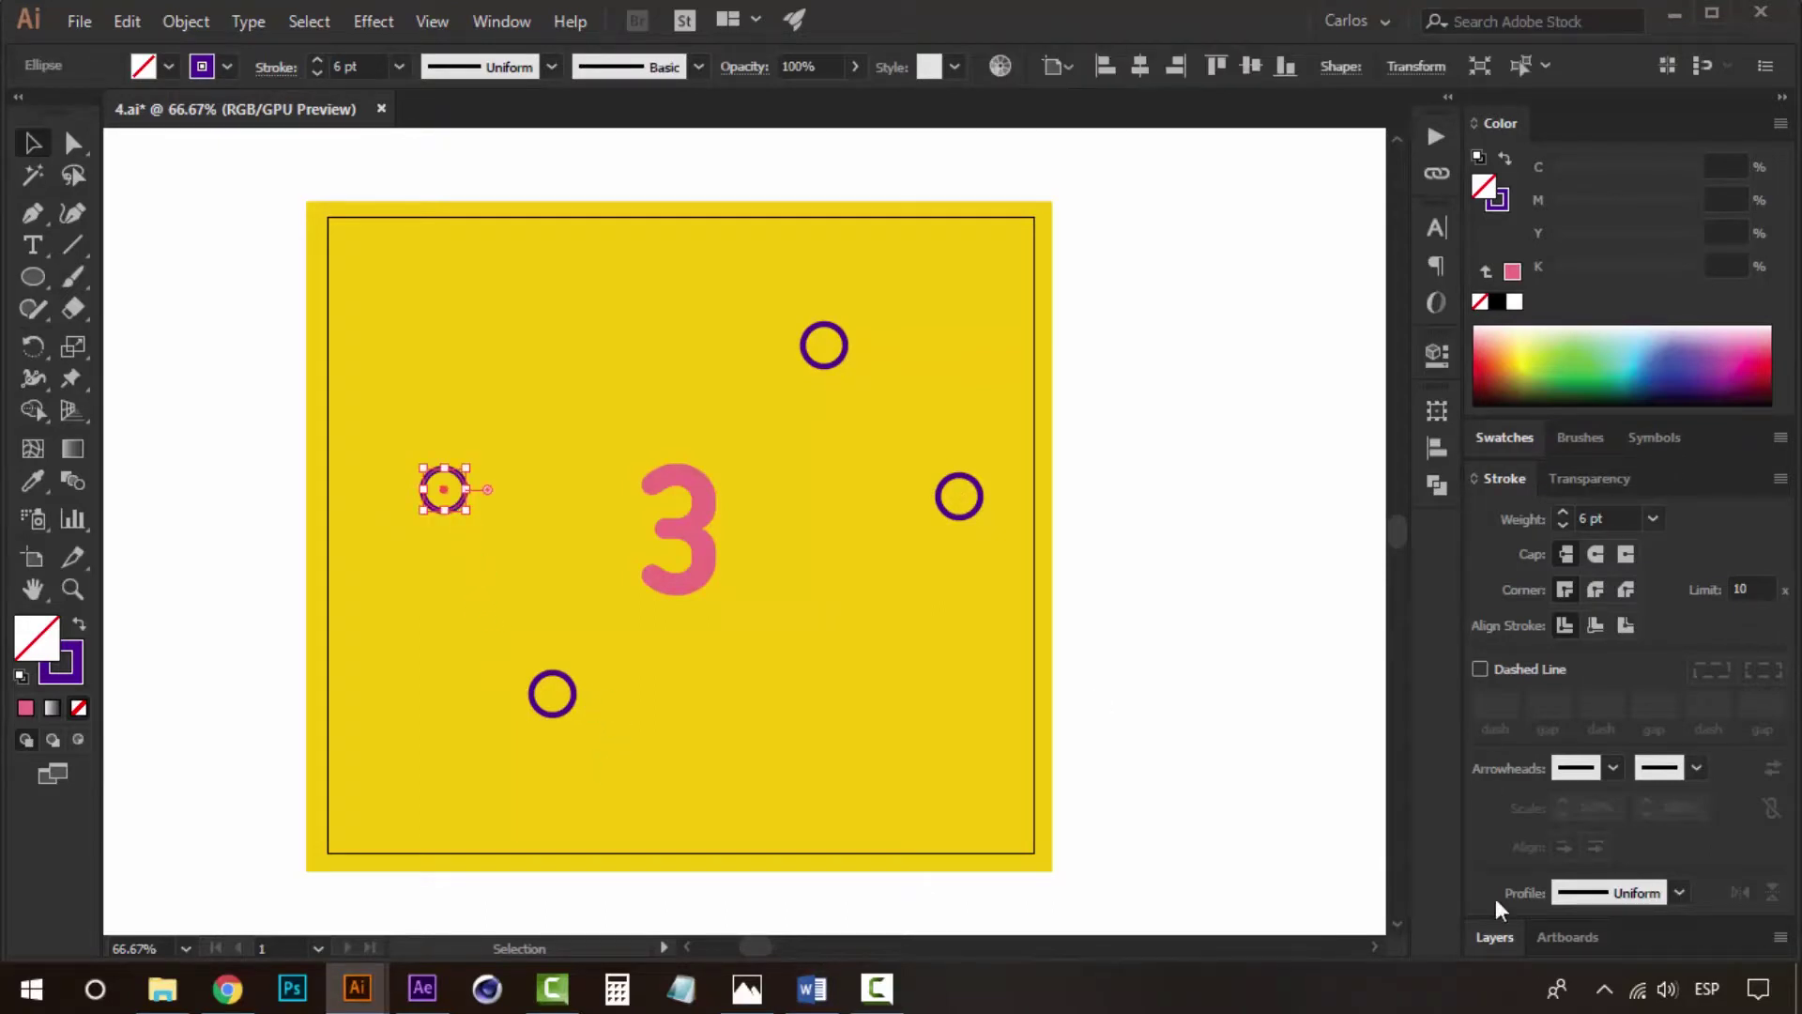
left_click(1498, 941)
left_click(1718, 944)
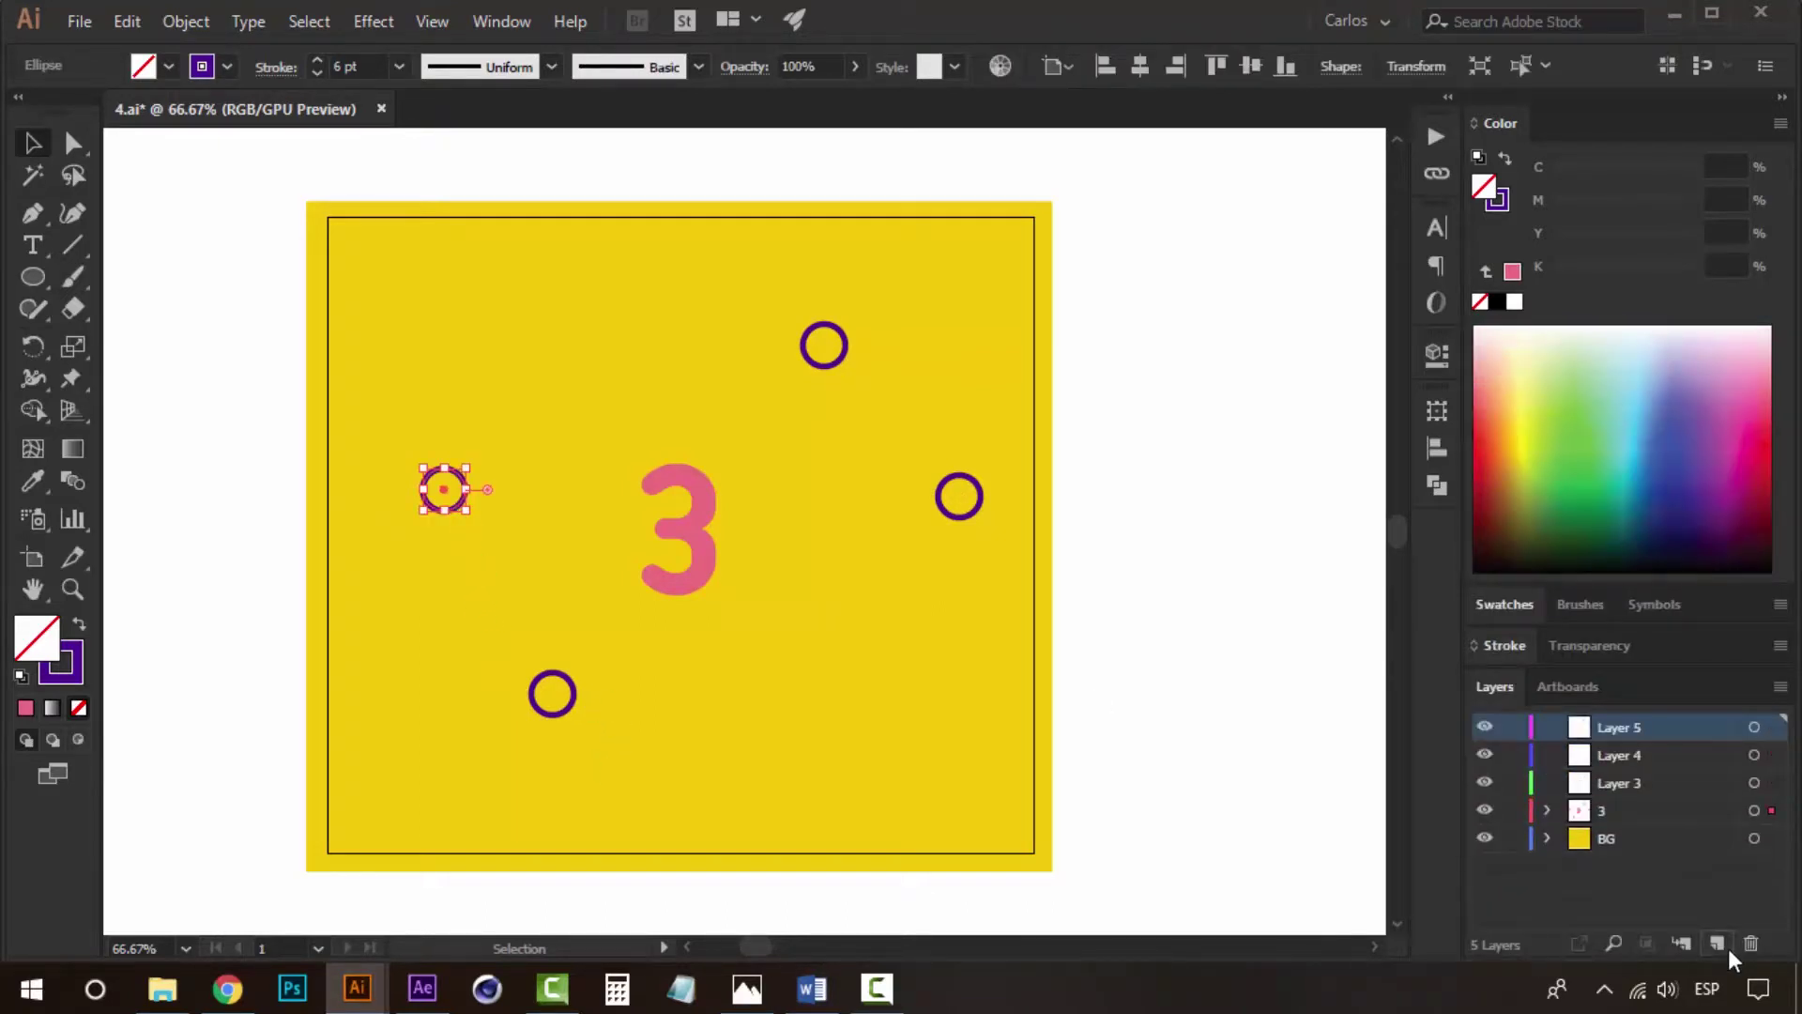
Move the left ring into Layer 6 and the bottom ring into Layer 5.
left_click(1718, 943)
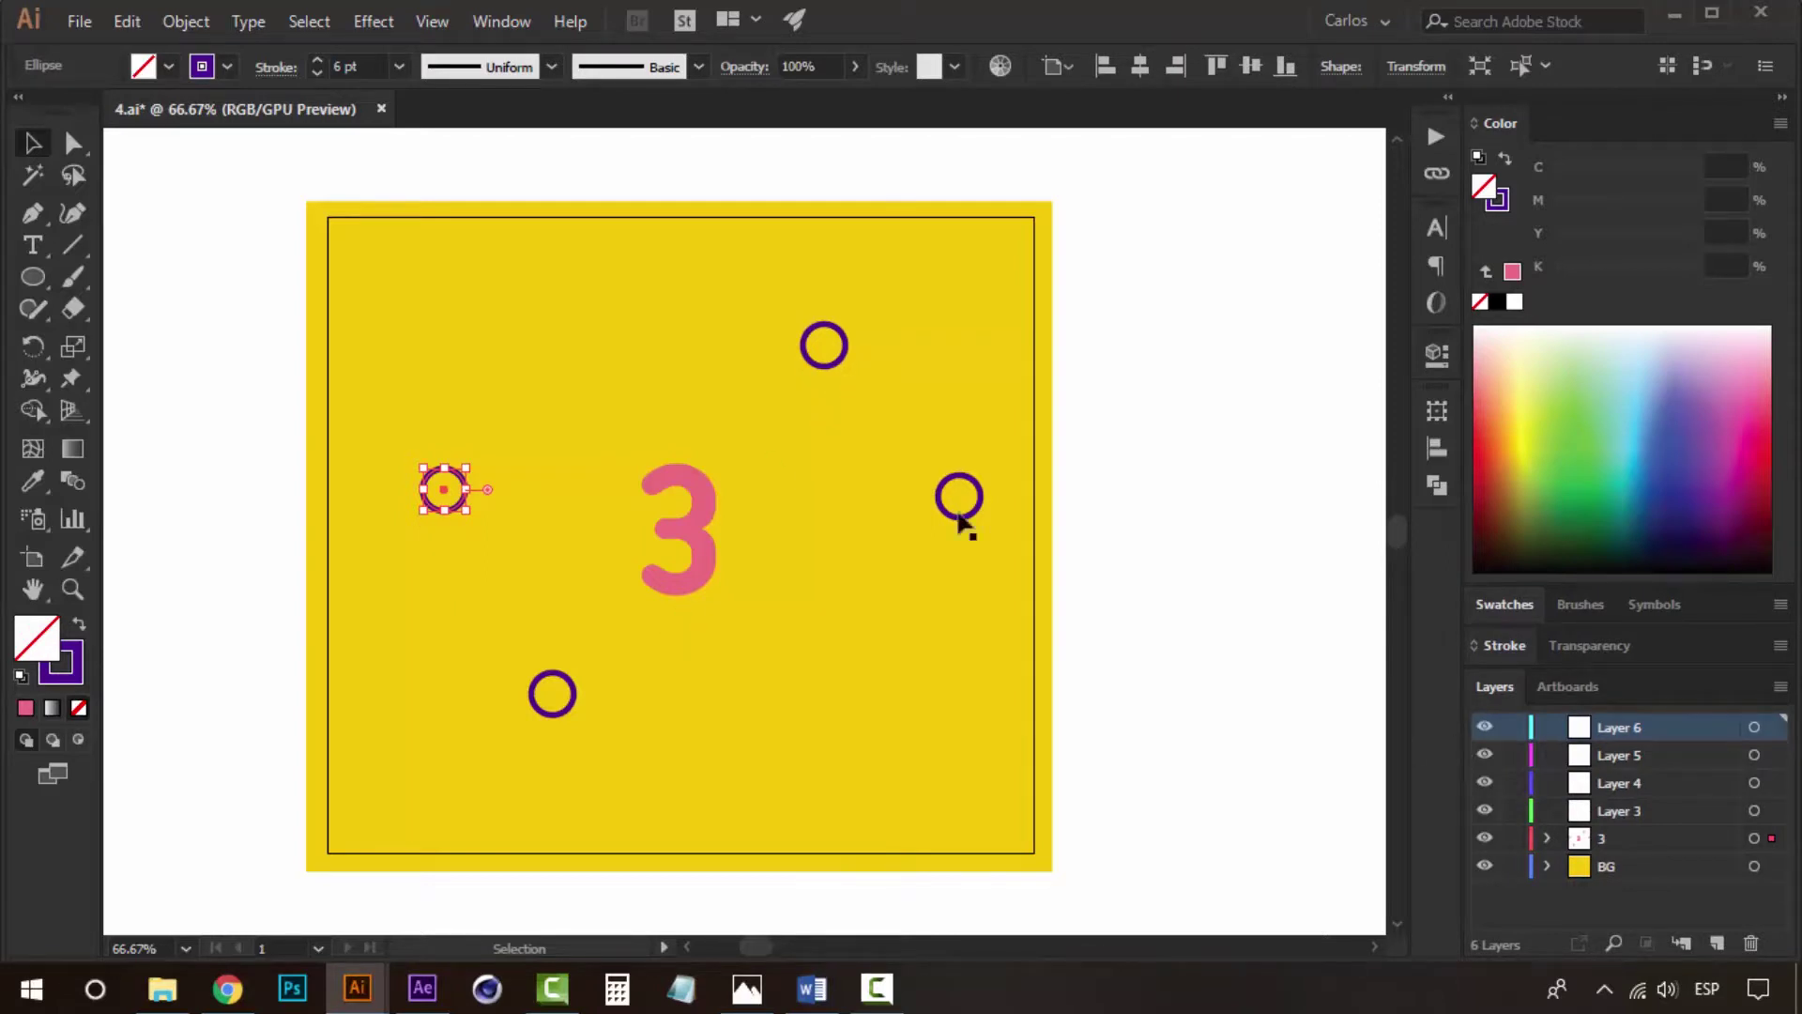
right_click(414, 488)
left_click(864, 910)
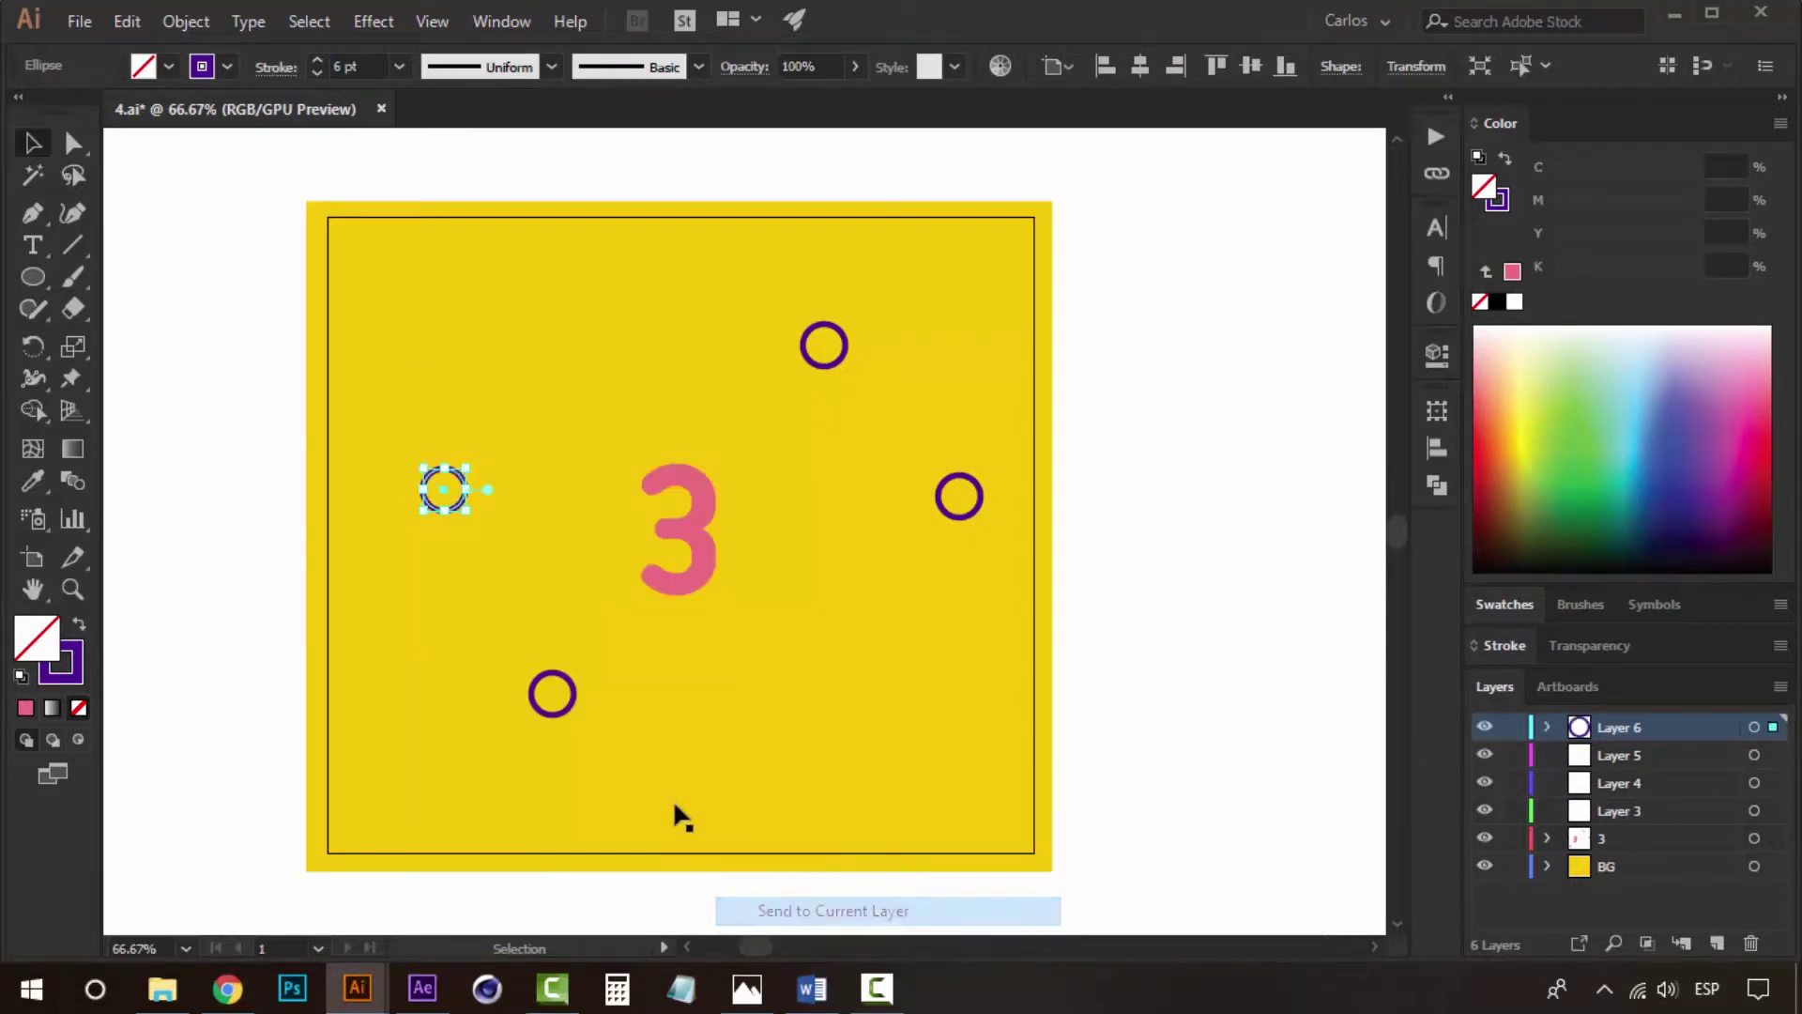
left_click(554, 715)
left_click(1597, 747)
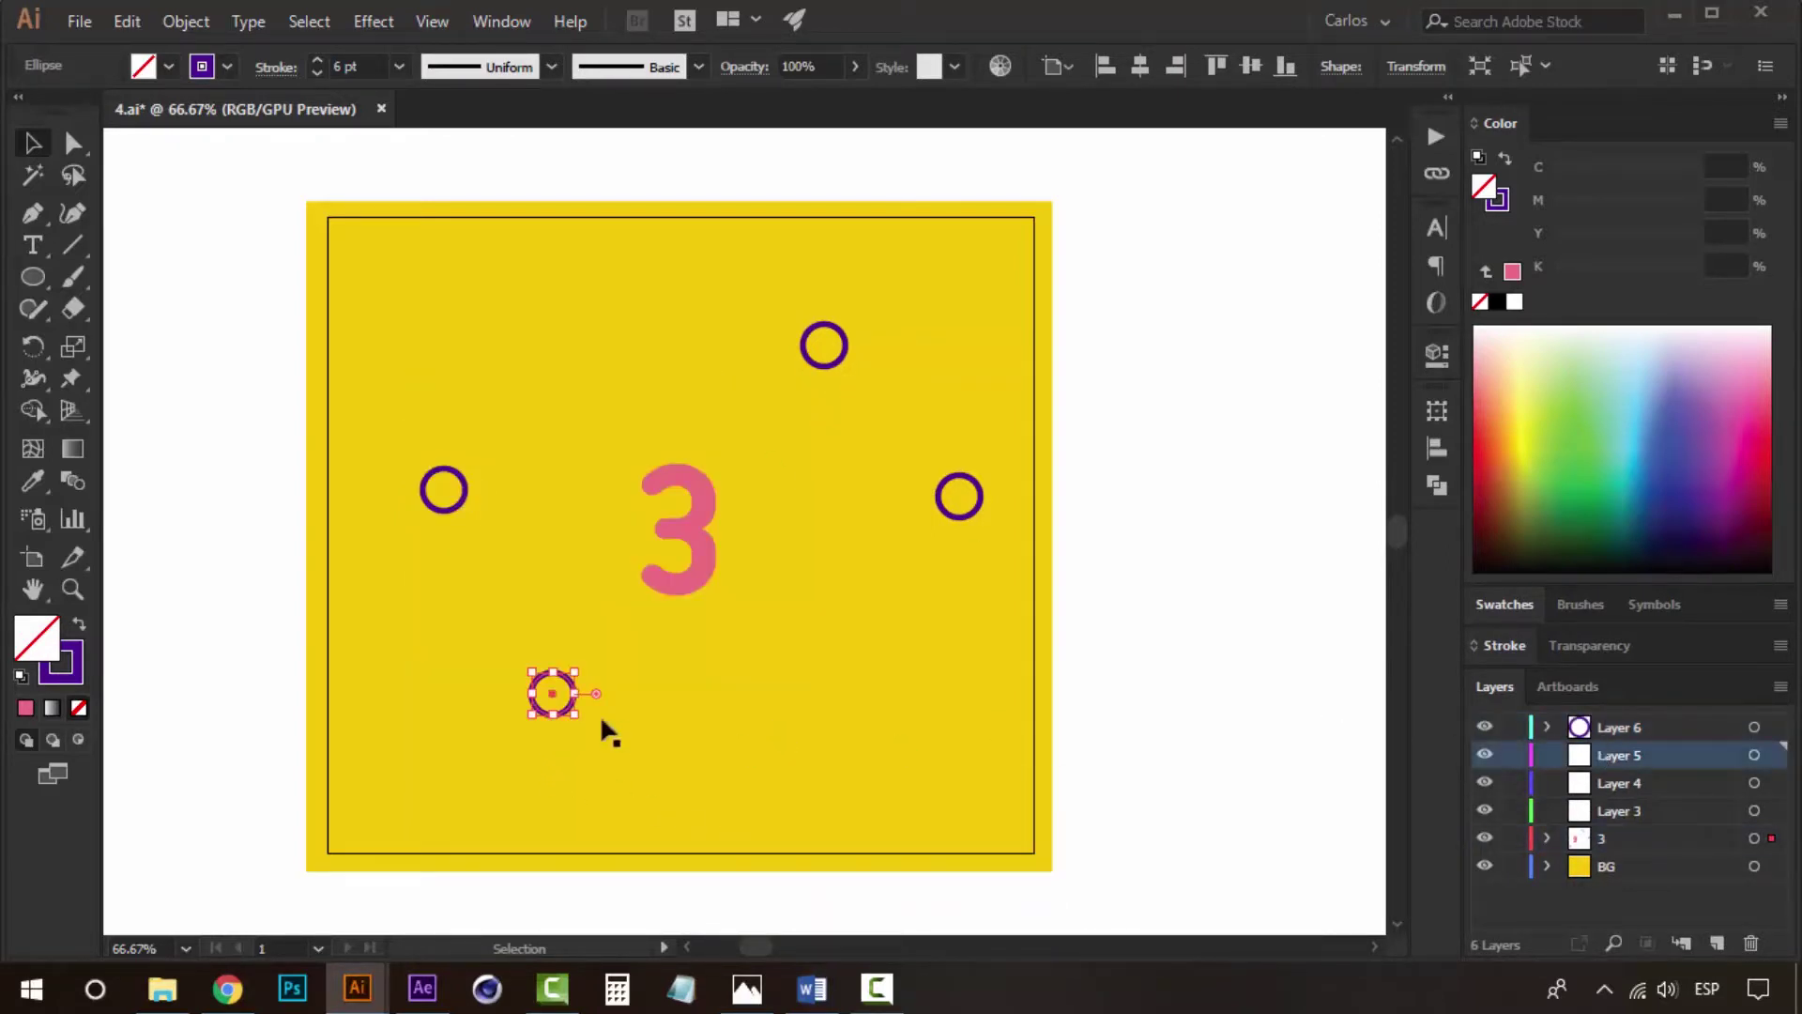
right_click(601, 719)
left_click(1038, 710)
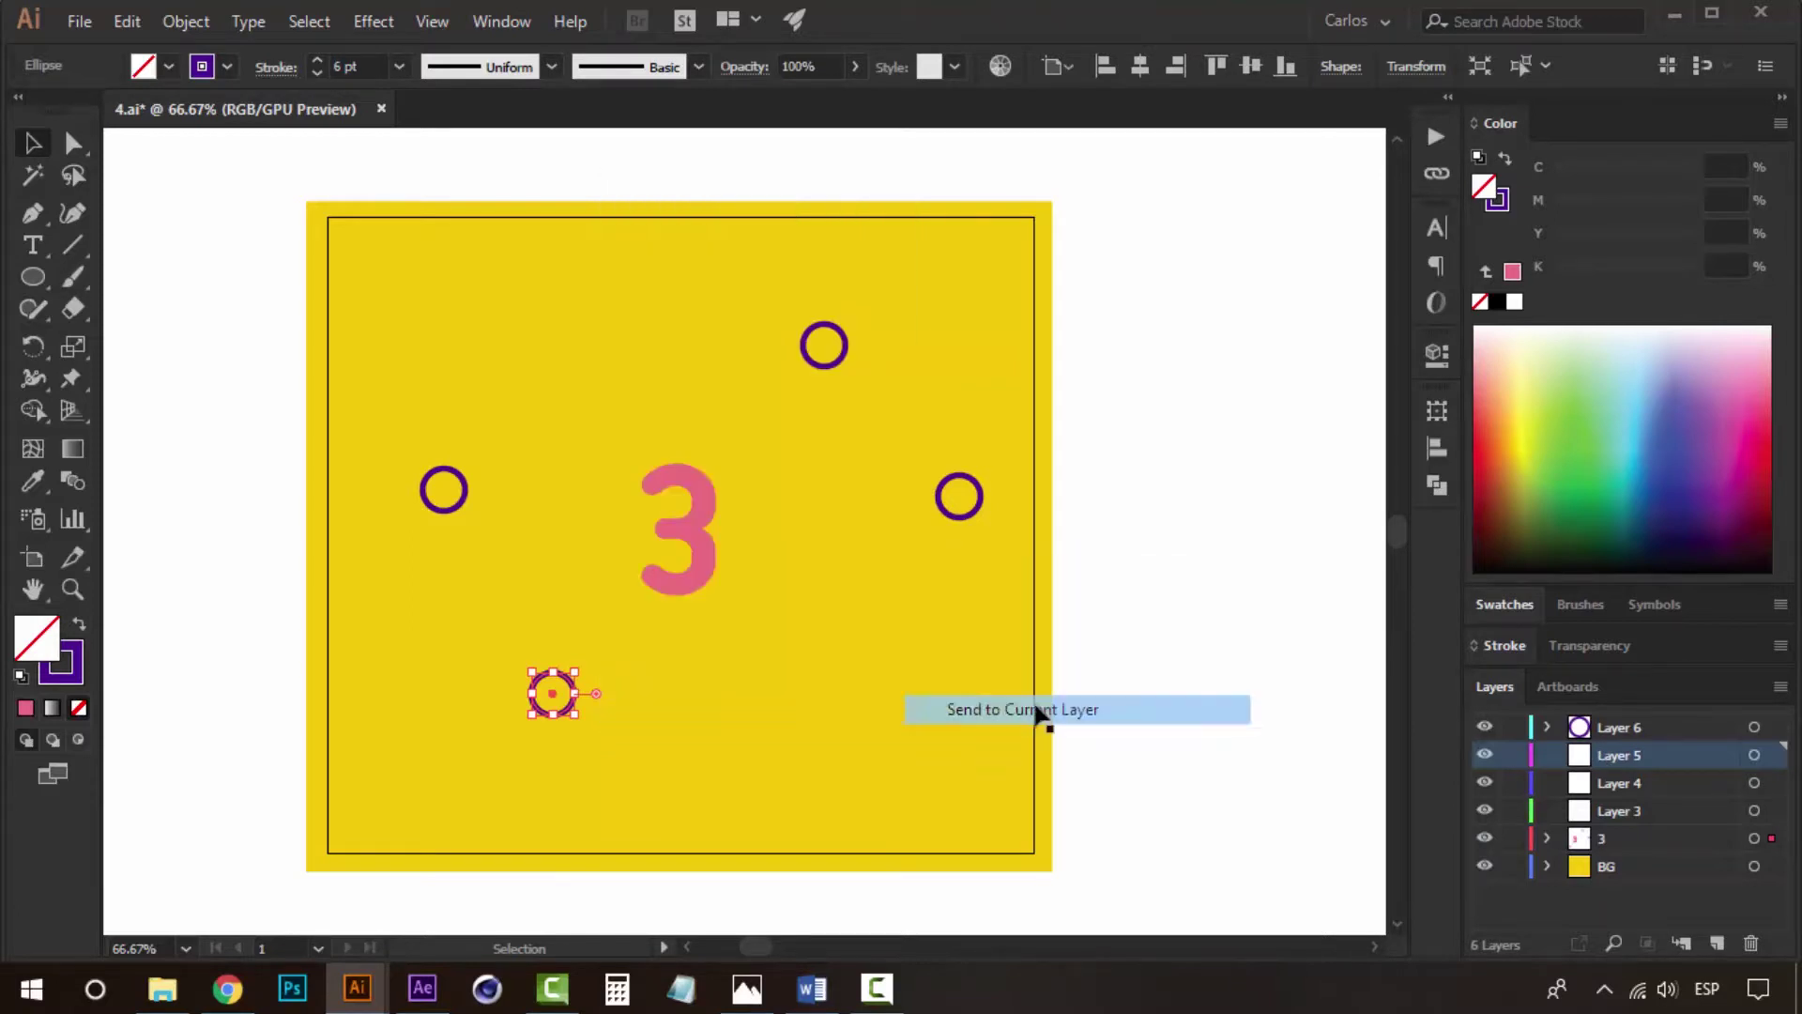
Move the top ring into Layer 4 and the right ring into Layer 3.
left_click(844, 359)
left_click(1632, 785)
right_click(809, 371)
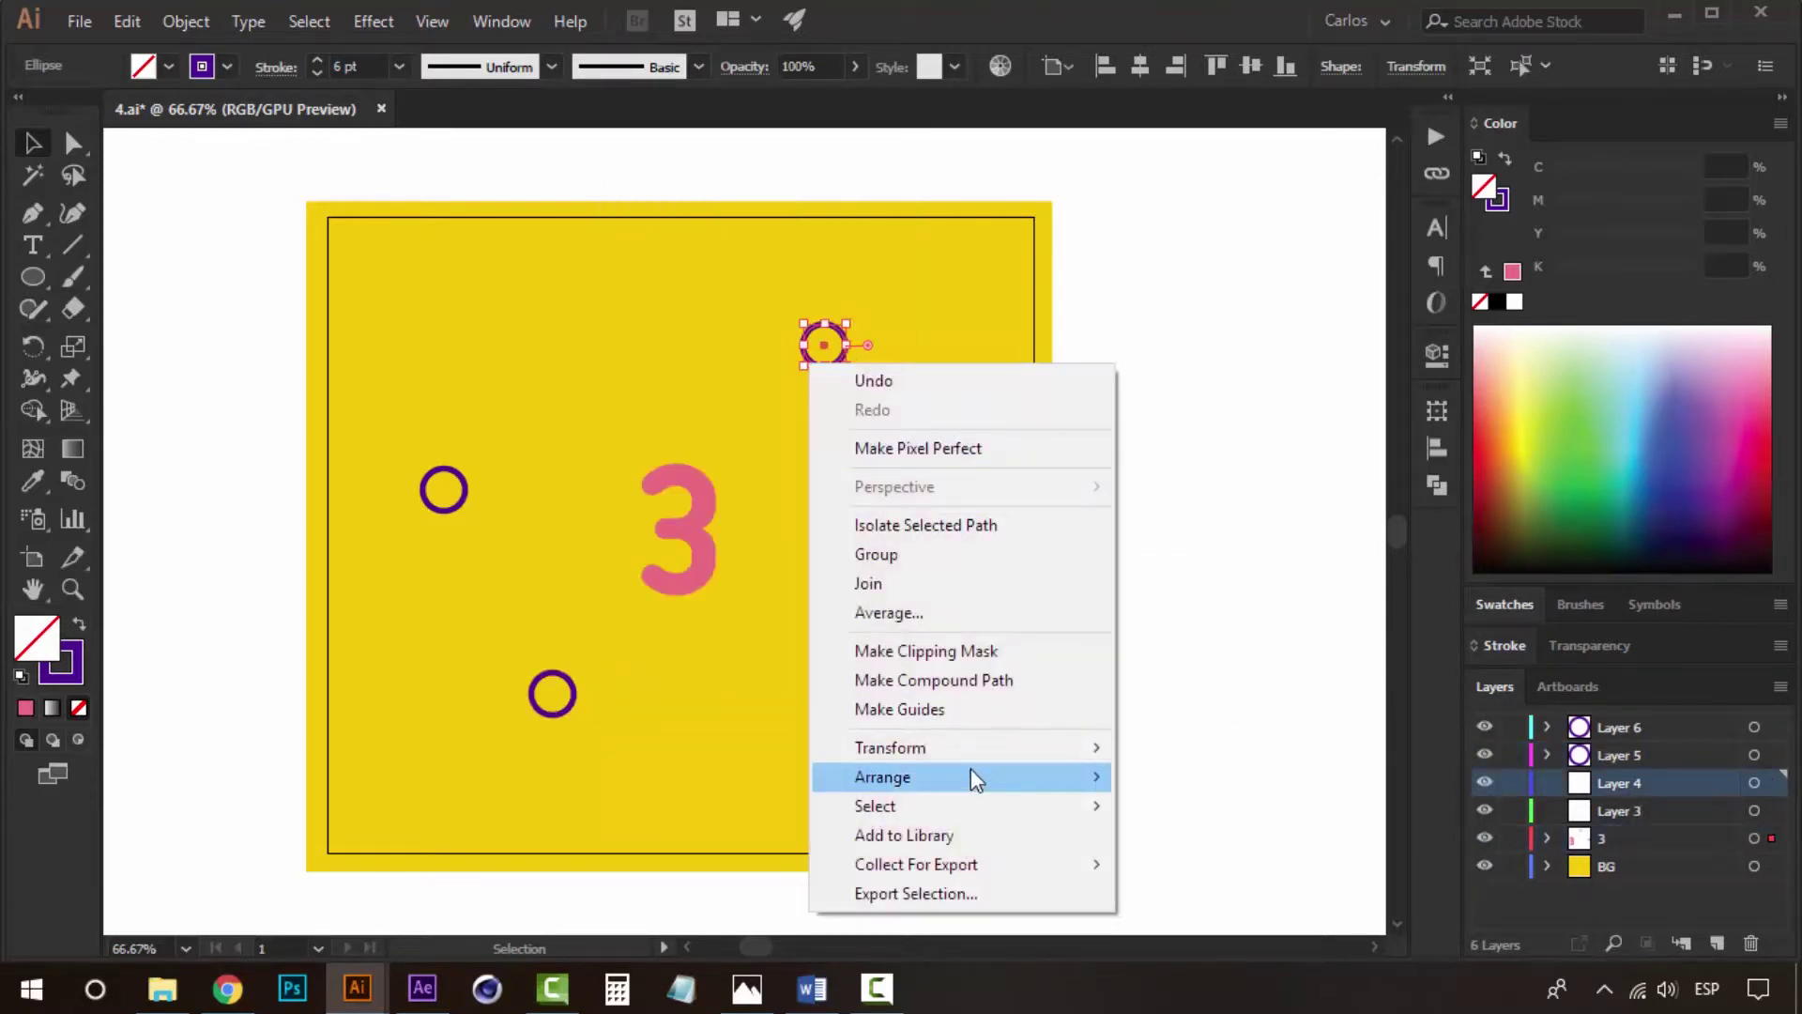
left_click(1220, 901)
left_click(979, 481)
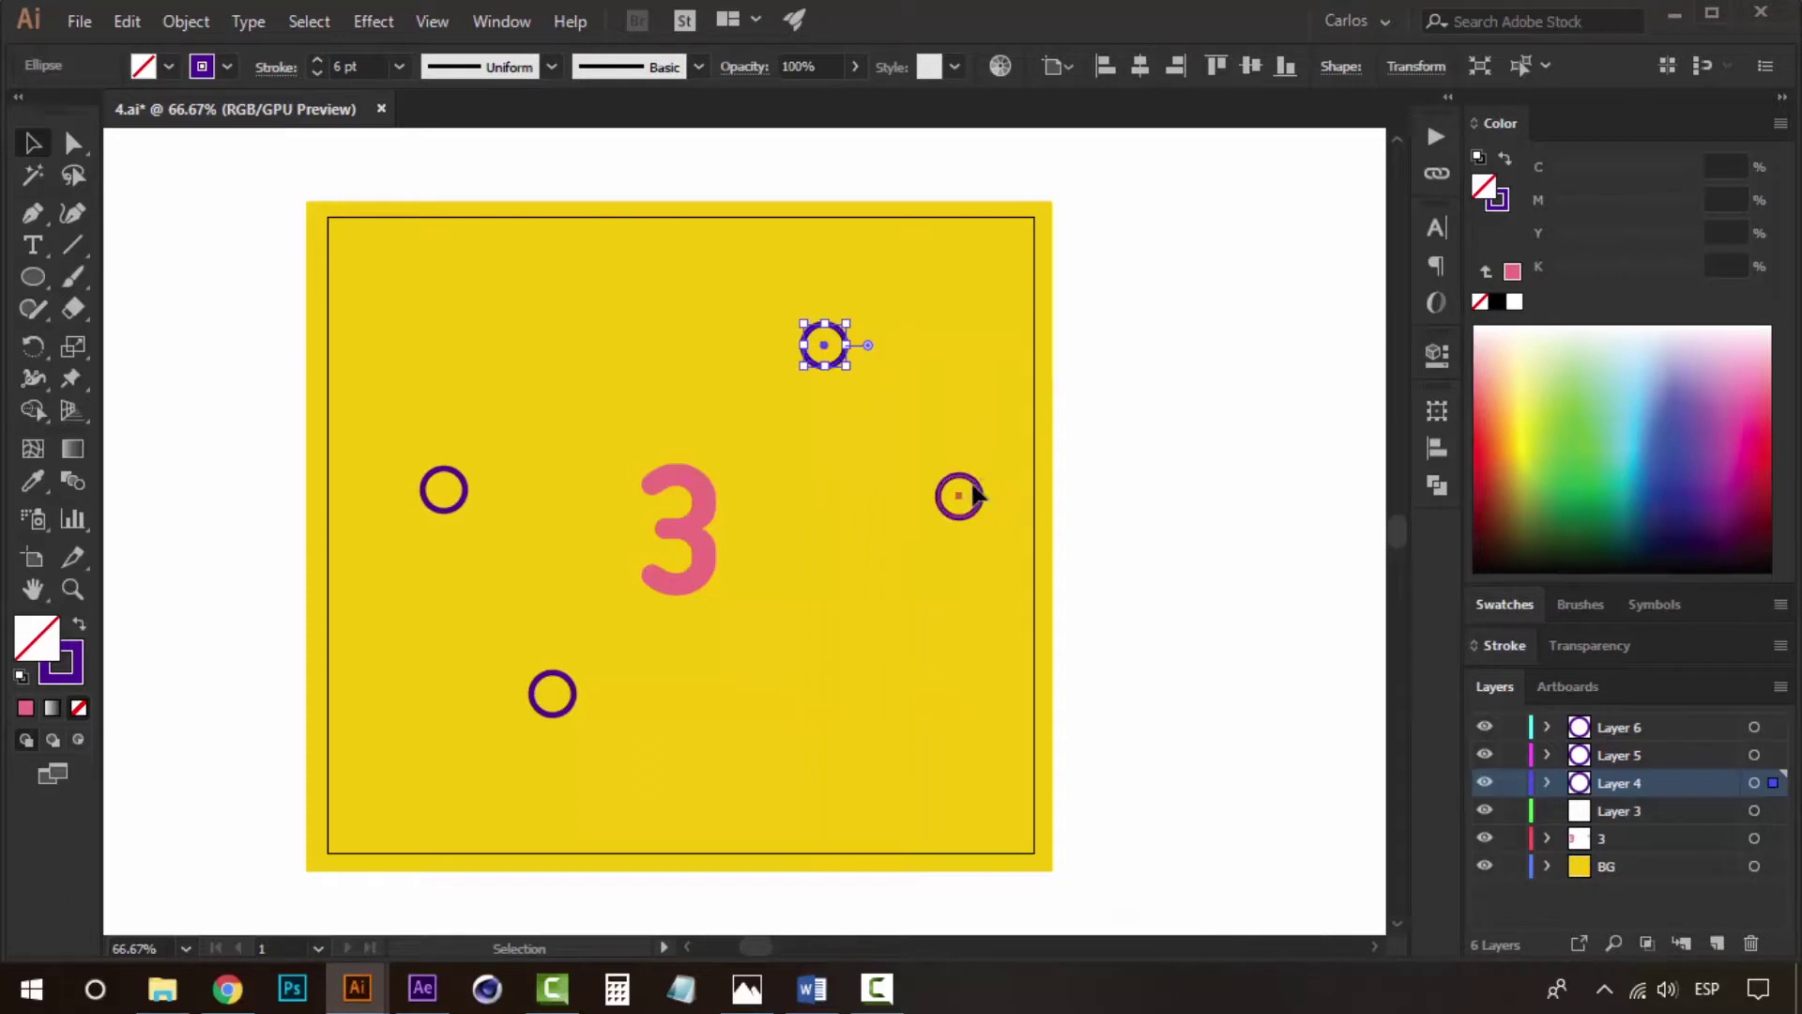
left_click(1620, 811)
right_click(939, 514)
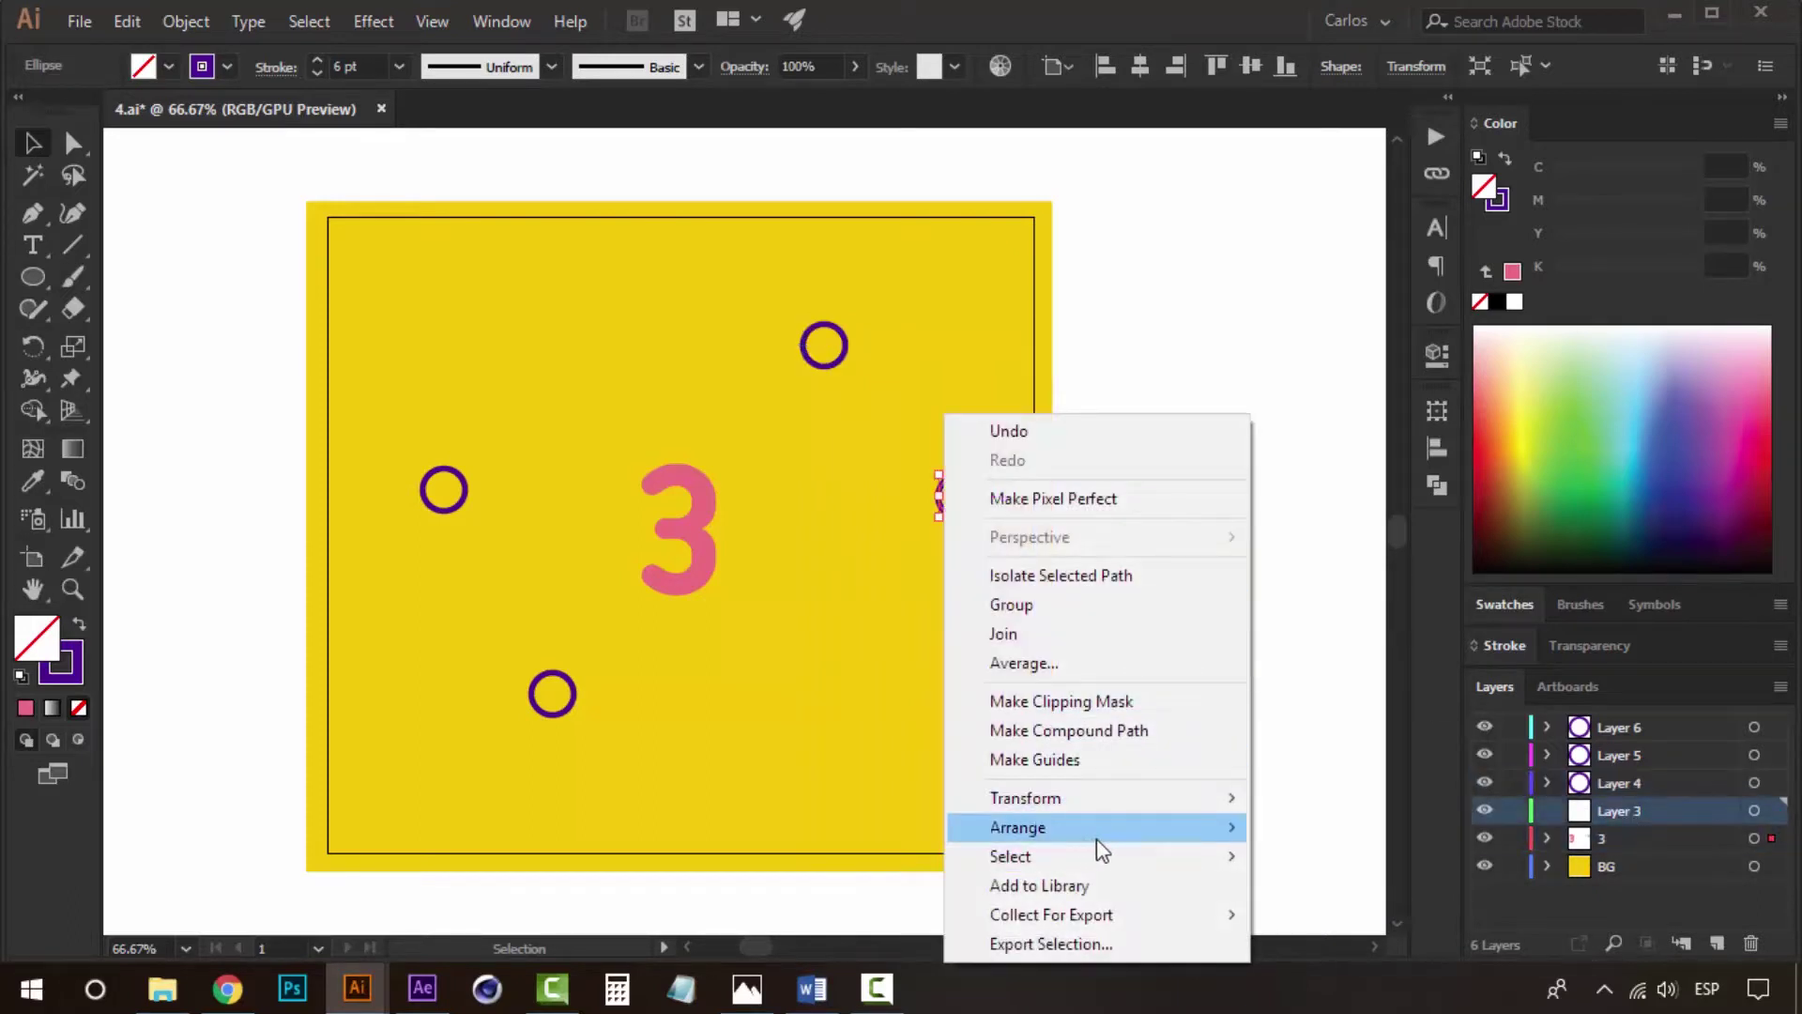
left_click(1371, 956)
left_click(1608, 735)
Rename the four ring layers bubble 1, bubble 2, bubble 3 and bubble 4.
double_click(1607, 734)
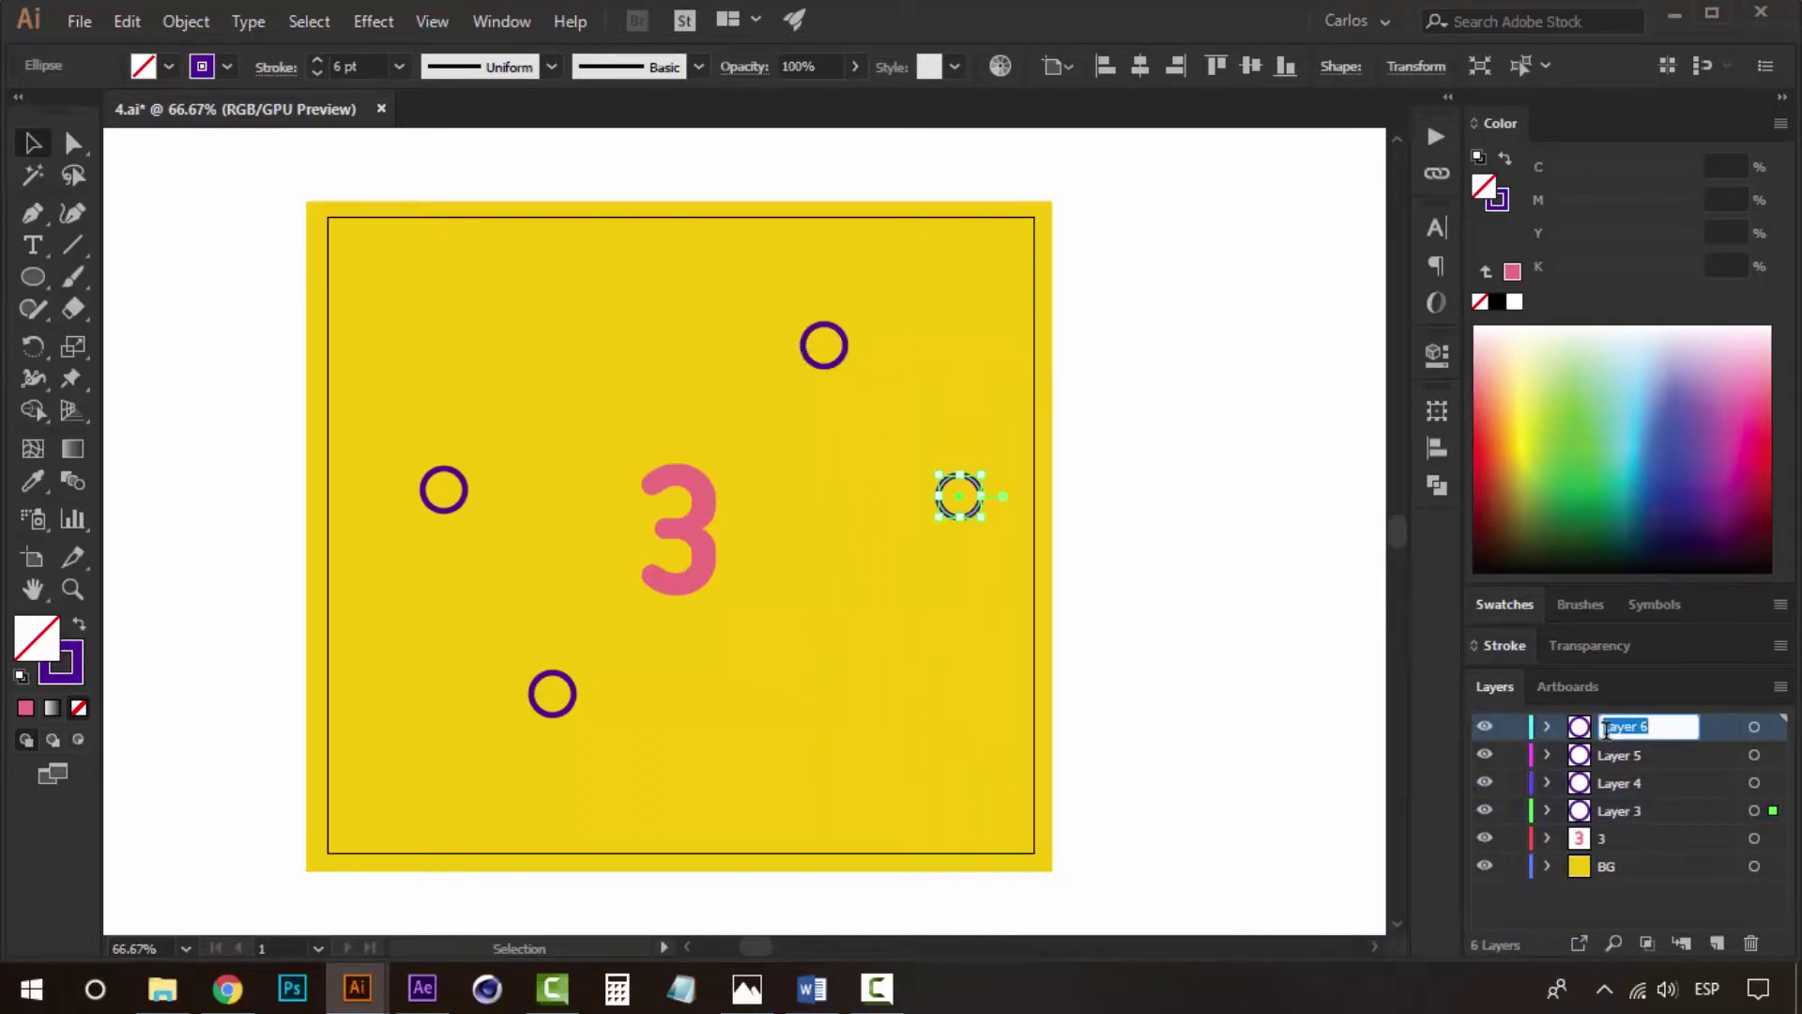
type("Bubb")
left_click(1624, 756)
double_click(1626, 757)
type("bubble 2")
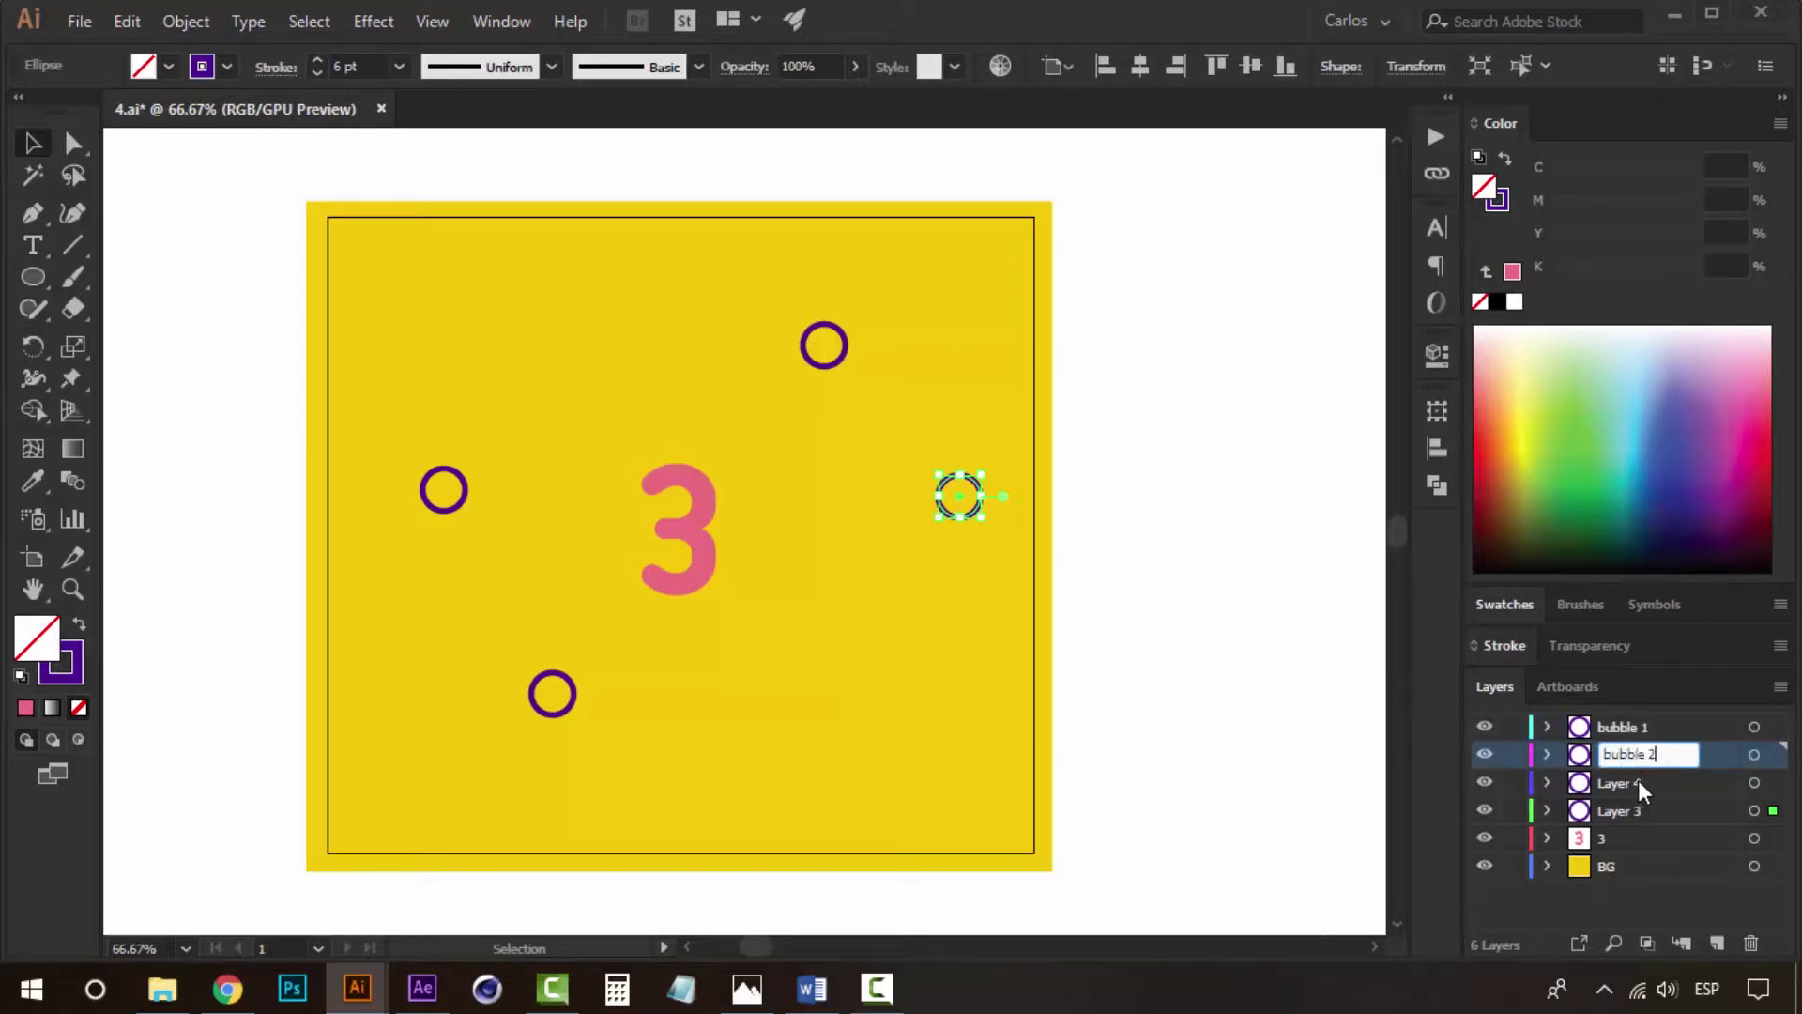
double_click(1633, 782)
type("bubble 3")
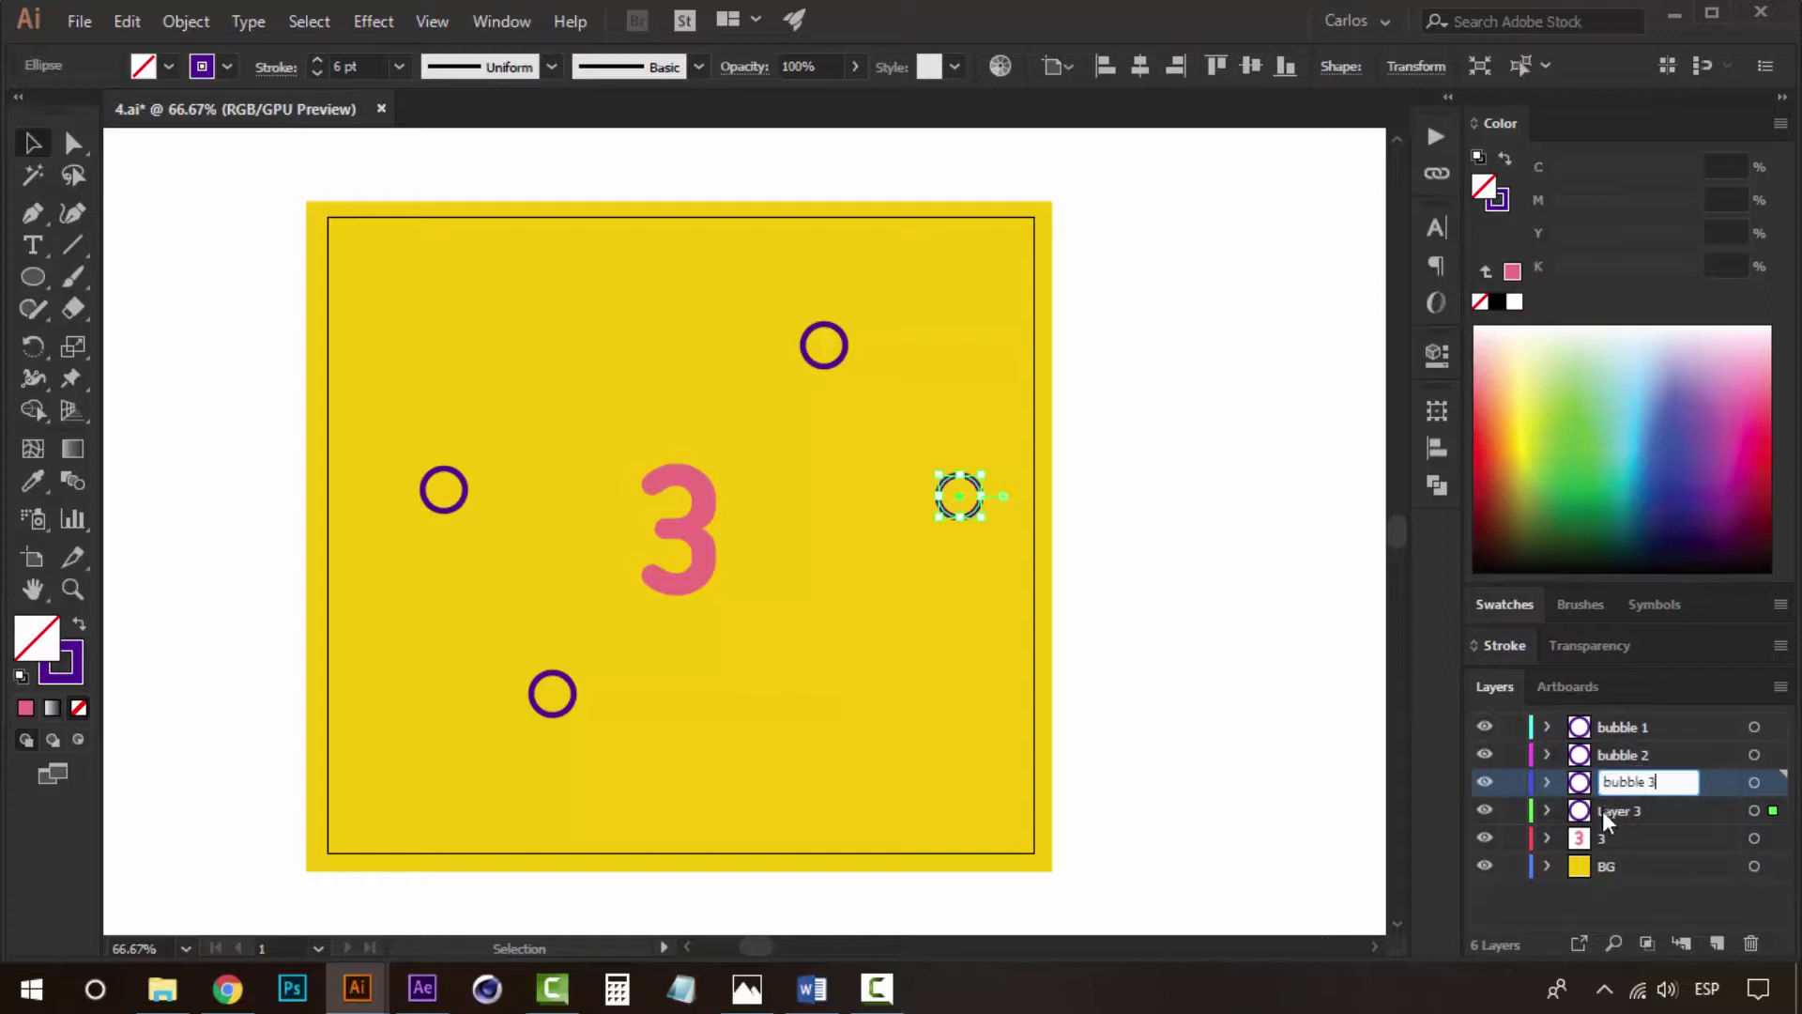
double_click(1628, 813)
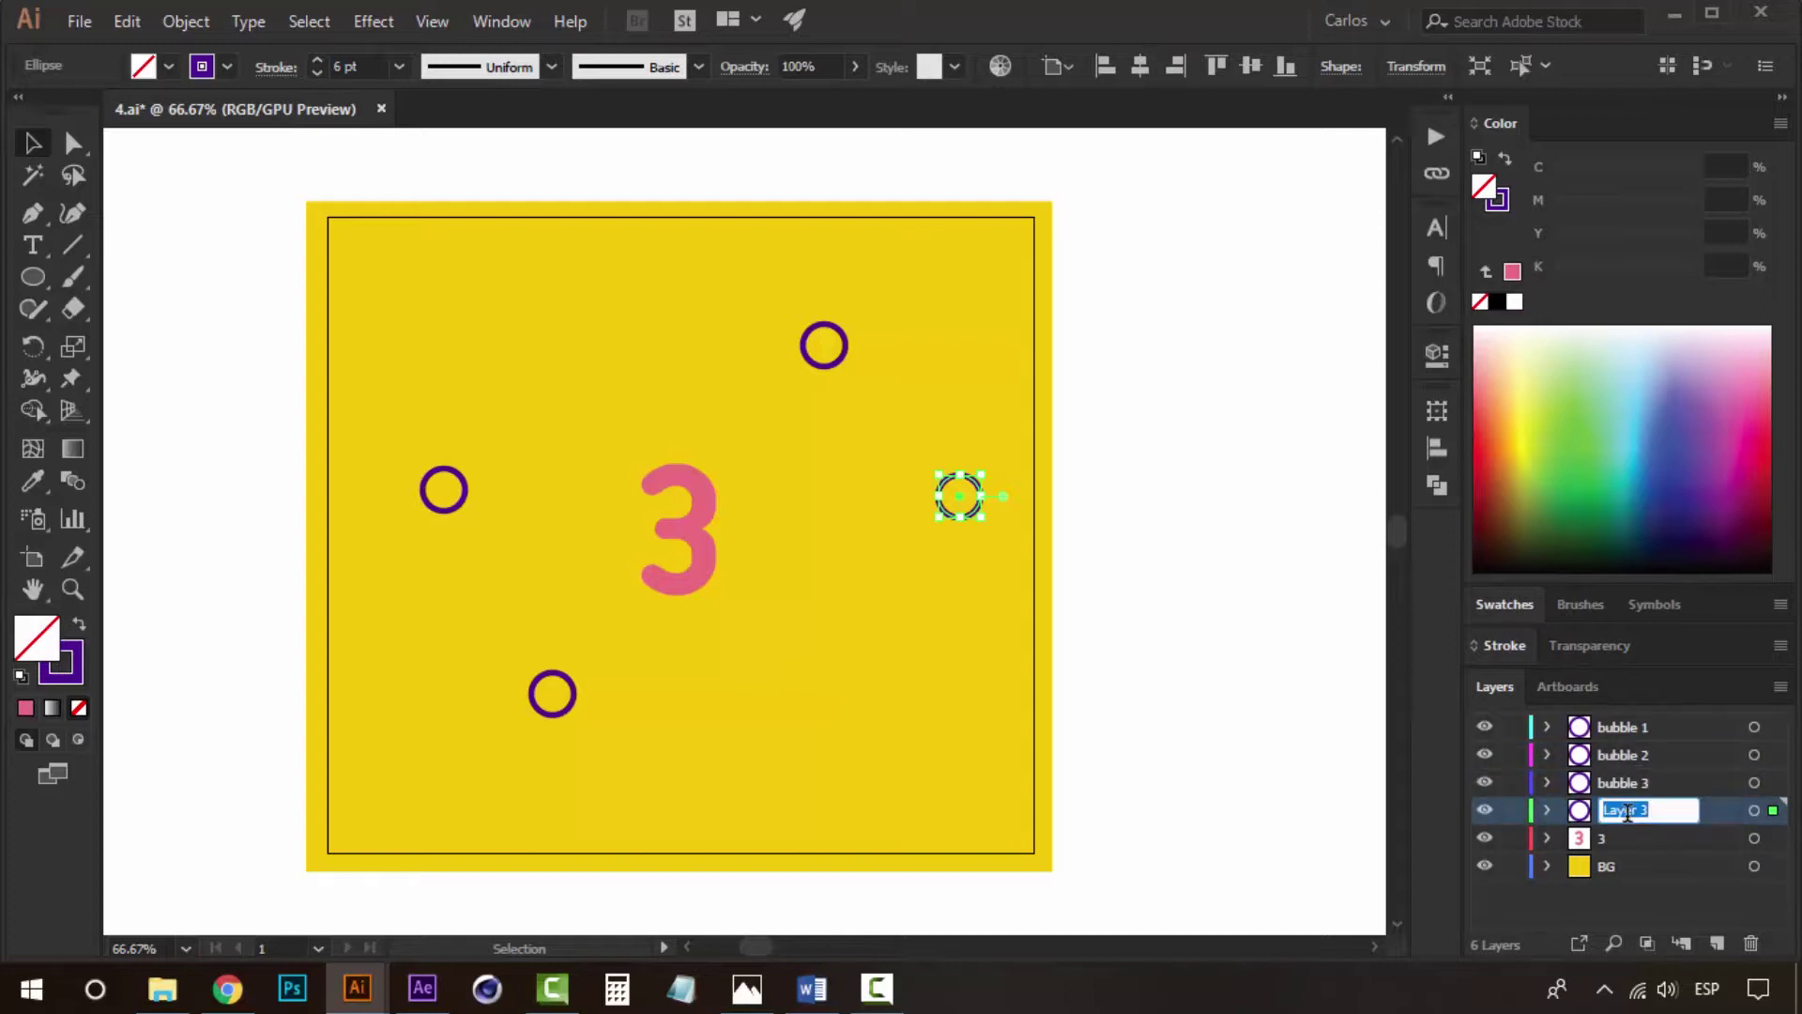
type("bubble 4")
Save the yellow card with the pink 3 and four bubbles as 3.ai.
left_click(1275, 530)
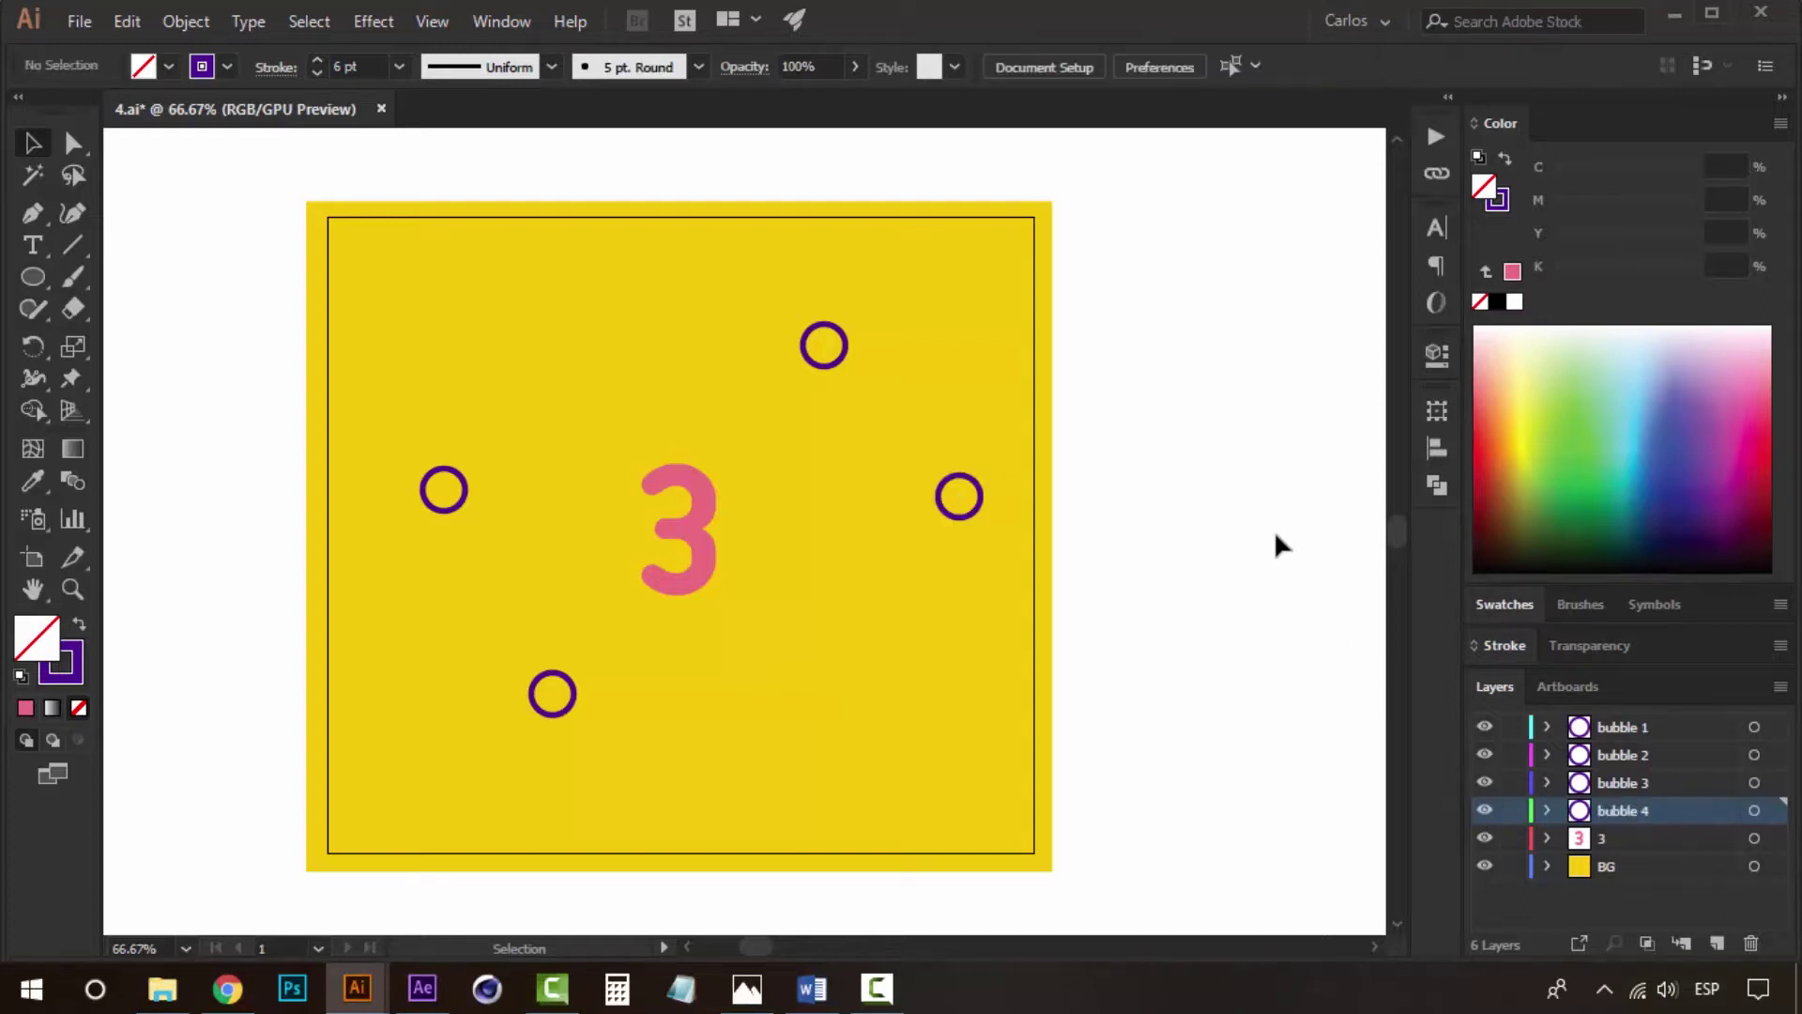
scroll(926, 571, "left", 2)
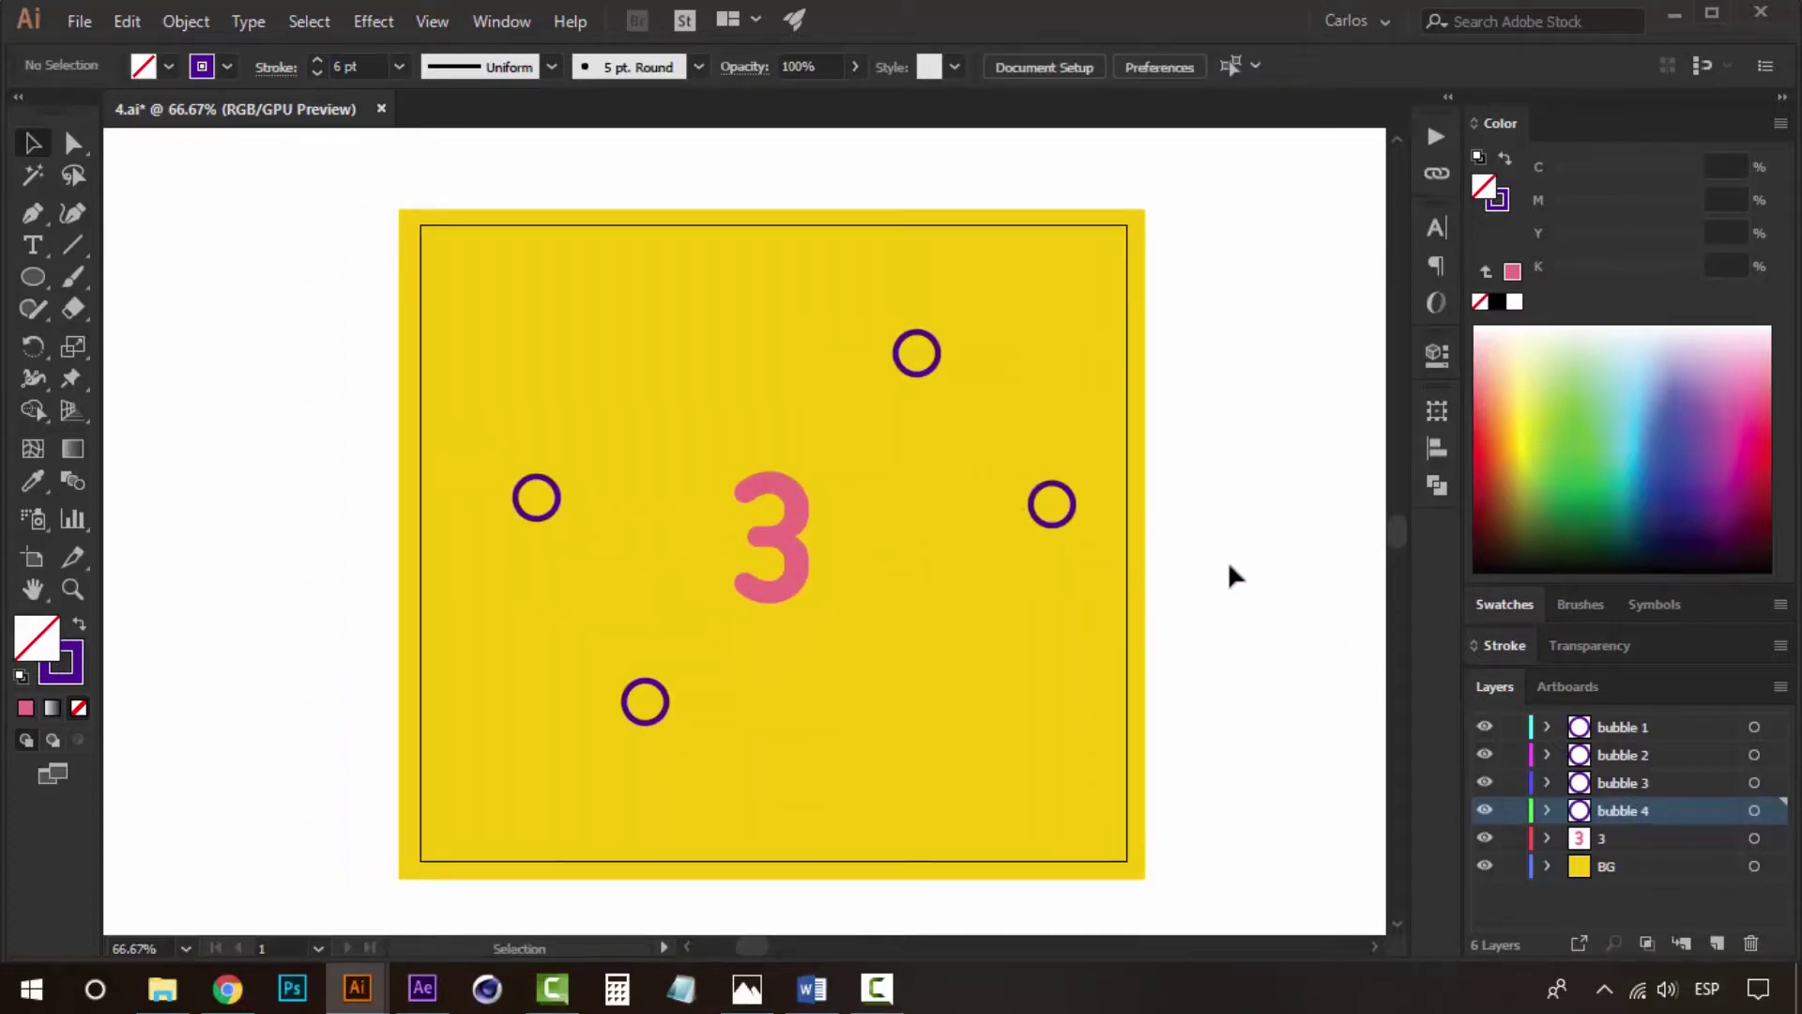
left_click_drag(1227, 560, 1042, 505)
key("ctrl+shift+s")
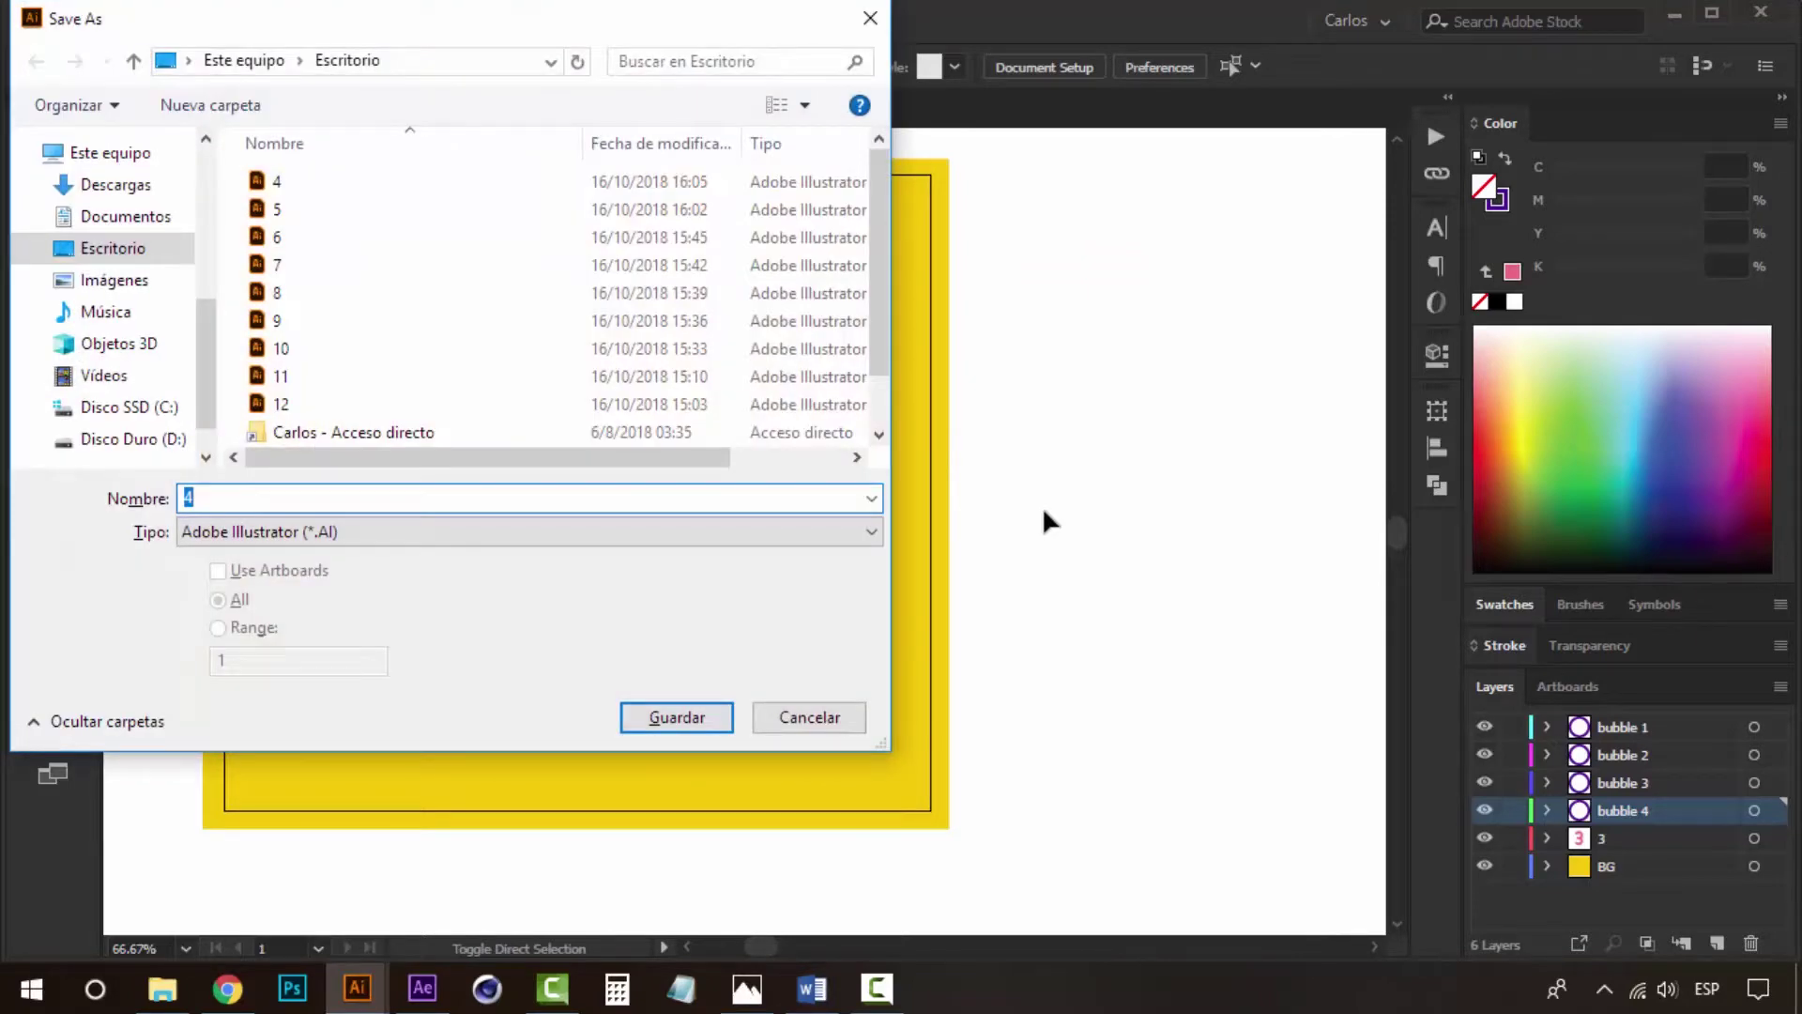
left_click(660, 713)
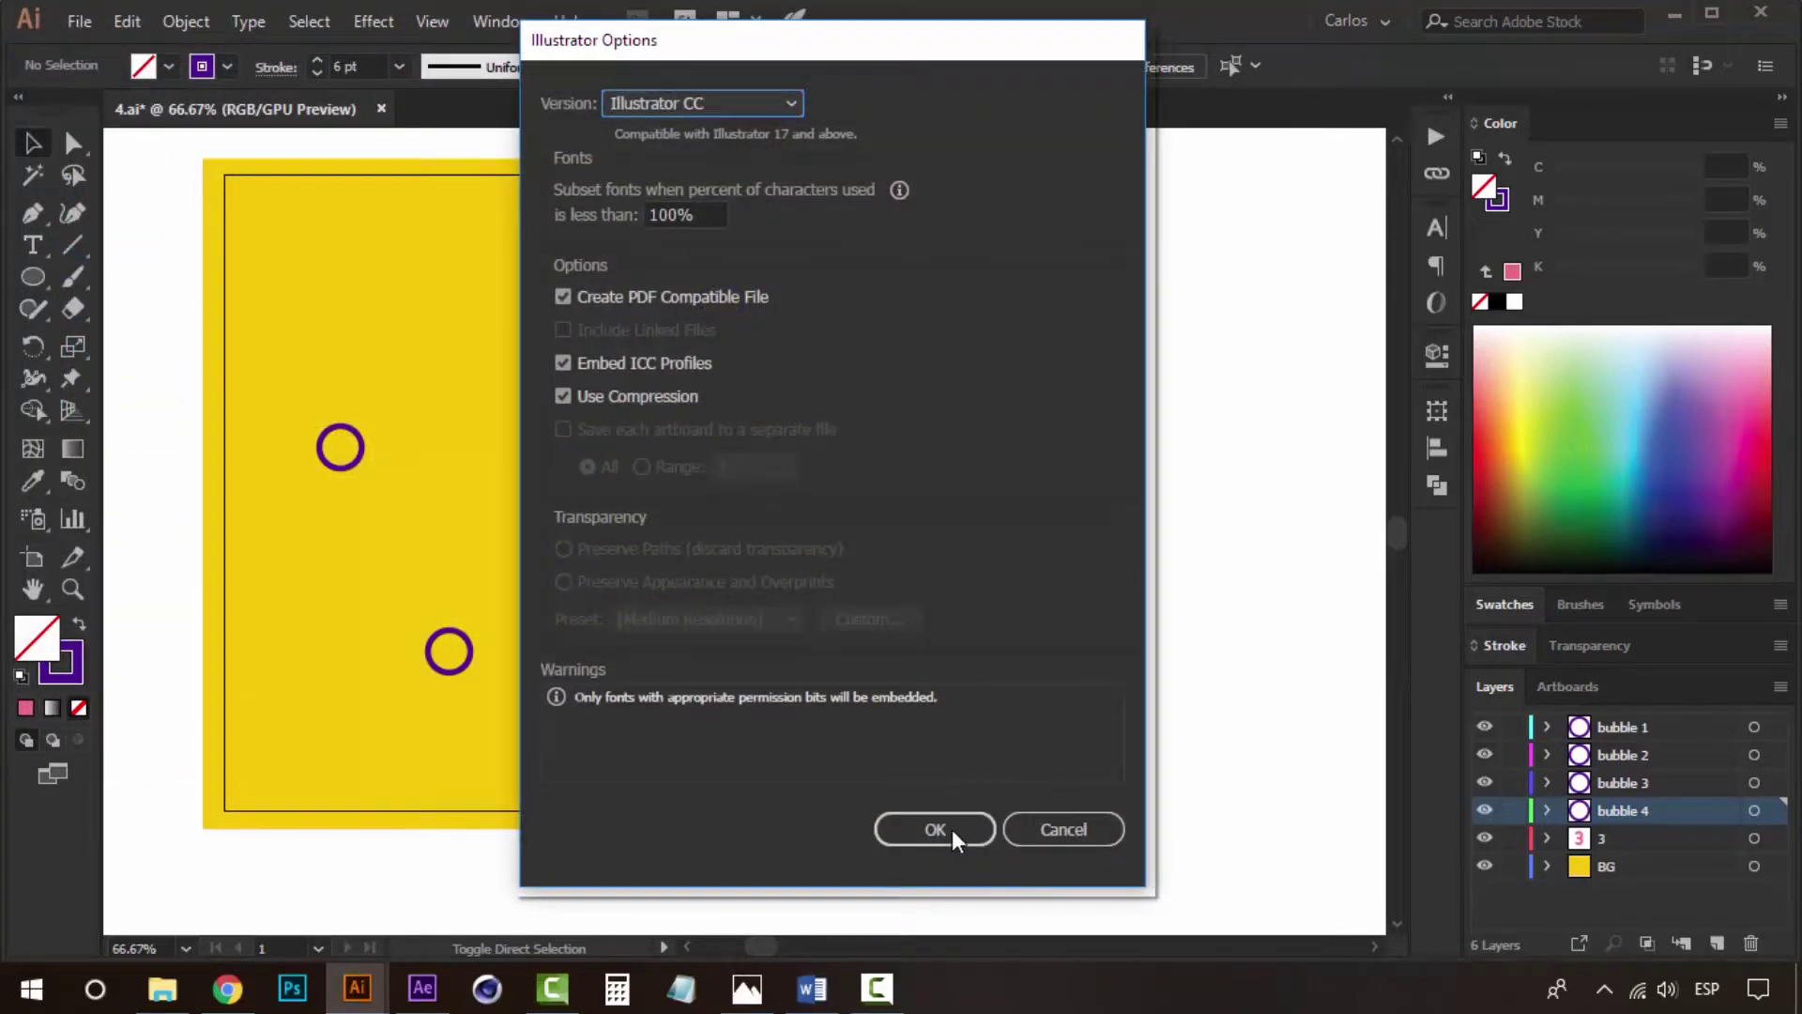
left_click(952, 830)
key("z")
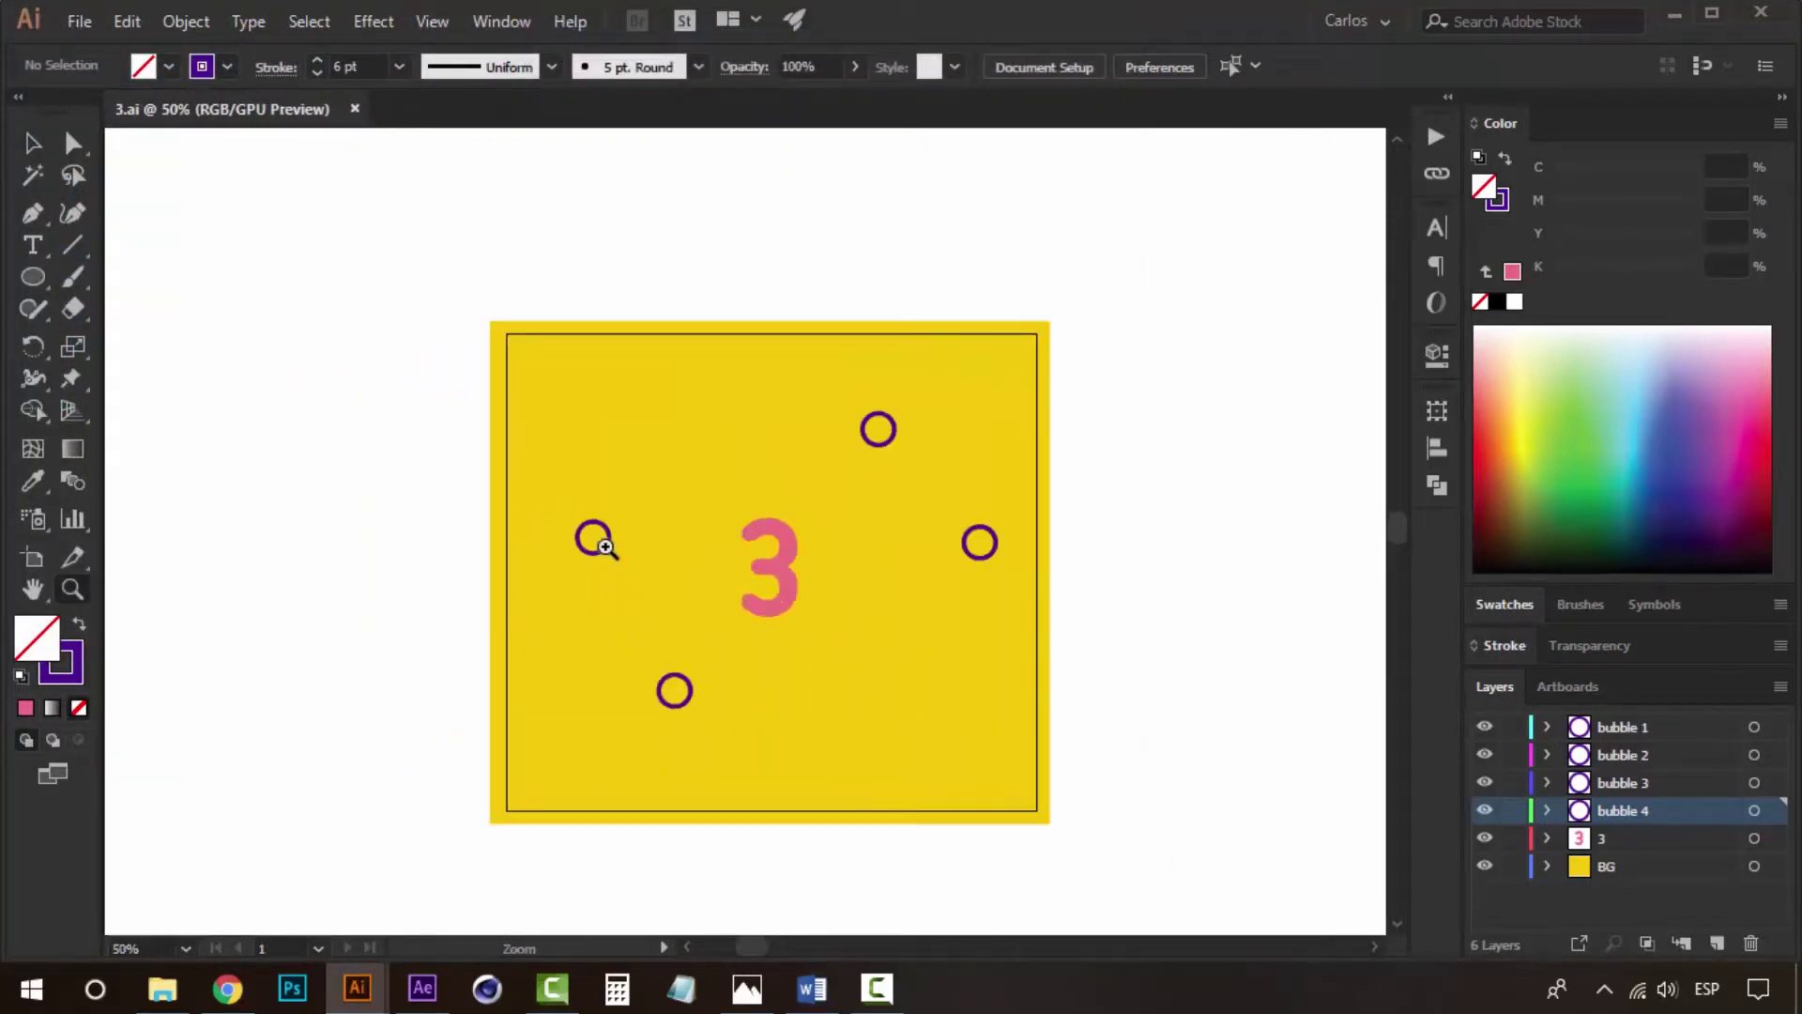
key("v")
left_click_drag(880, 619, 801, 627)
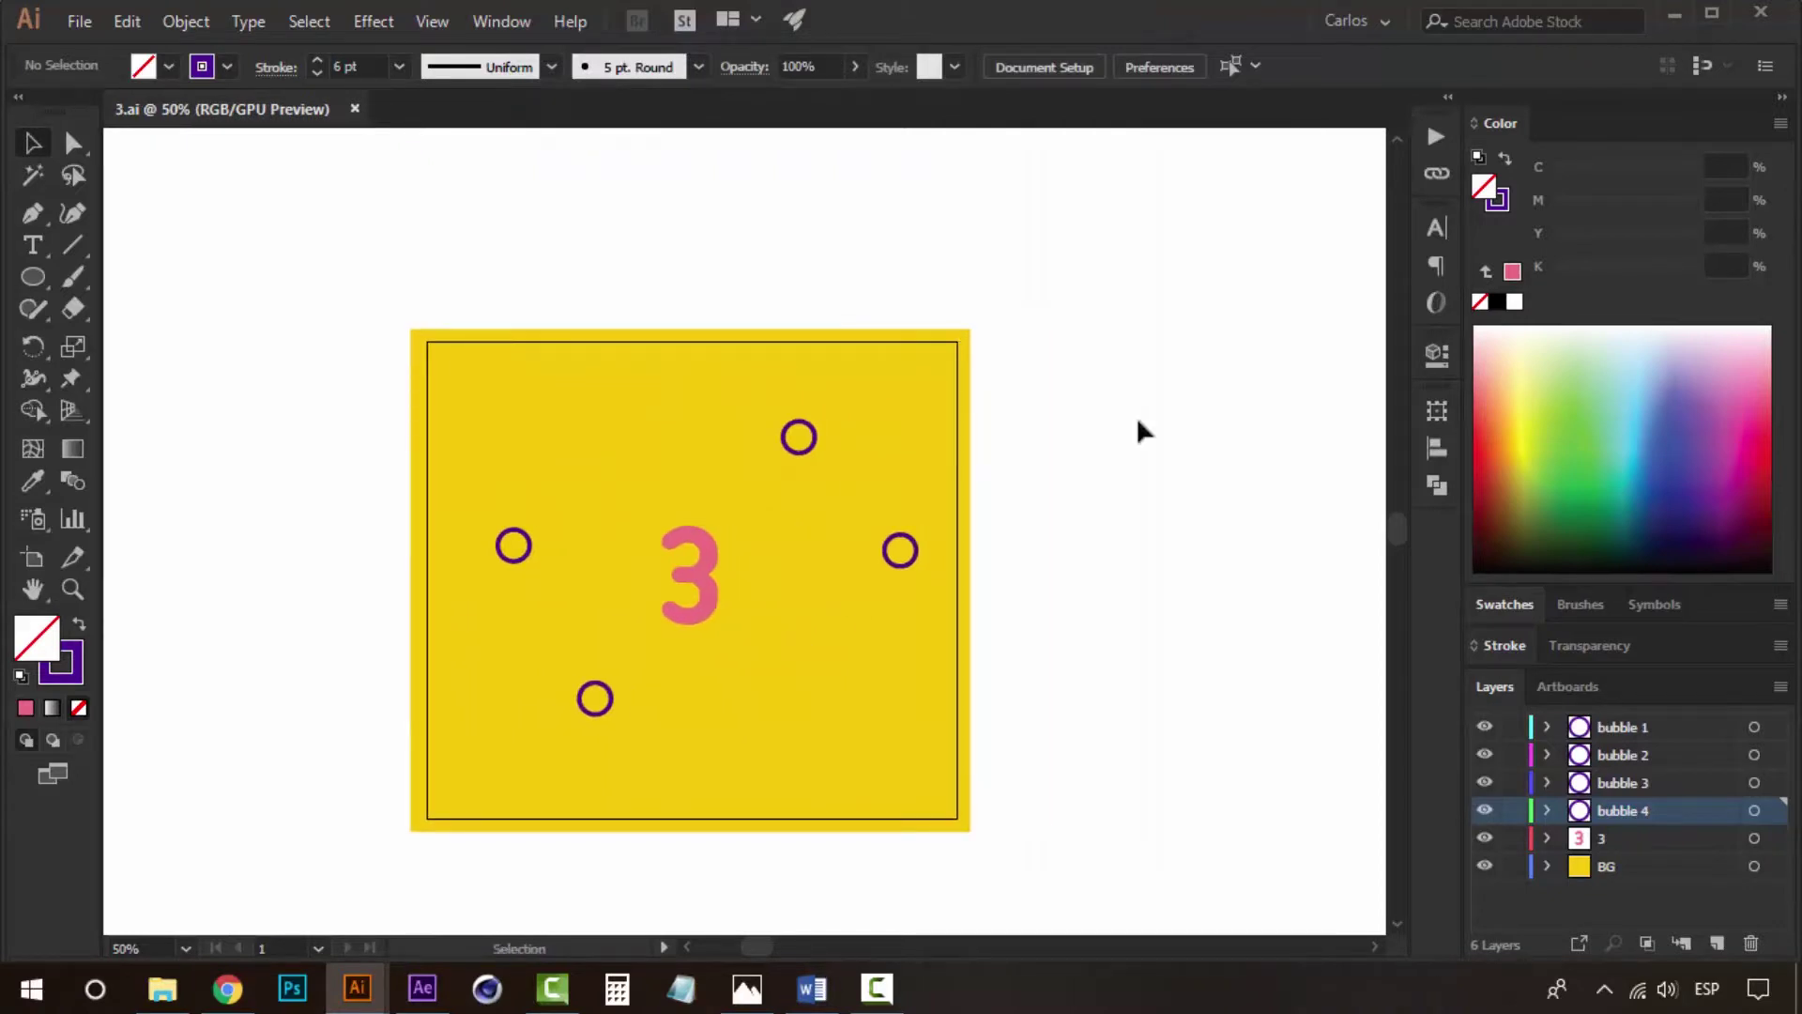
Delete the four bubble layers along with their rings.
left_click(792, 644)
left_click(1674, 738)
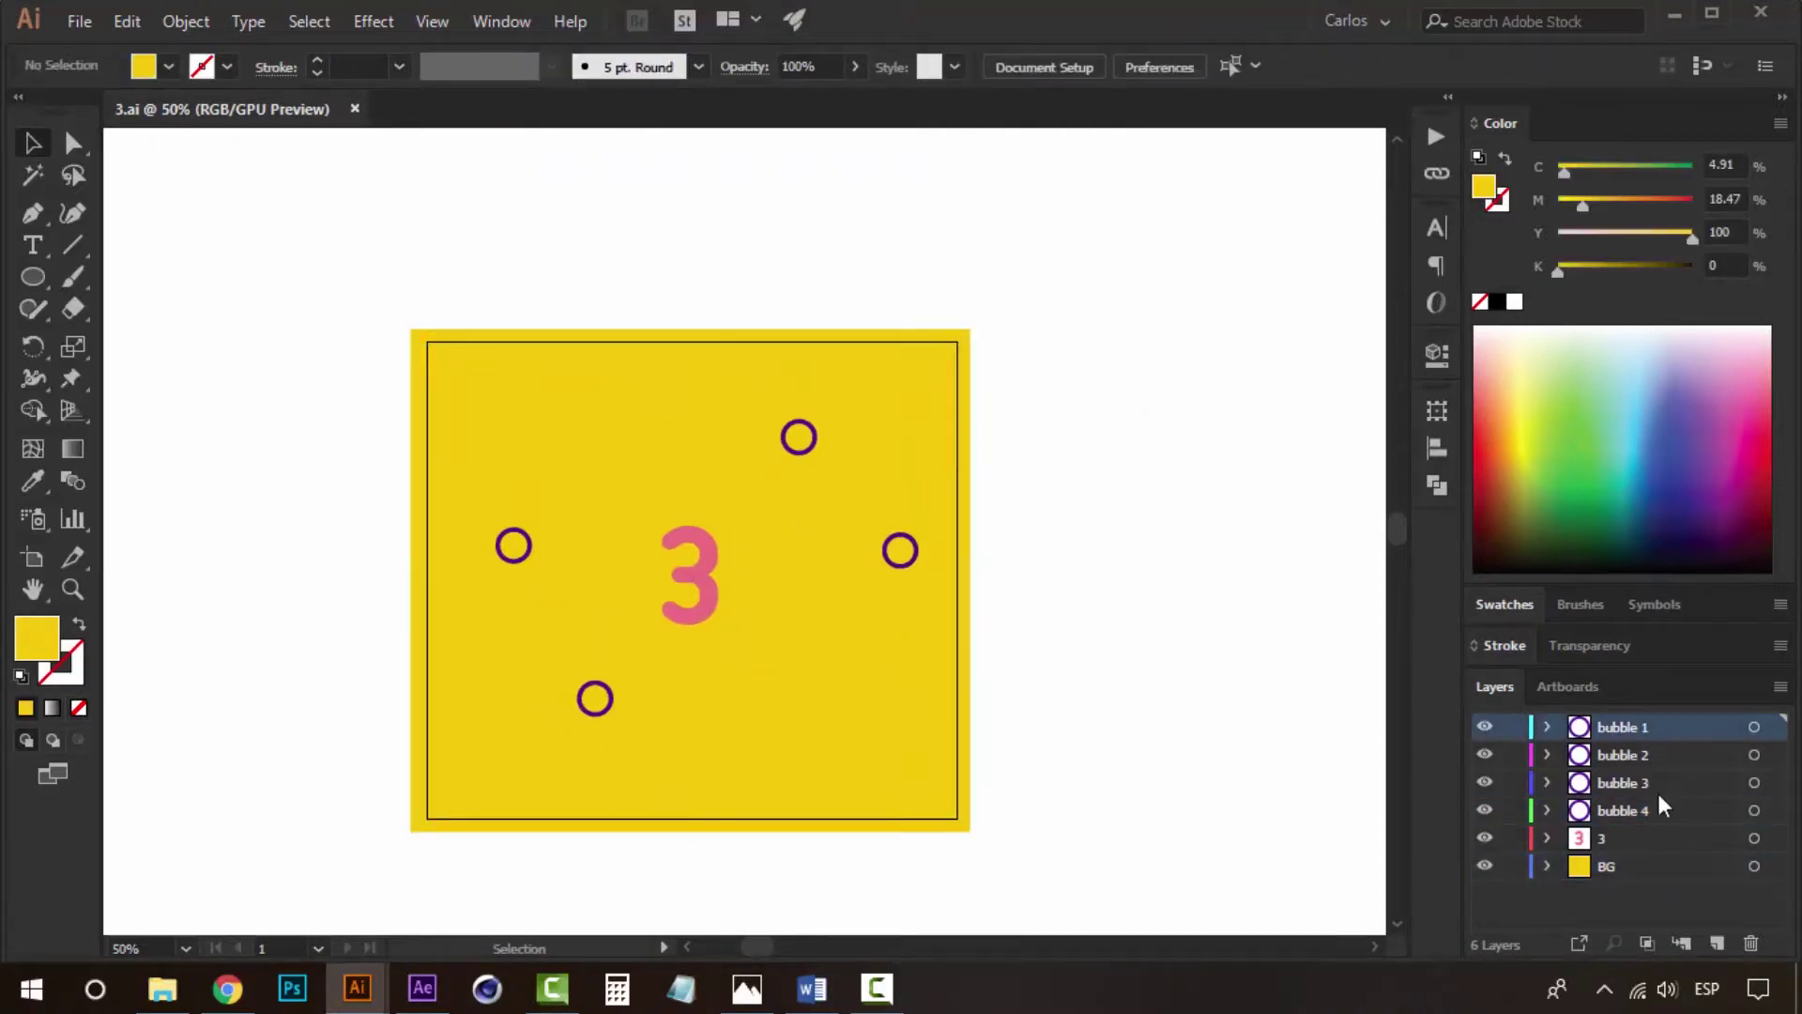
left_click(1656, 813, "shift")
left_click(1748, 944)
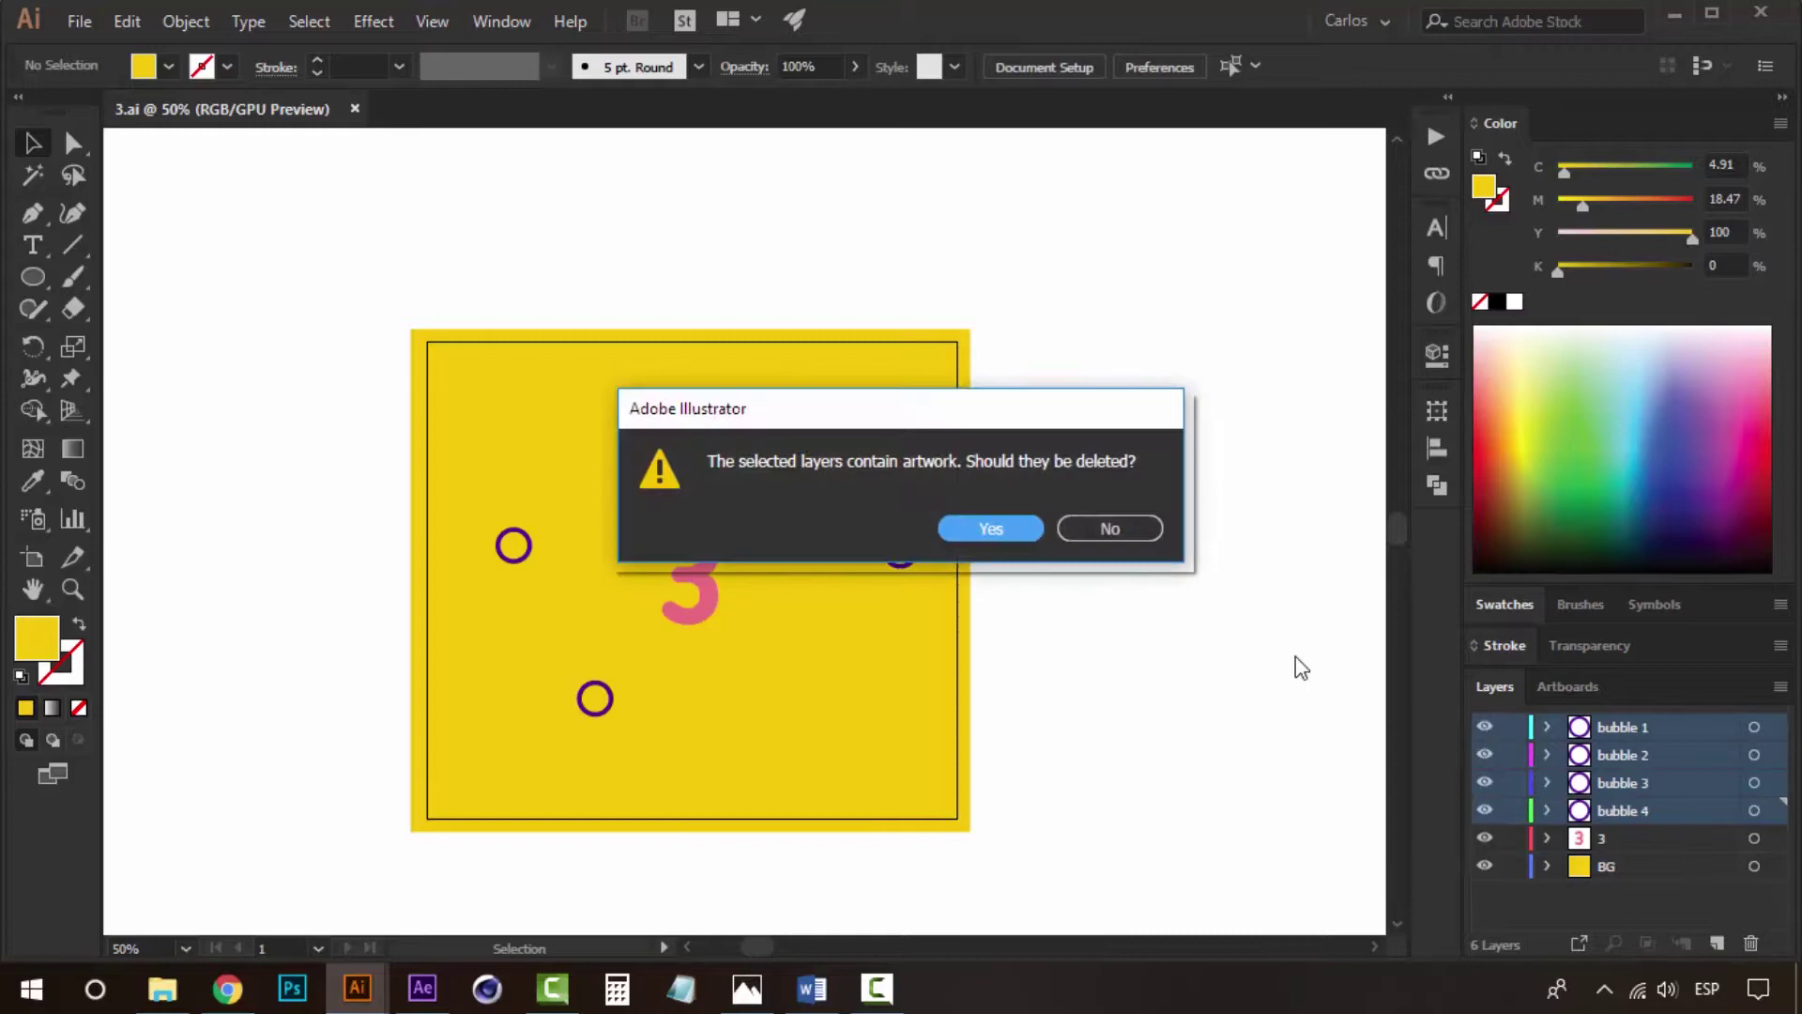
left_click(1017, 543)
Change the pink number 3 text to read 'two'.
left_click(704, 581)
double_click(706, 591)
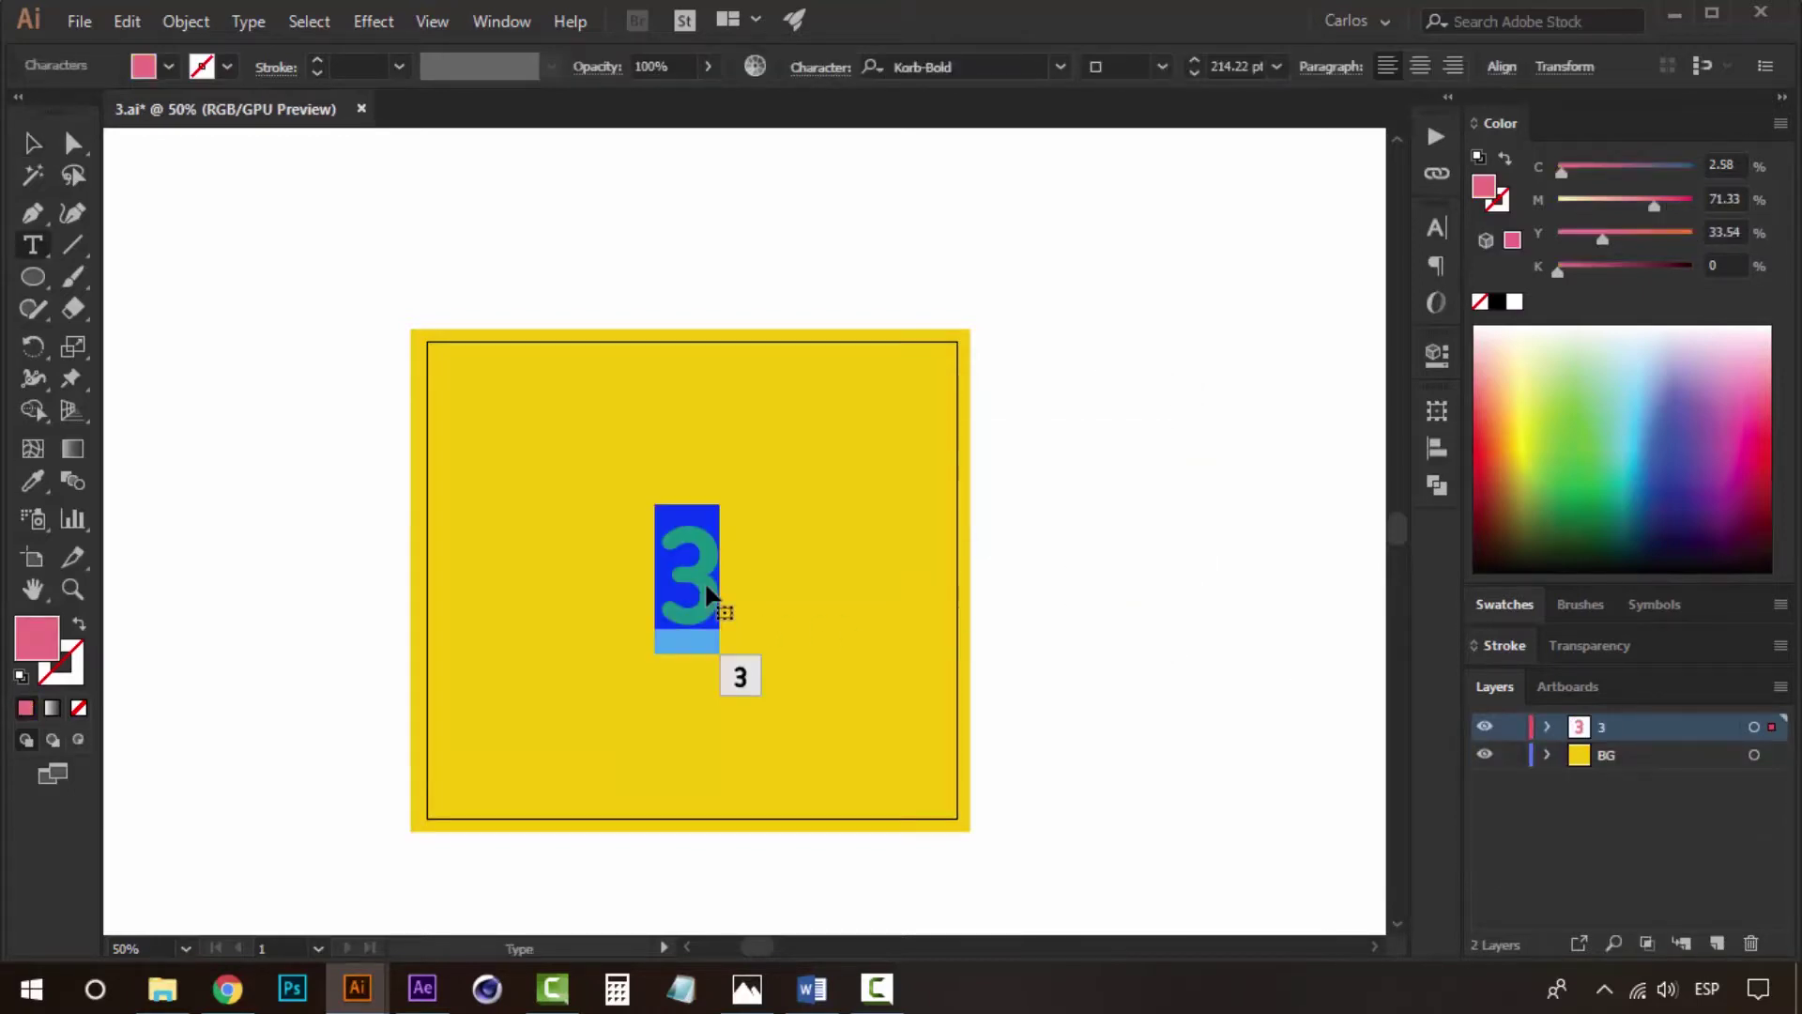
type("Two")
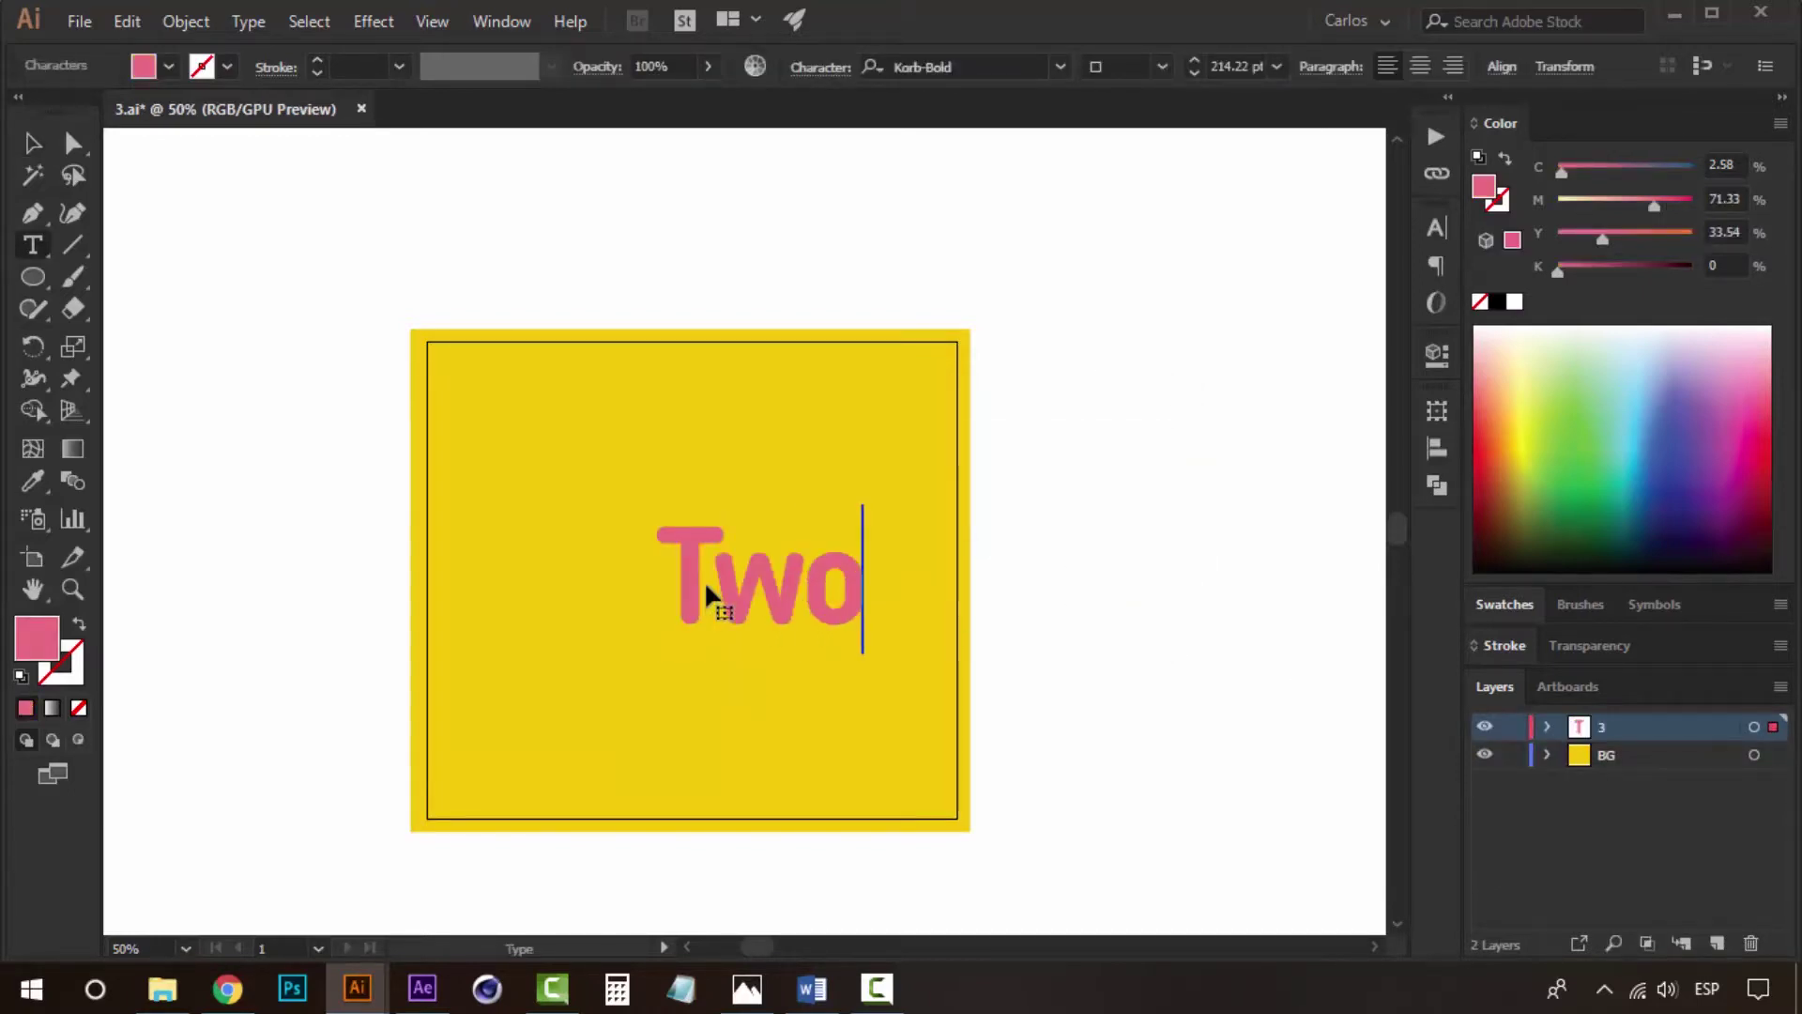
key("BackSpace")
key("BackSpace")
key("BackSpace")
type("two")
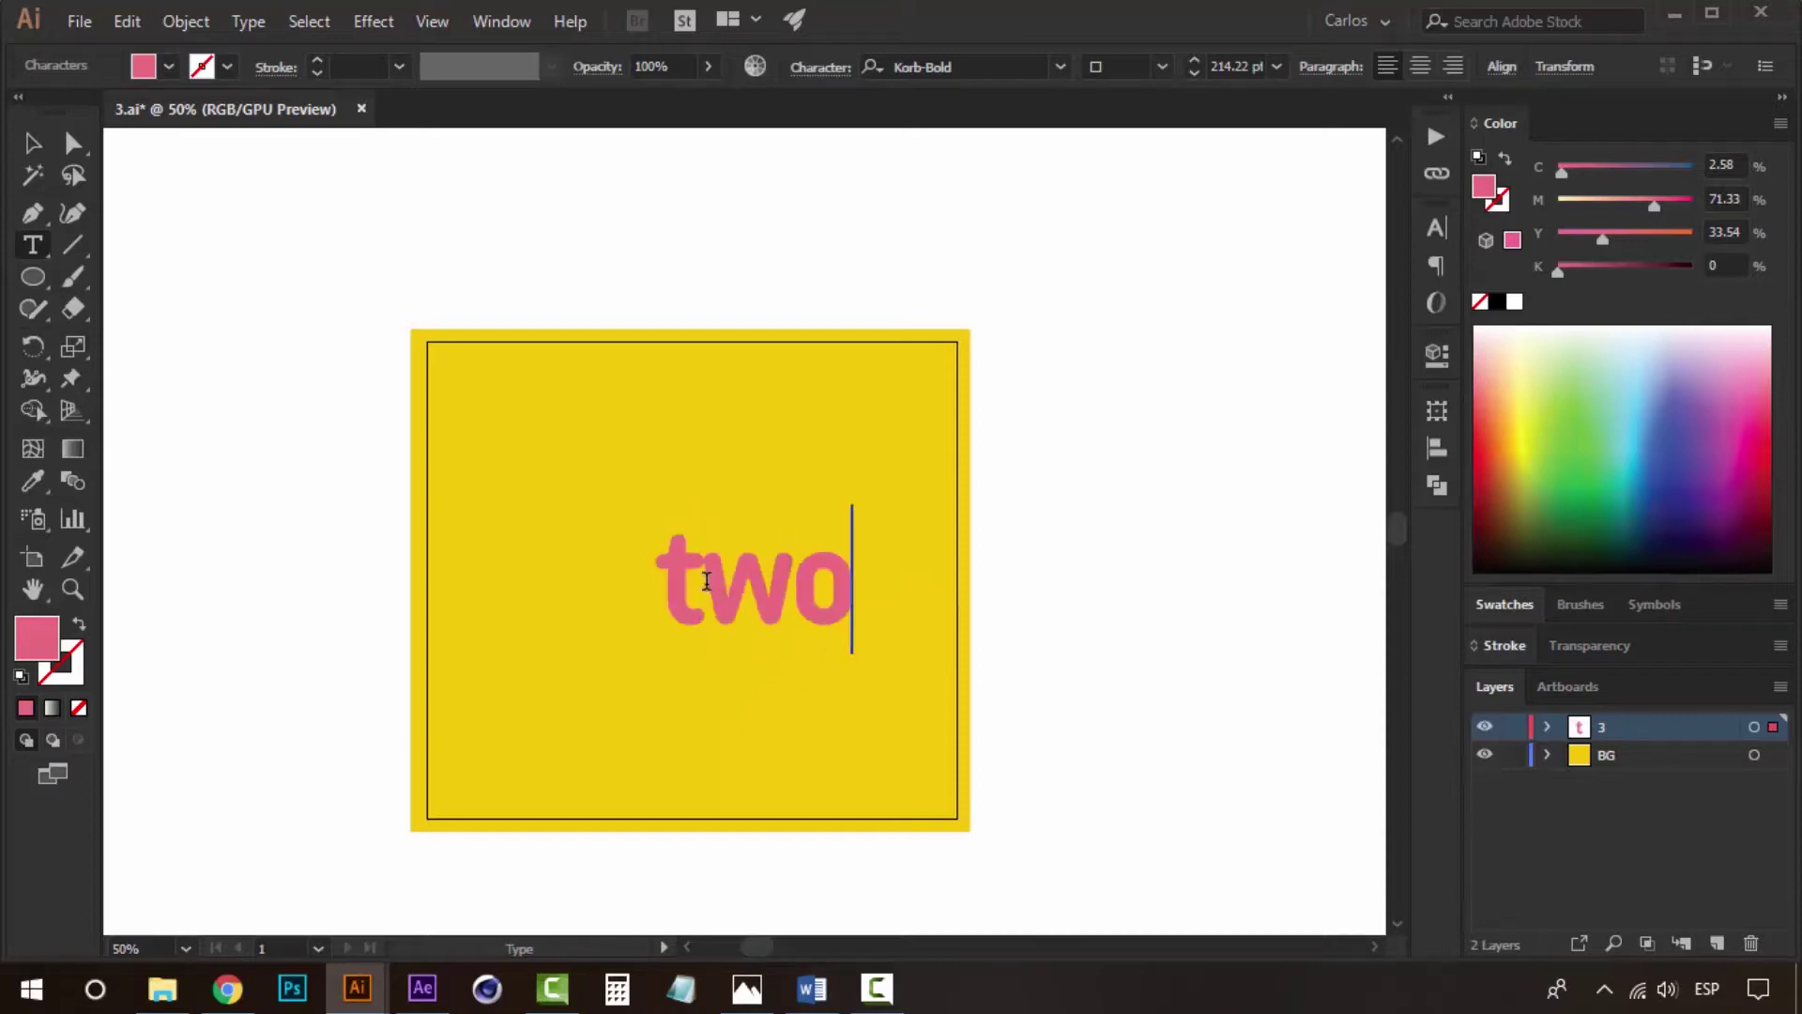
key("Escape")
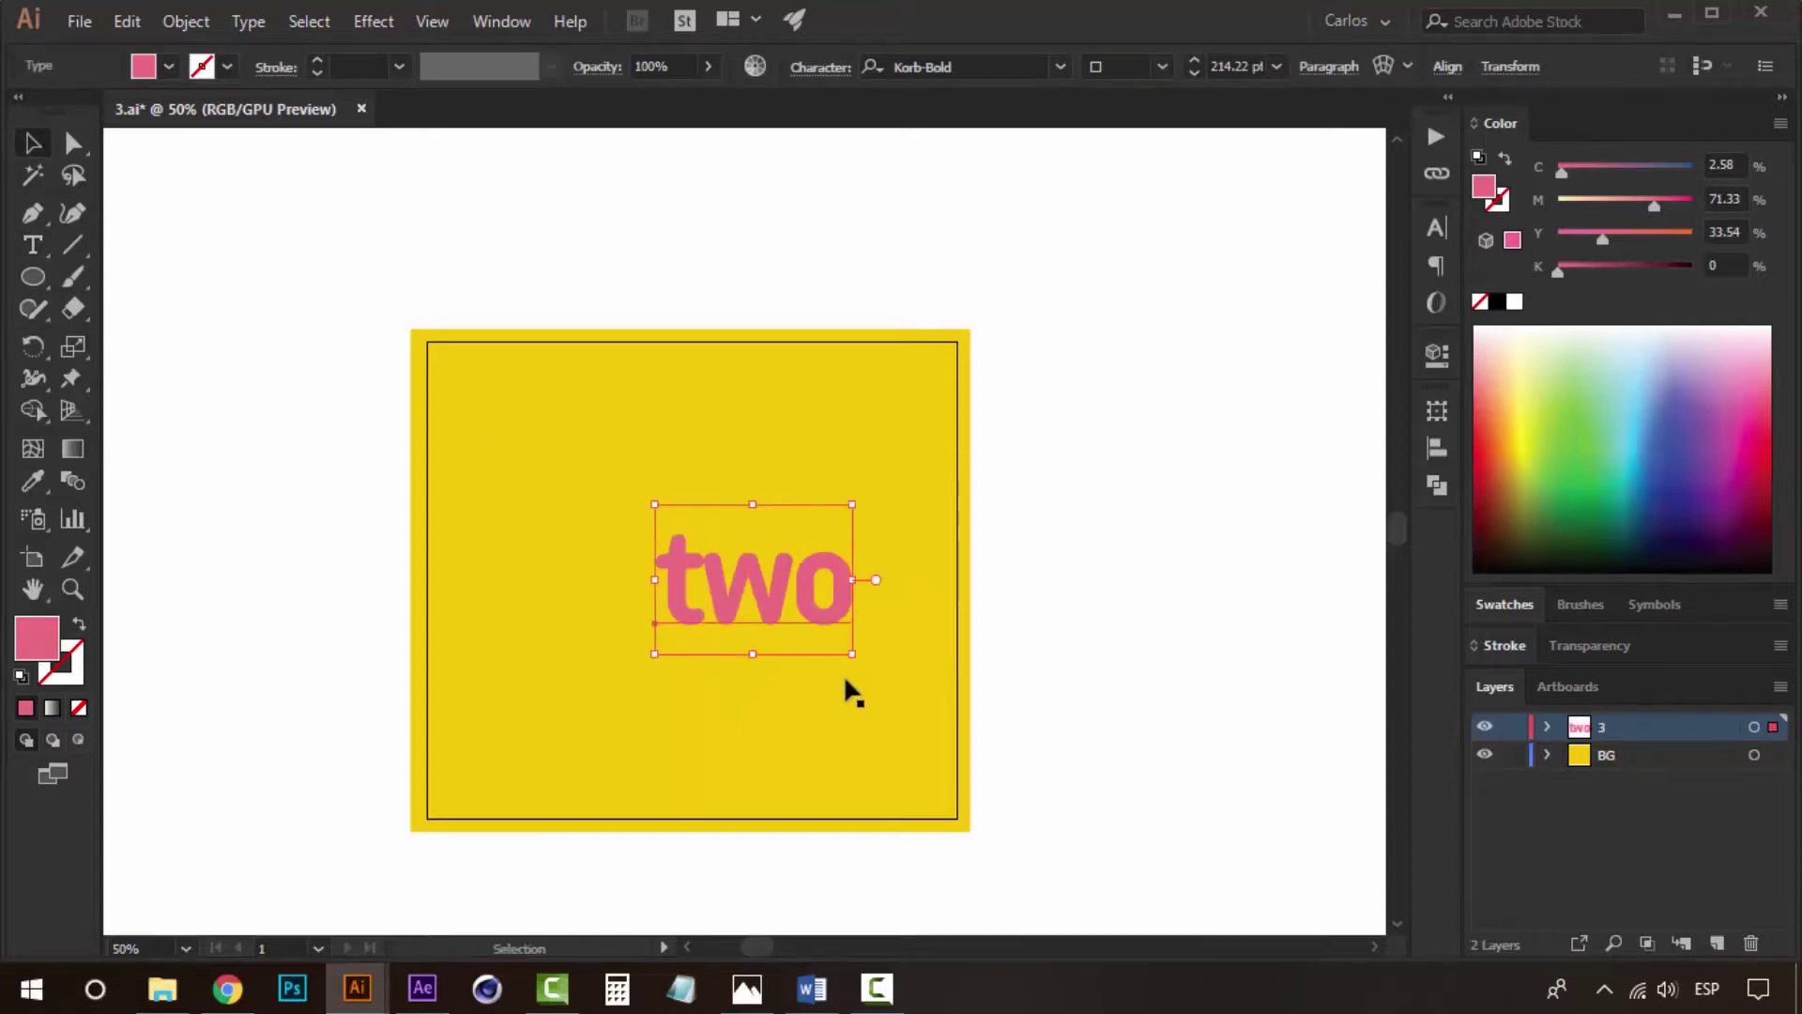
Centre the 'two' text horizontally on the card.
left_click(1437, 449)
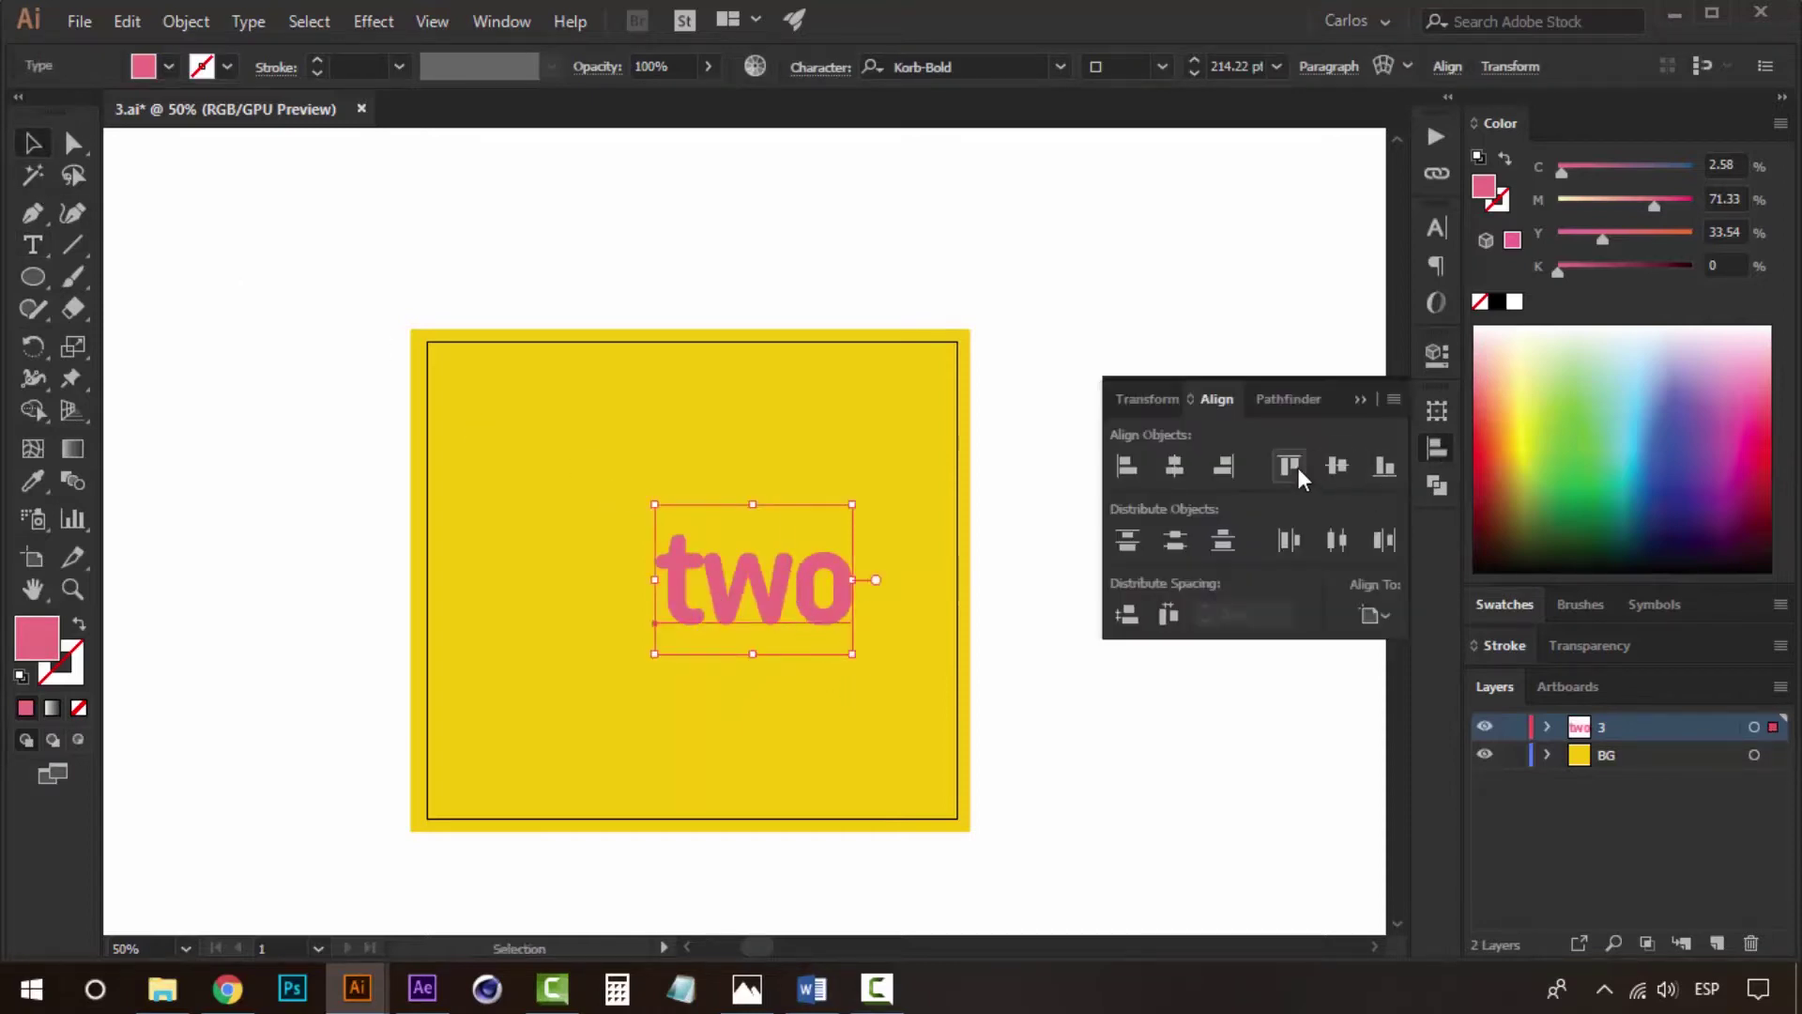
left_click(1181, 469)
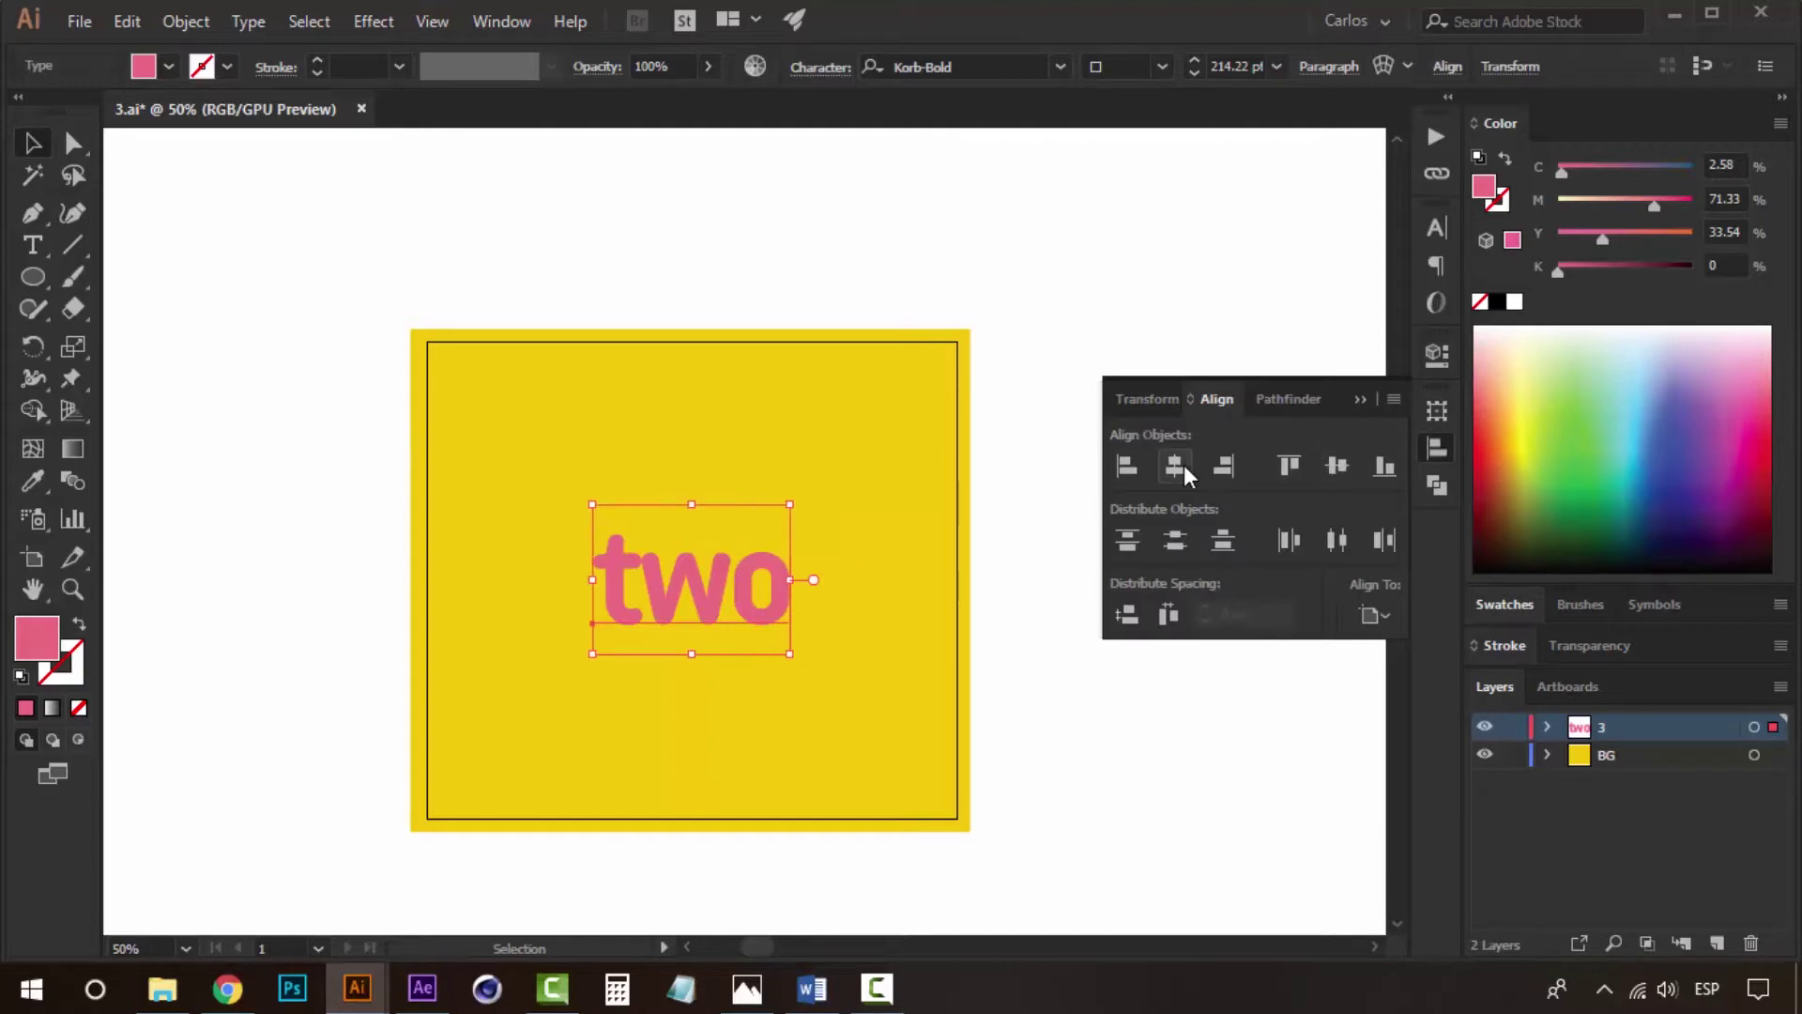
left_click(1357, 398)
Fill the background rectangle pink.
left_click(948, 572)
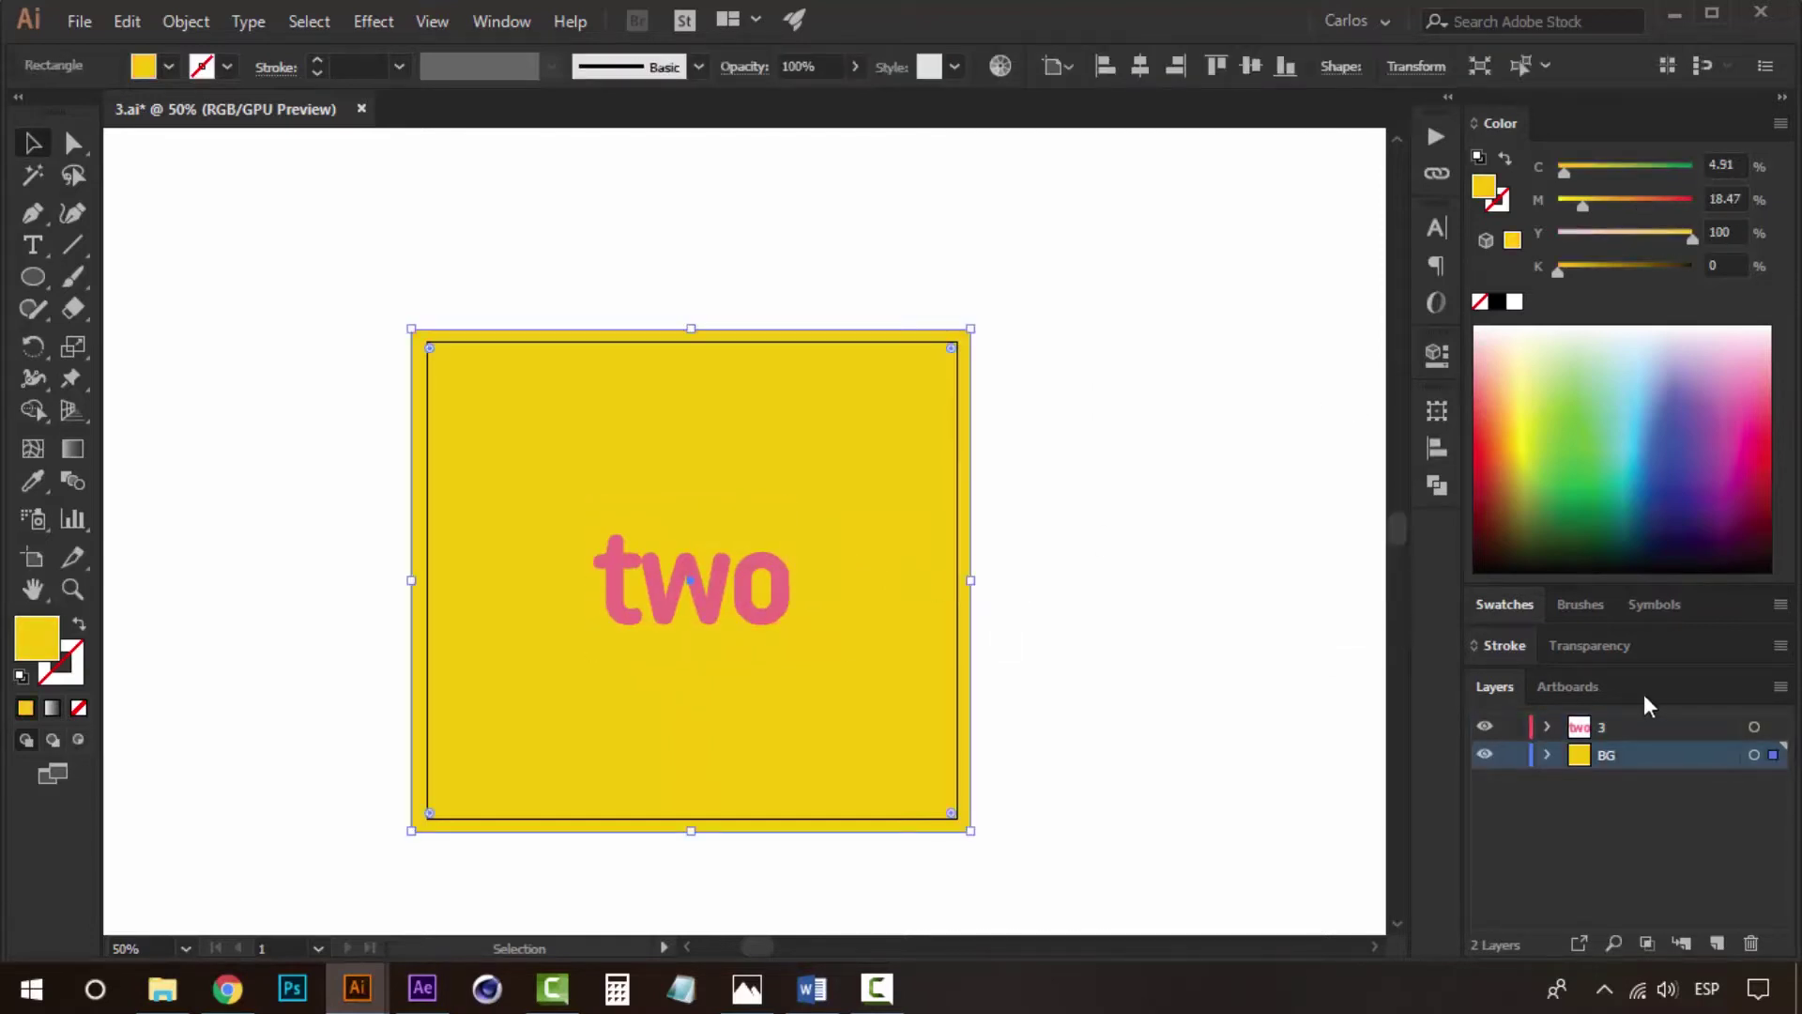
left_click(1505, 604)
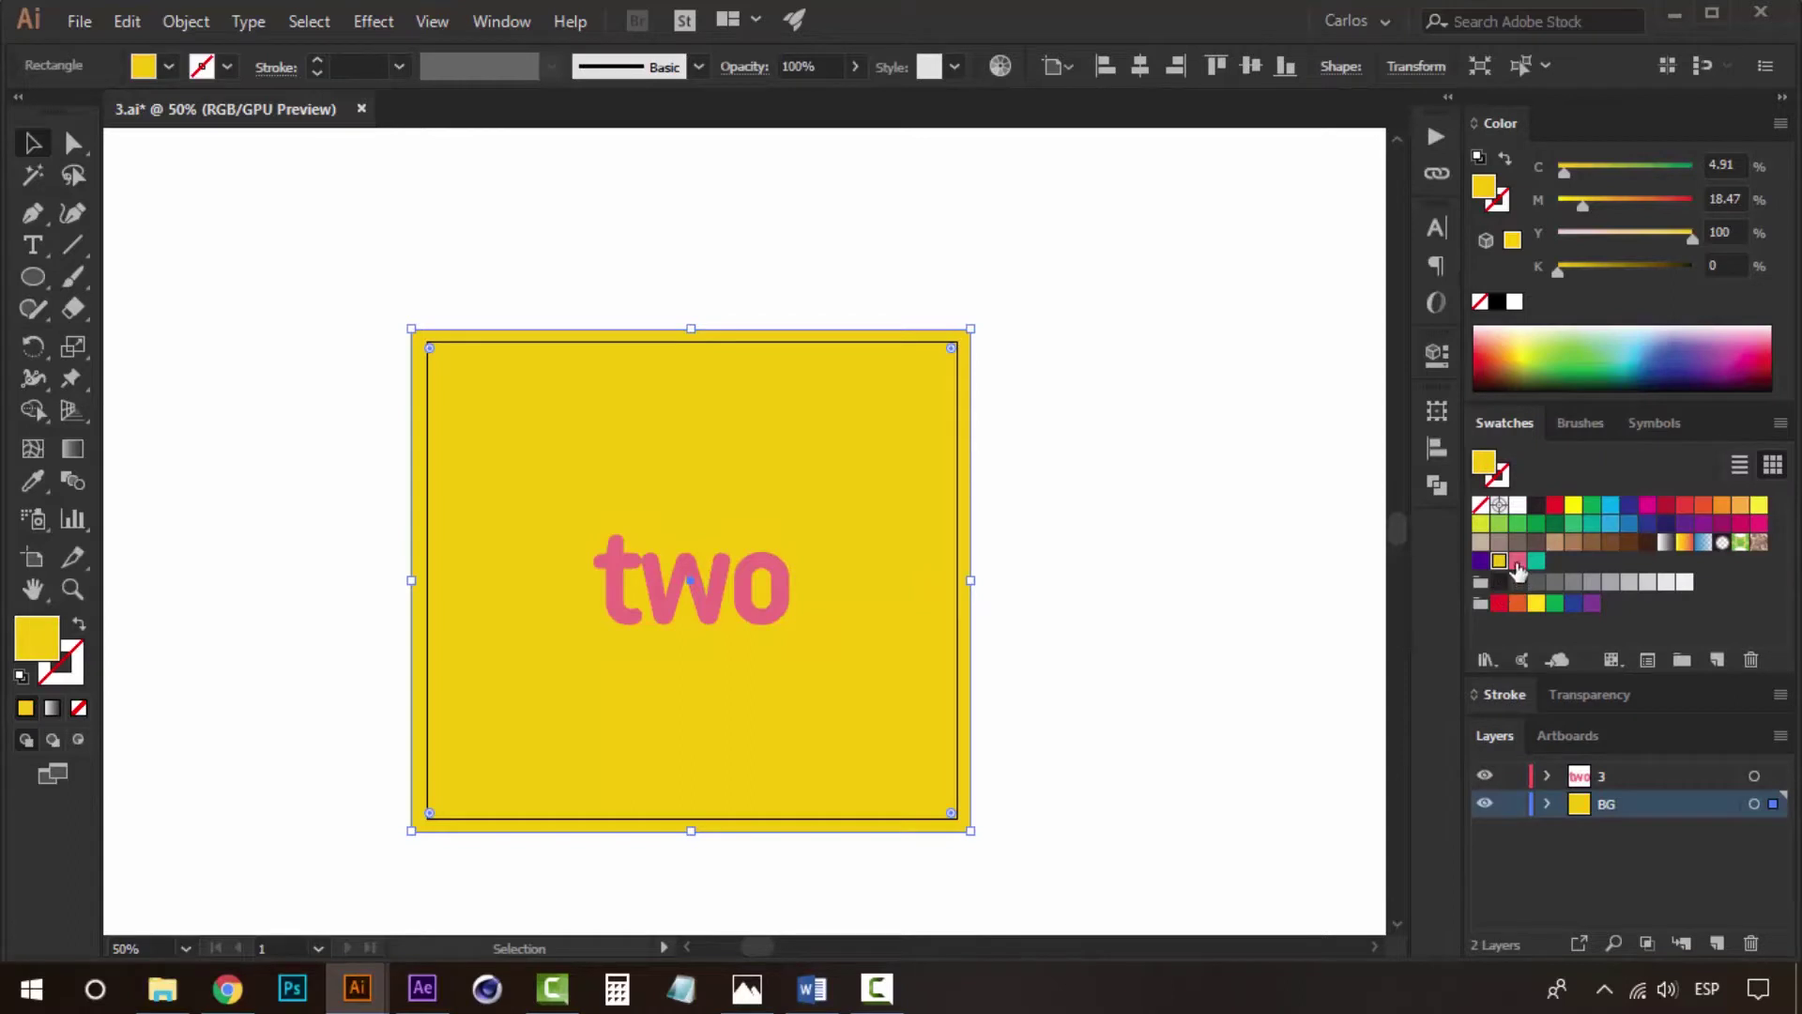
left_click(1518, 561)
left_click(1178, 563)
Colour the word 'two' dark purple and convert it to outlines.
left_click(736, 582)
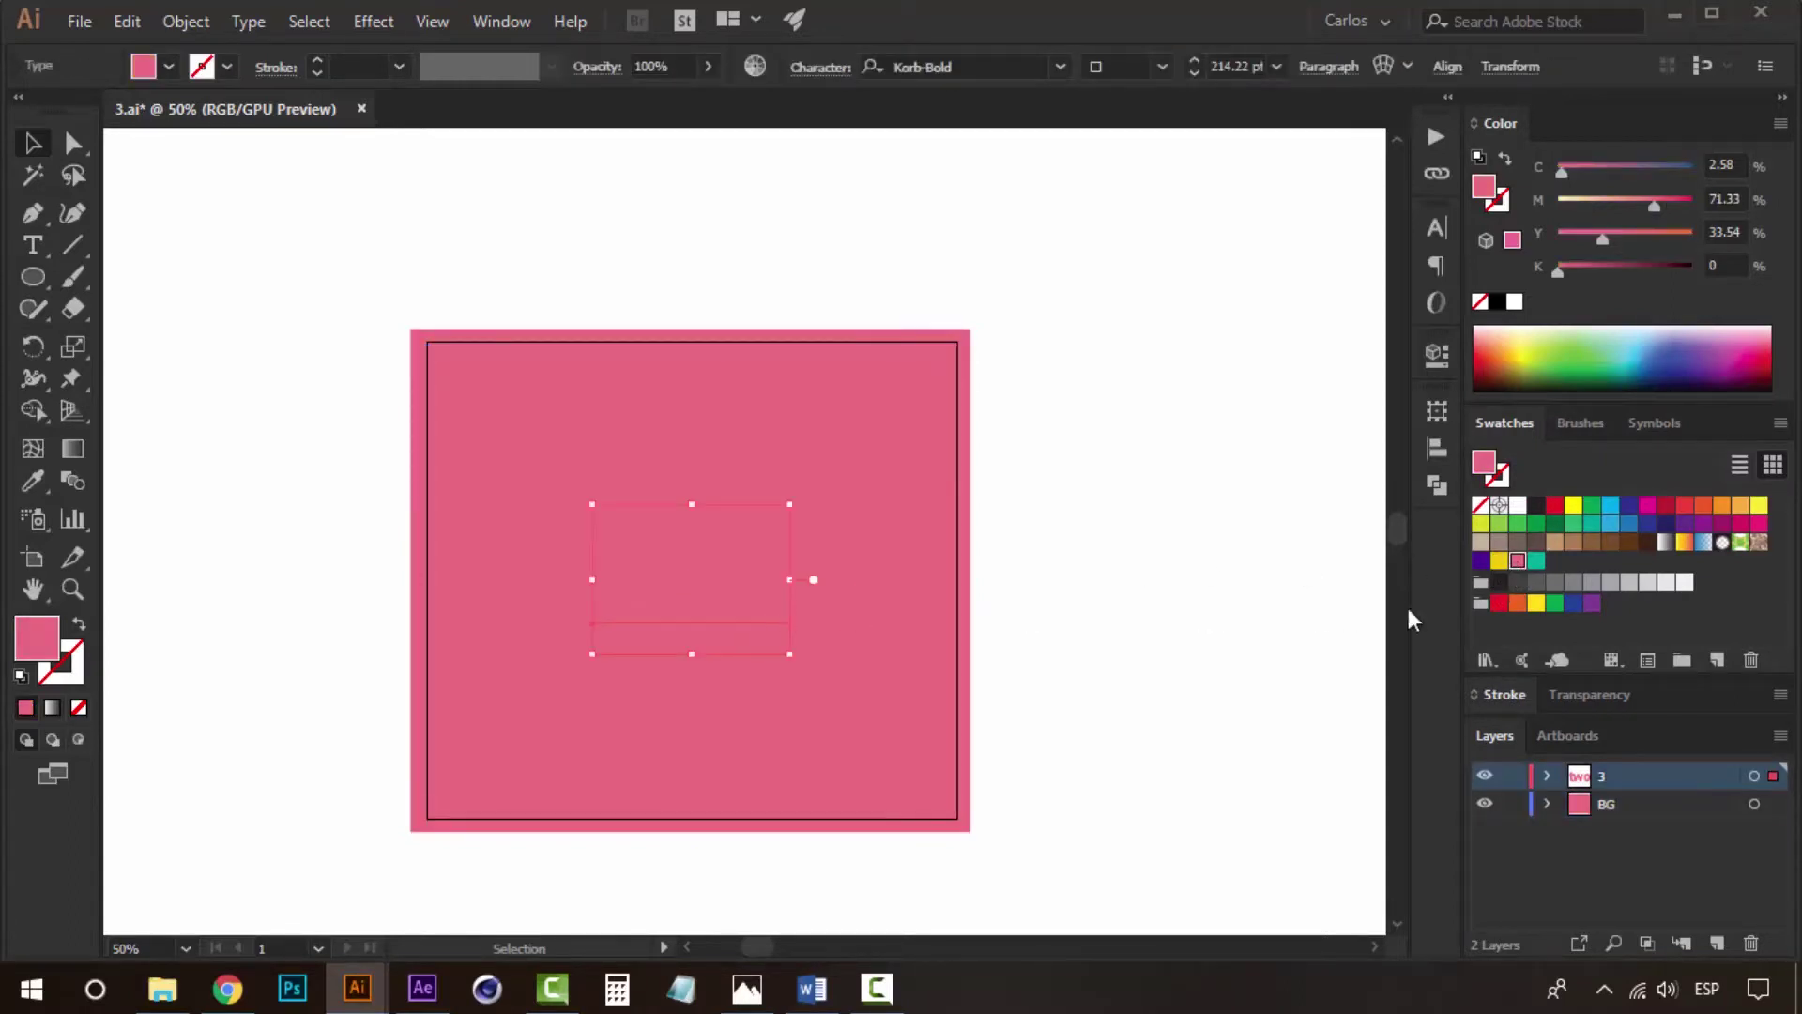
left_click(1480, 560)
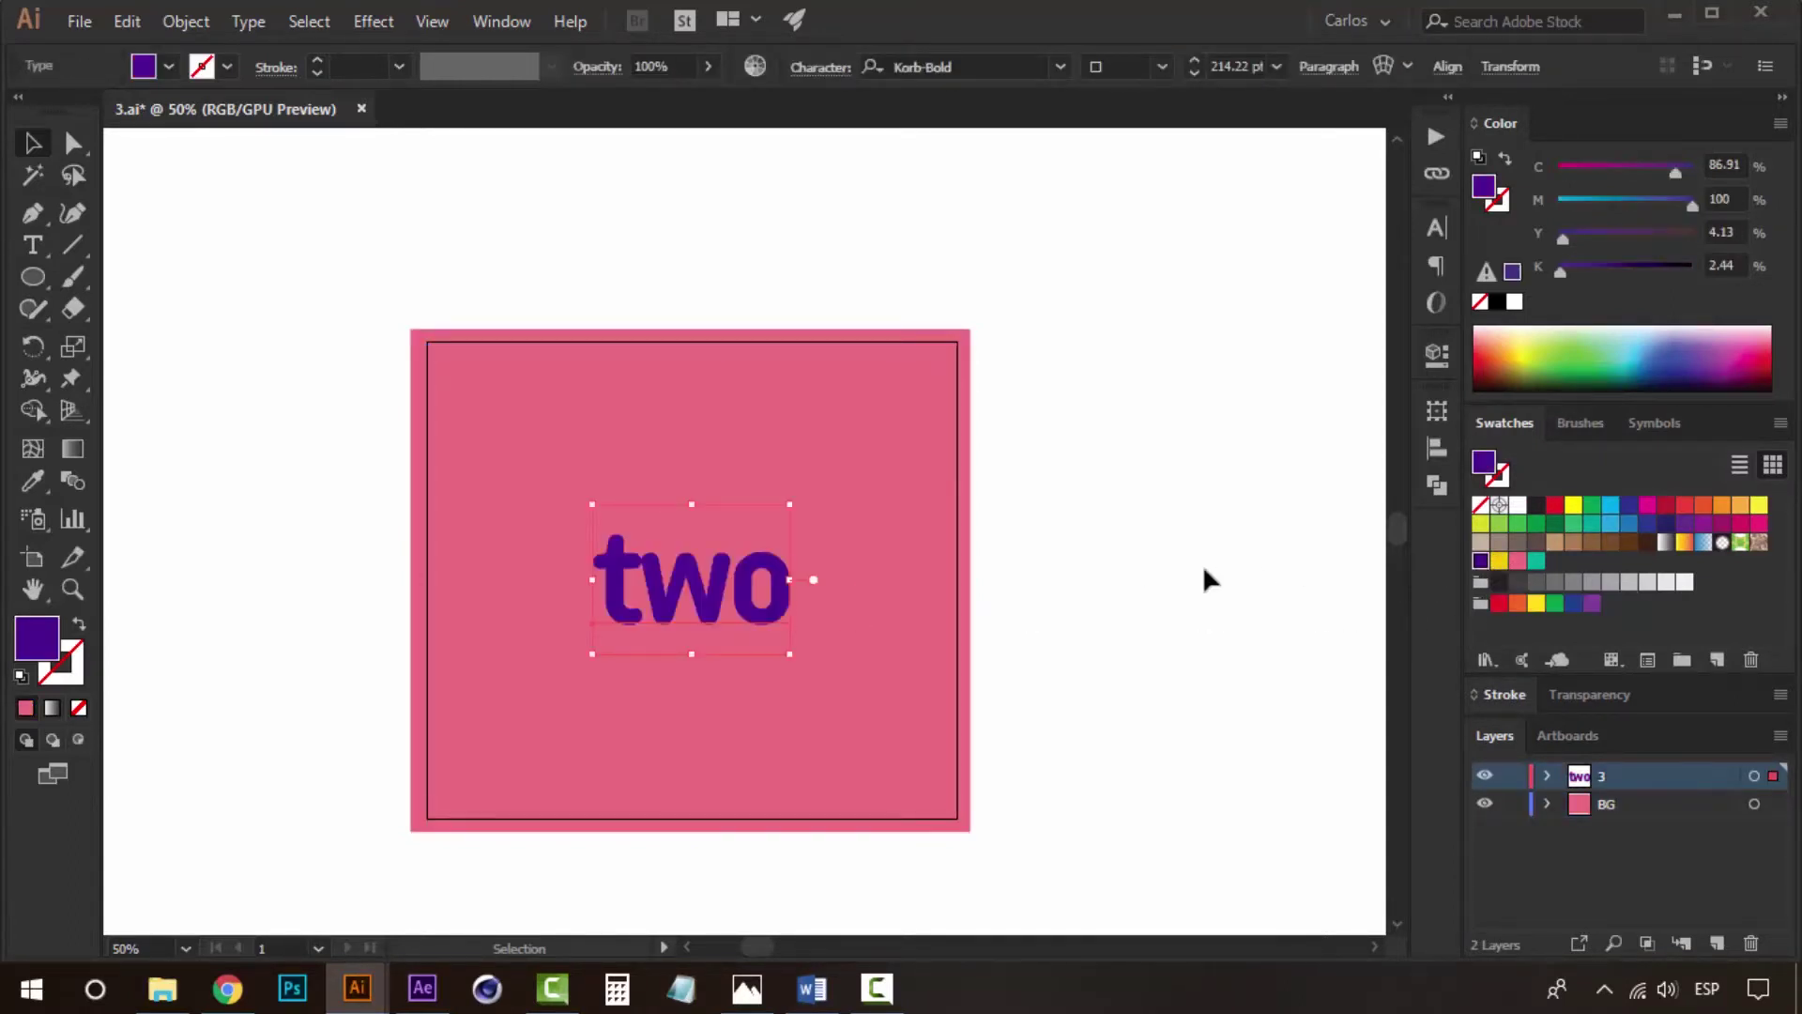
key("z")
left_click_drag(1005, 648, 958, 661)
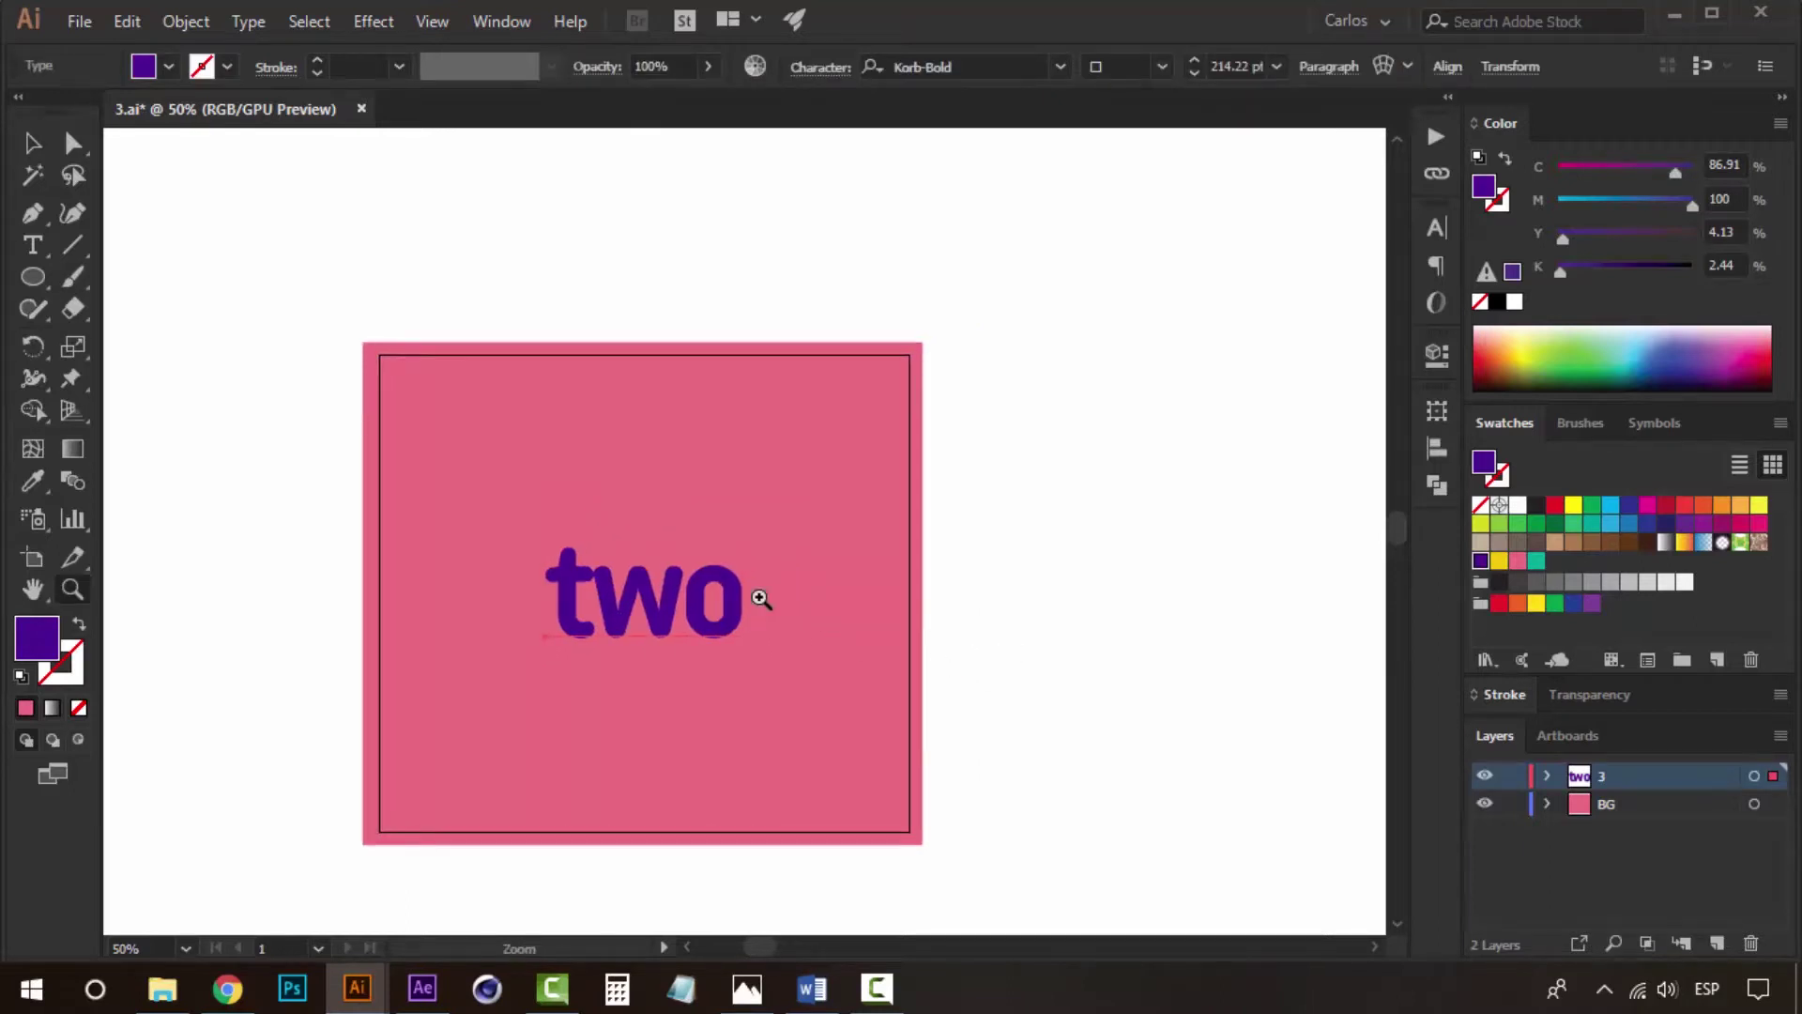
left_click(761, 599)
key("v")
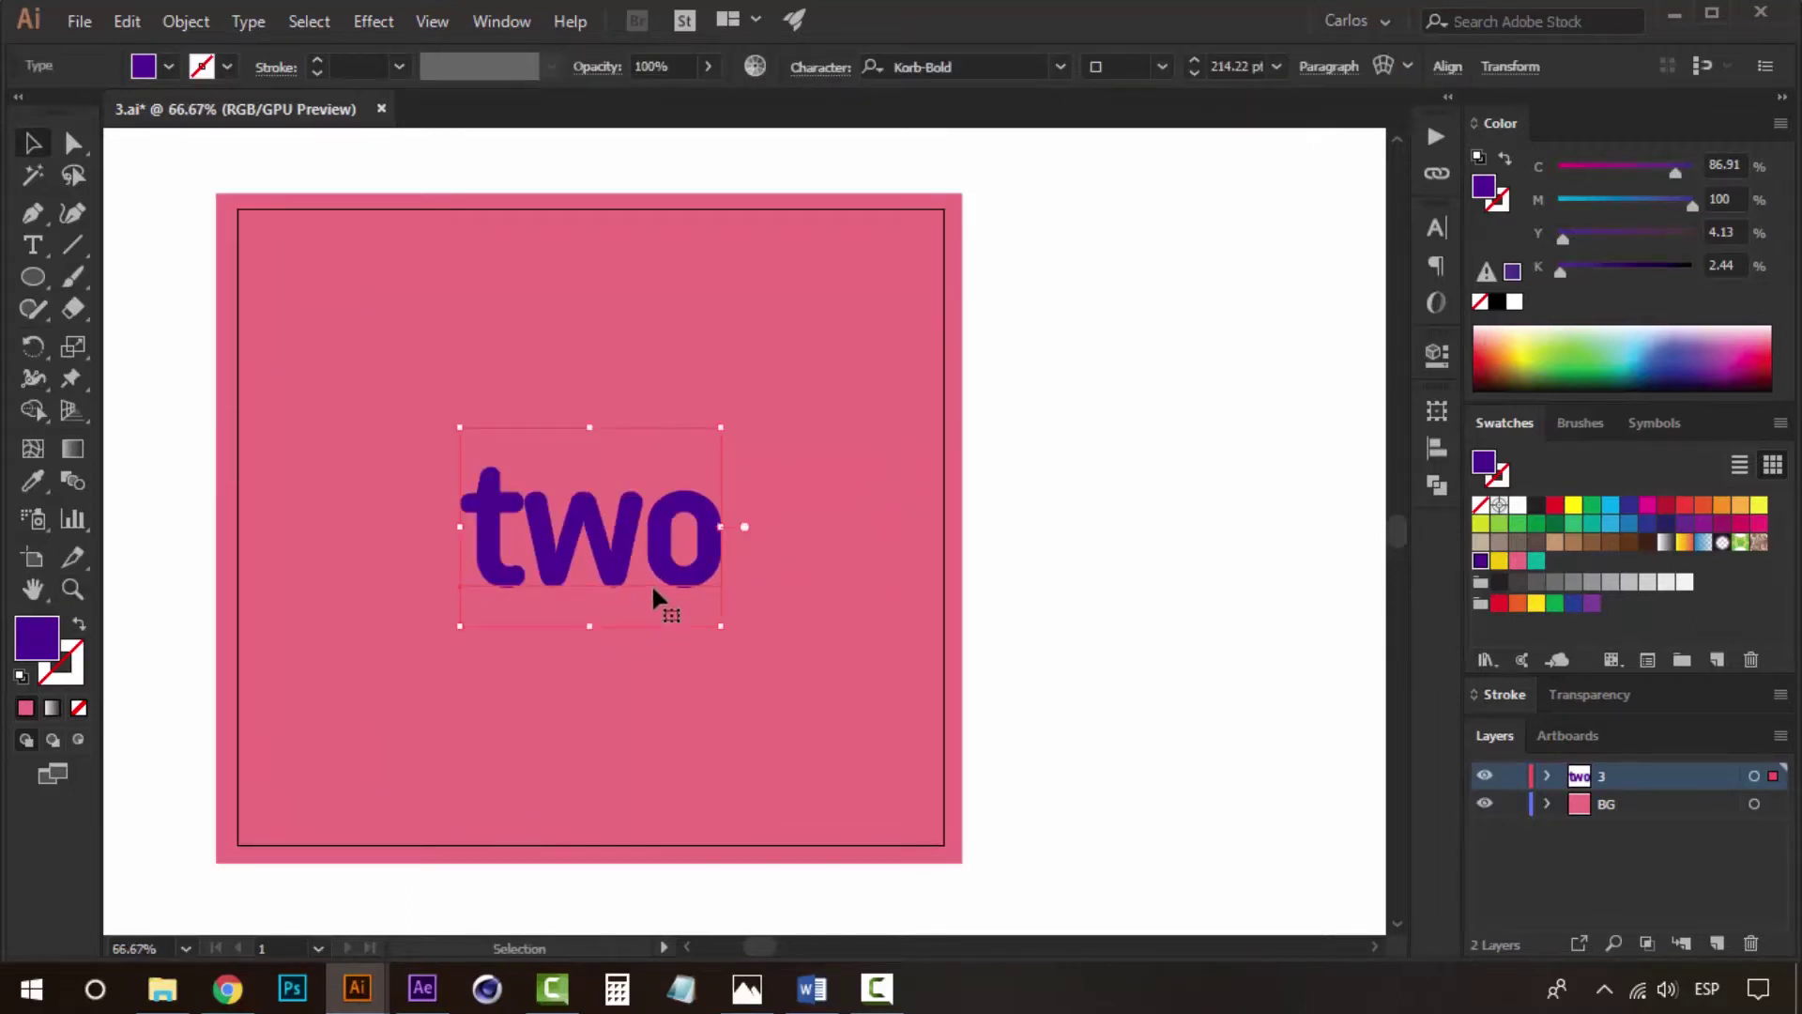
key("ctrl+shift+b")
key("ctrl+shift+o")
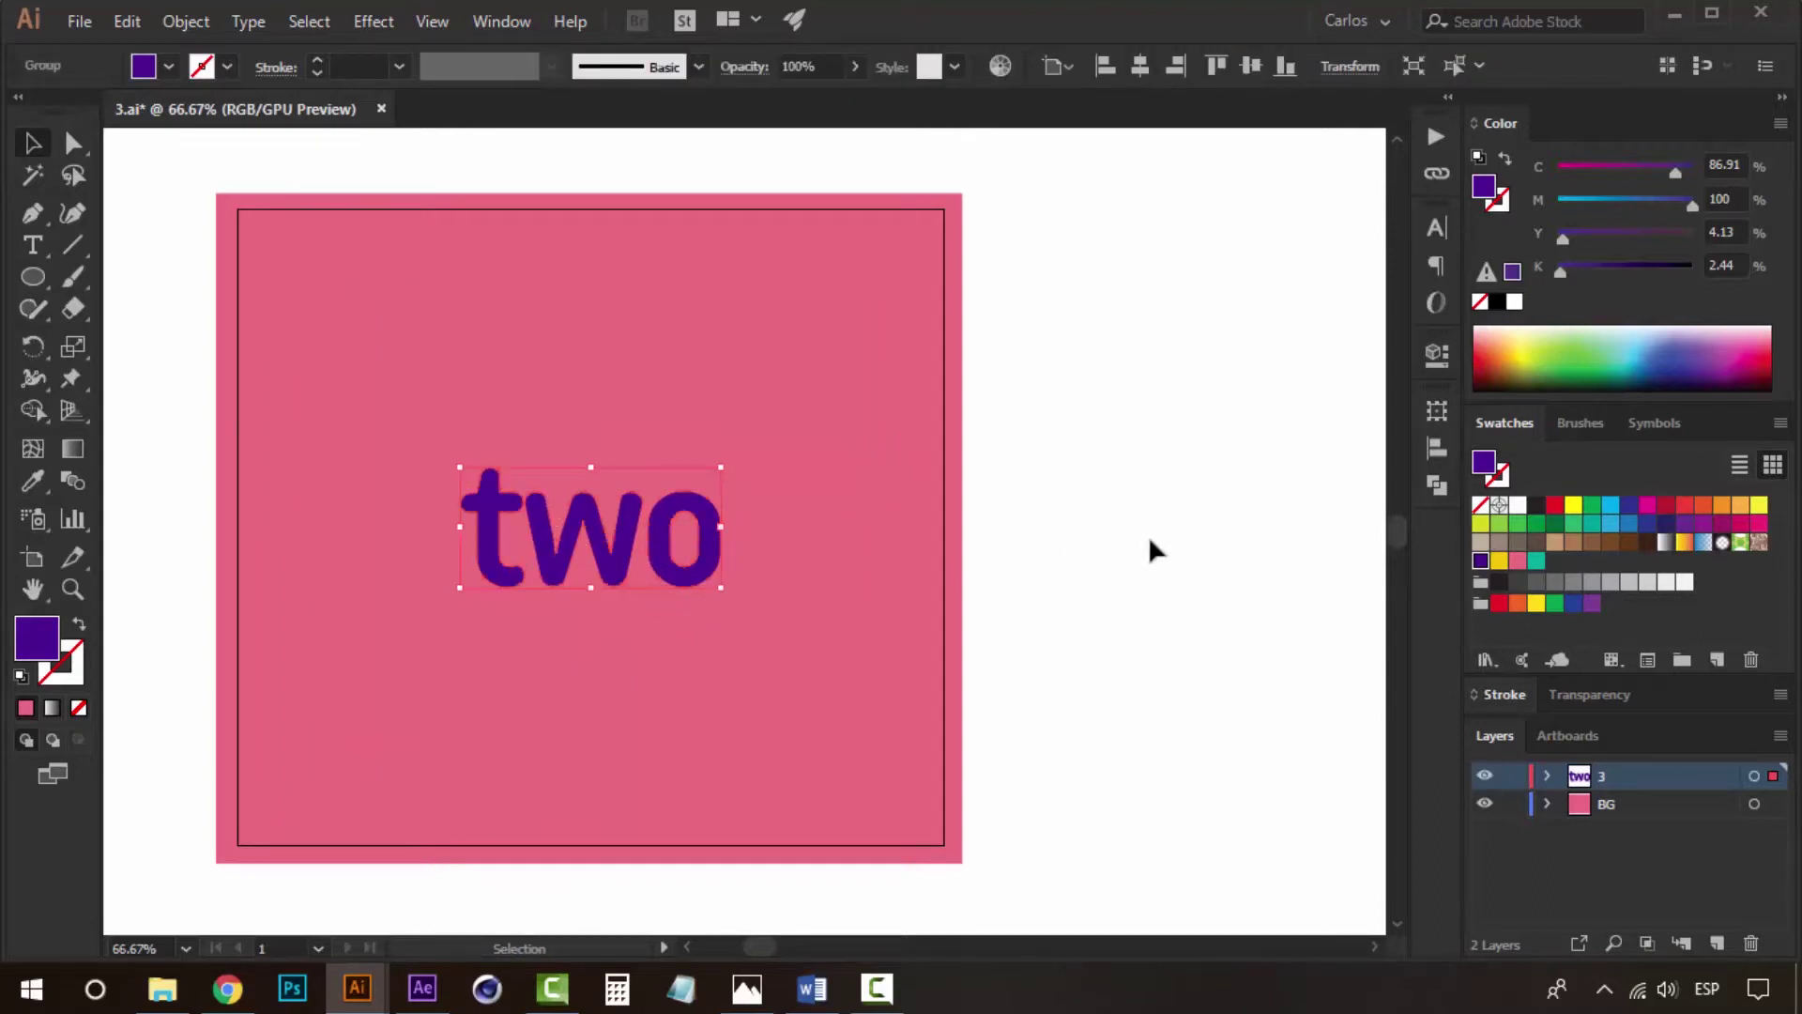
Move the letter t onto a new layer, Layer 4.
left_click(1154, 550)
left_click(684, 561)
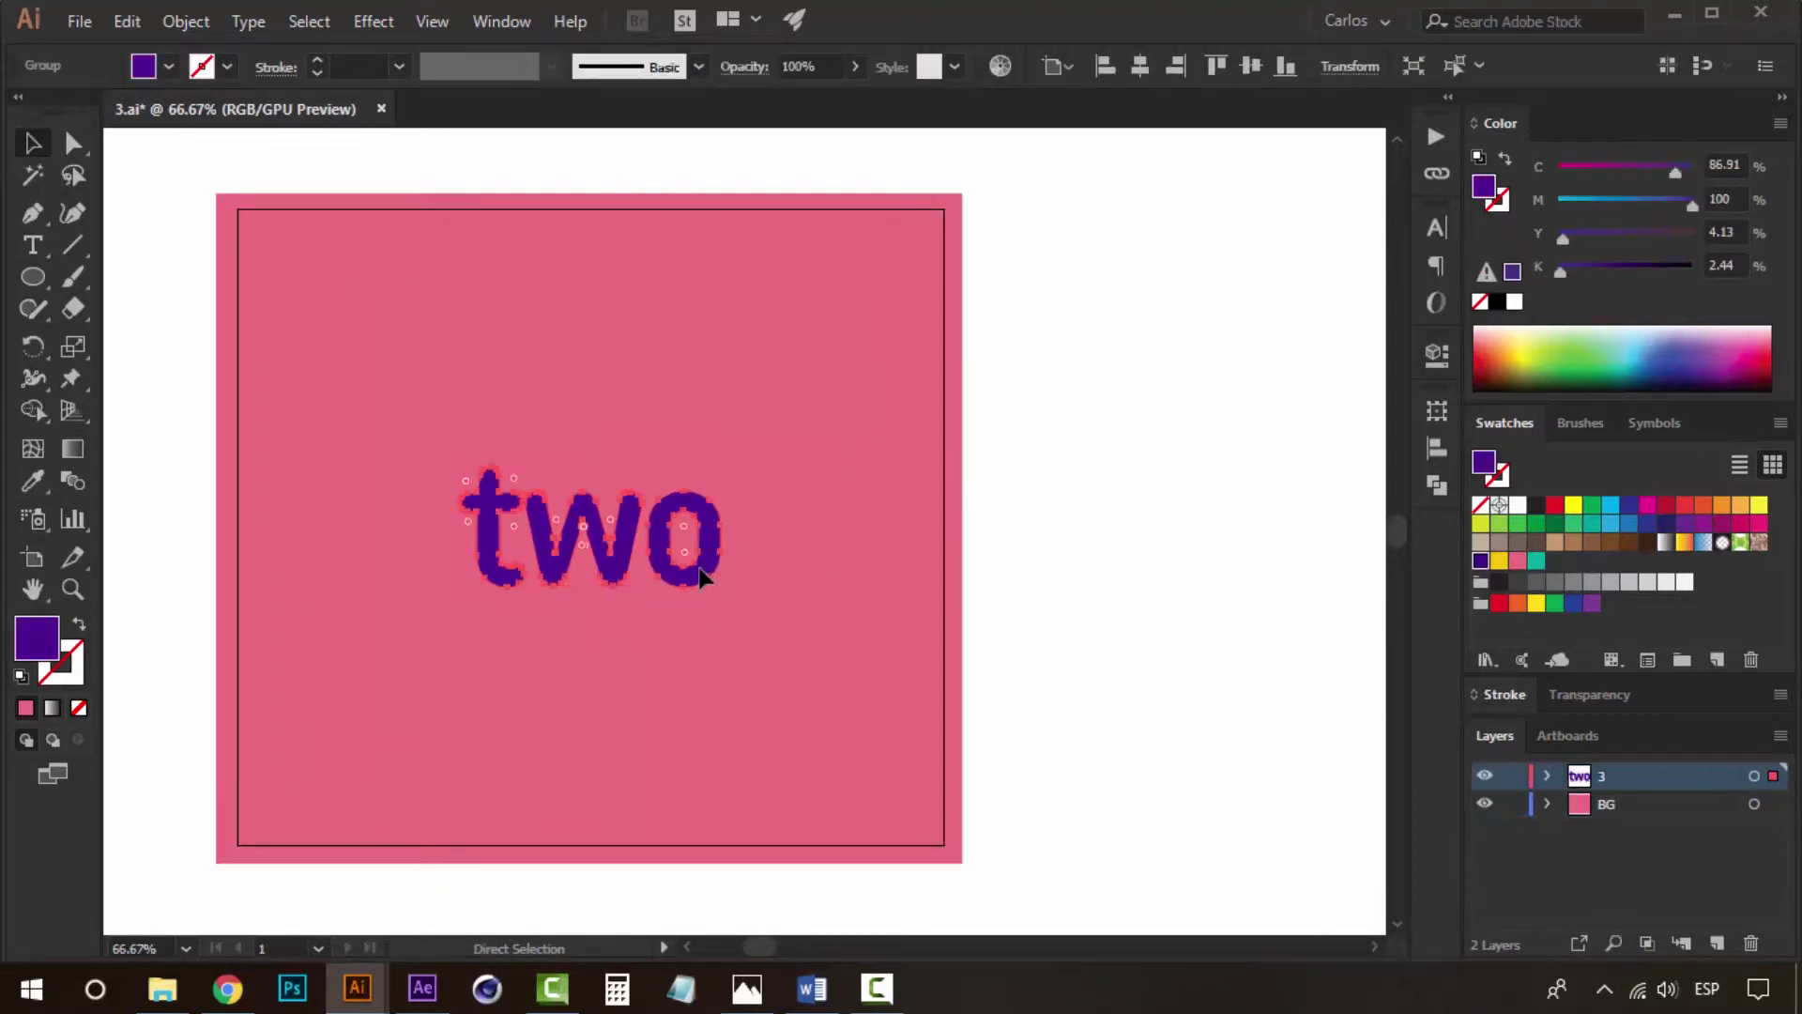
left_click(1122, 545)
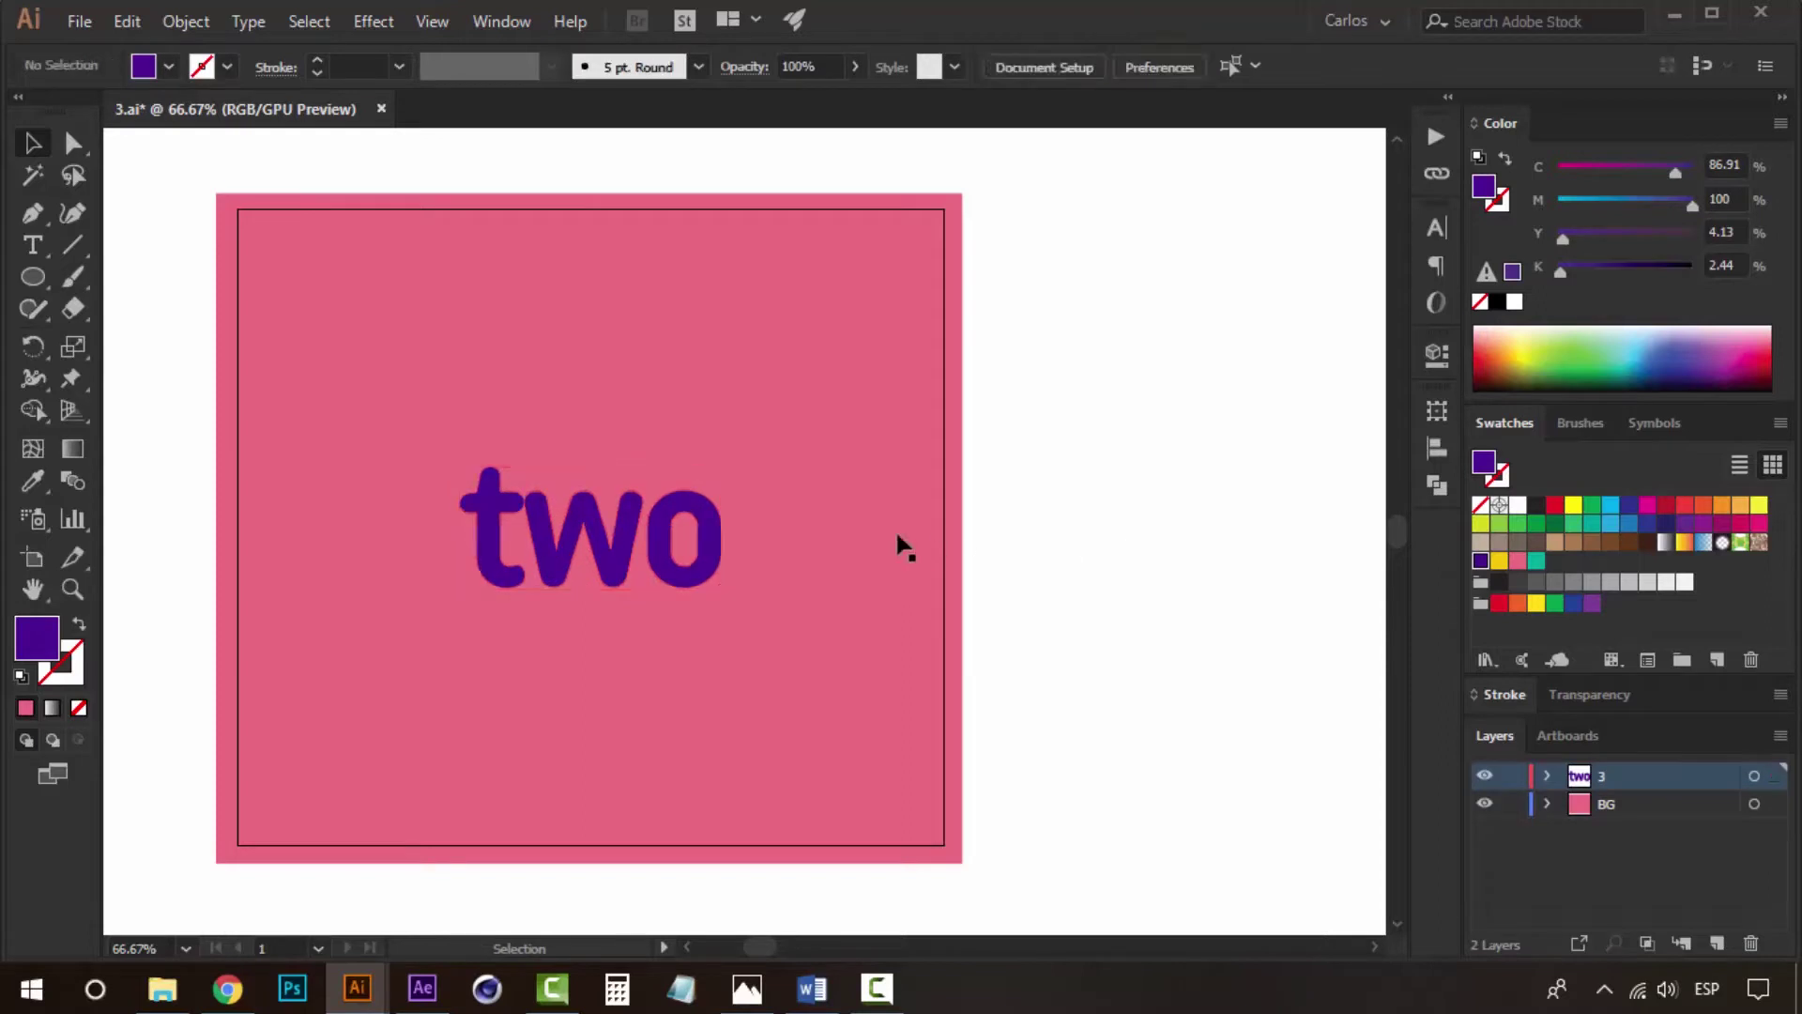
left_click(695, 529)
left_click(556, 530)
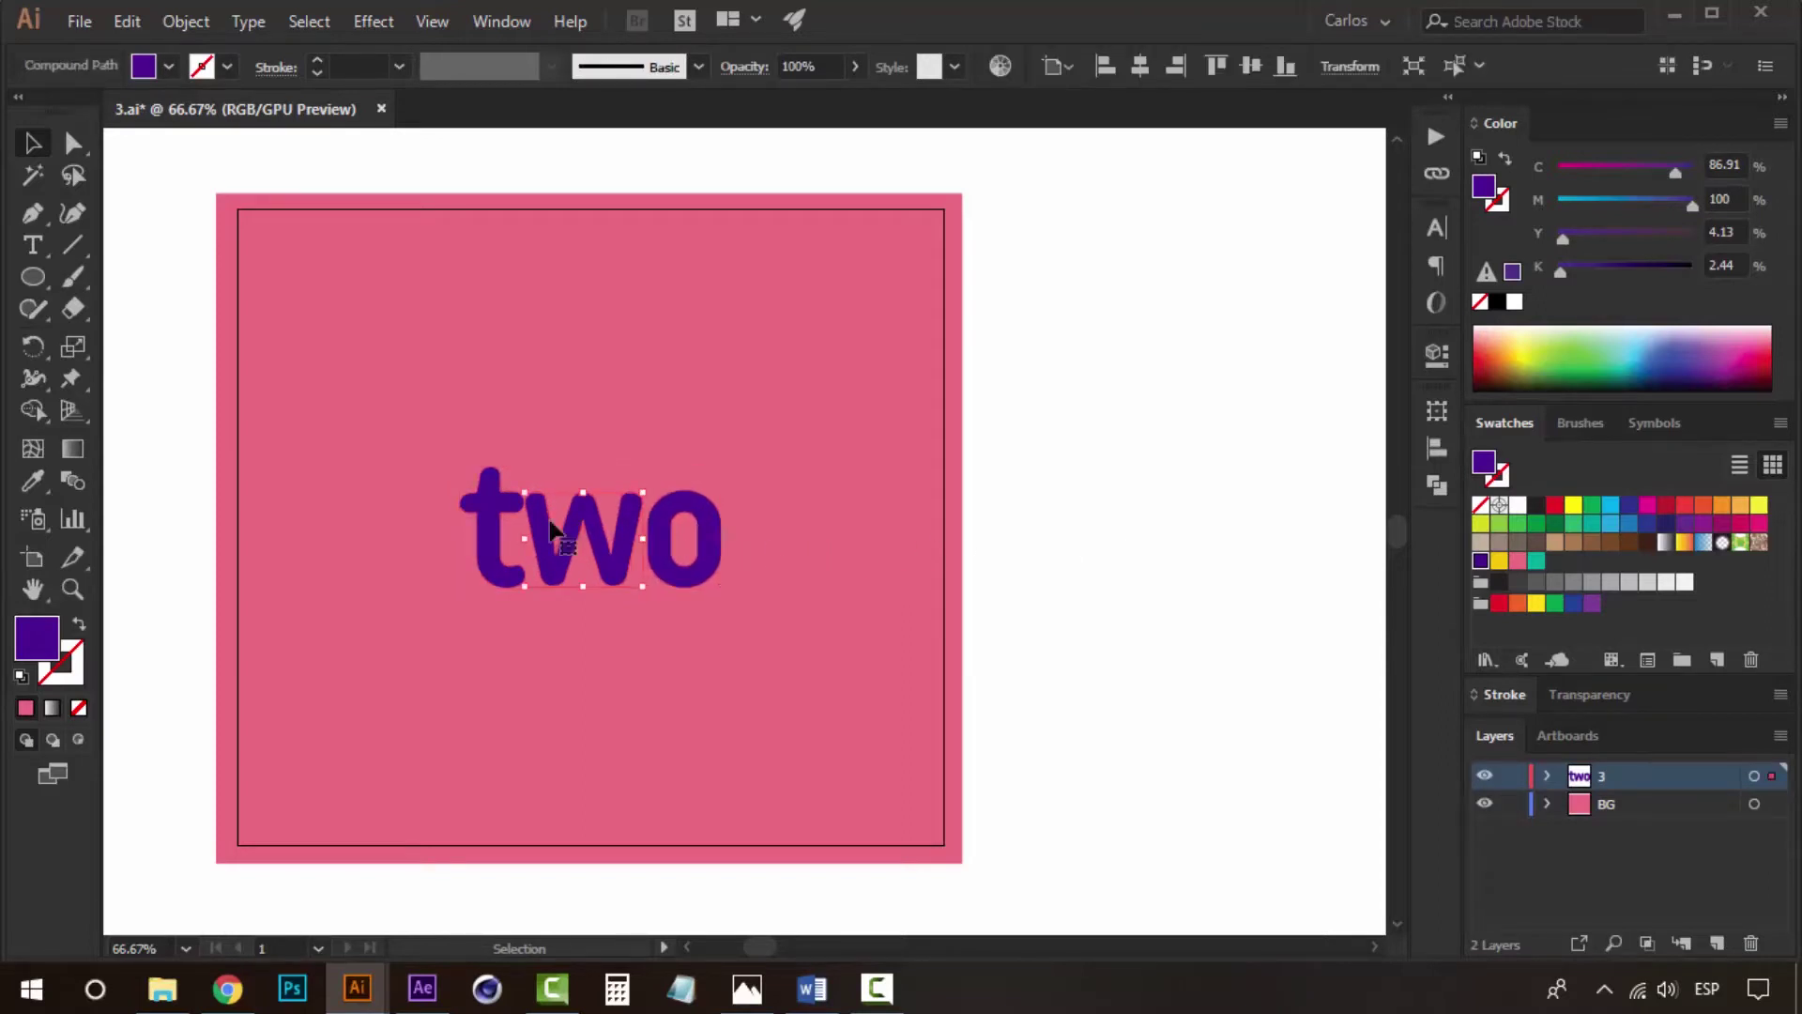
left_click(494, 513)
left_click(1717, 943)
left_click(1717, 942)
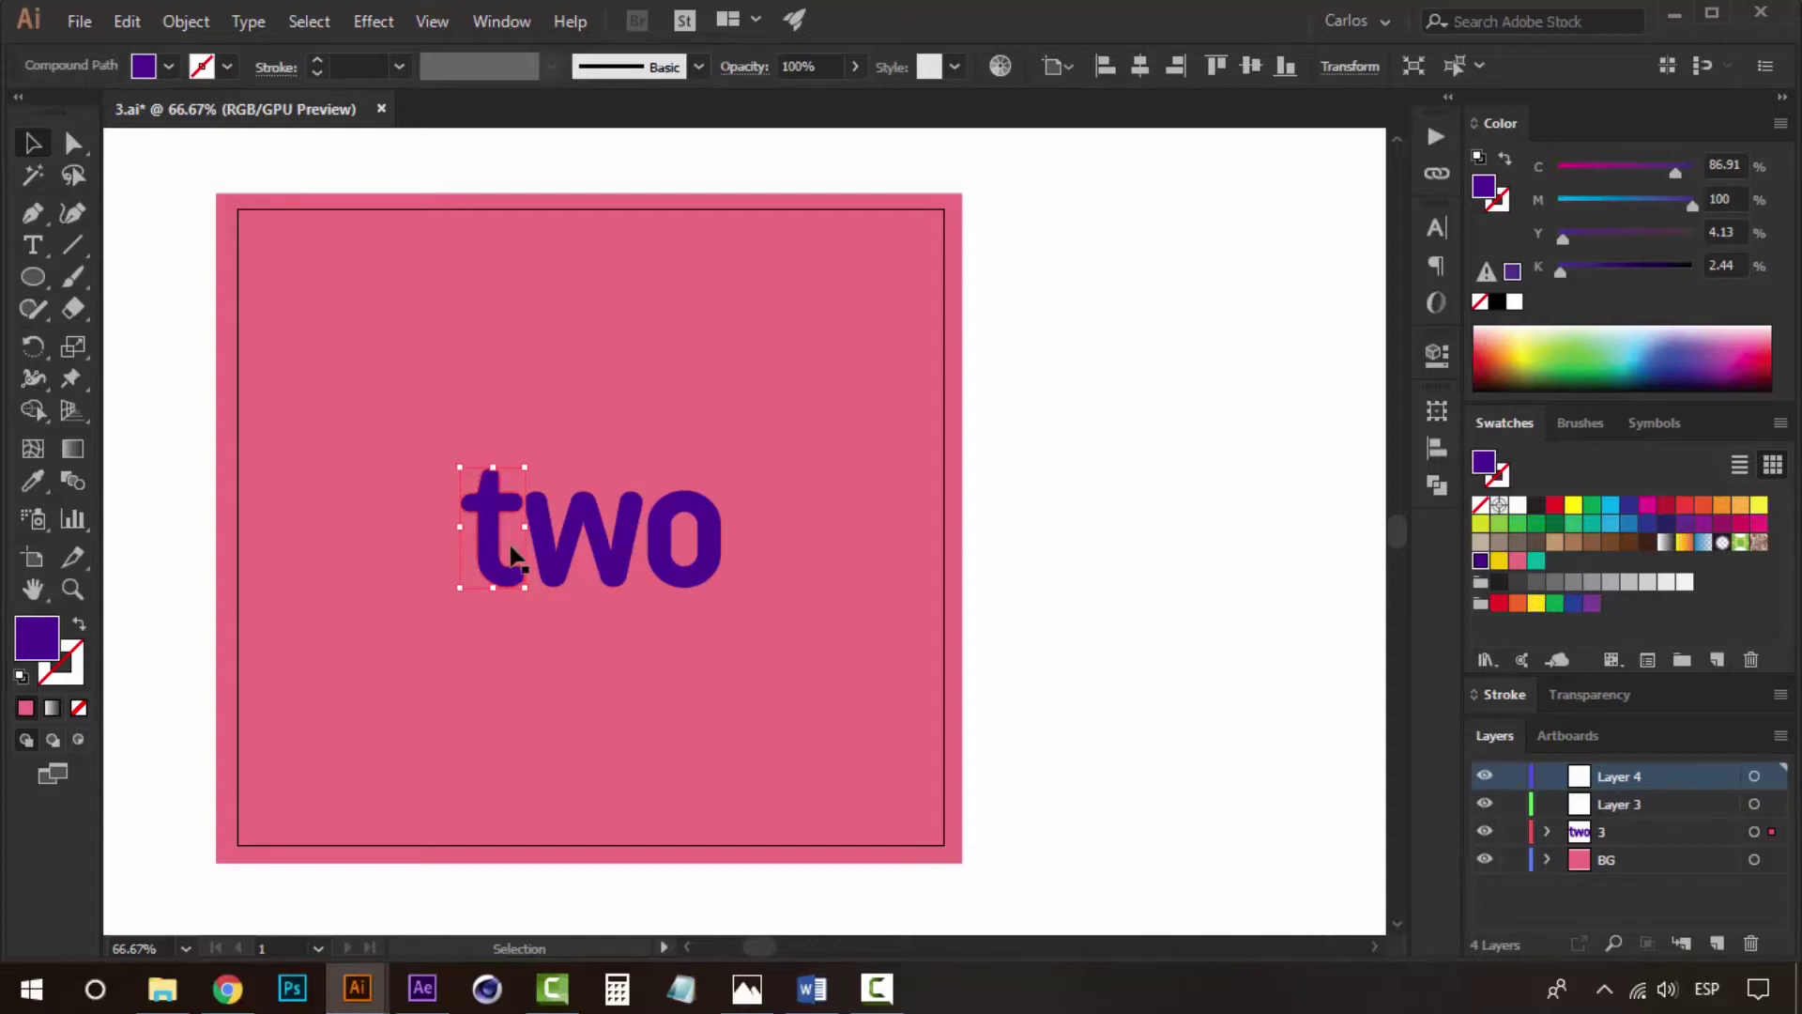
right_click(479, 524)
left_click(939, 910)
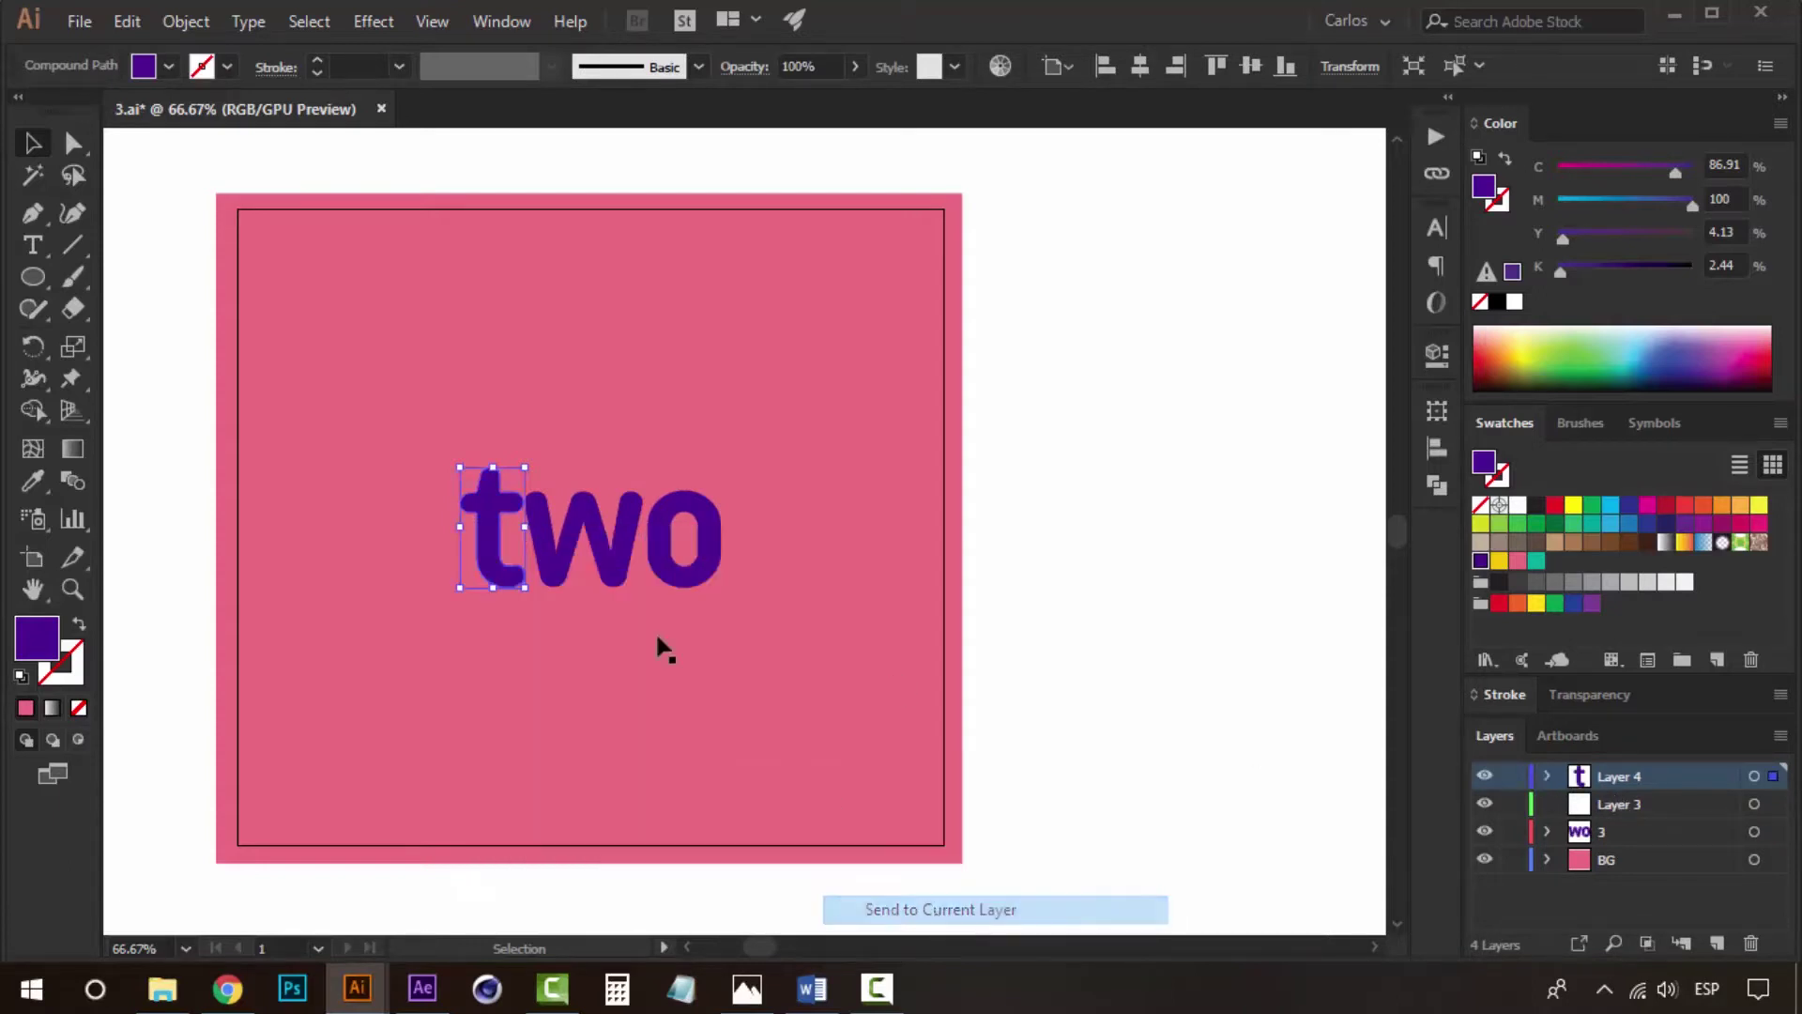
Move the letter w onto Layer 3.
left_click(625, 568)
left_click(1631, 805)
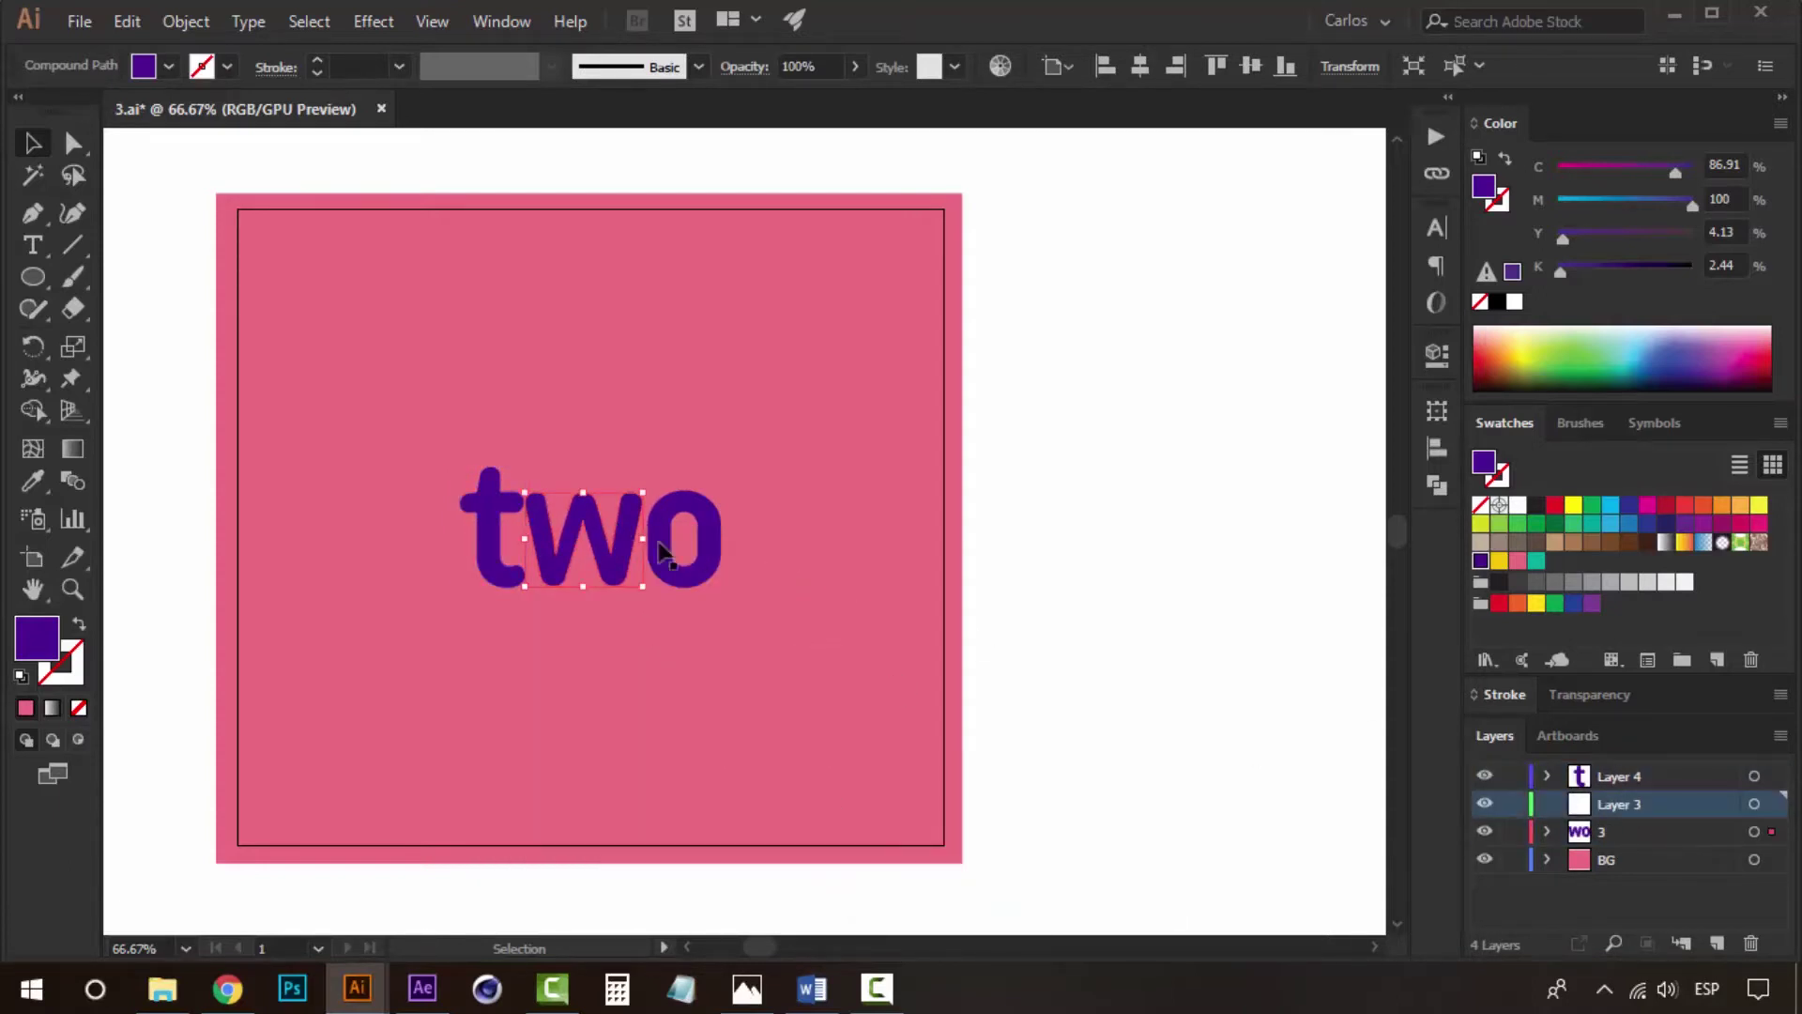
right_click(660, 546)
left_click(1112, 904)
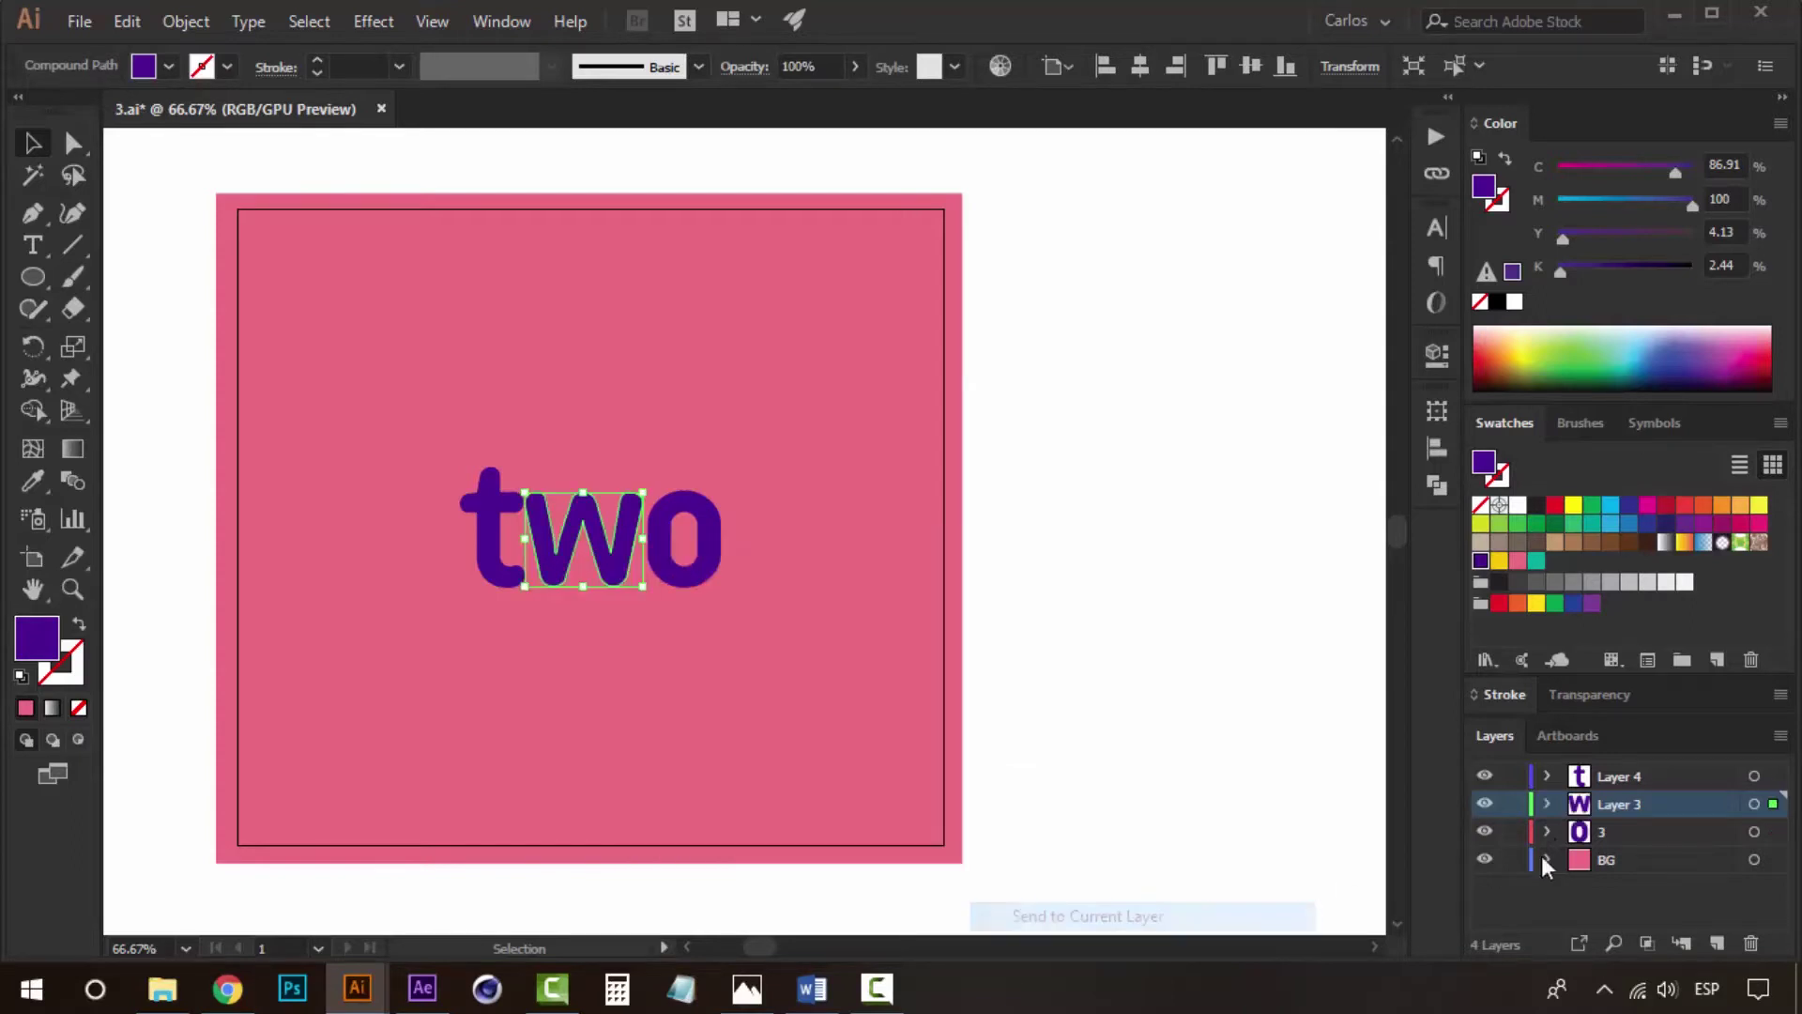
Name the three letter layers t, w and o.
double_click(1624, 775)
type("t")
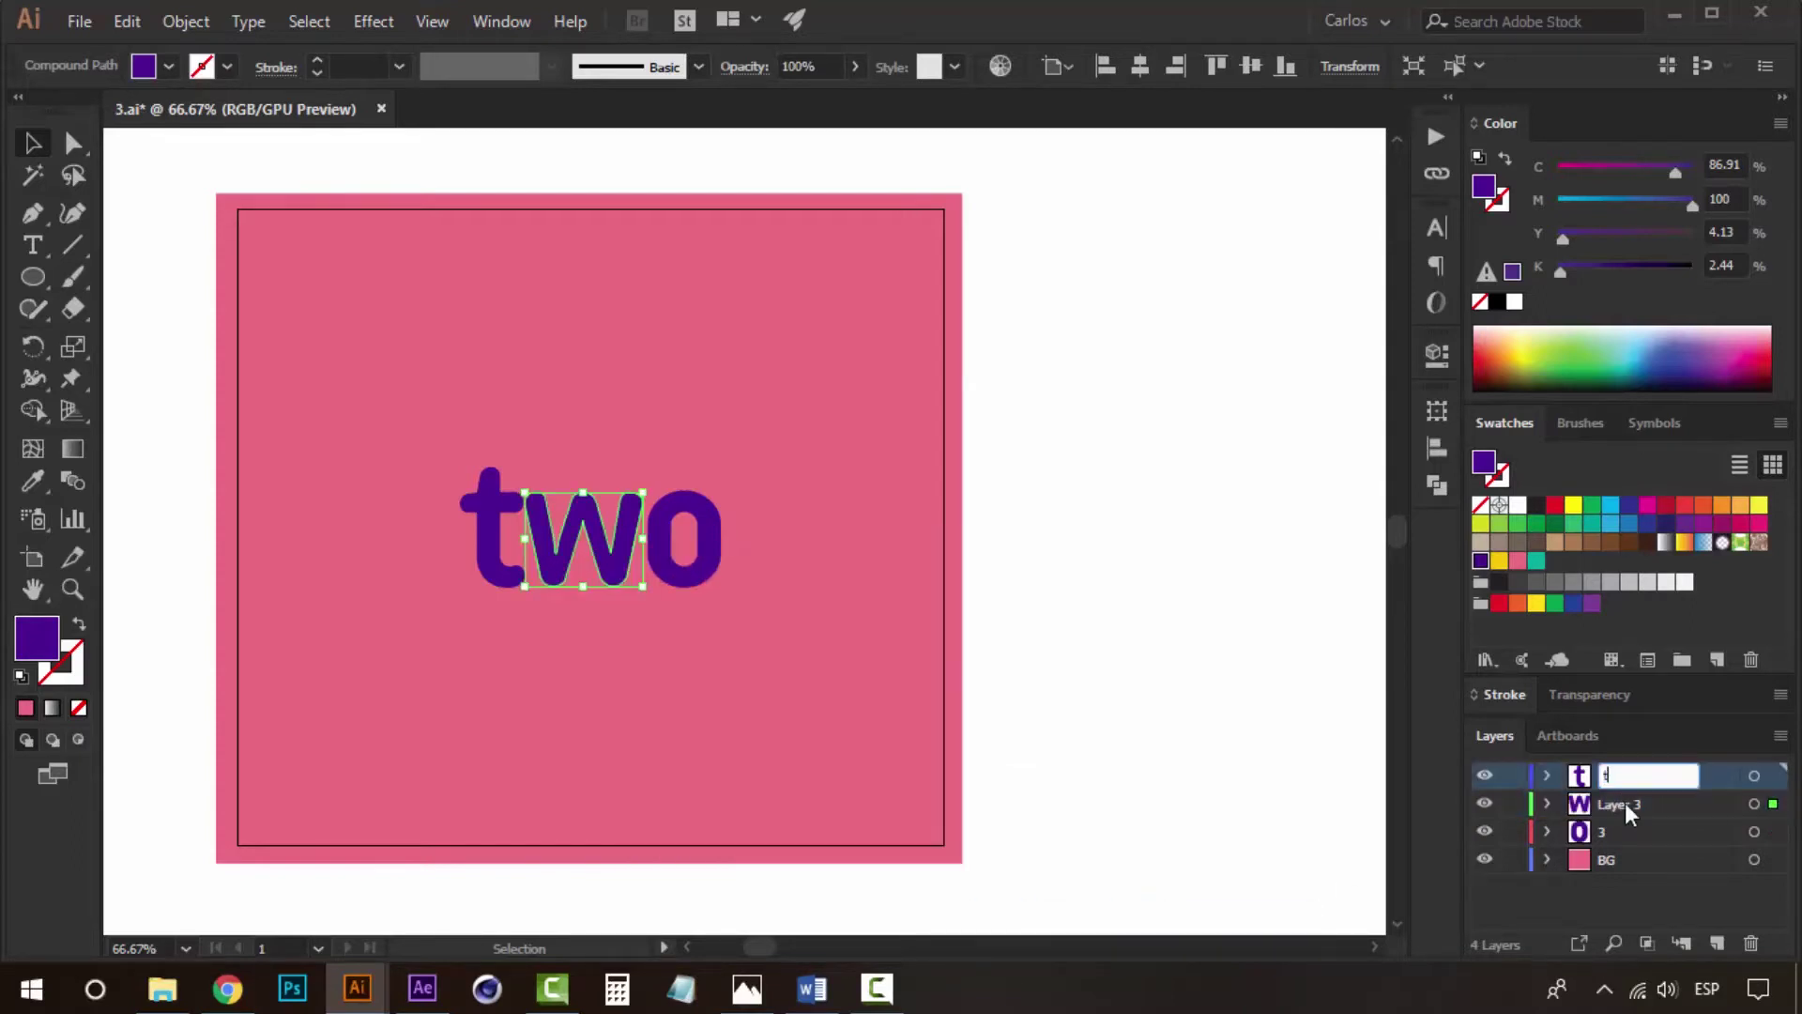
double_click(1625, 802)
type("w")
left_click(1602, 830)
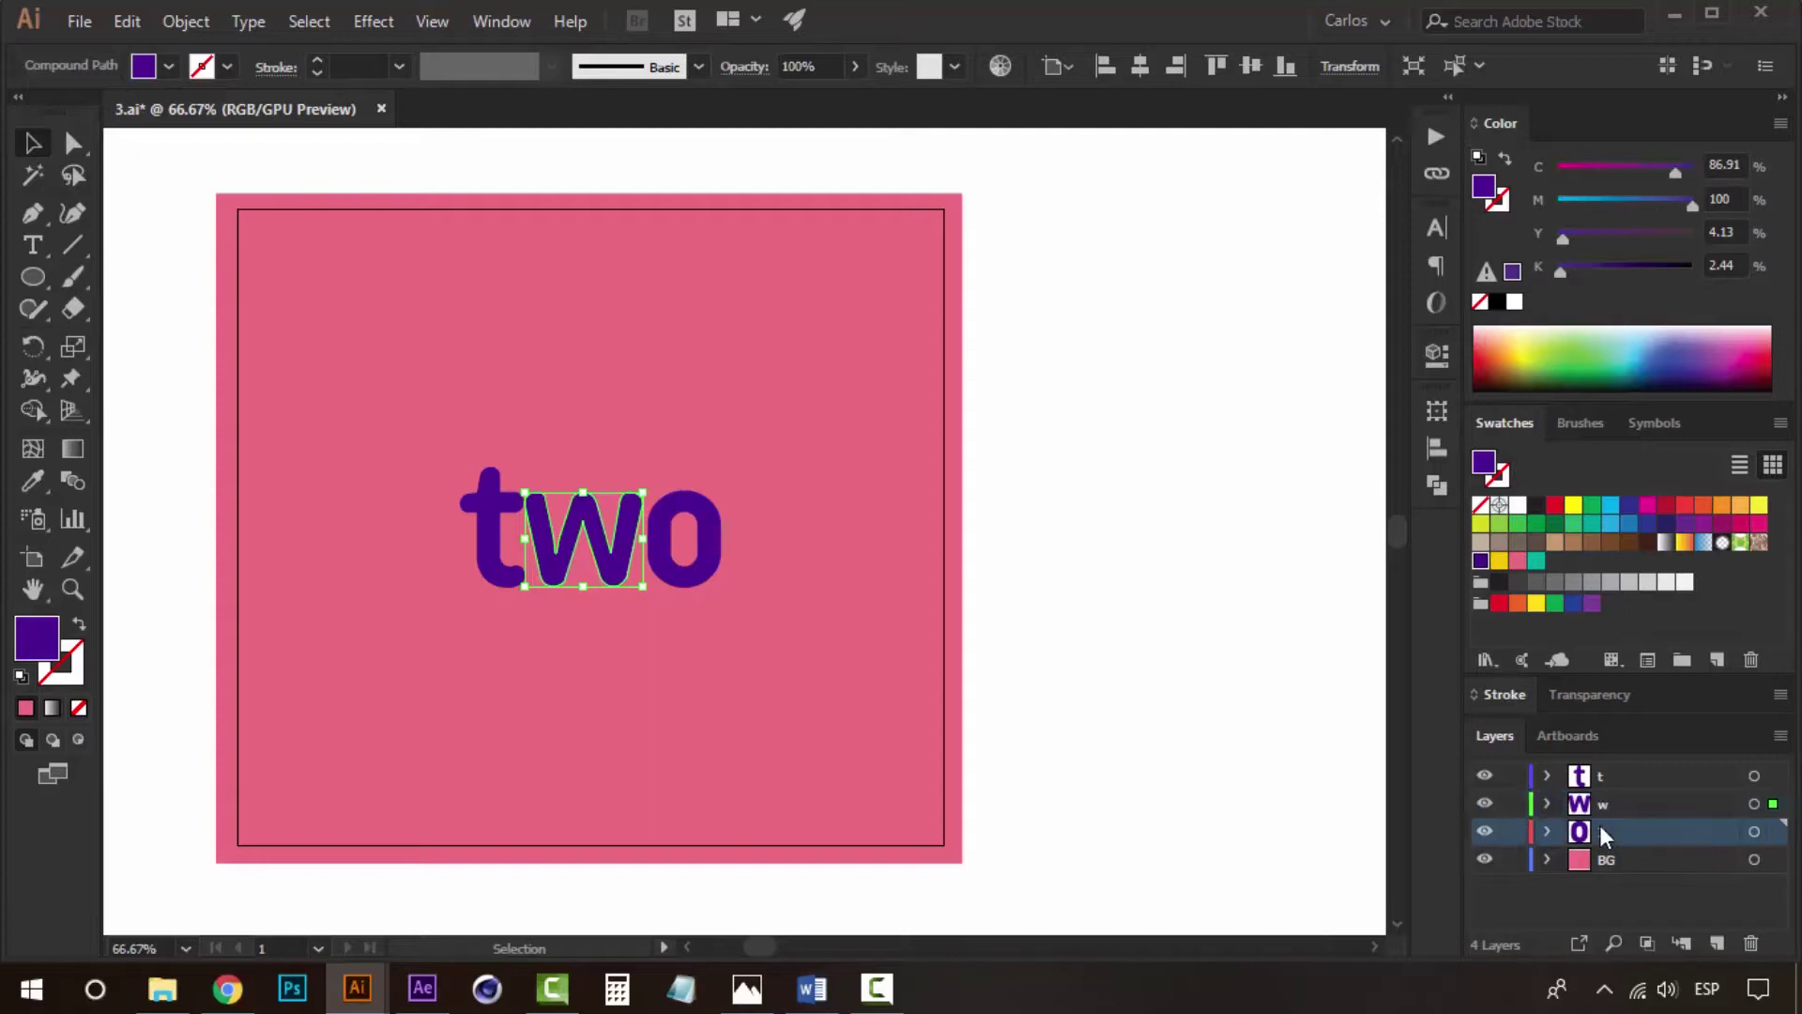
double_click(1600, 826)
type("o")
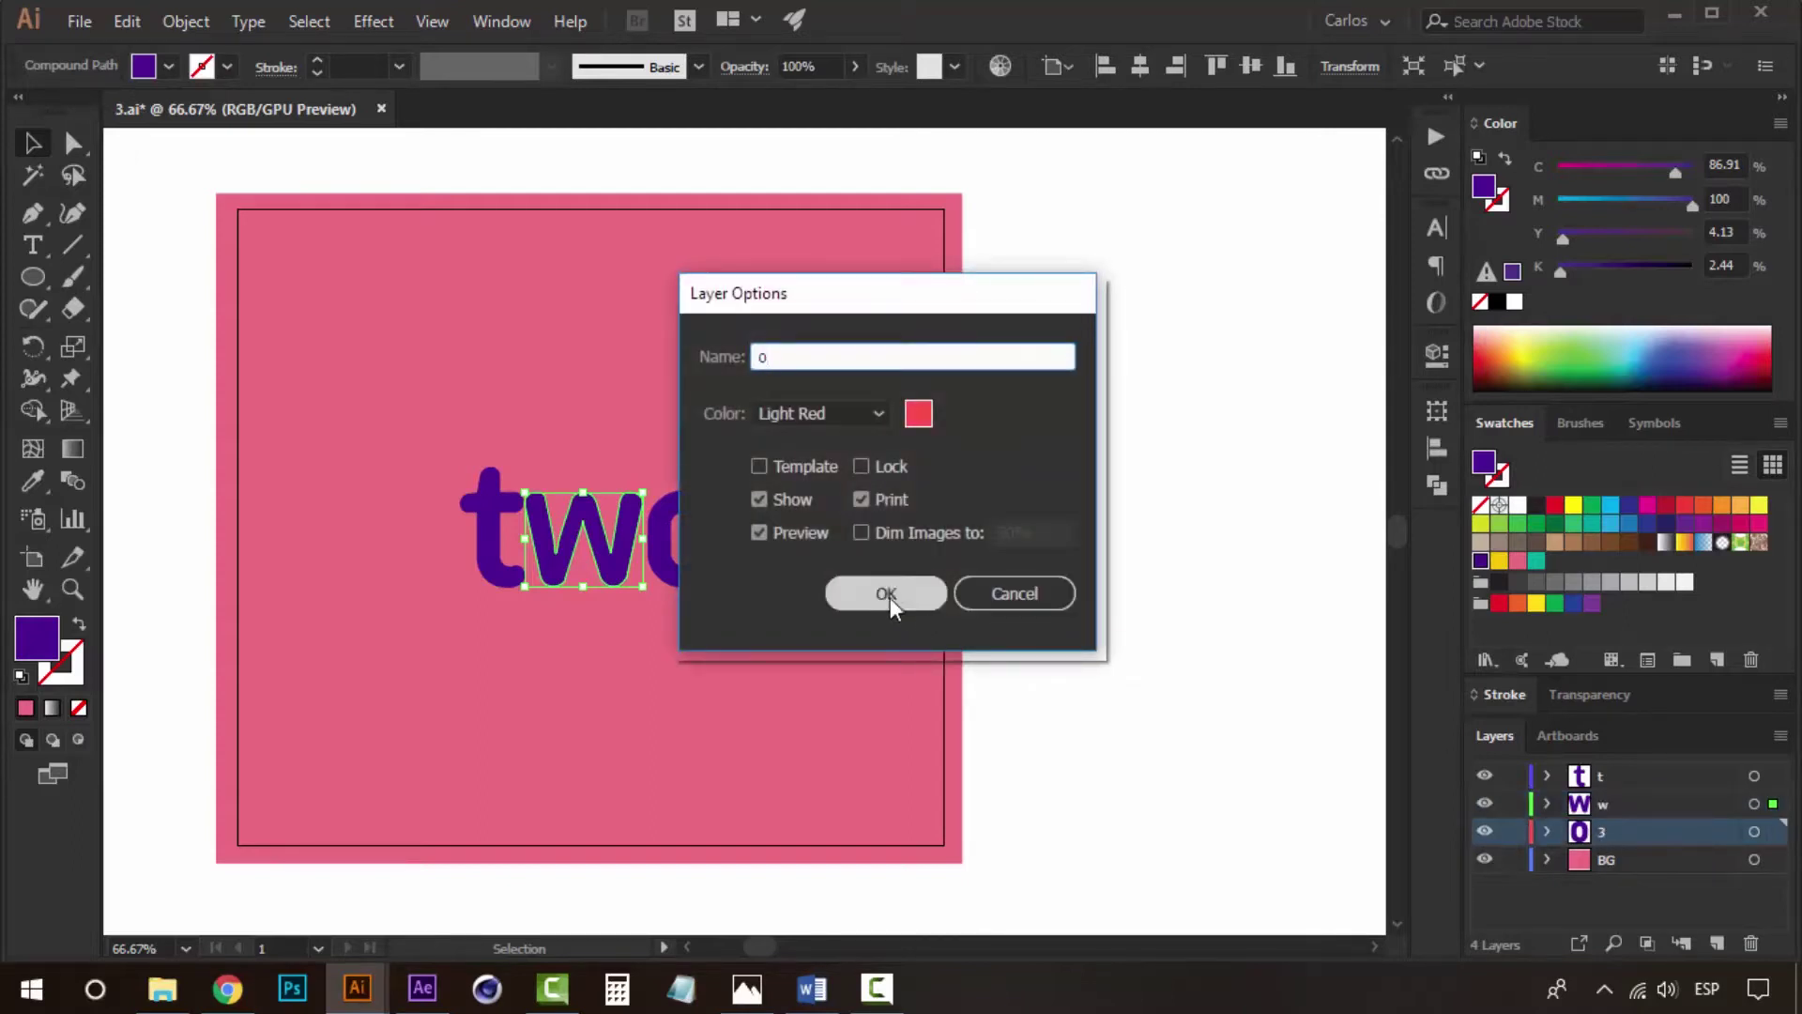
left_click(890, 597)
left_click(1136, 573)
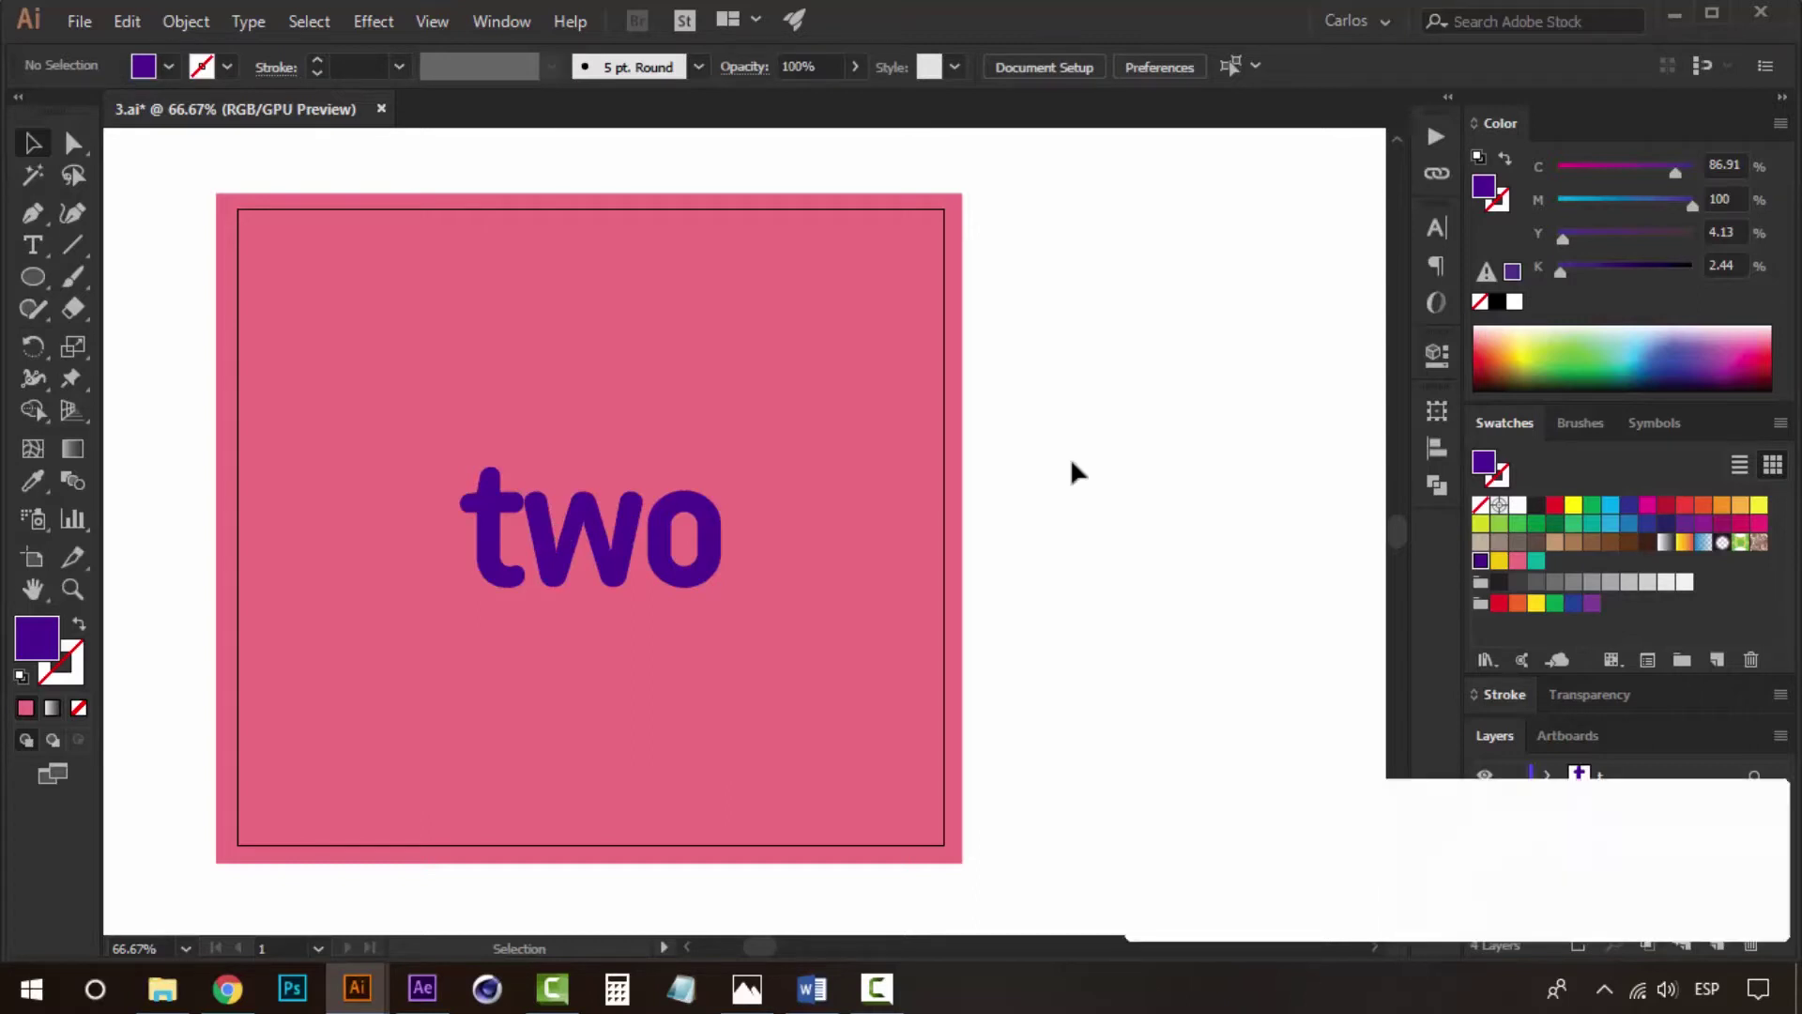
Draw a 3-point star triangle left of 'two' and fill it teal.
left_click(909, 413)
left_click_drag(1089, 561, 1086, 526)
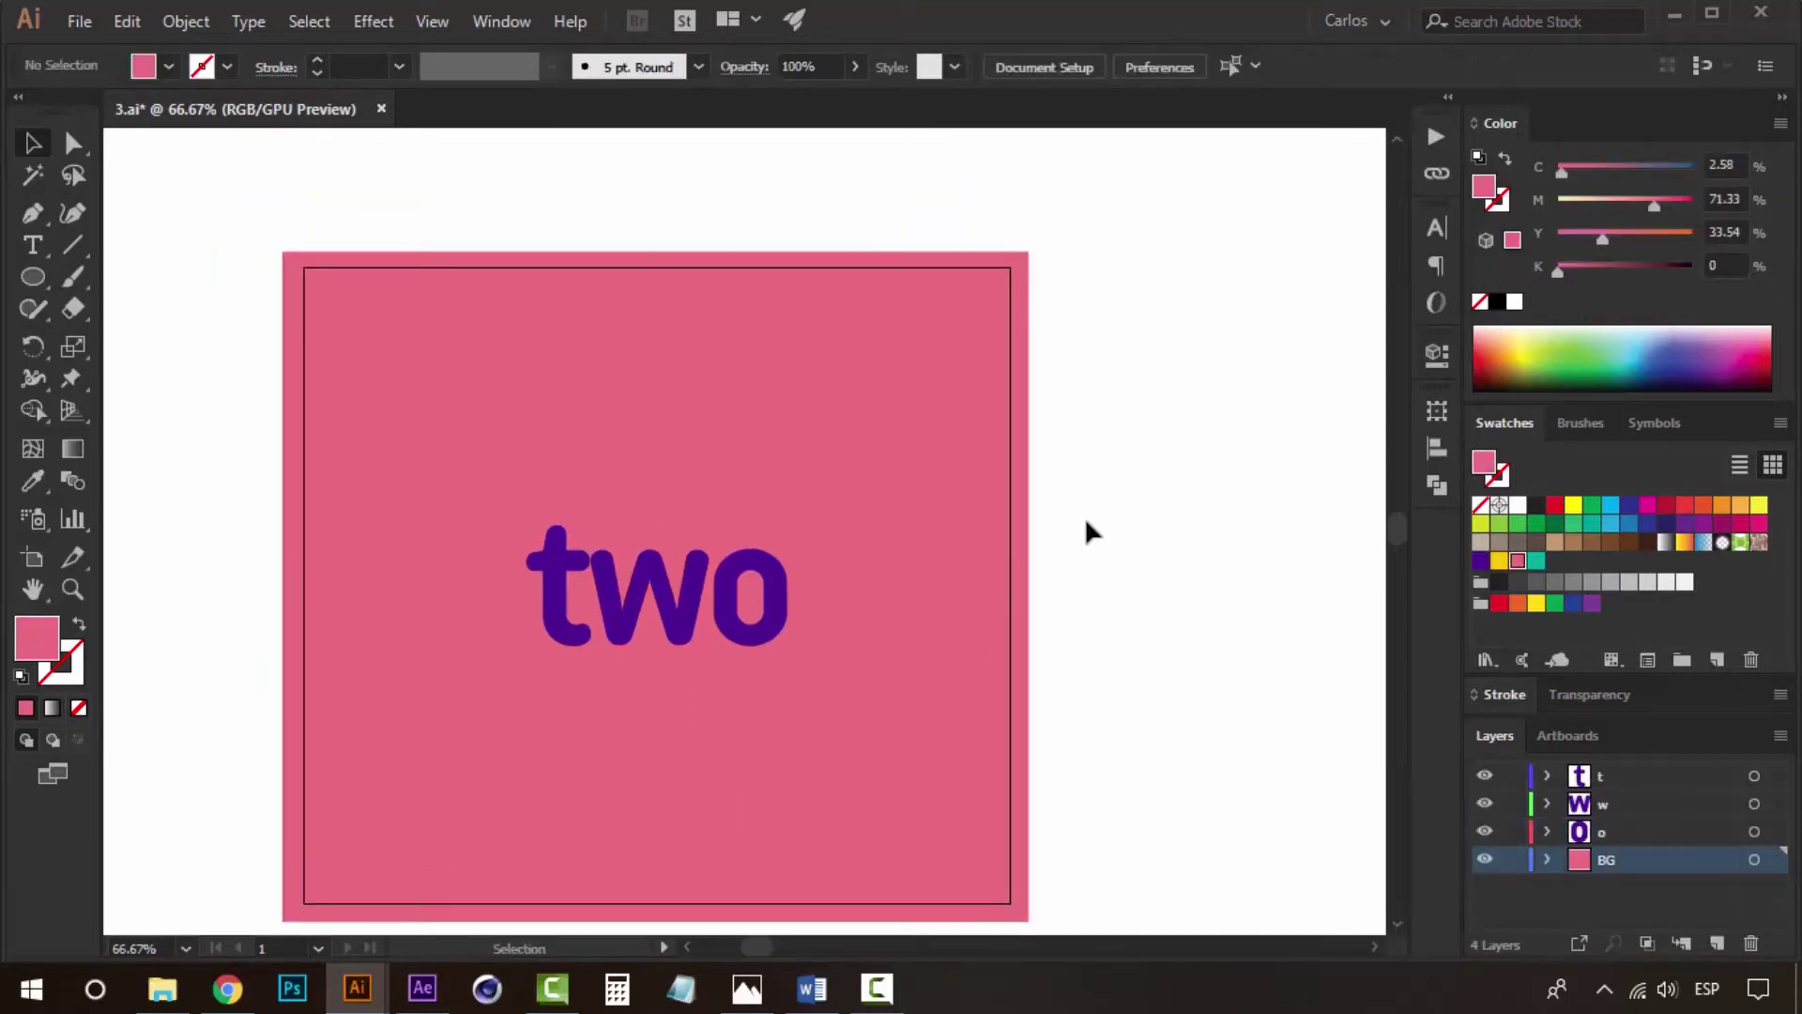
scroll(656, 431, "down", 2)
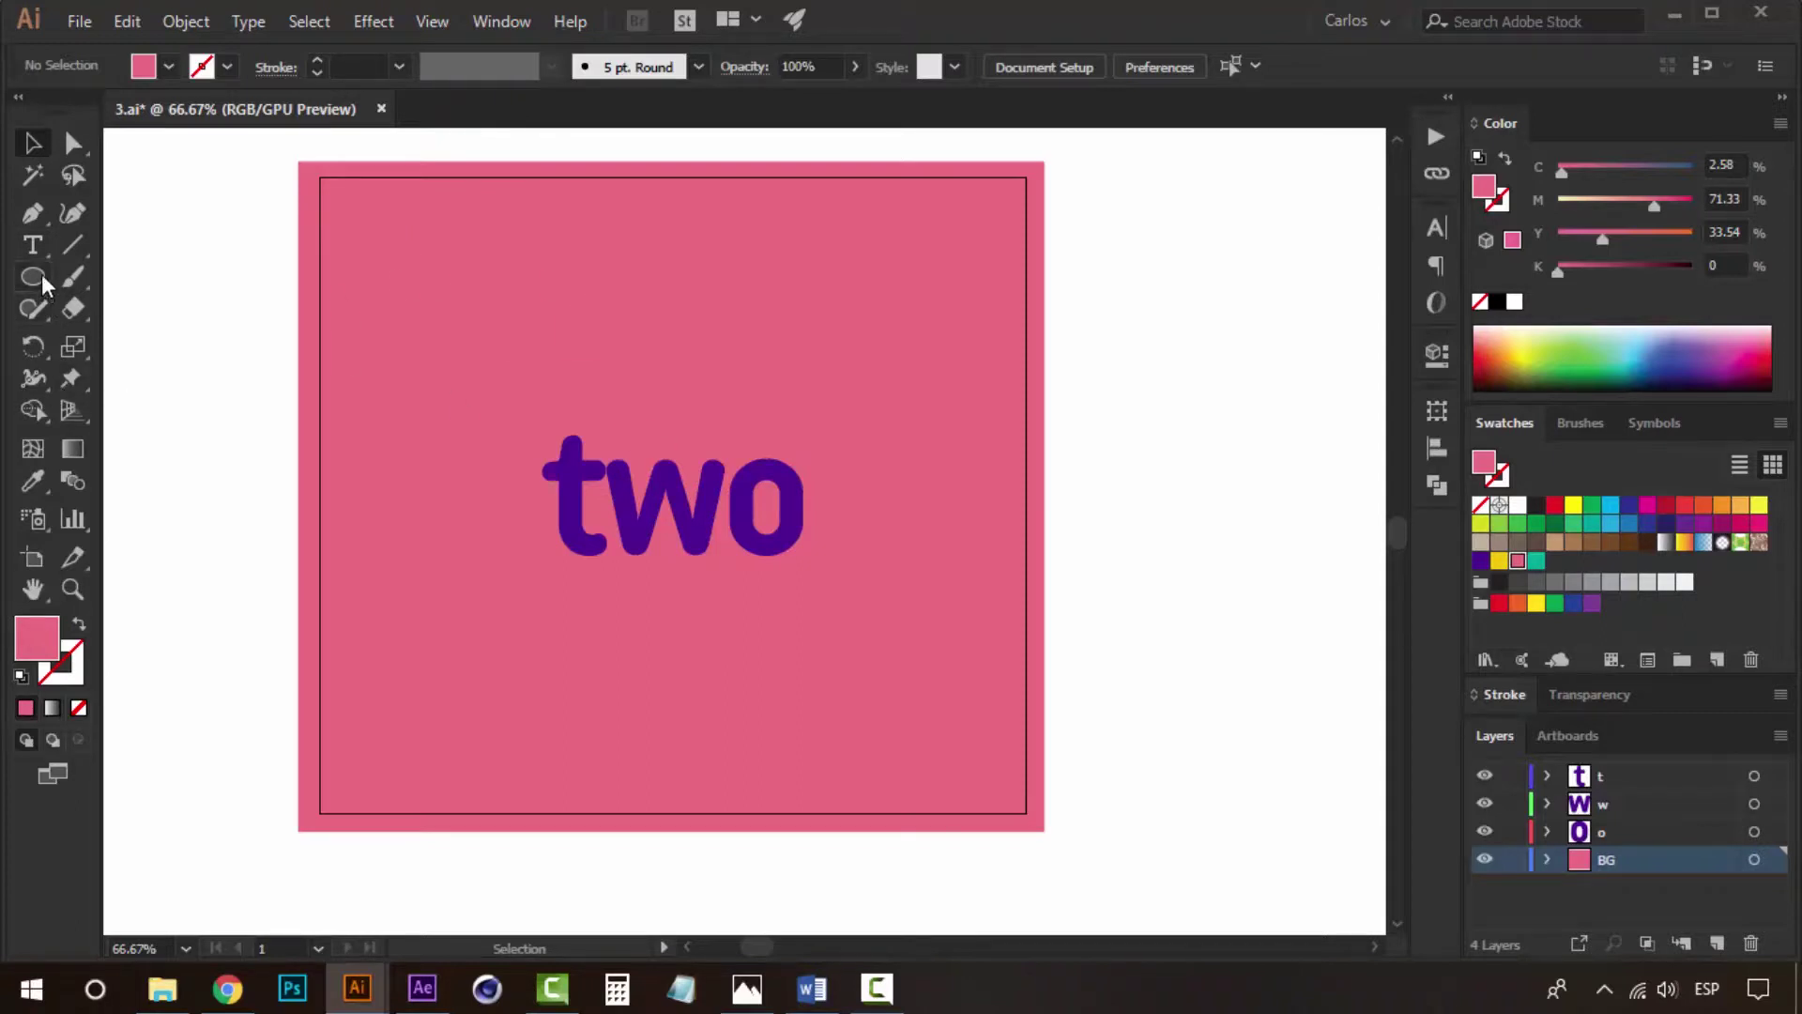
left_click_drag(42, 274, 211, 407)
left_click_drag(451, 587, 453, 586)
key("v")
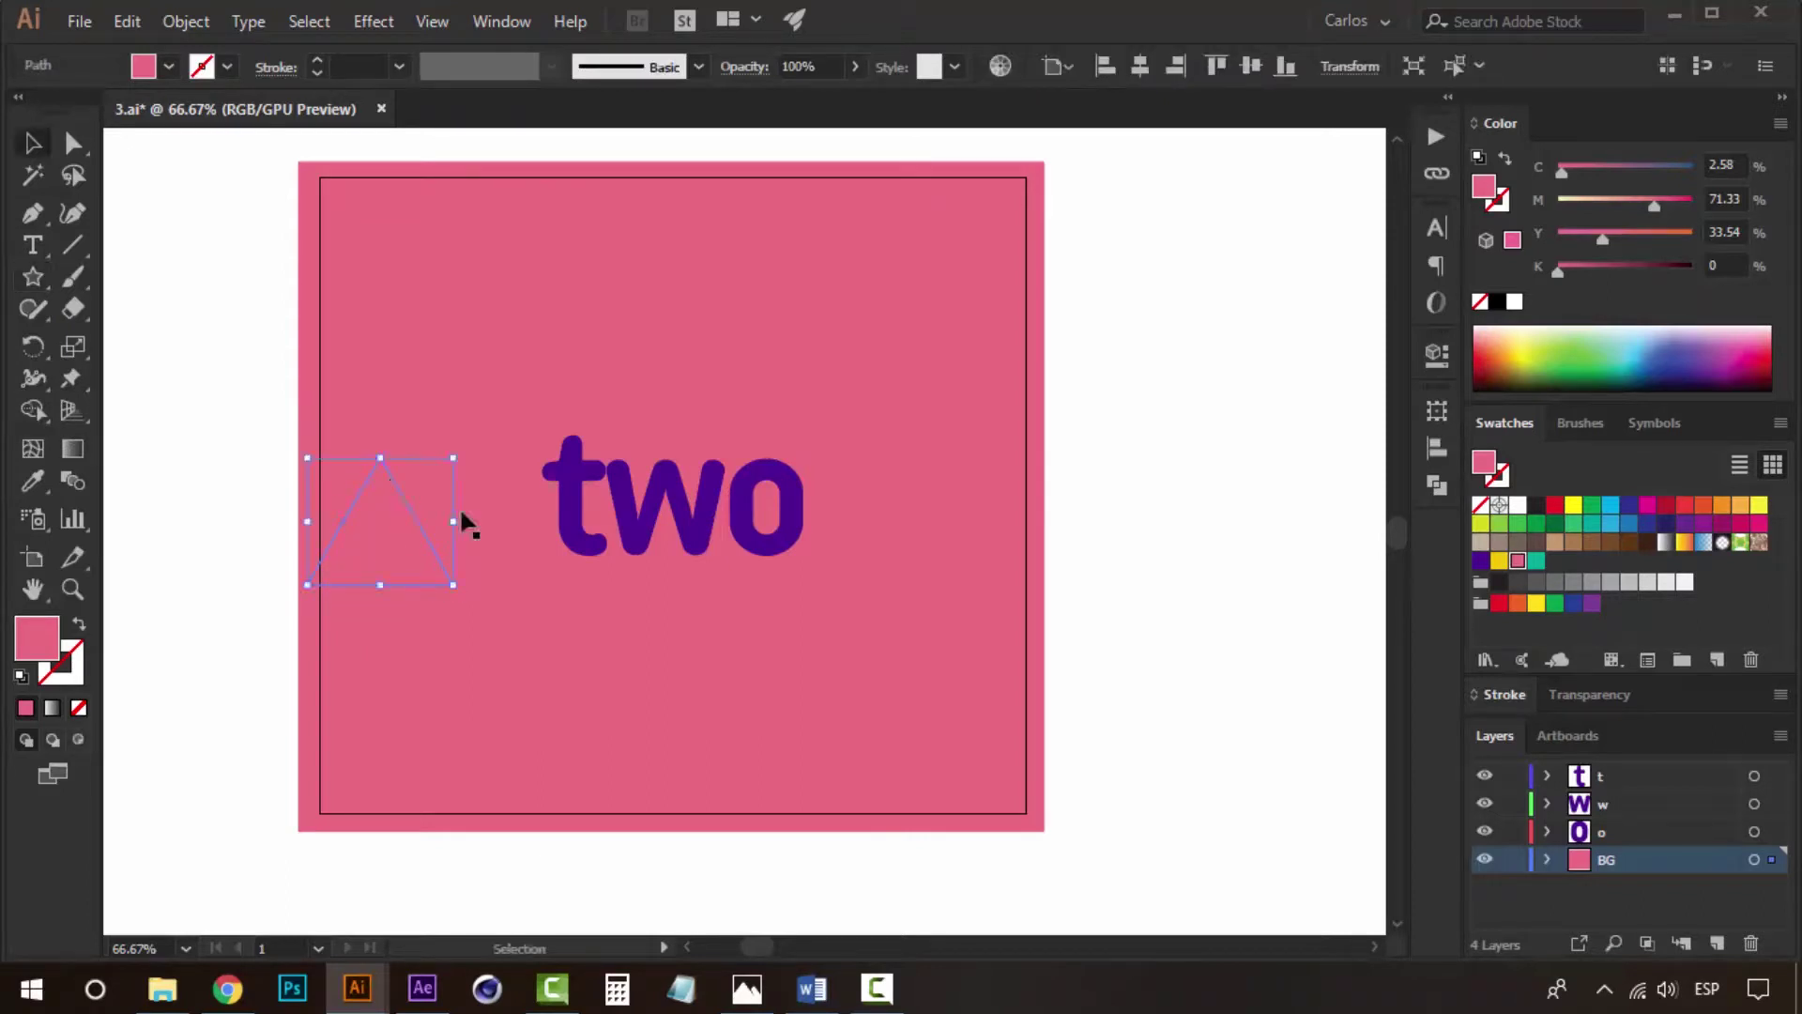
left_click(1536, 562)
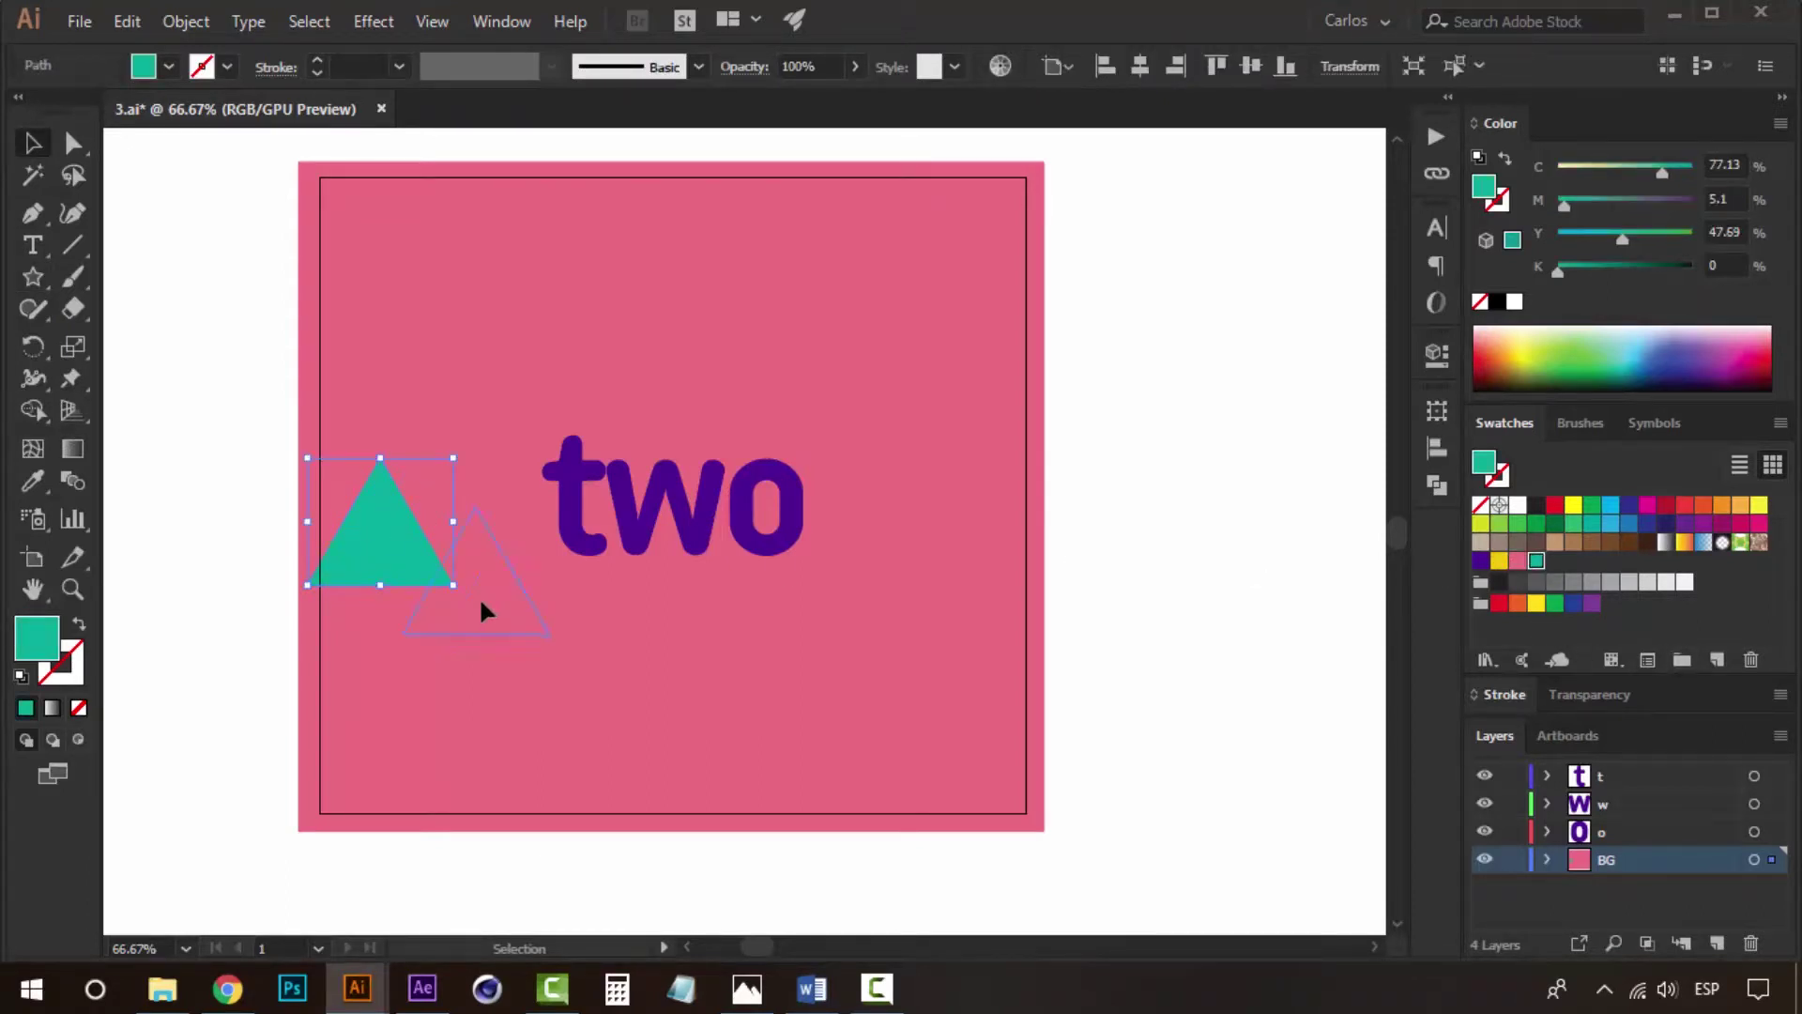
Drag the triangle's top anchor upward to make it taller.
left_click(492, 562)
key("a")
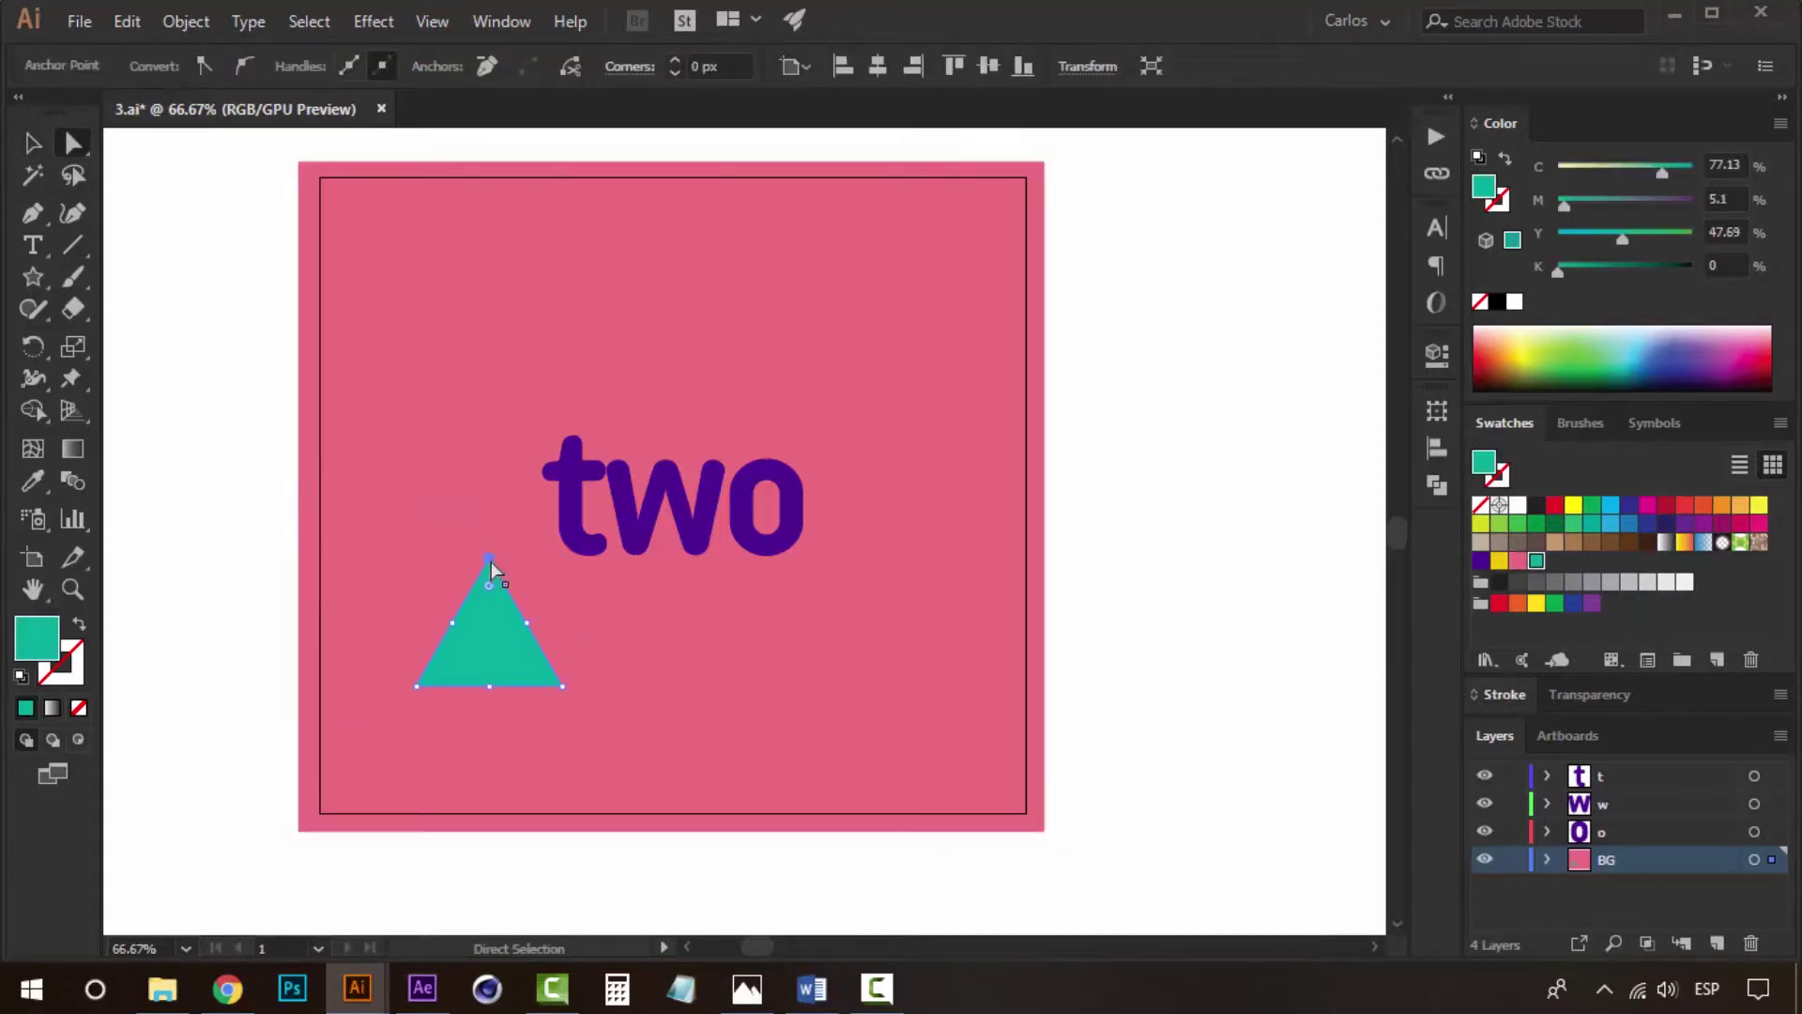
left_click_drag(490, 561, 486, 516)
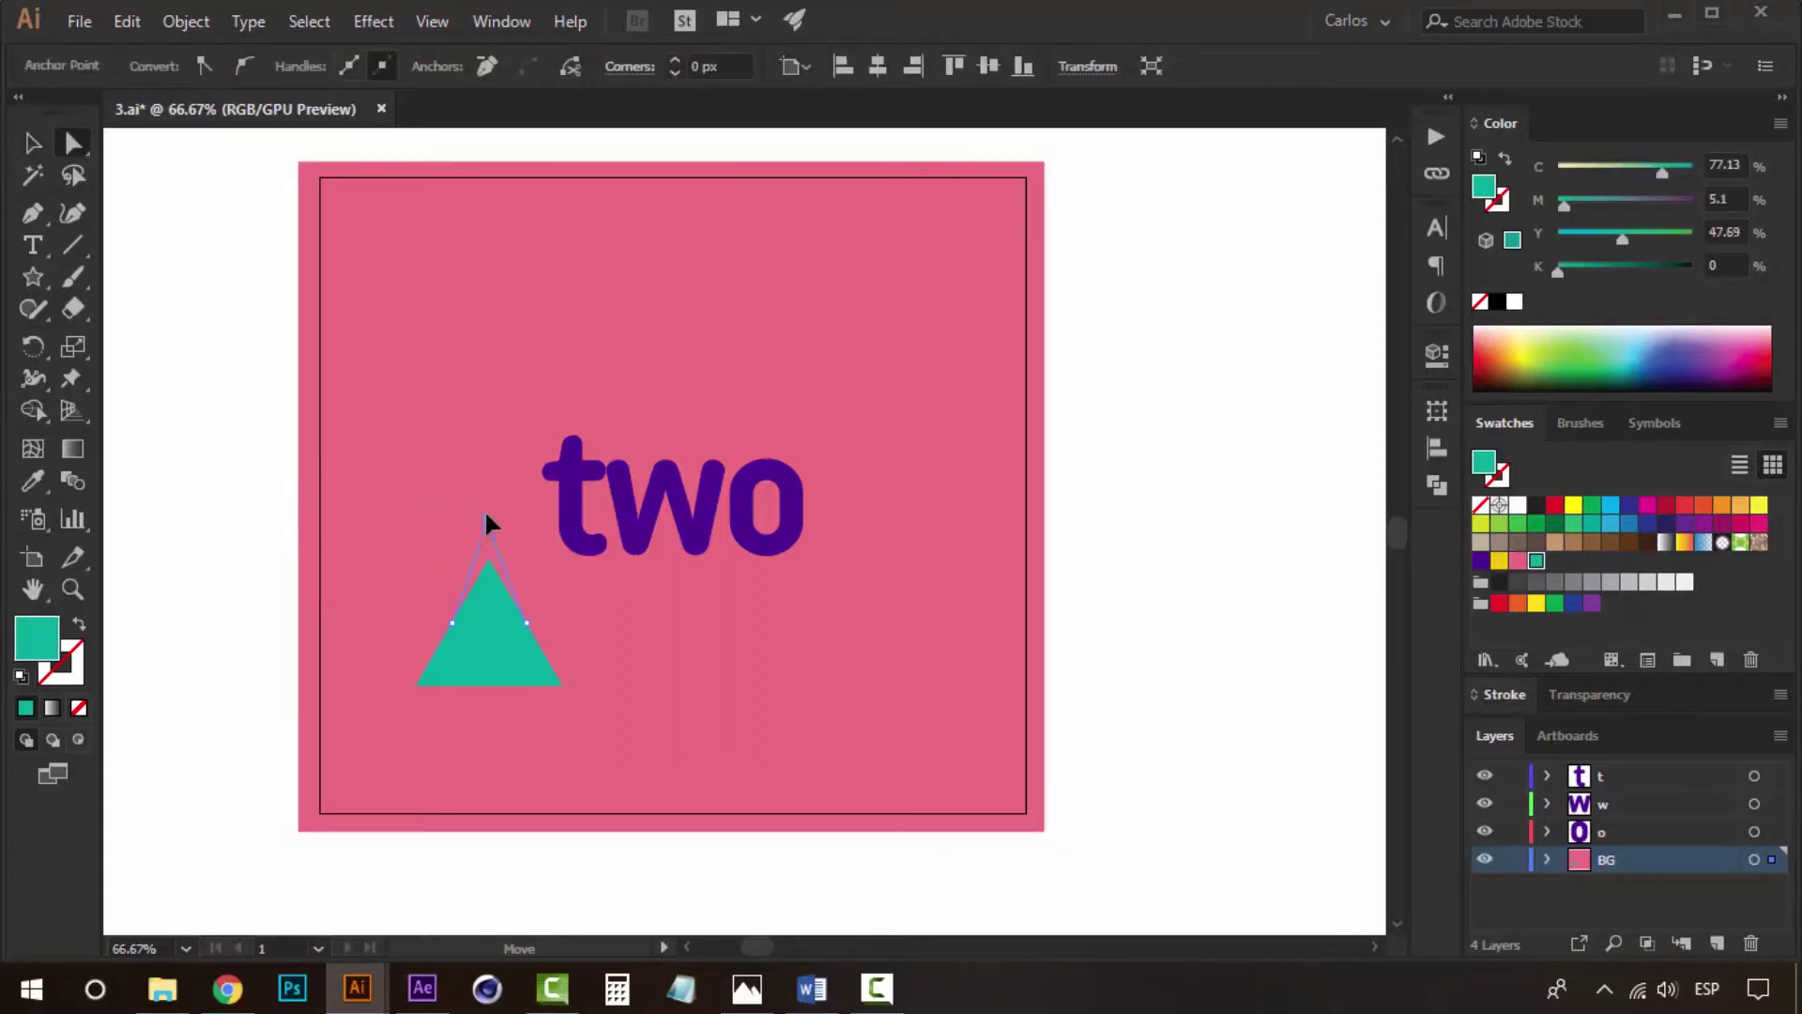
key("v")
left_click(1186, 632)
Narrow the teal triangle from its right side.
left_click(499, 657)
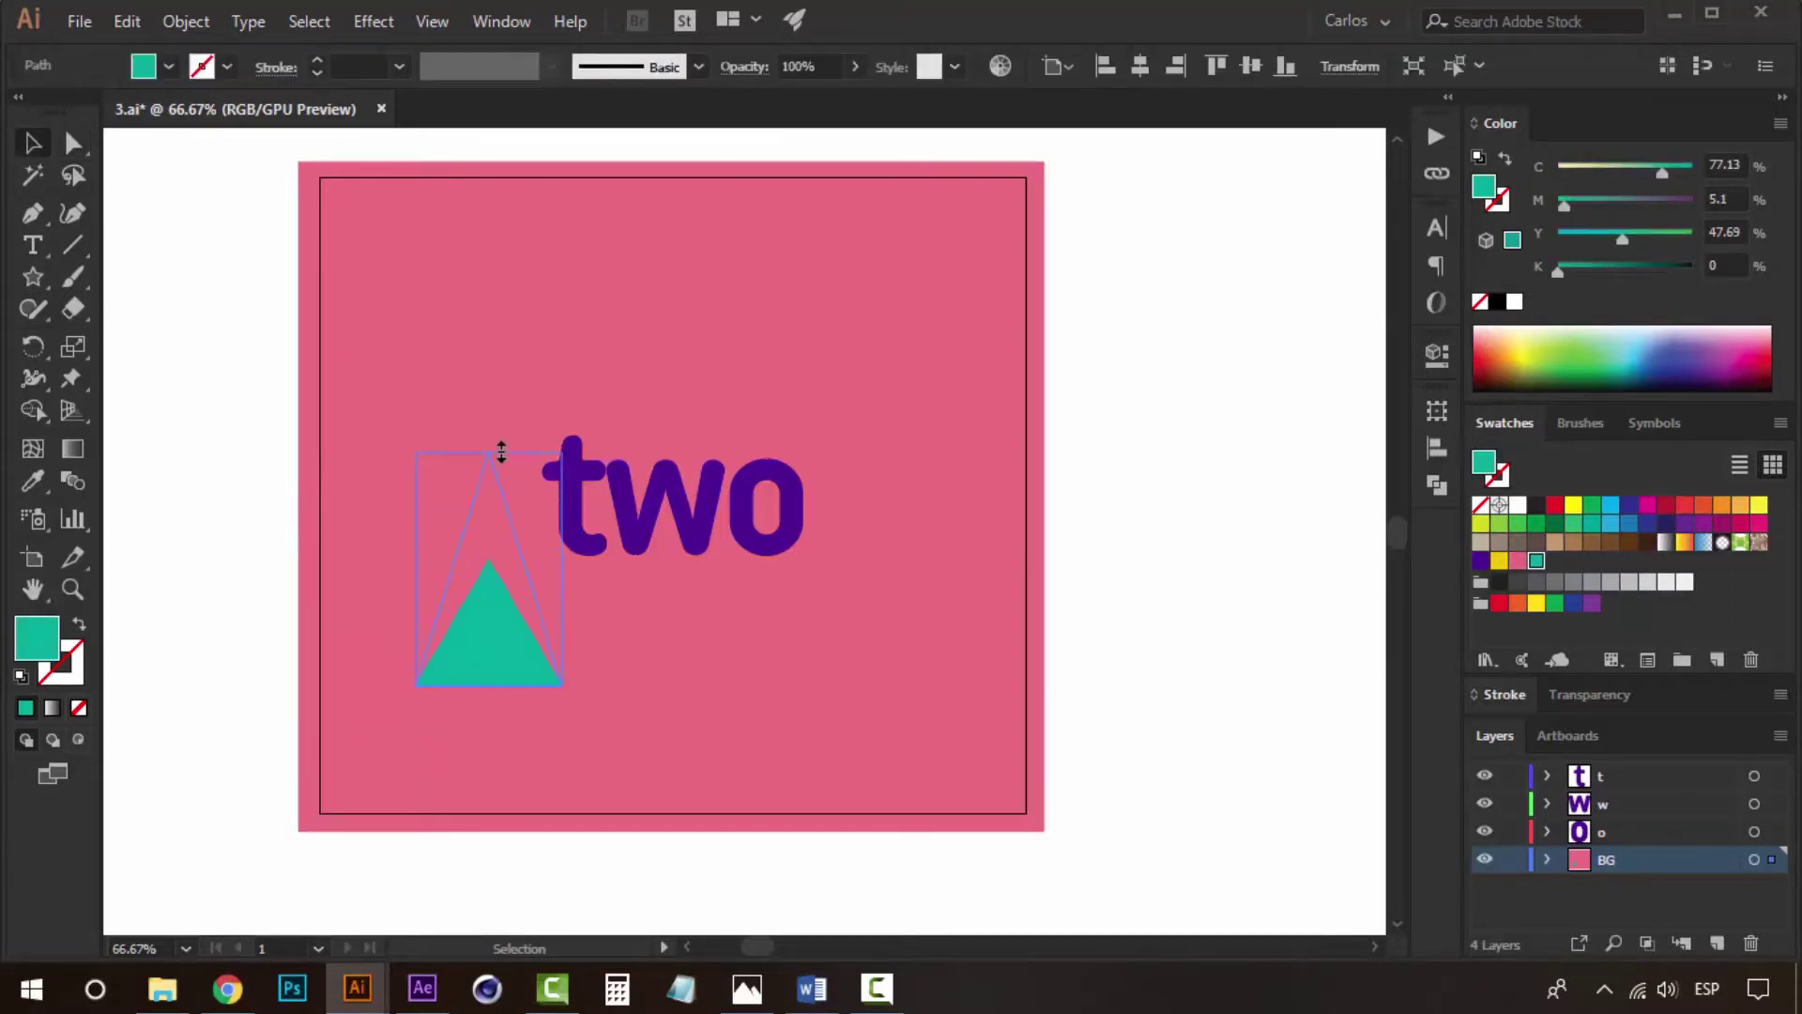
left_click(1218, 642)
key("z")
left_click(632, 615)
key("v")
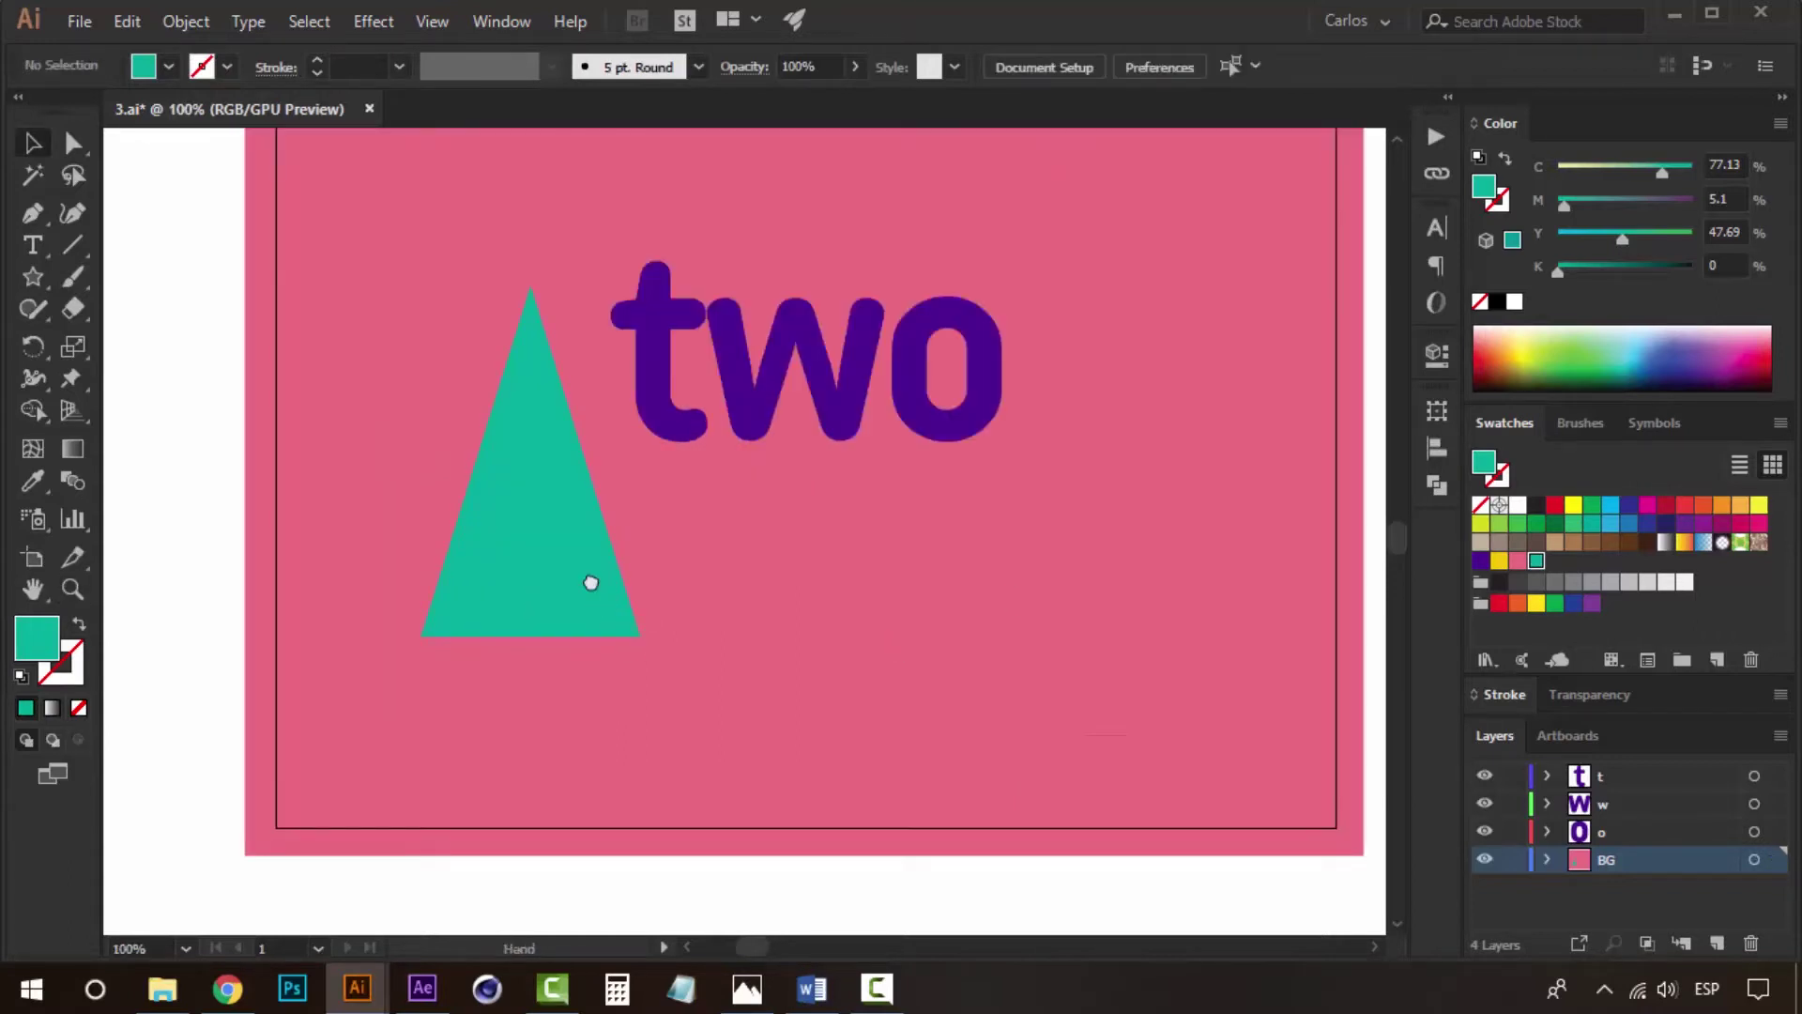
left_click(592, 583)
left_click_drag(642, 469, 619, 468)
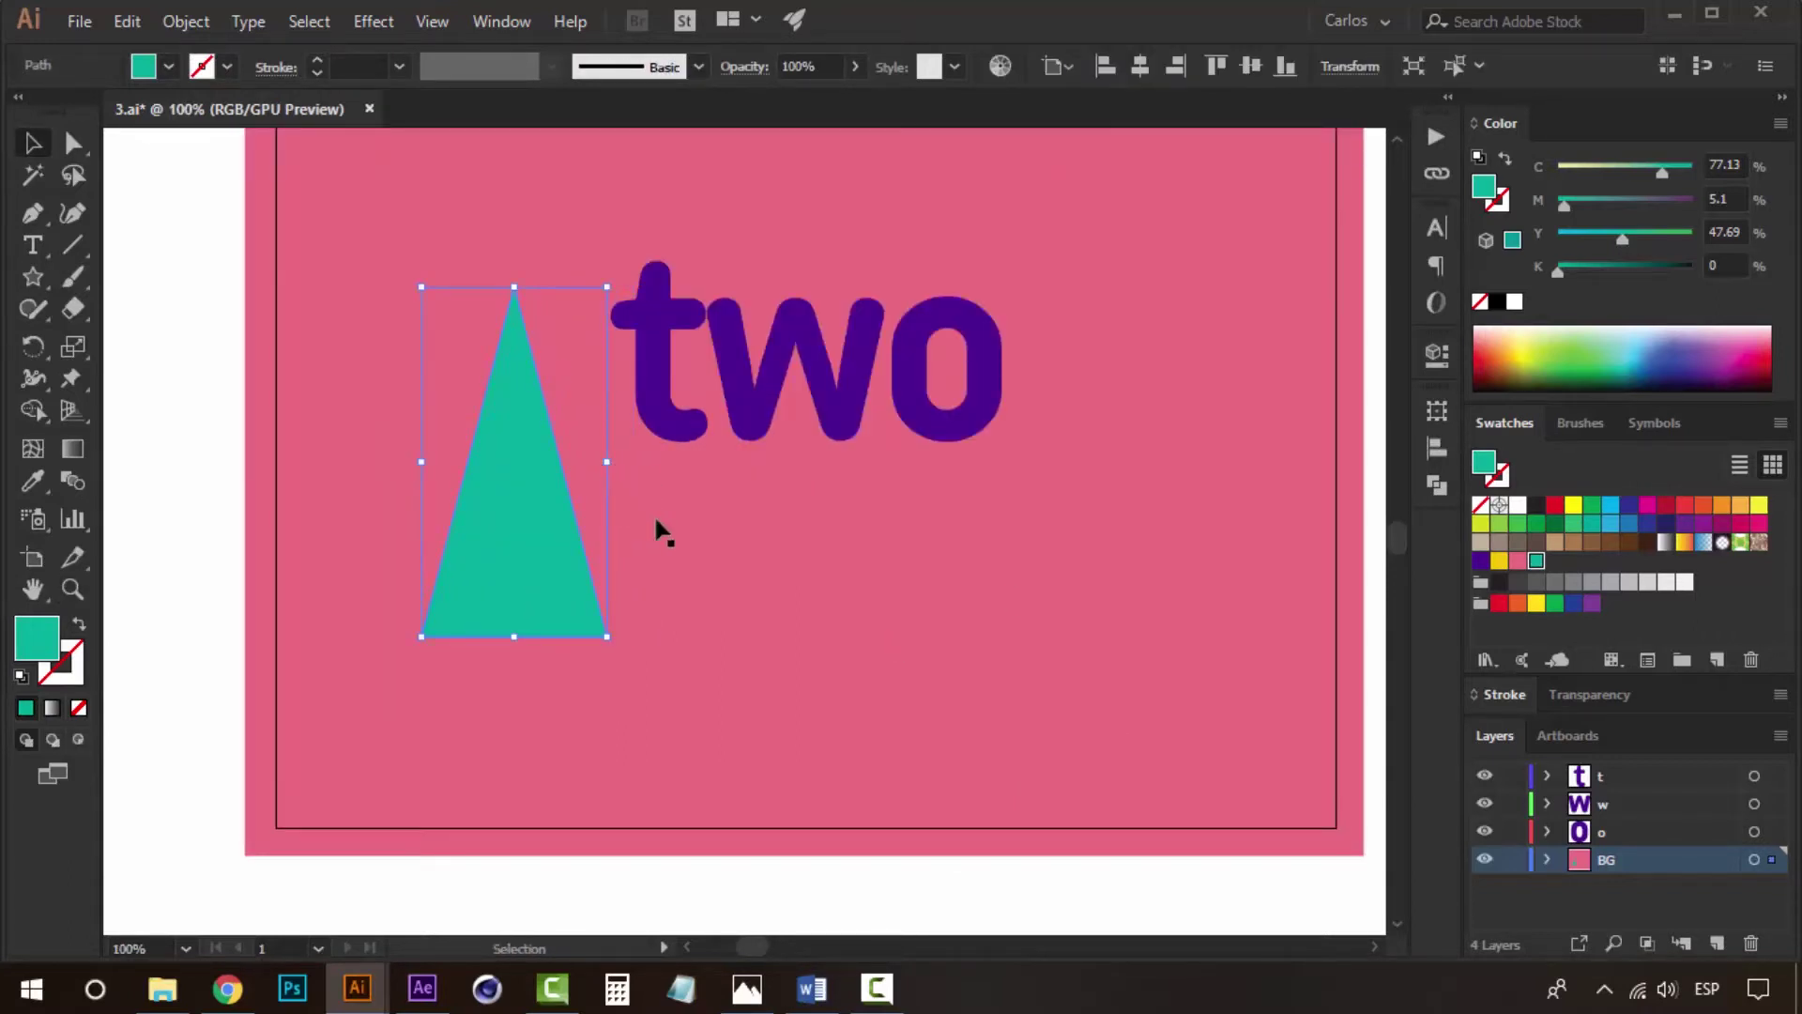
left_click(179, 445)
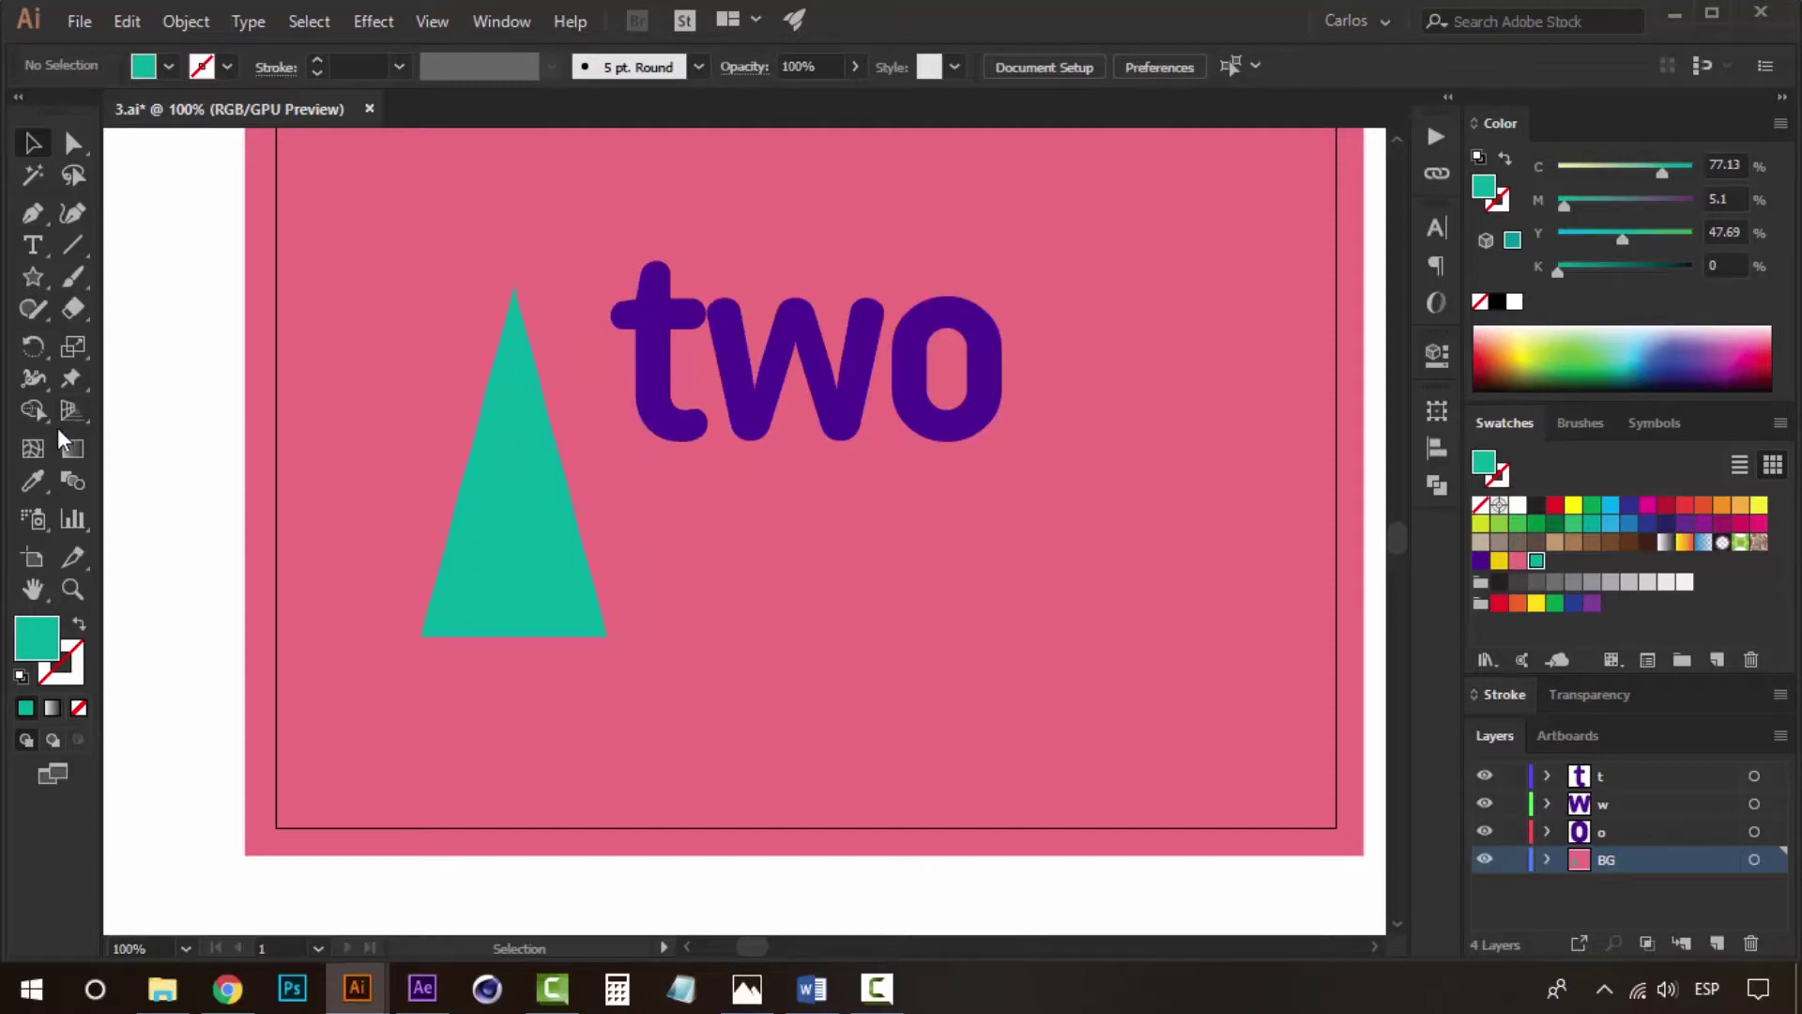
left_click_drag(31, 278, 155, 340)
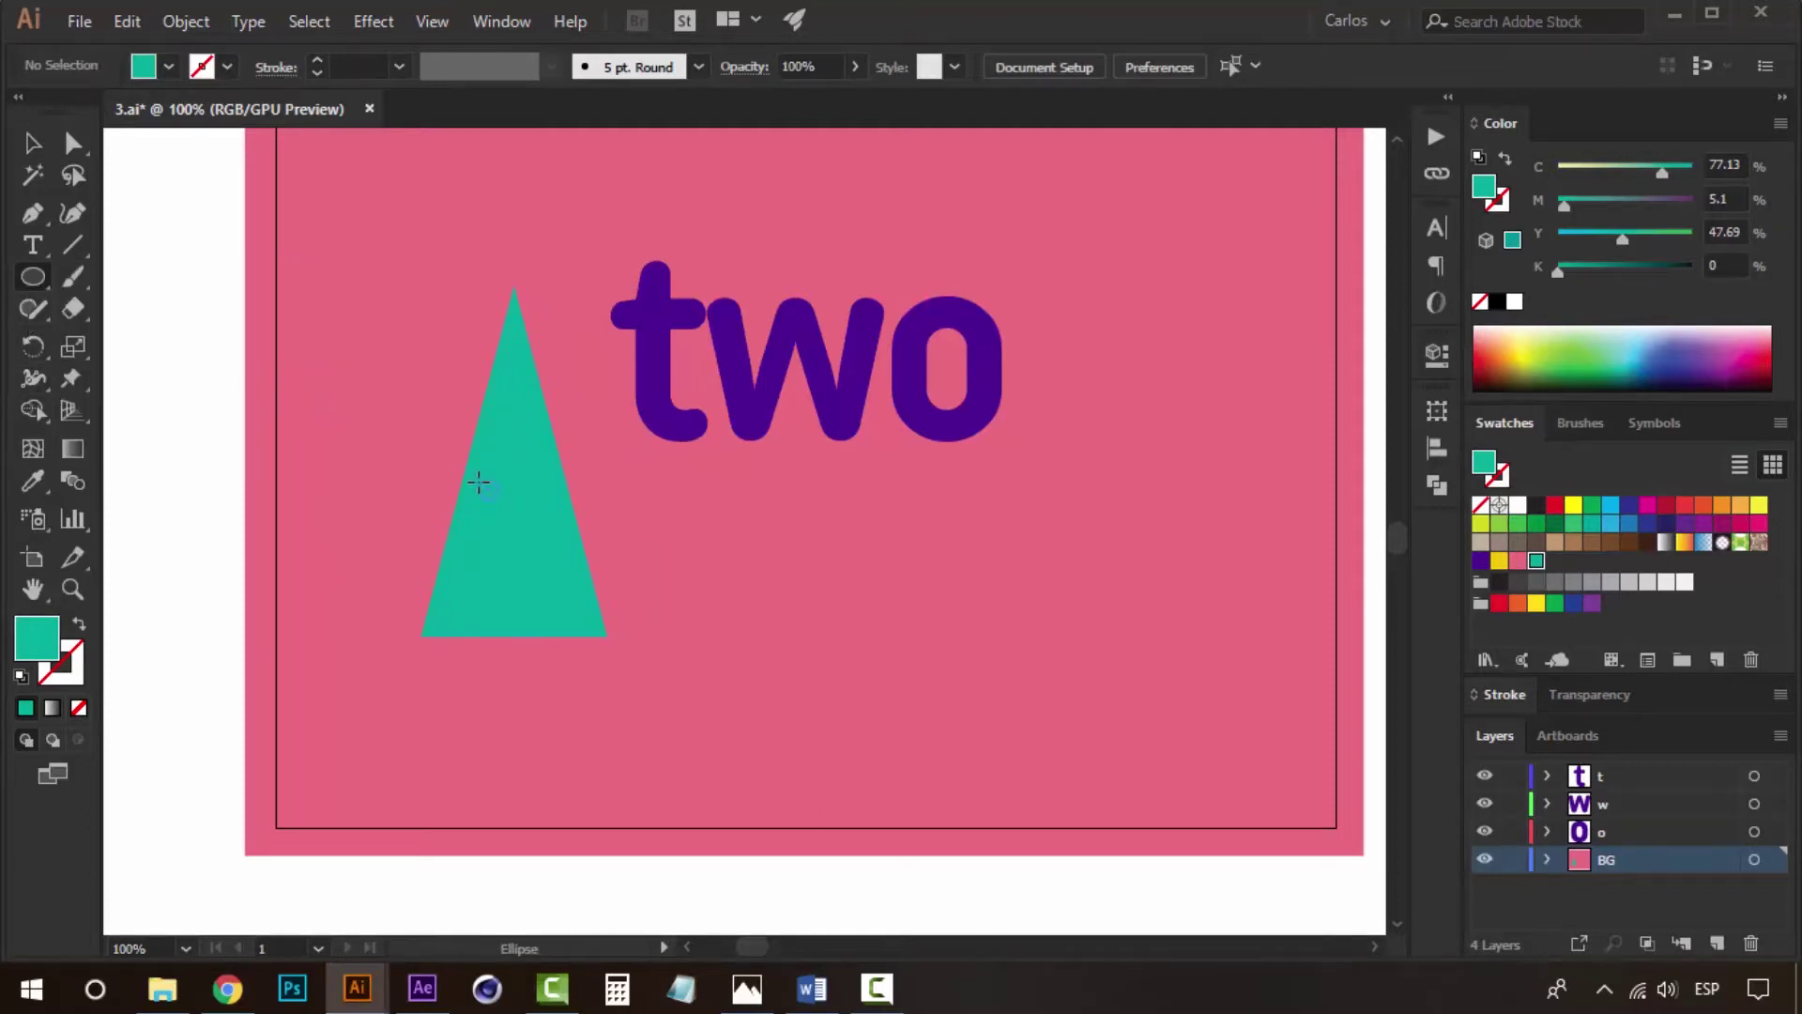
Draw a small yellow dot on the teal triangle.
left_click_drag(478, 477, 503, 502)
left_click(1498, 563)
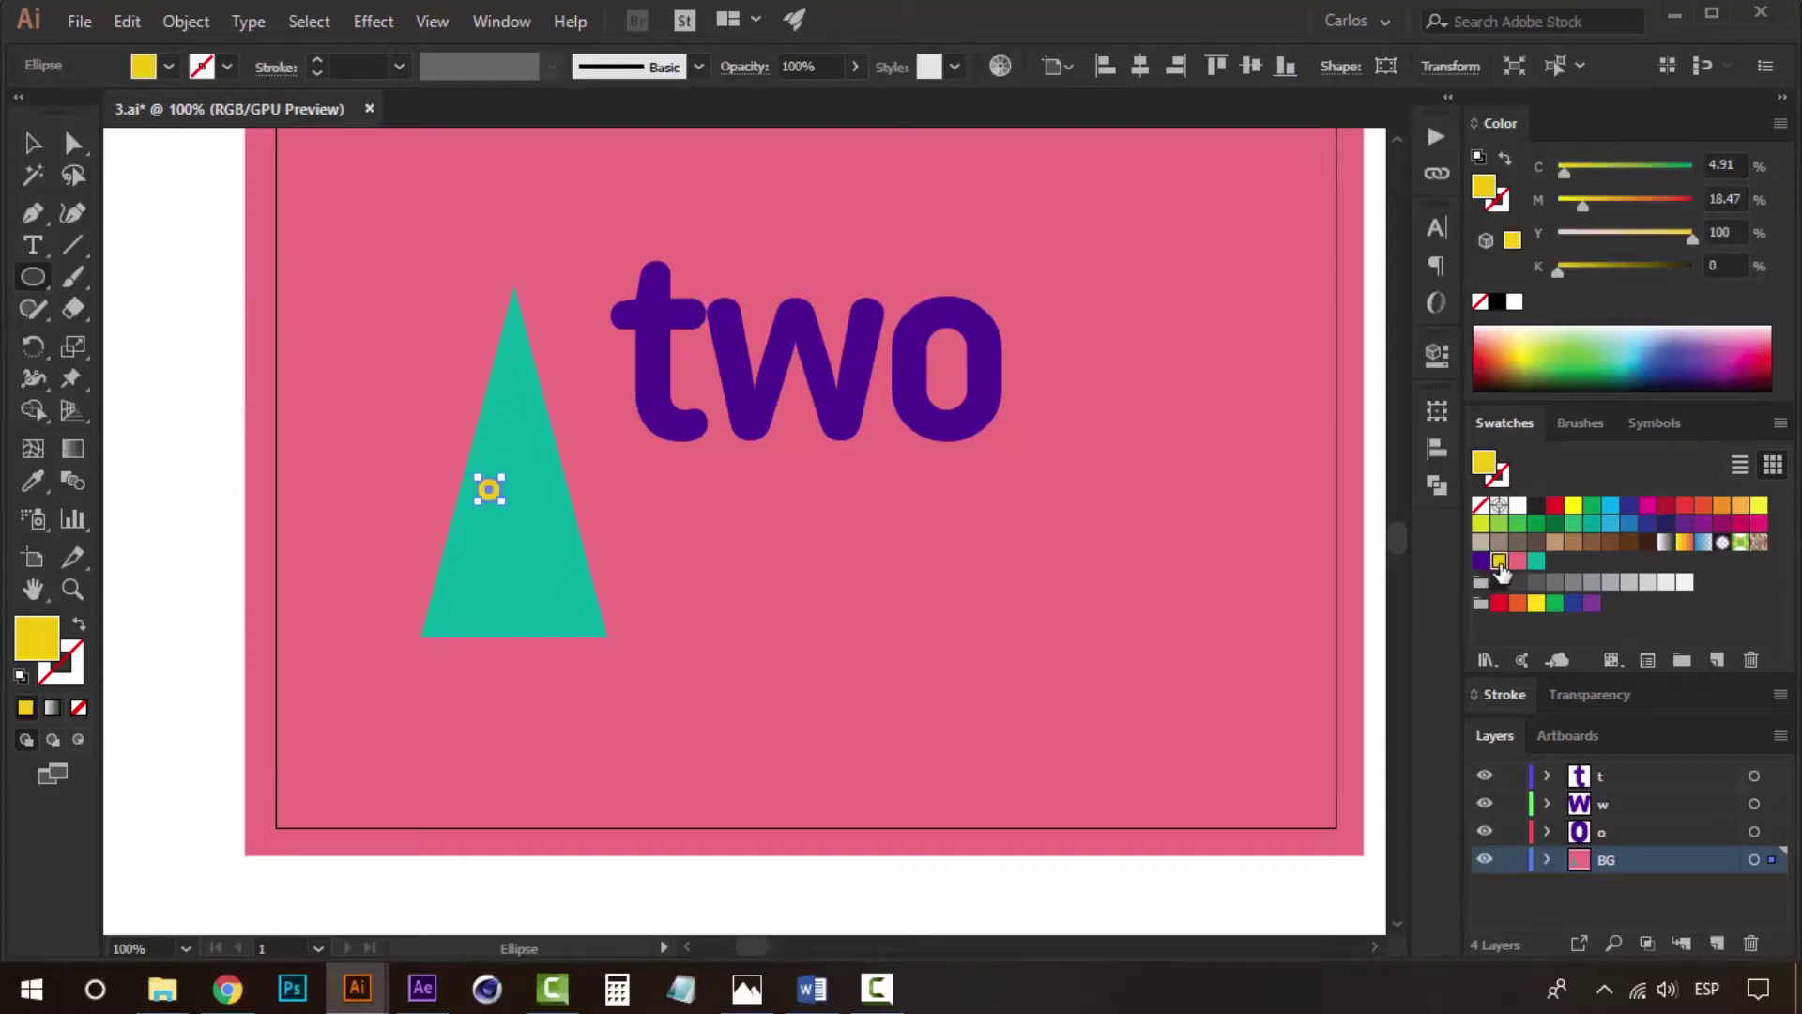
left_click(33, 142)
left_click(149, 362)
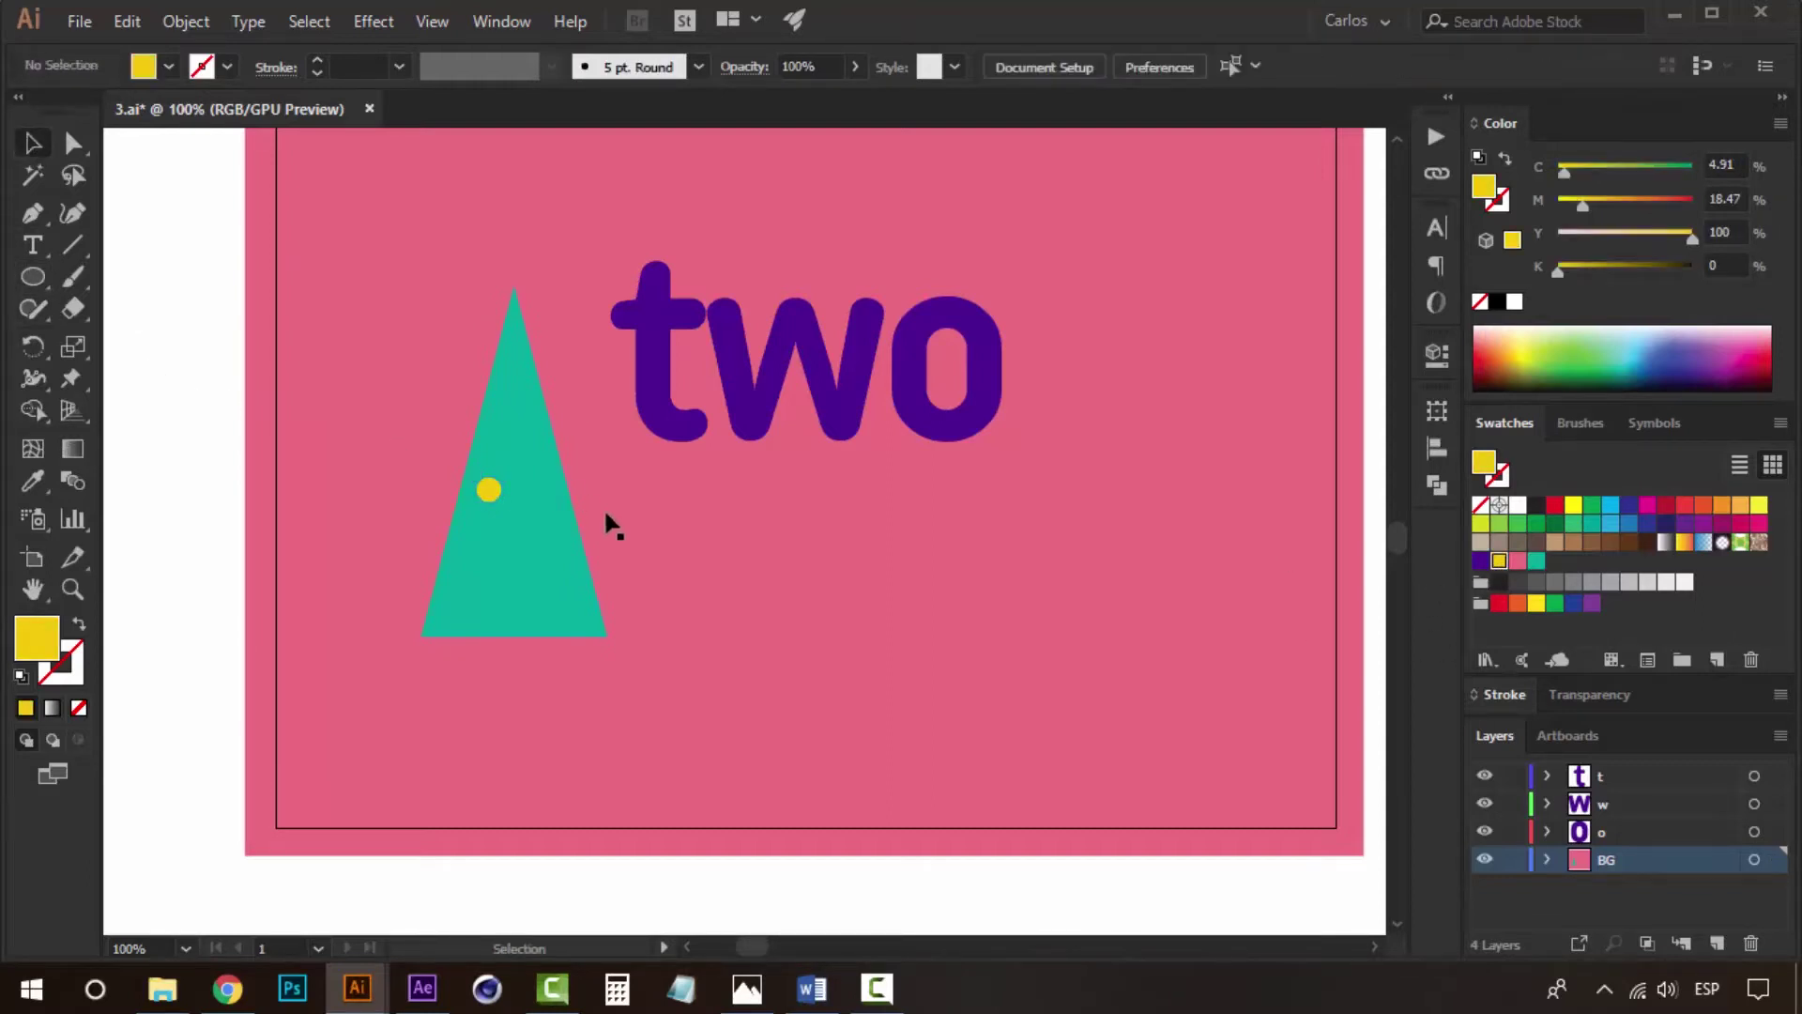
Alt-drag yellow dot copies across the triangle and delete the extra bottom-left copy.
left_click_drag(498, 491, 526, 442)
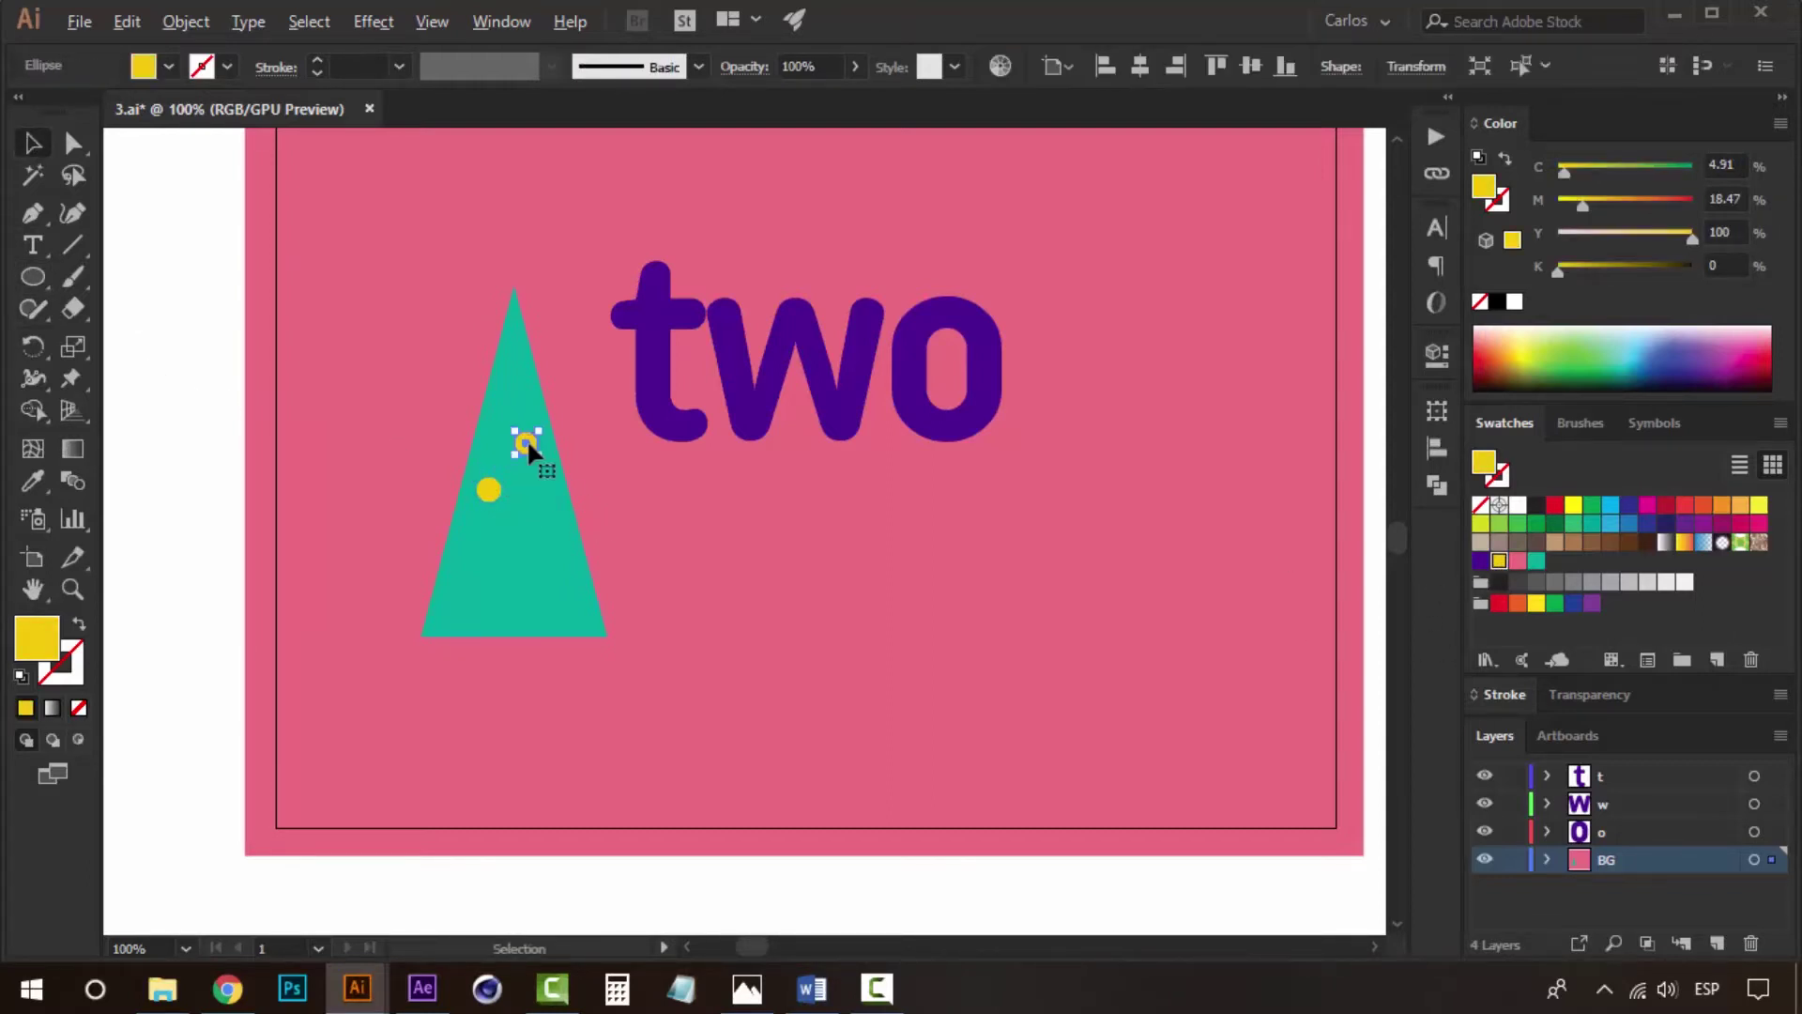
left_click_drag(552, 540, 546, 513)
mouse_move(546, 513)
left_mouse_down()
mouse_move(490, 568)
mouse_move(532, 584)
mouse_move(469, 610)
left_mouse_up()
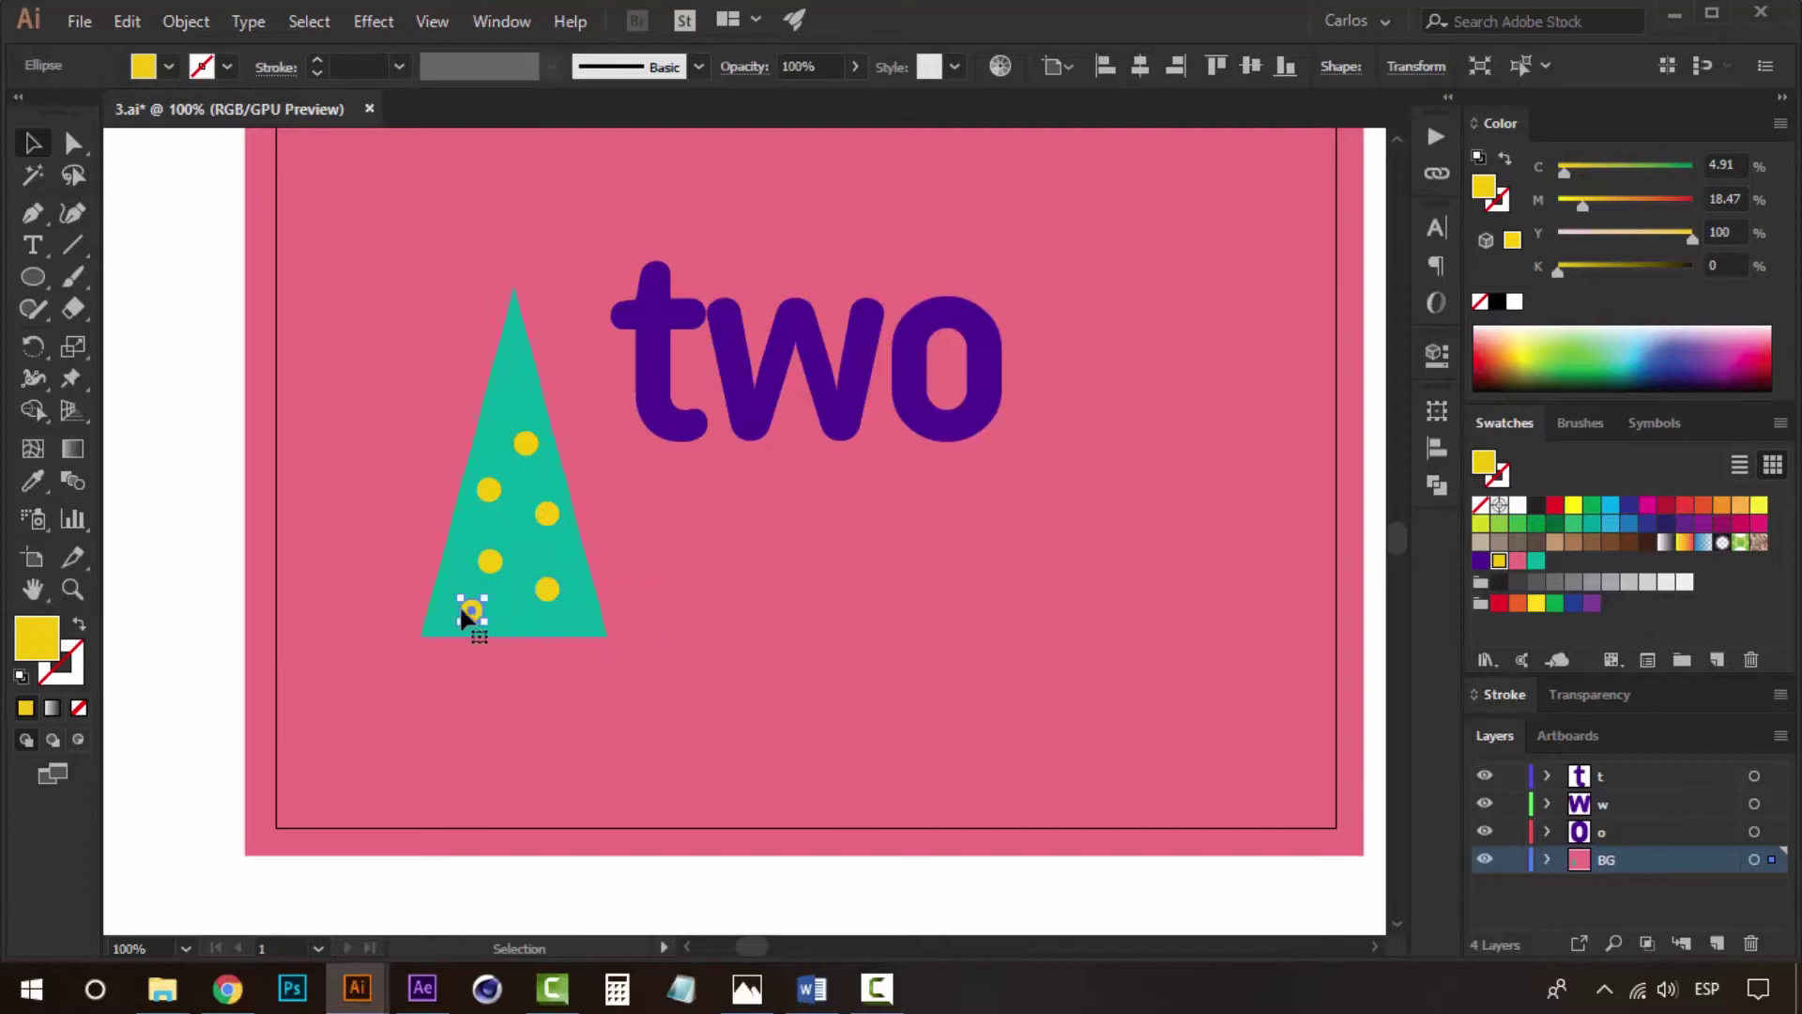
left_click(226, 530)
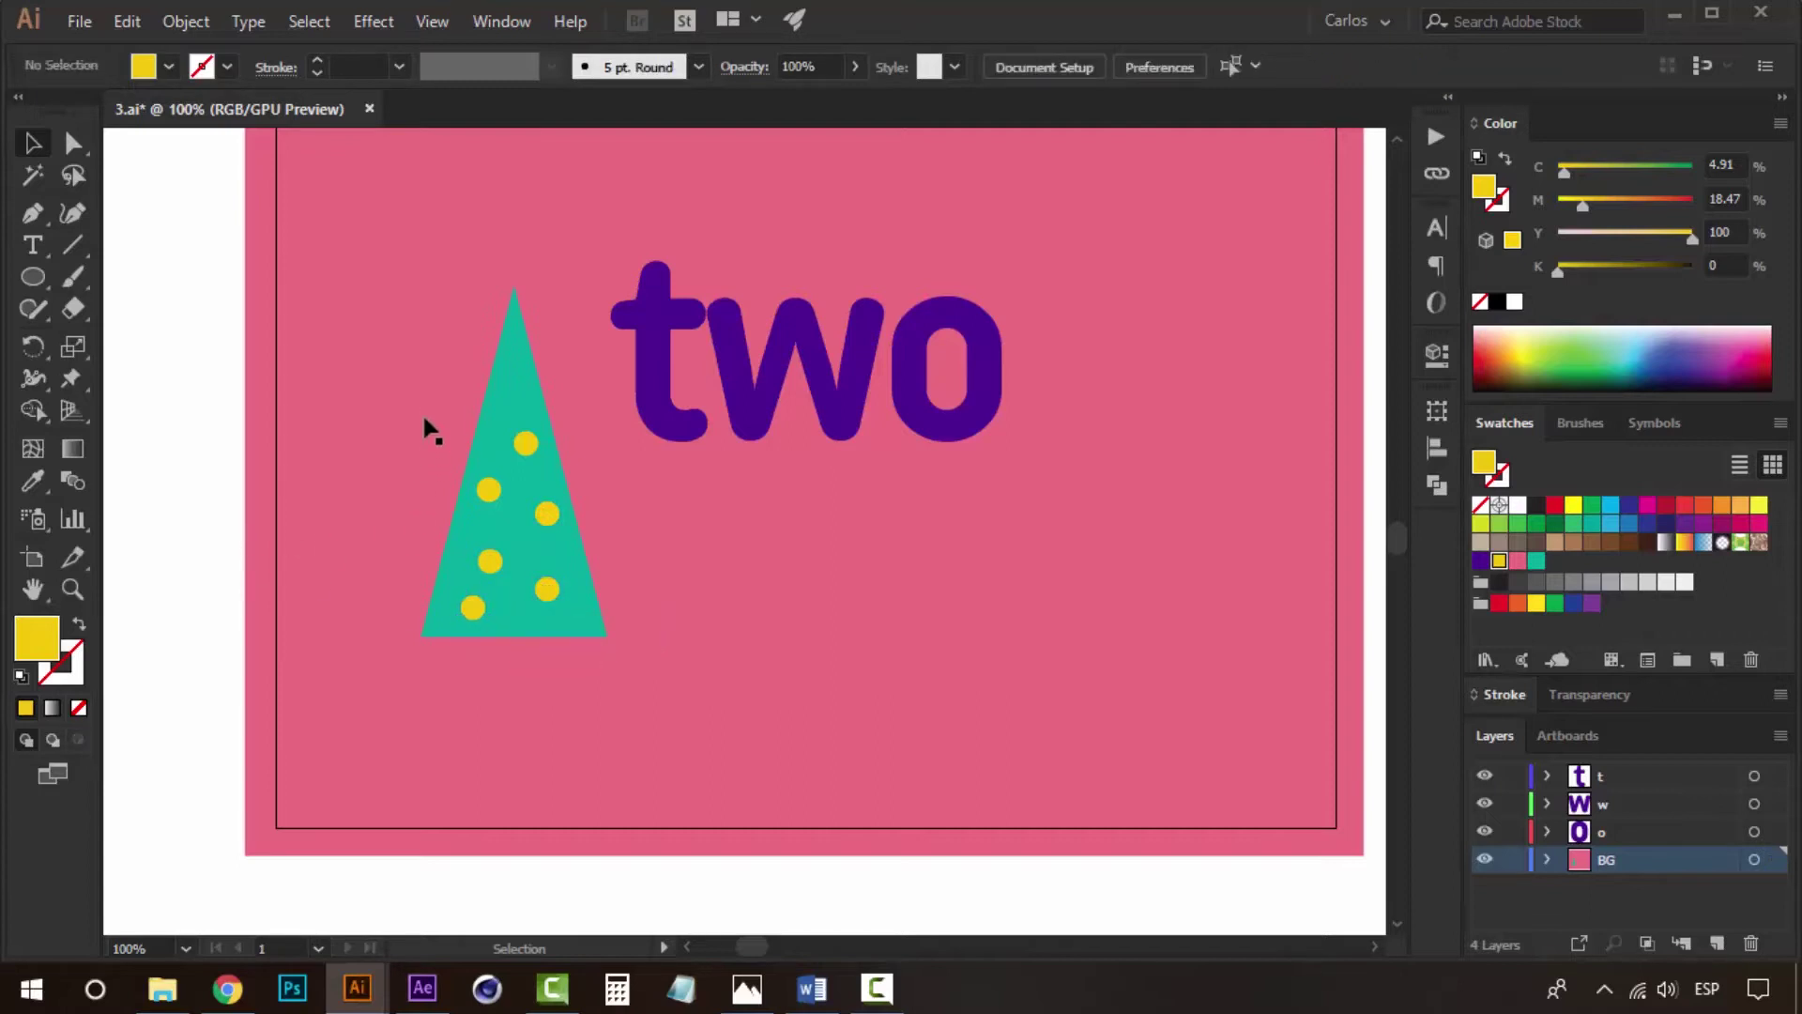
left_click(474, 605)
key("Delete")
left_click(486, 563)
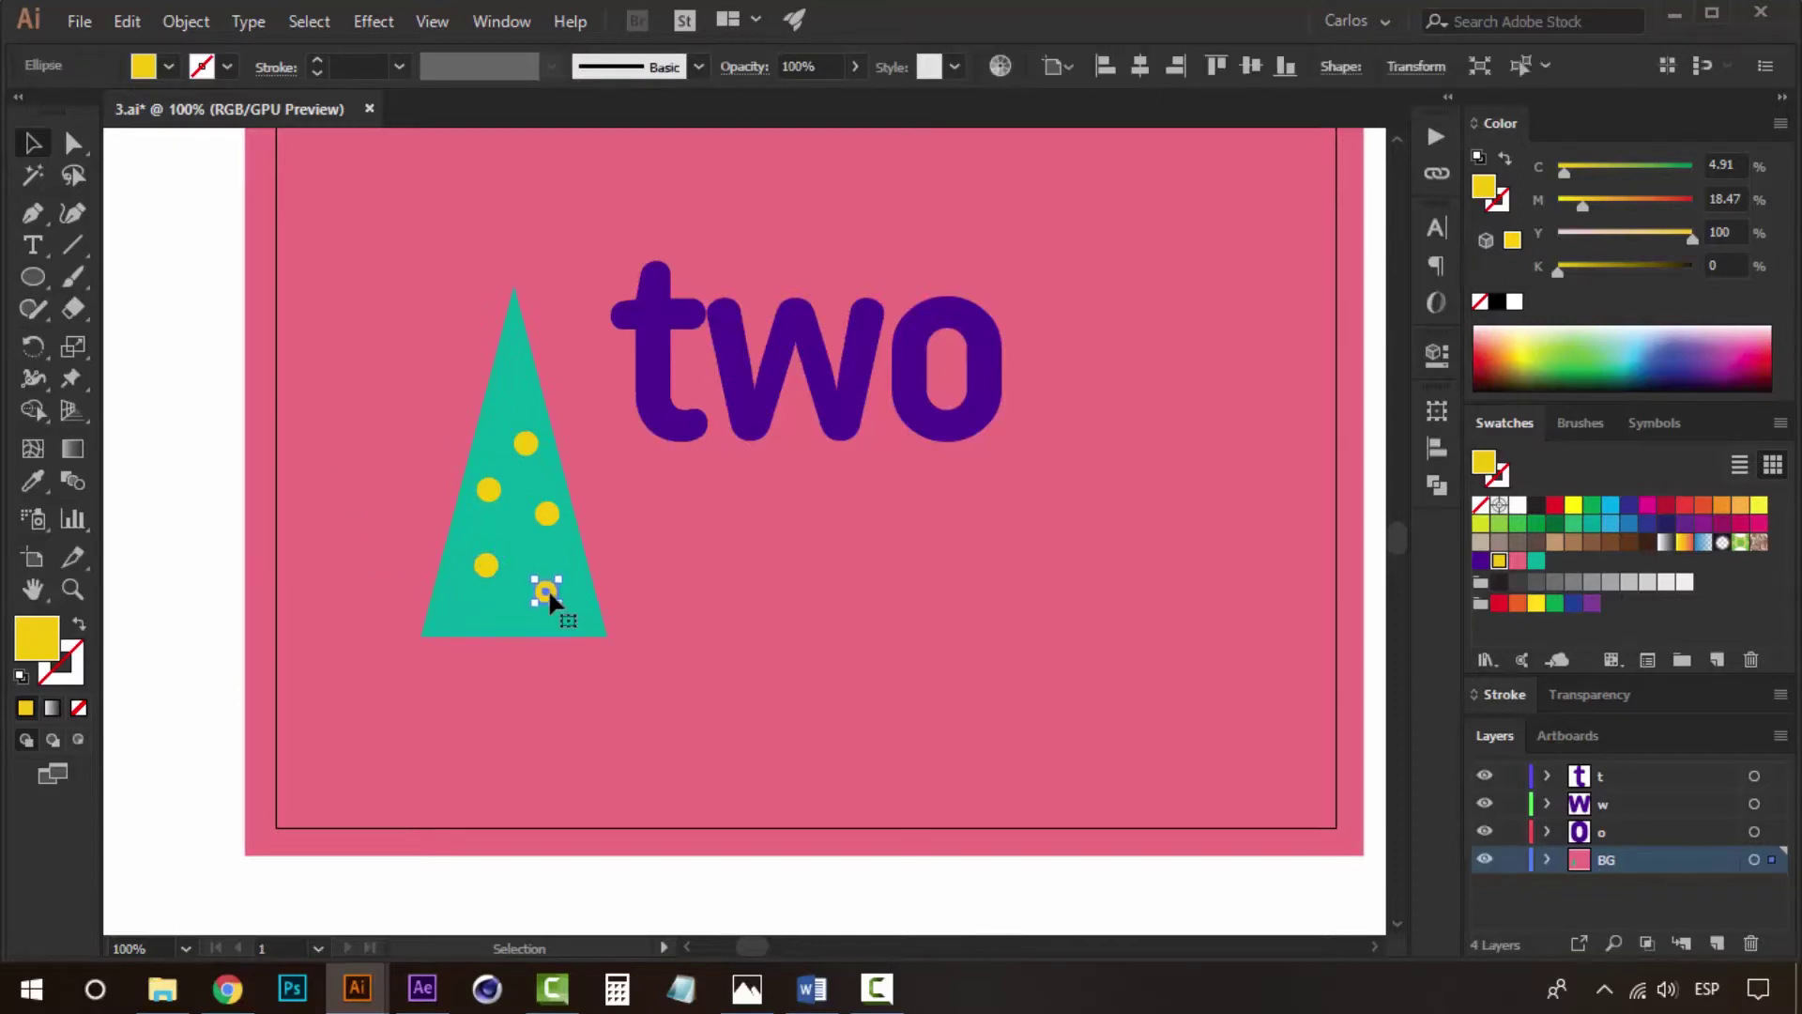
left_click(235, 455)
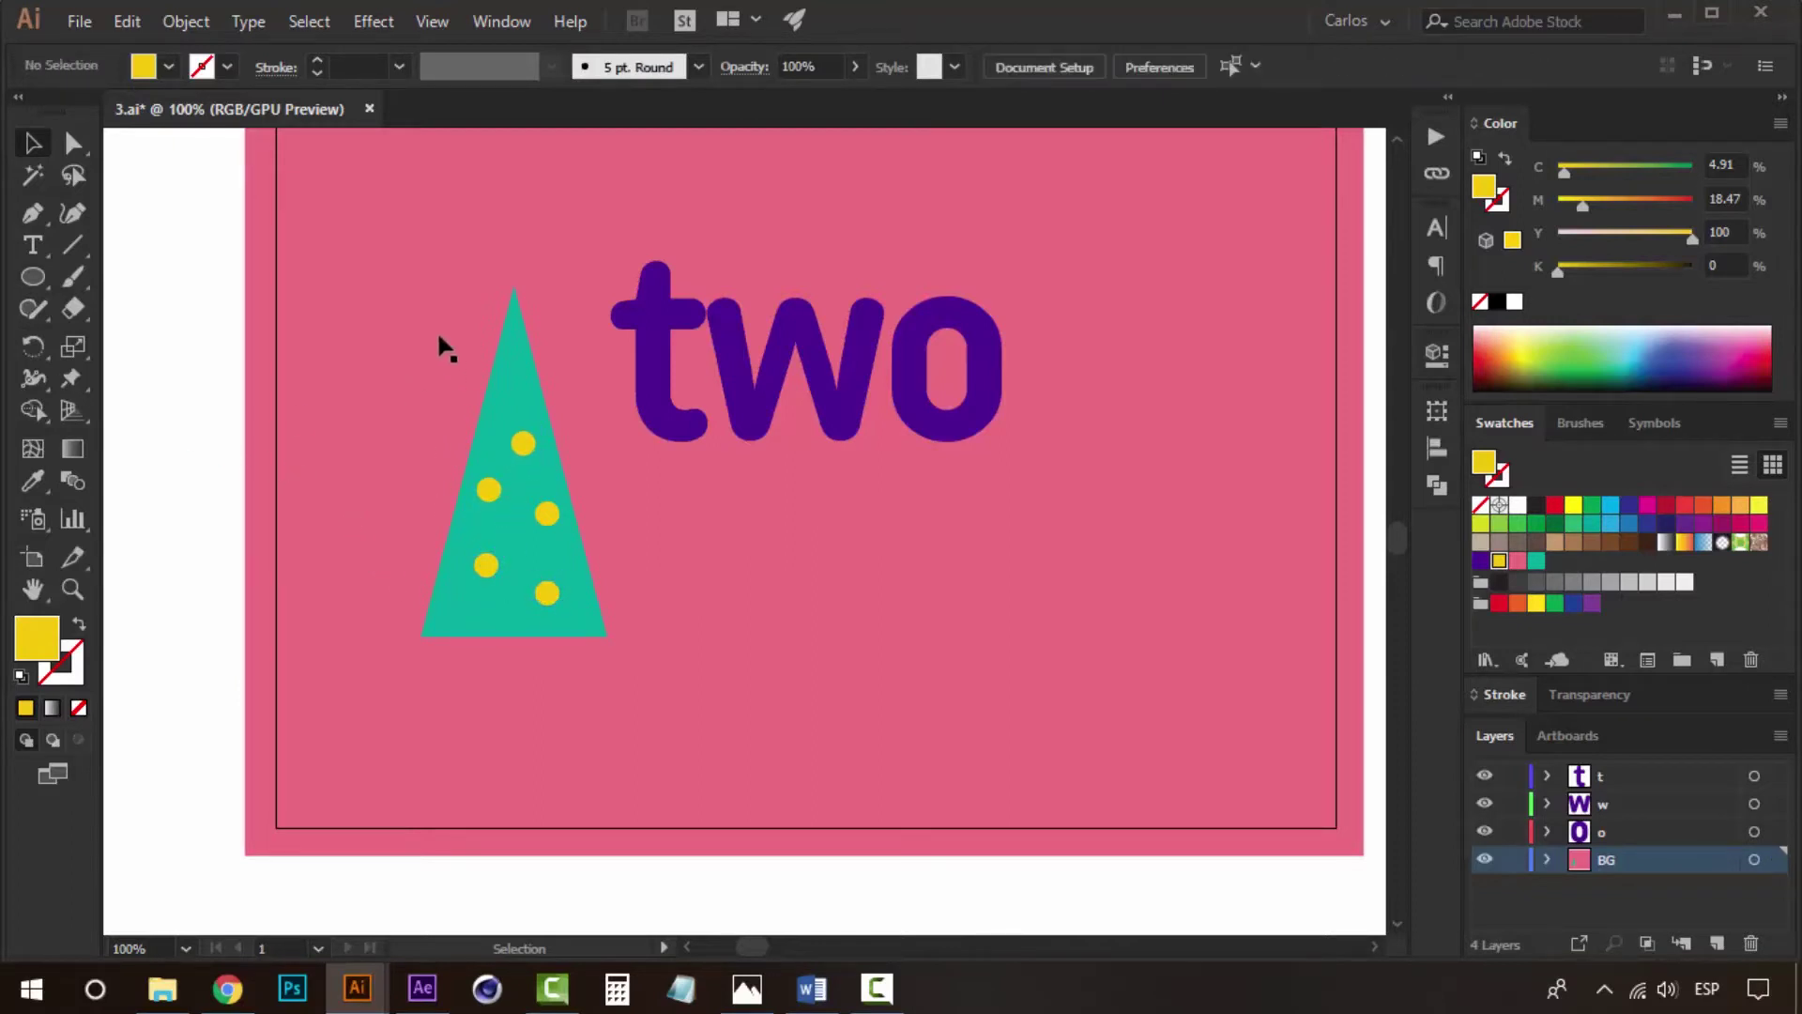
Group the triangle and its dots into one tree and enlarge it.
key("ctrl+a")
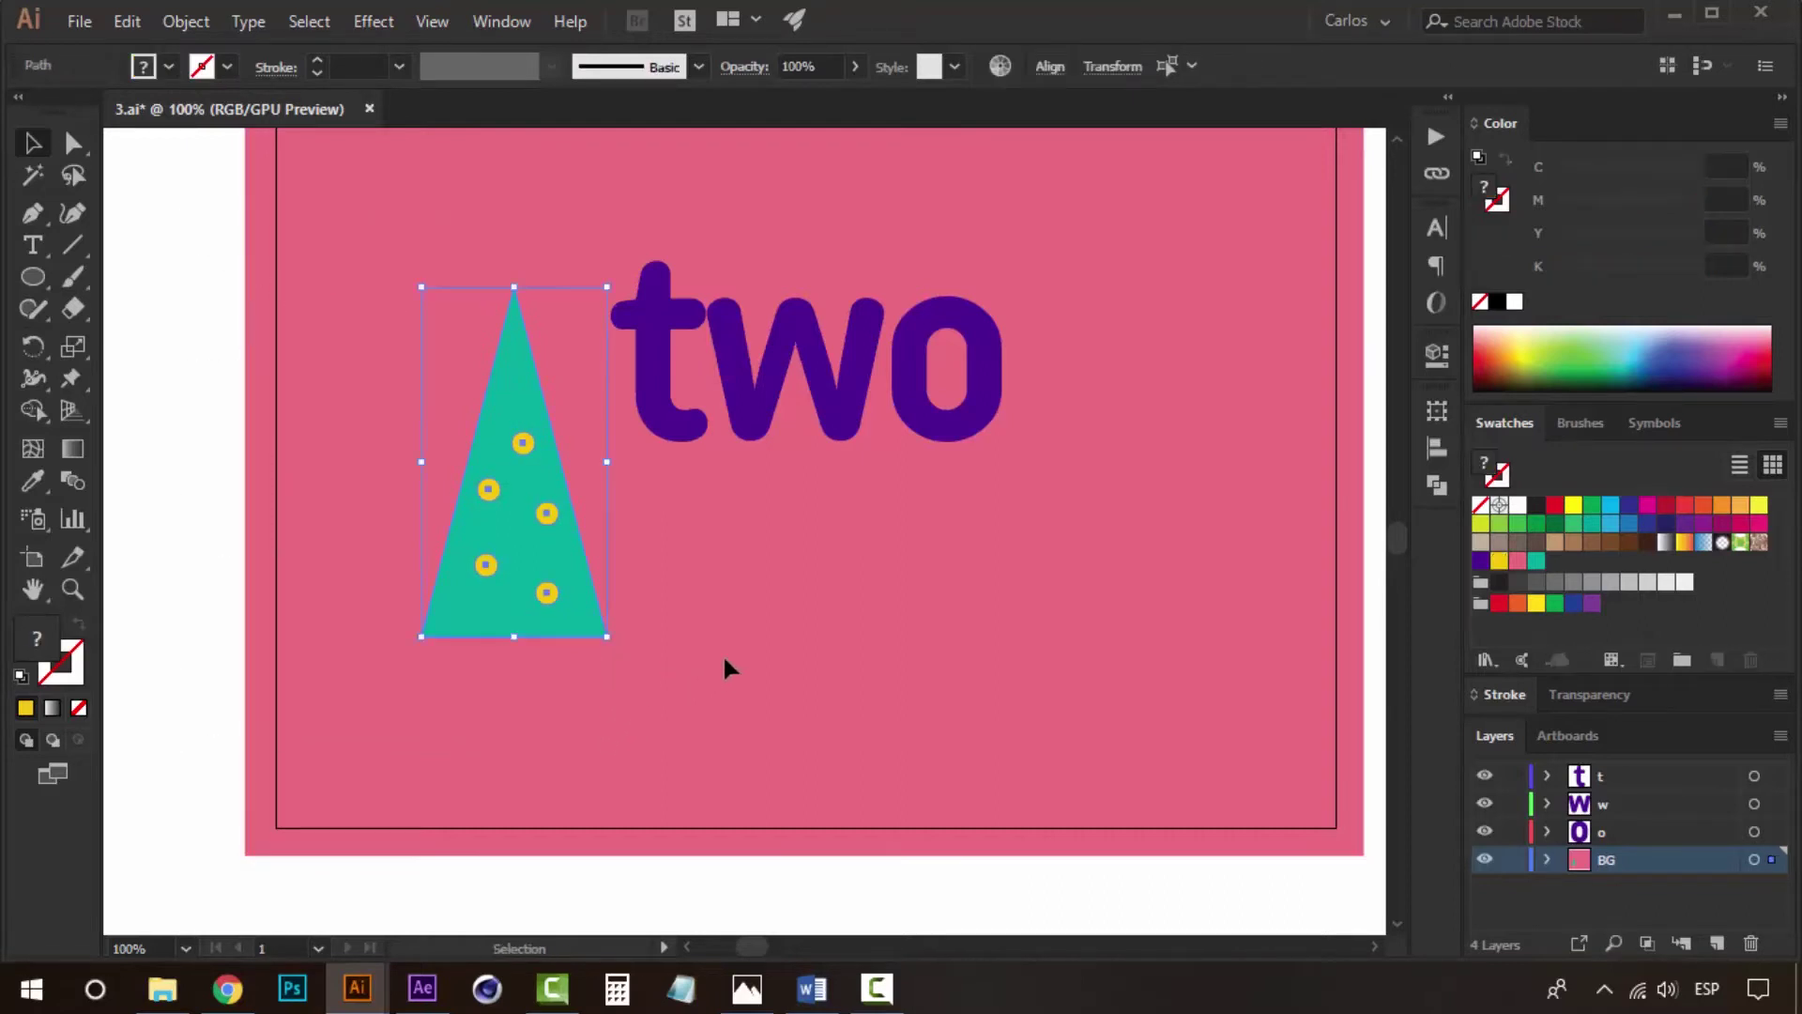
key("a")
key("v")
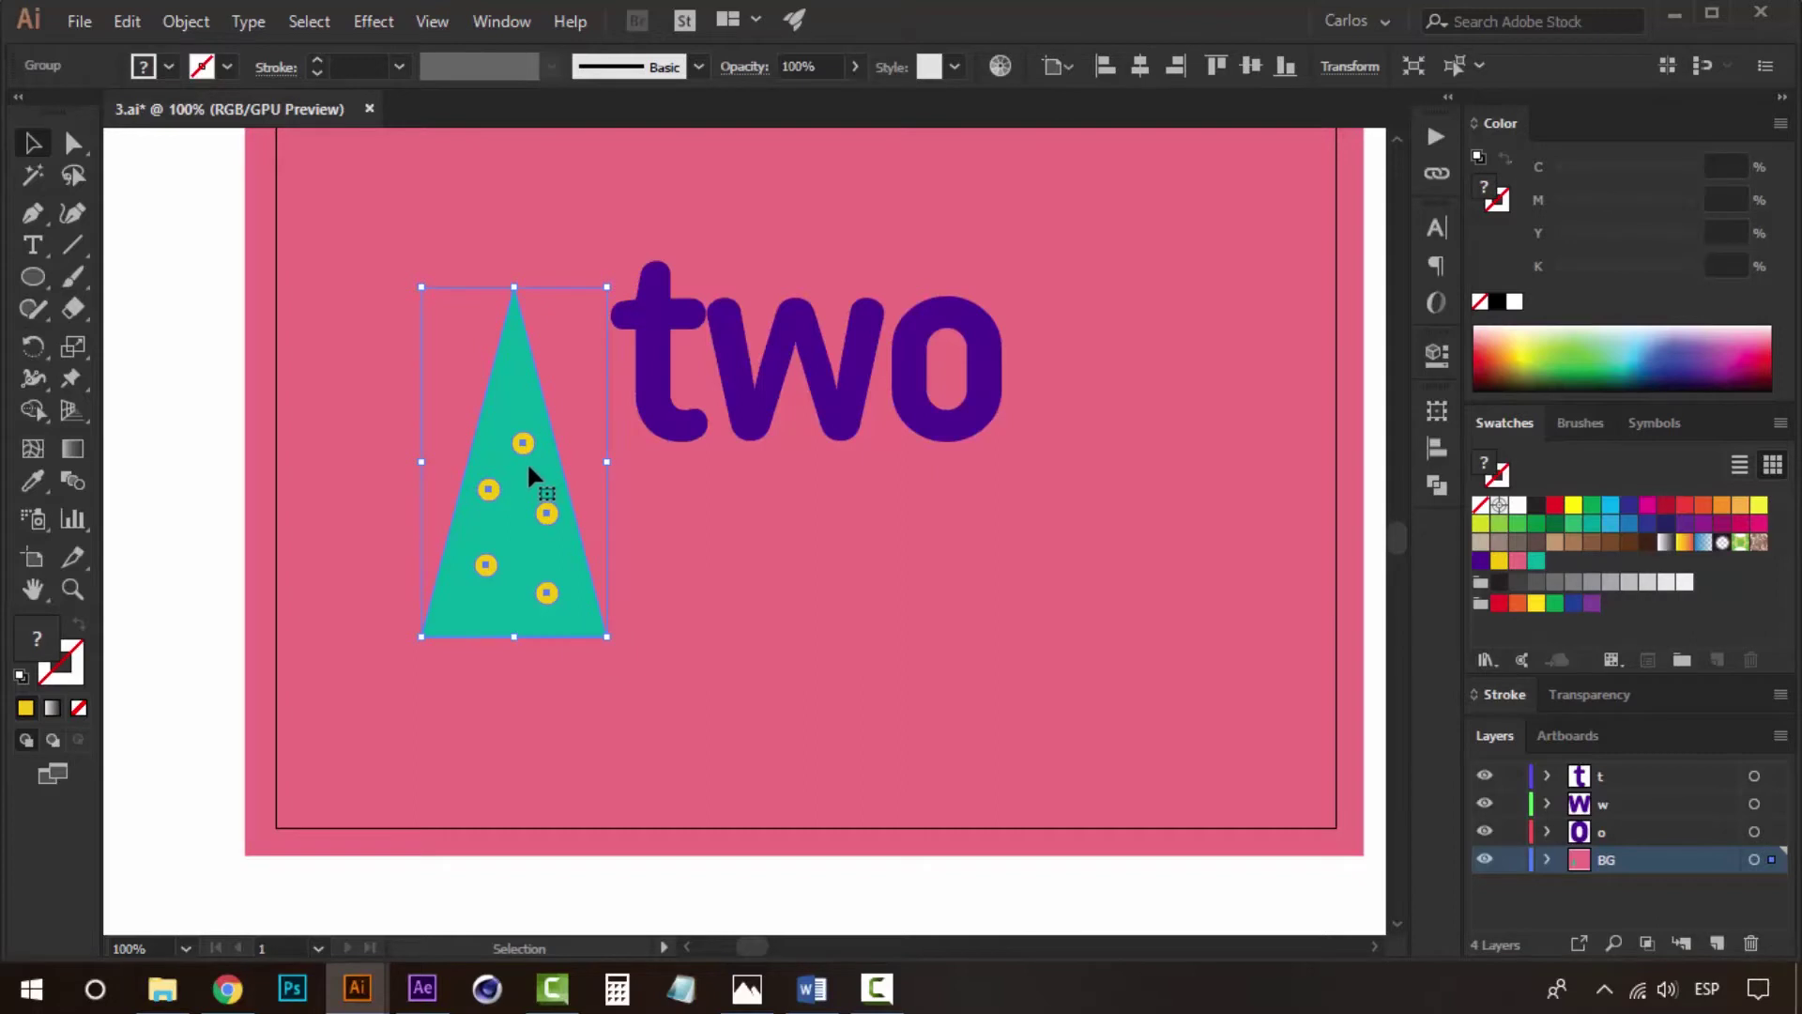
left_click_drag(544, 410, 617, 507)
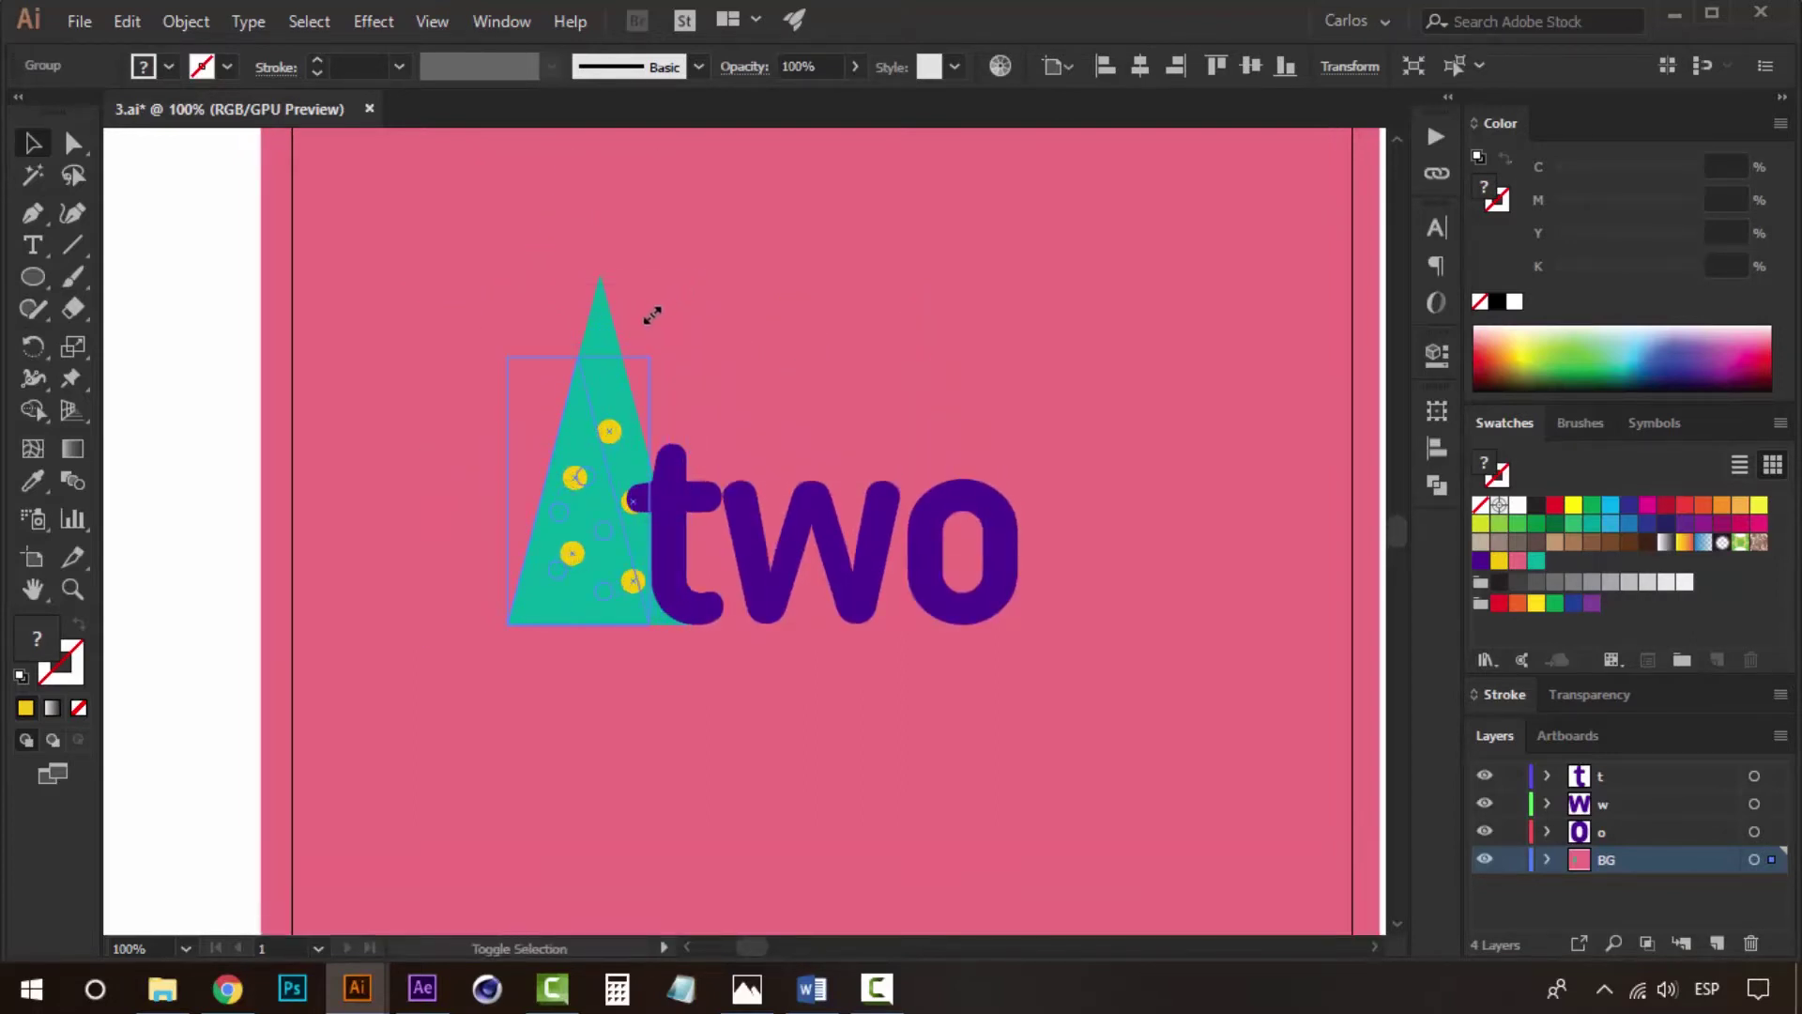
key("ctrl+z")
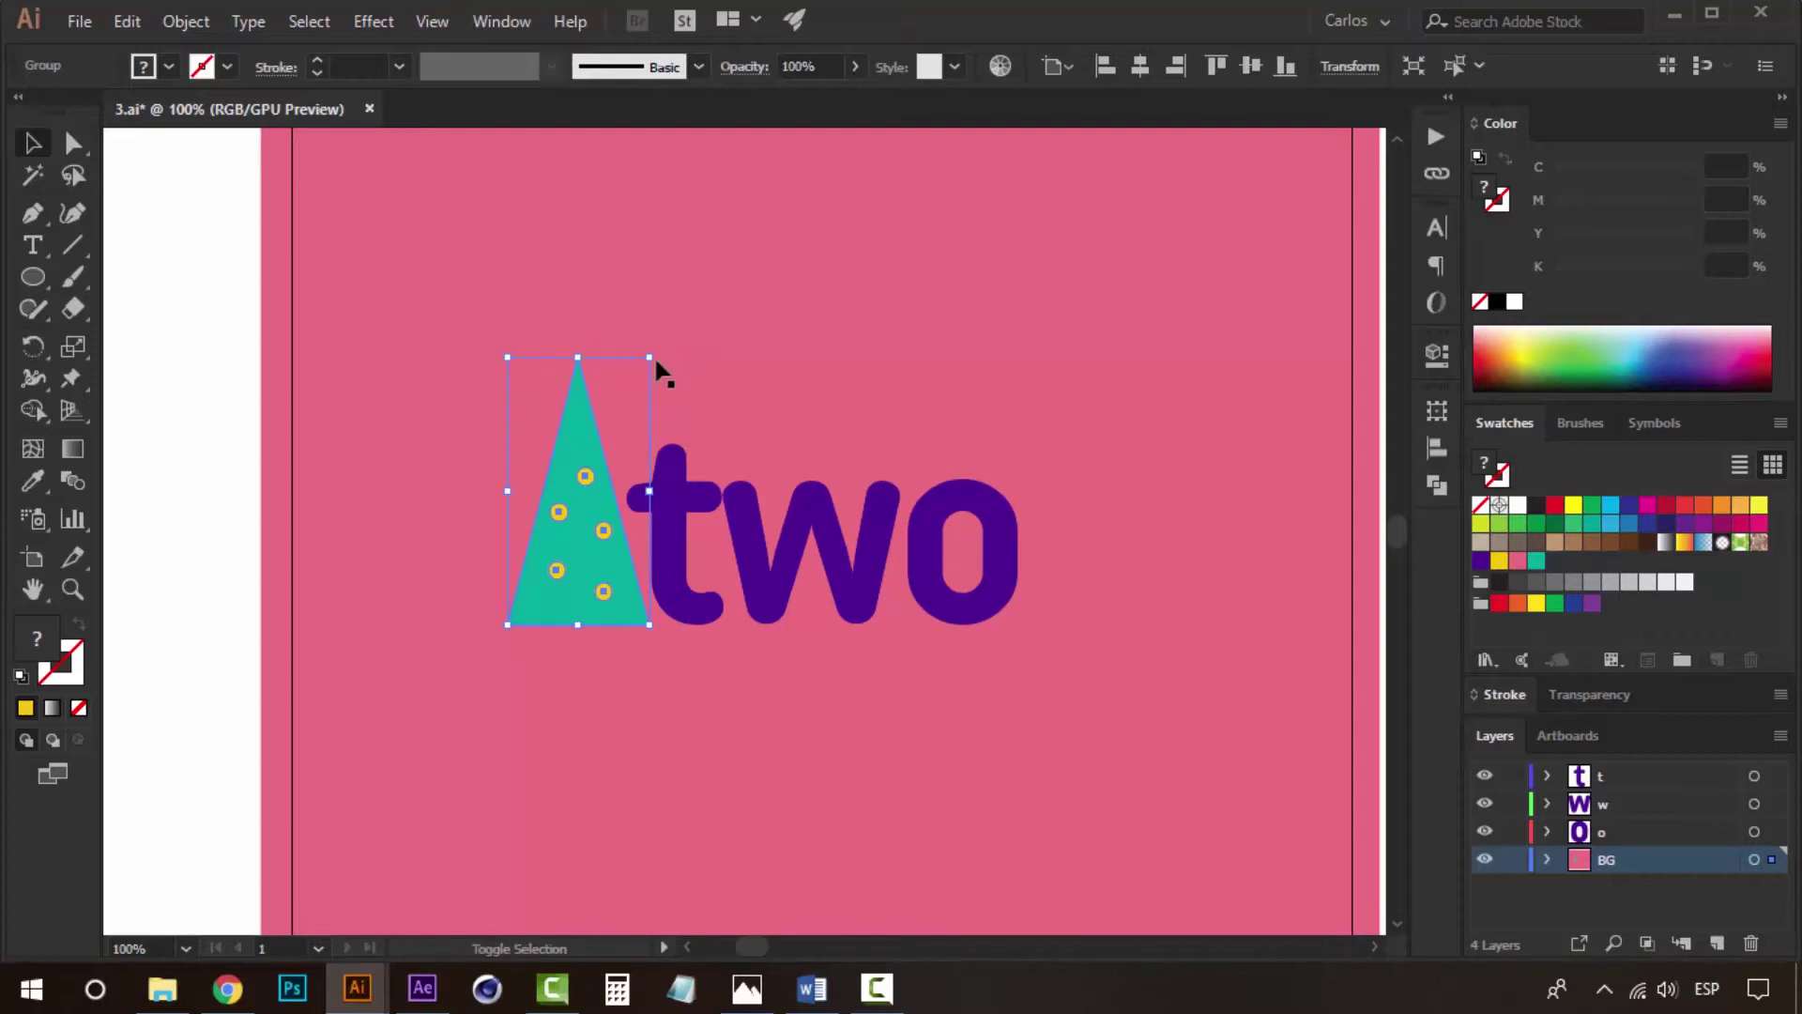
left_click_drag(657, 362, 709, 336)
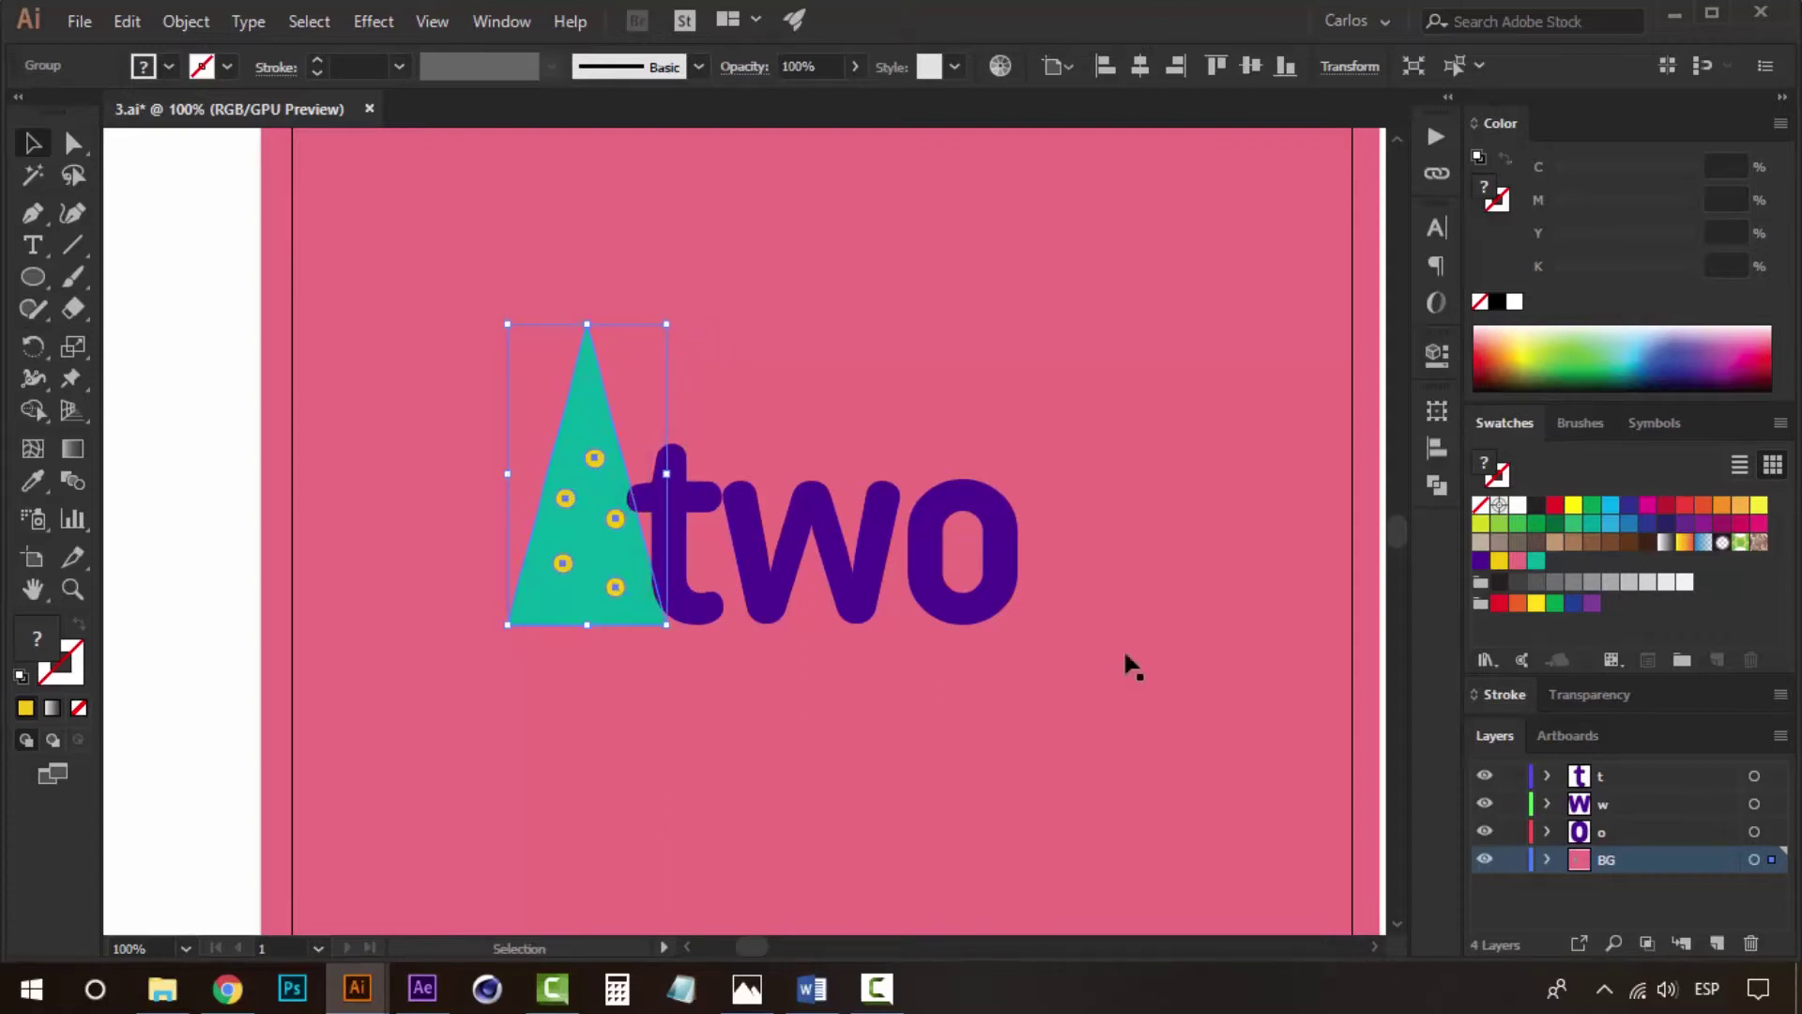
Move the tree onto a new layer named 'tree 1'.
left_click(1717, 940)
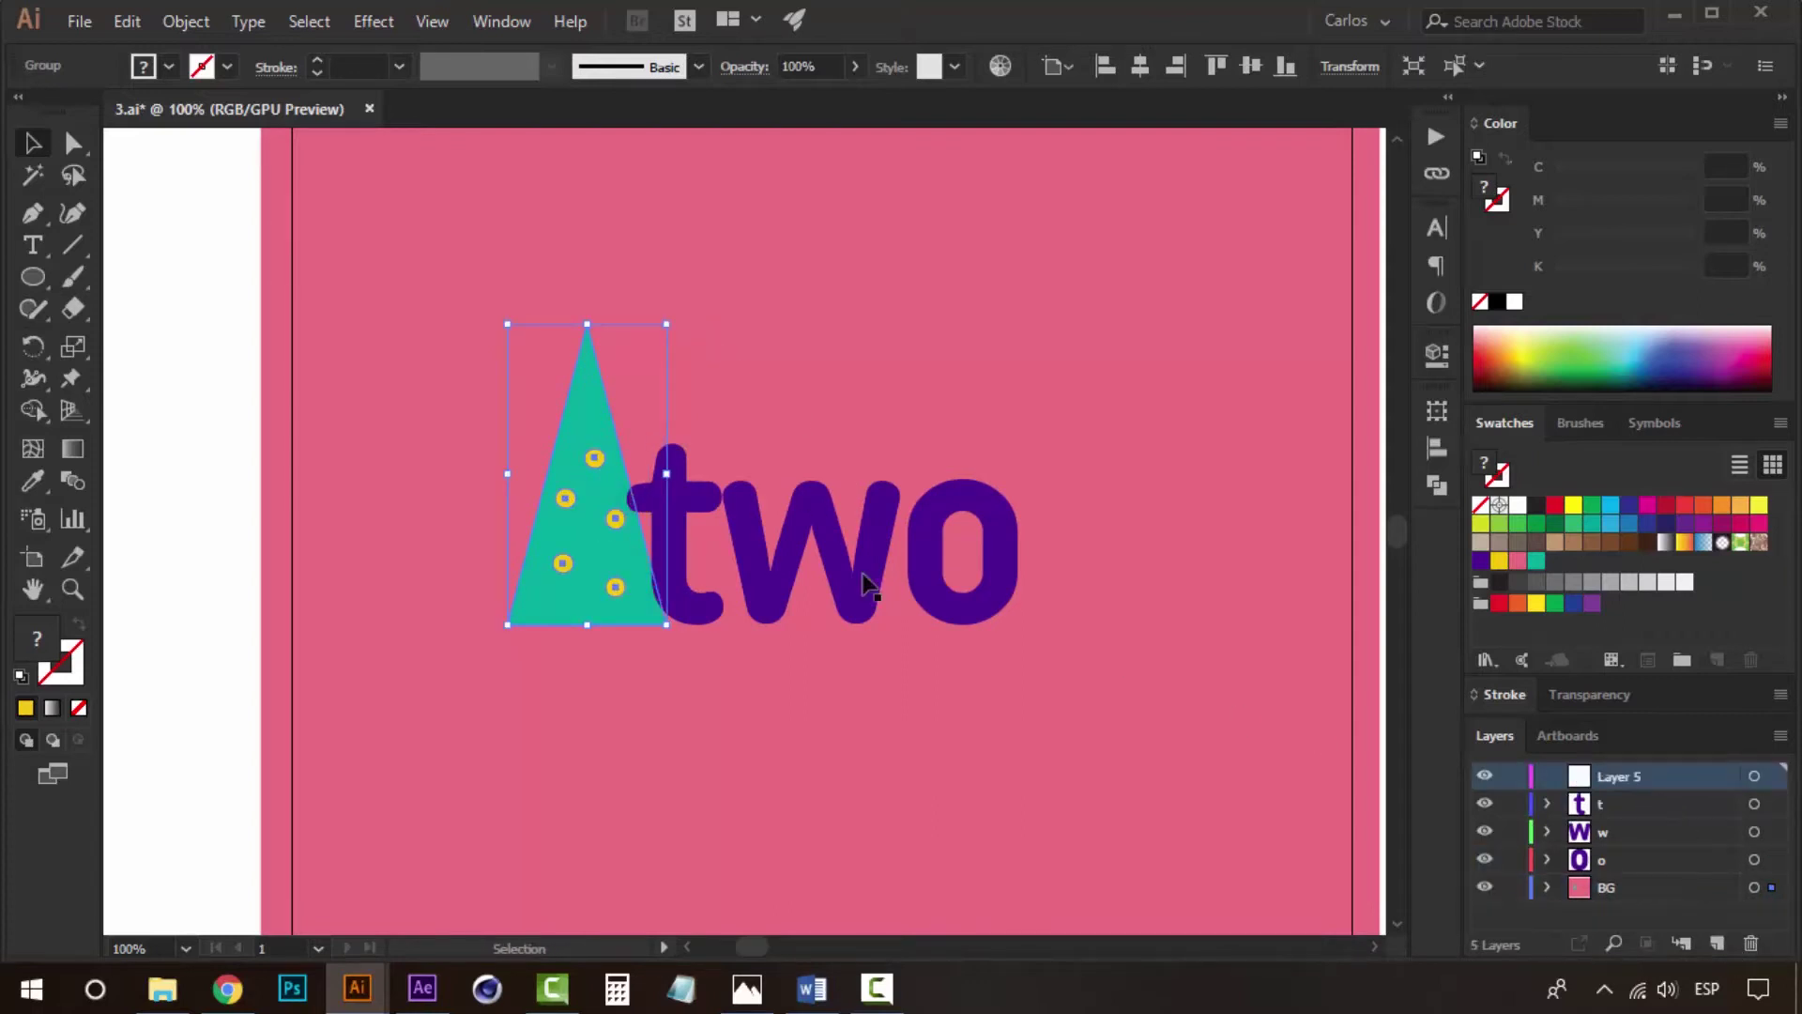
right_click(747, 502)
mouse_move(819, 789)
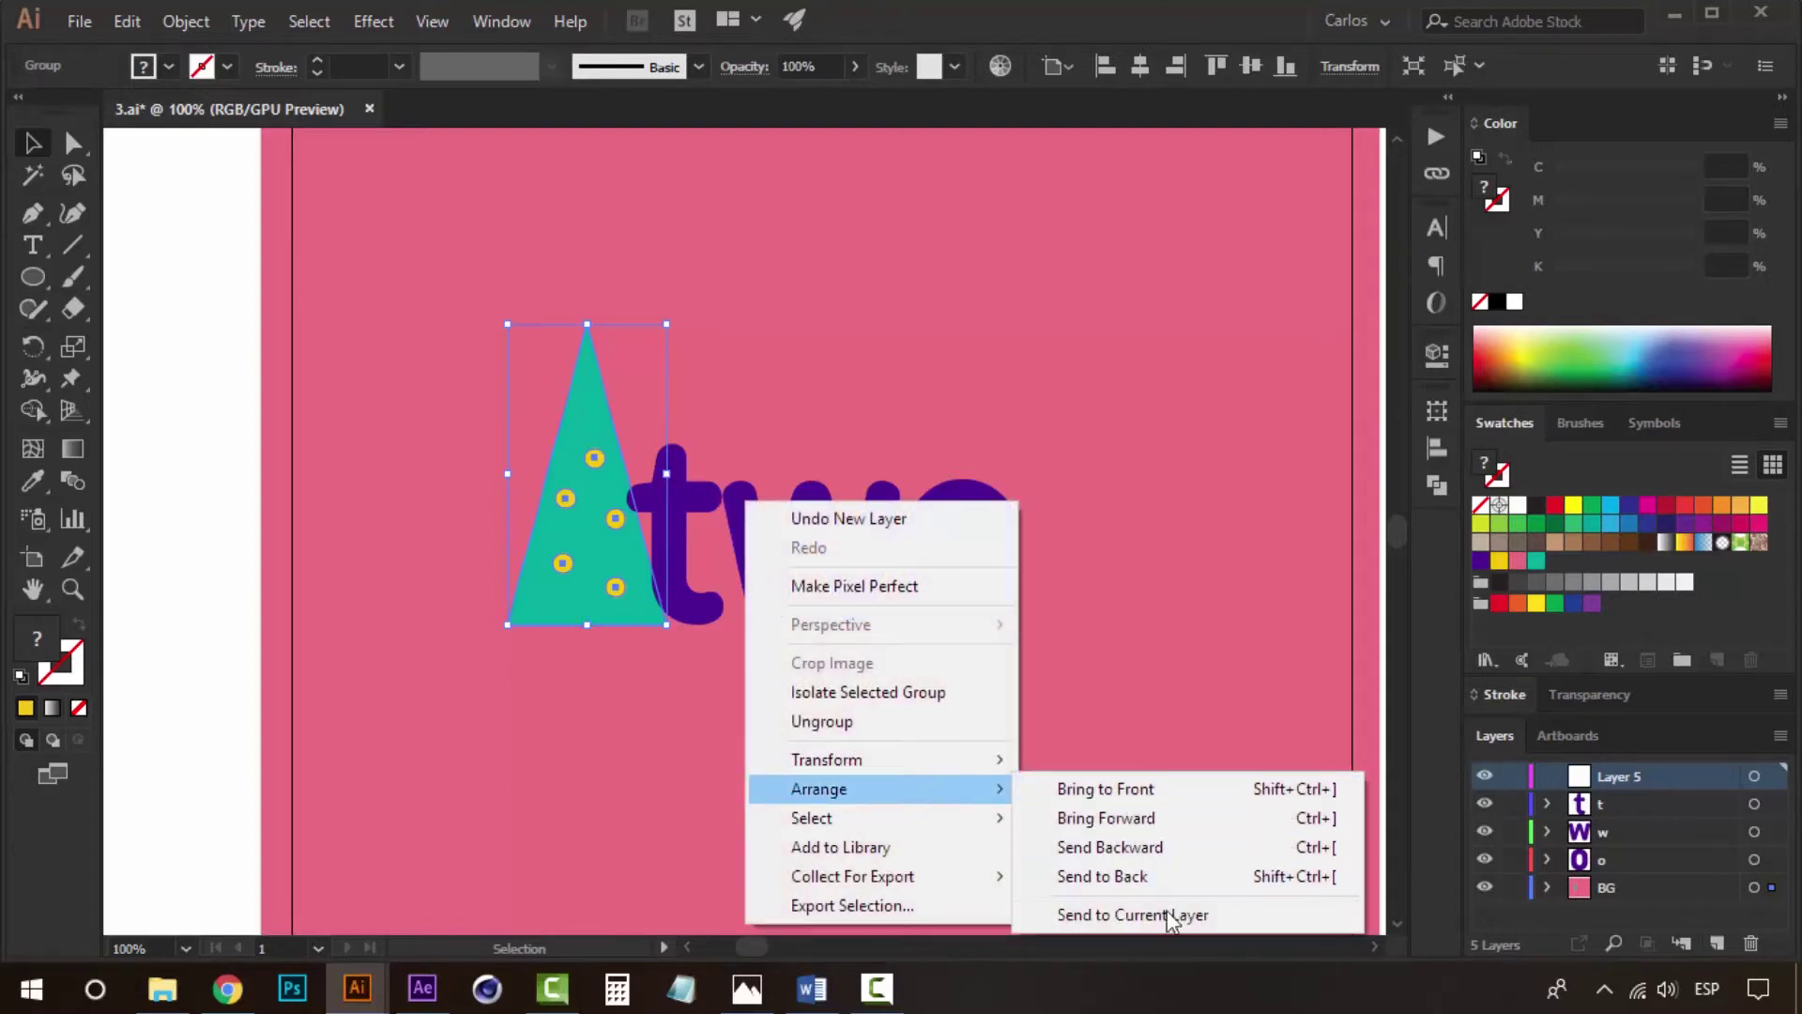
left_click(1171, 915)
scroll(1107, 600, "right", 2)
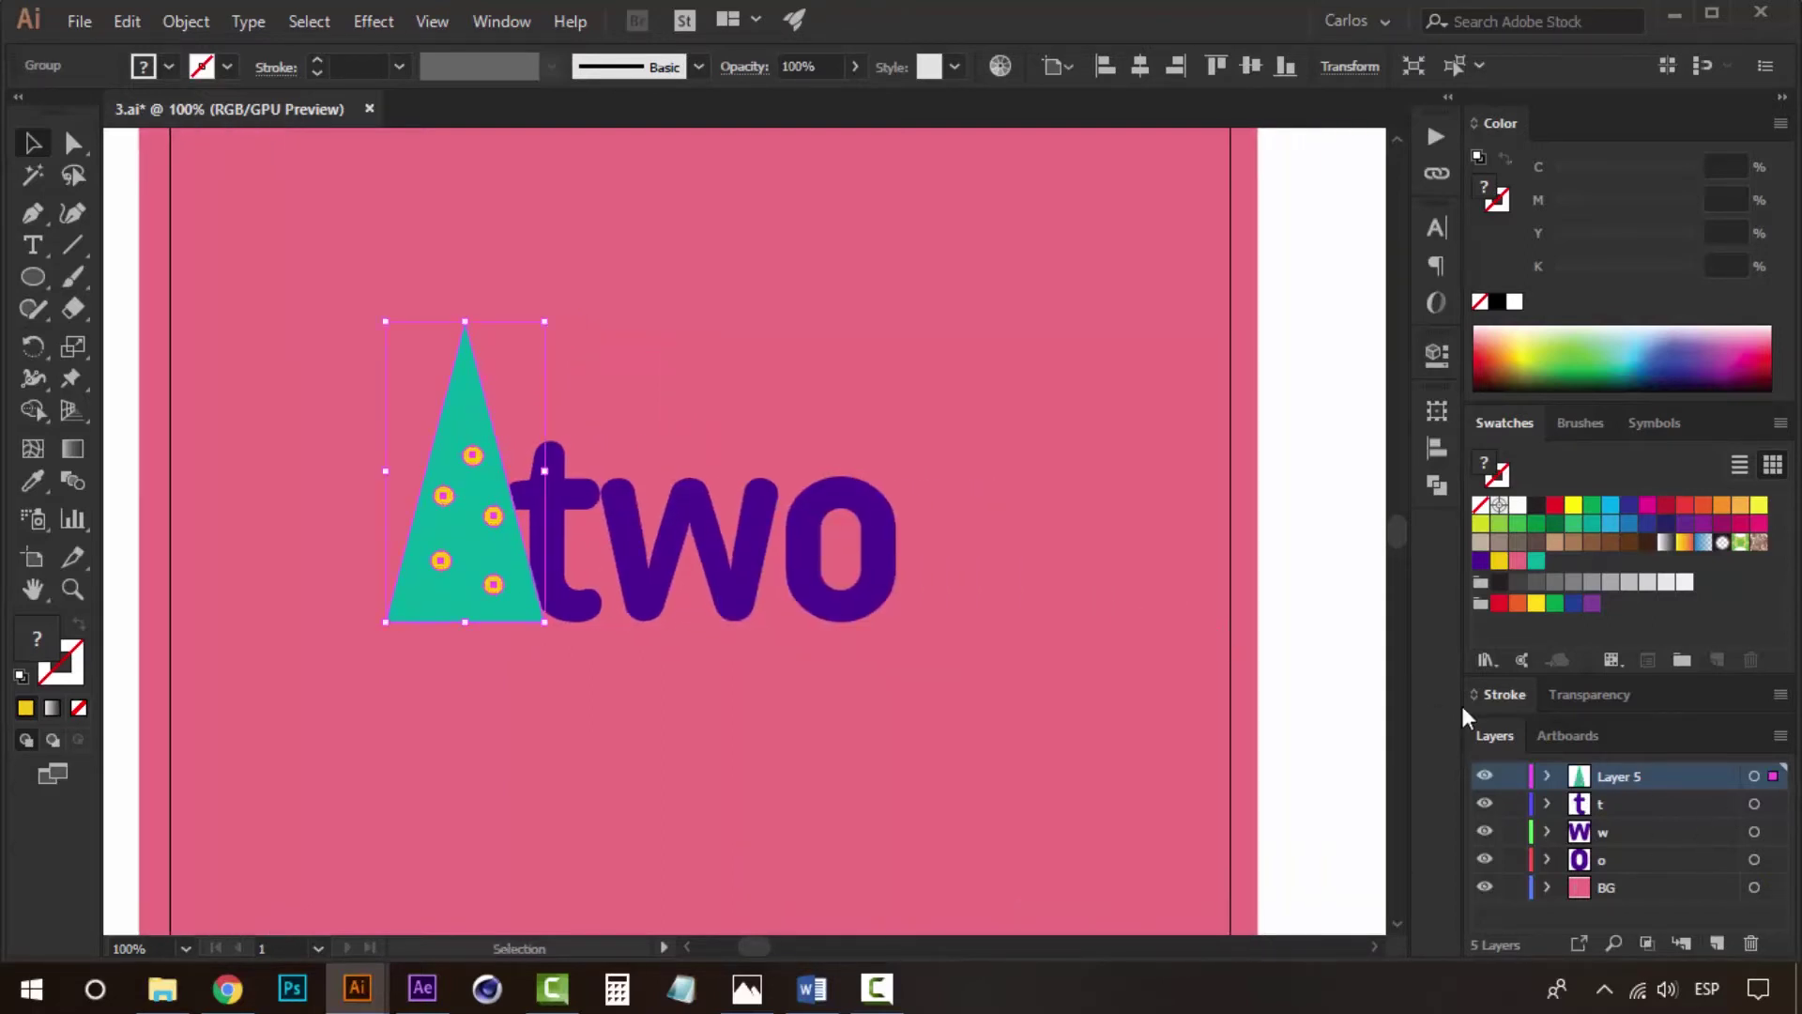
double_click(1632, 775)
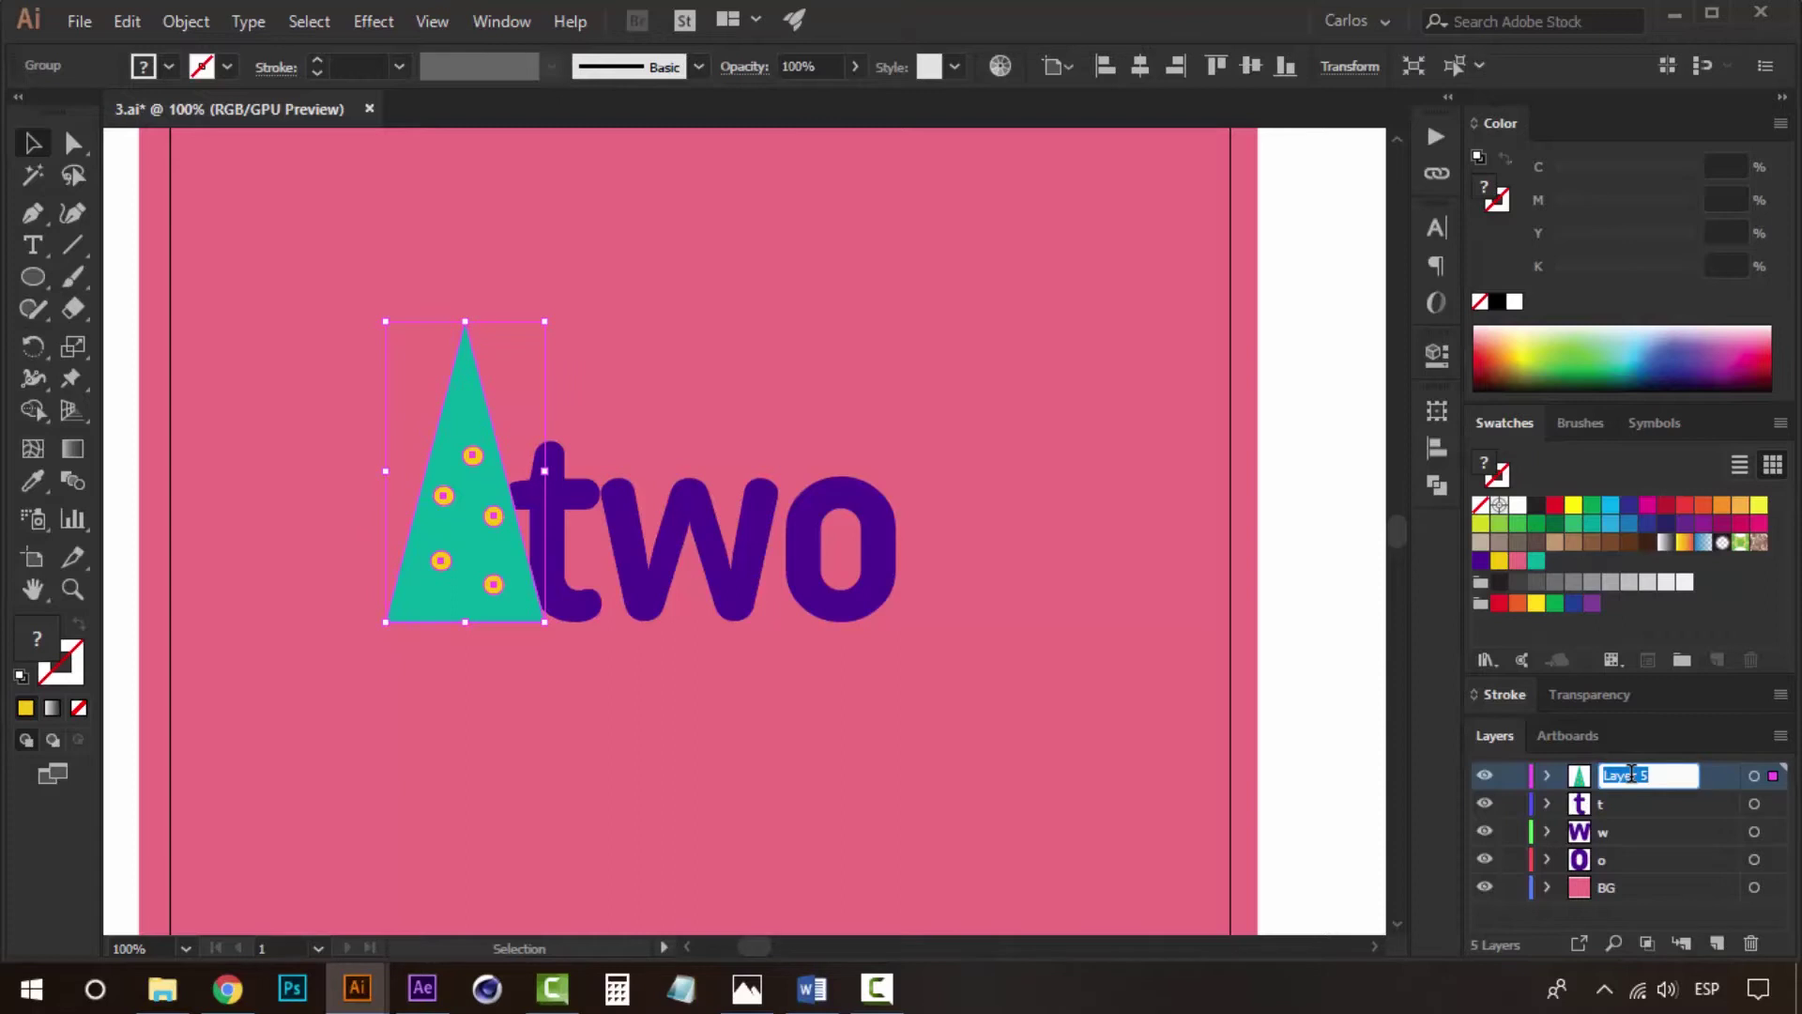
type("tree 1")
left_click(402, 502)
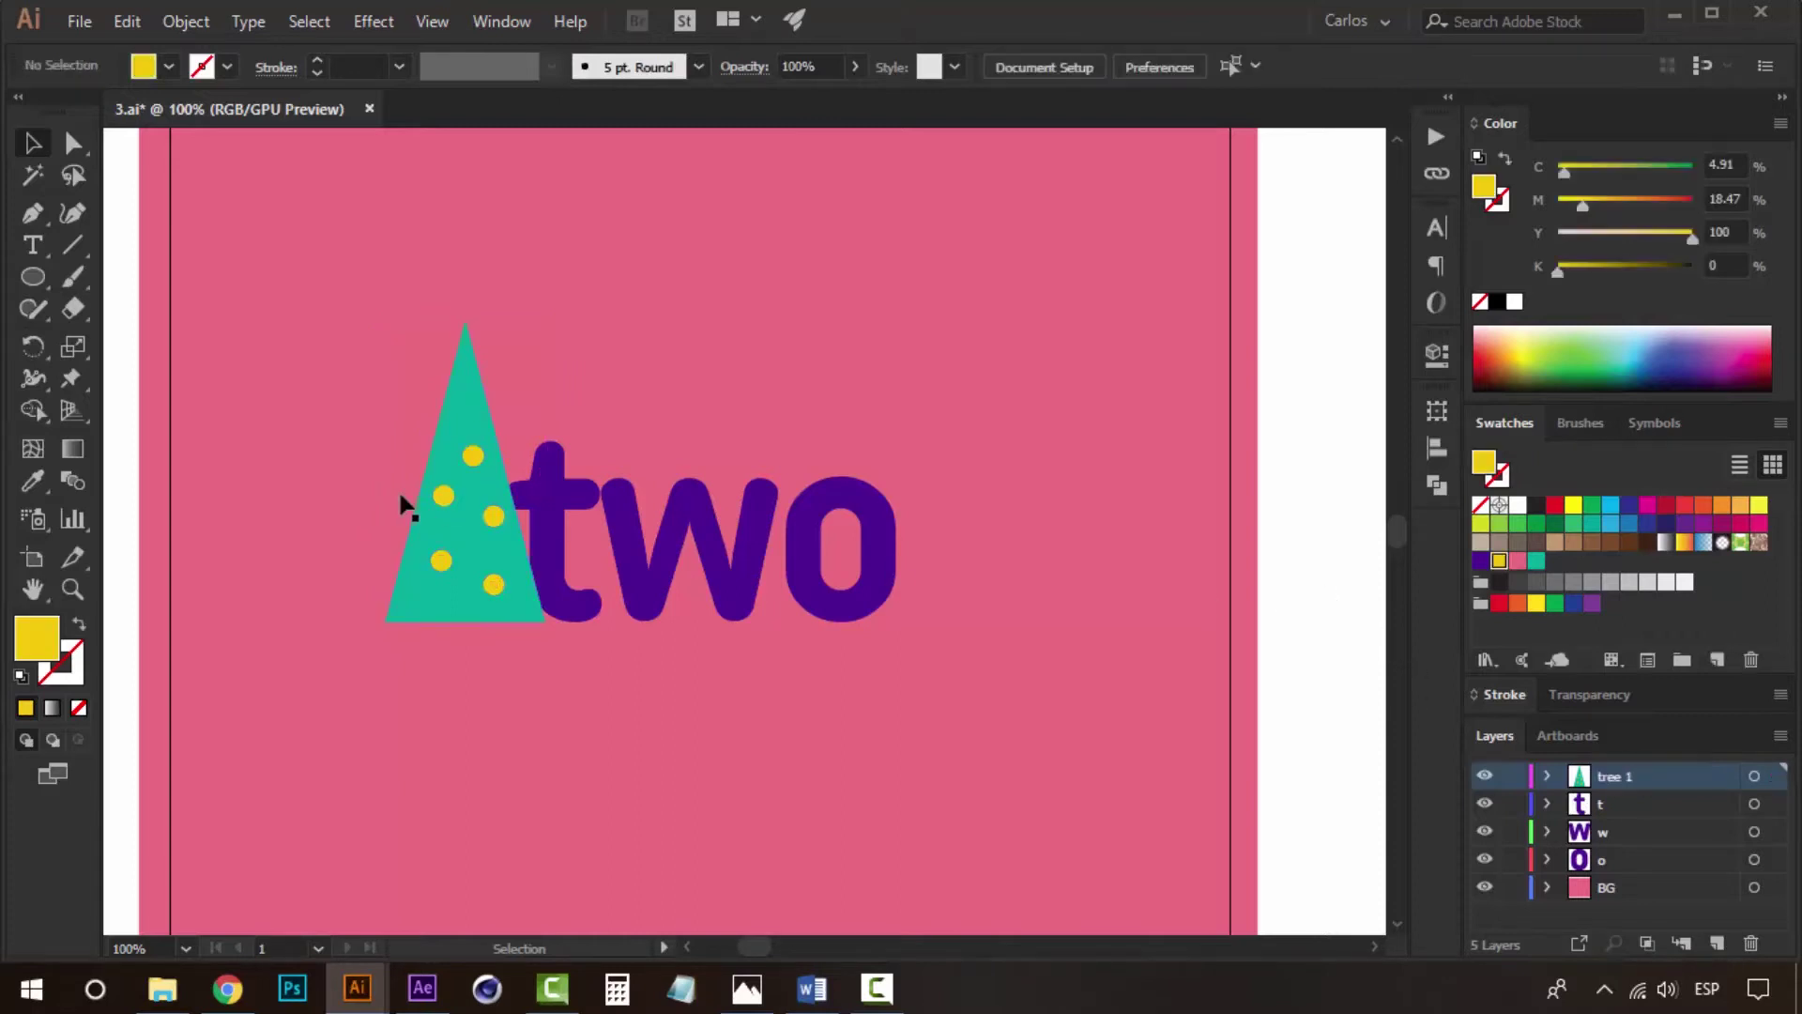
Place a smaller tree copy right of 'two' on a new layer named 'tree 2'.
left_click_drag(492, 515, 947, 514)
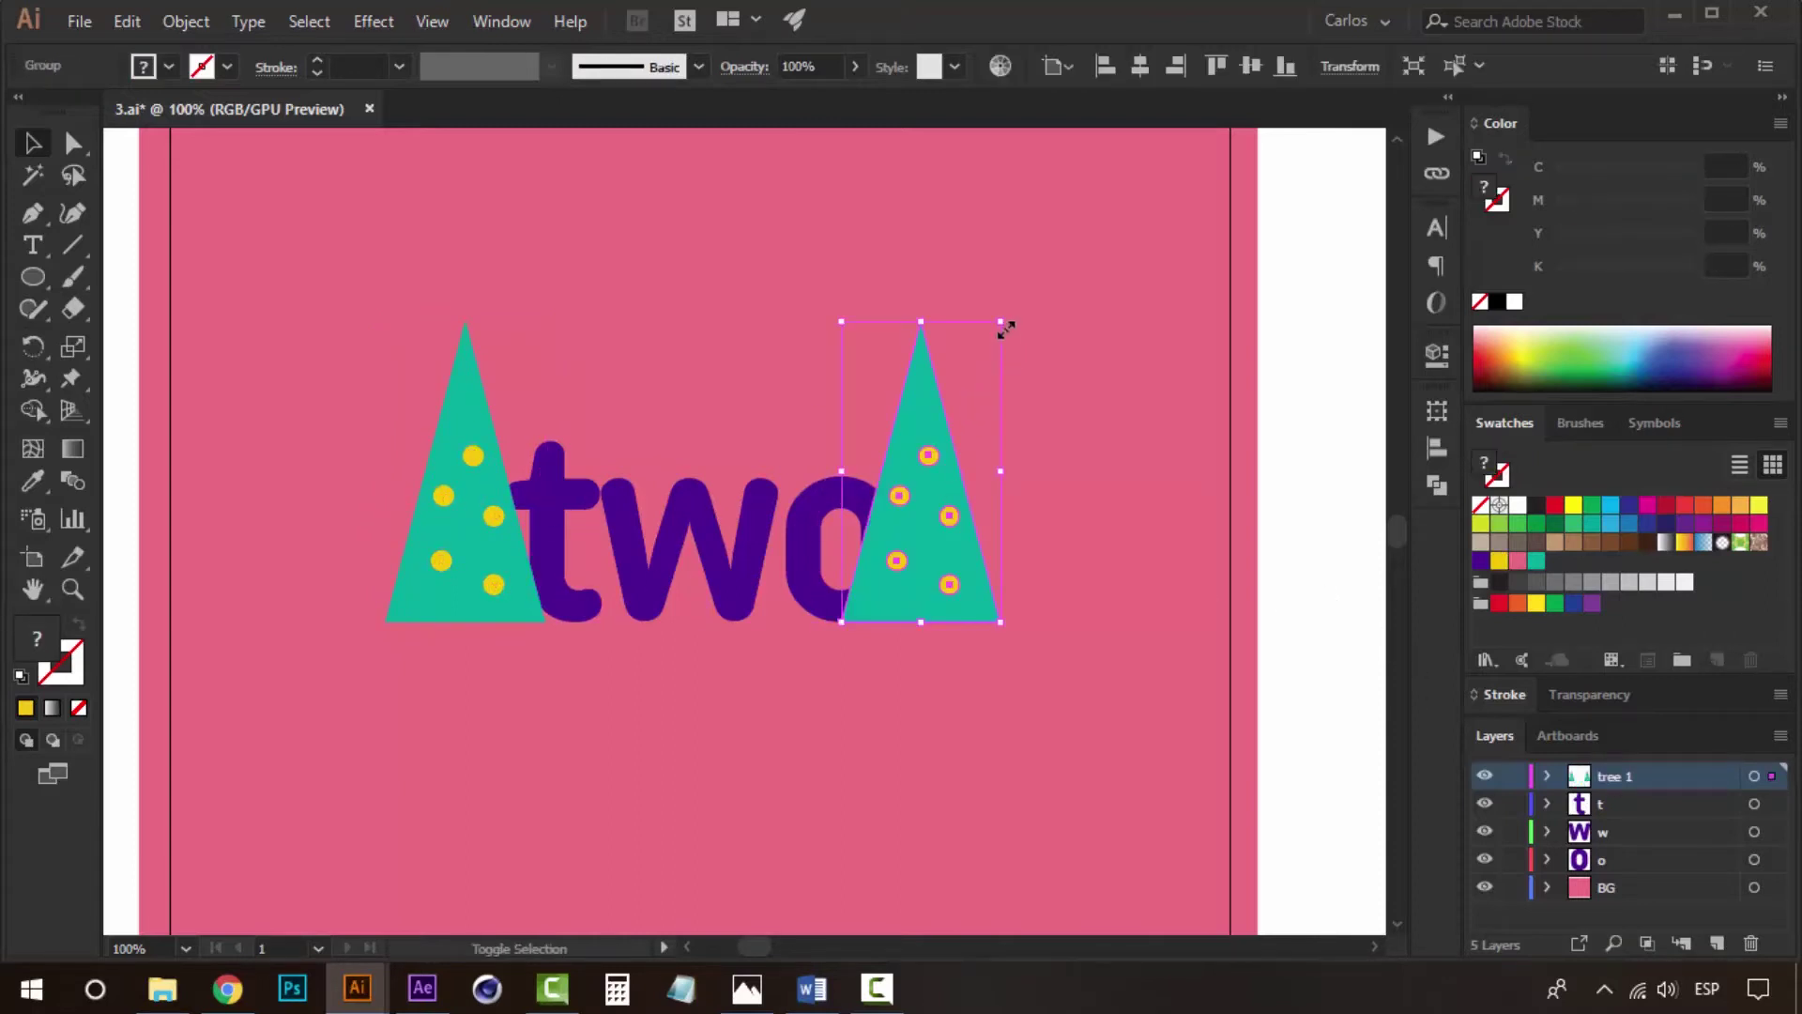
left_click_drag(1001, 324, 961, 362)
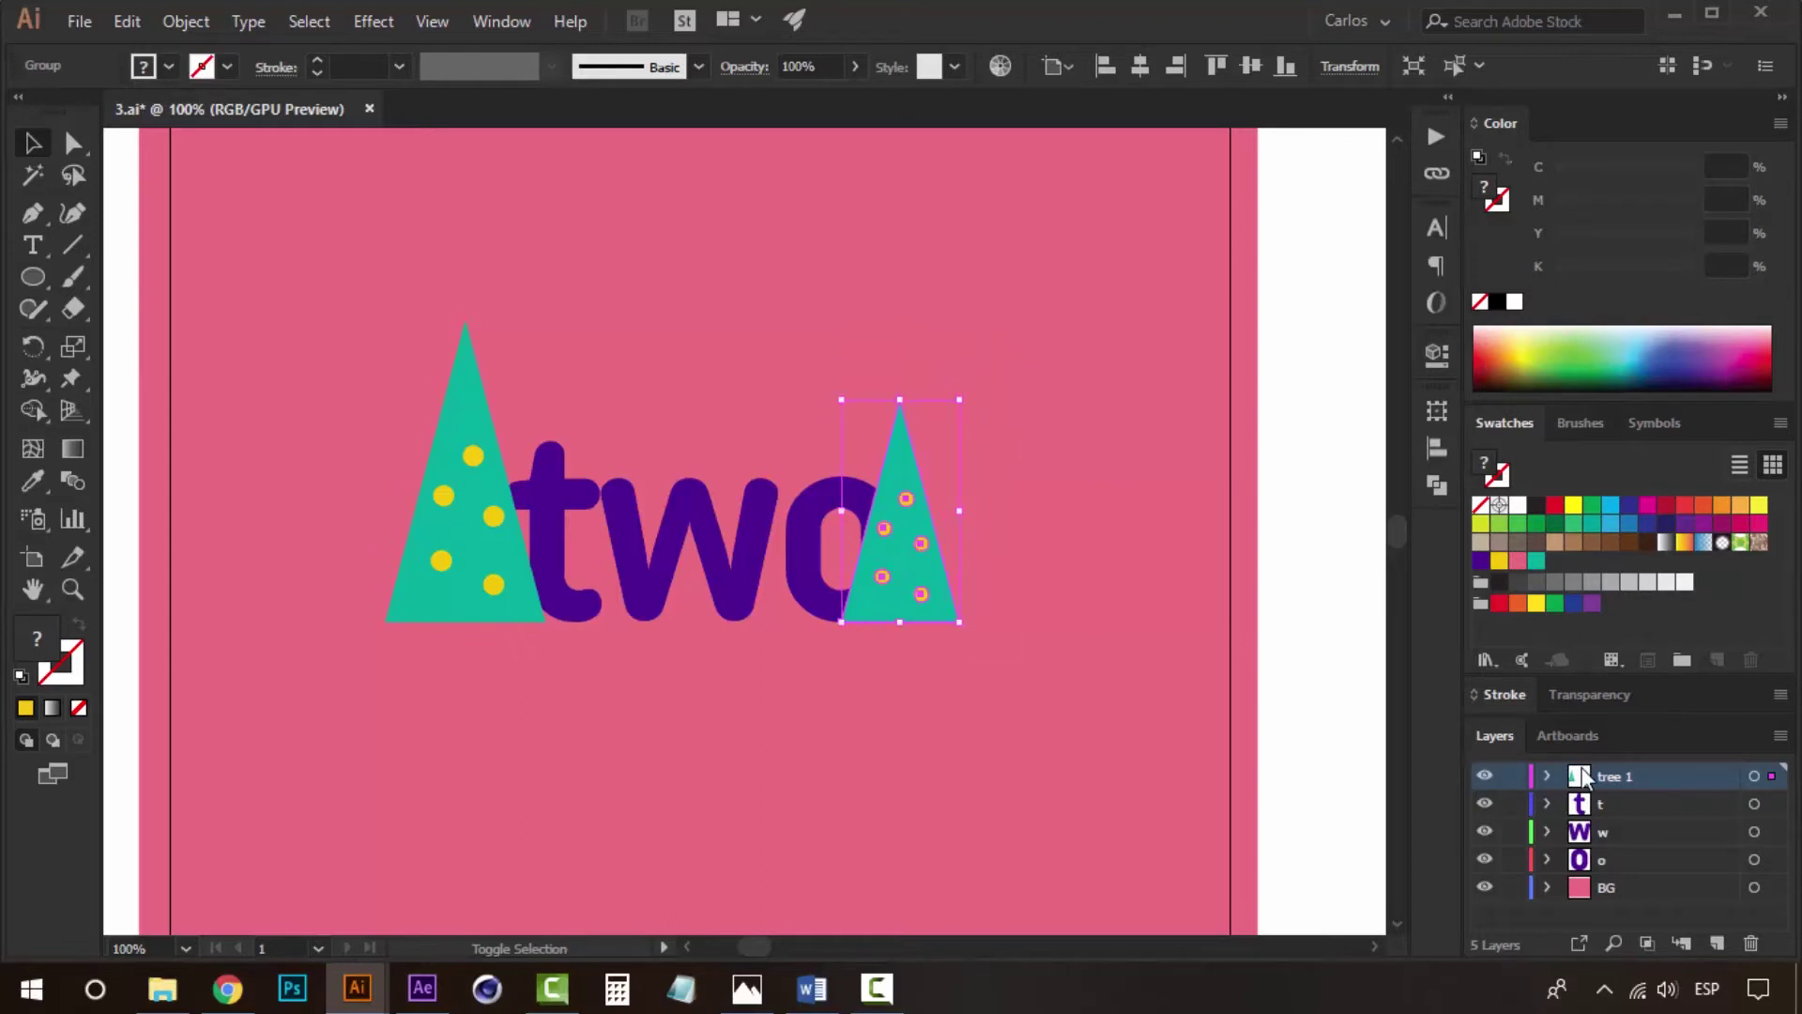
left_click(1722, 943)
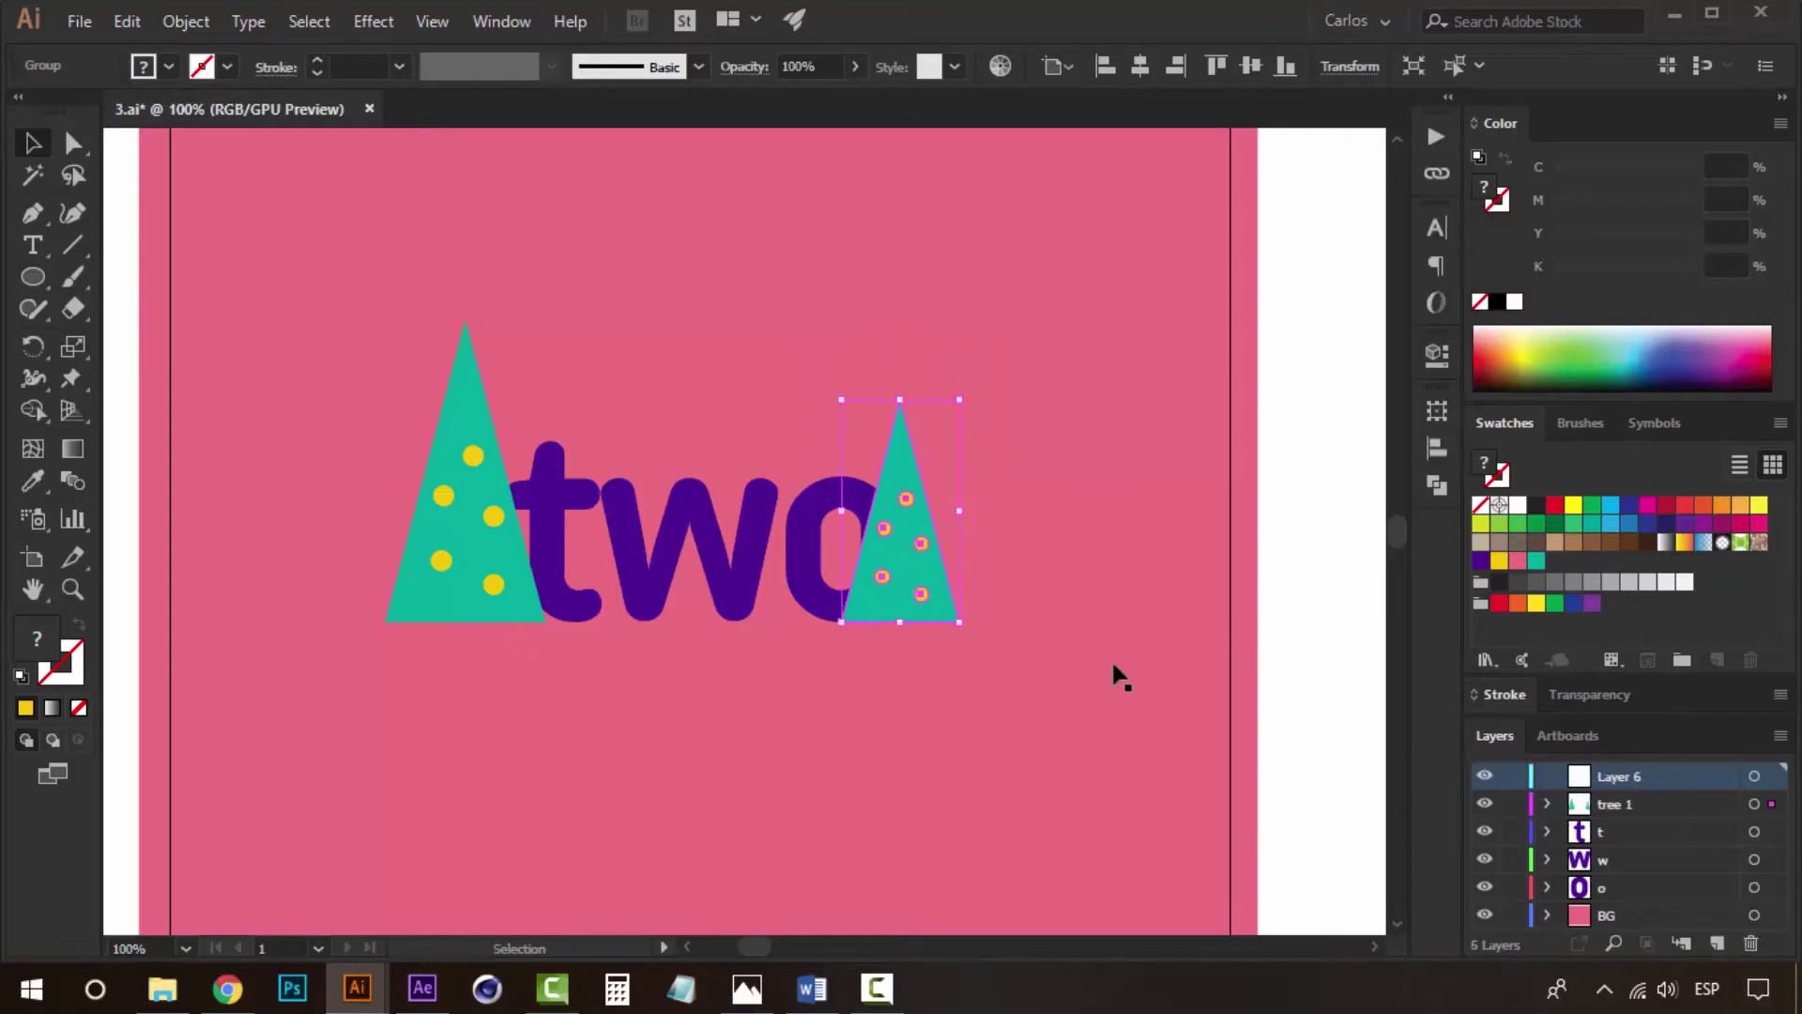
right_click(830, 524)
left_click(1206, 938)
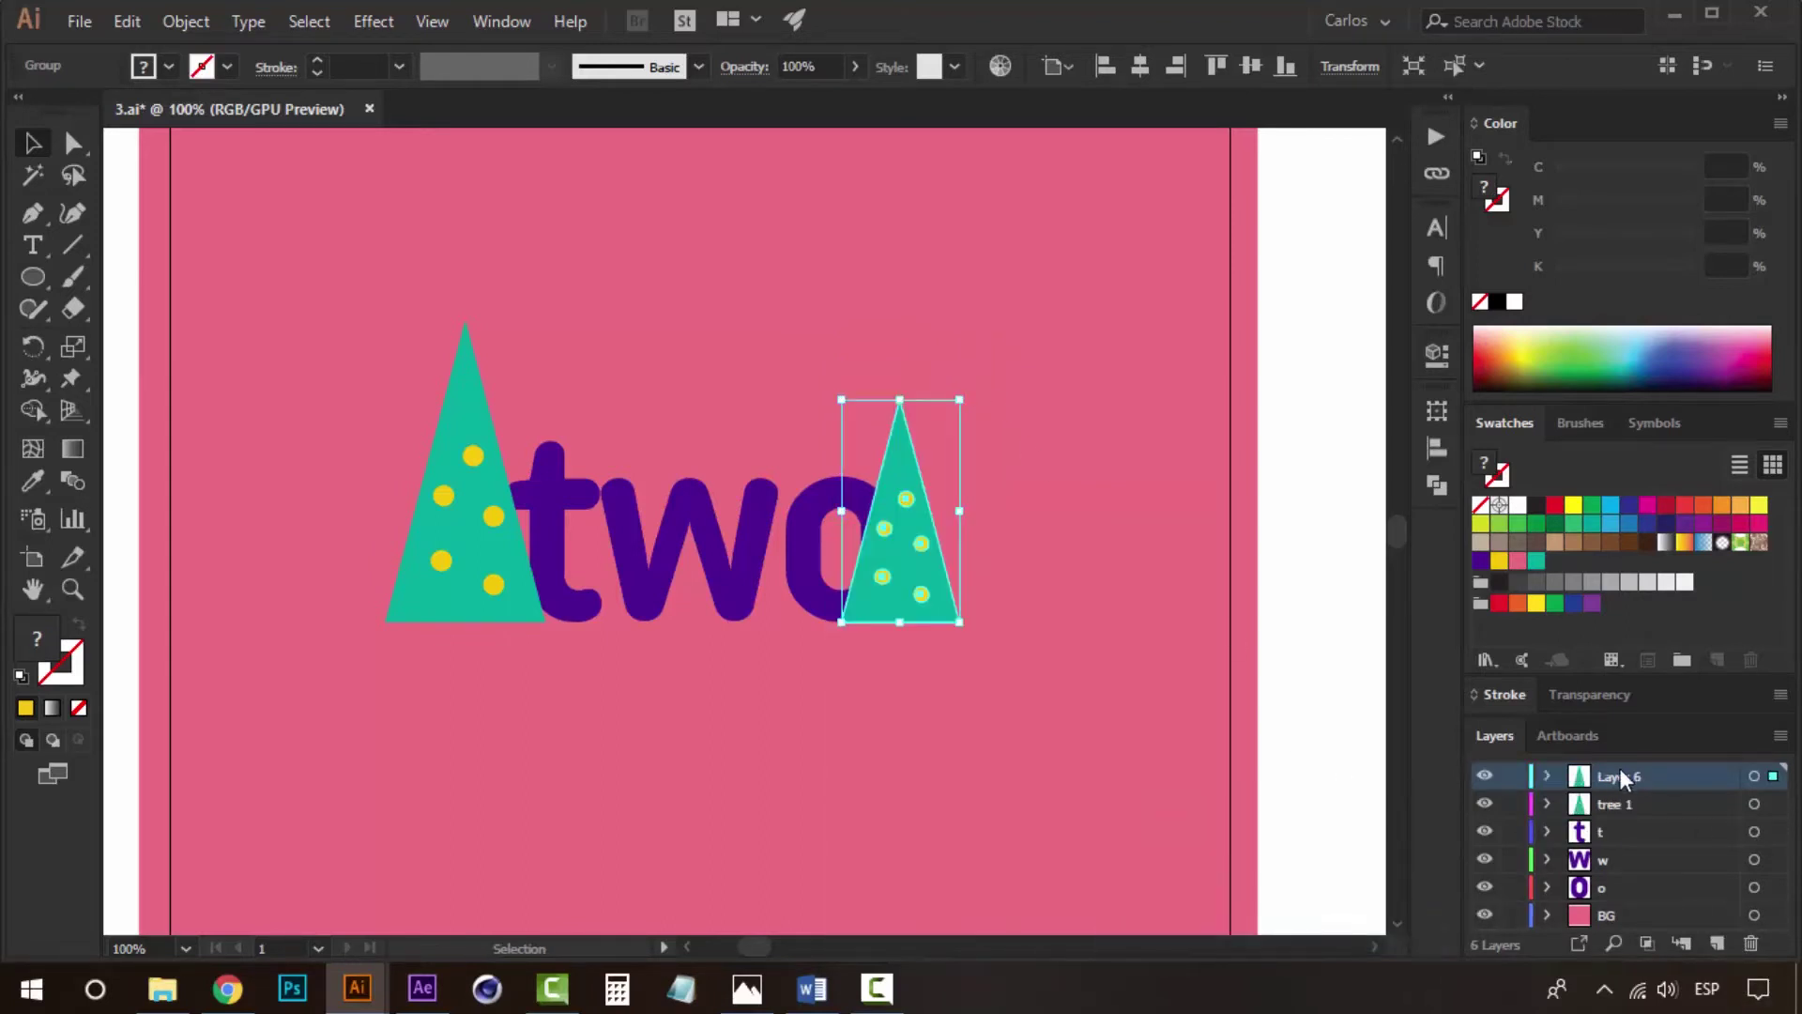
double_click(1623, 776)
type("tr")
key("Return")
Zoom the card to 50% and save it as 2.ai.
left_click(1332, 646)
key("z")
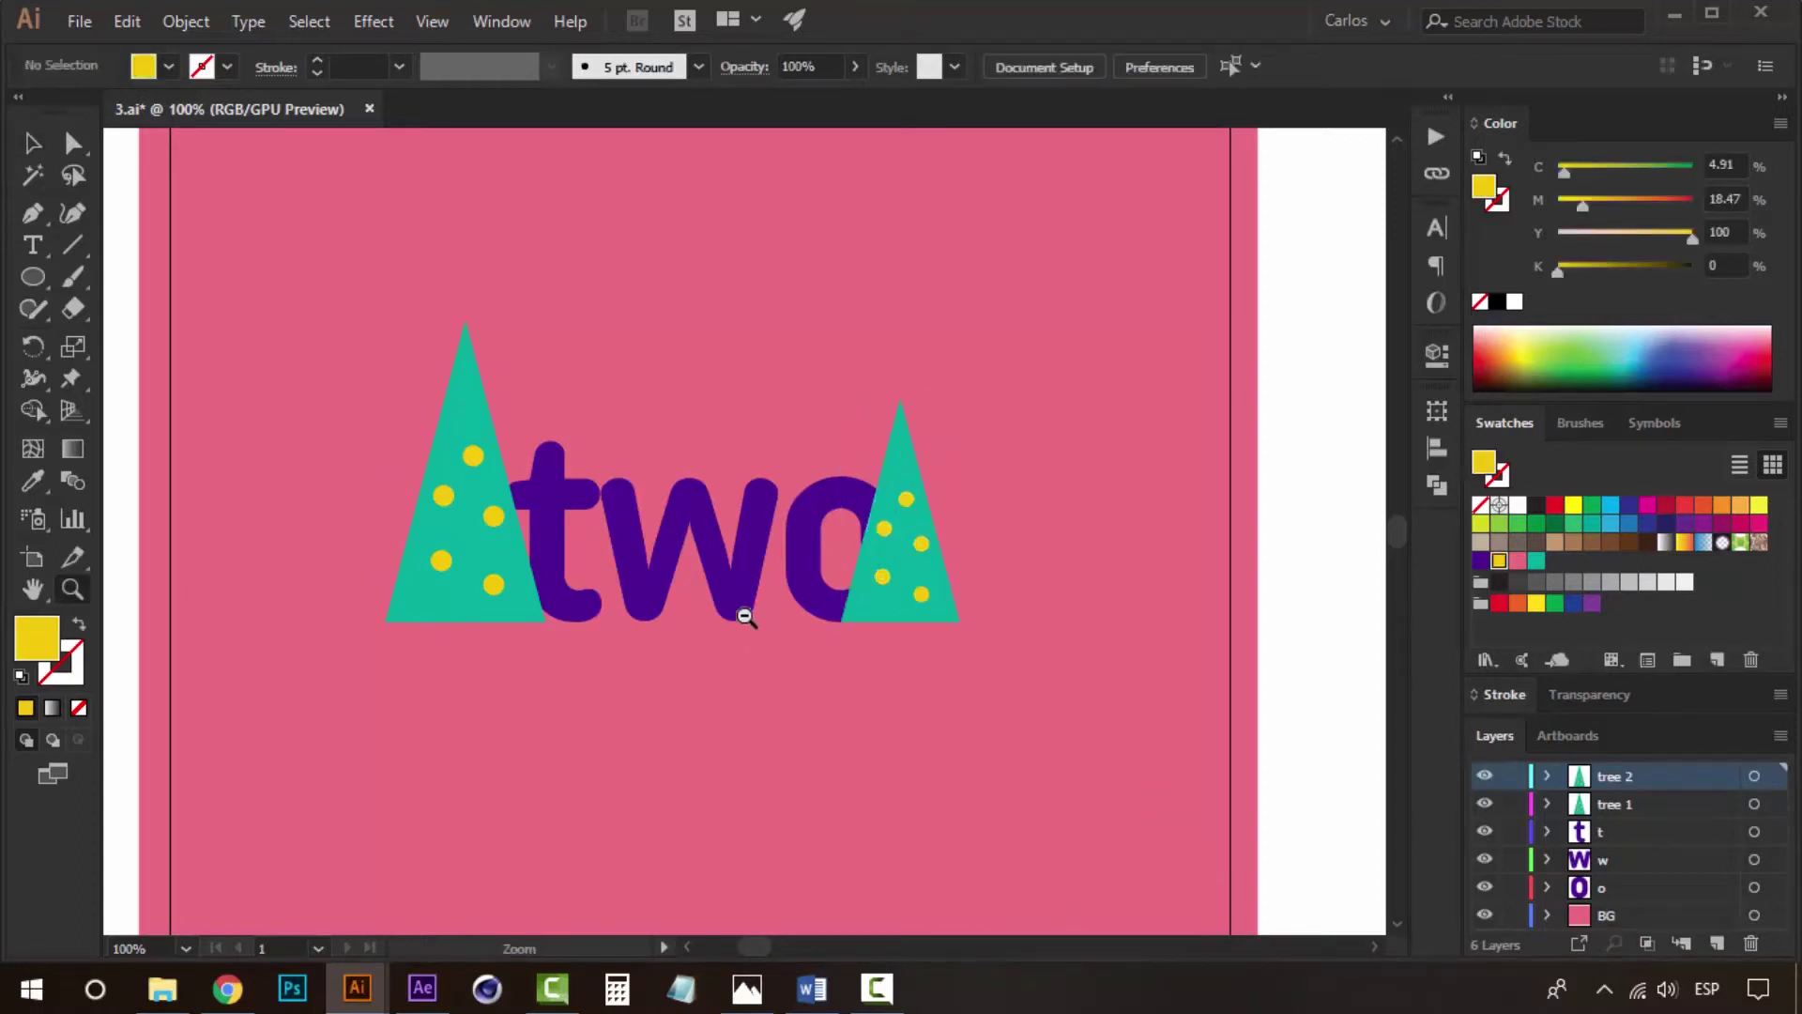
left_click(745, 611, "alt")
left_click(634, 555)
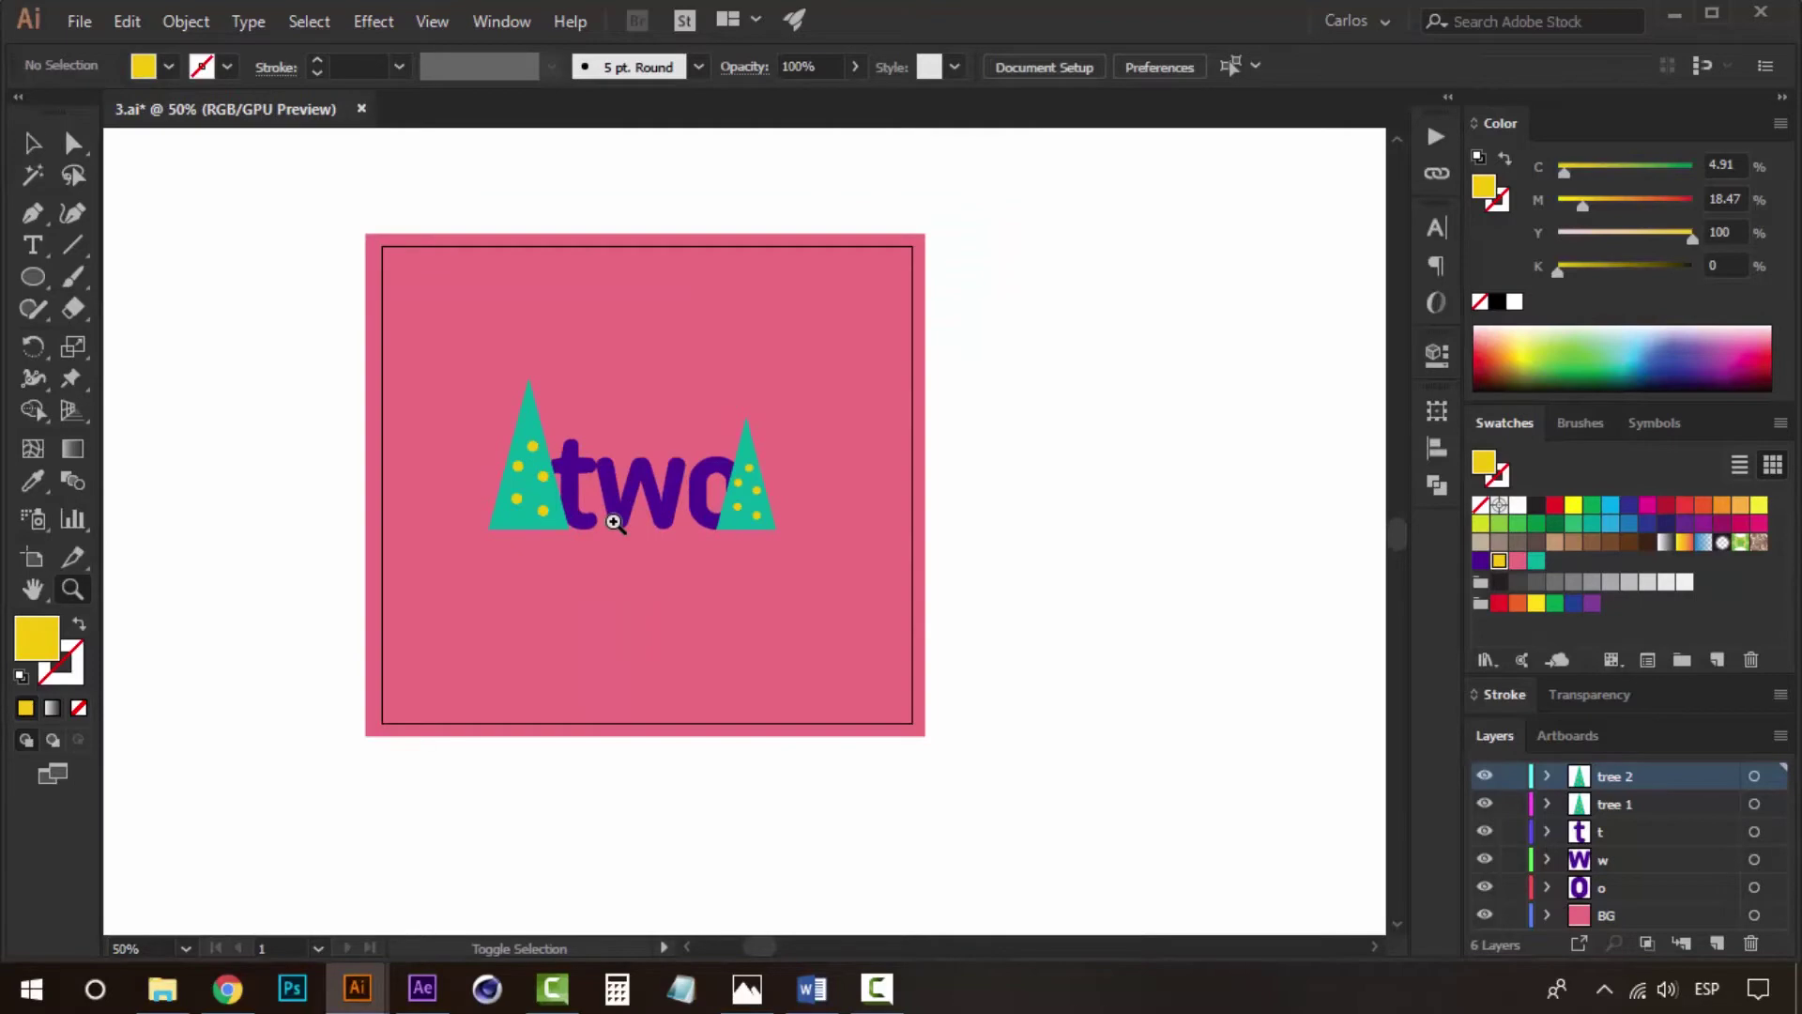
key("ctrl+shift+s")
type("2")
left_click(695, 713)
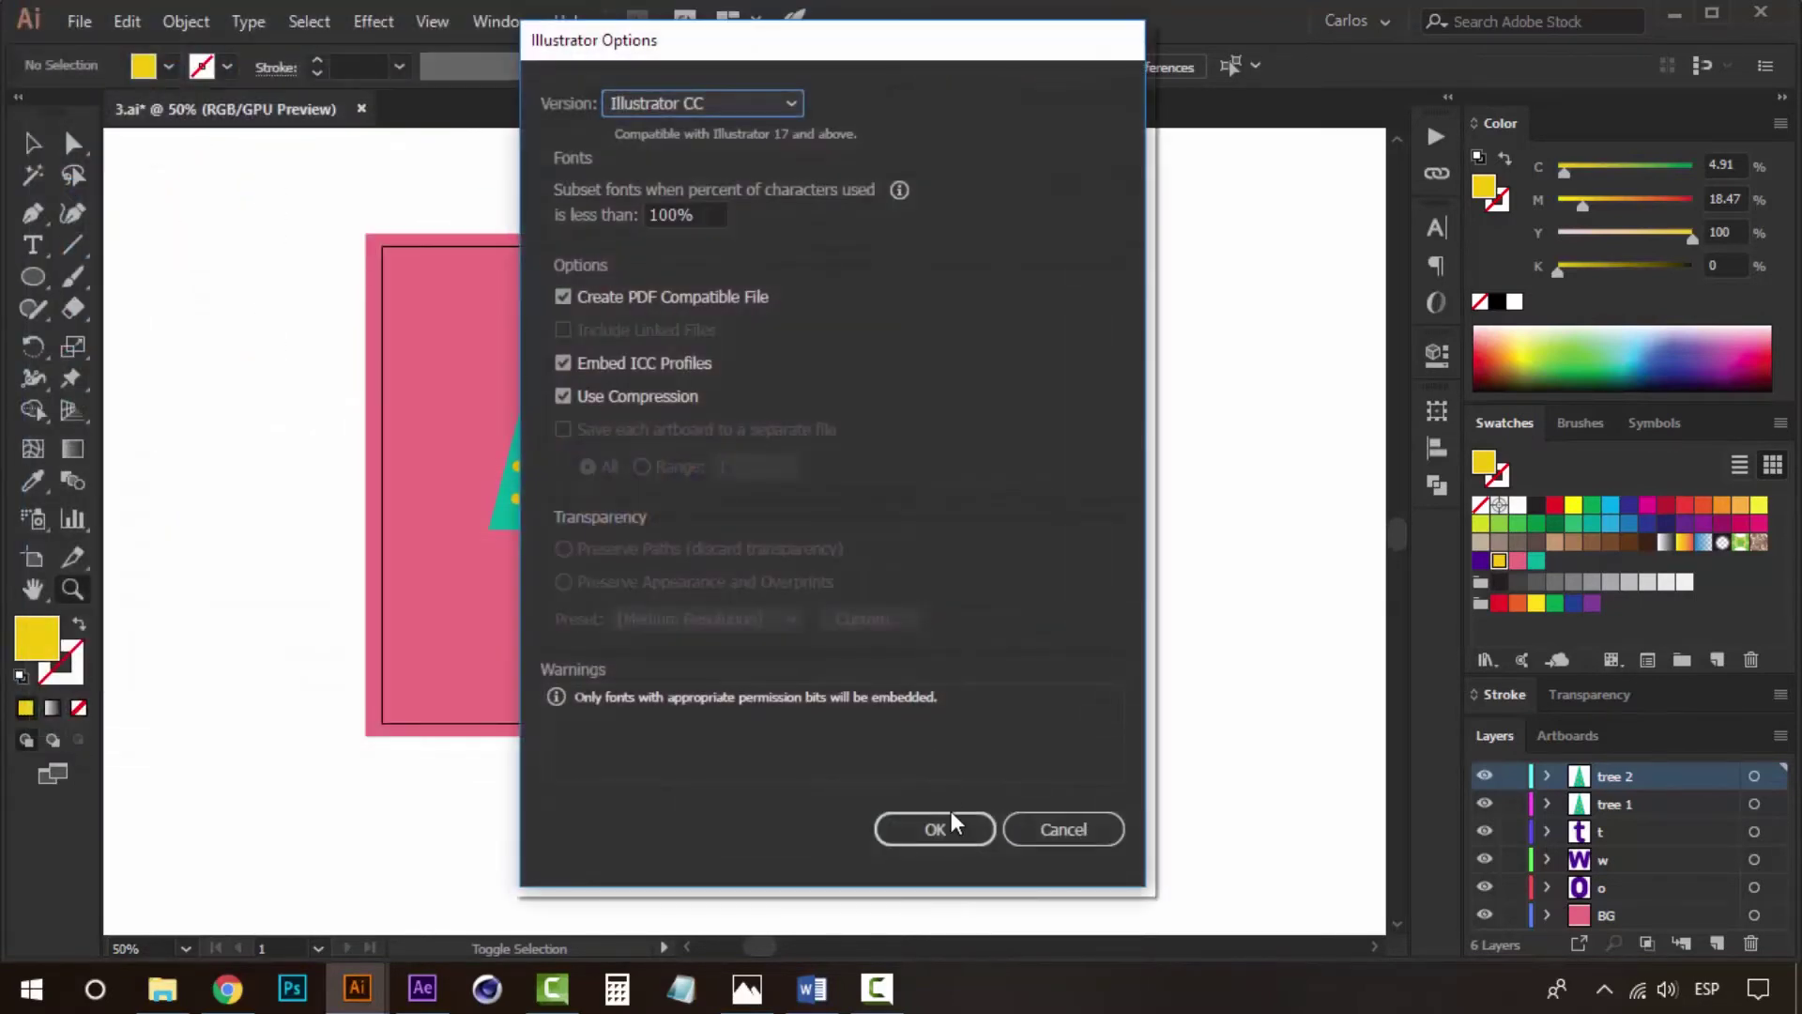
left_click(948, 824)
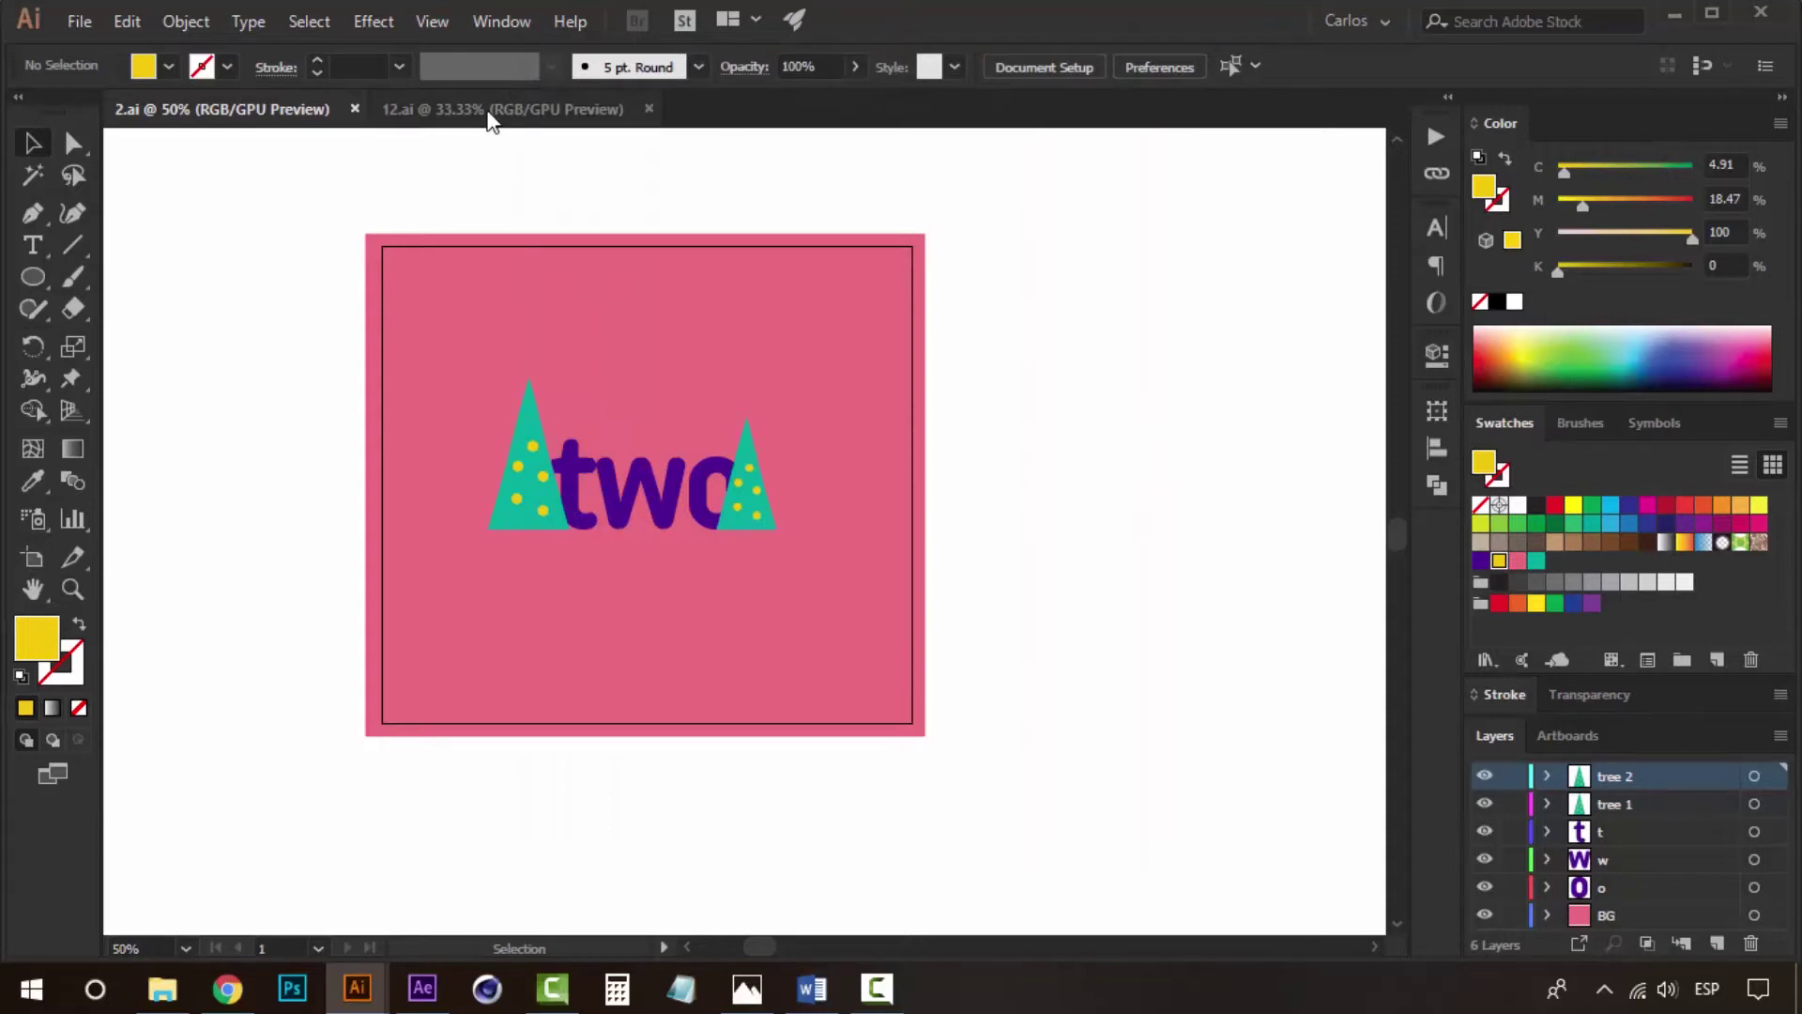
In 12.ai, delete the black 12 text above the card and save.
left_click(488, 120)
scroll(716, 471, "up", 1)
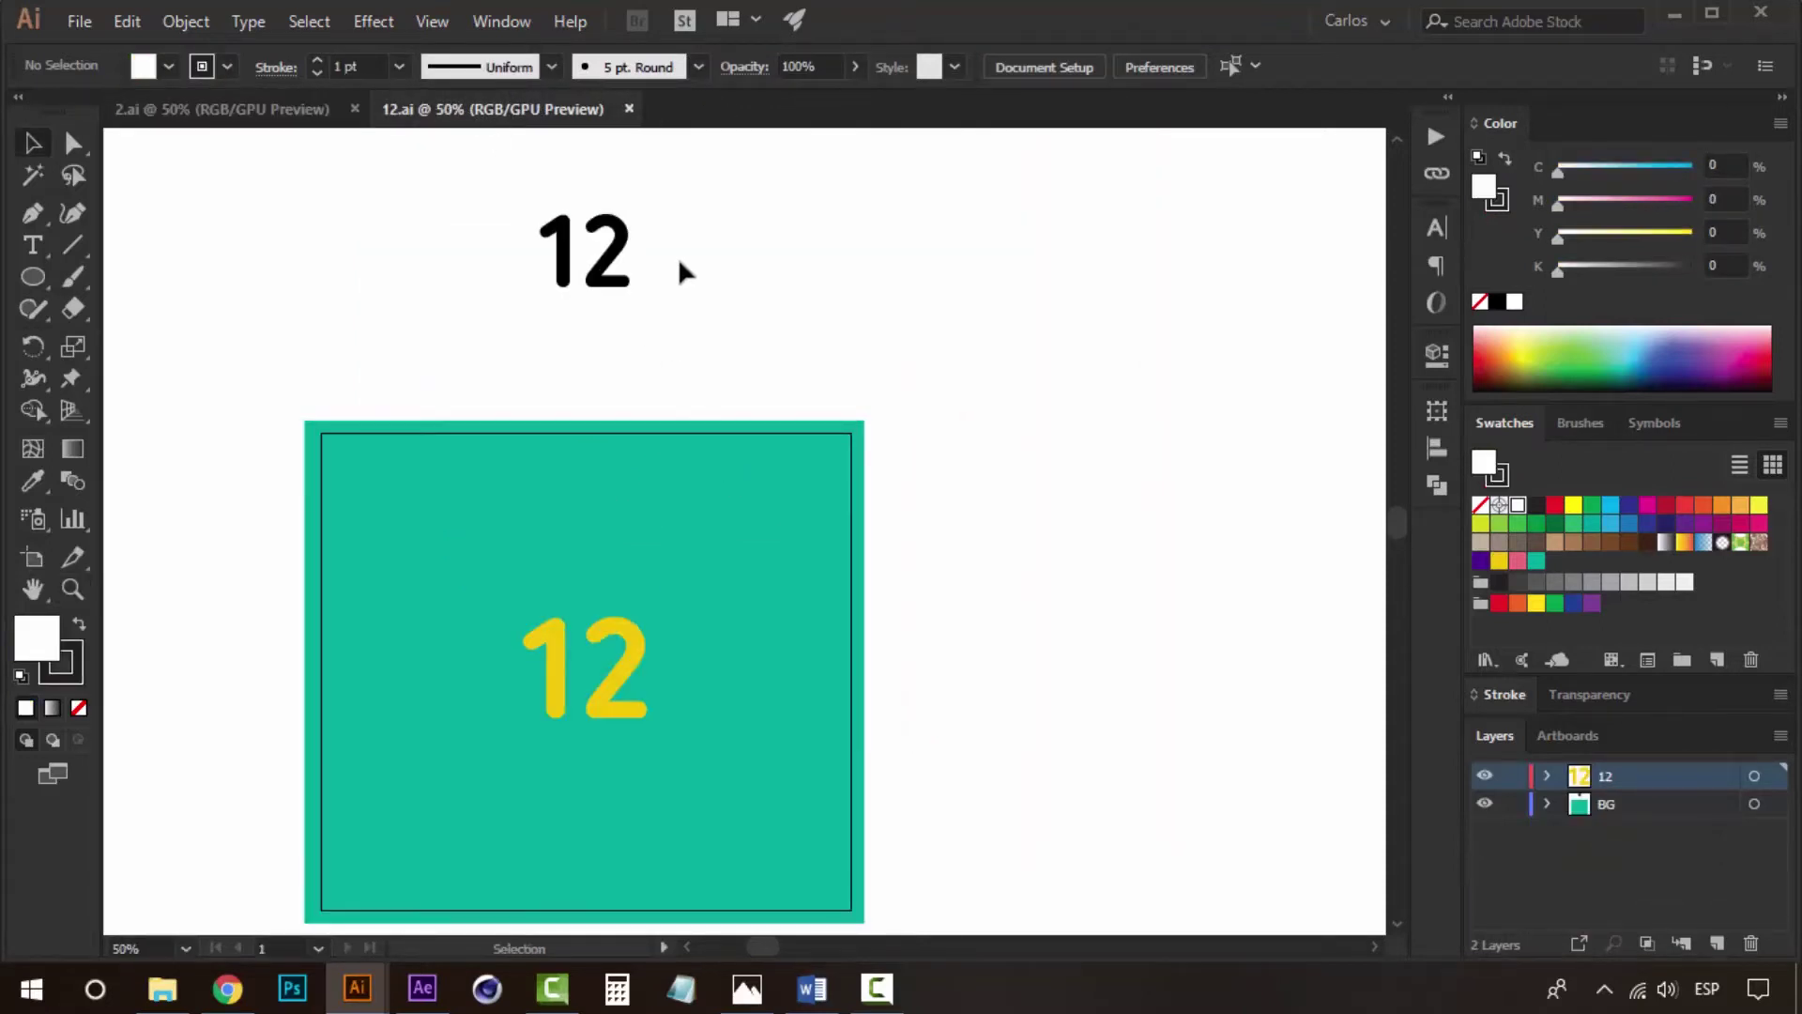
left_click_drag(685, 273, 434, 280)
key("Delete")
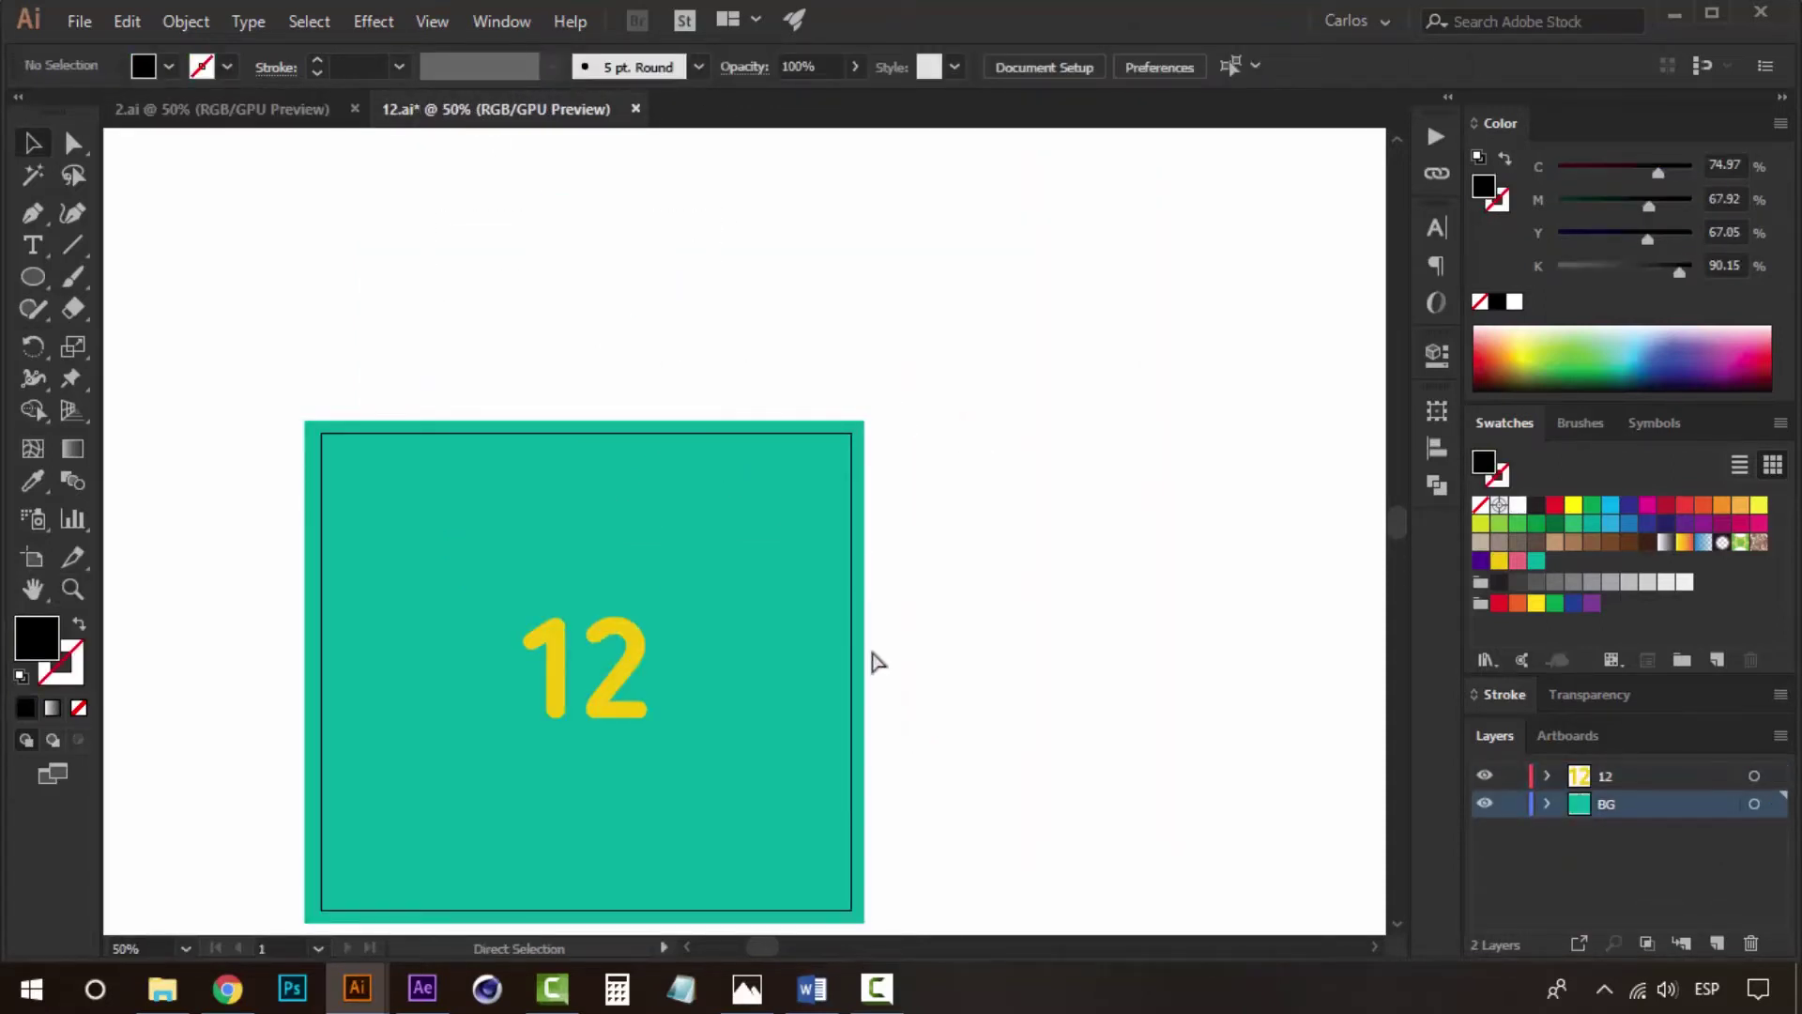
key("ctrl+s")
Delete the digit 2 inside the yellow 12 group, leaving only 1.
left_click_drag(876, 662, 937, 600)
left_click(634, 572)
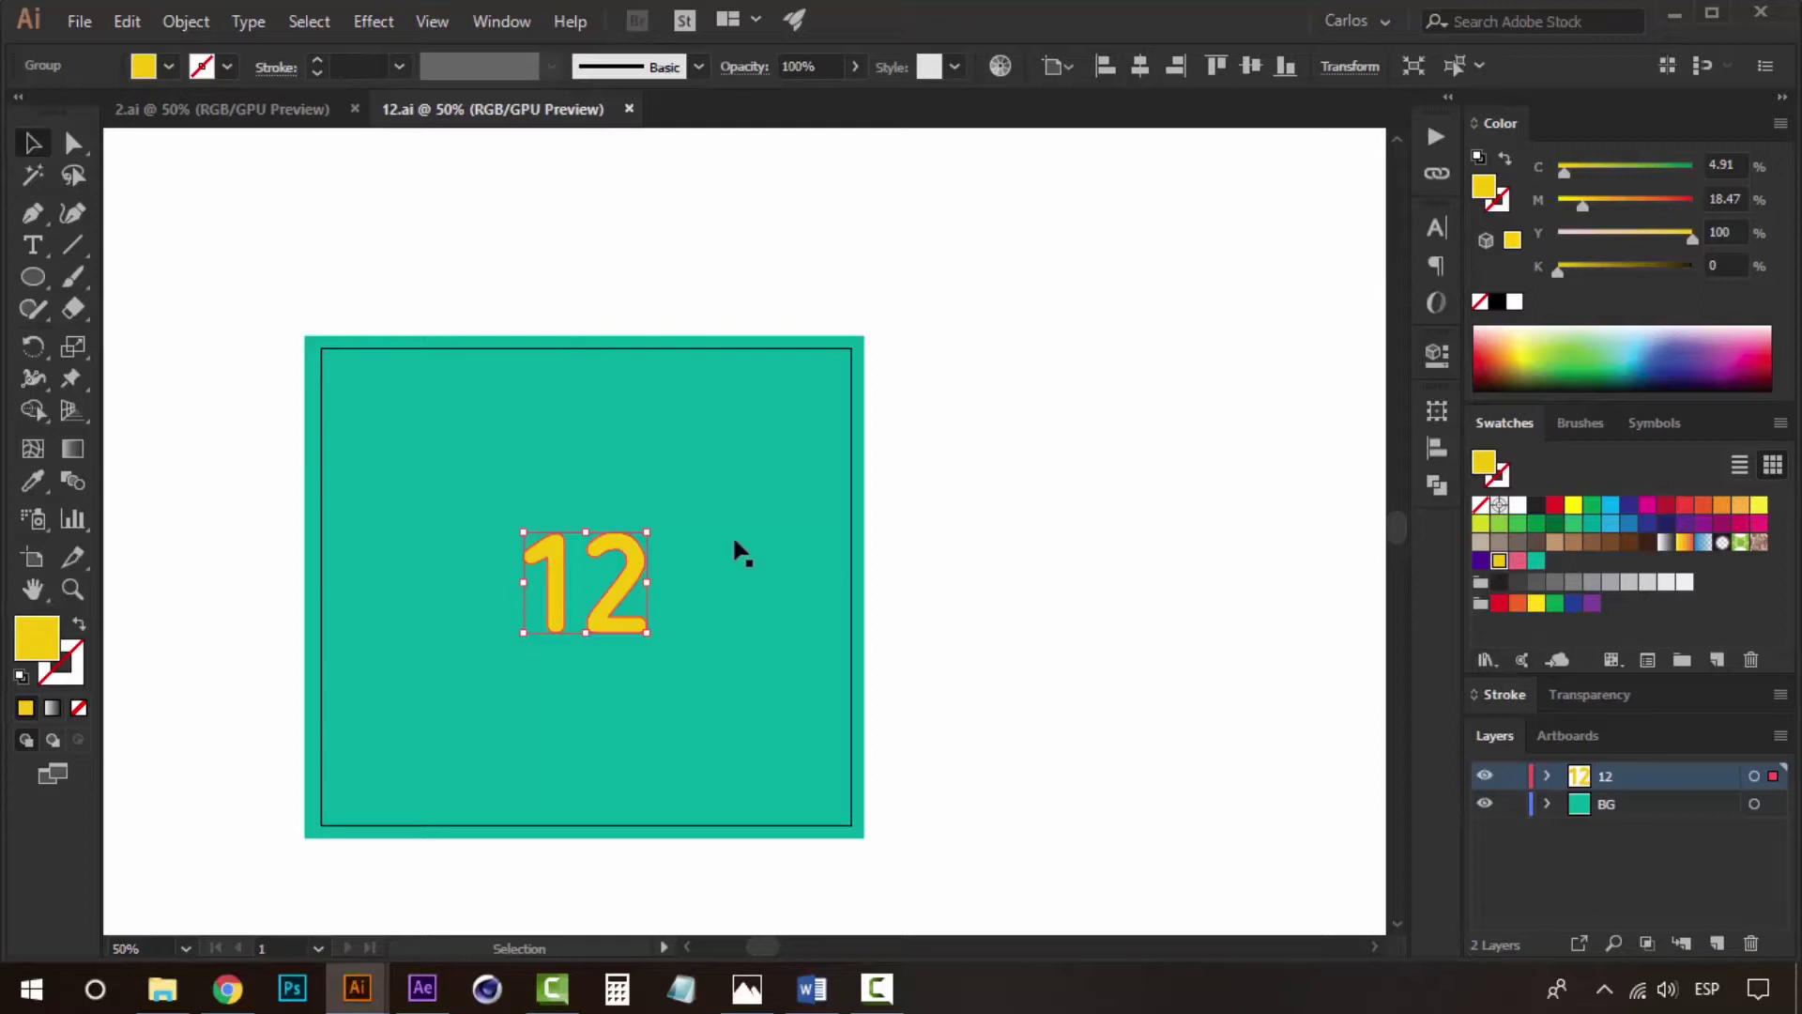
double_click(631, 562)
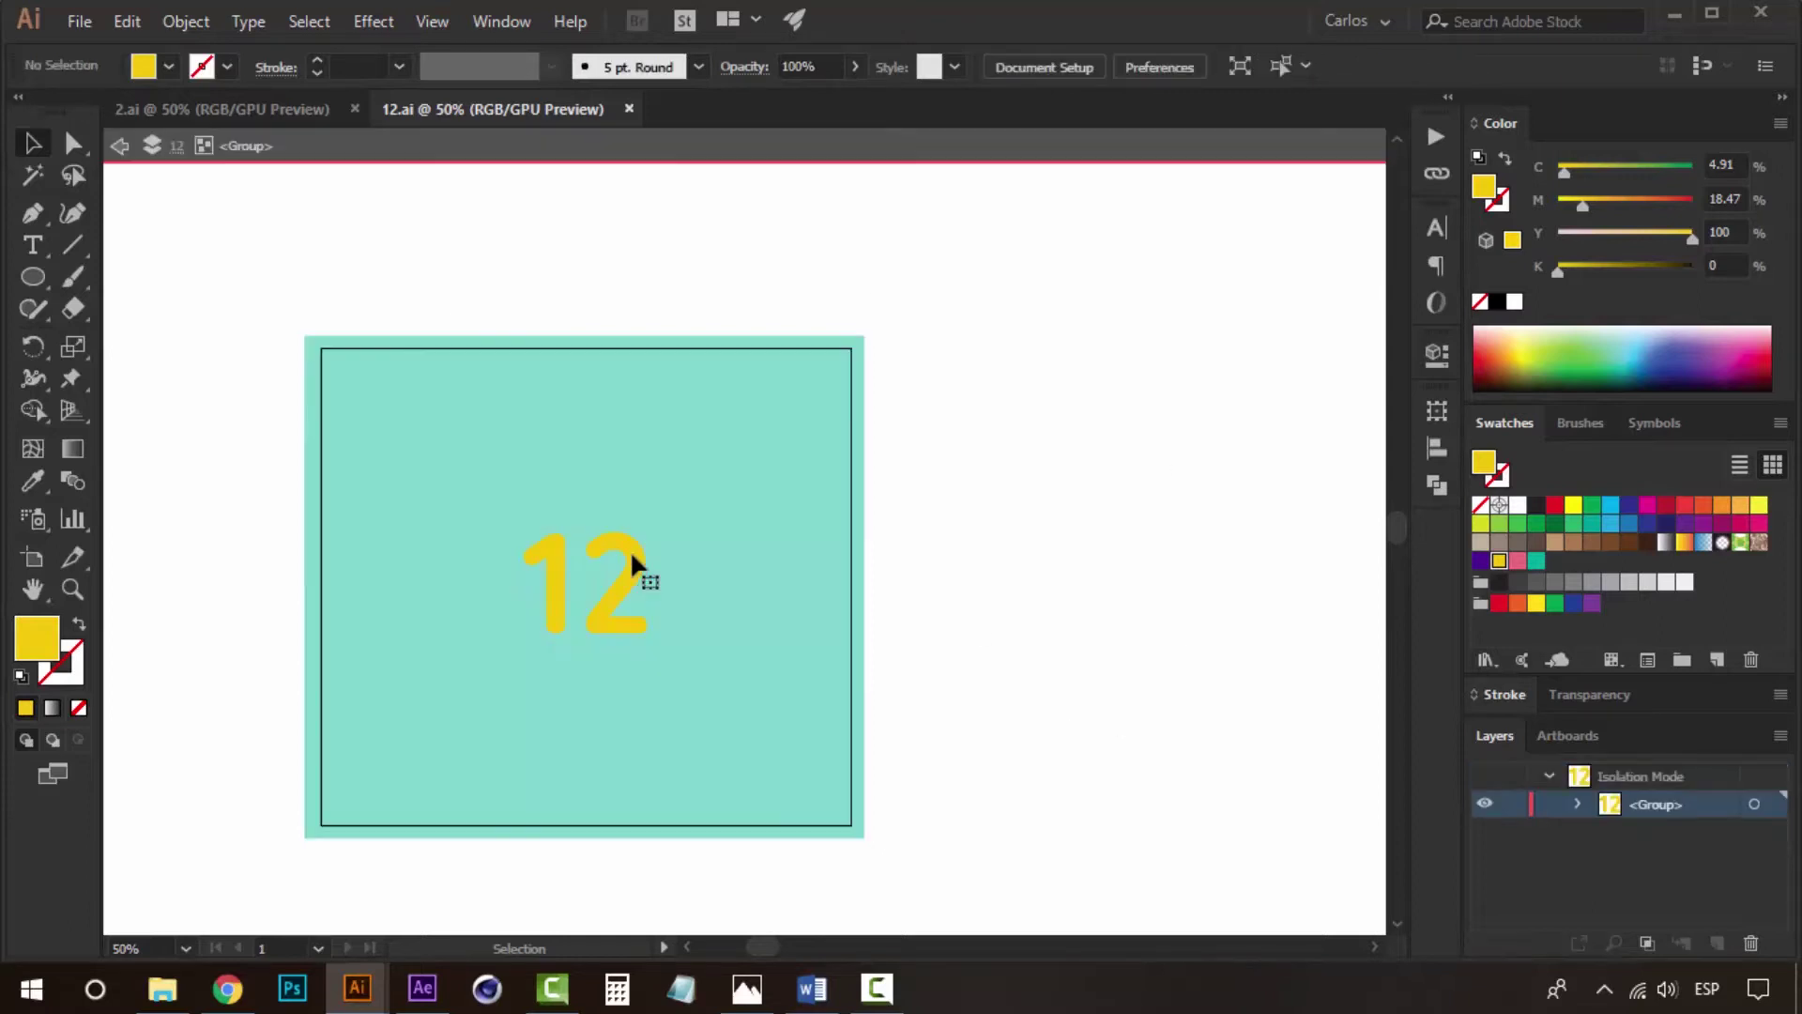
left_click(631, 564)
key("Delete")
double_click(1052, 562)
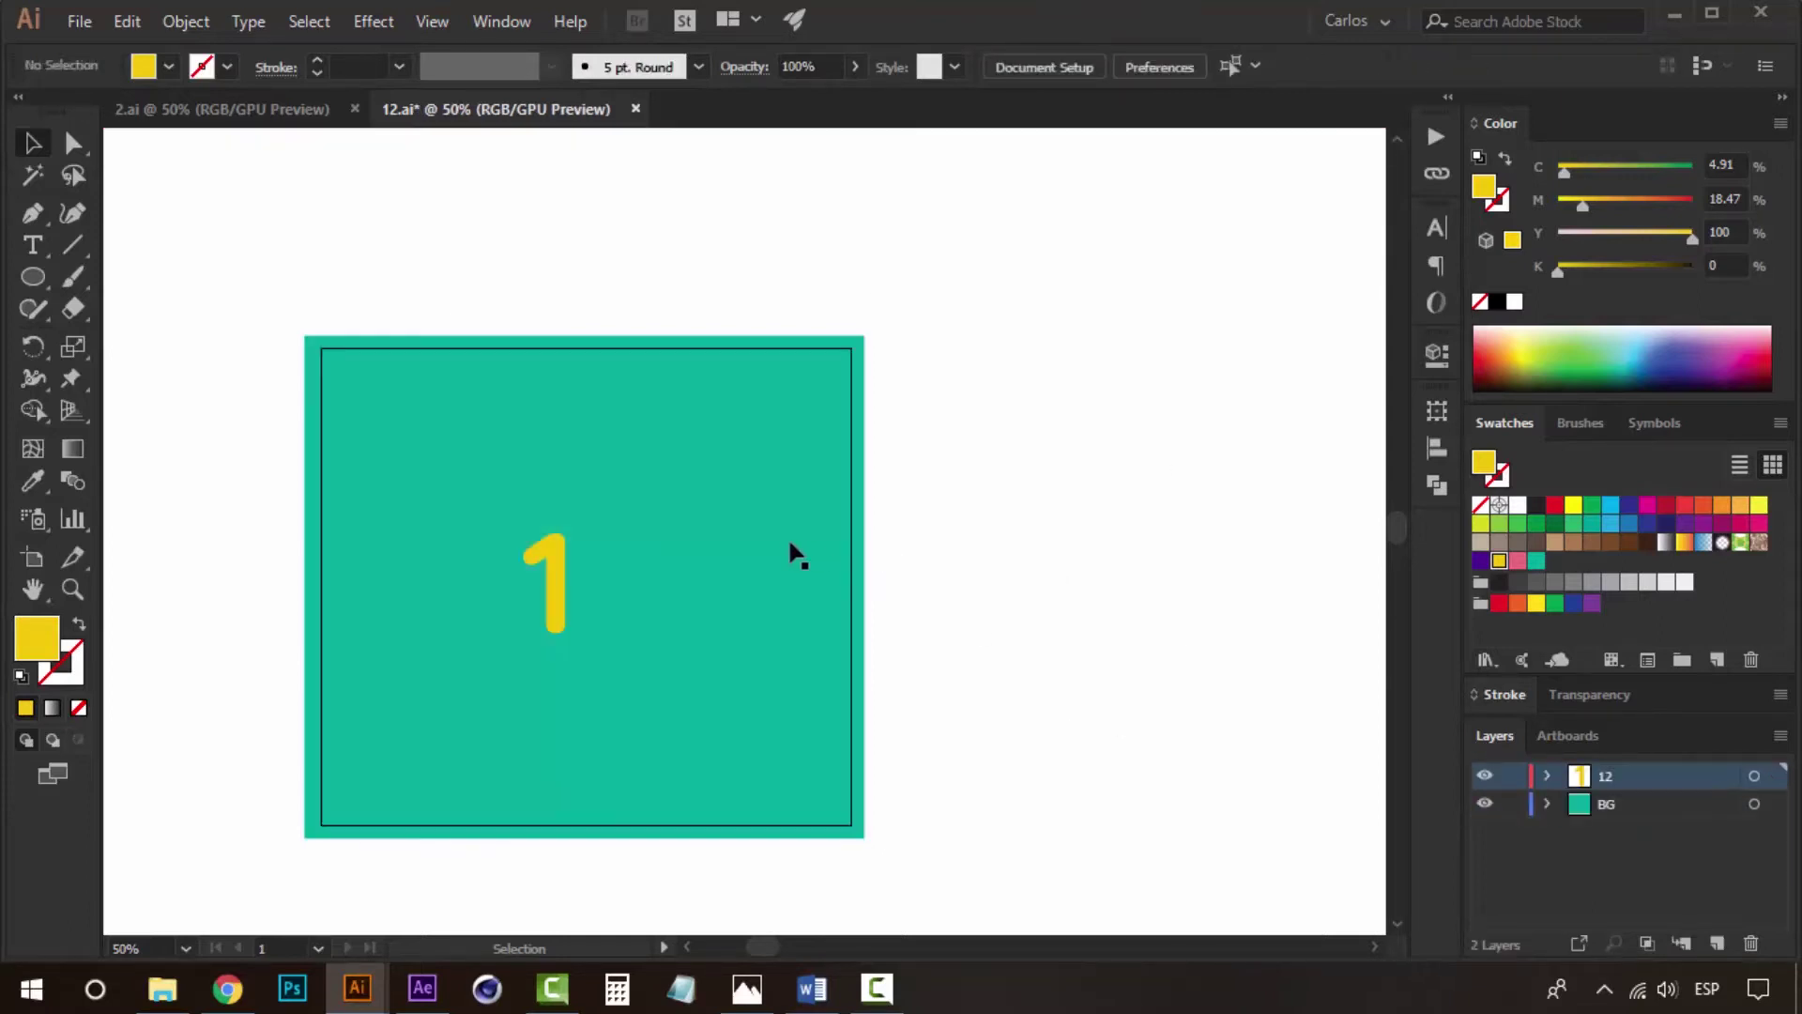
left_click(552, 590)
Centre the yellow 1 horizontally on the card.
left_click(1438, 448)
left_click(1175, 466)
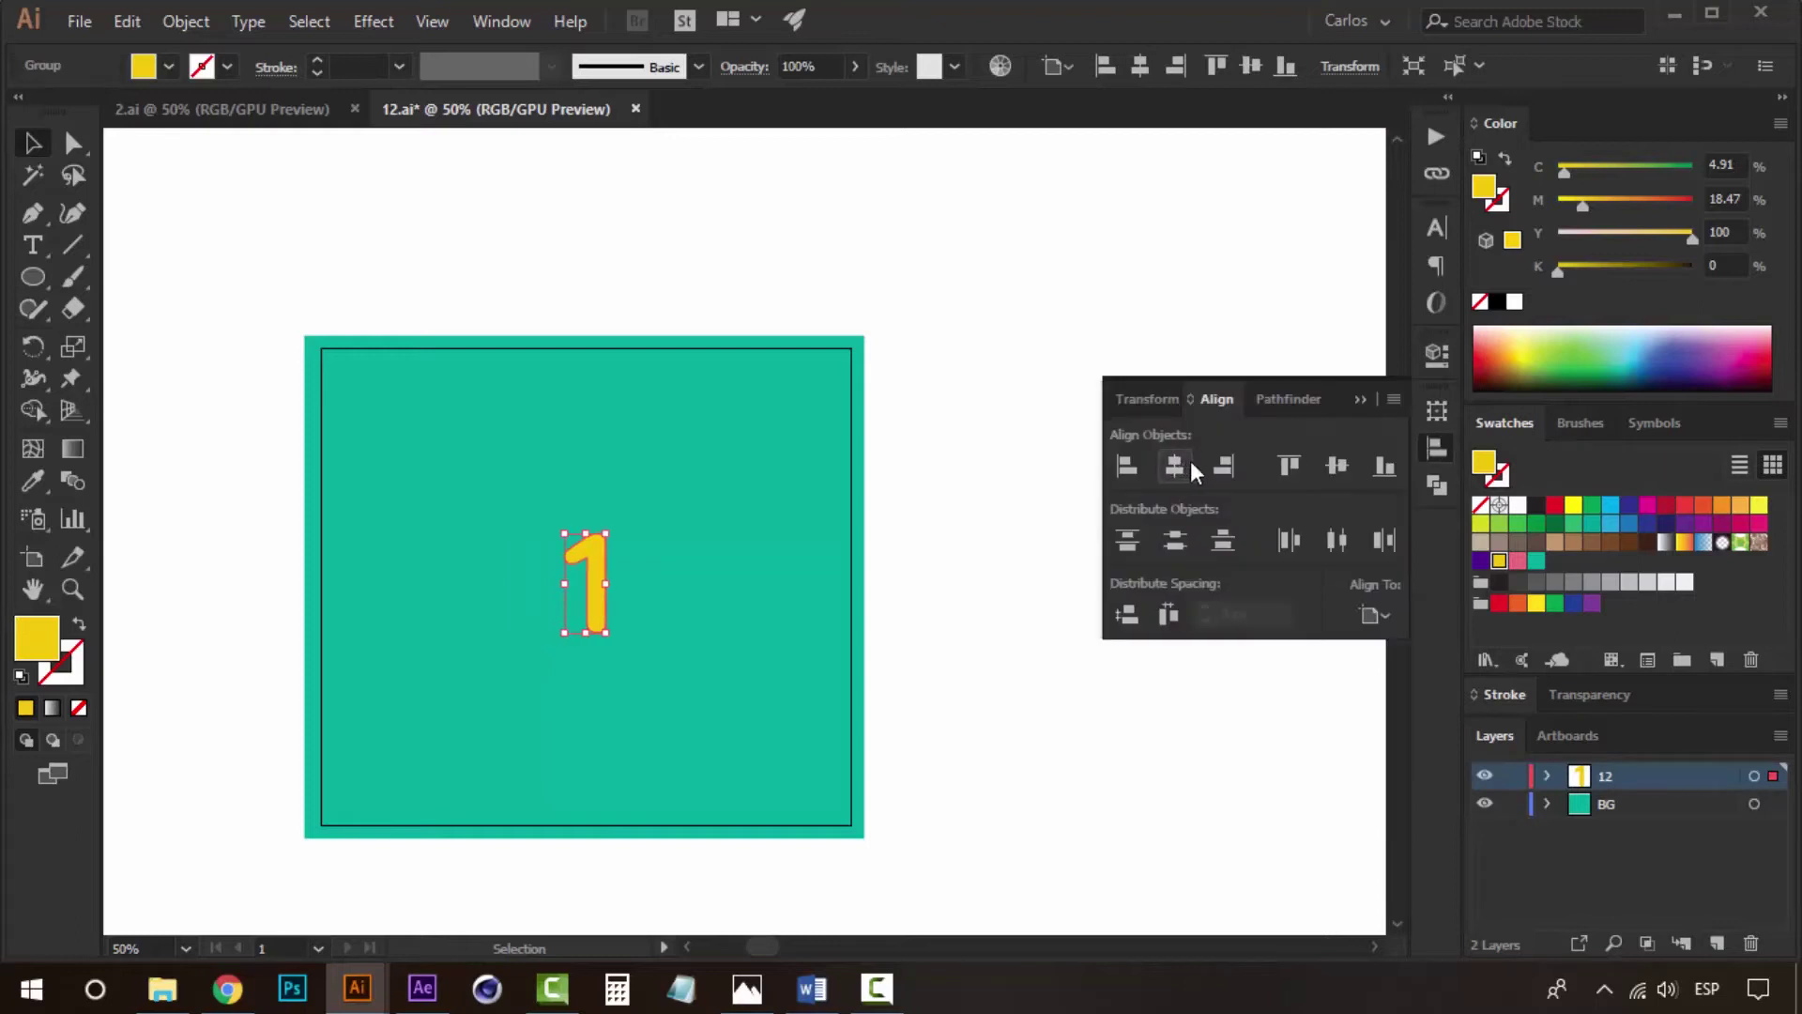
left_click(1368, 396)
left_click(1109, 475)
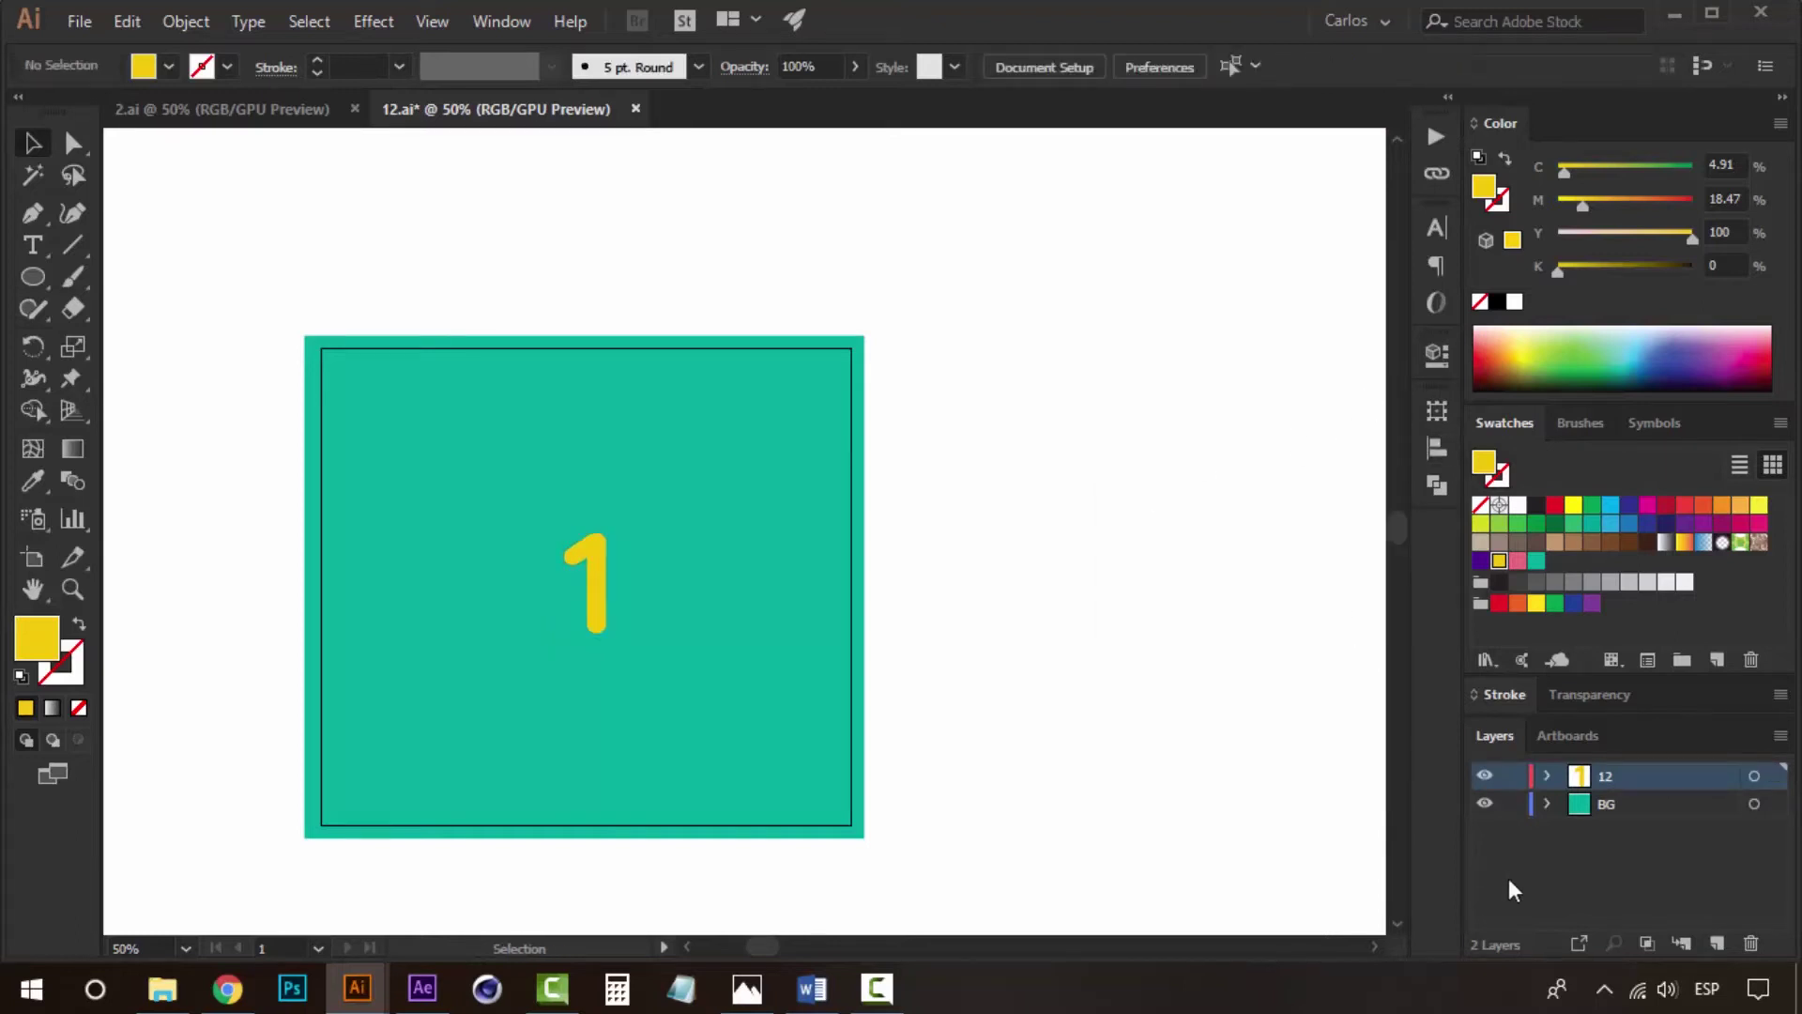
Rename the layer to 1 and save the card as 1.ai.
double_click(1600, 775)
type("1")
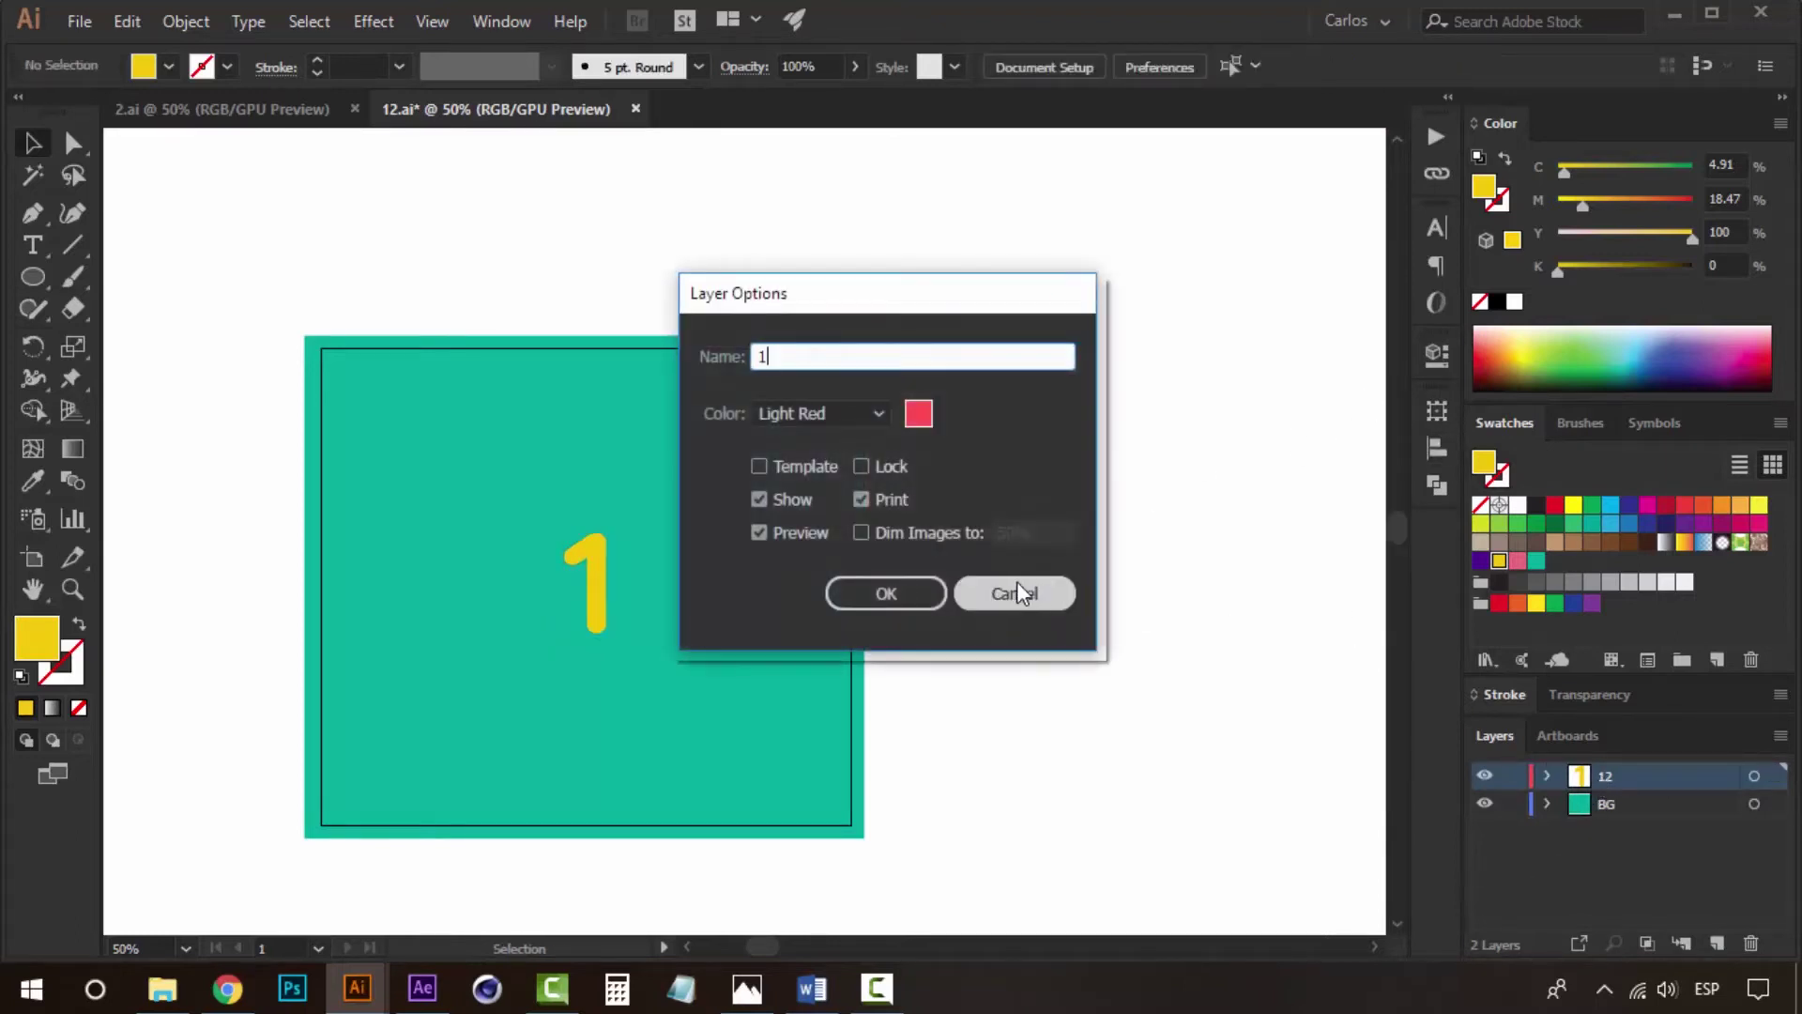
key("Return")
key("ctrl+shift+s")
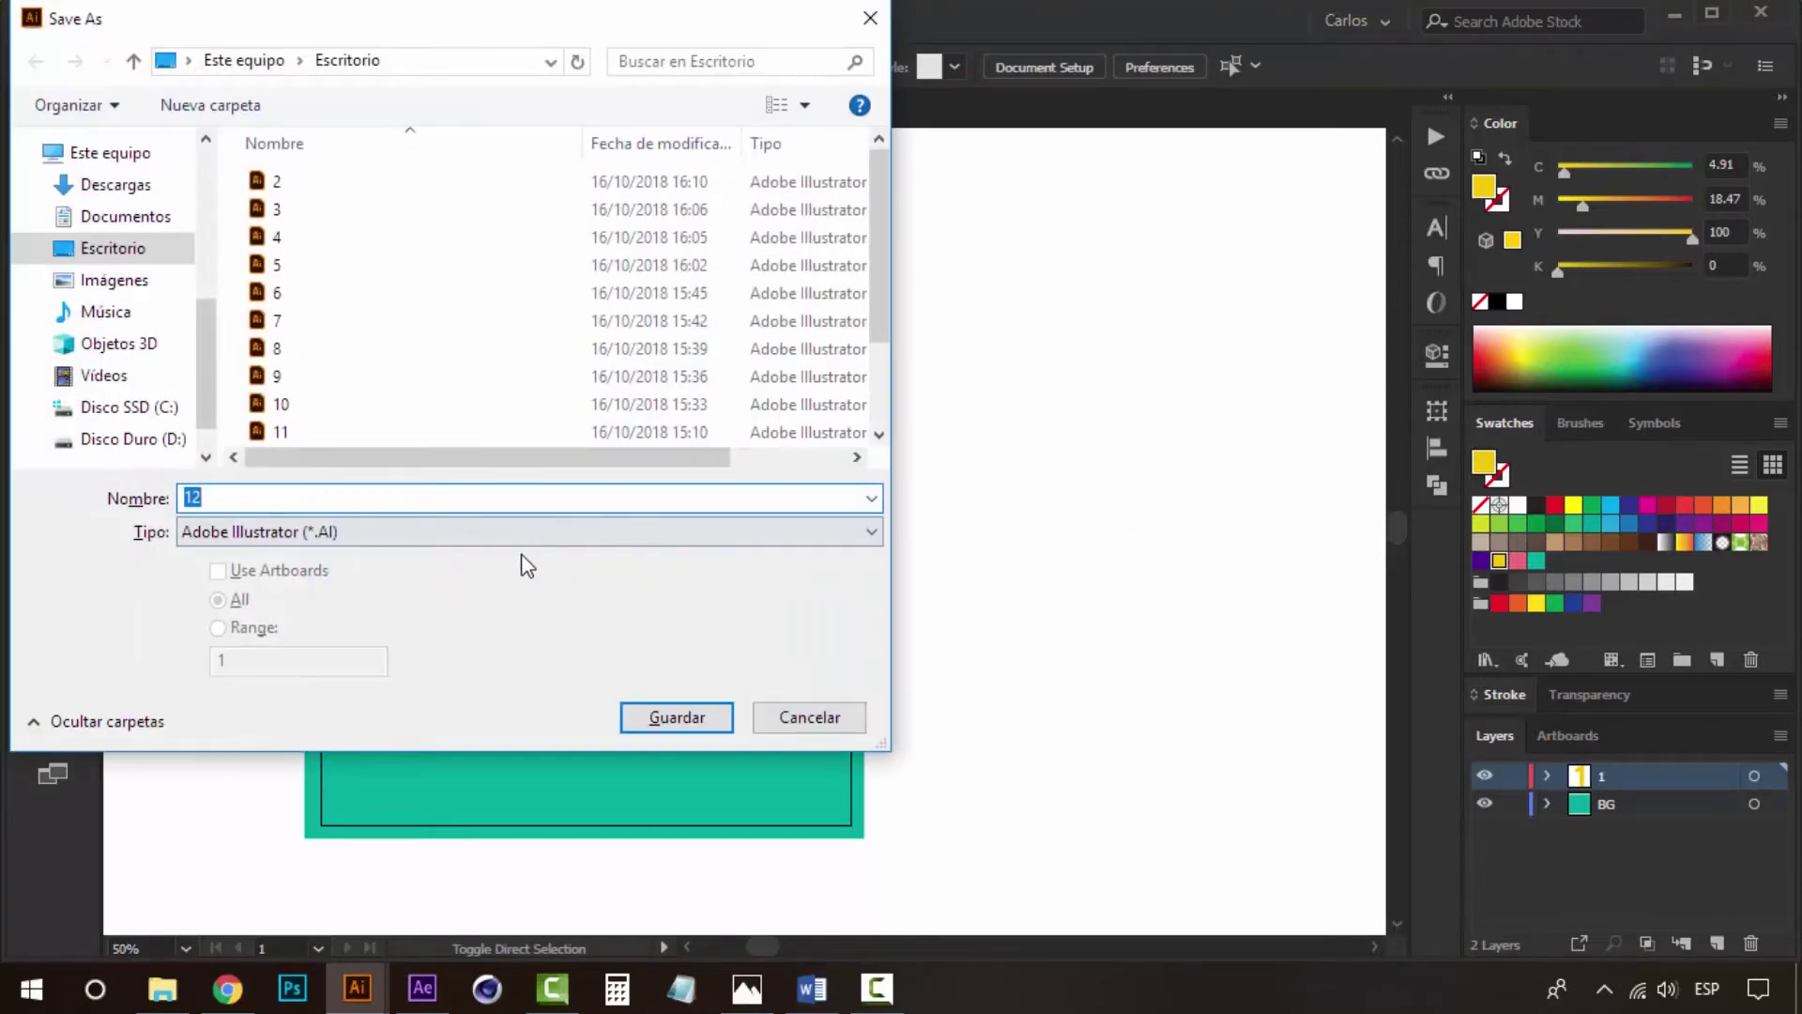
type("1")
left_click(693, 717)
left_click(953, 815)
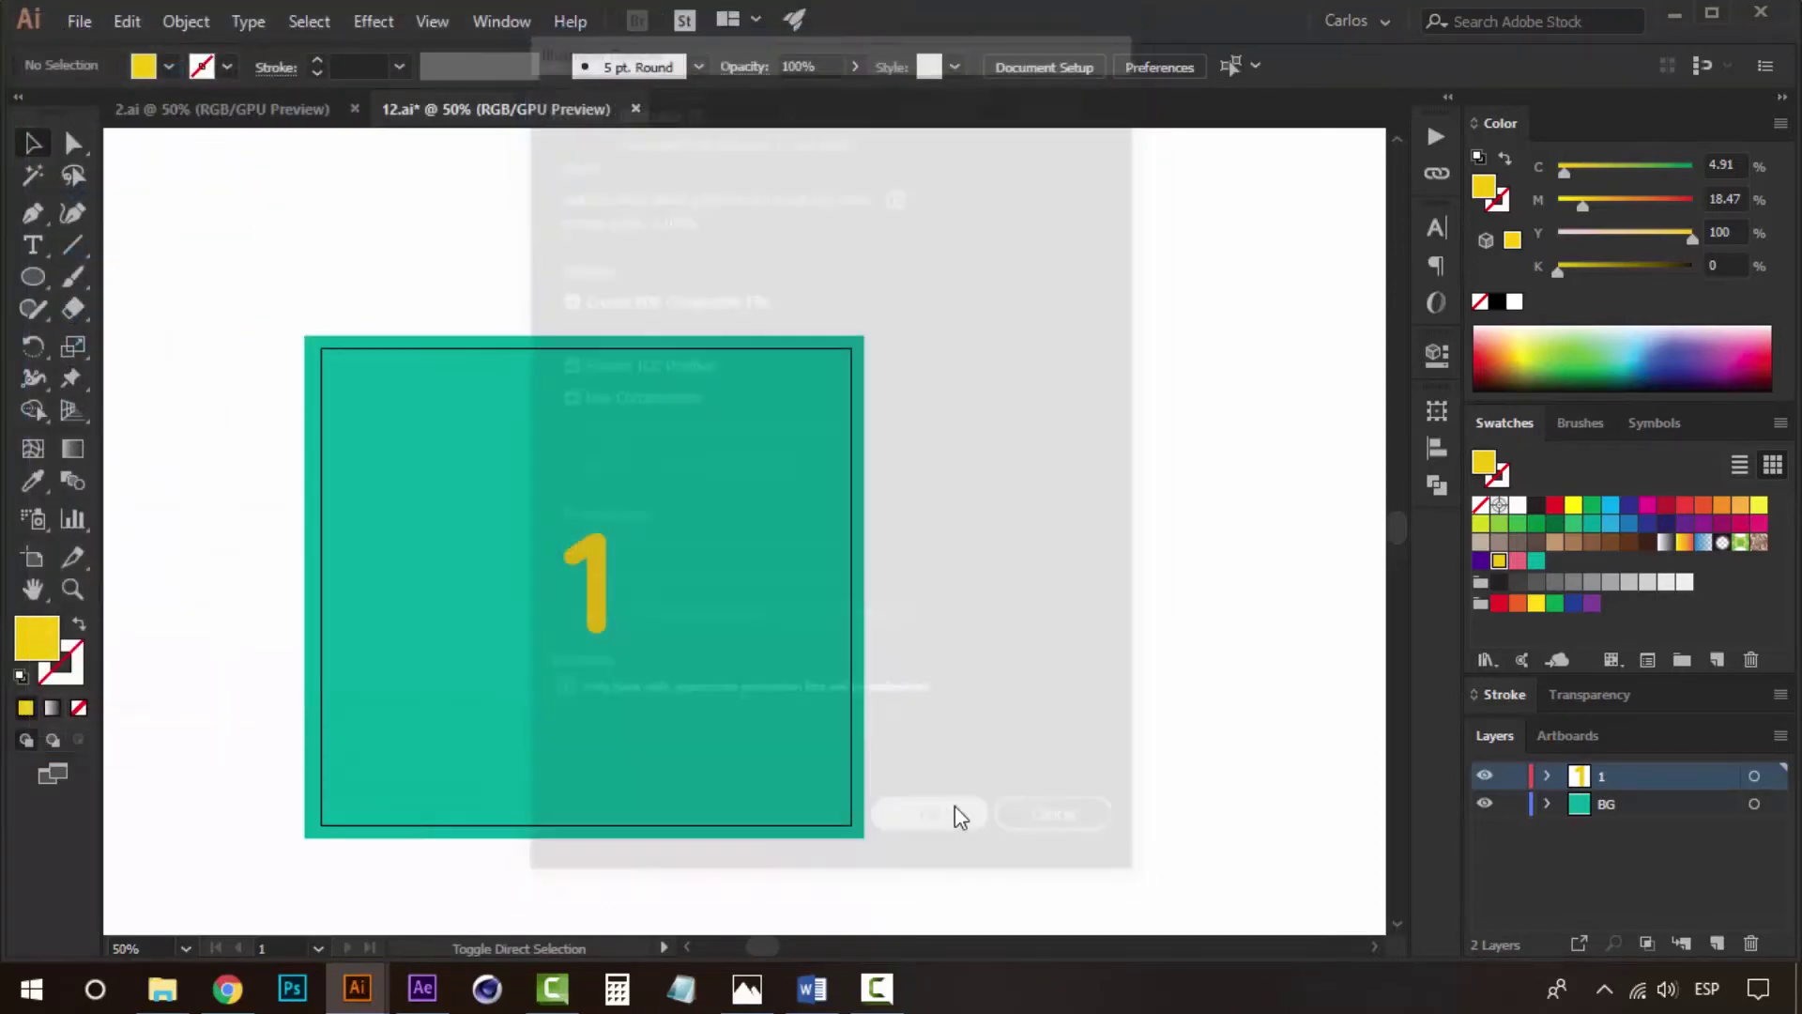
left_click(280, 111)
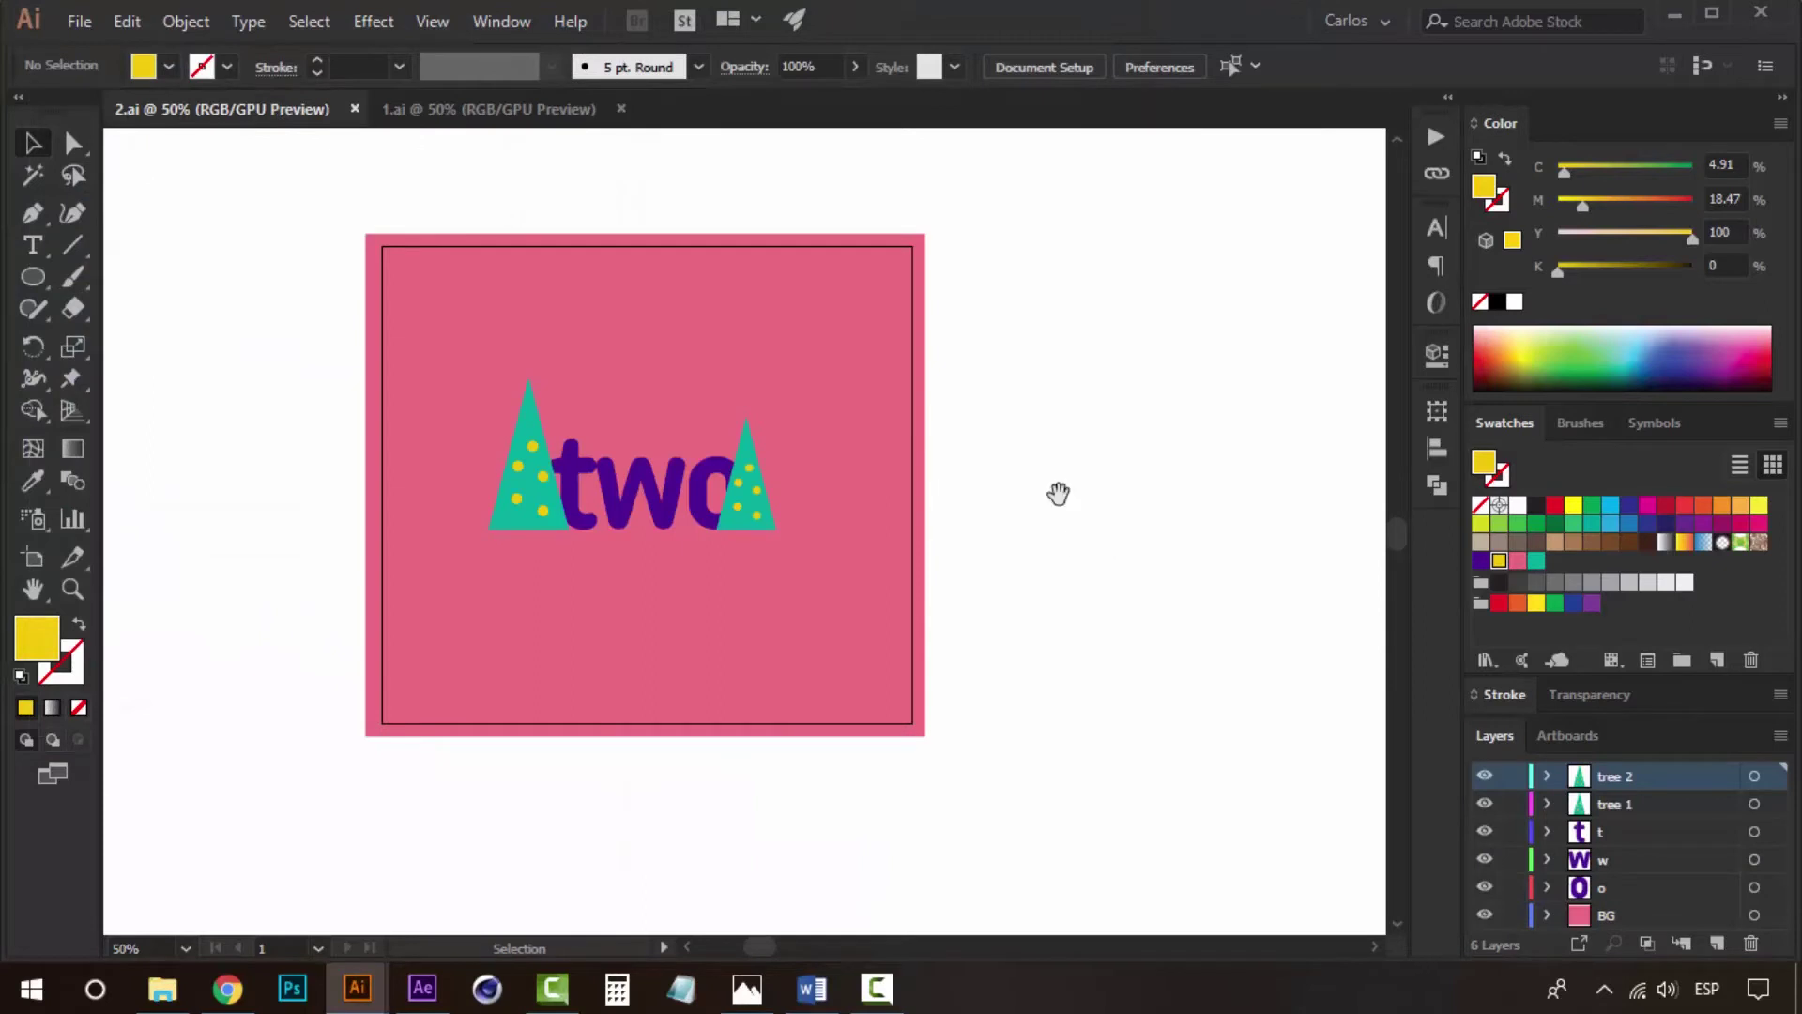
Delete both trees and the letters w, o and t from the card.
left_click(770, 584)
key("Delete")
left_click(554, 571)
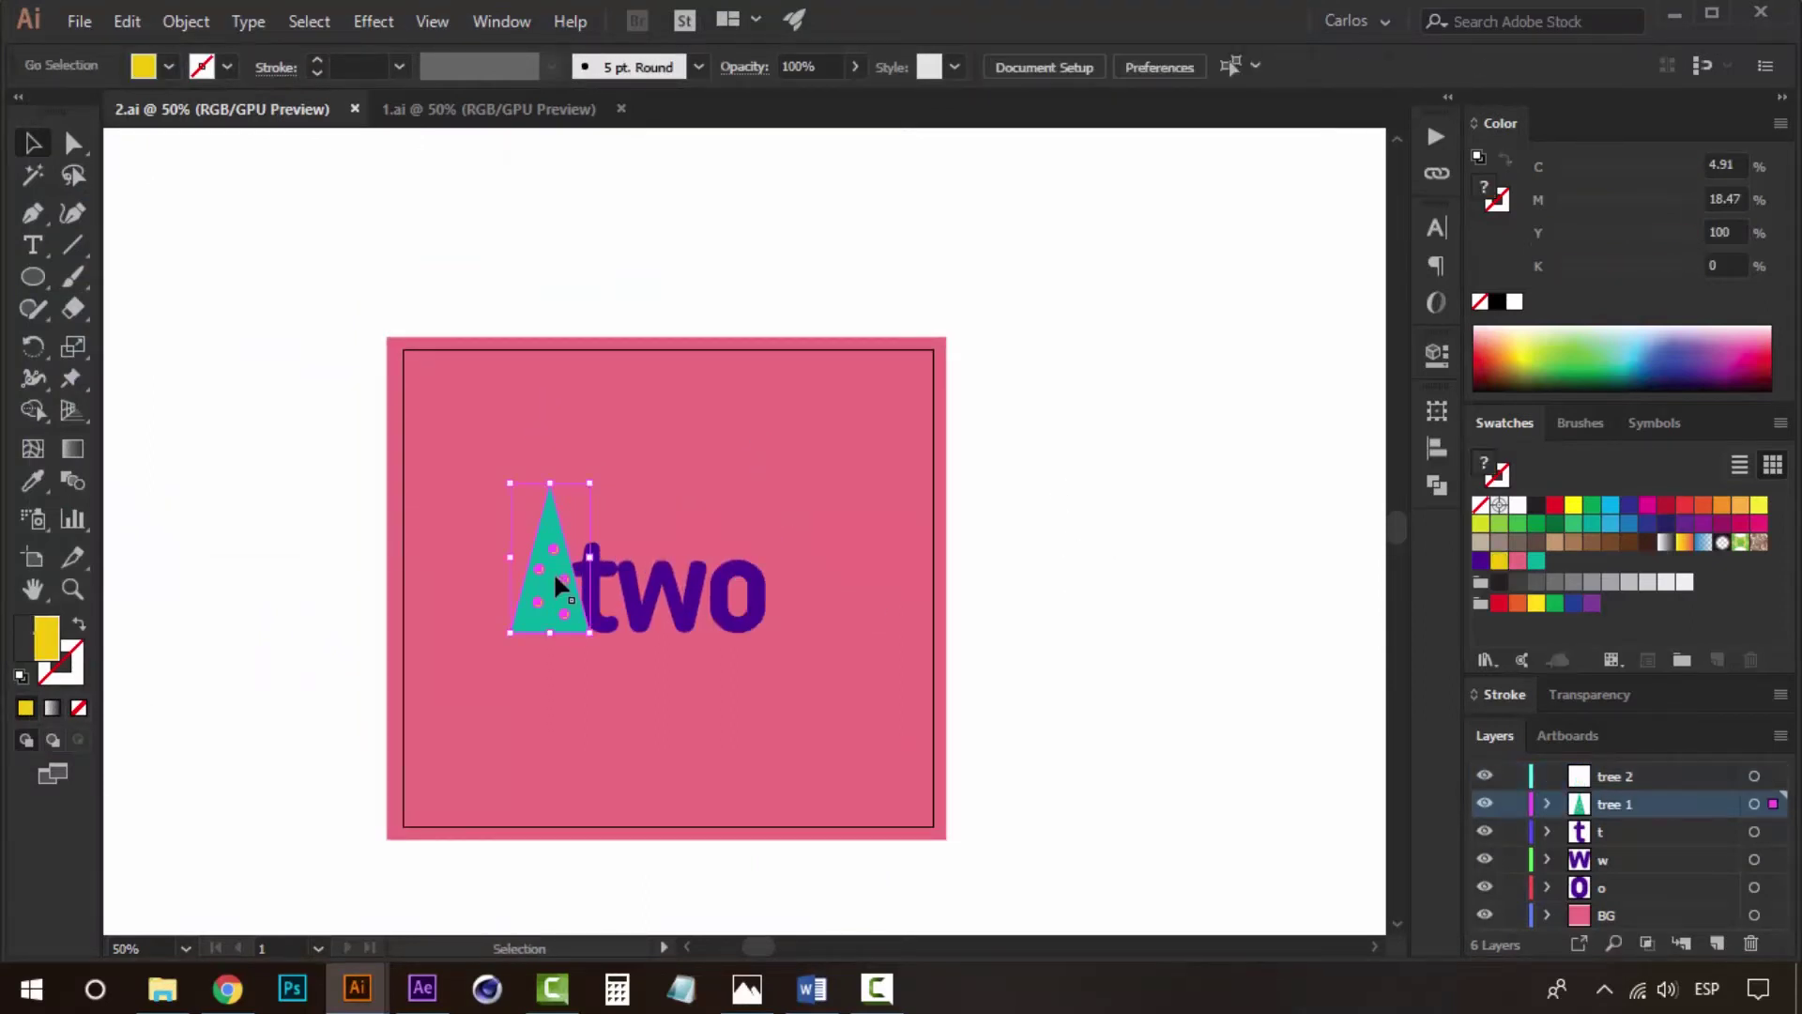
key("Delete")
left_click(630, 589)
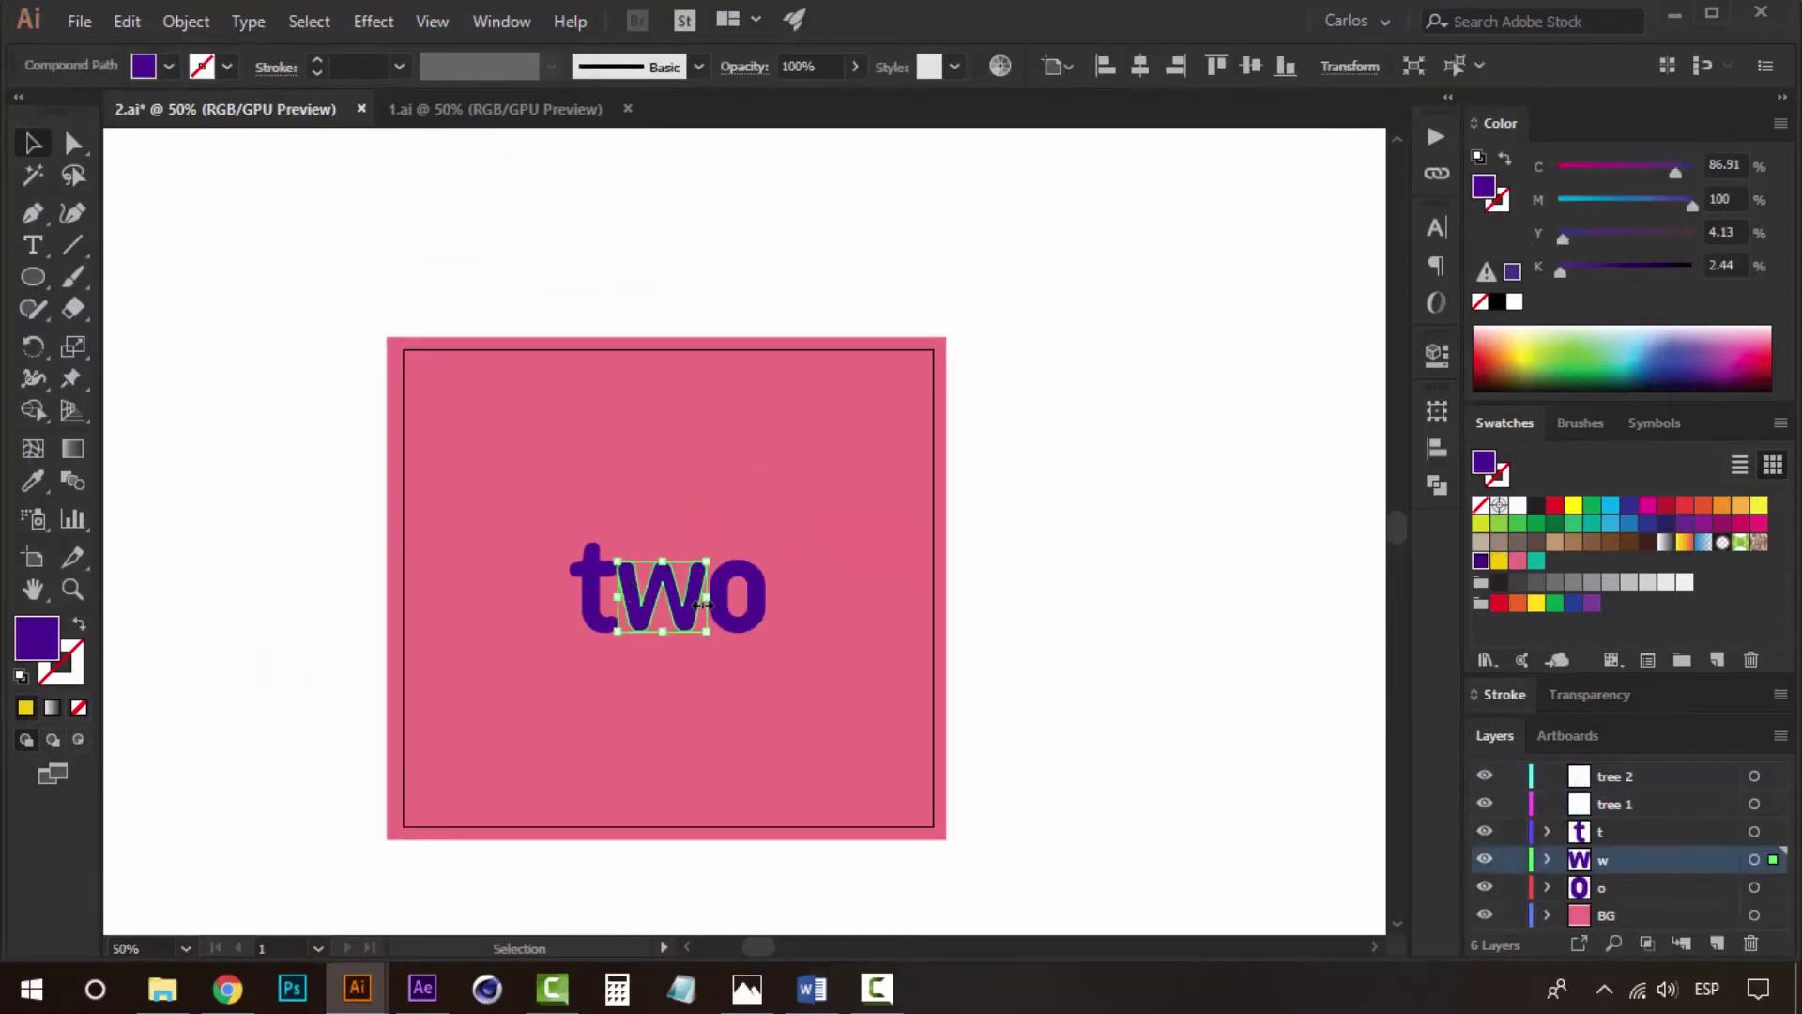
key("Delete")
left_click(714, 594)
key("Delete")
left_click(598, 584)
key("Delete")
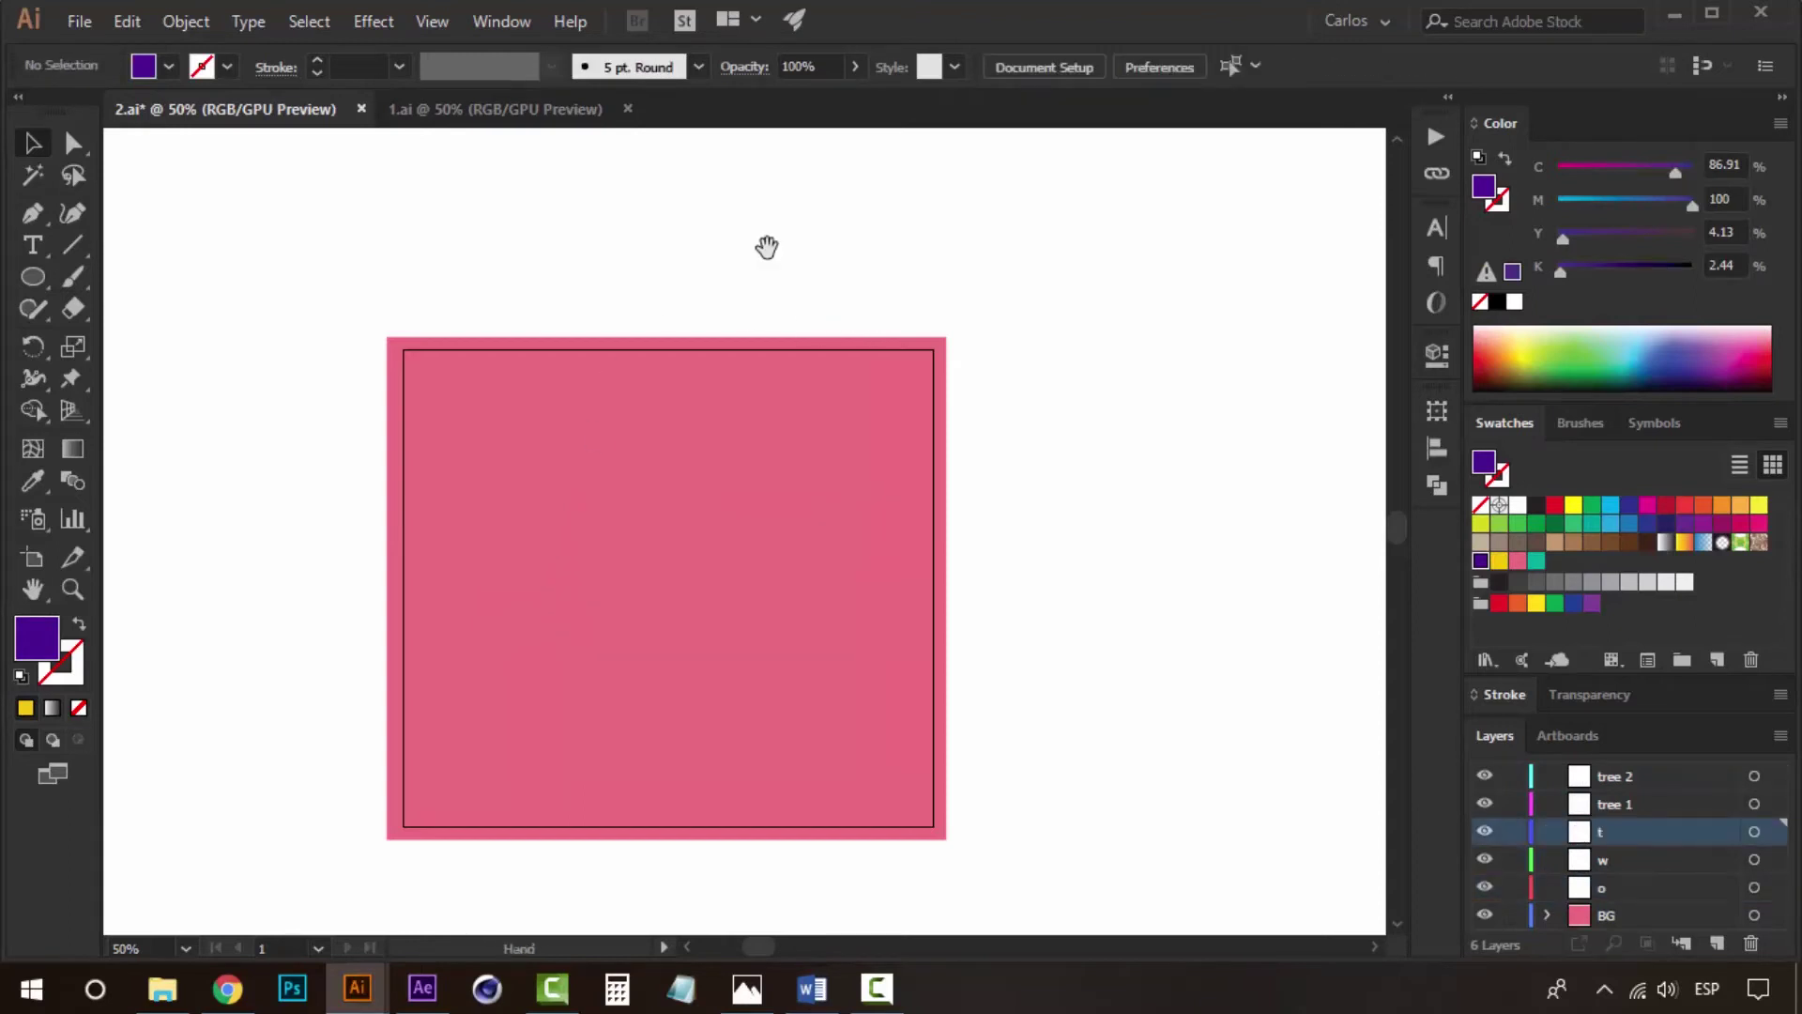
Delete the five emptied layers, from tree 2 down to o.
mouse_move(768, 245)
left_mouse_down()
mouse_move(736, 407)
mouse_move(710, 266)
left_mouse_up()
left_click_drag(894, 713, 863, 607)
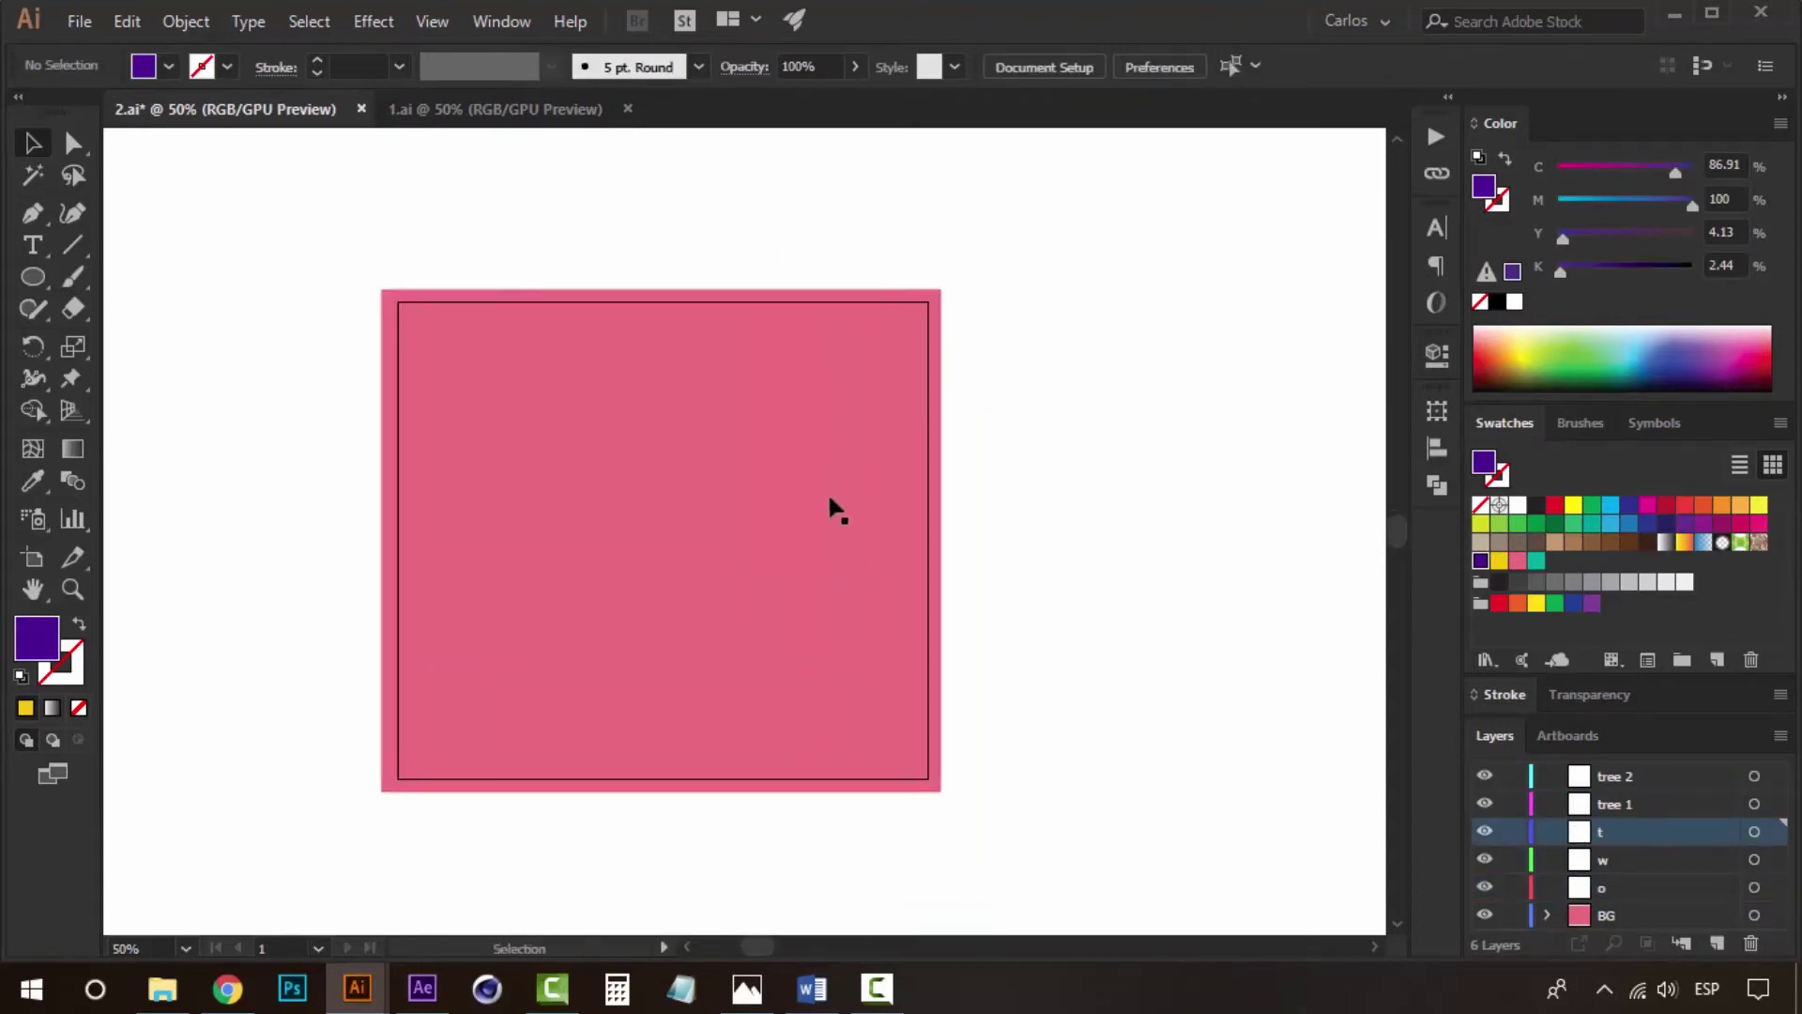
left_click(828, 492)
left_click(1611, 777)
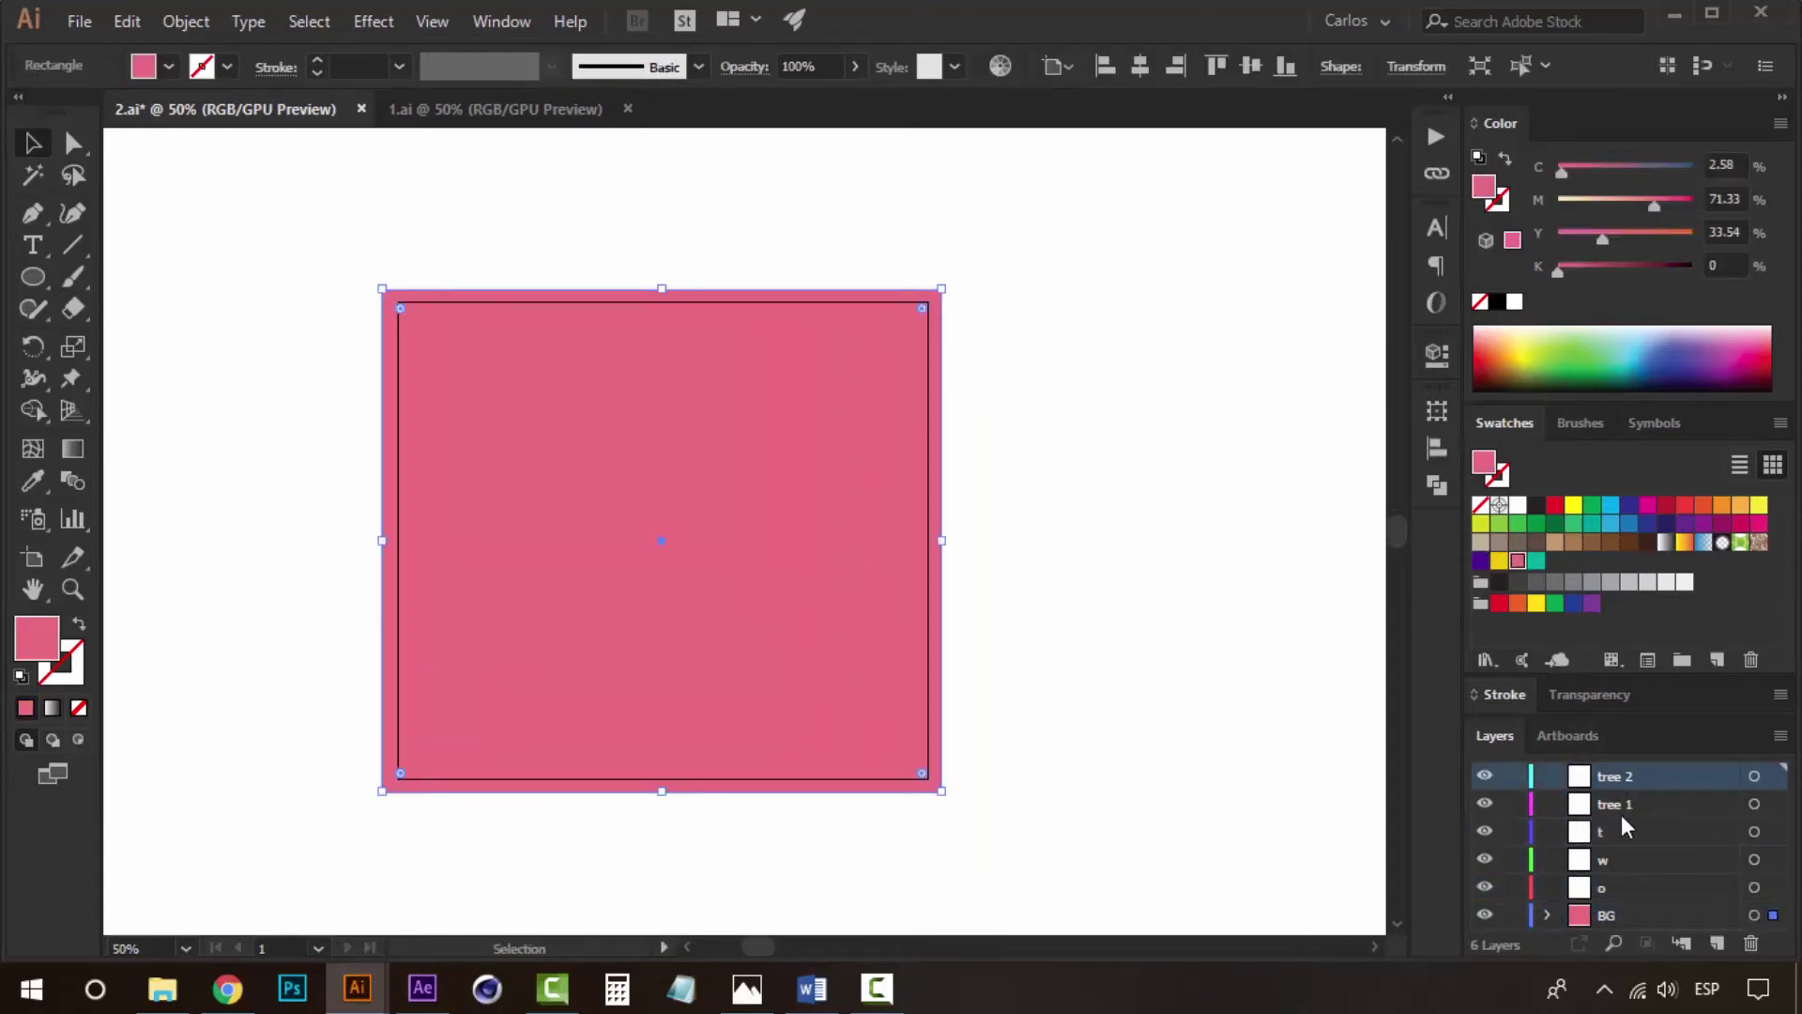
left_click(1608, 904, "shift")
left_click(1748, 944)
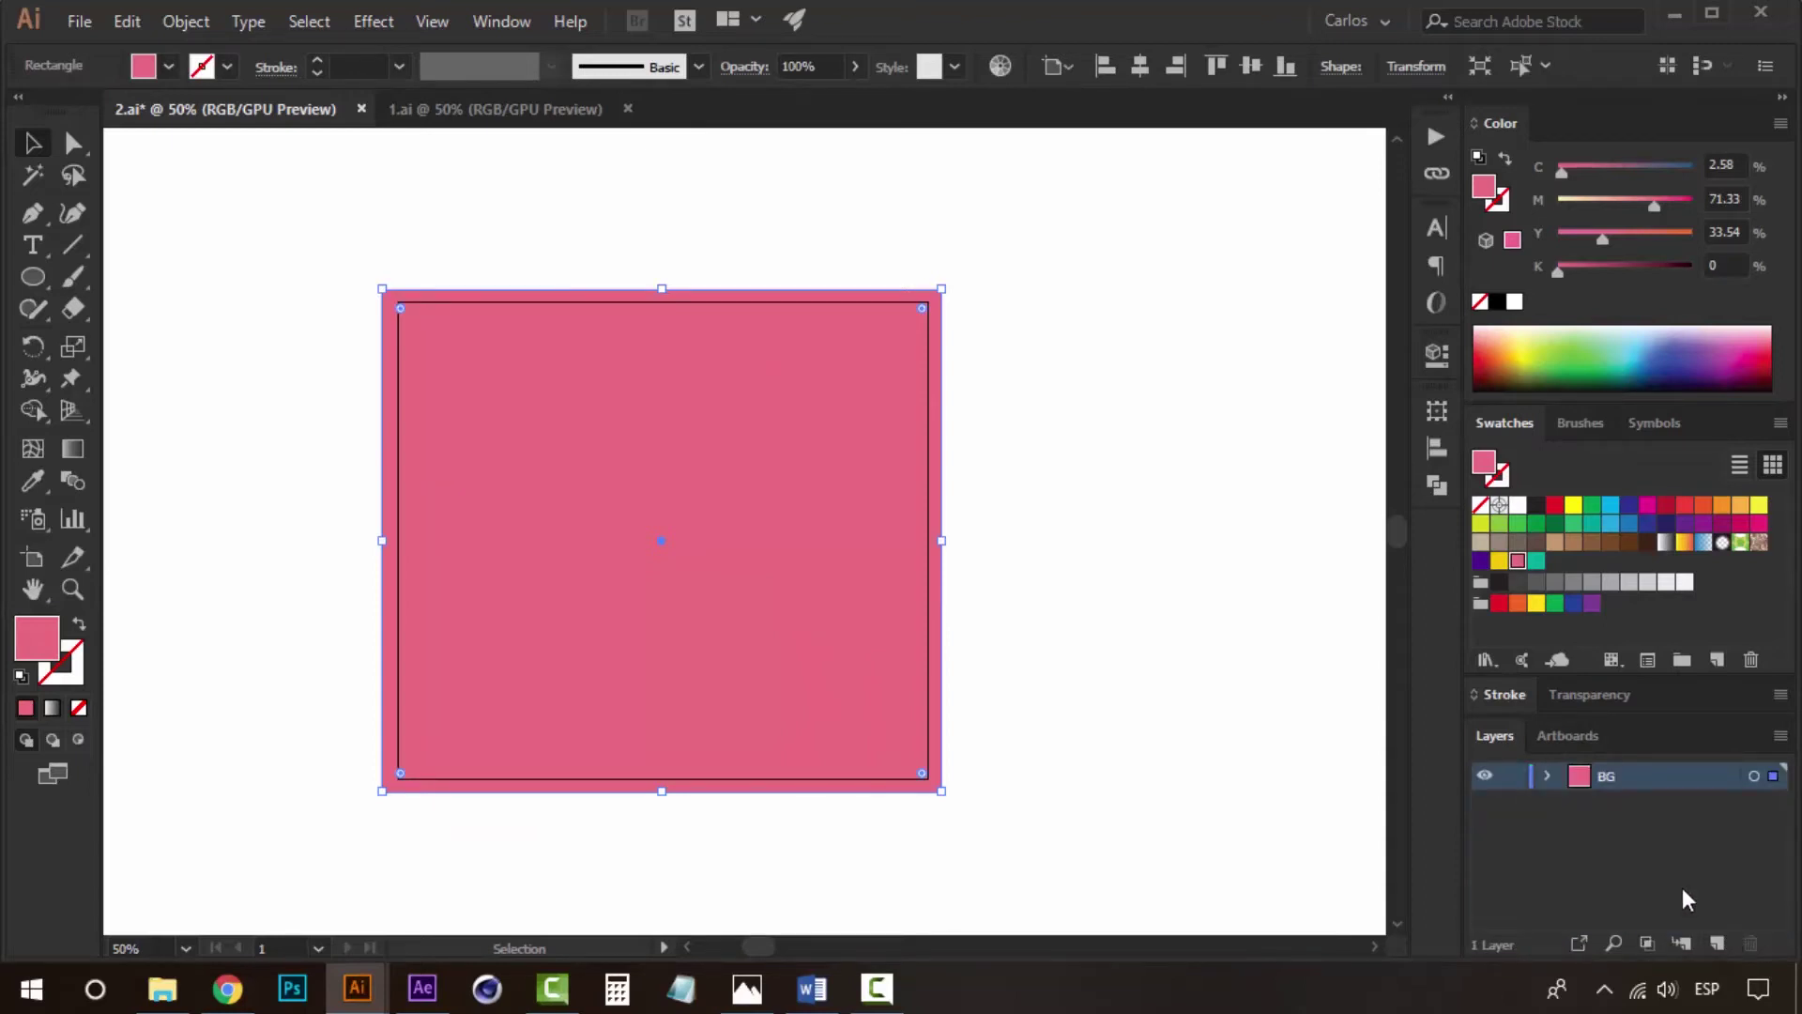
Fill the background square purple and zoom in on the card.
left_click(1481, 560)
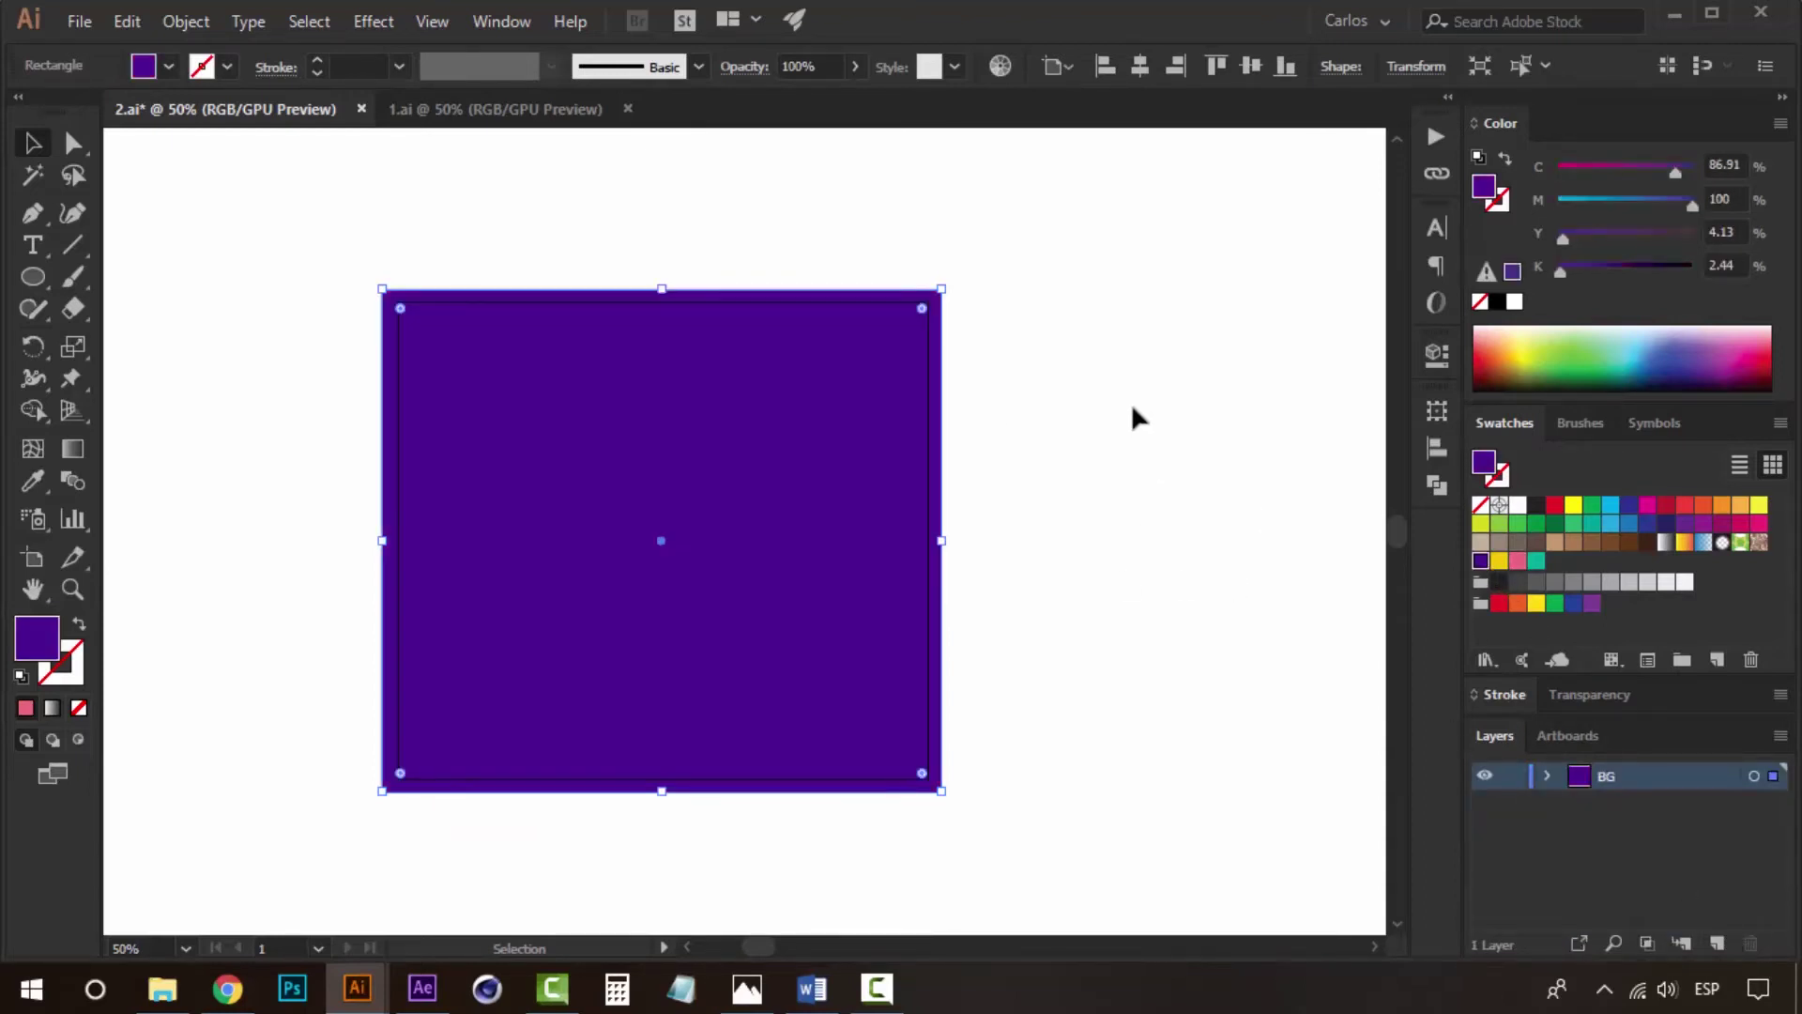
left_click(1131, 415)
key("z")
left_click(745, 444)
scroll(610, 493, "down", 2)
Type the word 'happy' as a new text line above the card.
key("t")
scroll(707, 648, "up", 2)
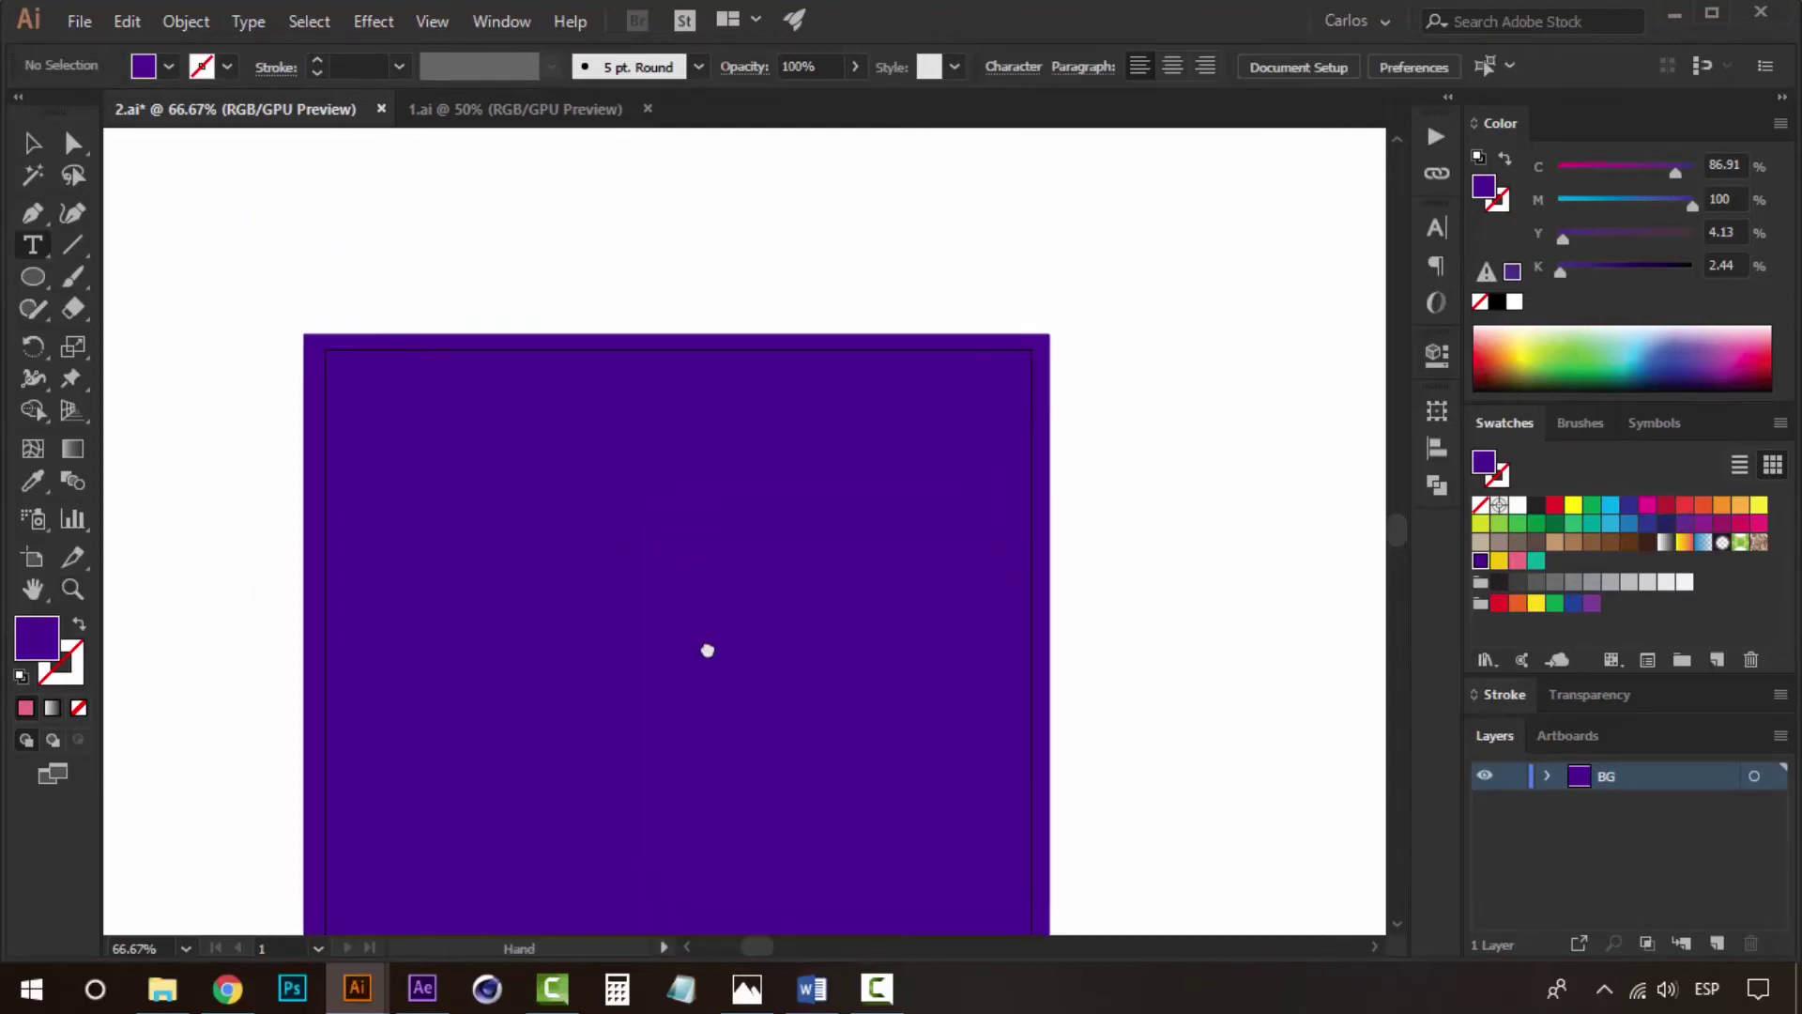
scroll(708, 648, "up", 1)
left_click(618, 256)
type("ha")
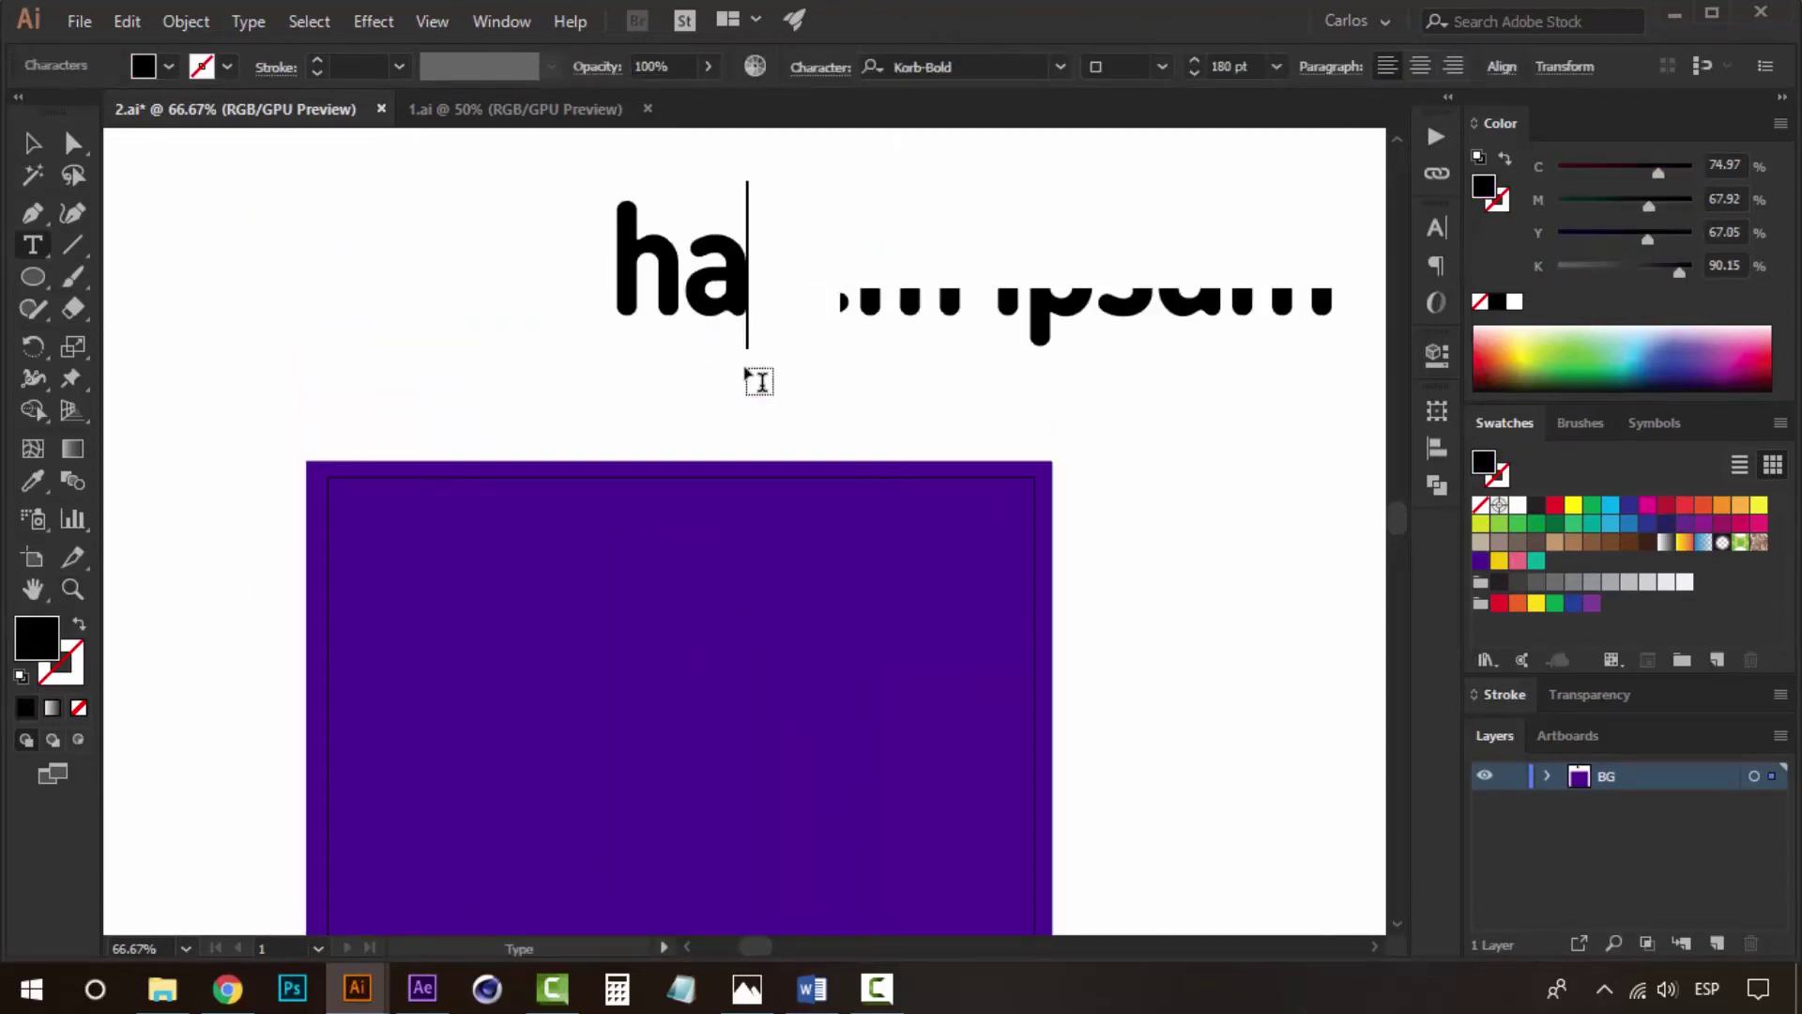
type("ppy")
left_click(28, 141)
Place a copy of 'happy' on the card and retype it as 'new'.
left_click(441, 404)
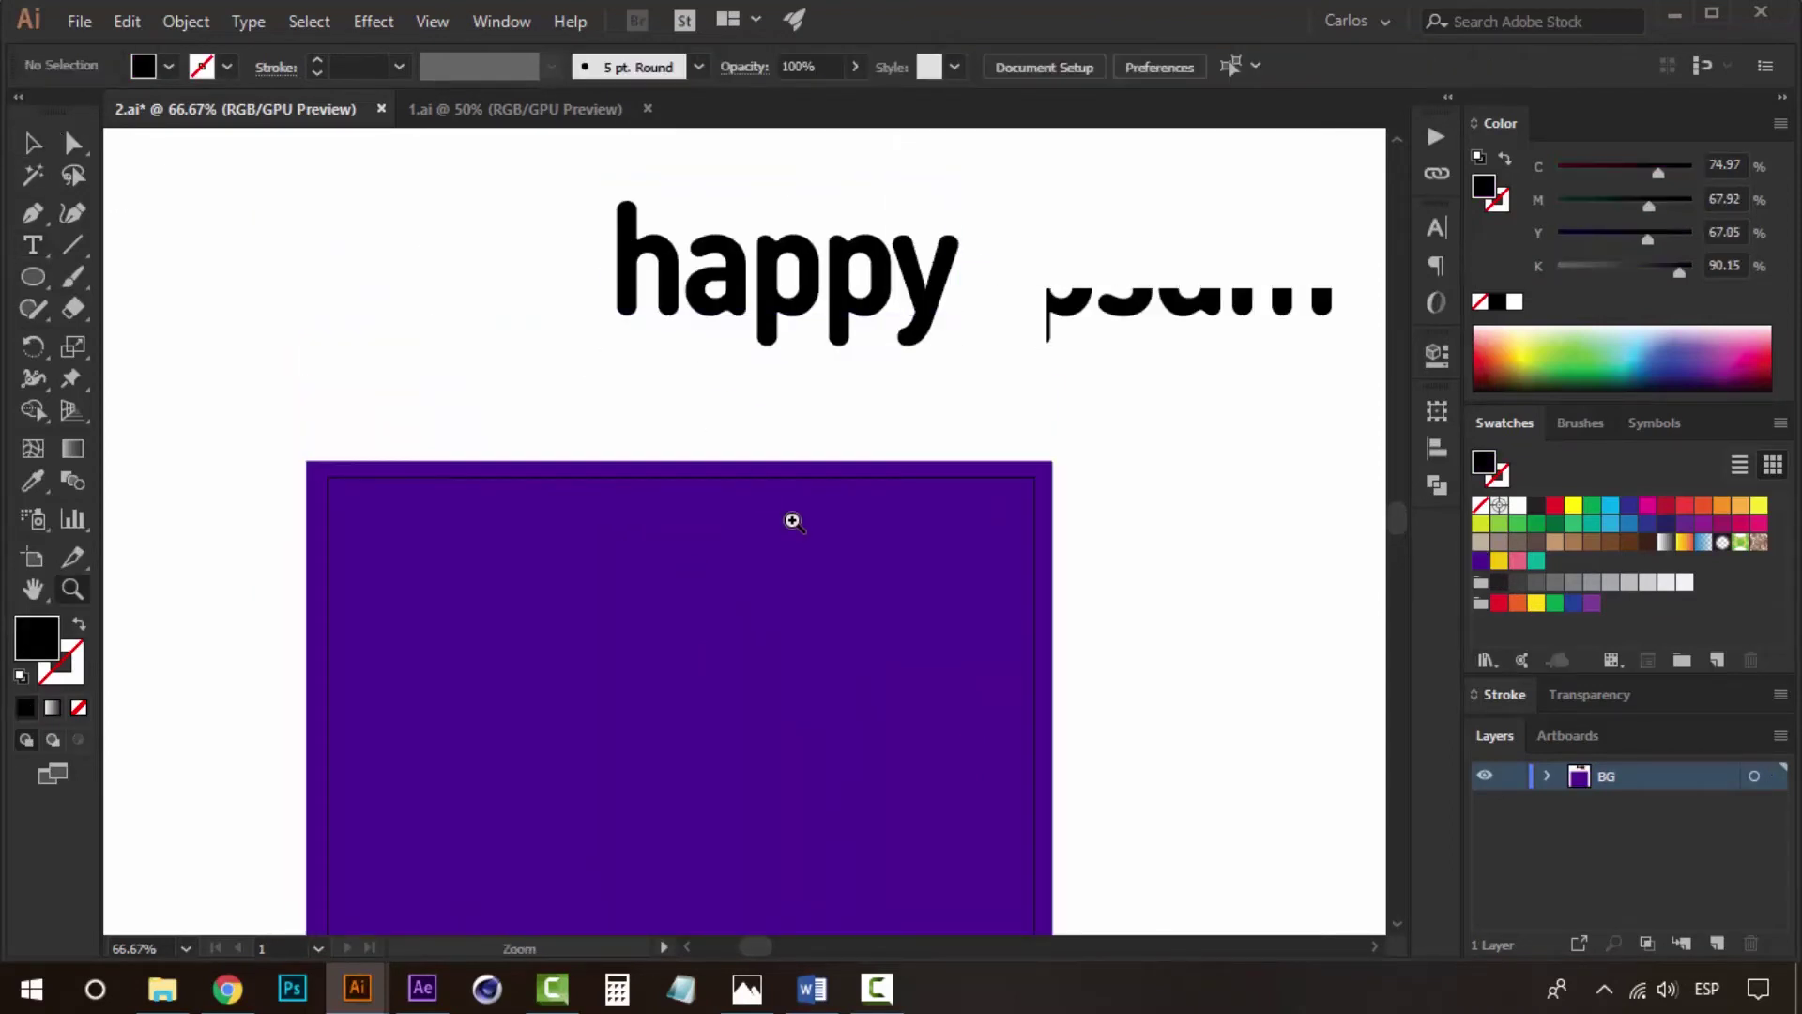
key("ctrl+minus")
mouse_move(754, 242)
left_mouse_down()
mouse_move(730, 499)
mouse_move(608, 622)
left_mouse_up()
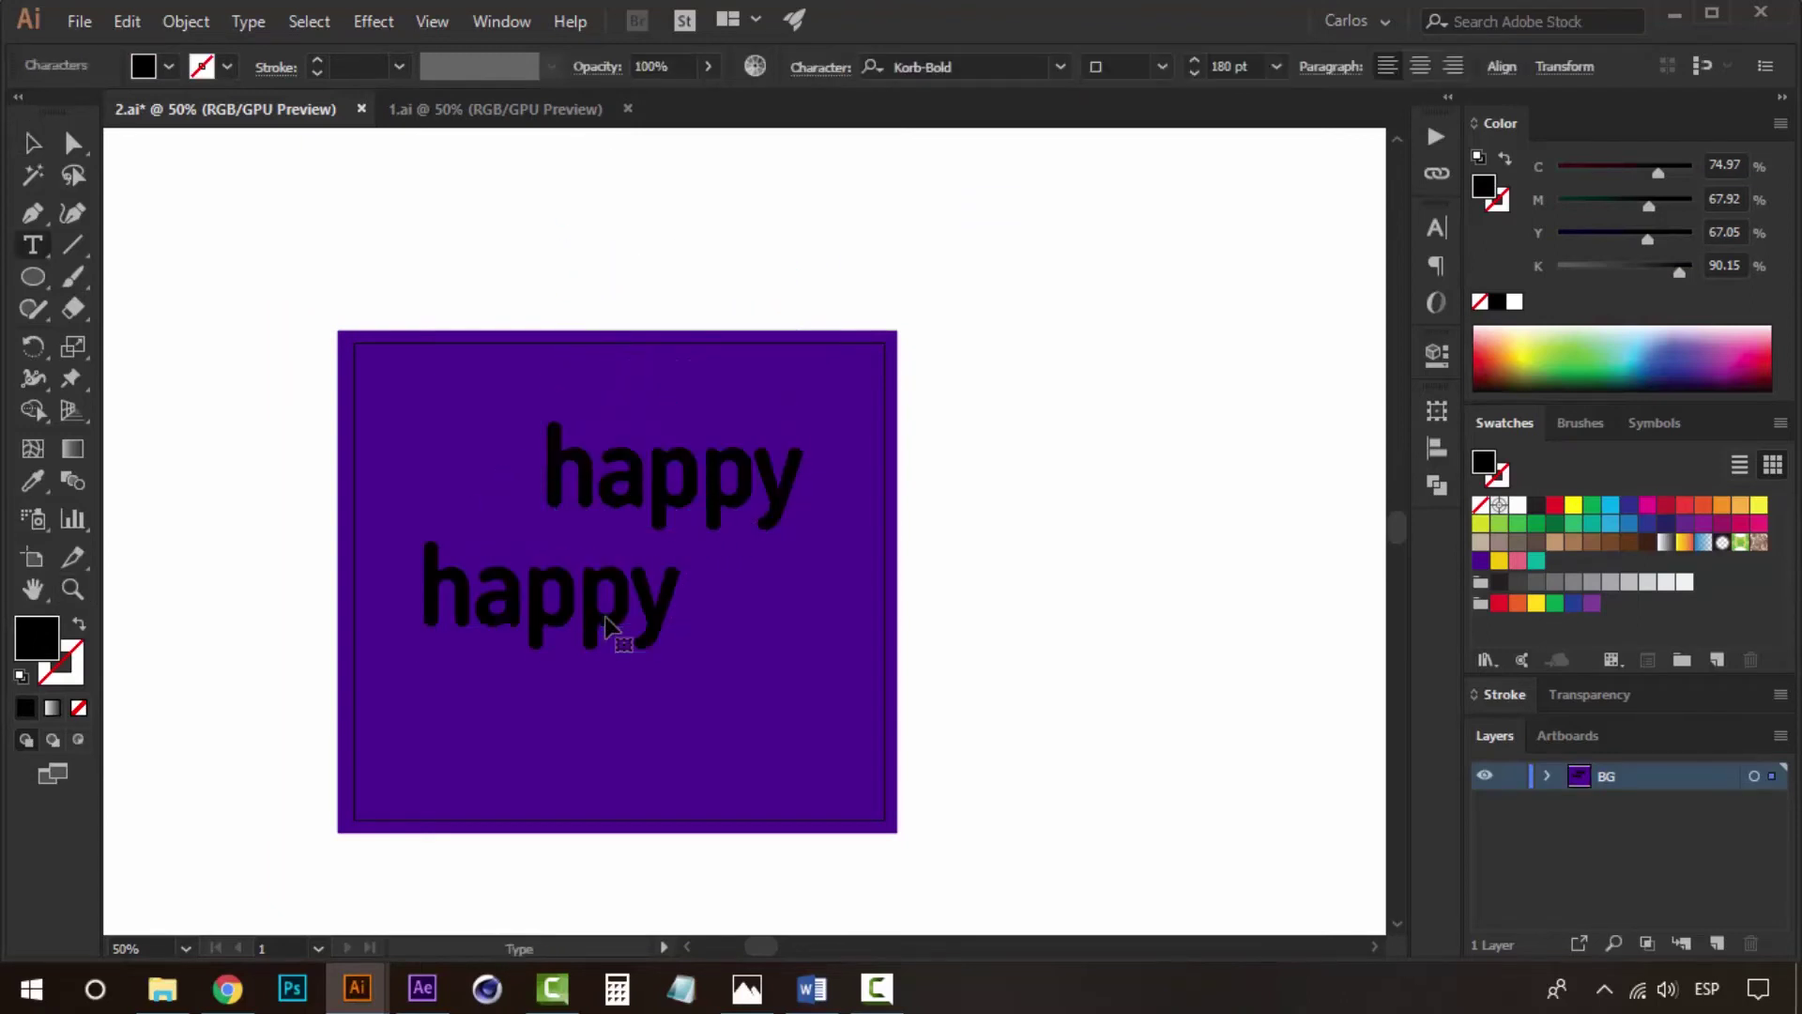
double_click(605, 612)
type("new")
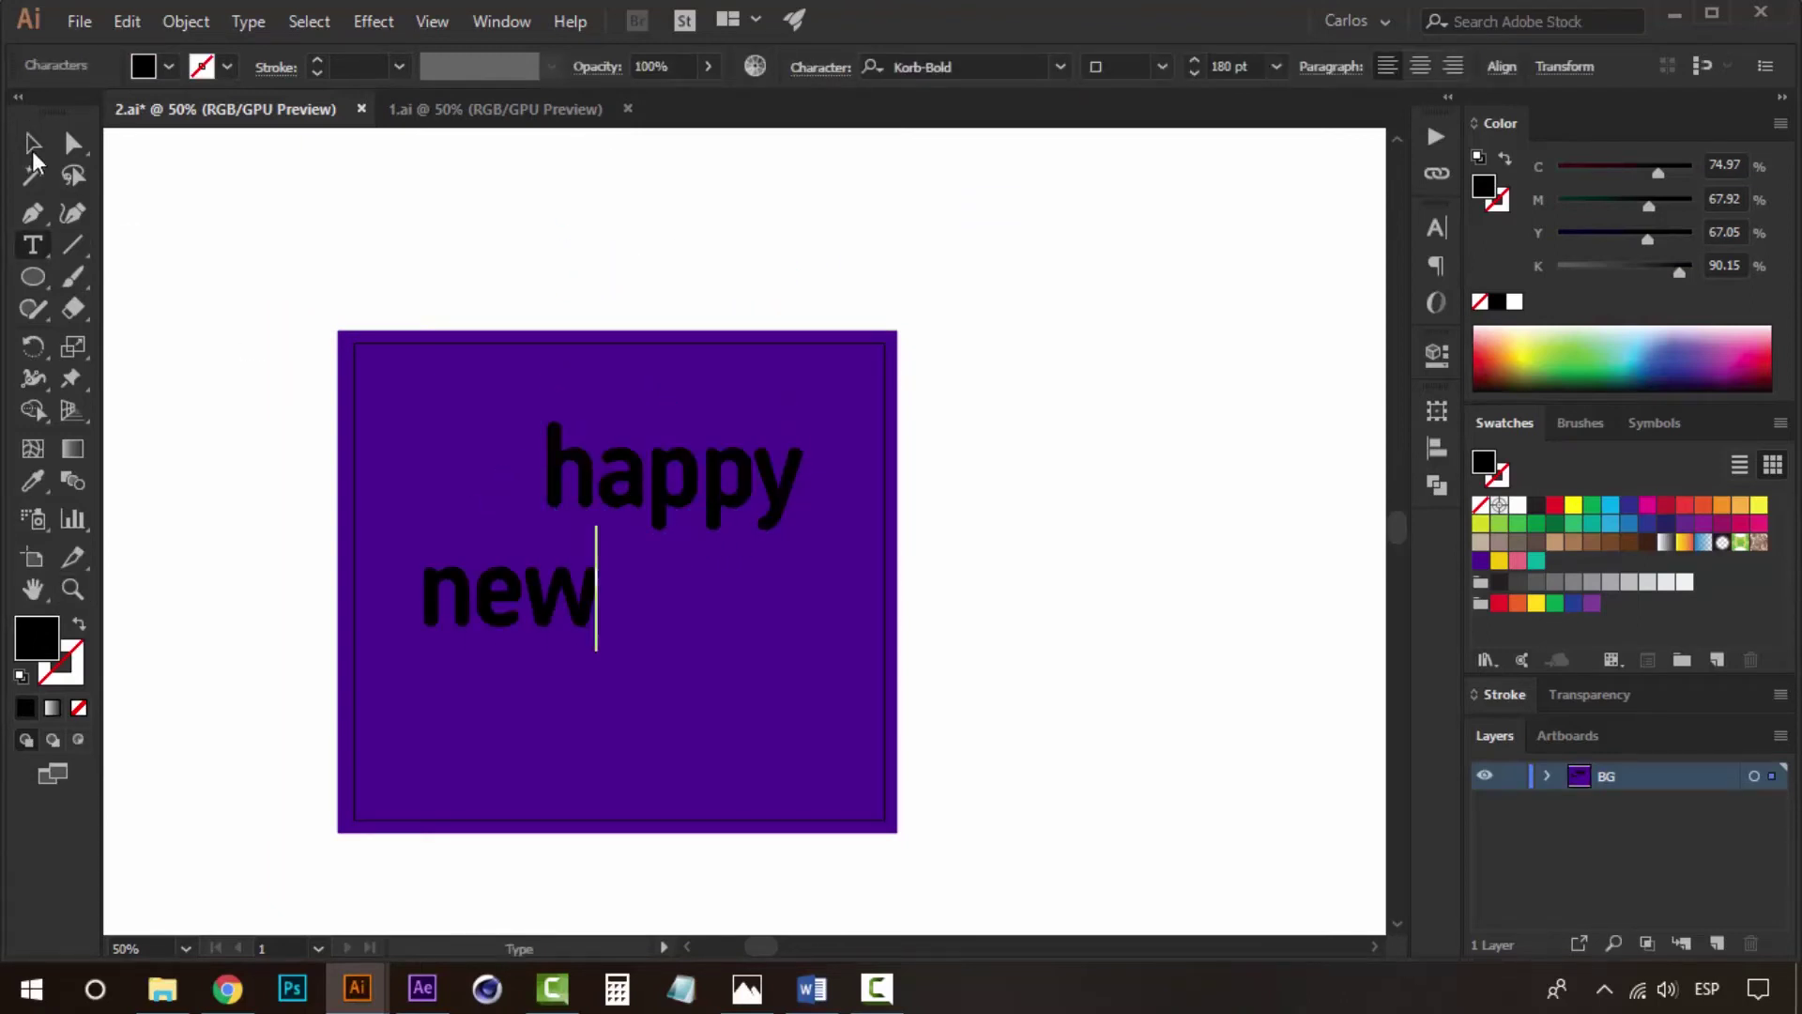
left_click(31, 143)
Place a copy of 'new' lower right and retype it as 'year'.
left_click(370, 419)
left_click_drag(507, 597, 702, 690)
double_click(701, 691)
type("yea")
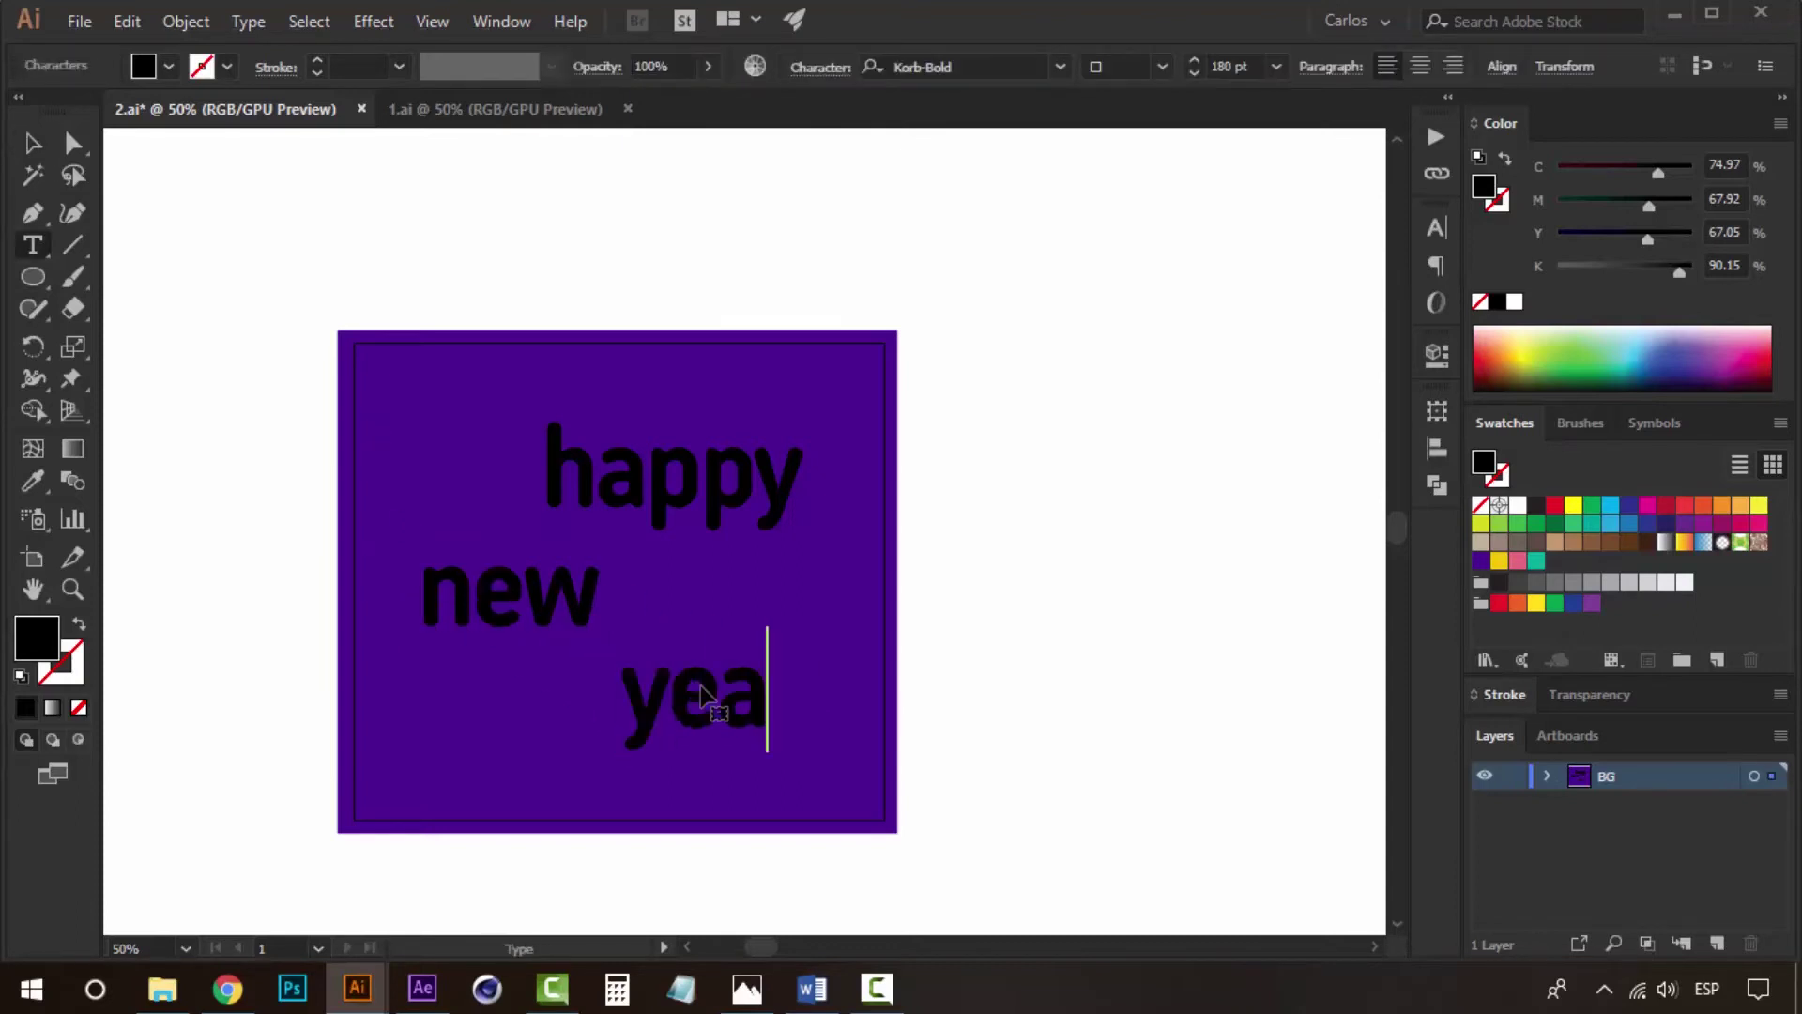
type("r")
left_click(32, 143)
left_click(657, 329)
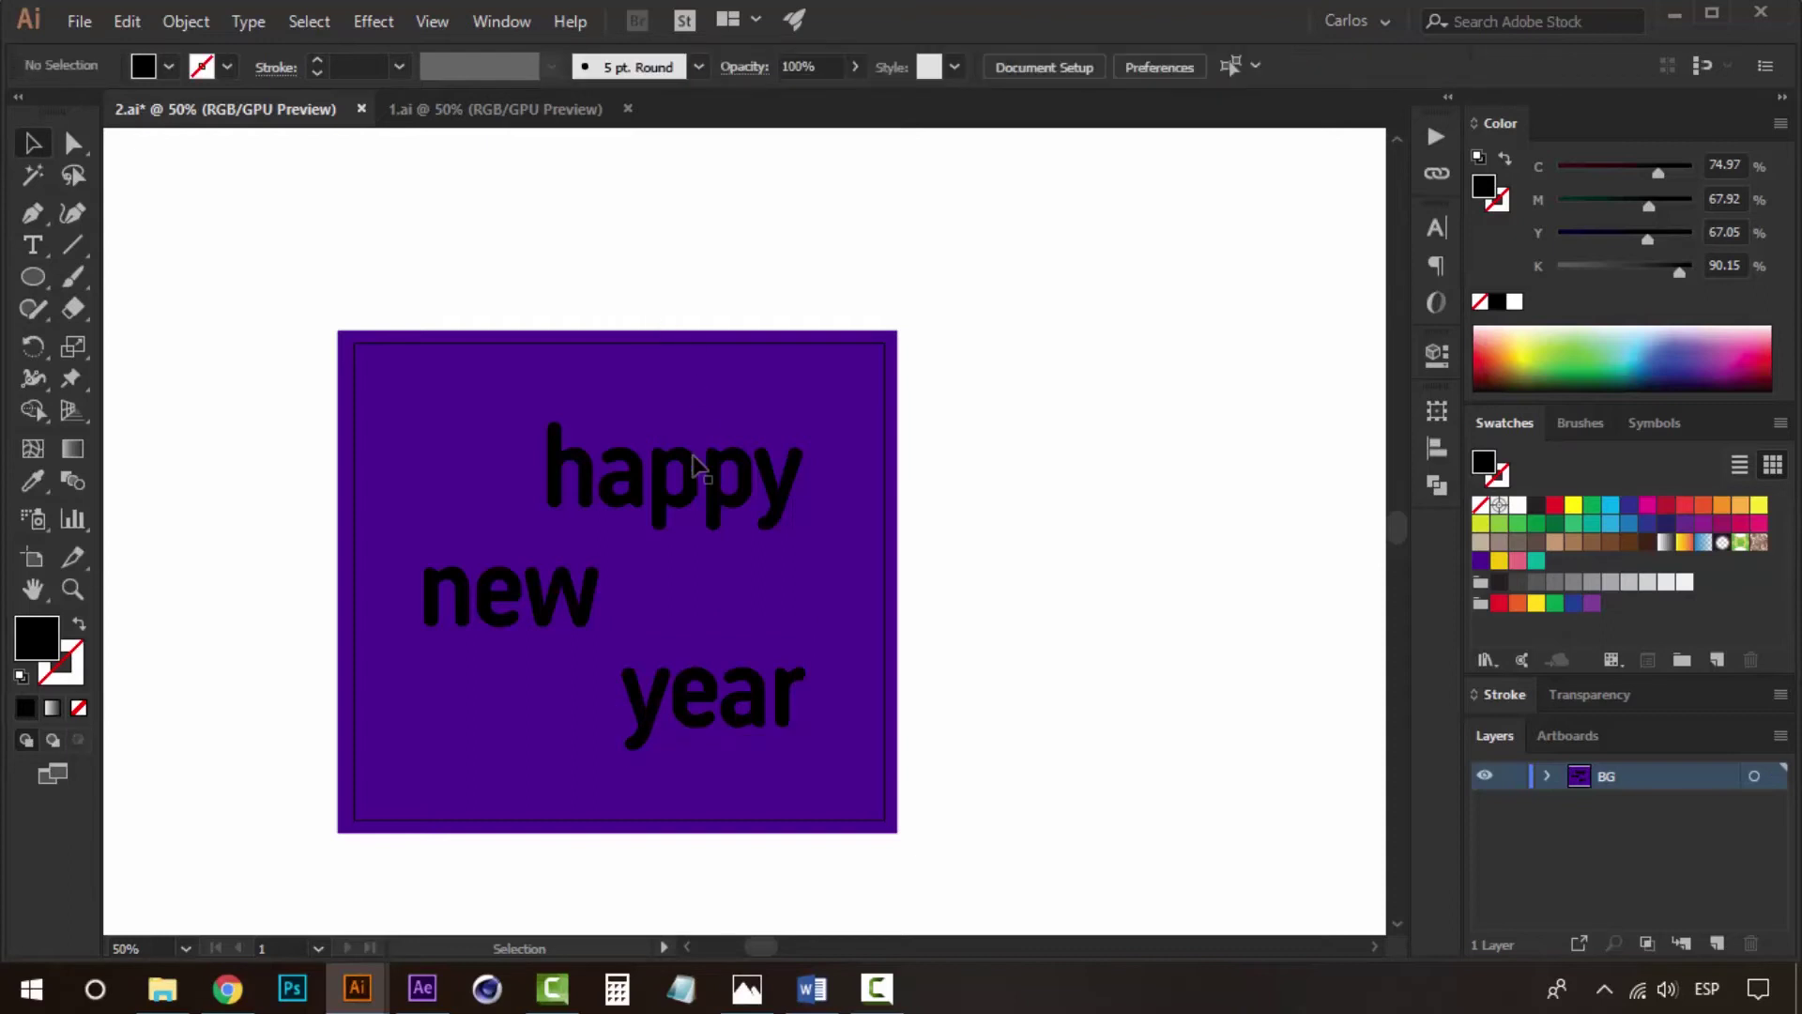
Nudge the word 'year' up two steps to stagger the three lines.
left_click(685, 471)
left_click(695, 266)
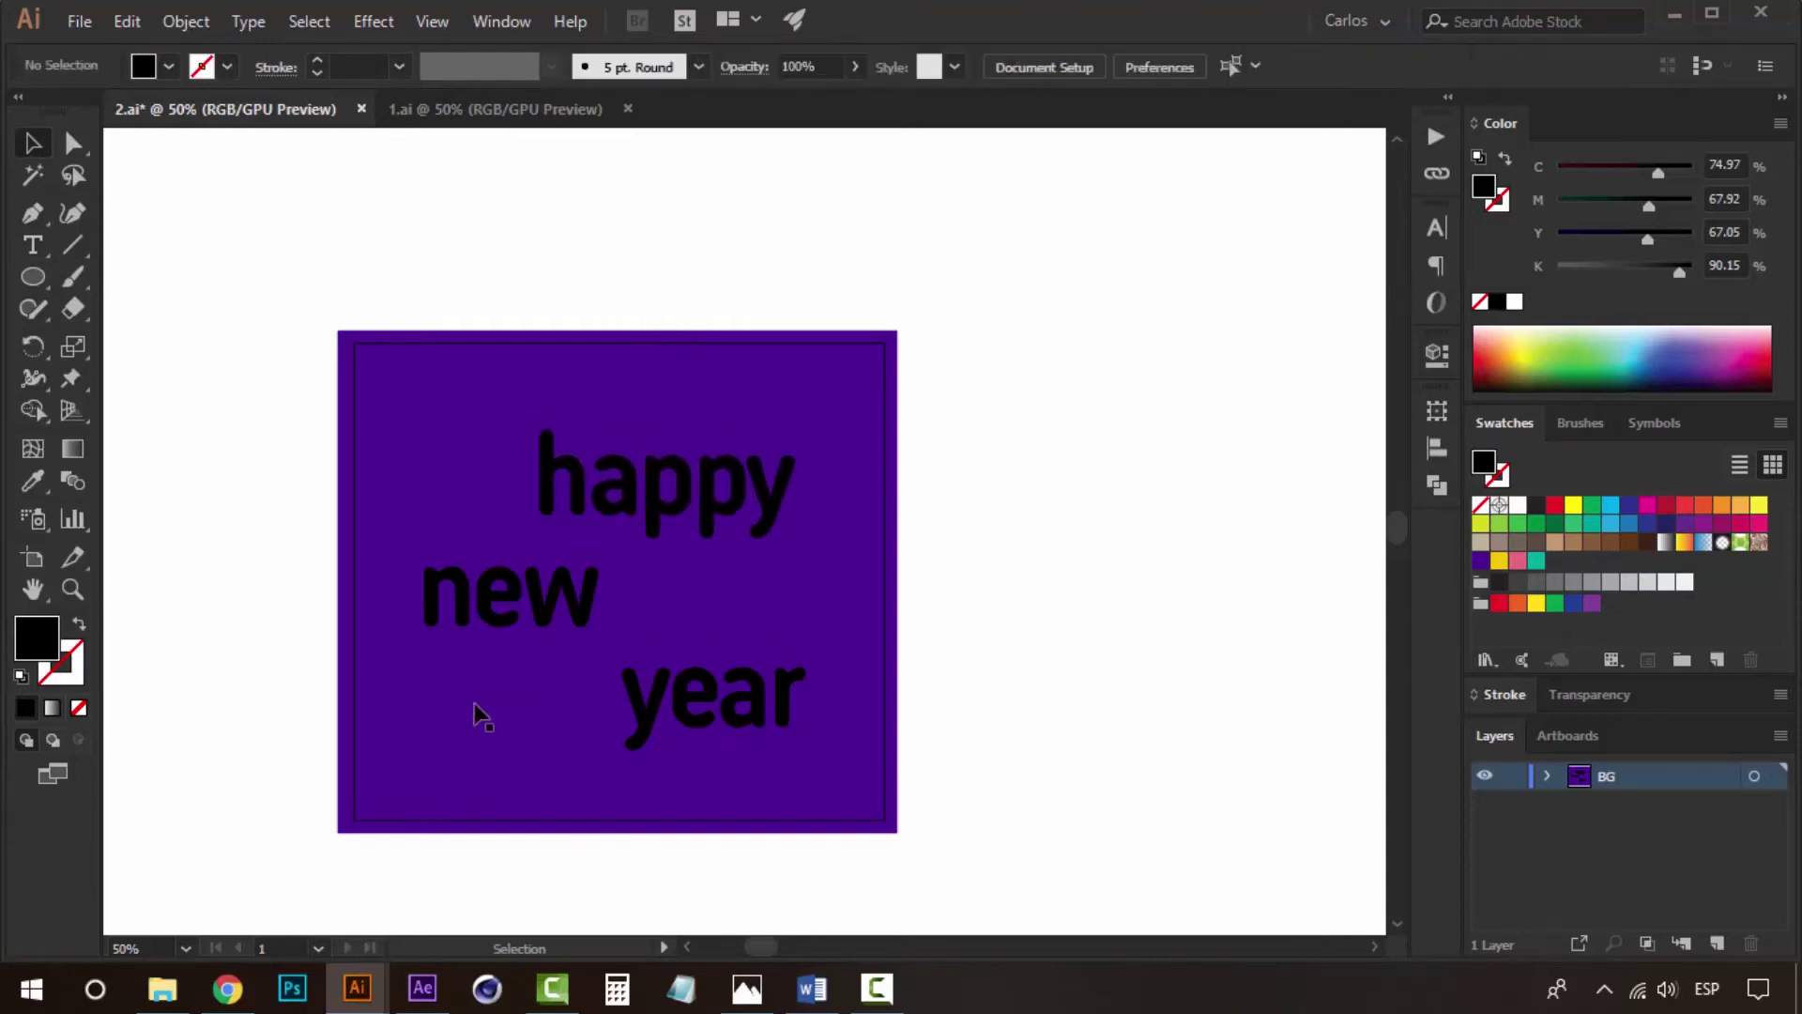
left_click(539, 622)
left_click(767, 737)
key("Up")
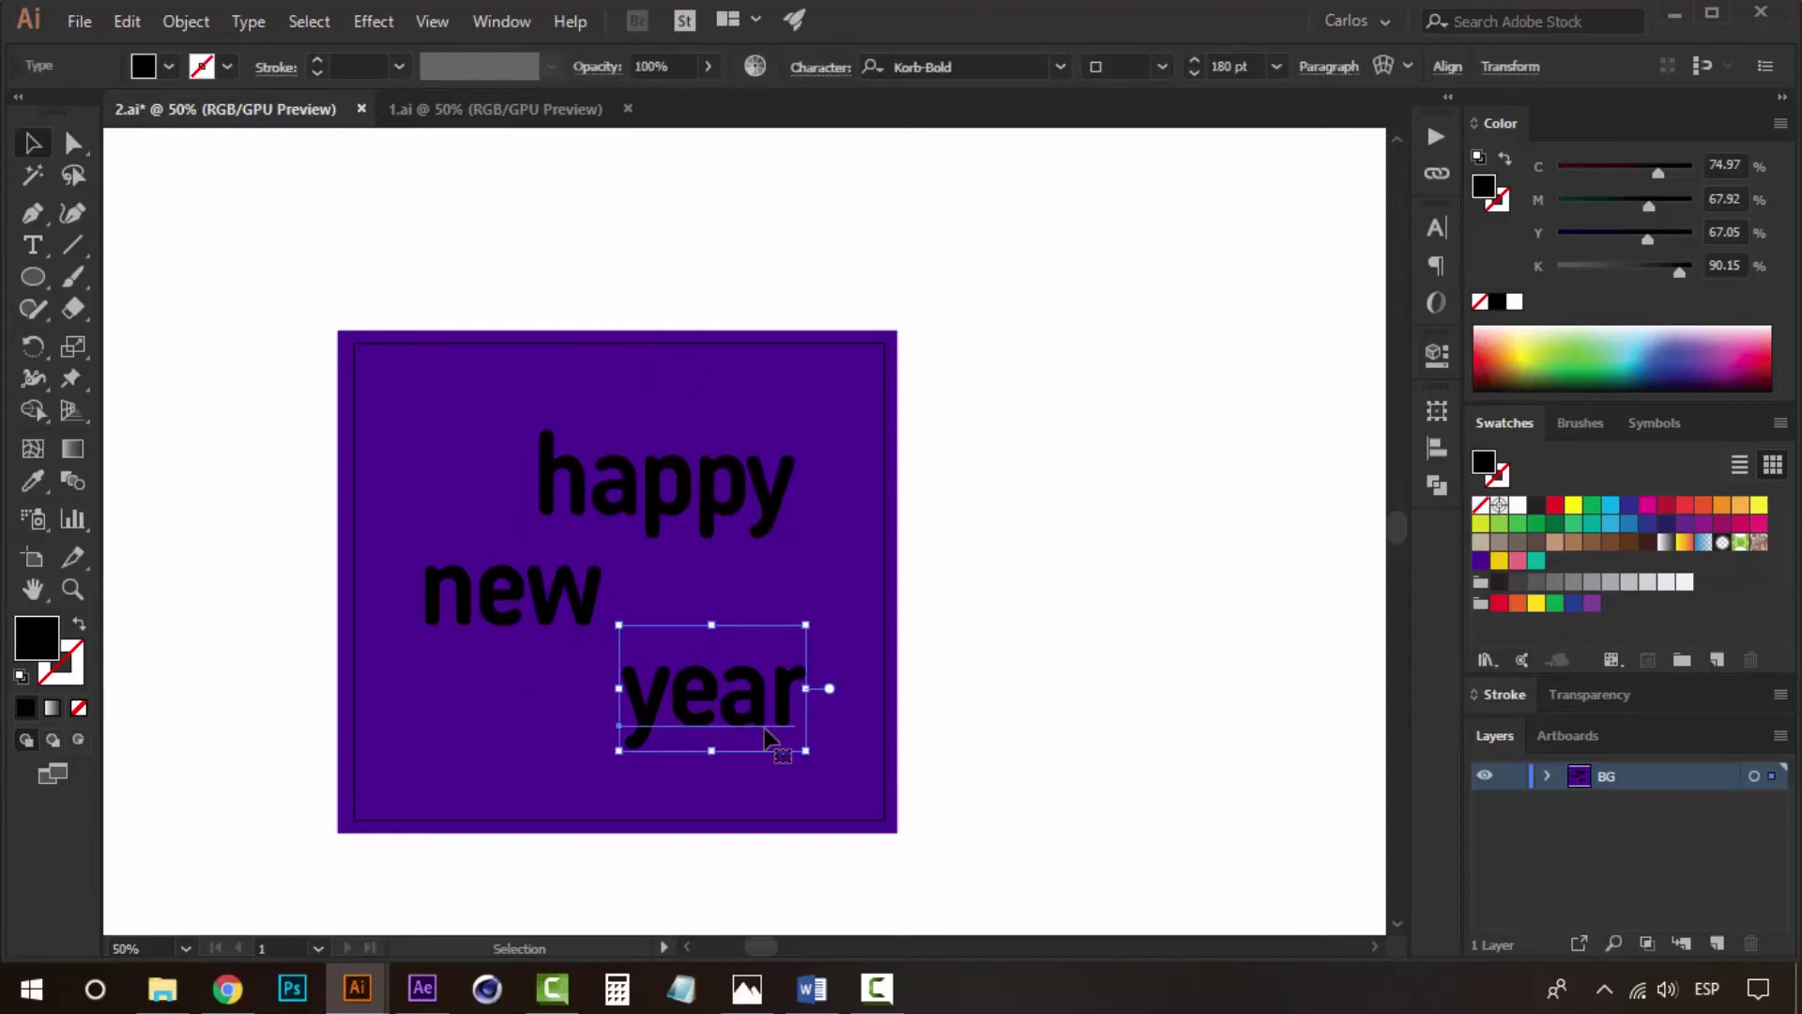
key("Up")
key("Up")
key("Up")
key("Up")
key("Up")
key("Up")
key("Up")
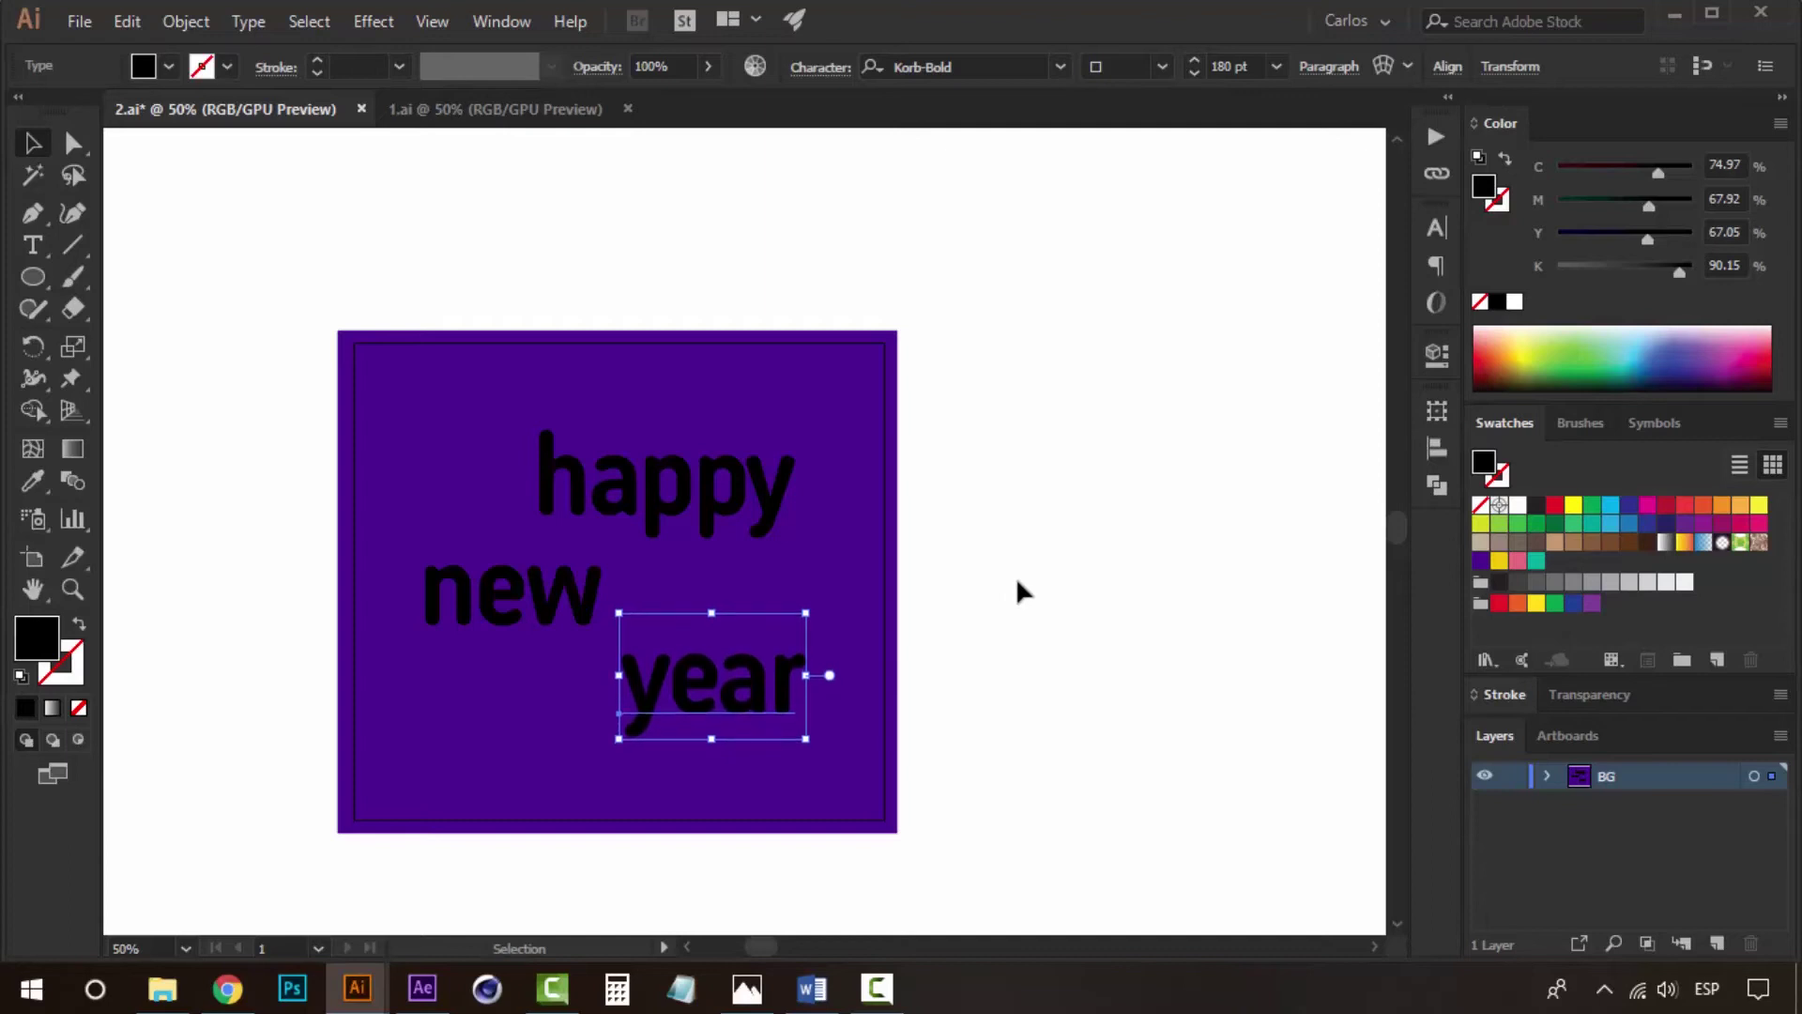
left_click(933, 221)
Fill 'happy' teal, 'new' yellow and 'year' pink from the swatches.
left_click(742, 475)
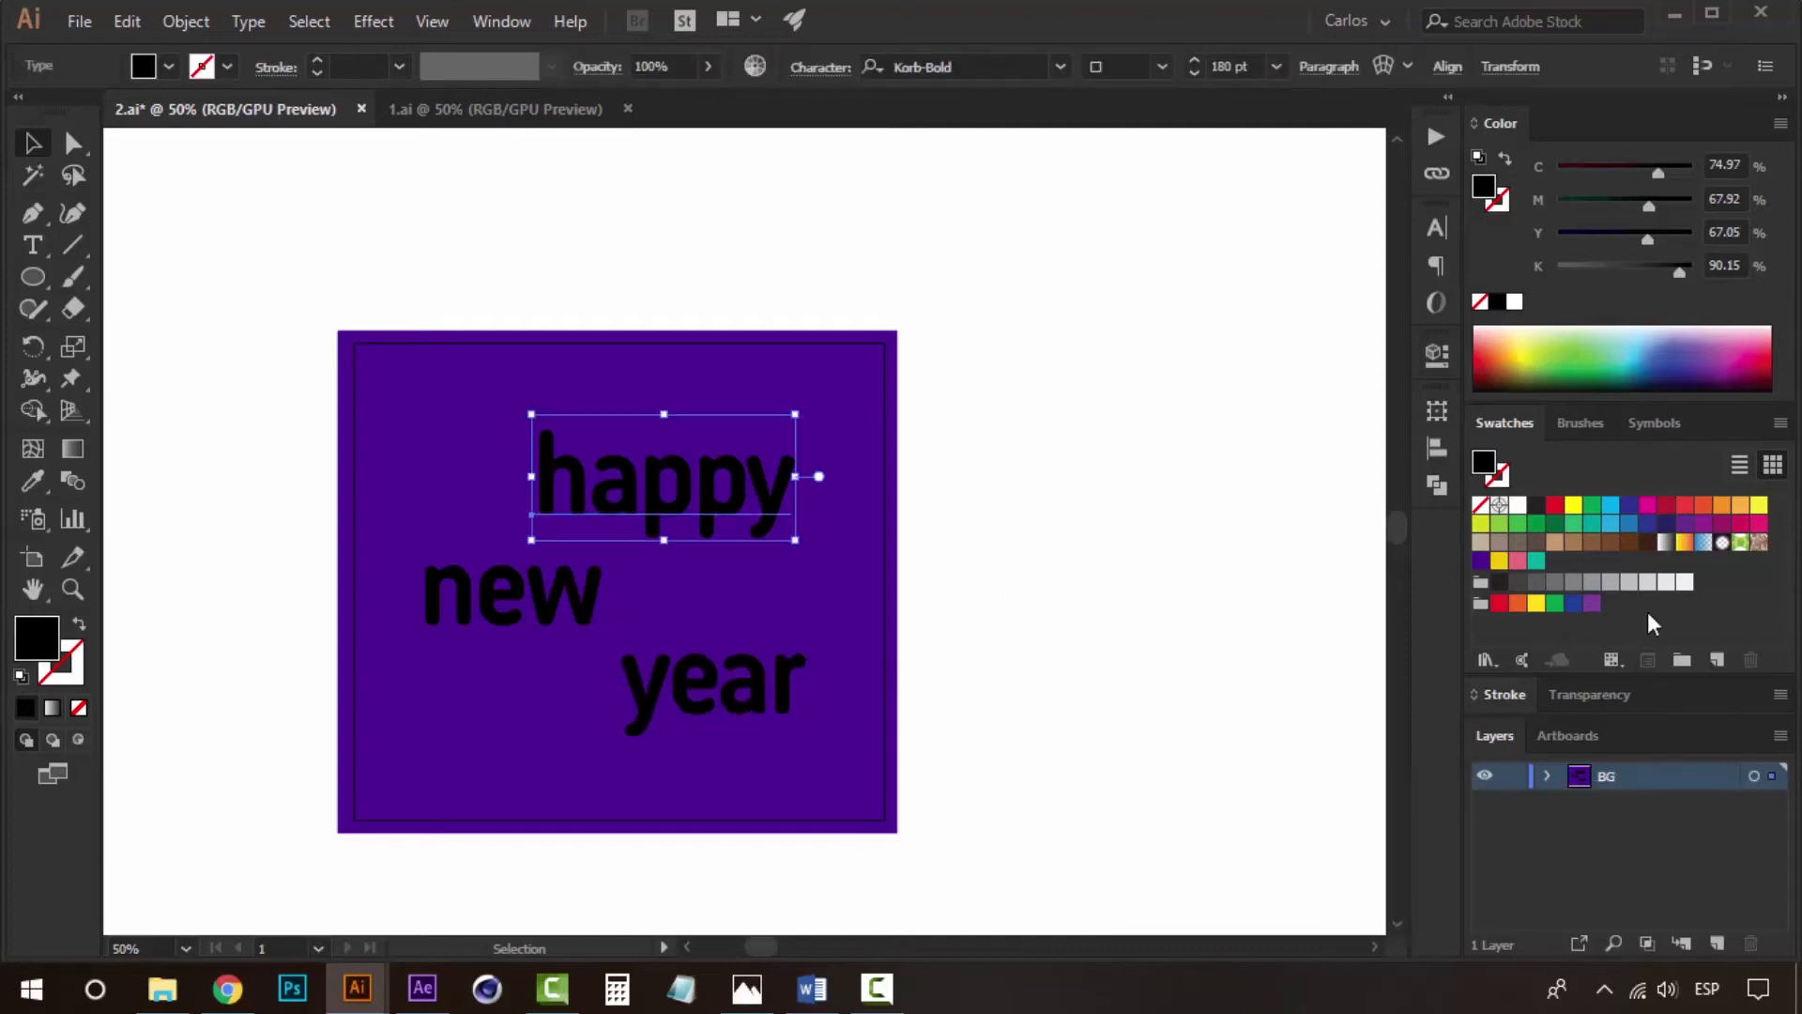
left_click(1537, 560)
left_click(544, 605)
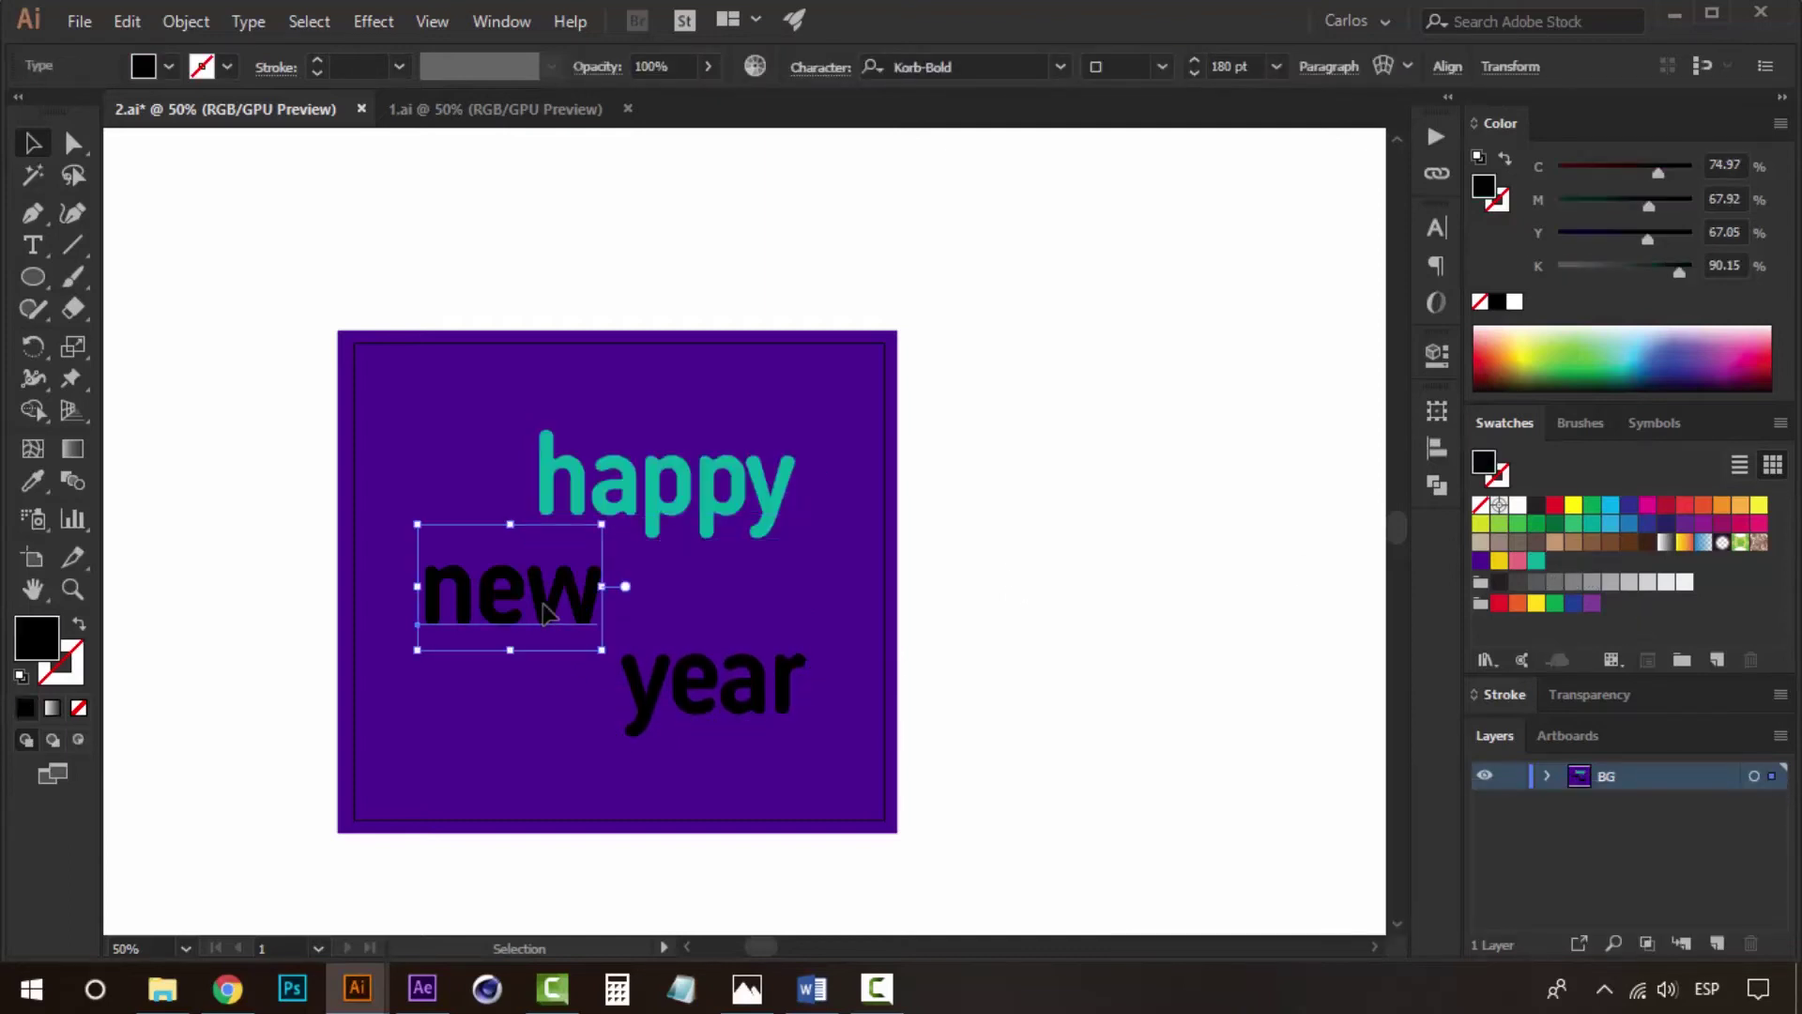
left_click(1499, 564)
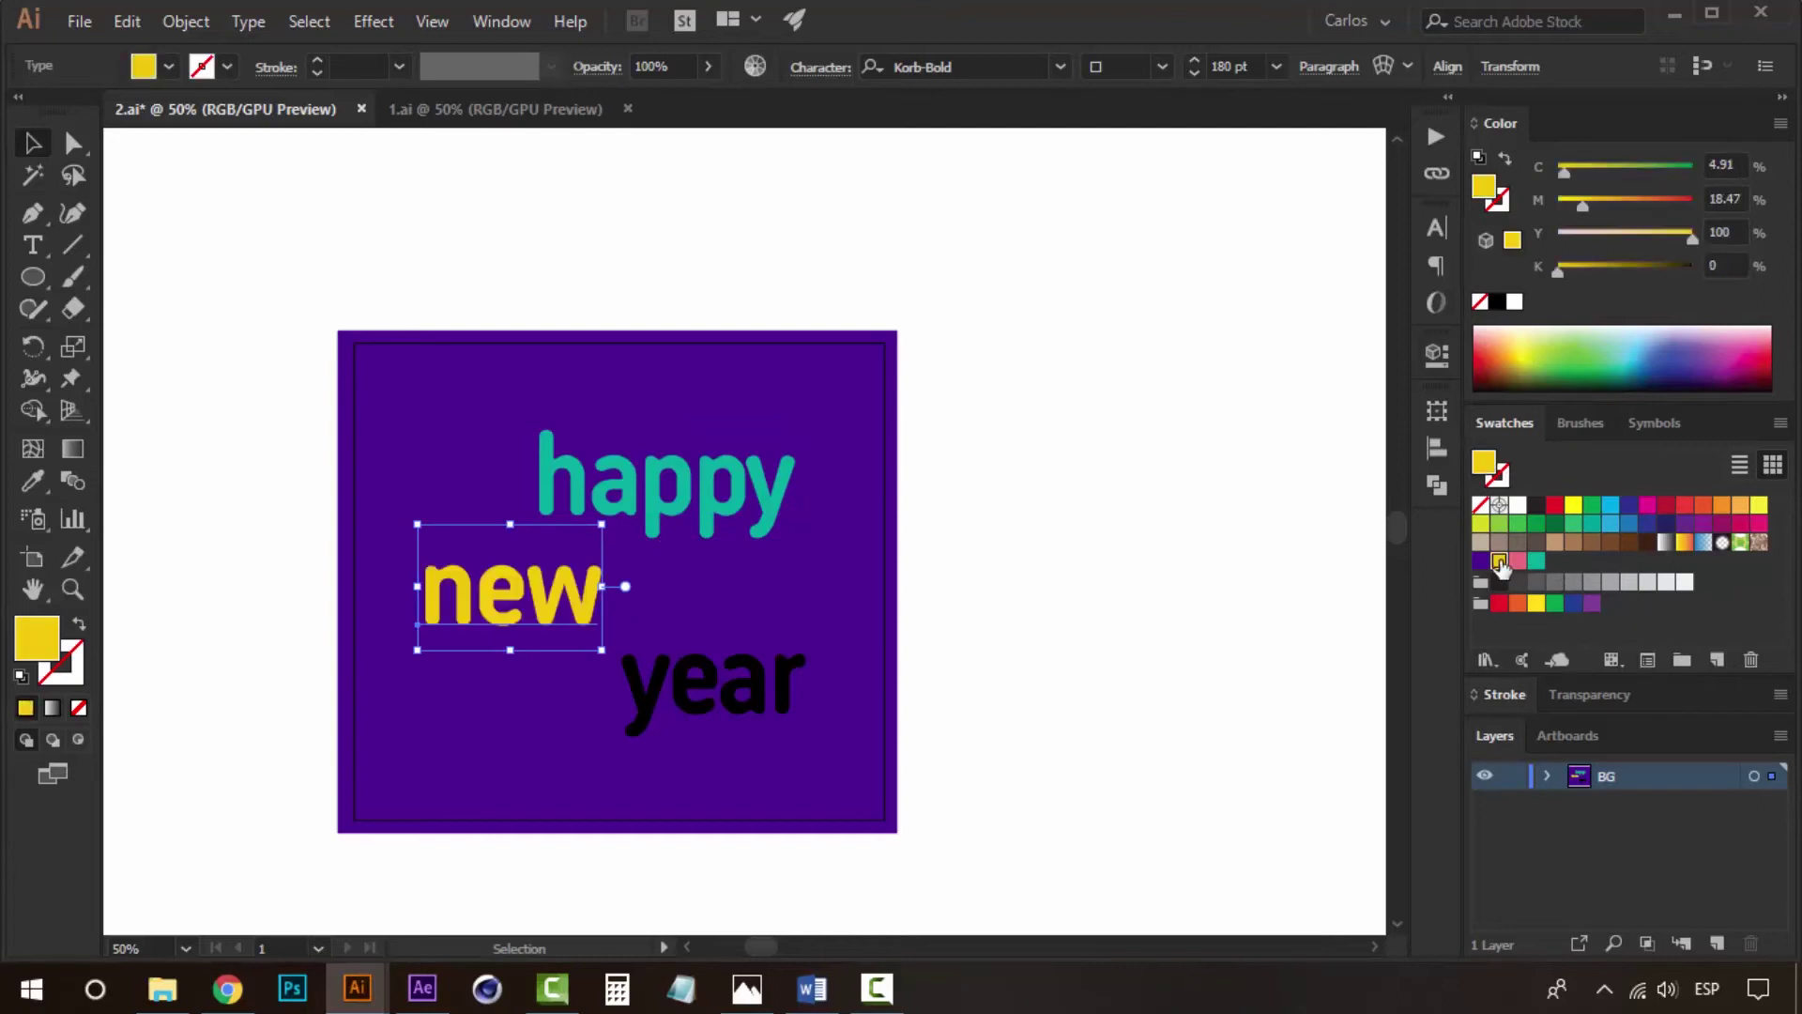
left_click(695, 674)
left_click(1518, 561)
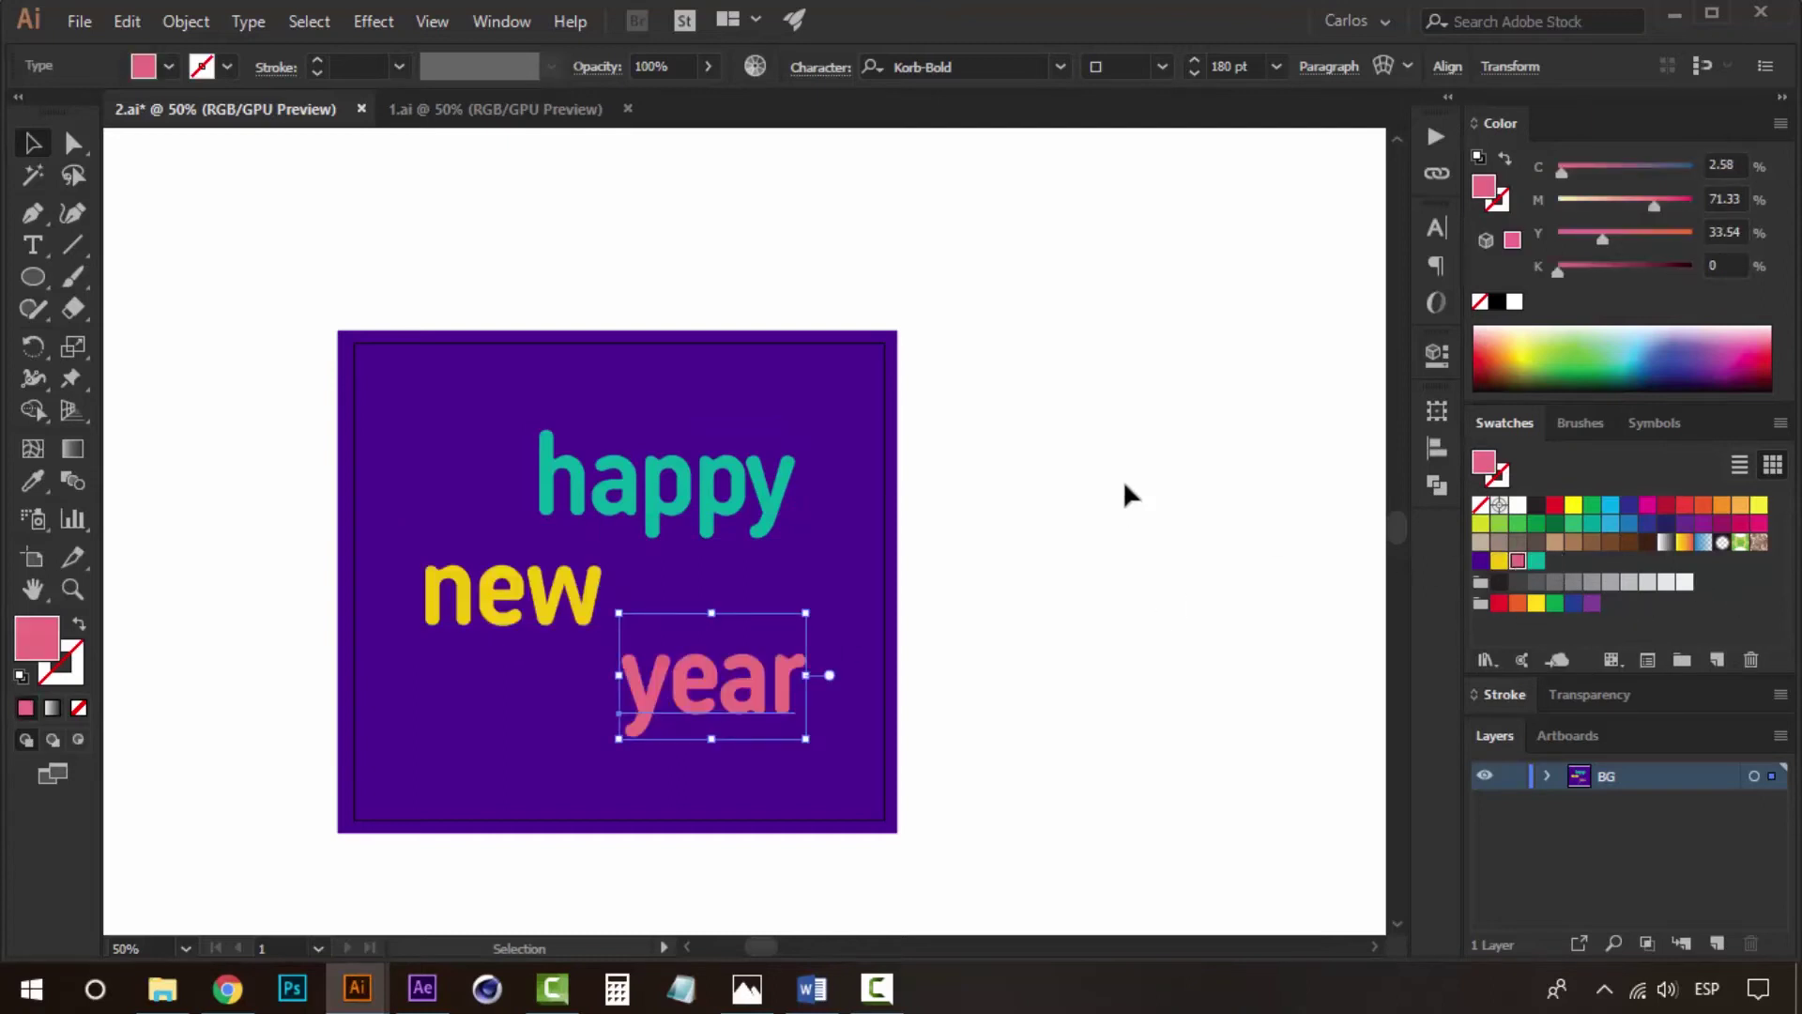
left_click(1126, 489)
key("ctrl+plus")
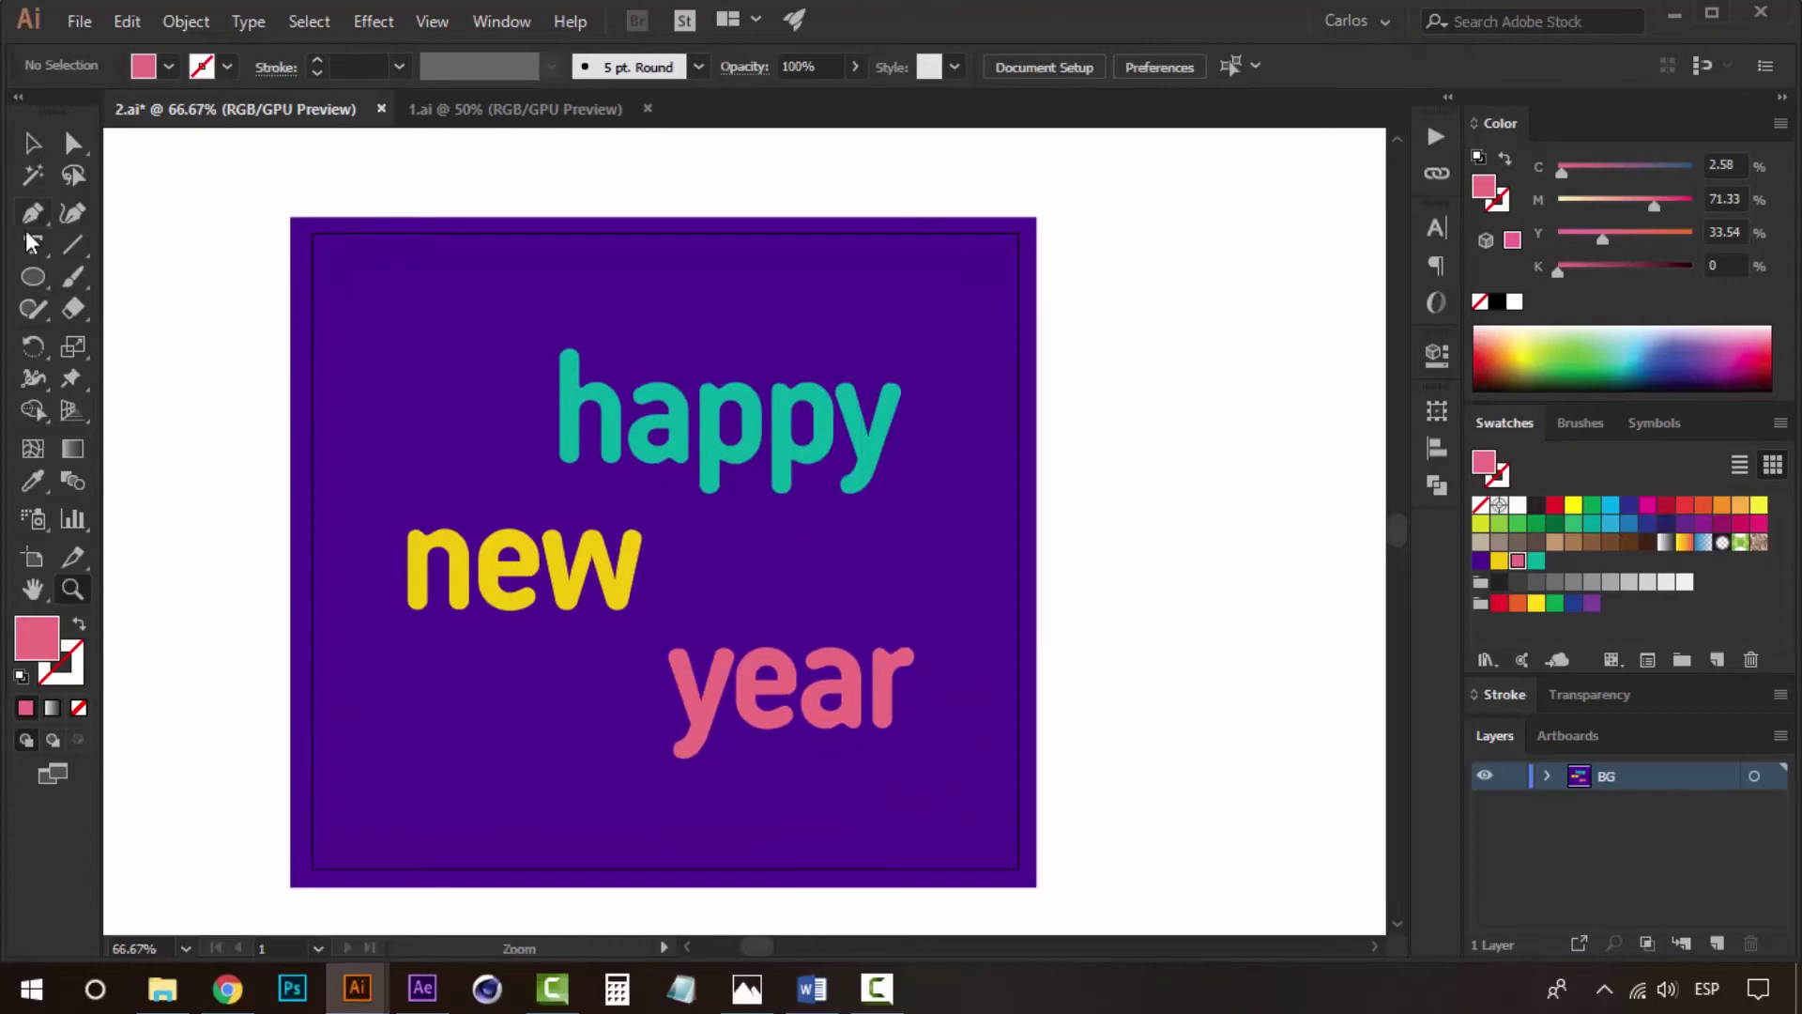
Draw a small yellow triangle above 'new' with the Star tool and tilt it slightly.
left_click(33, 278)
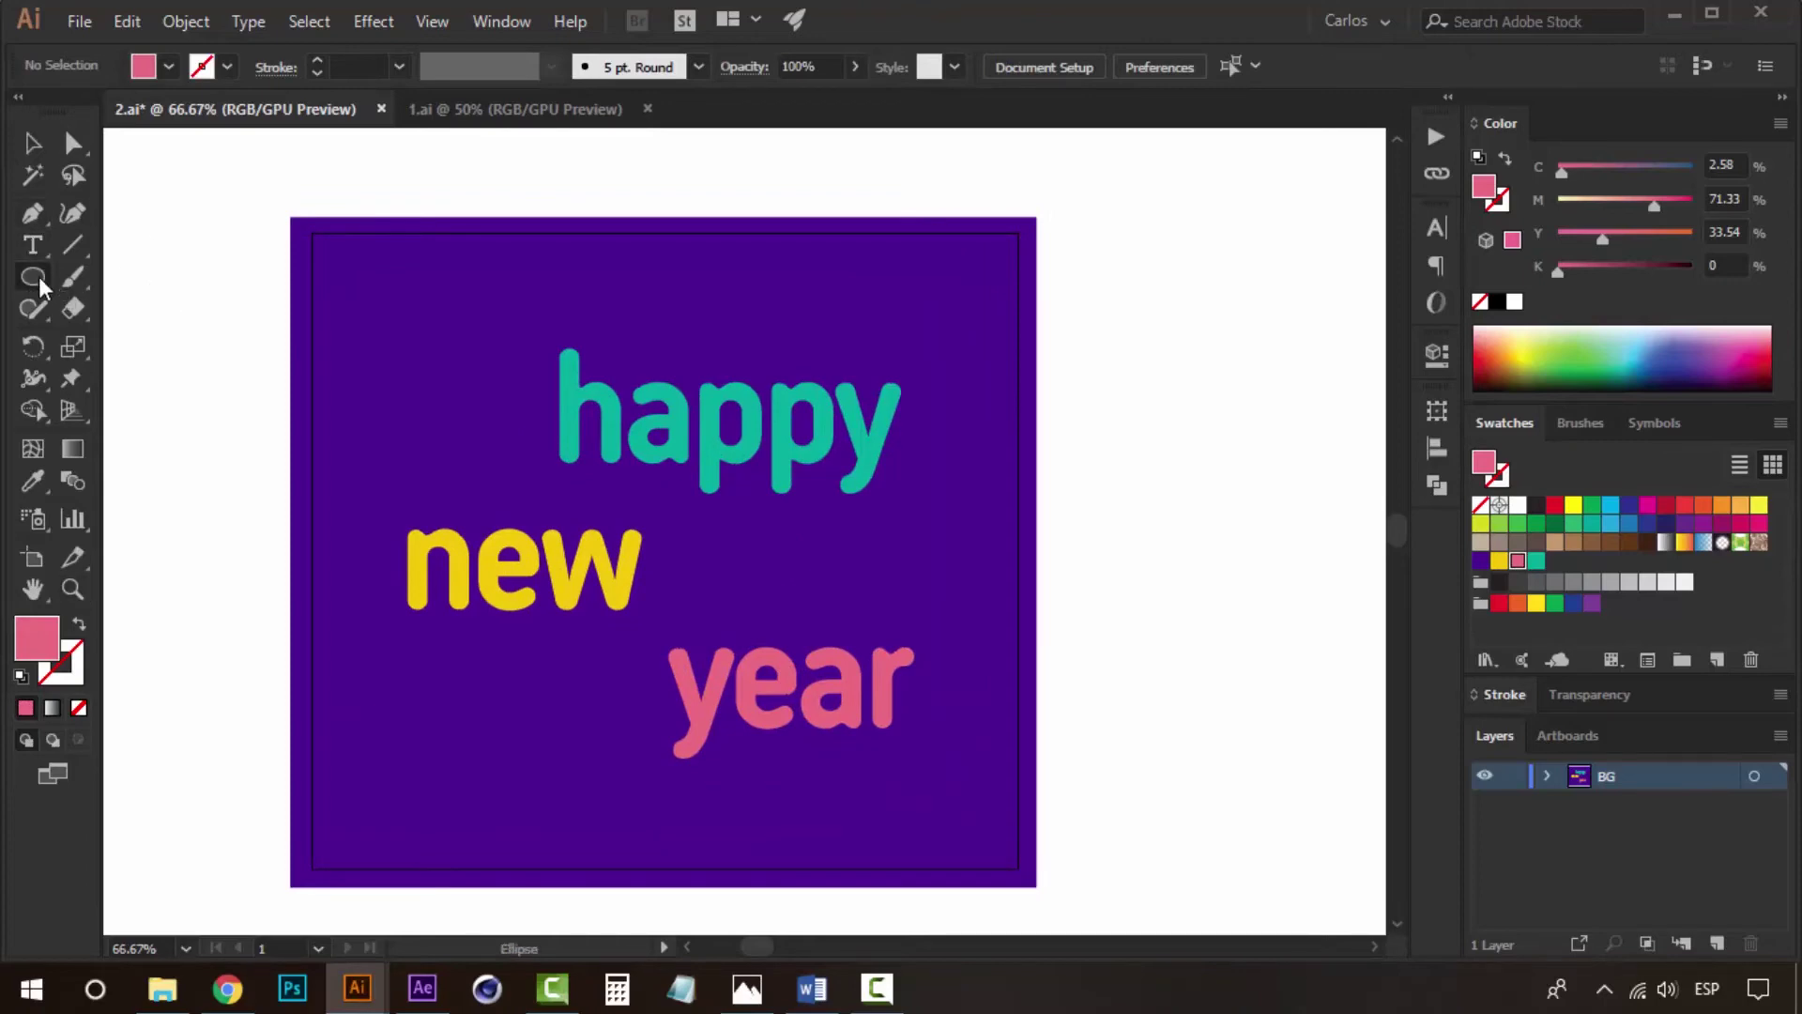
left_click_drag(41, 286, 153, 416)
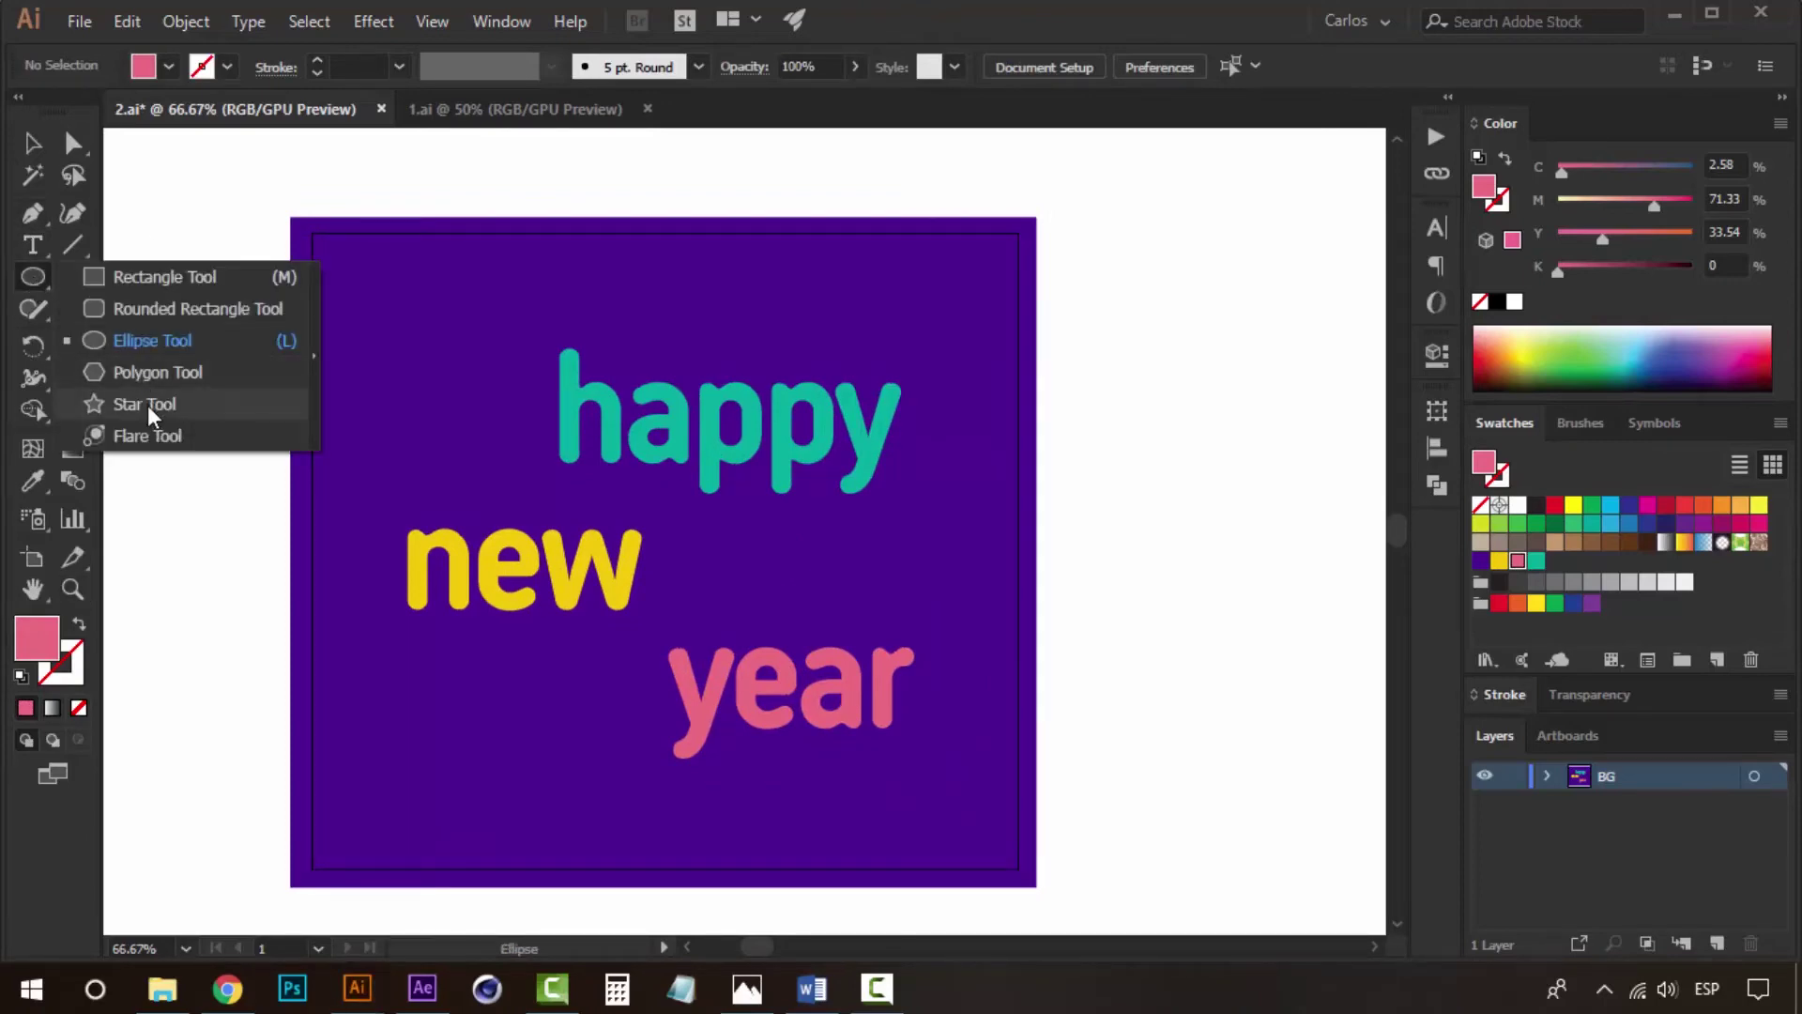
left_click(149, 412)
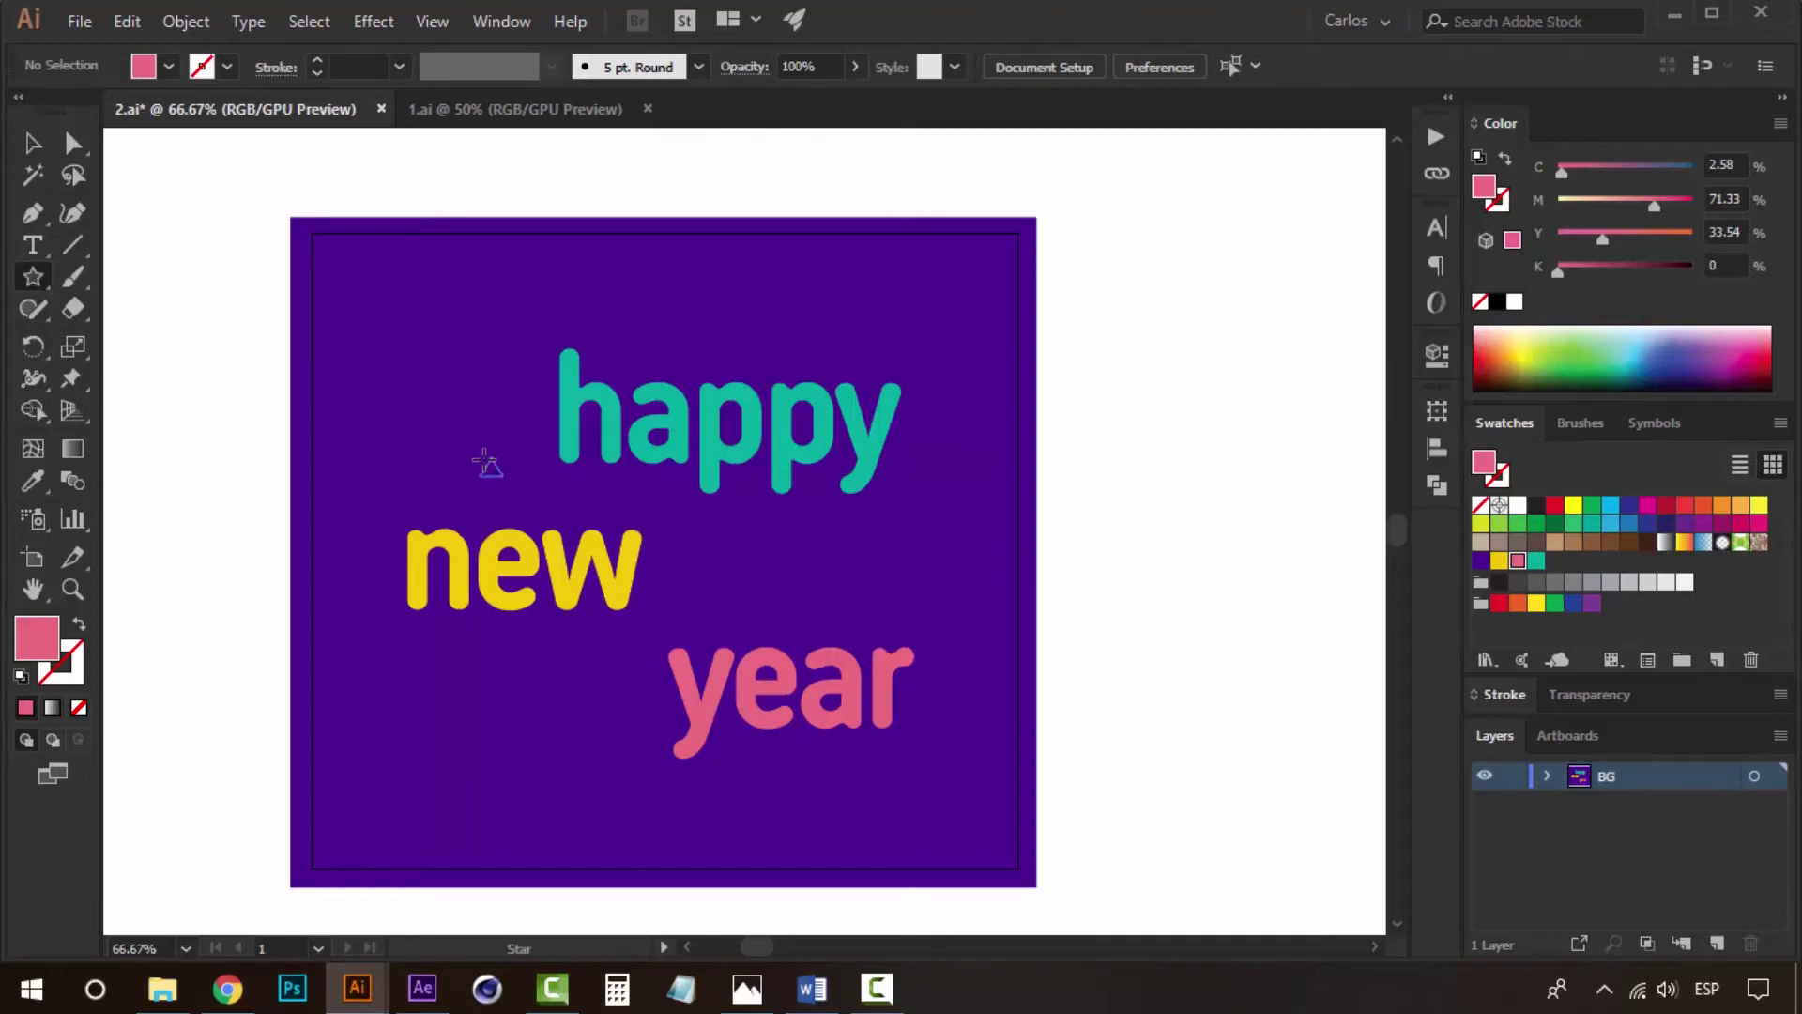
left_click_drag(482, 453, 485, 454)
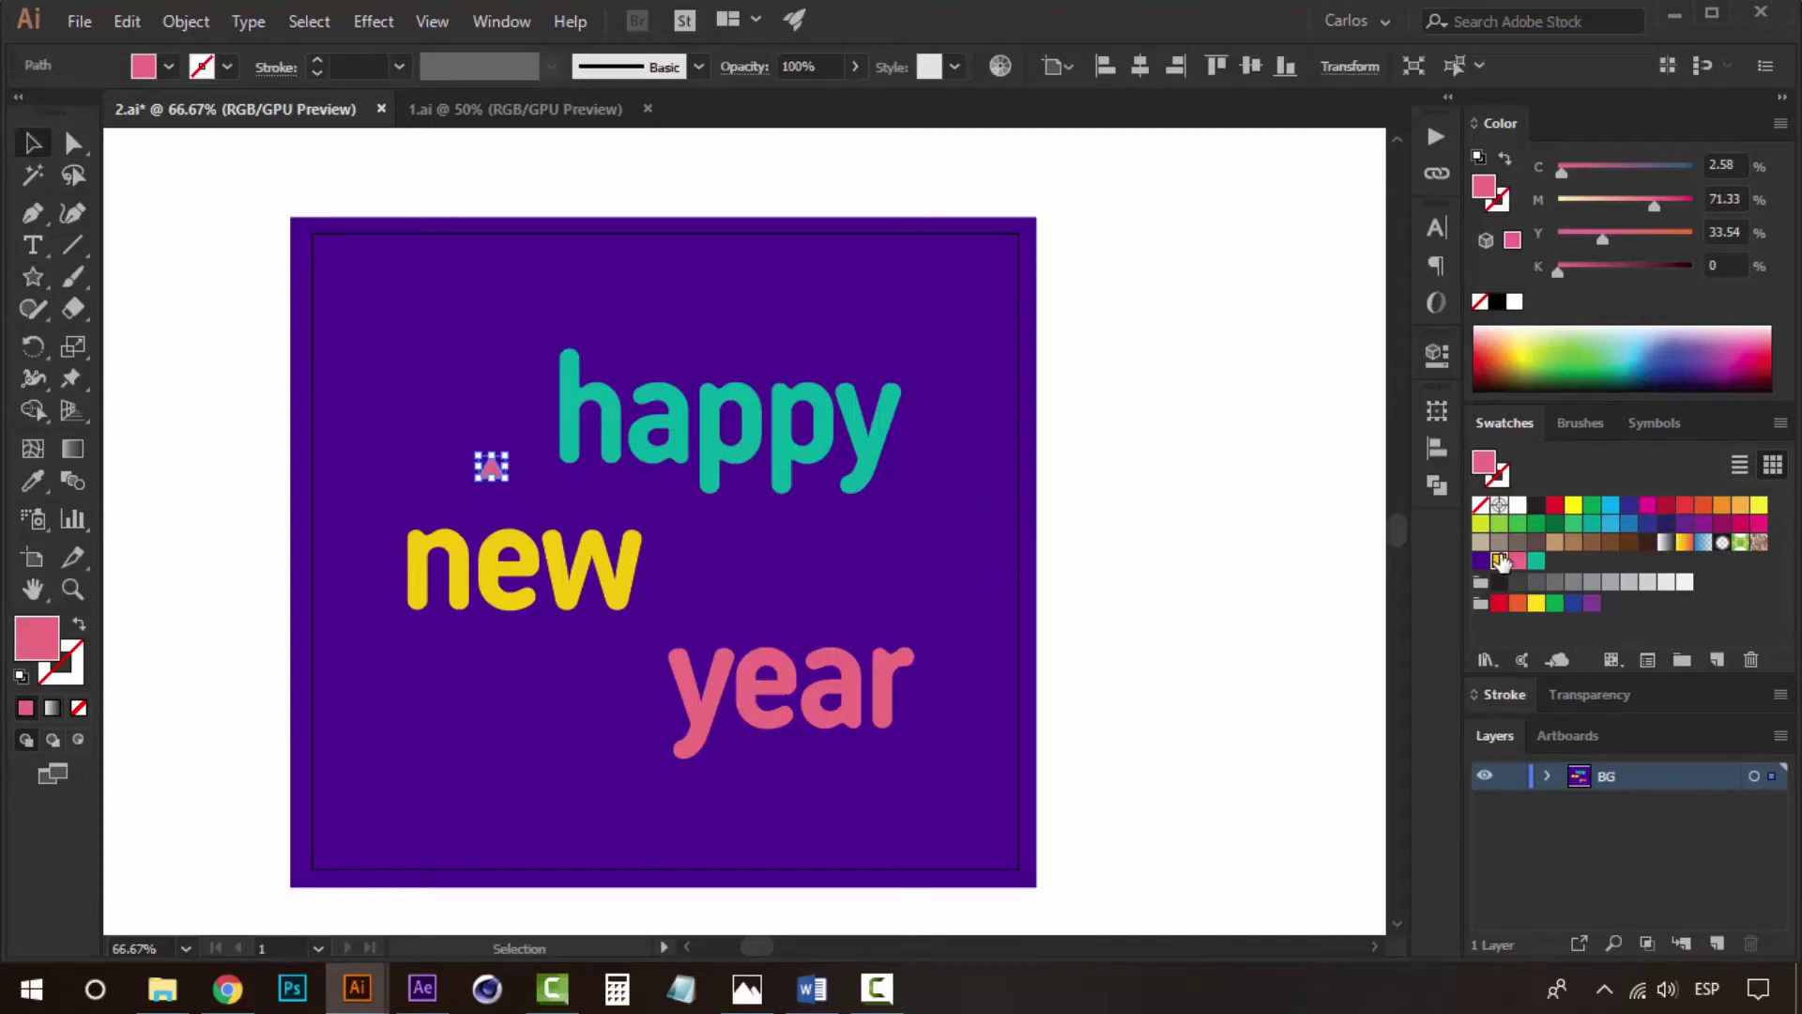
left_click(1499, 561)
left_click(1151, 452)
key("ctrl+equal")
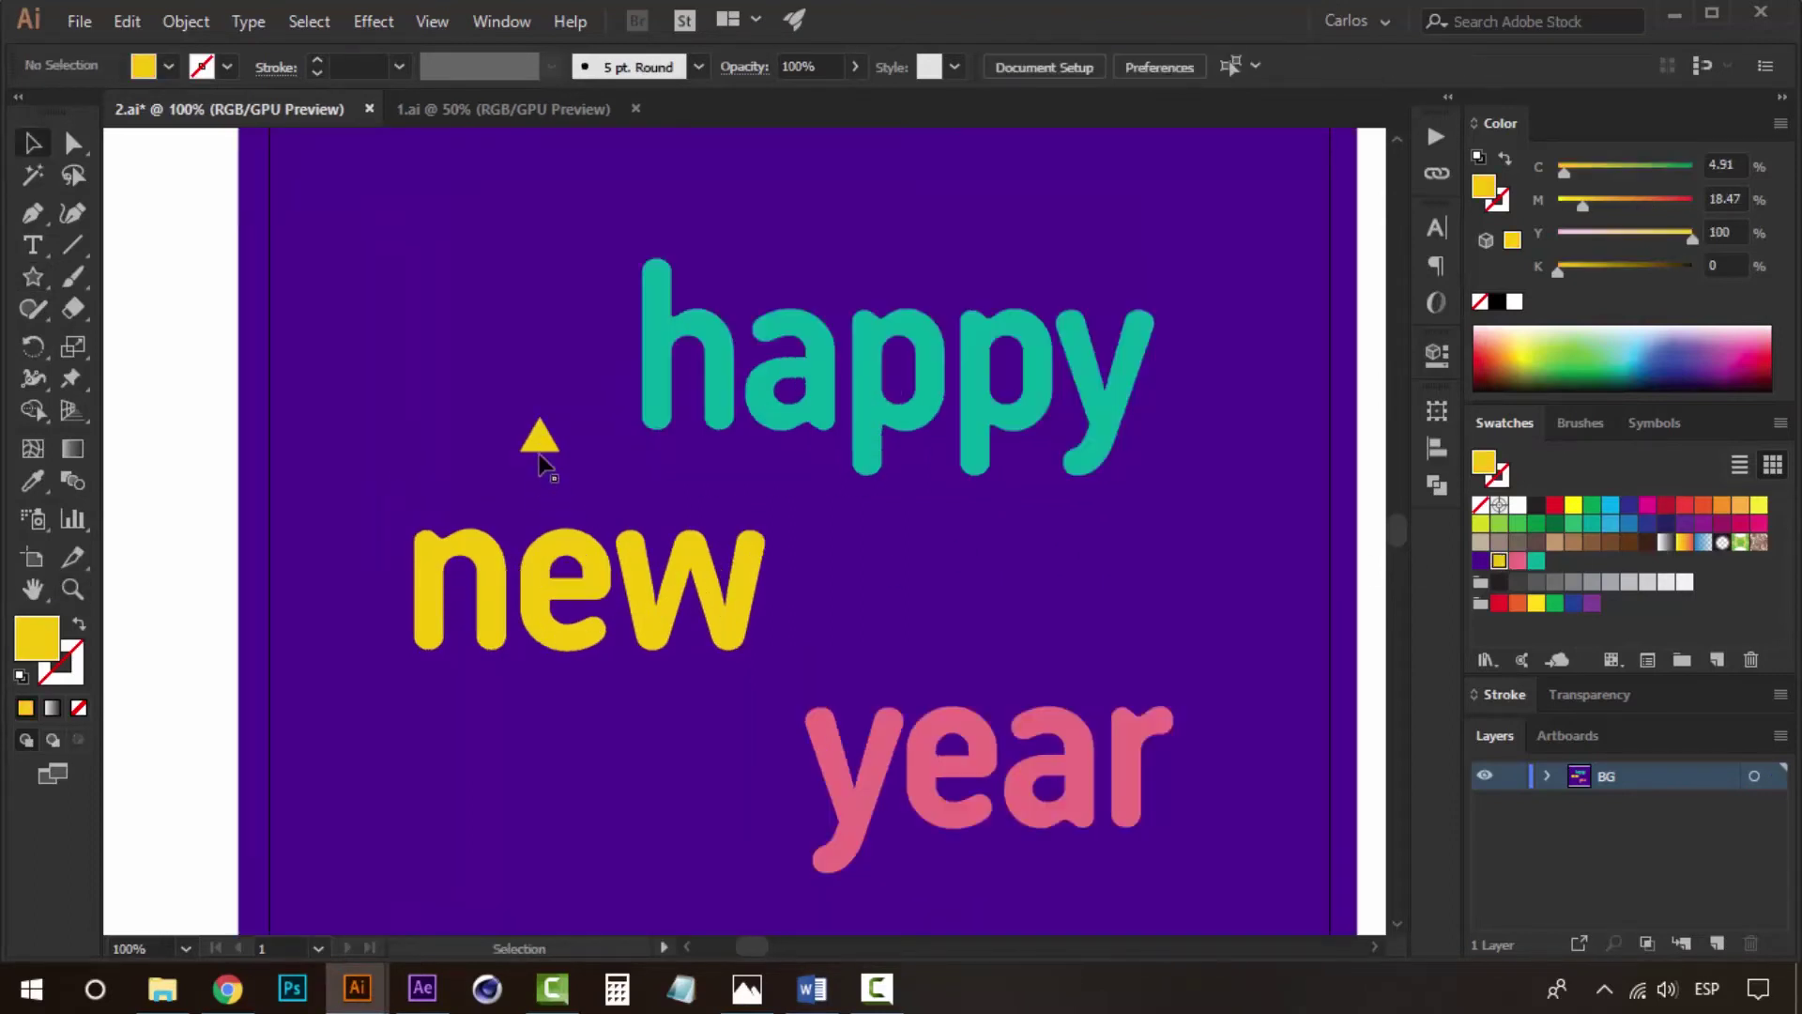
left_click(540, 438)
left_click_drag(566, 430, 580, 445)
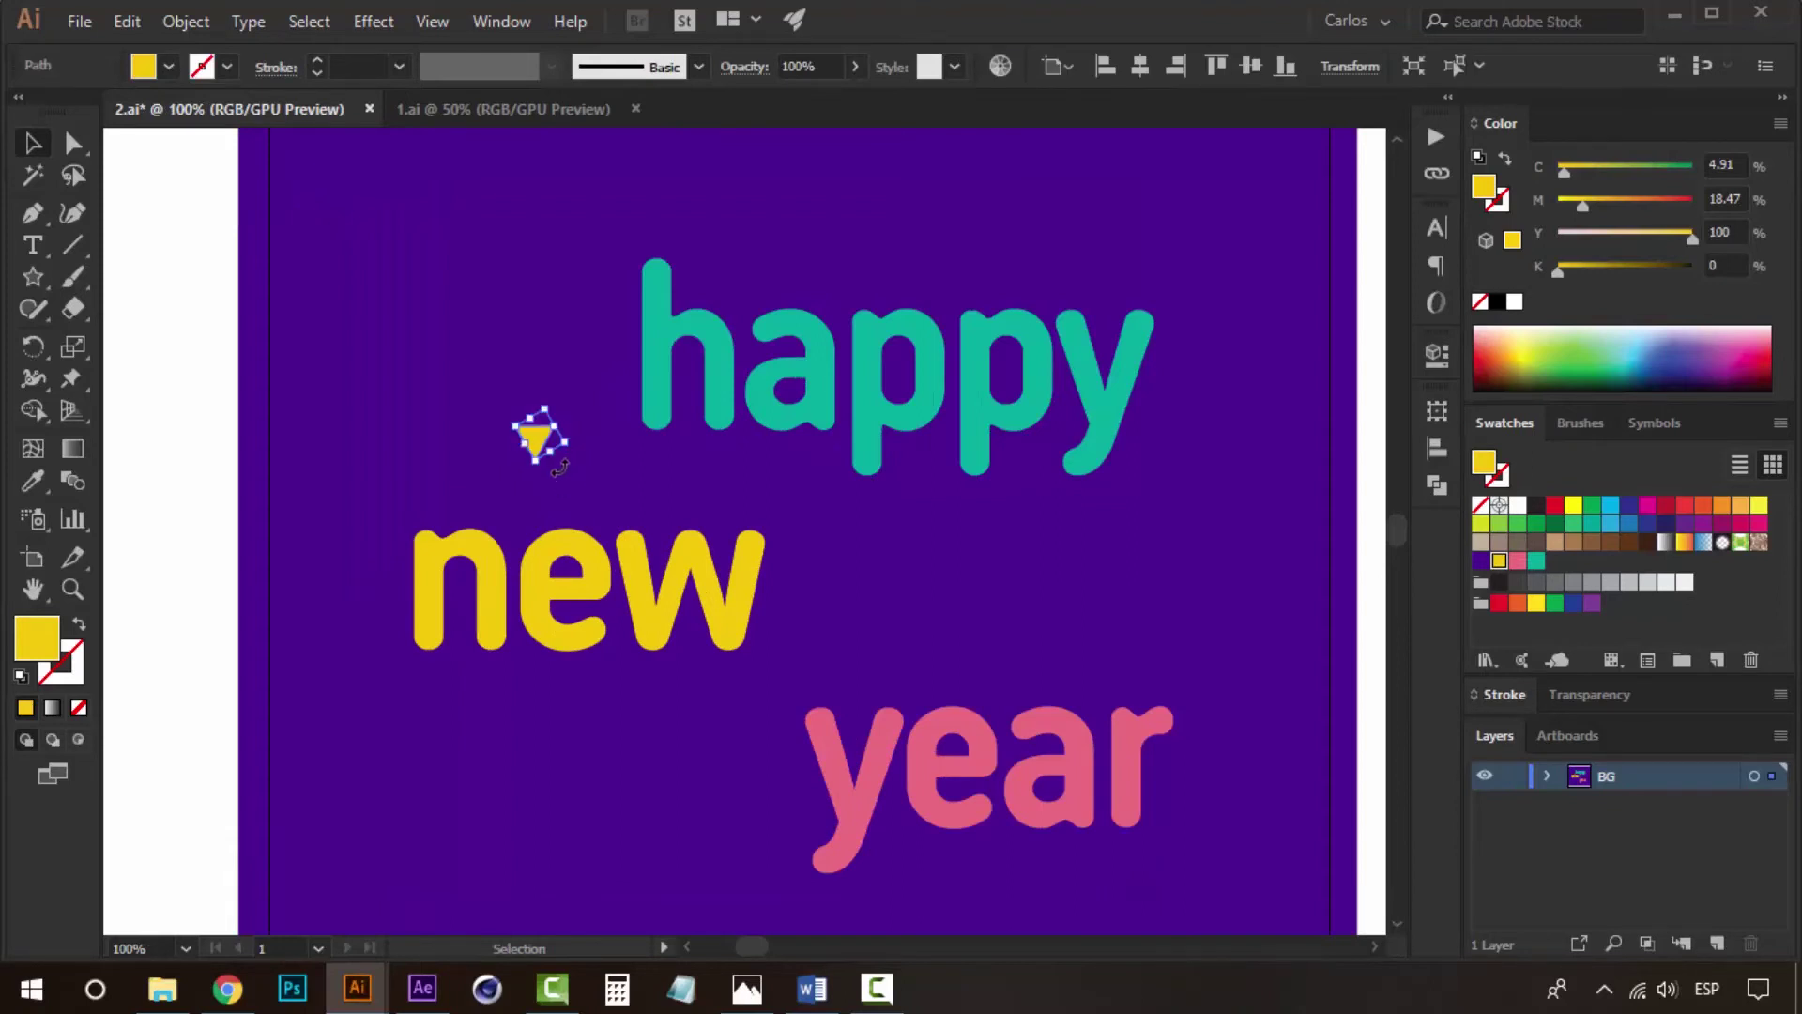
left_click(402, 404)
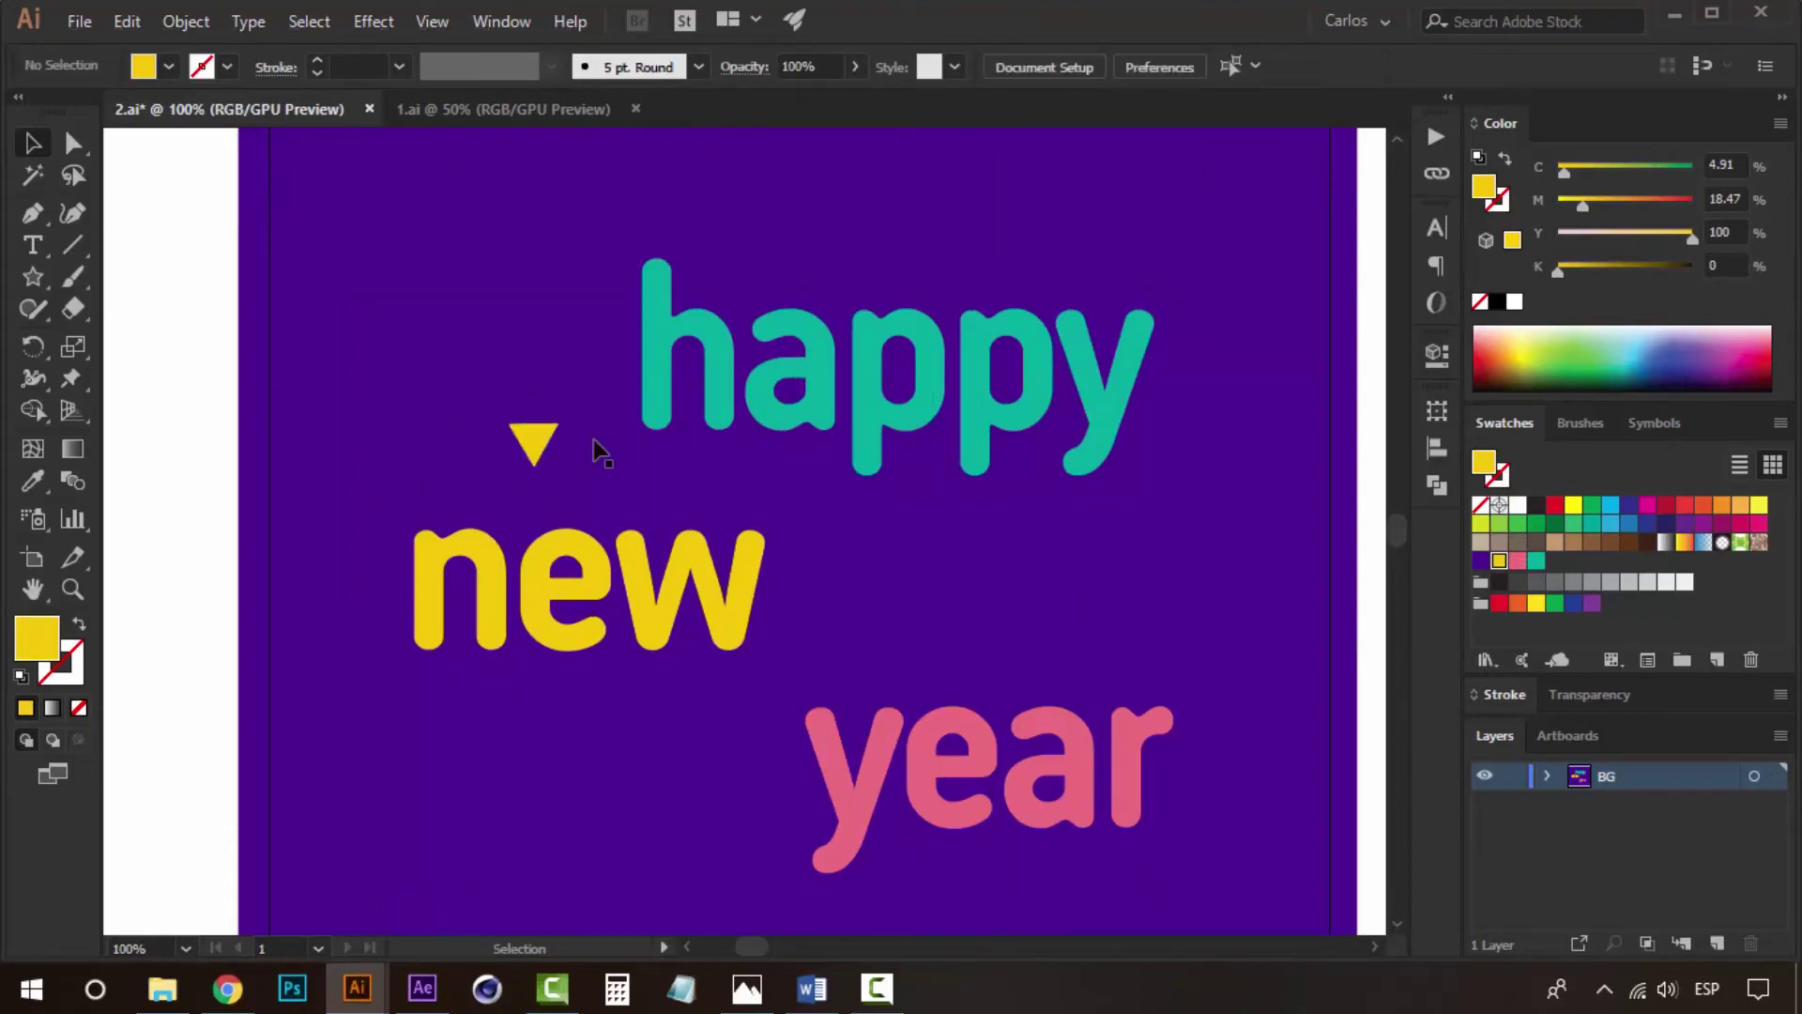
Add a rotated copy of the yellow triangle and position it on the card.
left_click_drag(567, 456, 948, 601)
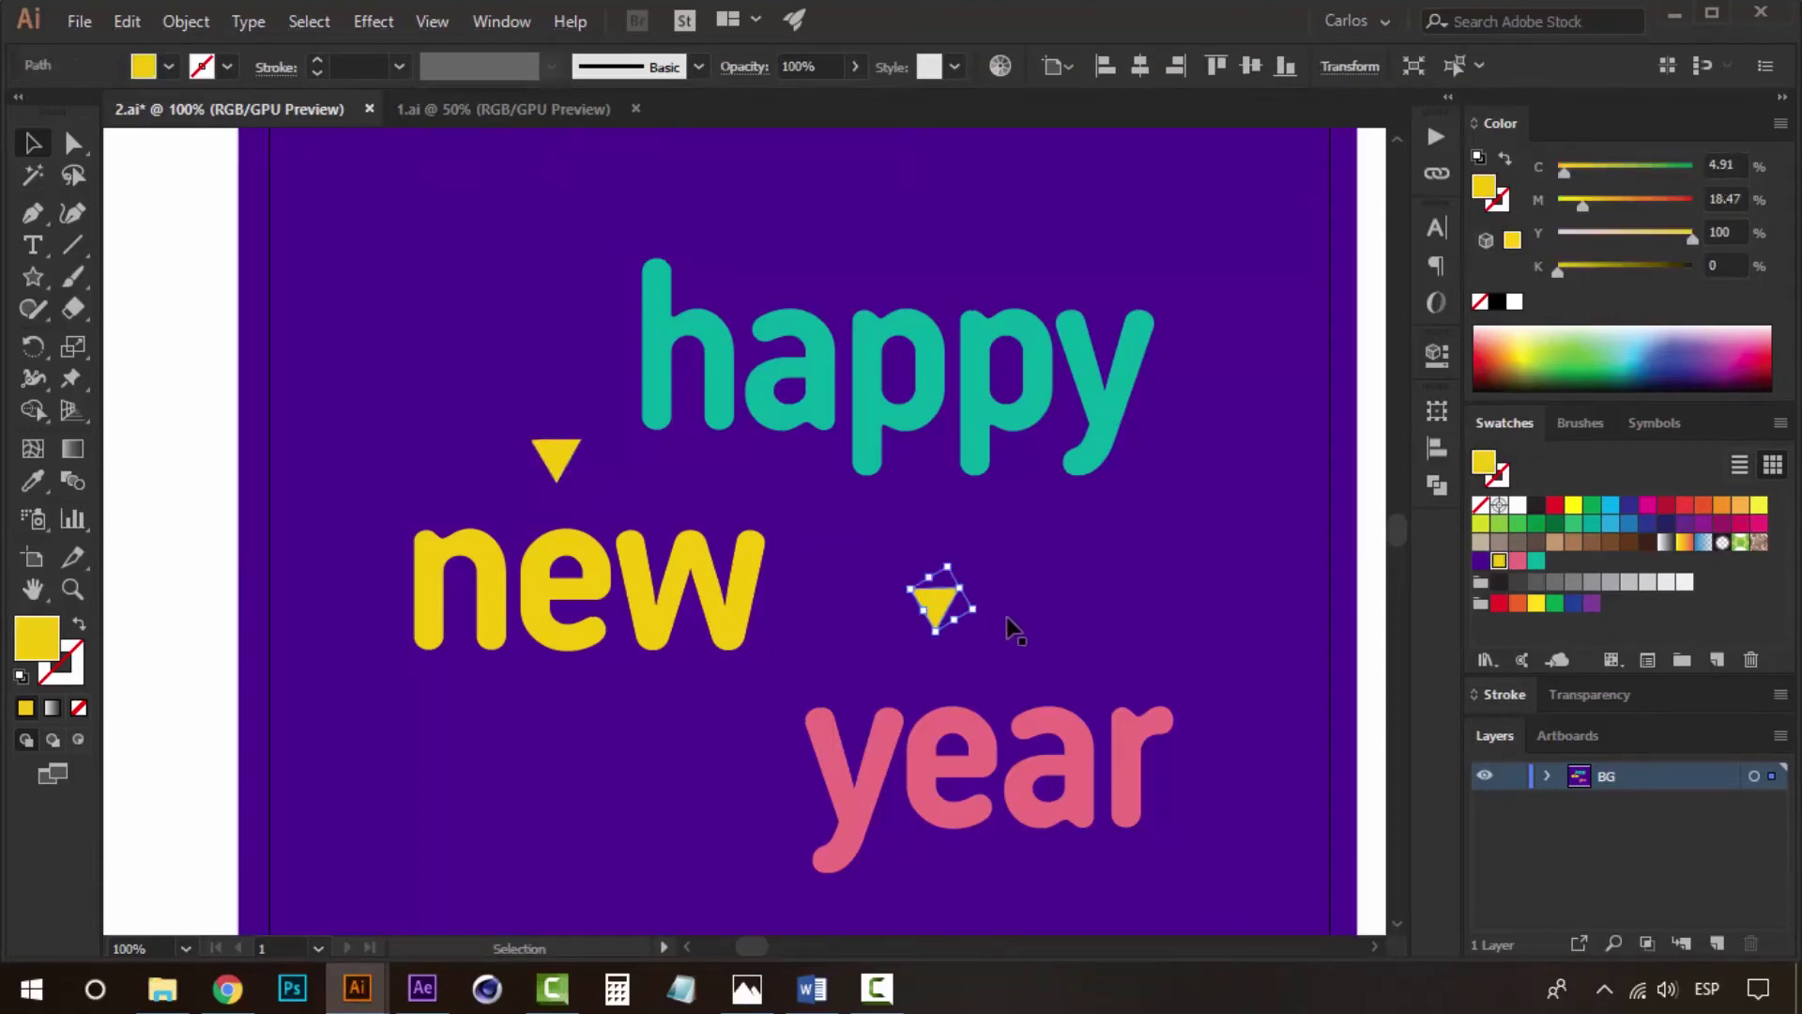
key("ctrl+h")
left_click_drag(990, 604, 967, 581)
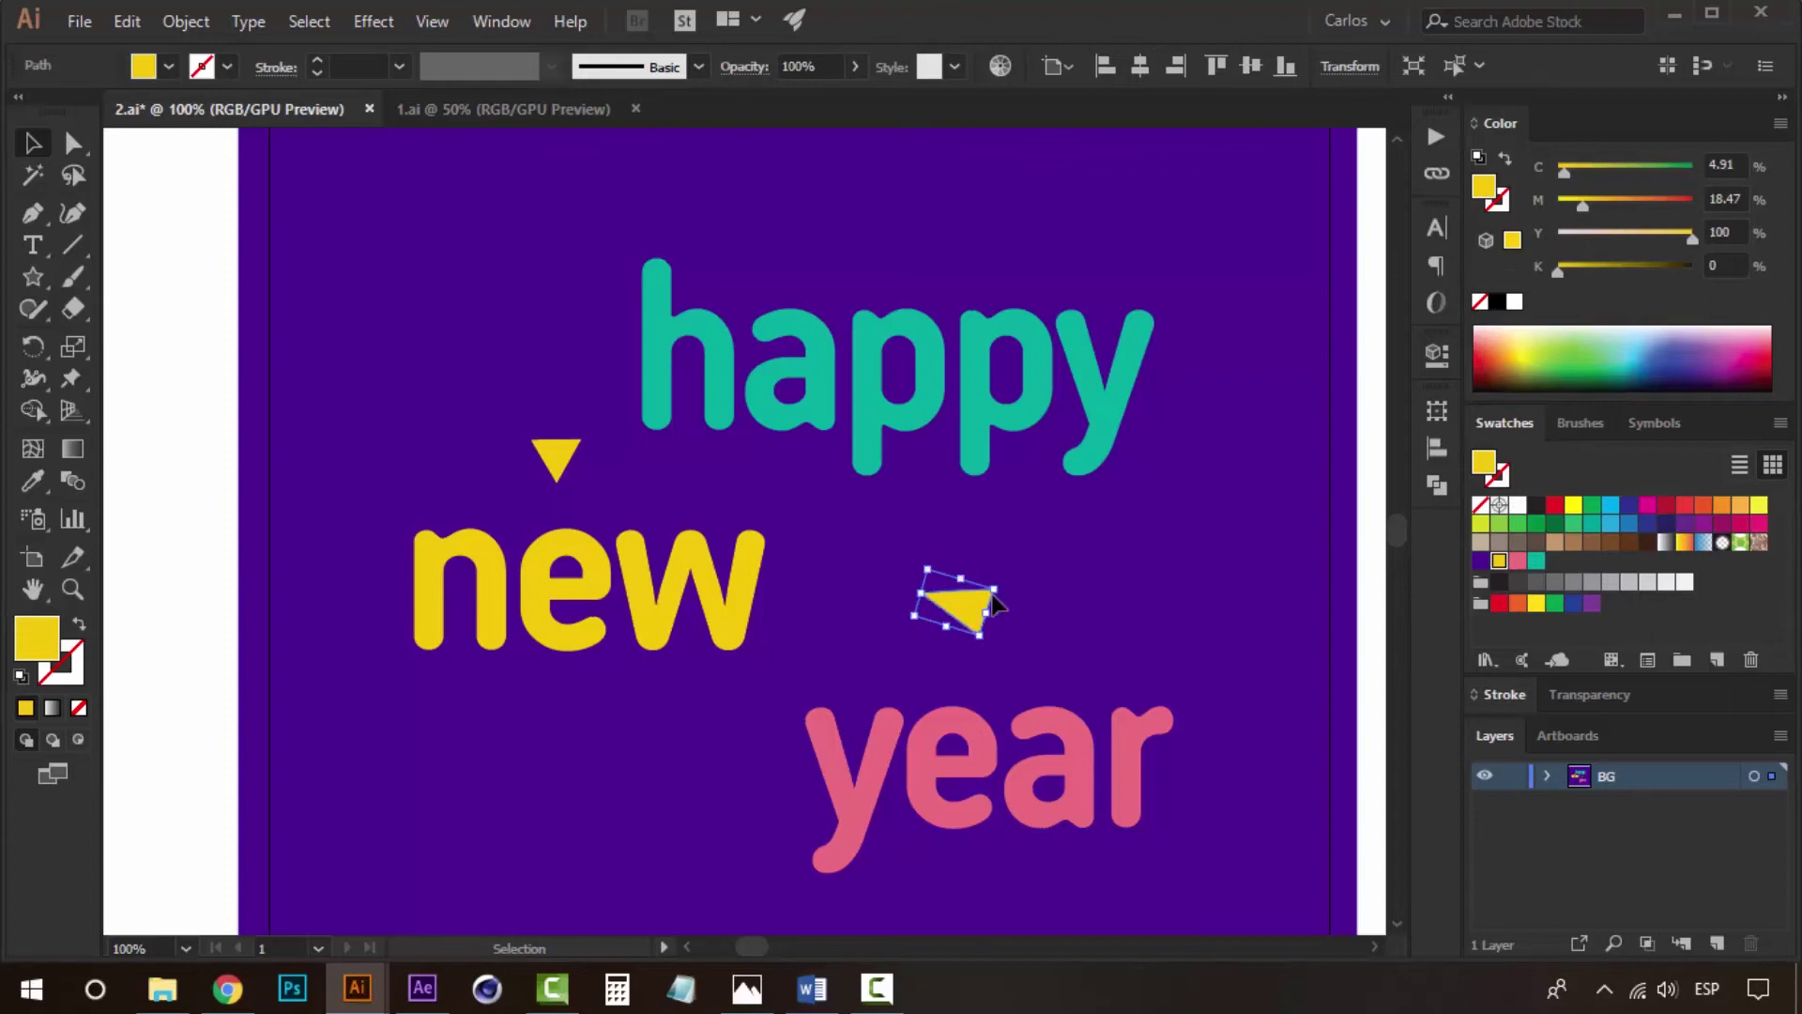
mouse_move(955, 605)
left_mouse_down()
mouse_move(1024, 584)
mouse_move(628, 764)
mouse_move(601, 810)
left_mouse_up()
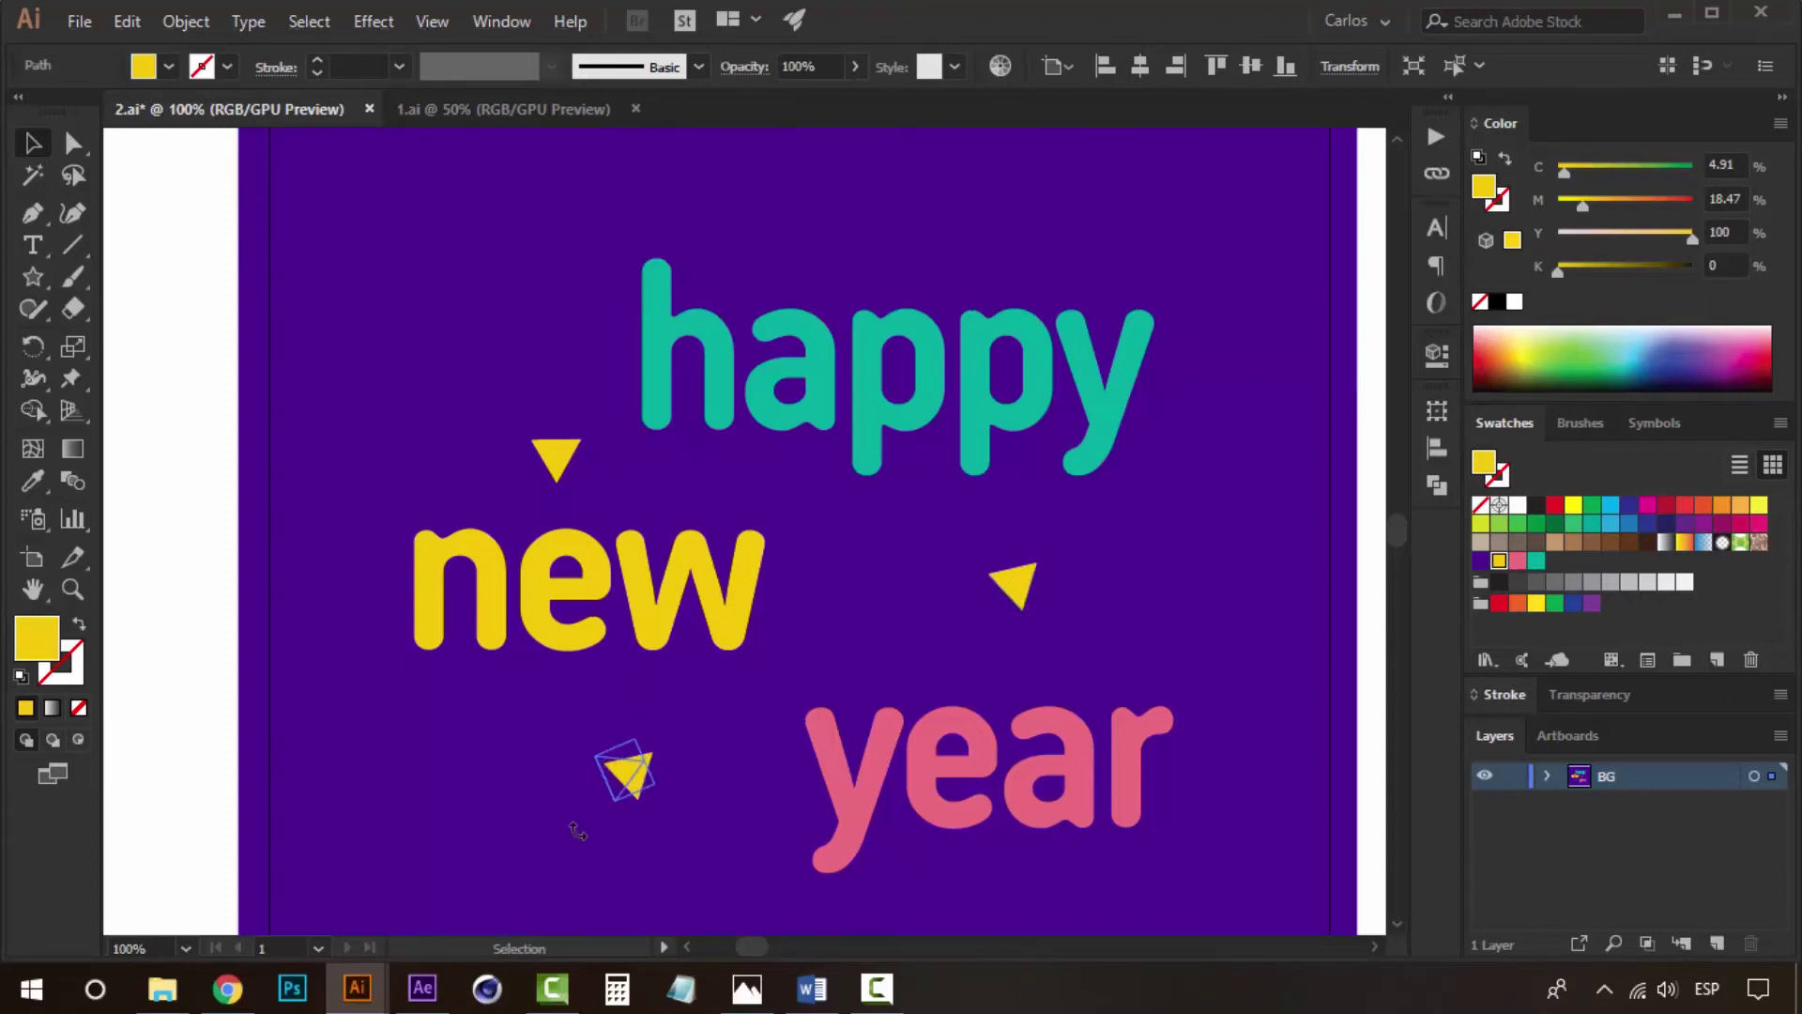
Create new layers, move 'happy' into Layer 2 and rename it 'happy'.
left_click(206, 406)
key("ctrl+minus")
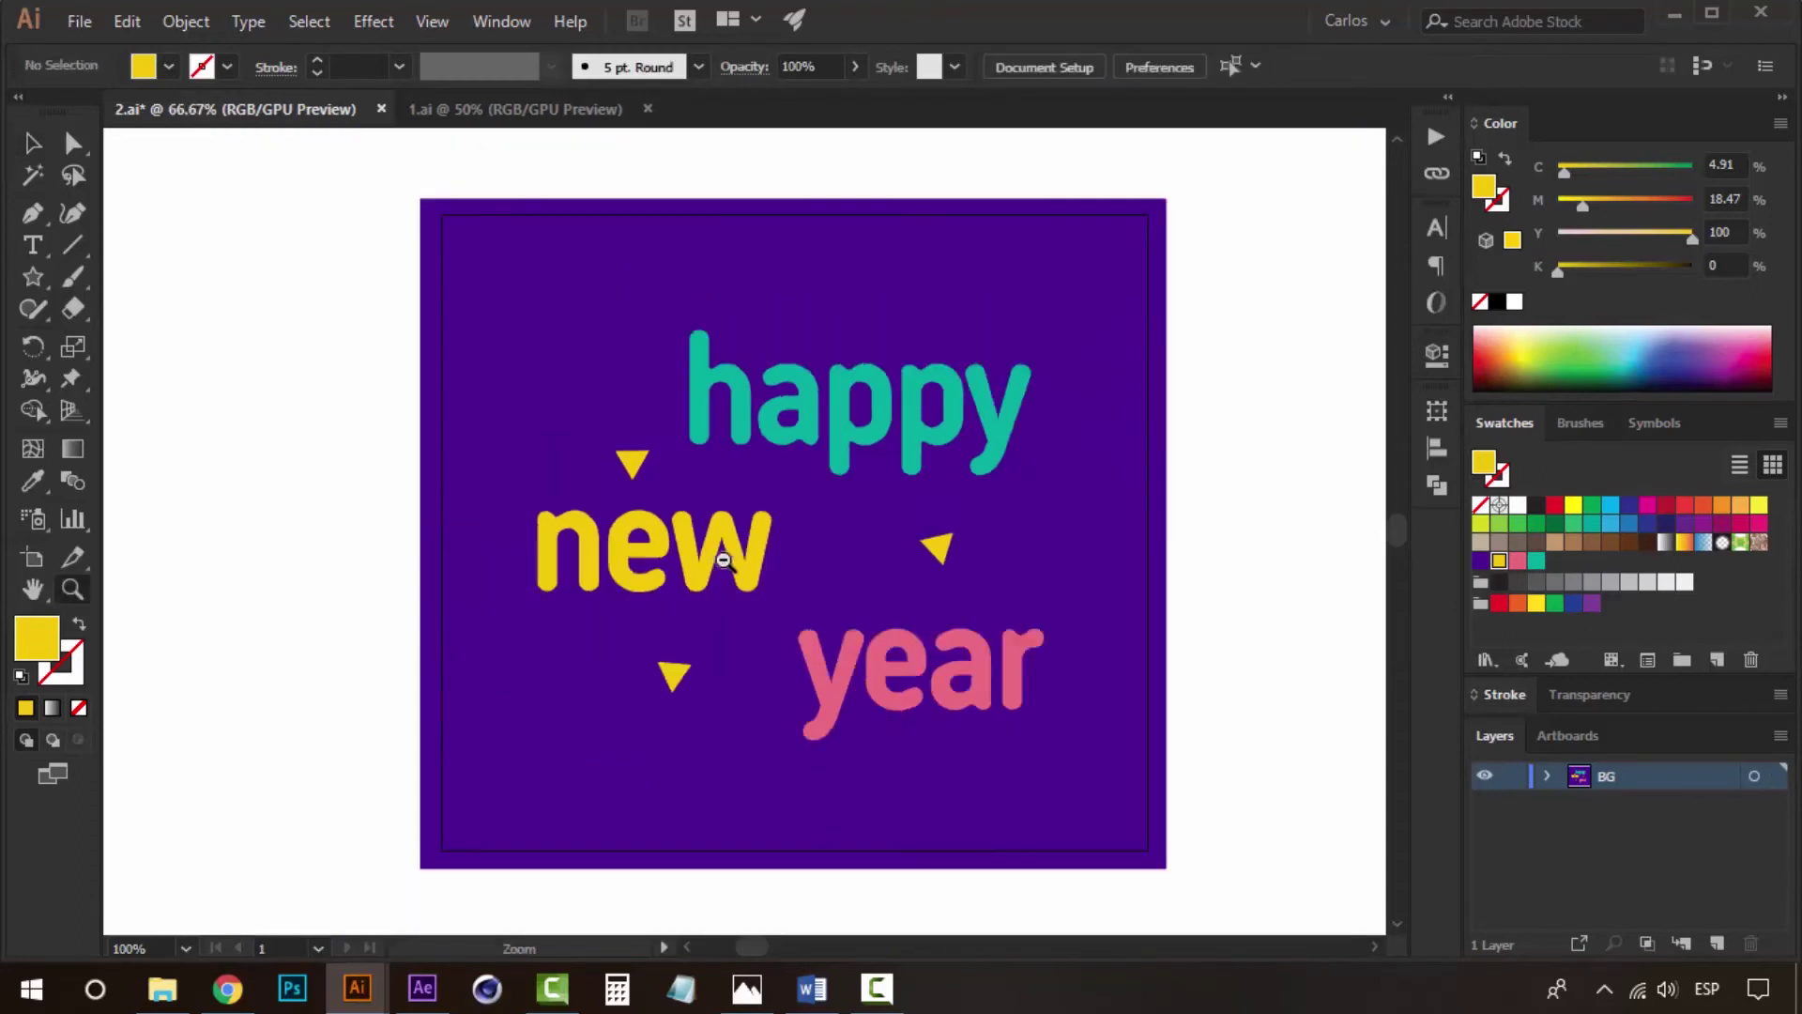
key("ctrl+minus")
left_click_drag(1092, 662, 946, 668)
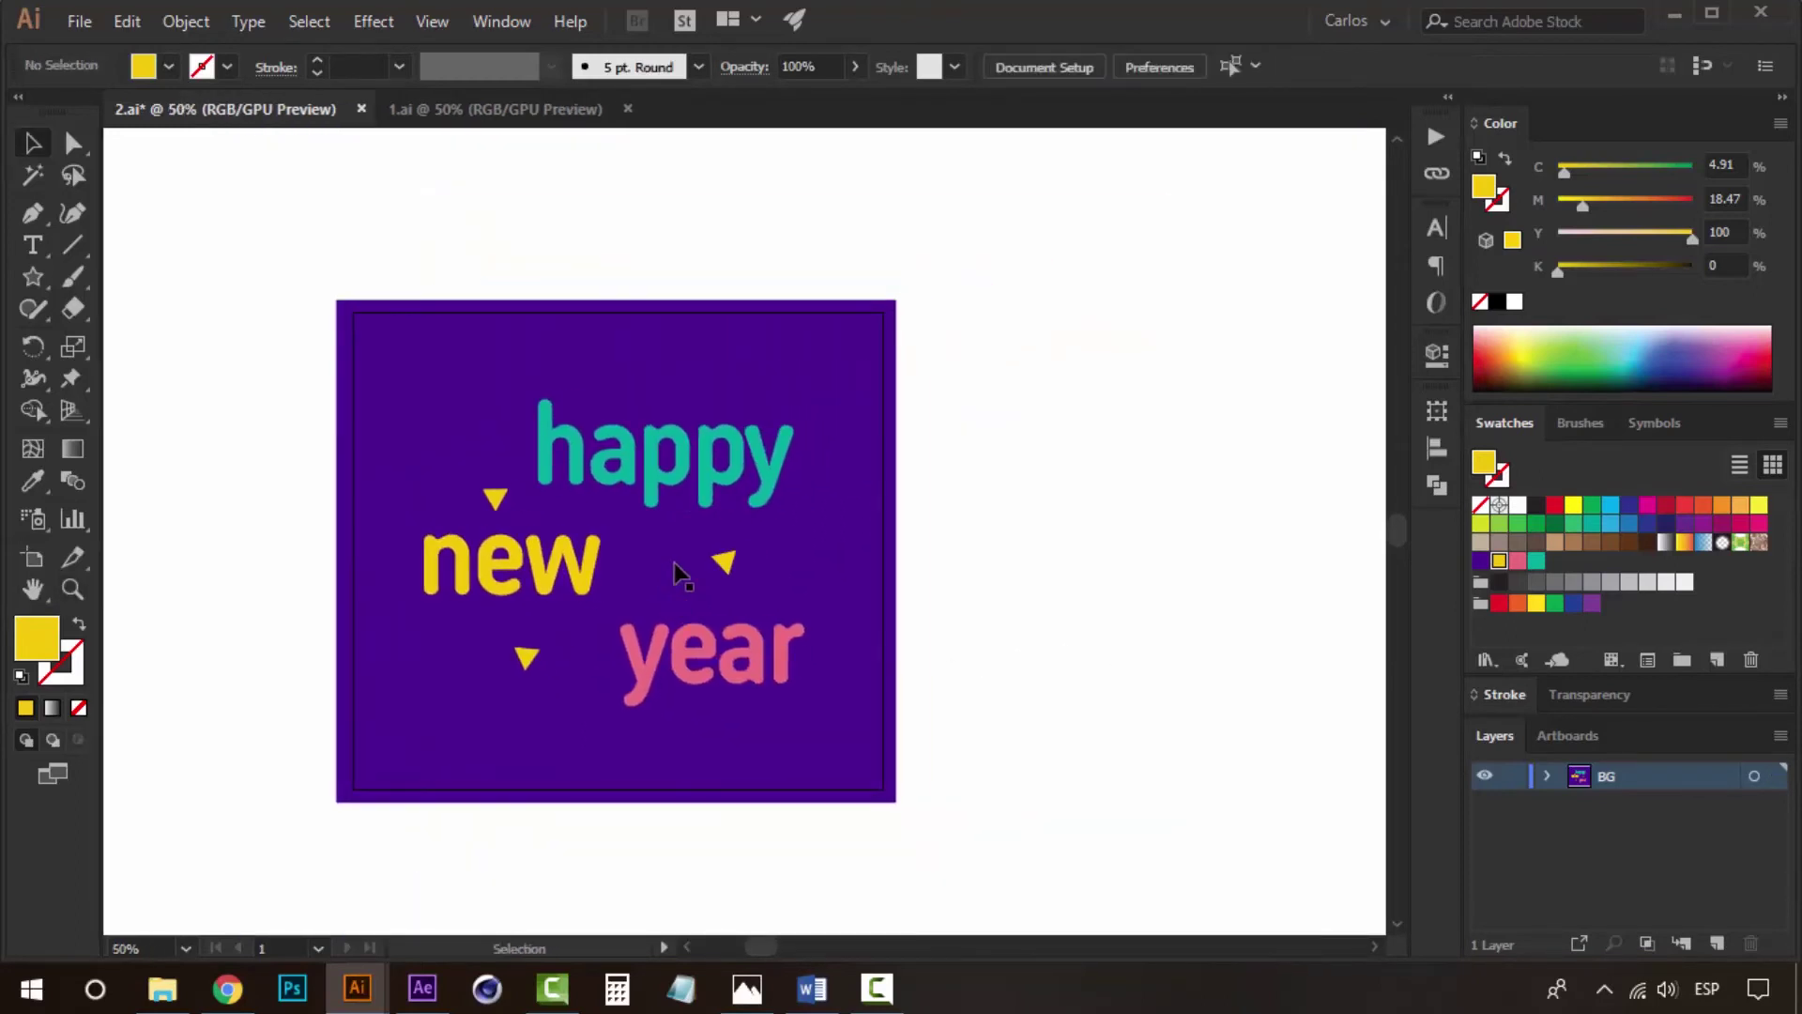
left_click(692, 481)
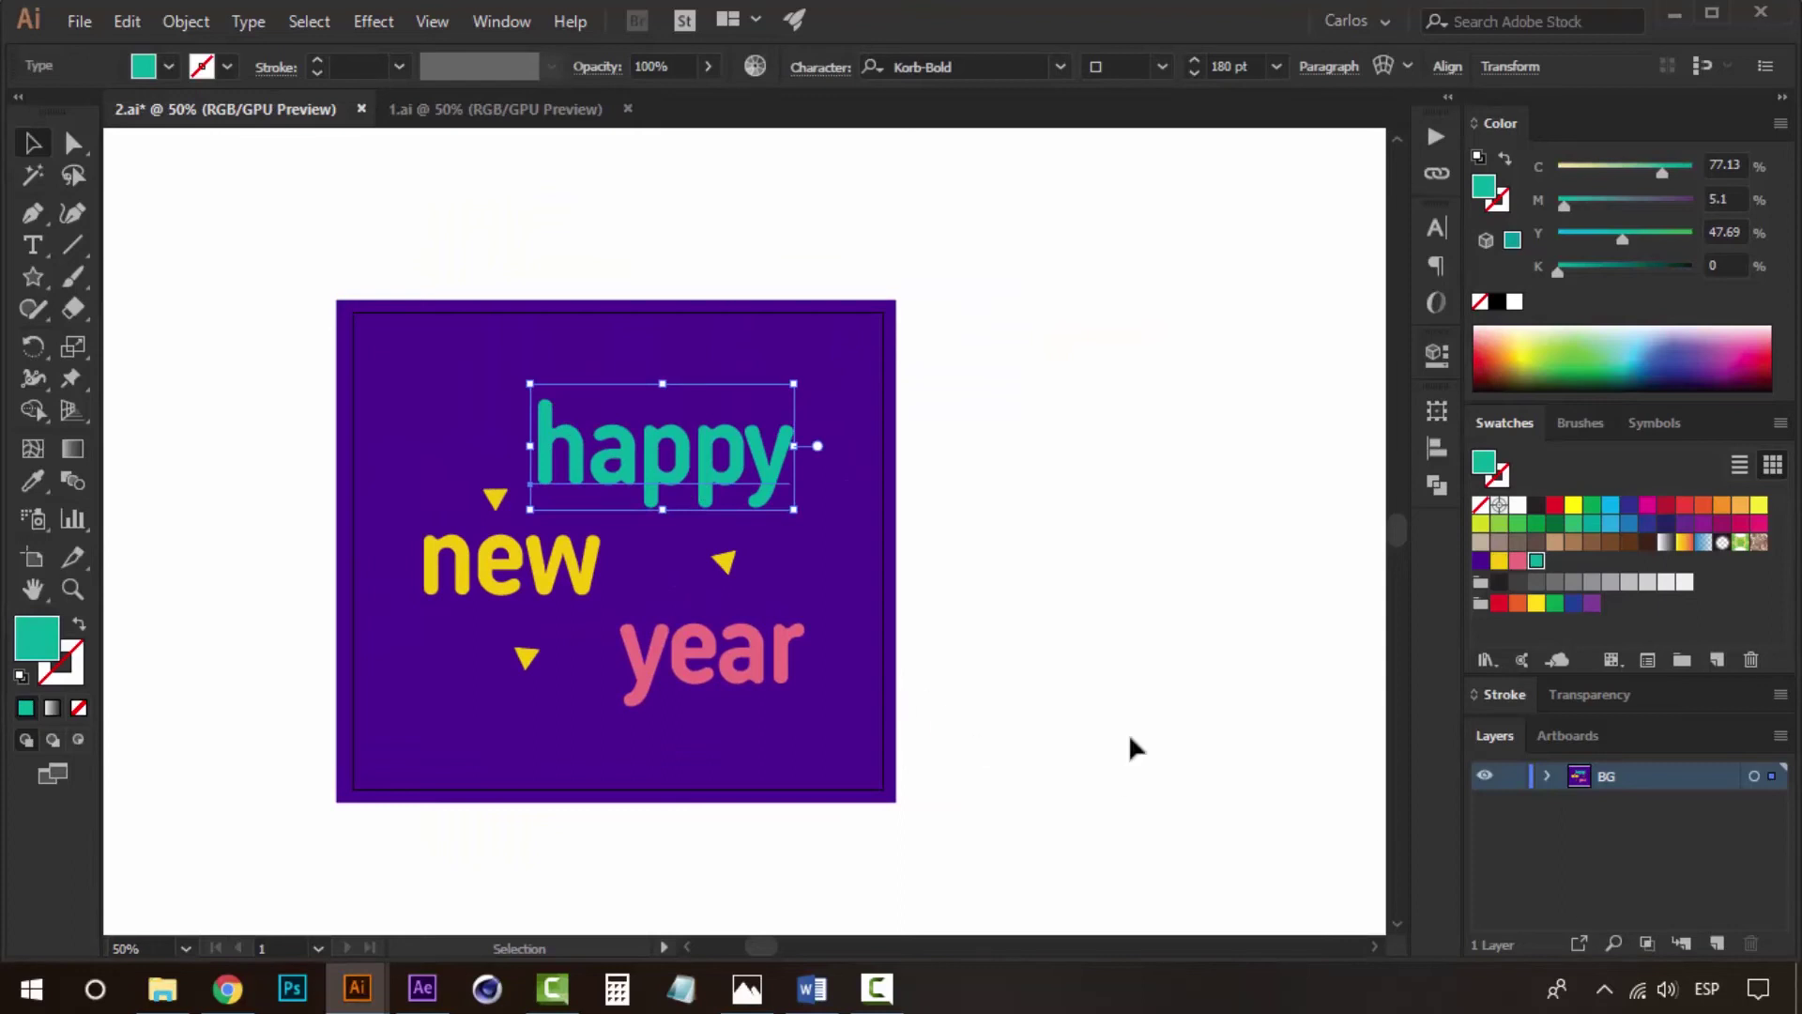
left_click(1718, 943)
left_click(1718, 942)
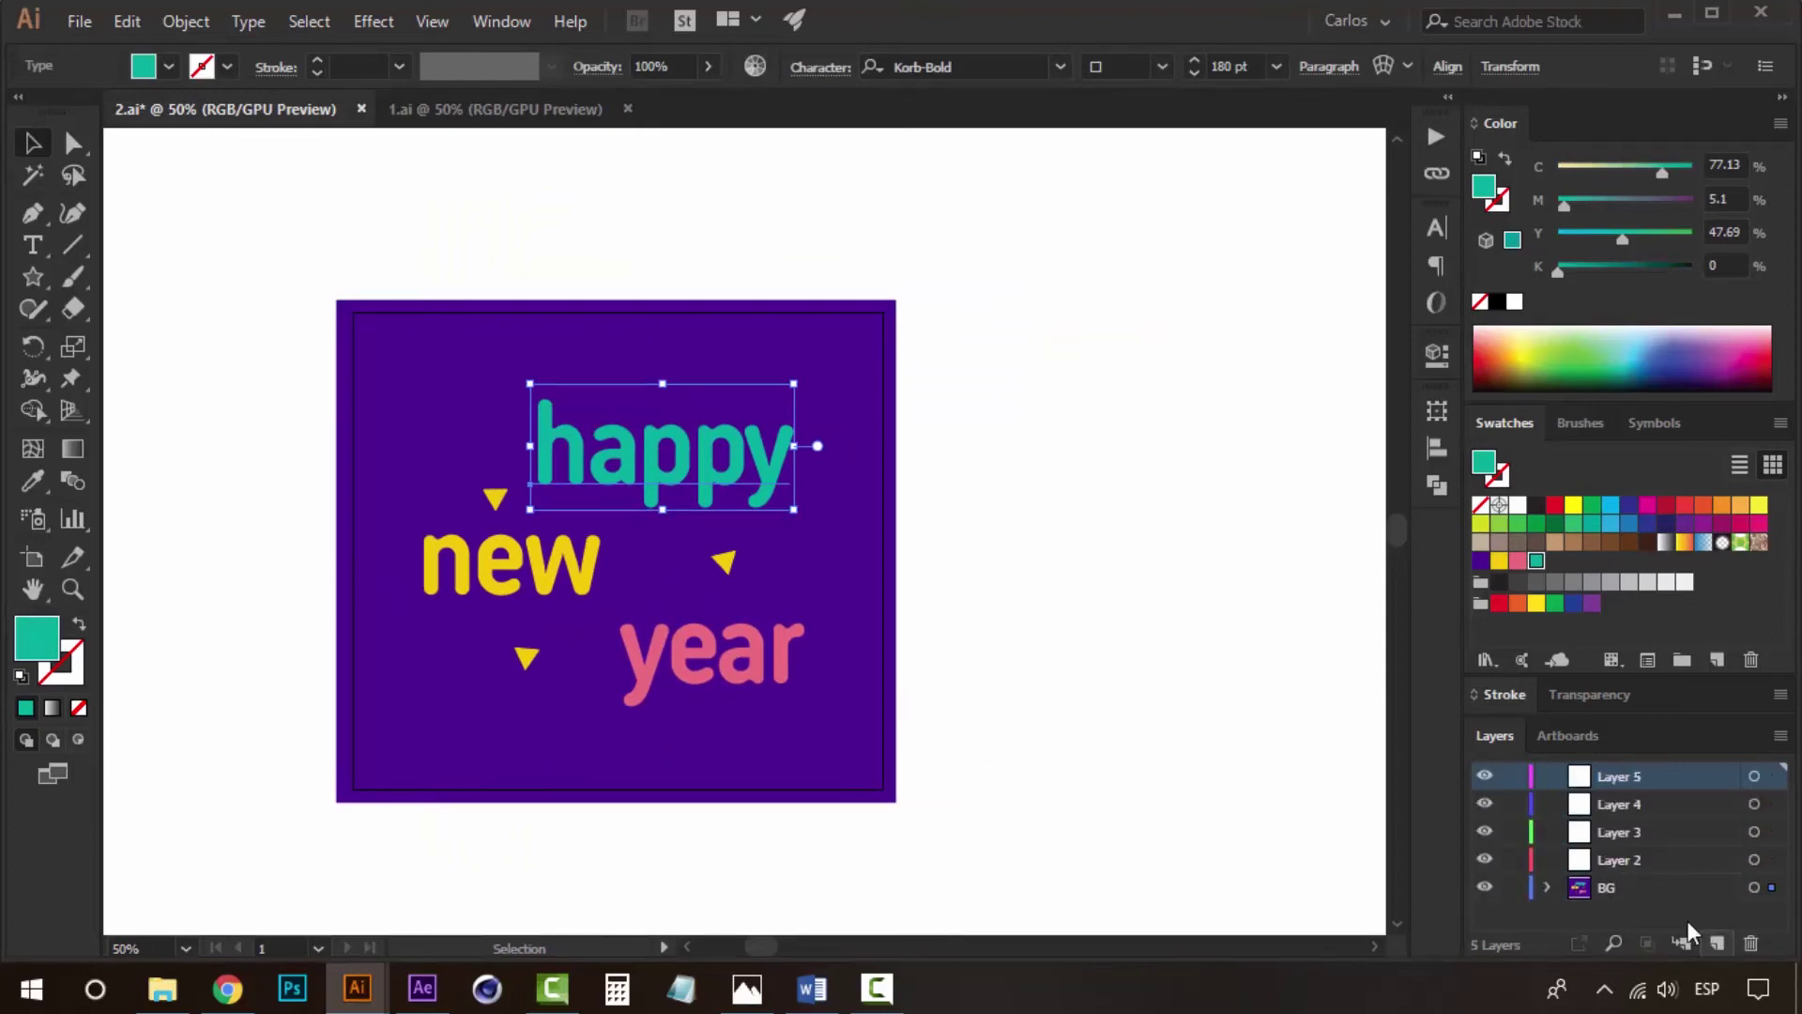
left_click(1620, 854)
right_click(729, 437)
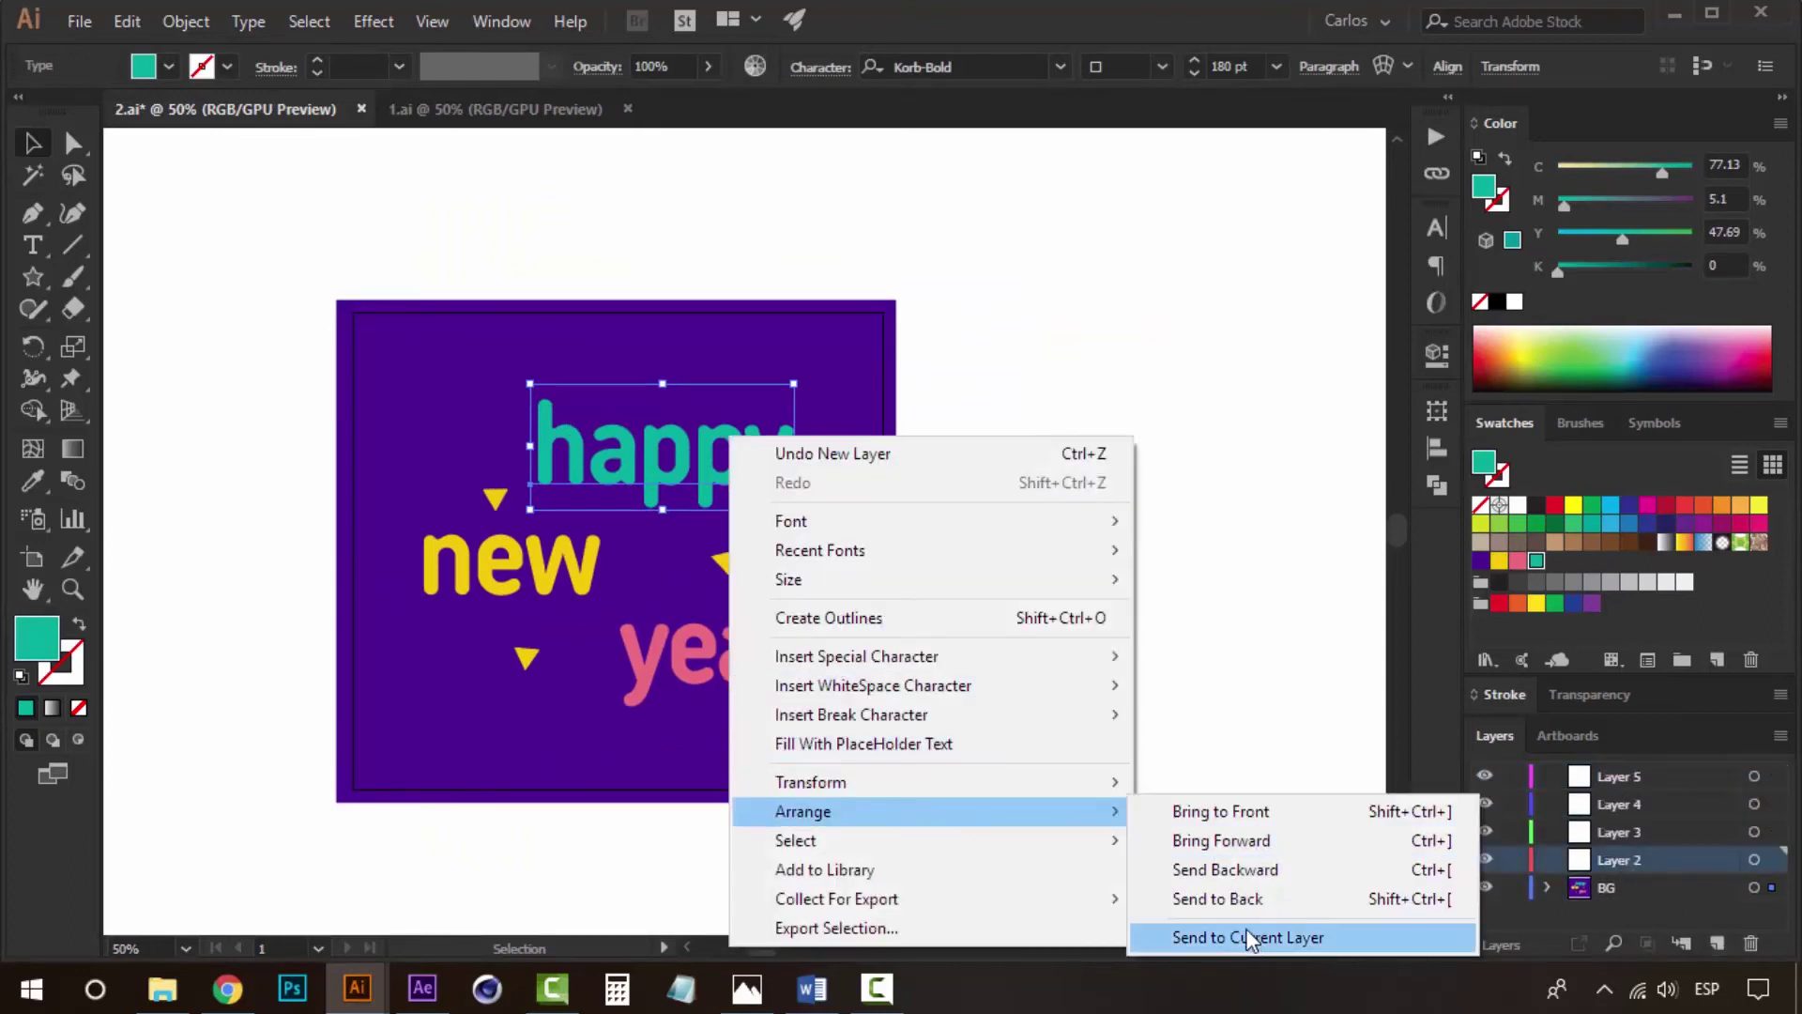
left_click(1248, 937)
double_click(1626, 854)
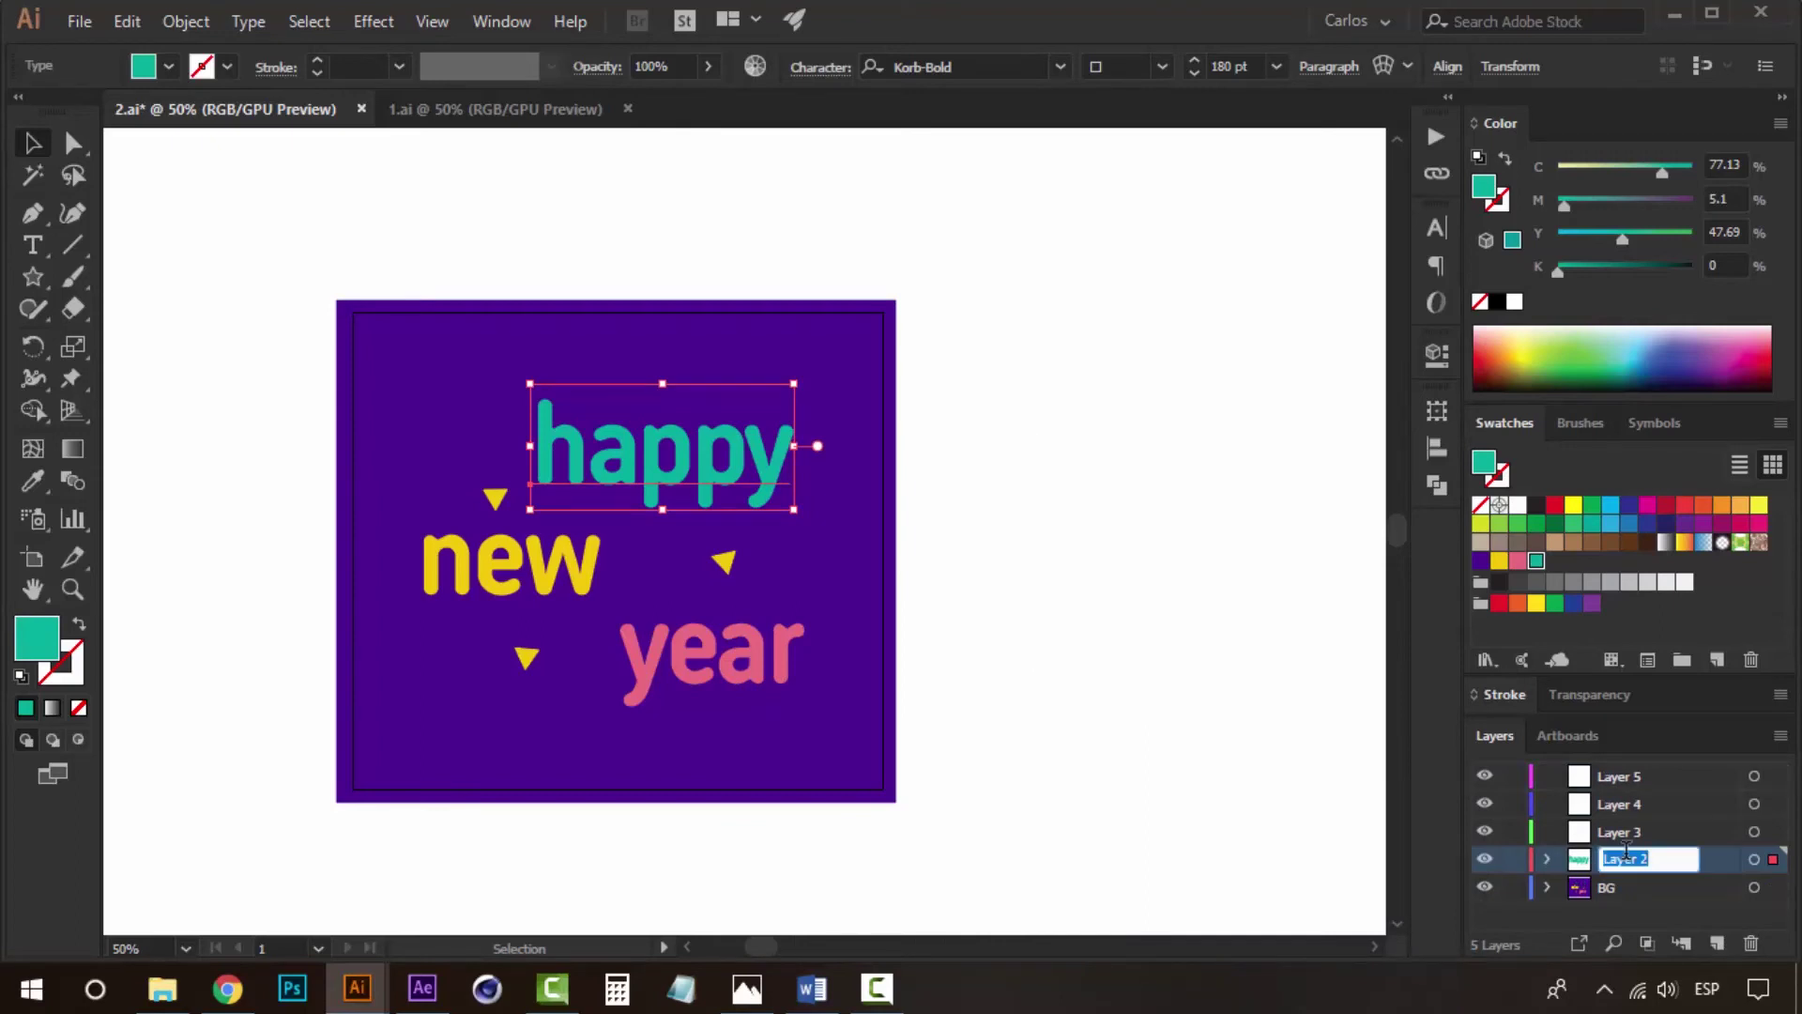
type("happy")
left_click(596, 573)
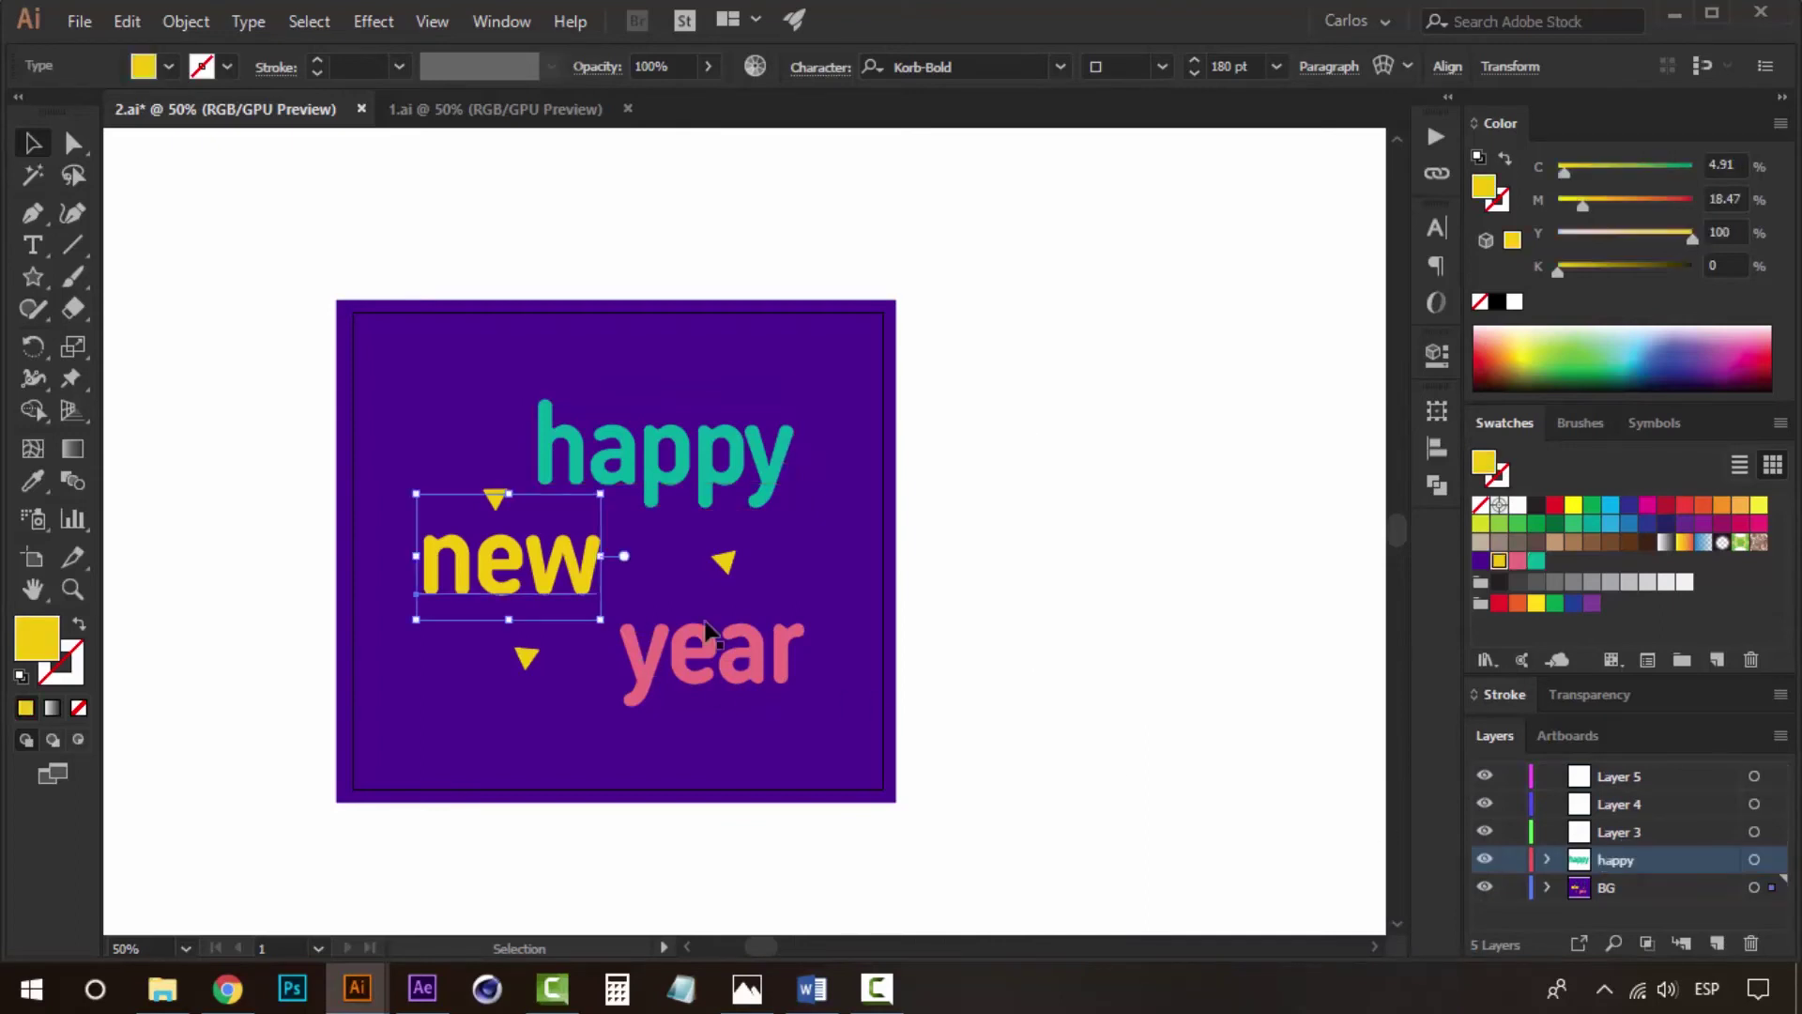
Move the word 'new' into Layer 3 and rename that layer 'new'.
left_click(1638, 833)
right_click(554, 568)
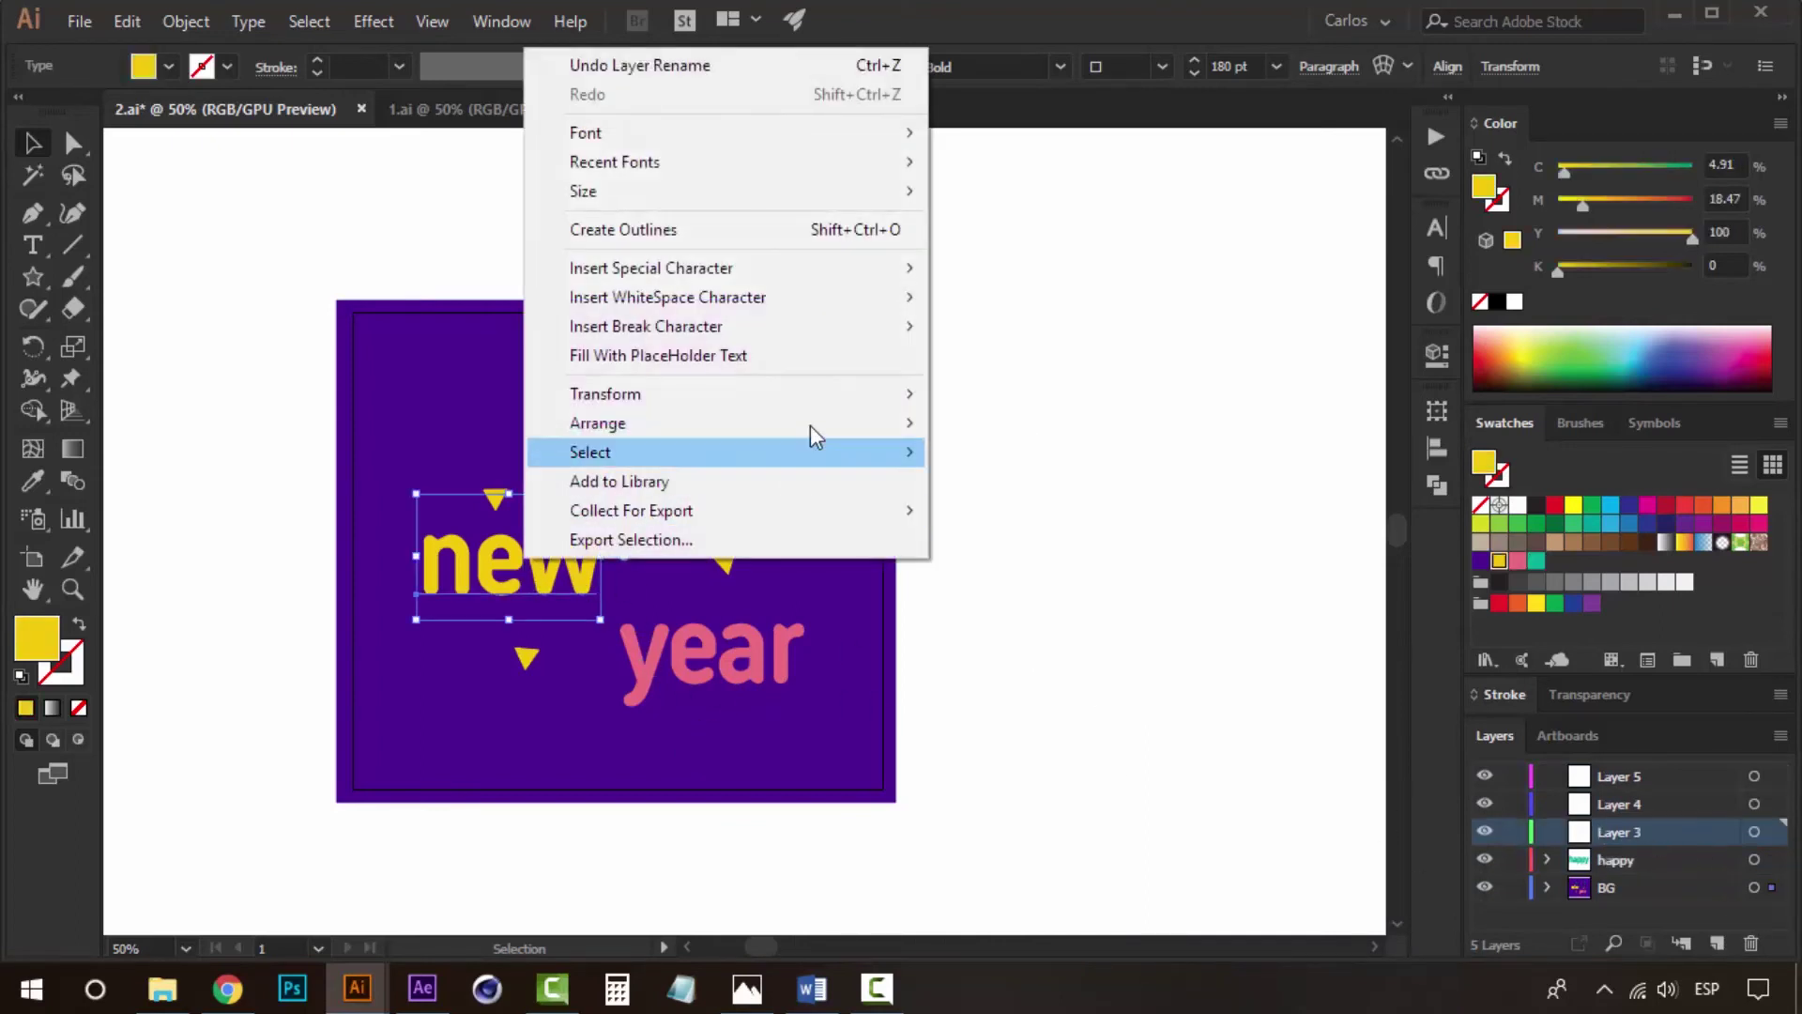
left_click(1089, 553)
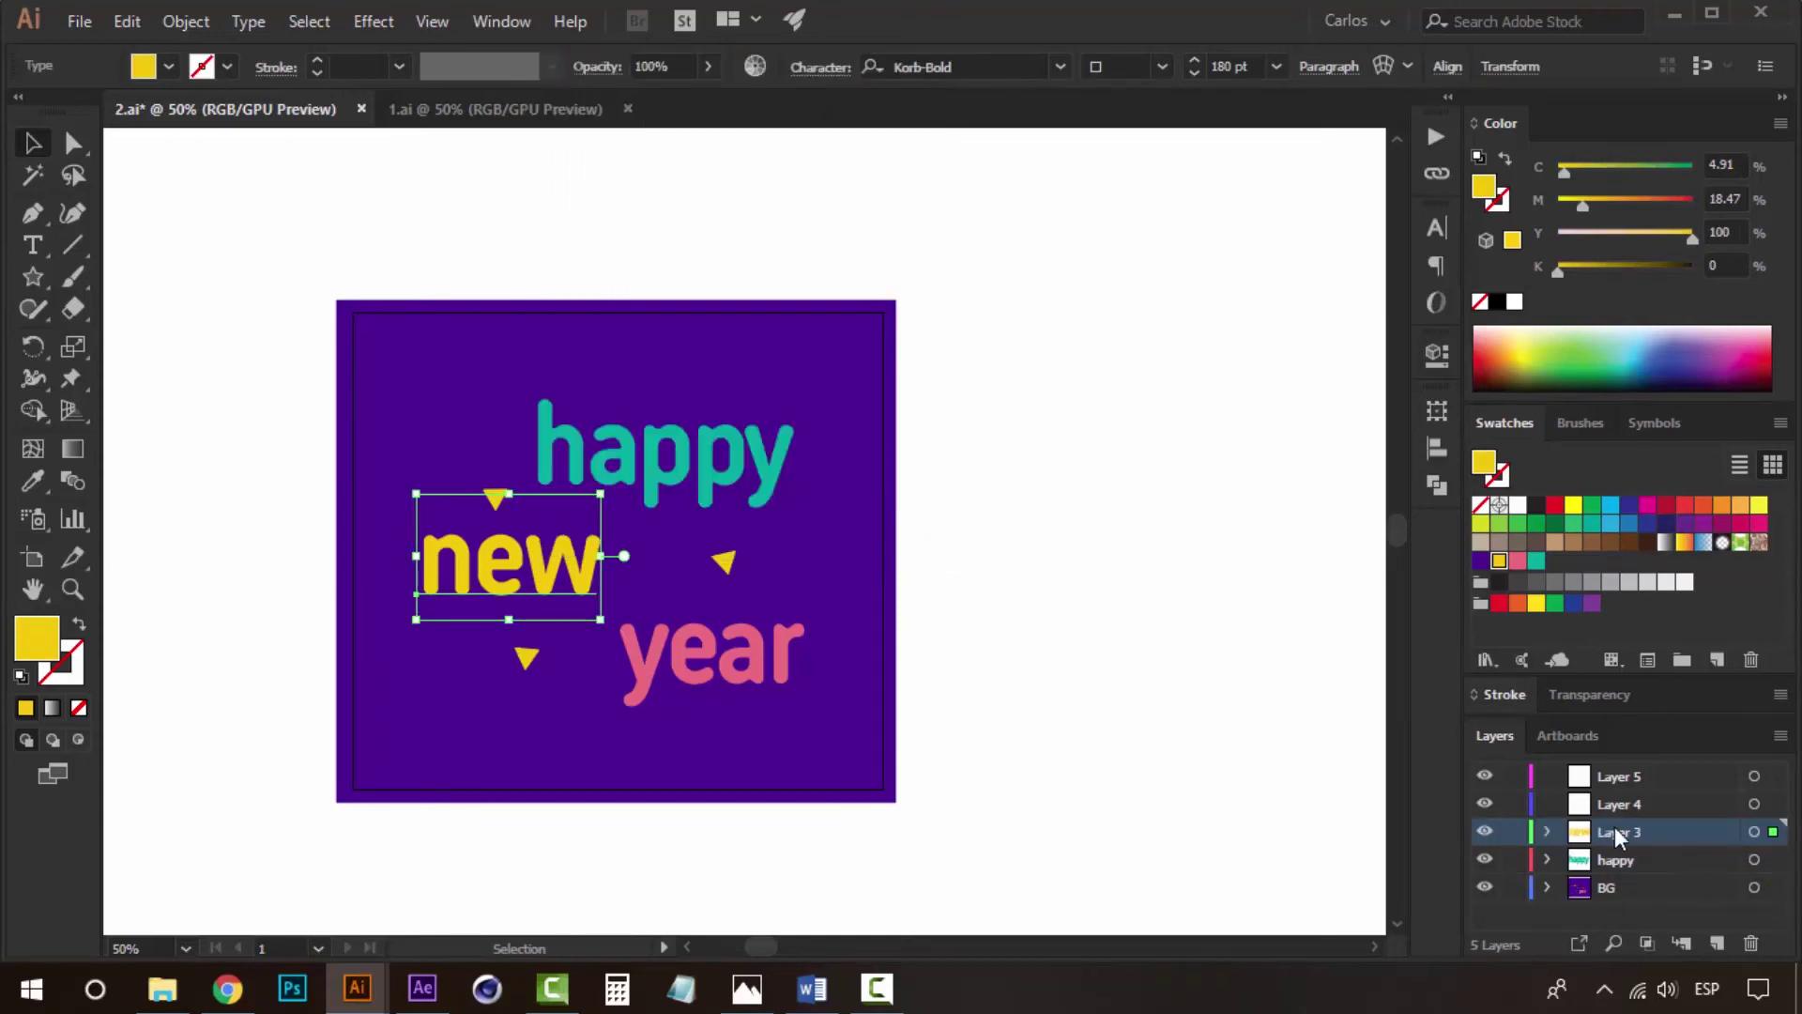
double_click(1615, 830)
type("new")
left_click(1022, 742)
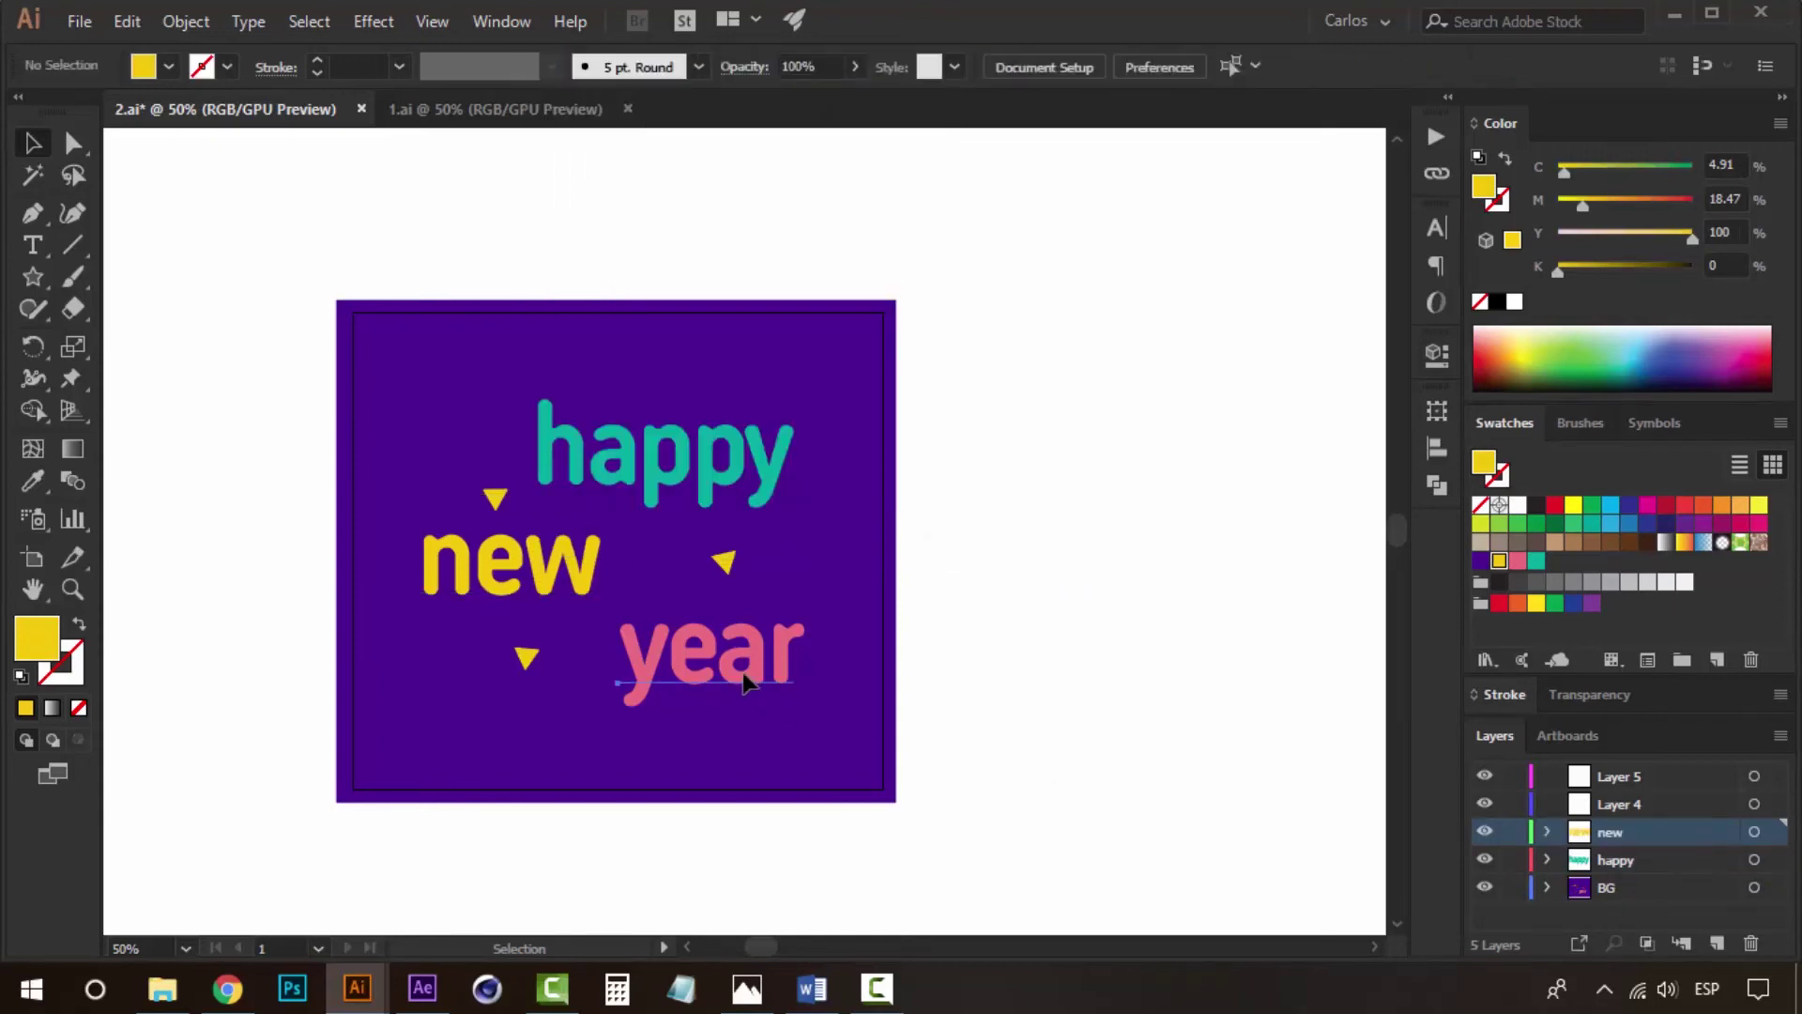
Move the word 'year' into Layer 4 and rename that layer 'year'.
left_click(744, 676)
left_click(1643, 804)
right_click(883, 643)
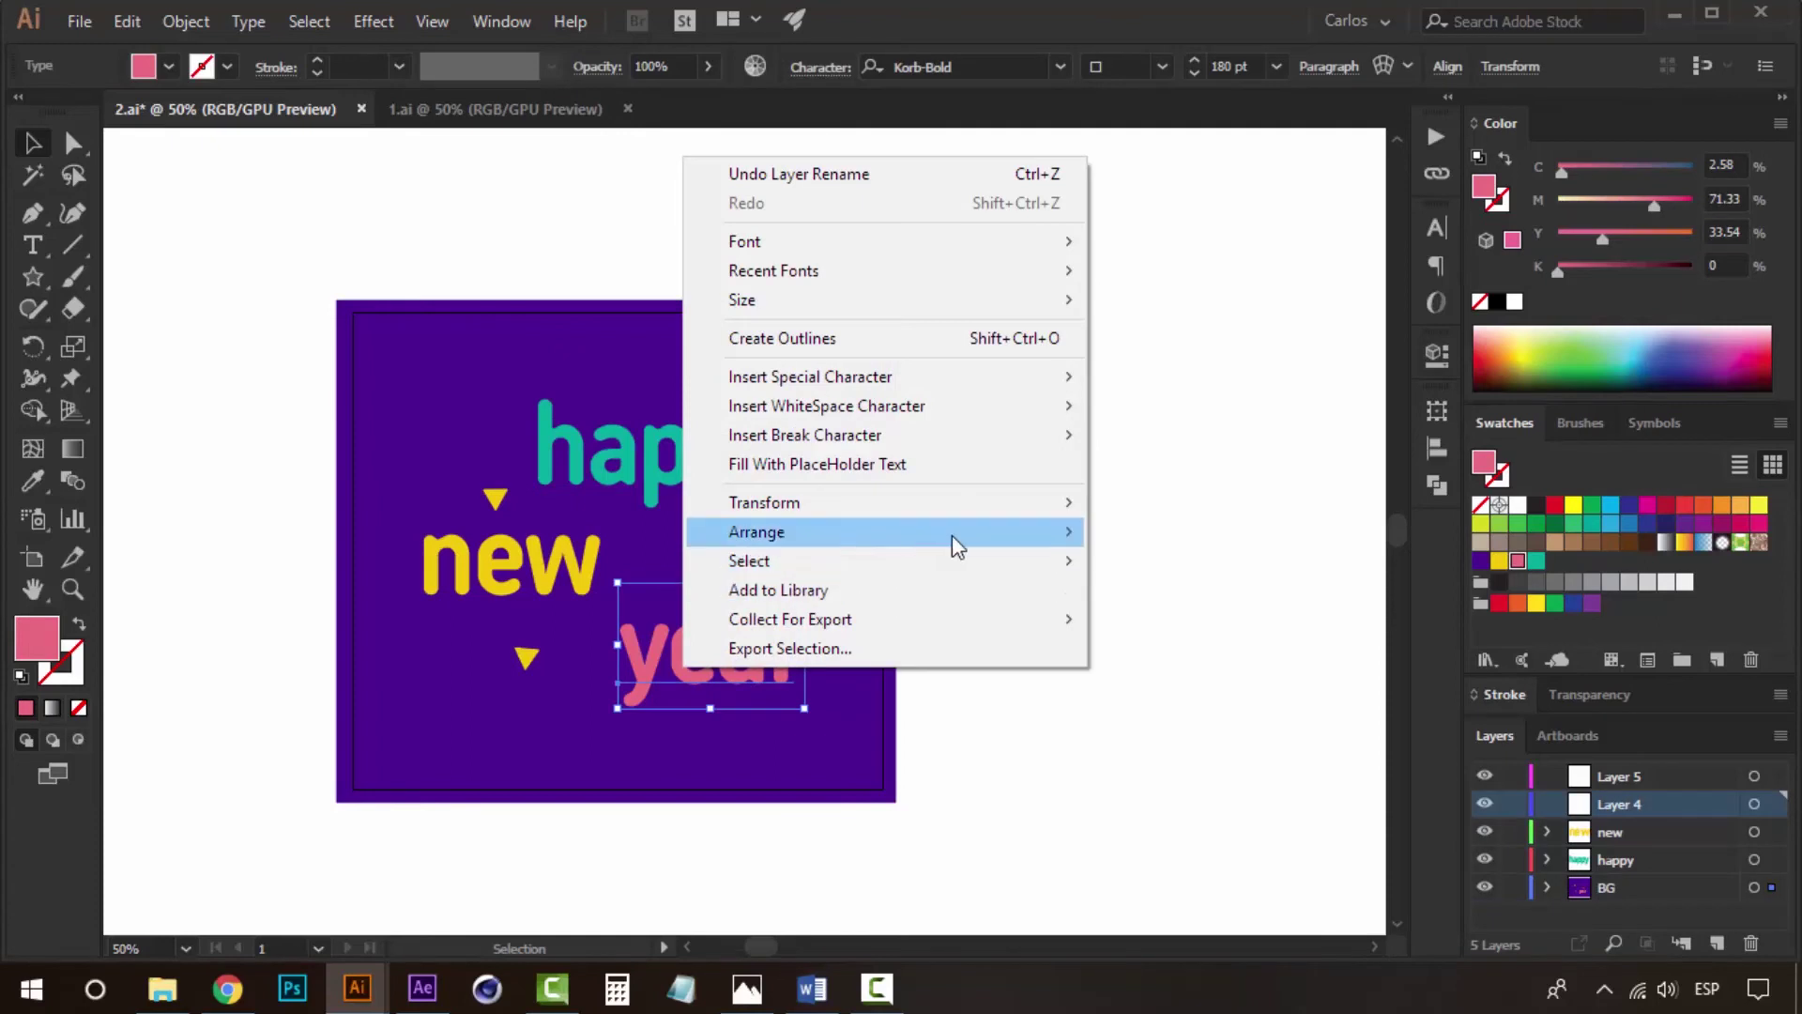
left_click(1217, 670)
double_click(1620, 807)
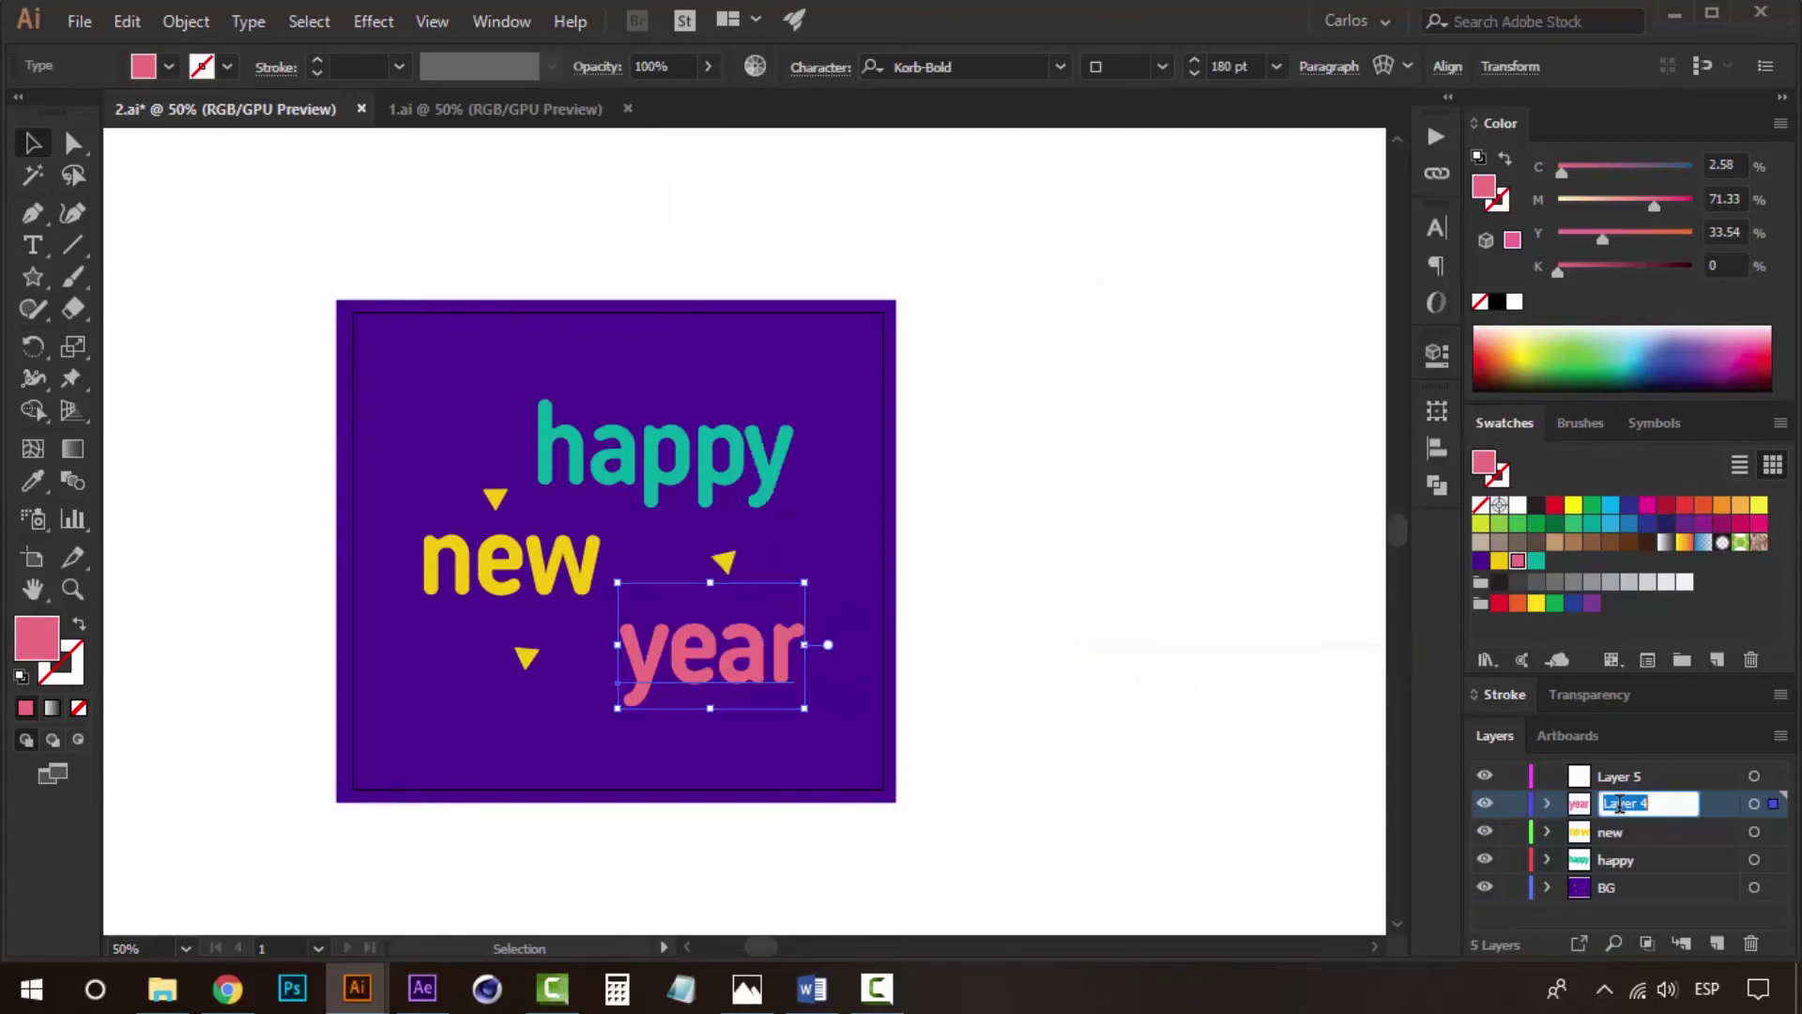
type("year")
key("Return")
left_click(1126, 528)
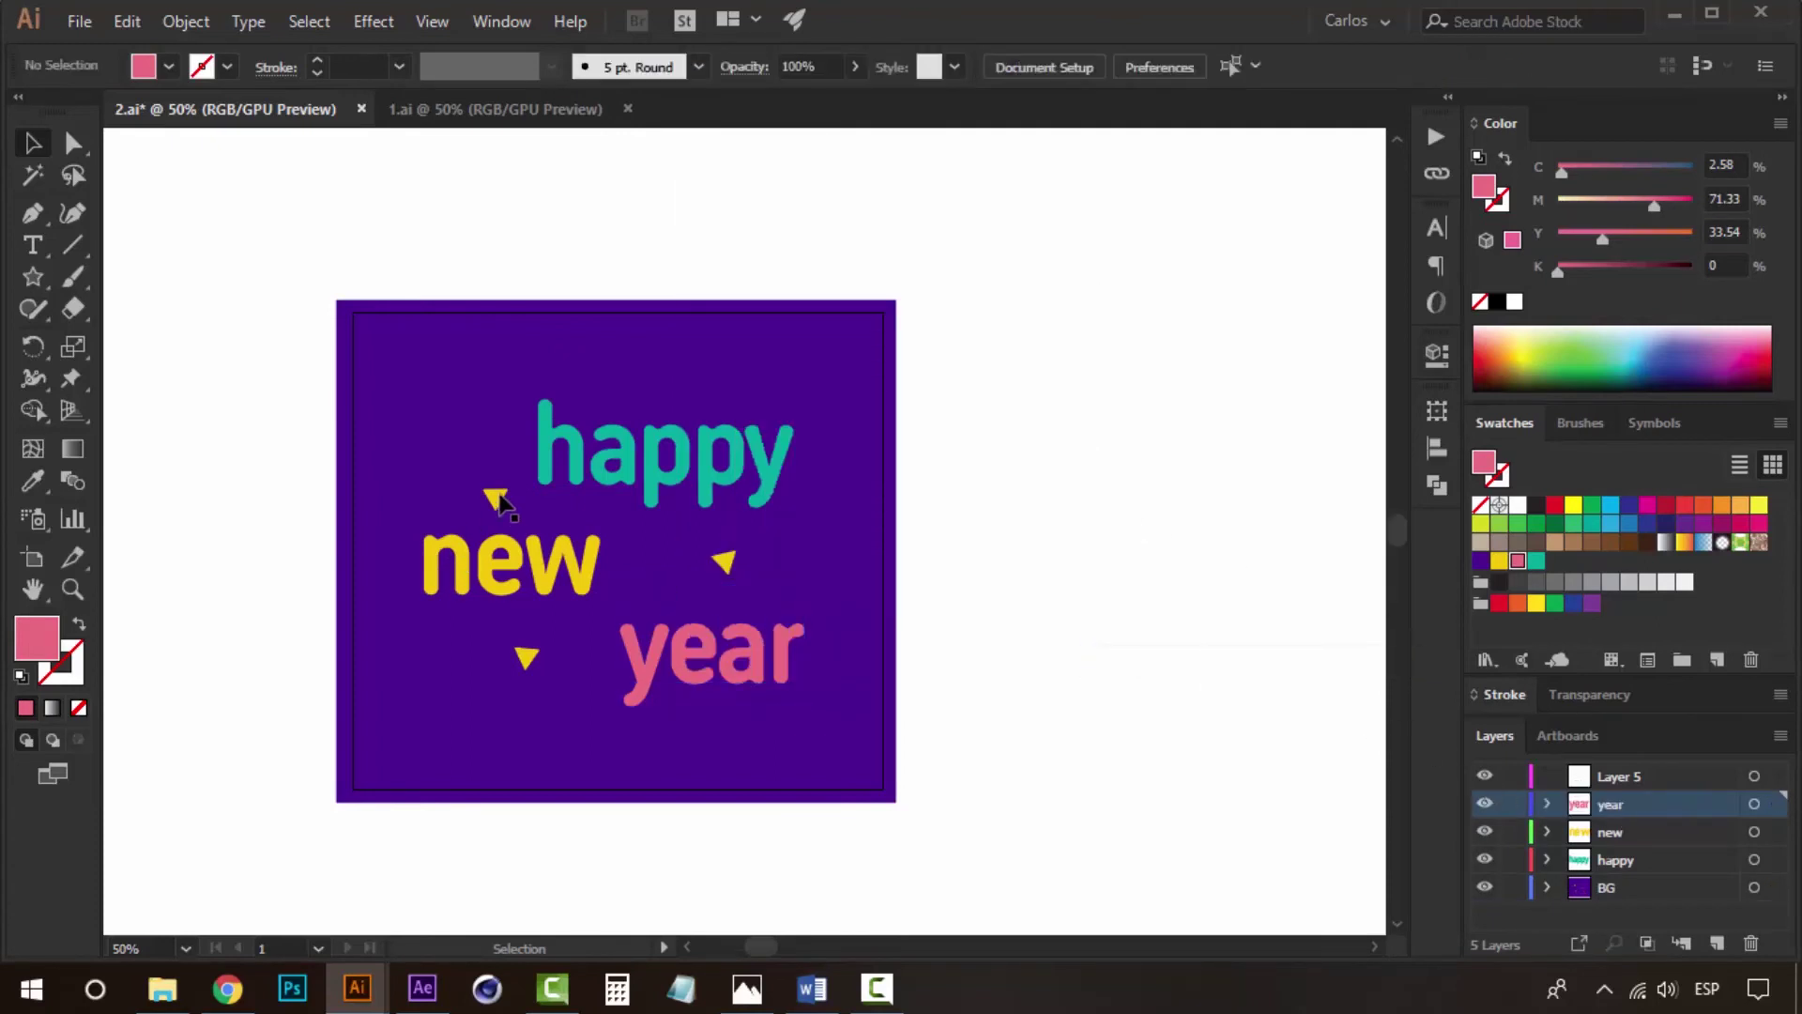
left_click(460, 568)
Add empty layers and send the upper-left yellow triangle to Layer 5.
left_click(728, 568)
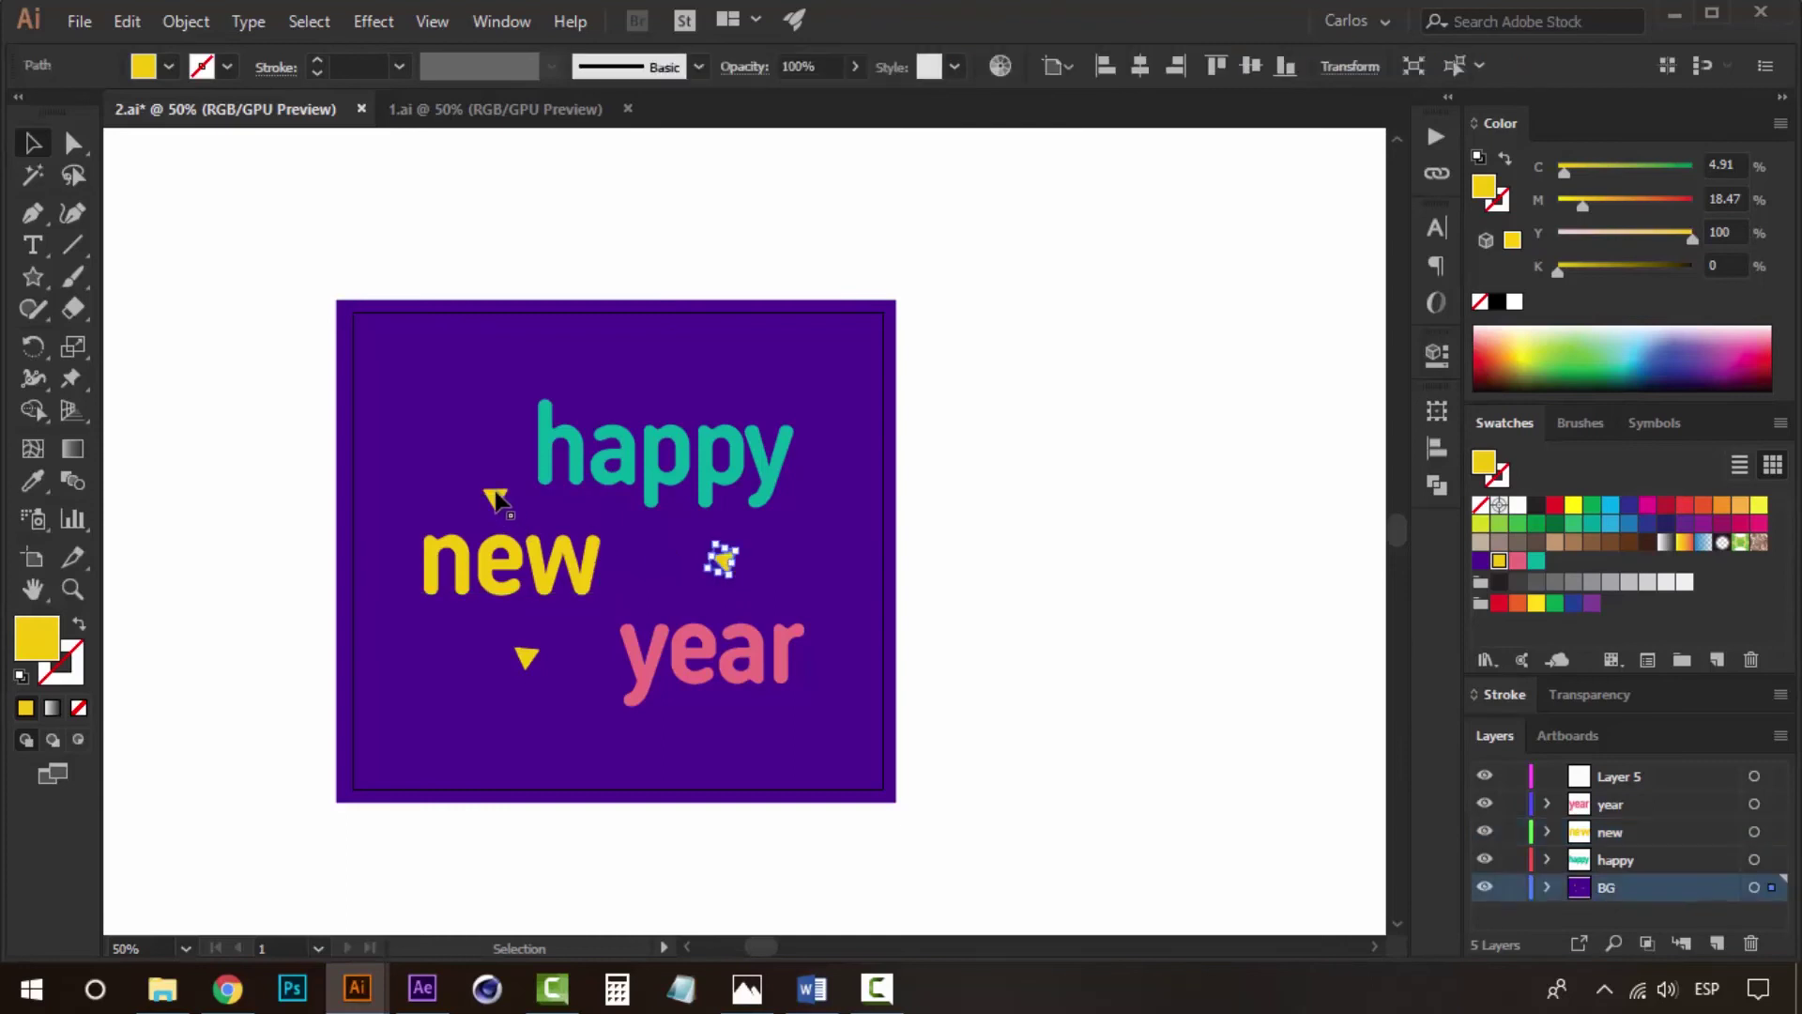
key("v")
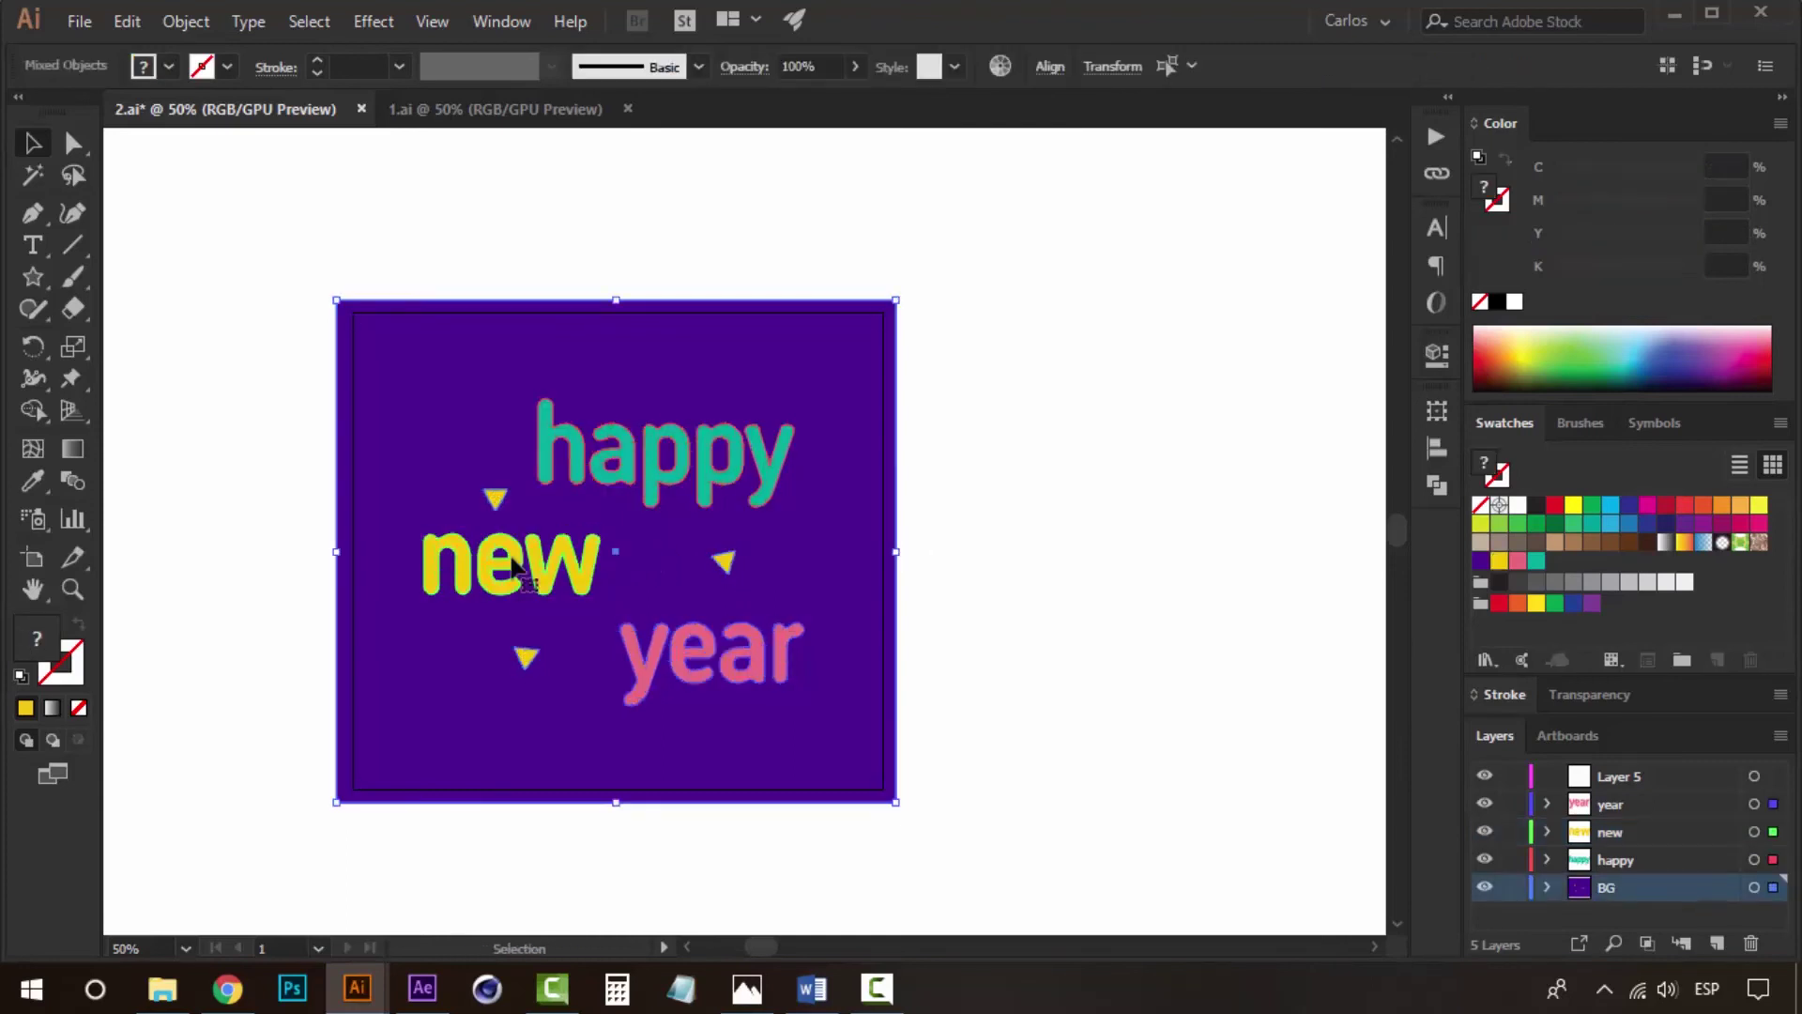
left_click(1140, 568)
left_click(490, 501)
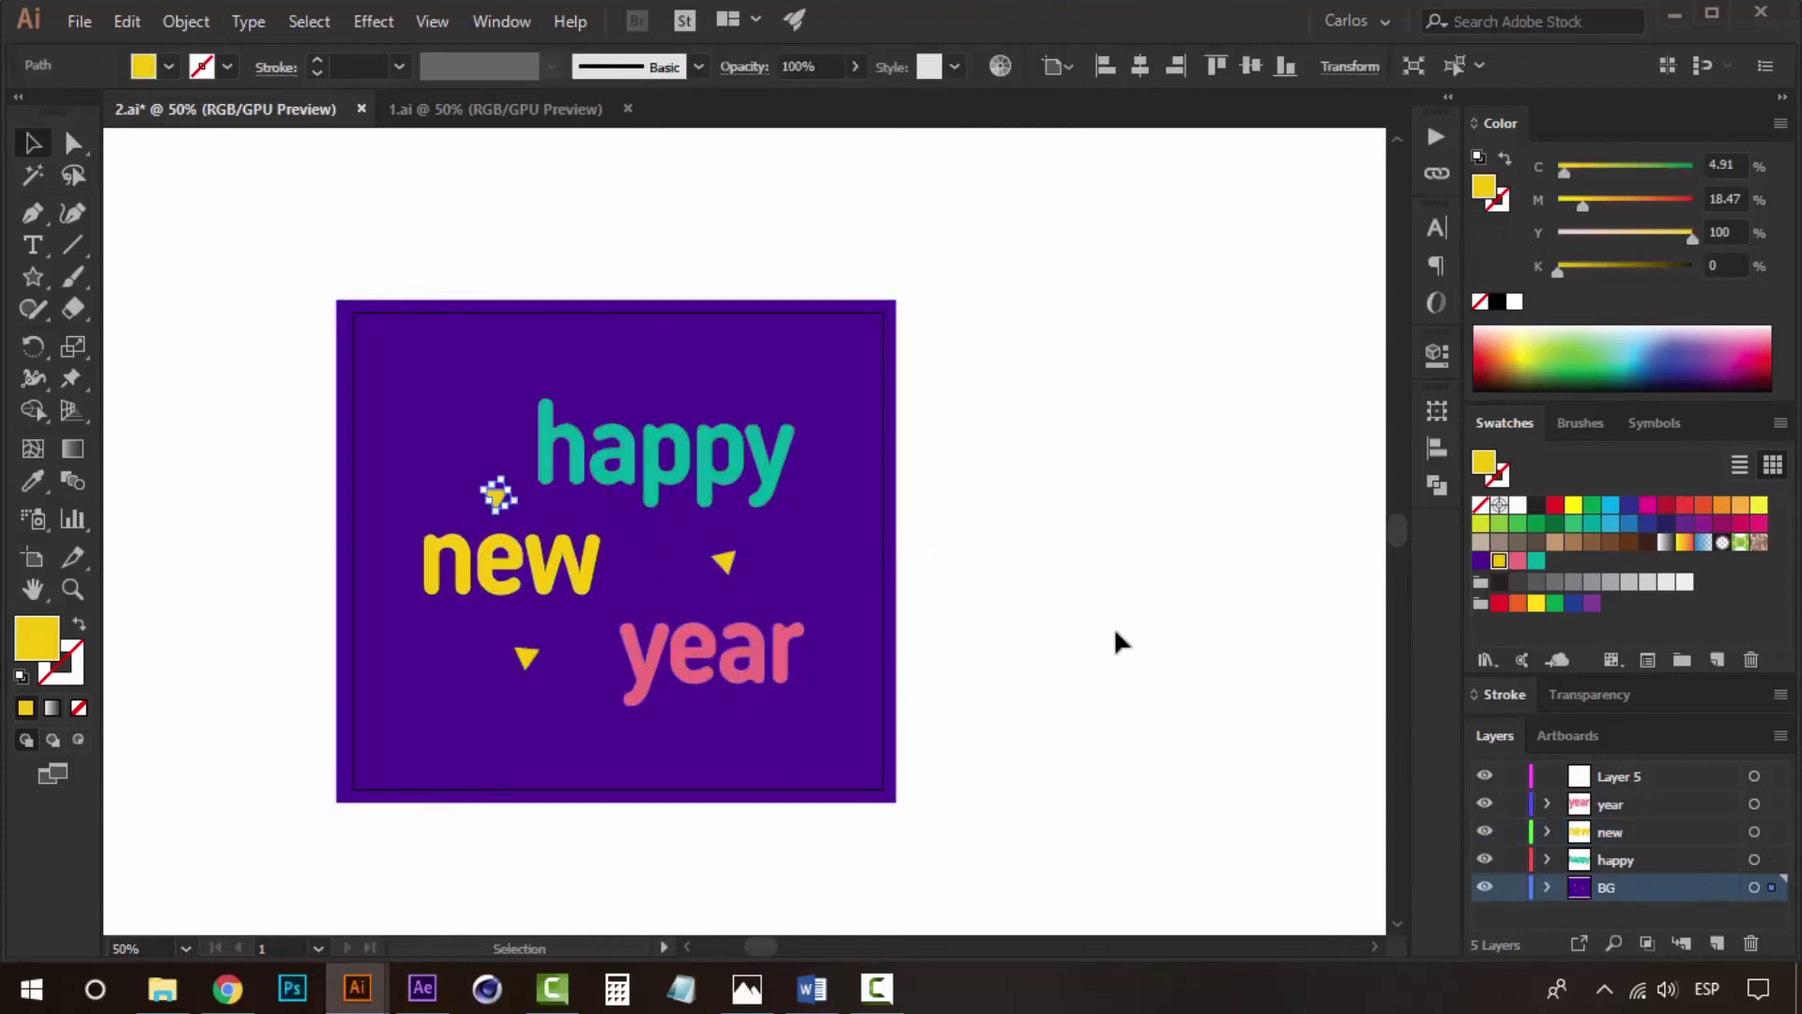
left_click(1663, 782)
left_click(1720, 940)
left_click(1720, 941)
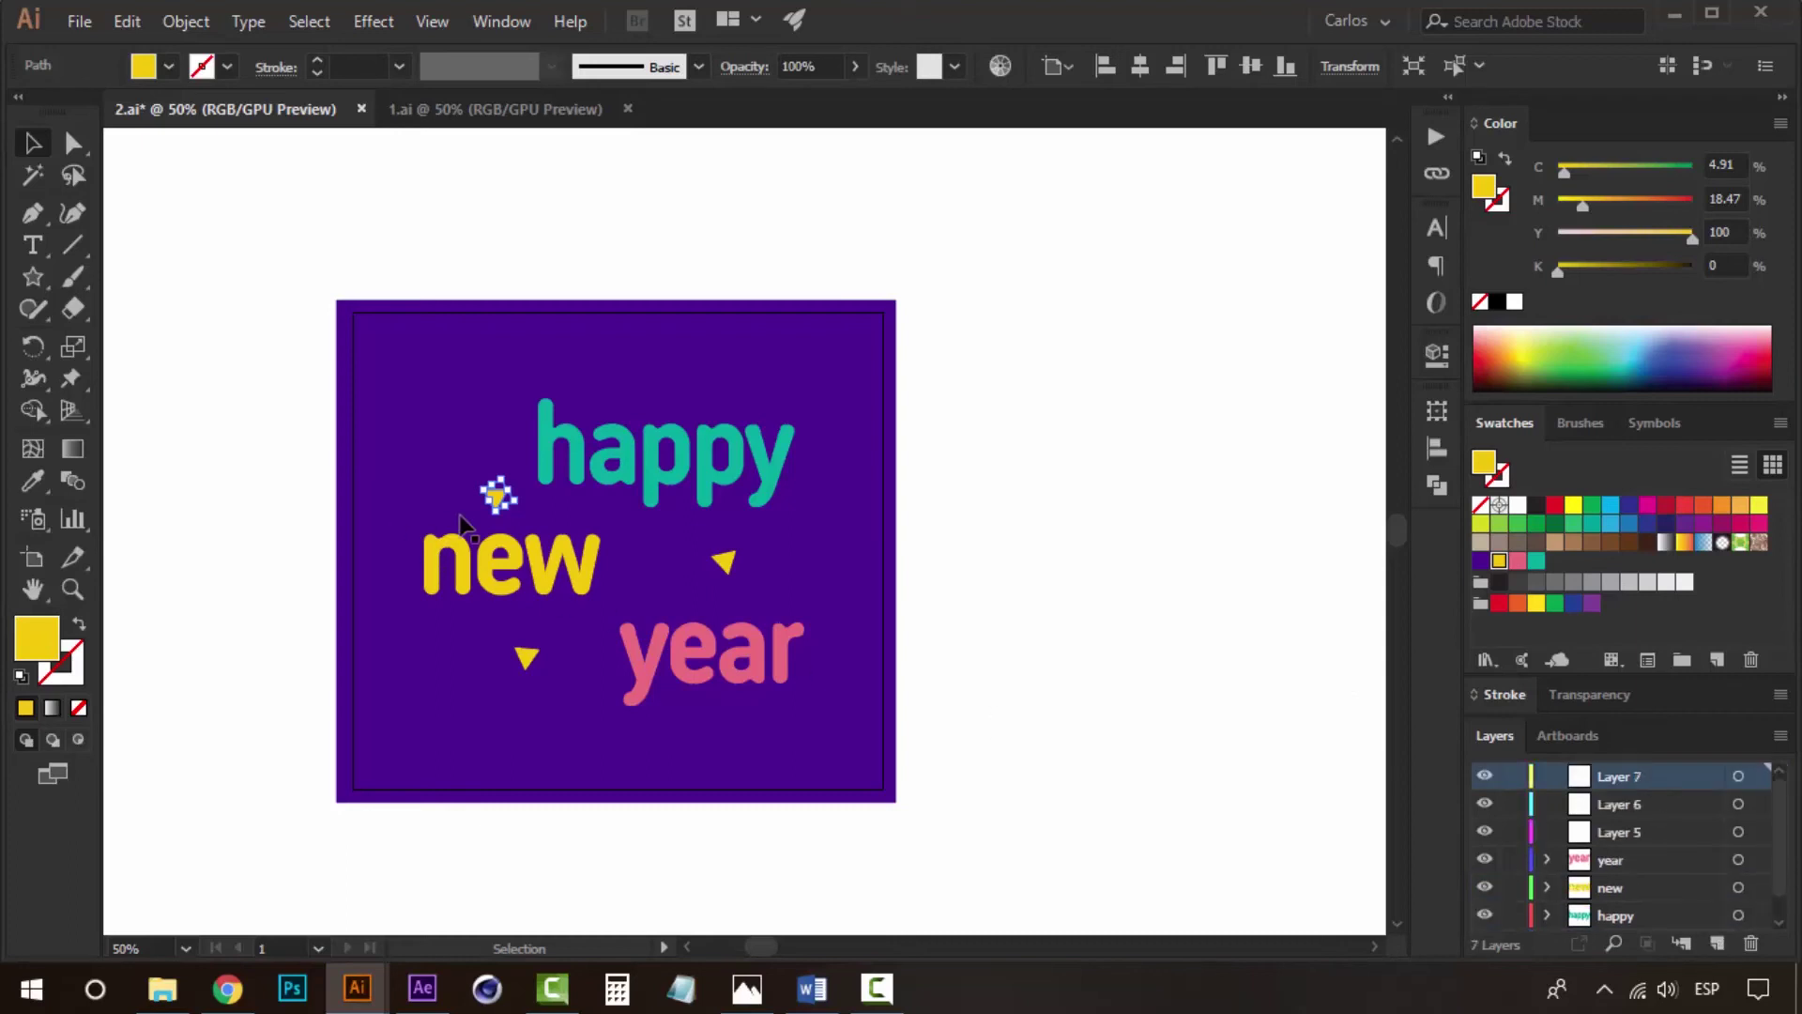
left_click(498, 496)
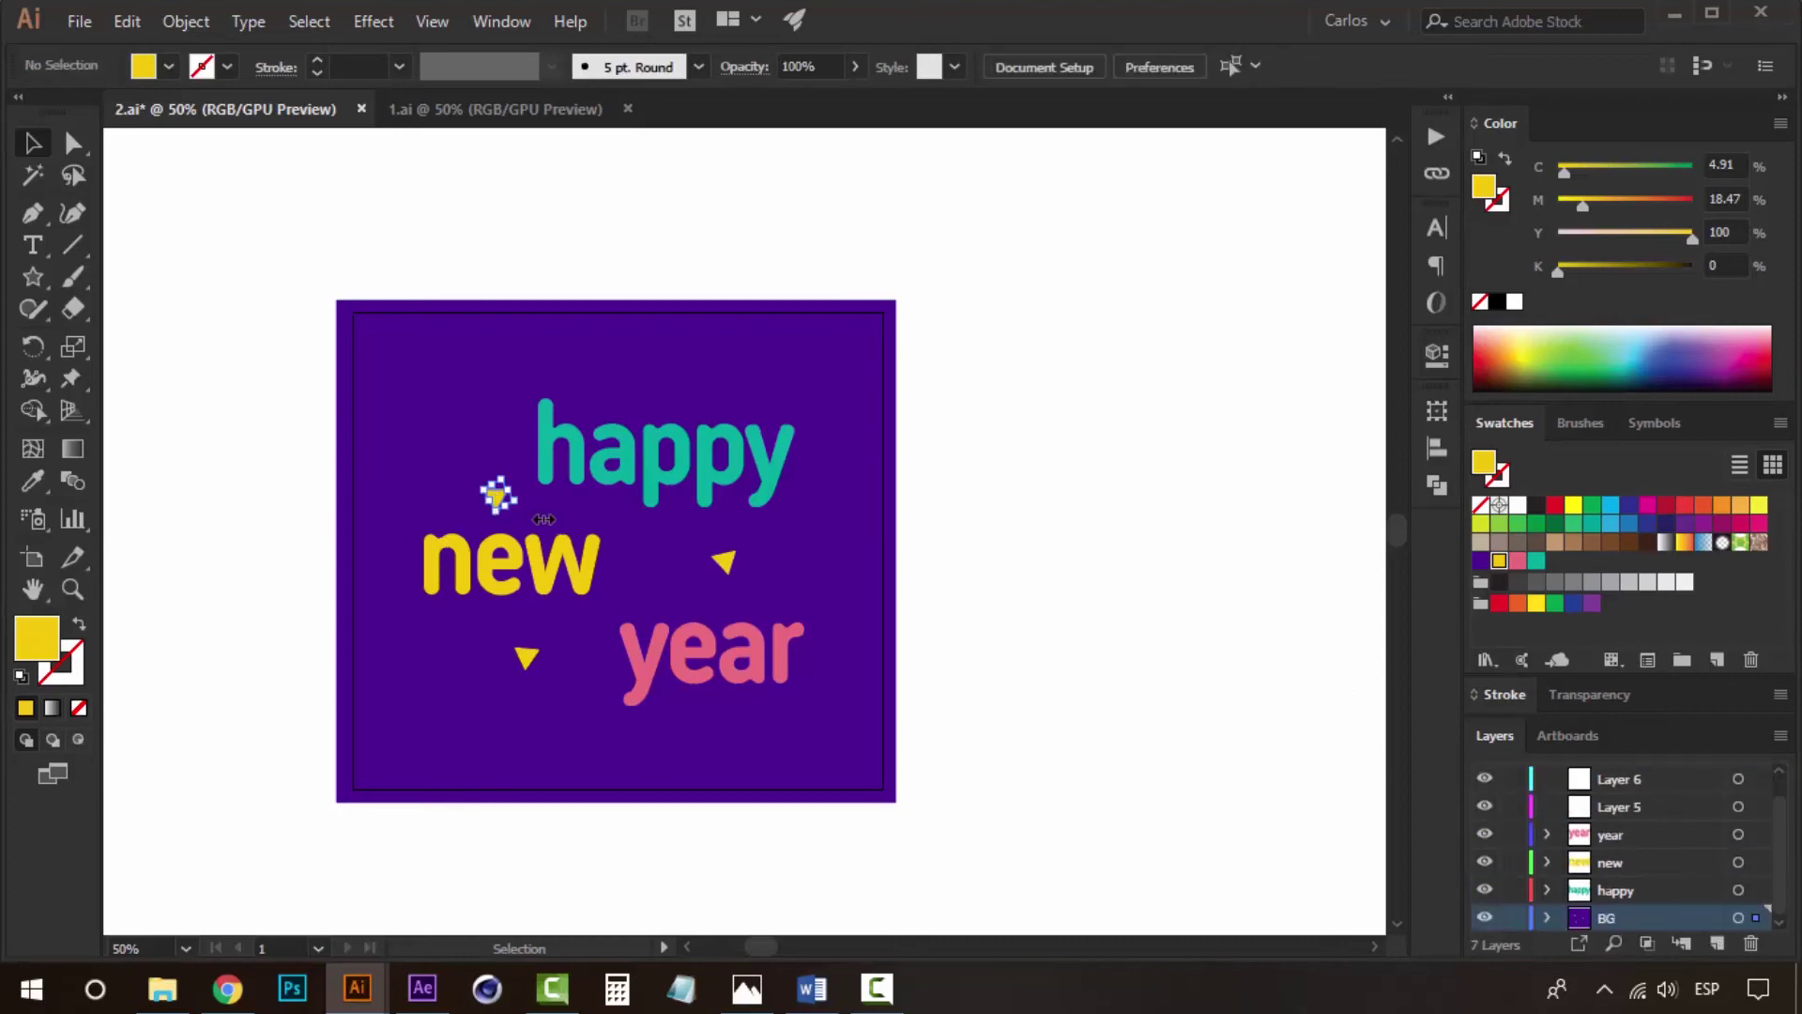
left_click(1634, 782)
right_click(532, 414)
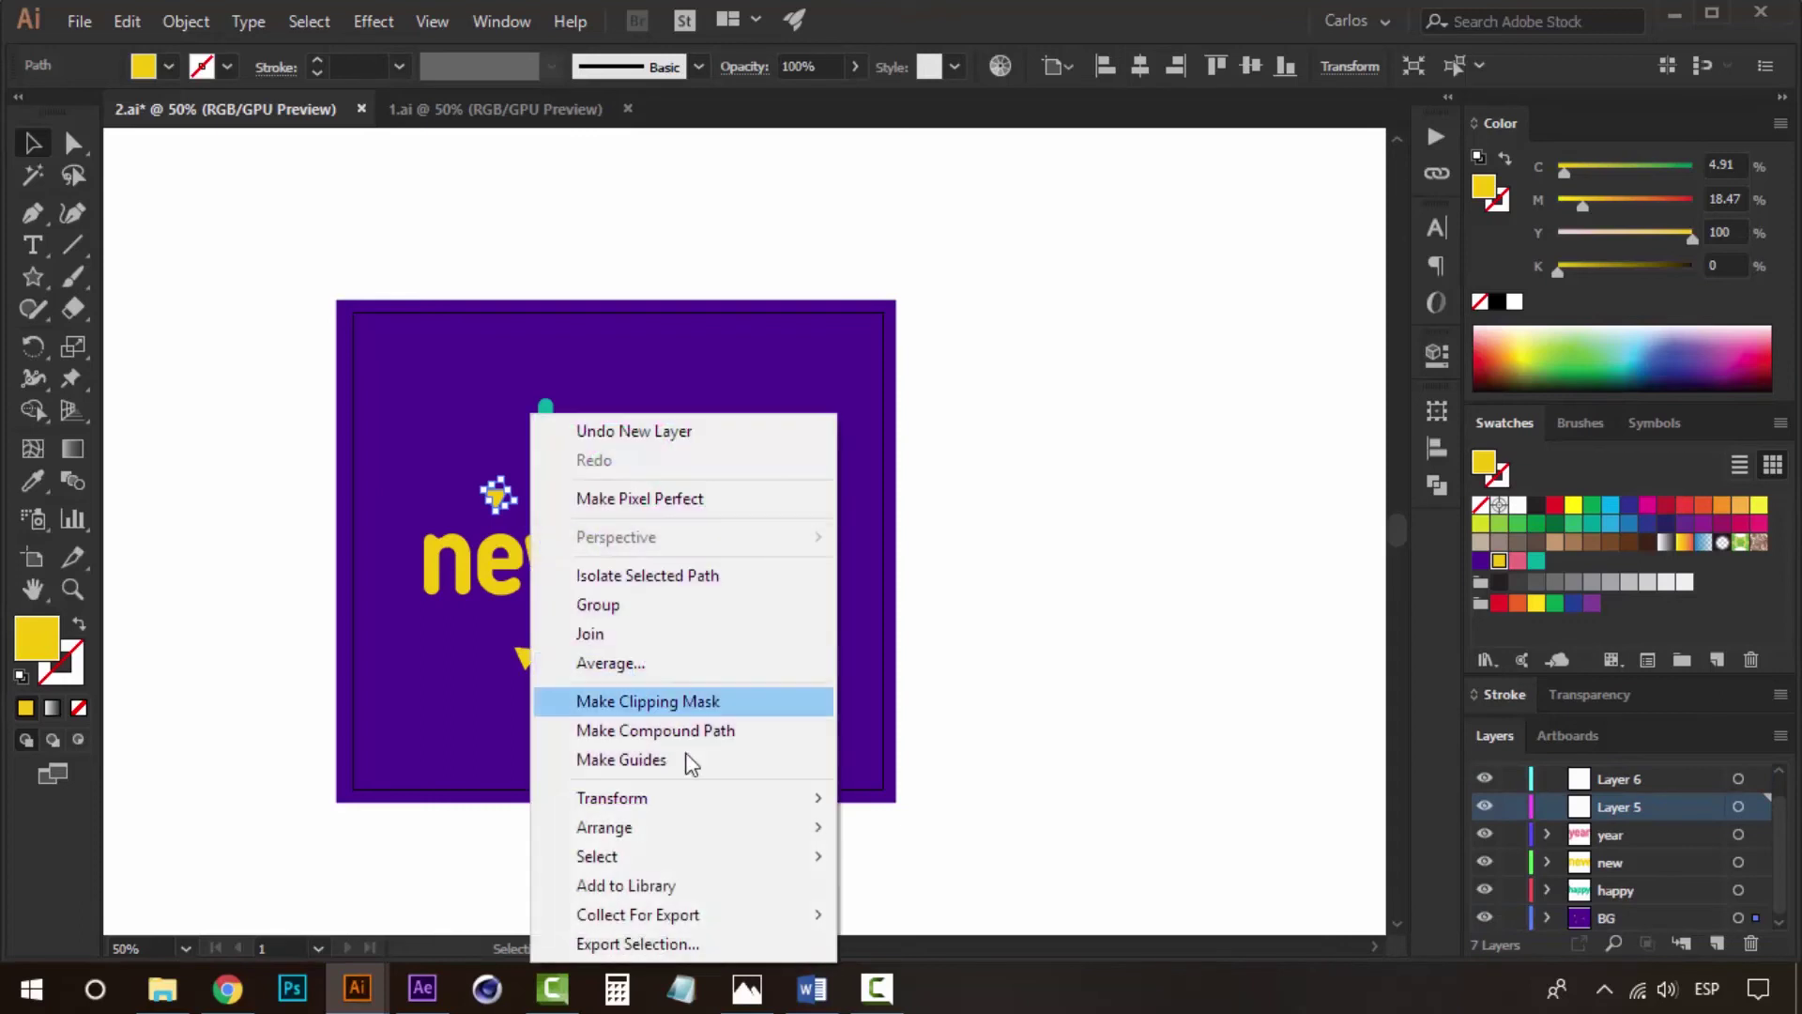
mouse_move(604, 826)
left_click(924, 954)
Send the triangle right of 'new' to Layer 6.
left_click_drag(497, 496, 721, 561)
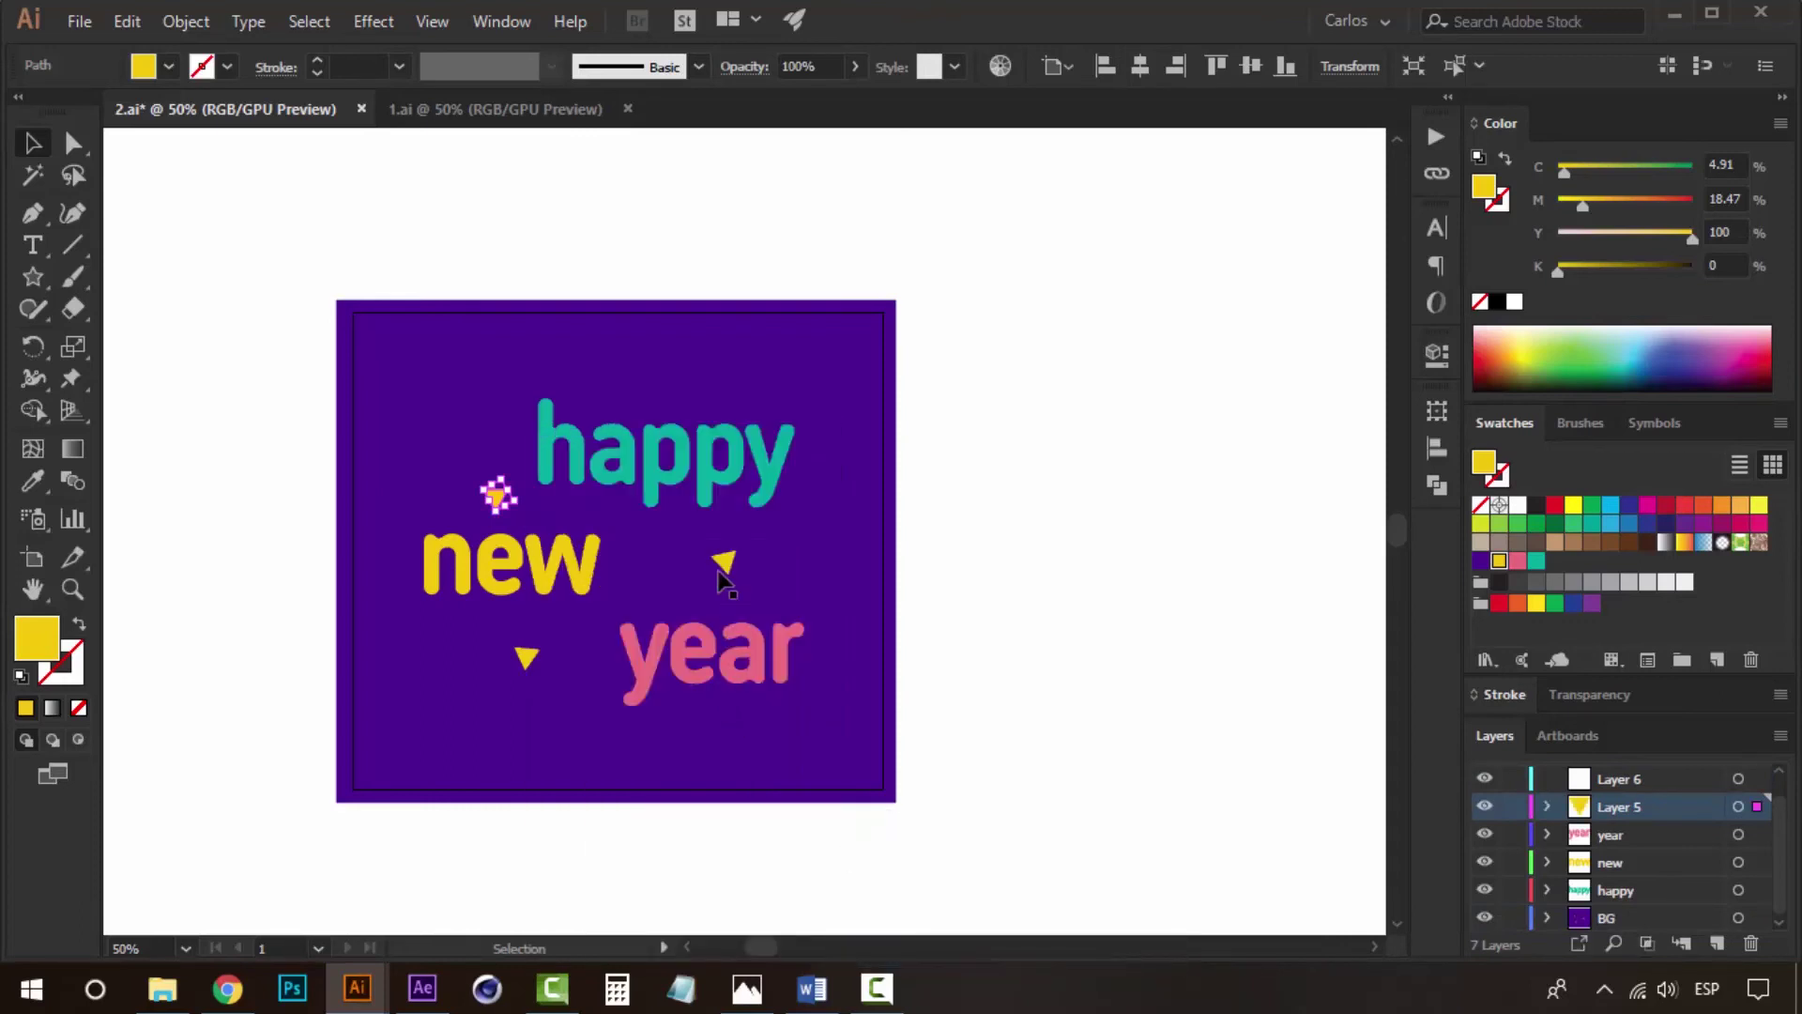
scroll(1658, 848, "up", 1)
left_click(1613, 805)
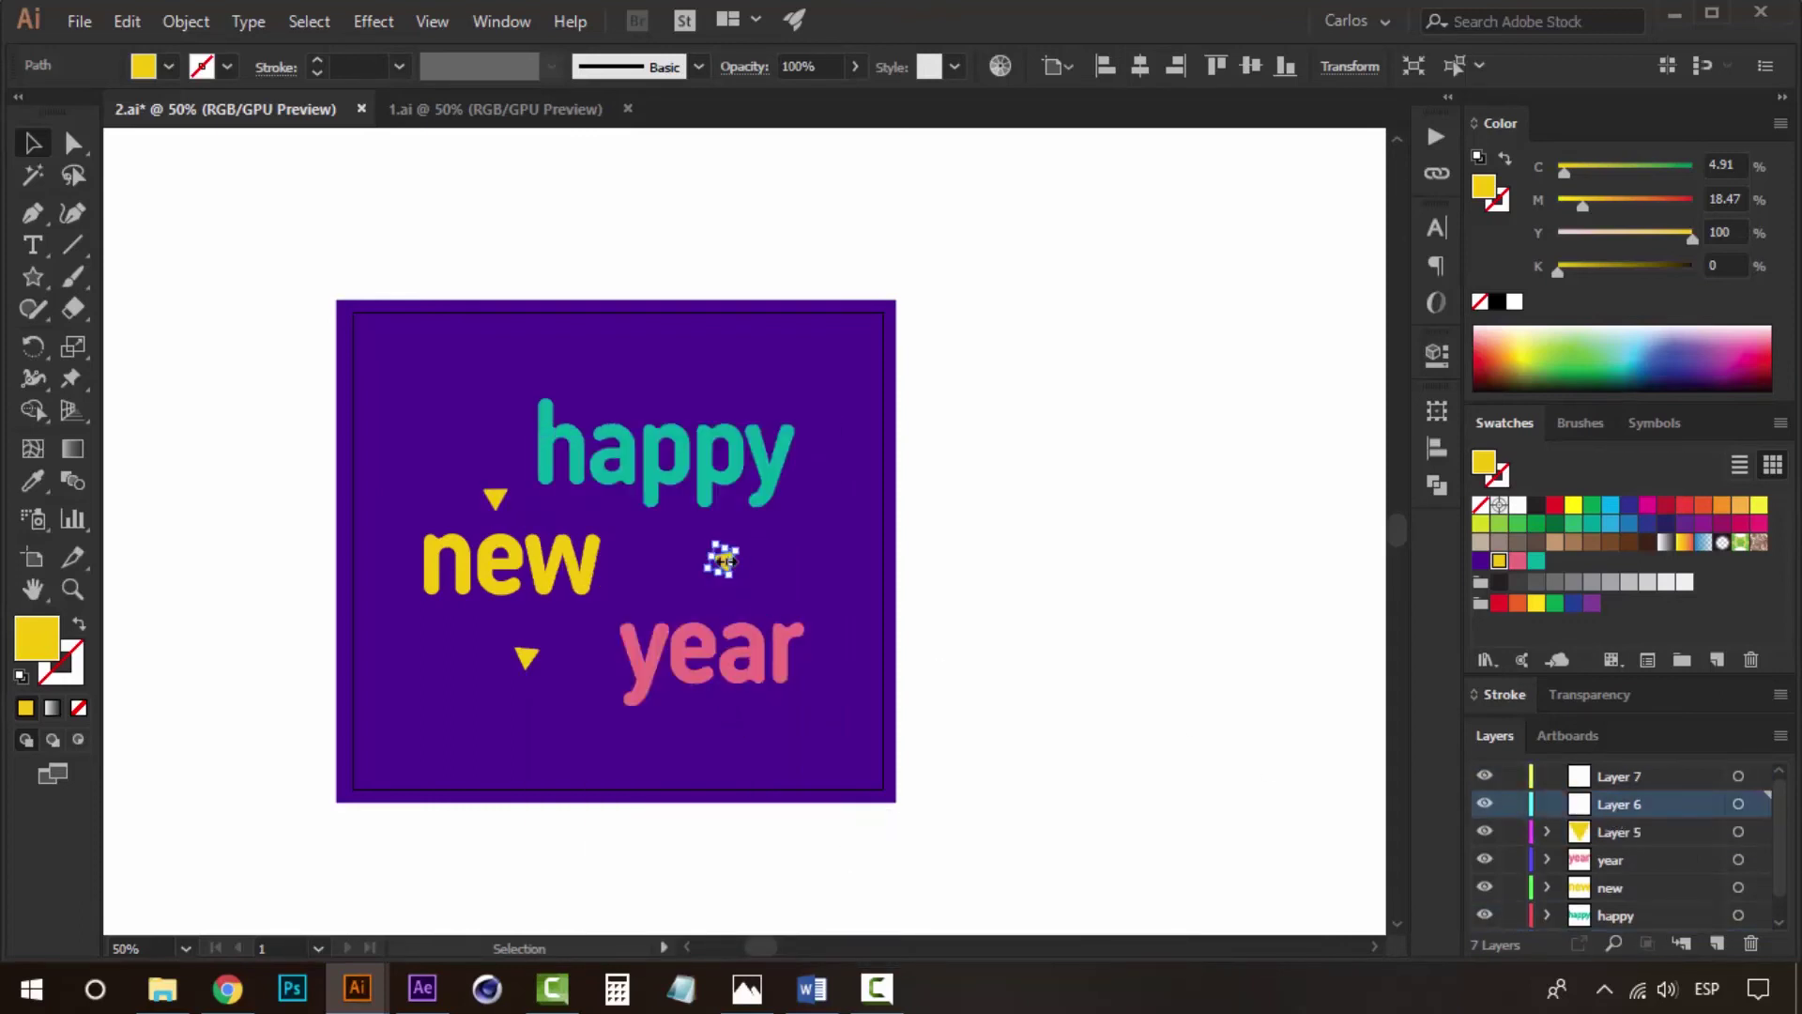
right_click(723, 562)
mouse_move(797, 423)
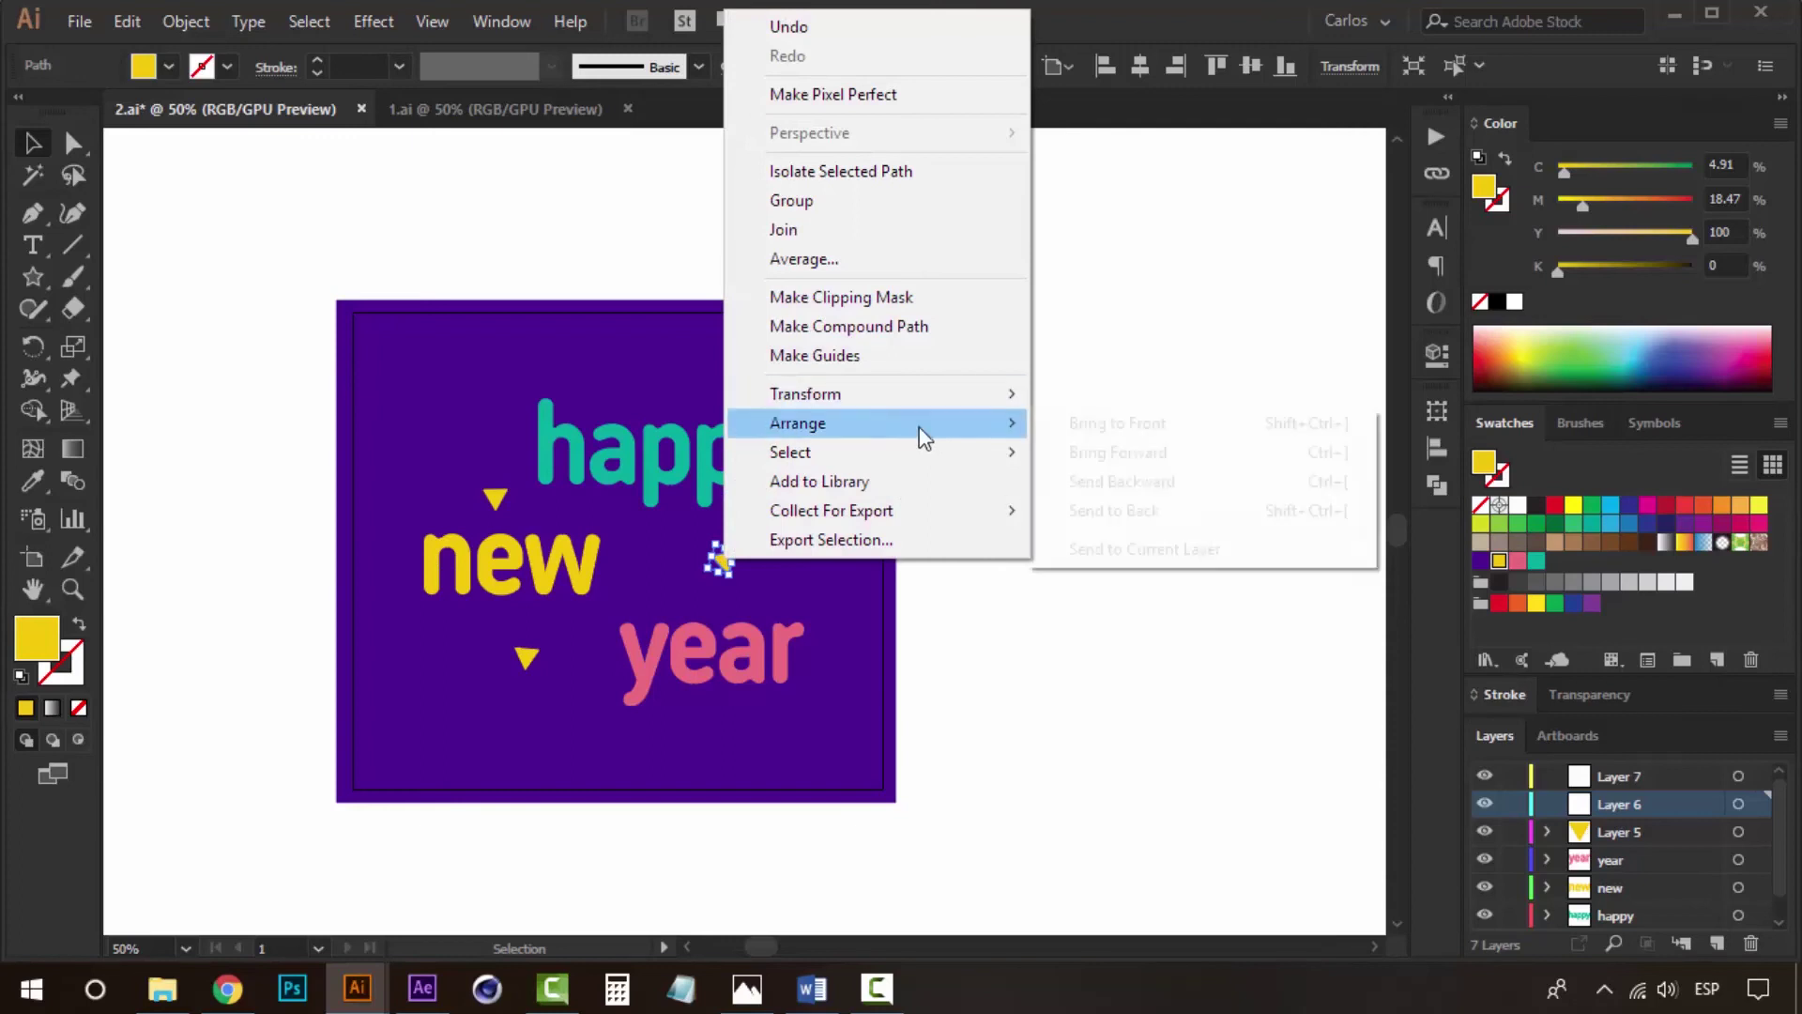
left_click(1185, 561)
Send the lower-left triangle to Layer 7, then reframe the card.
left_click(529, 656)
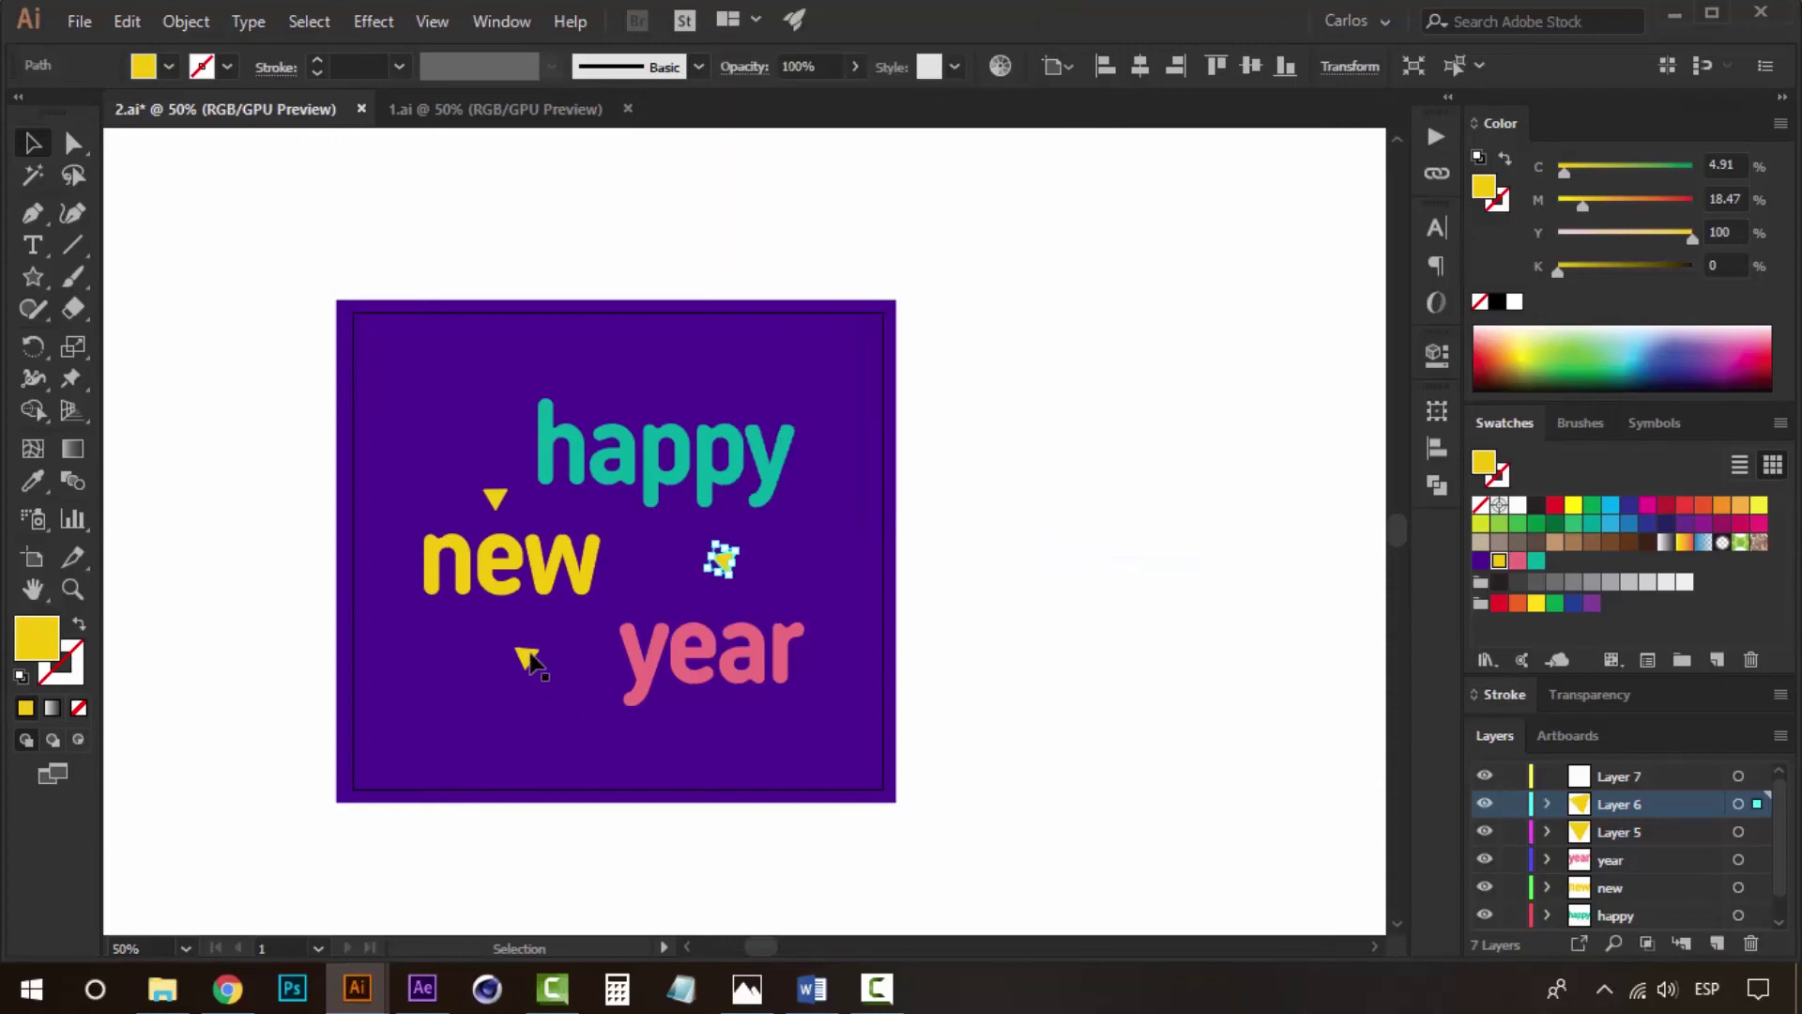
left_click(1615, 777)
scroll(1635, 823, "up", 1)
left_click(1619, 775)
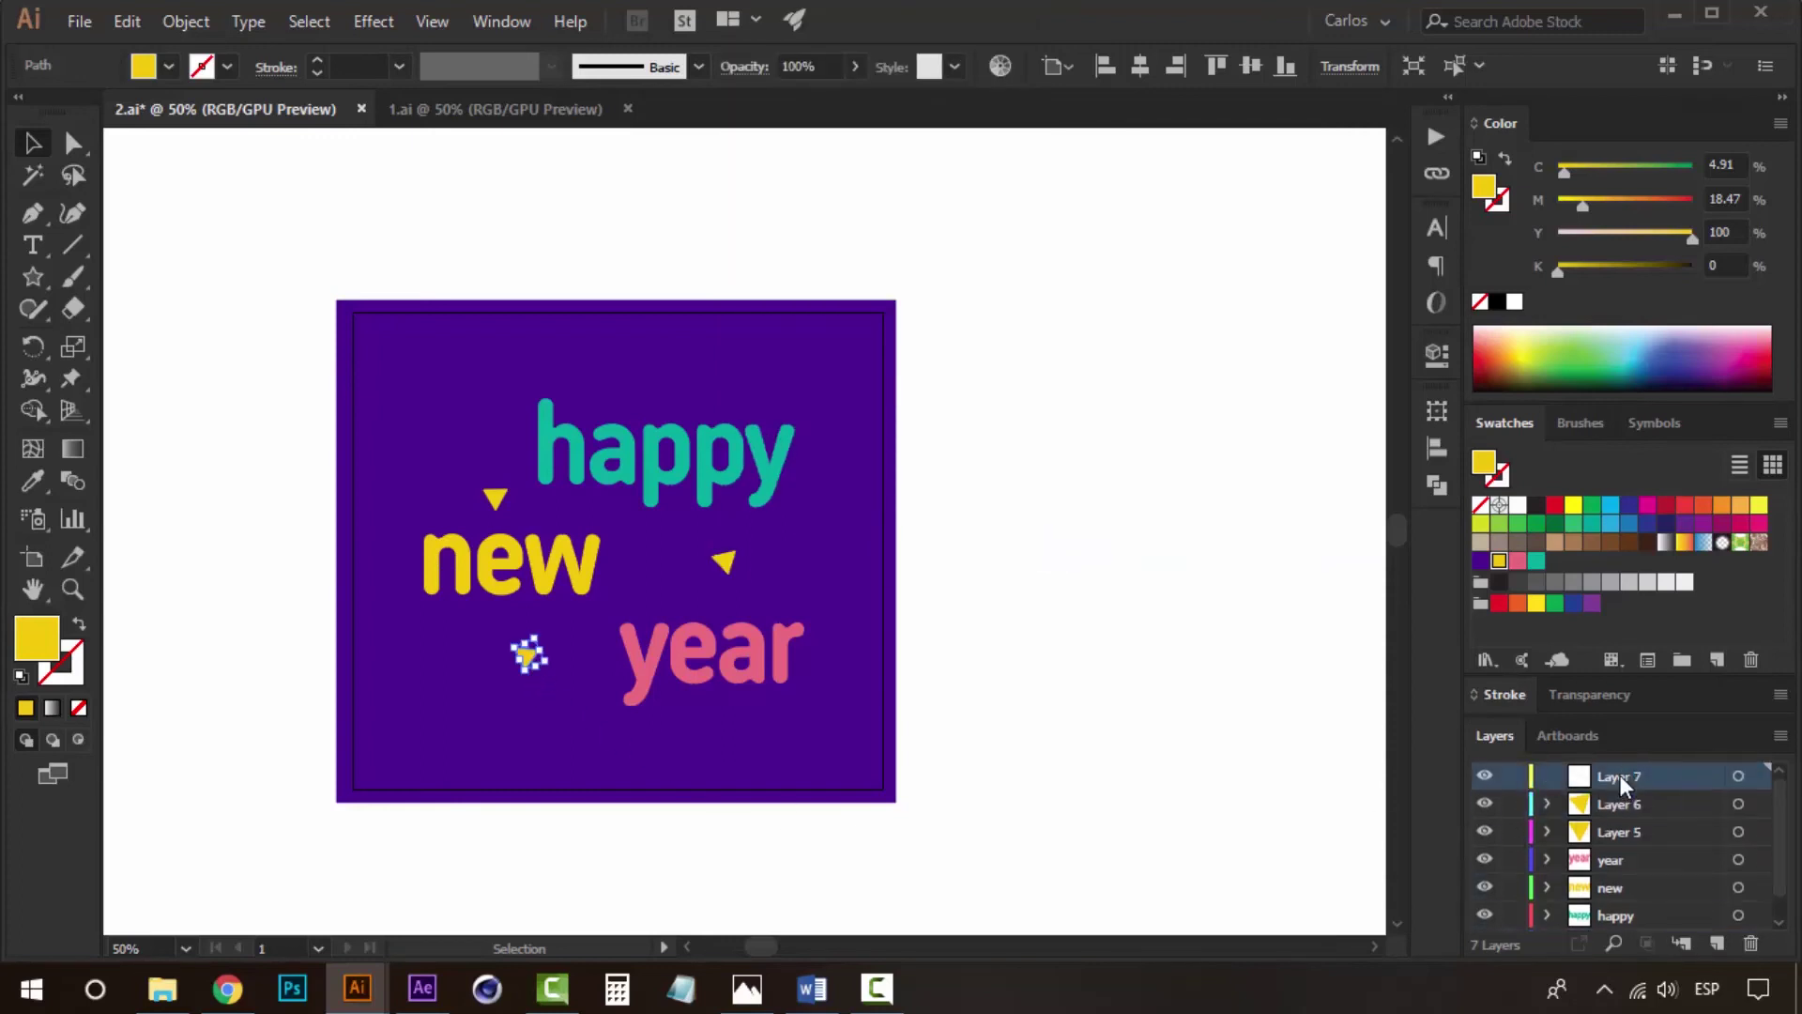
right_click(553, 651)
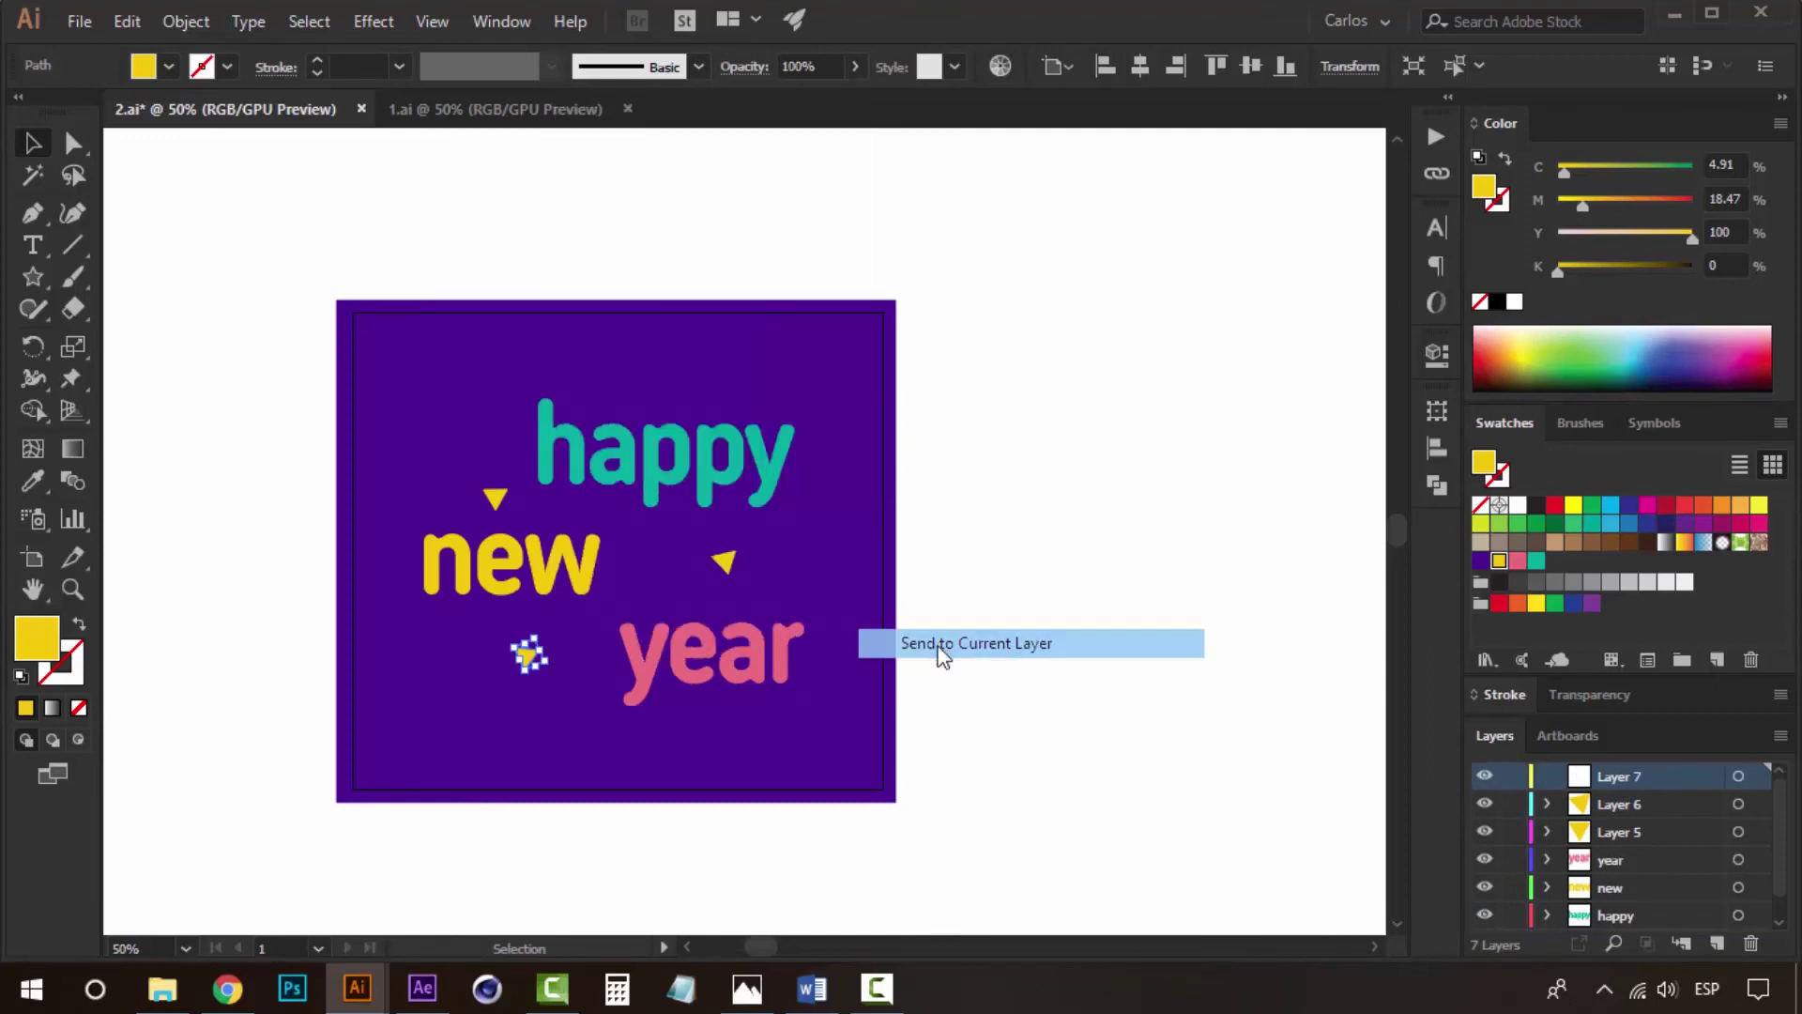
left_click(939, 644)
left_click(1143, 480)
left_click(730, 670)
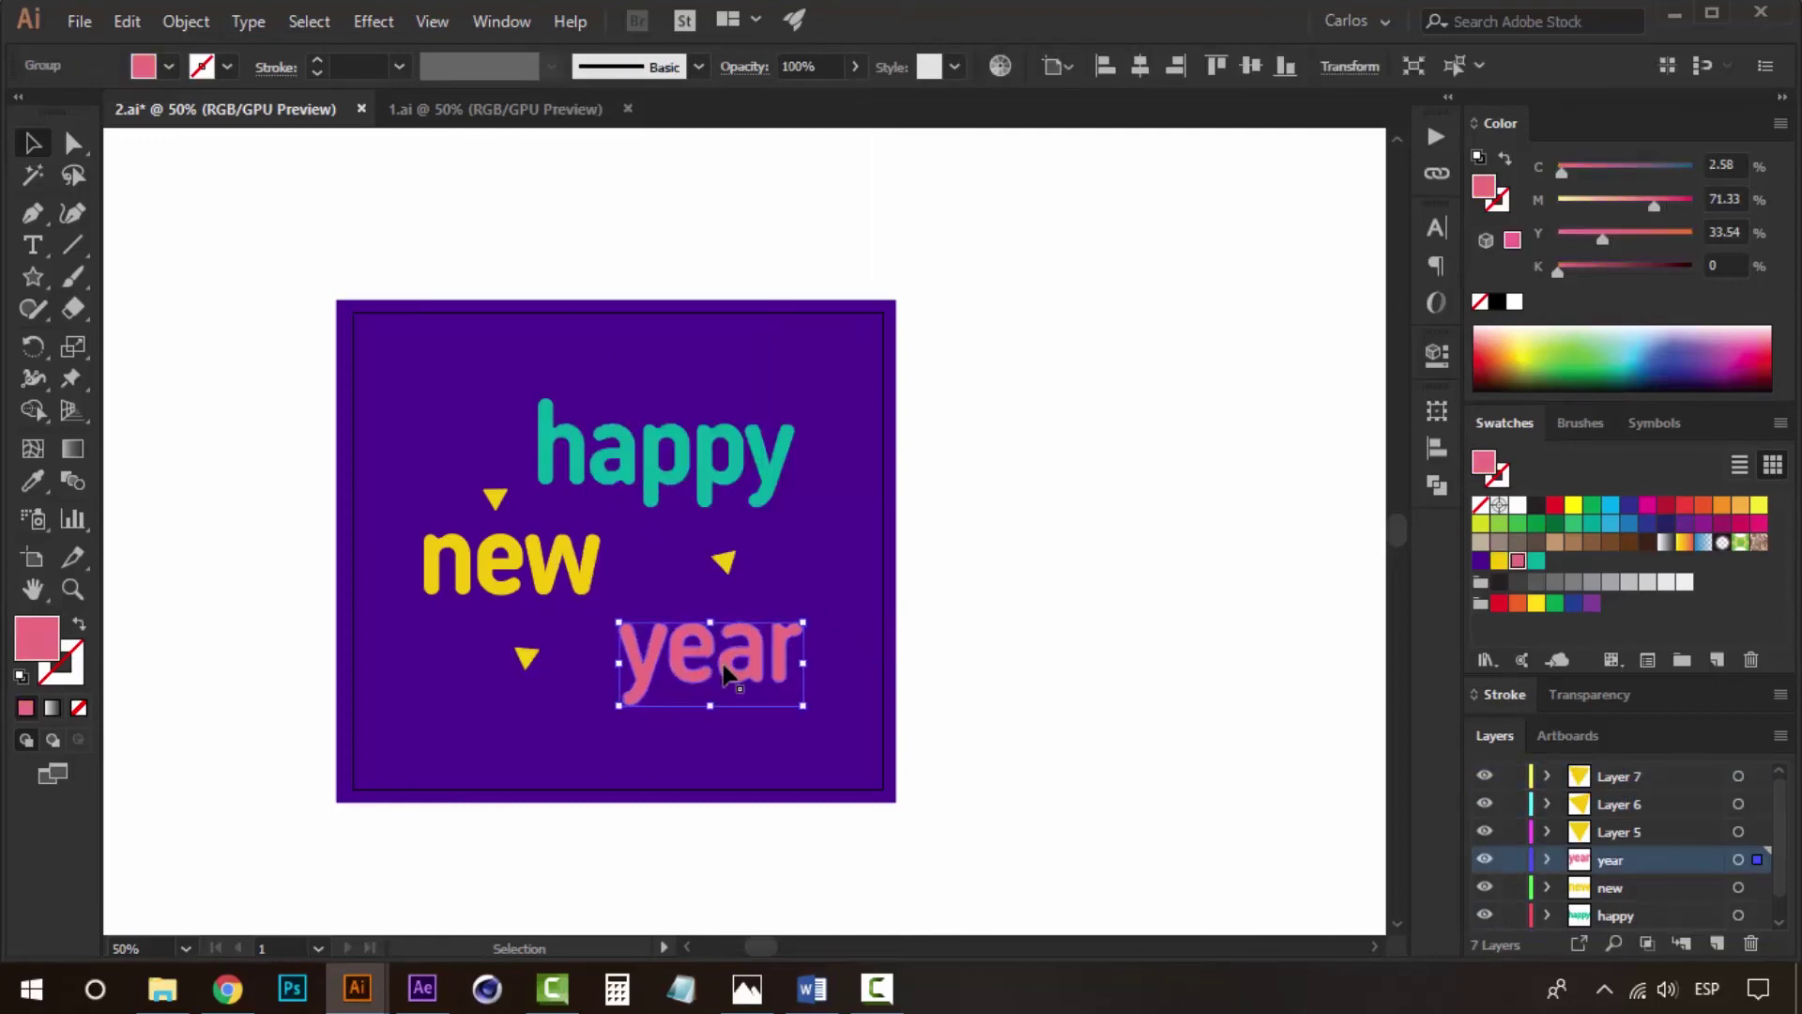
left_click(1215, 580)
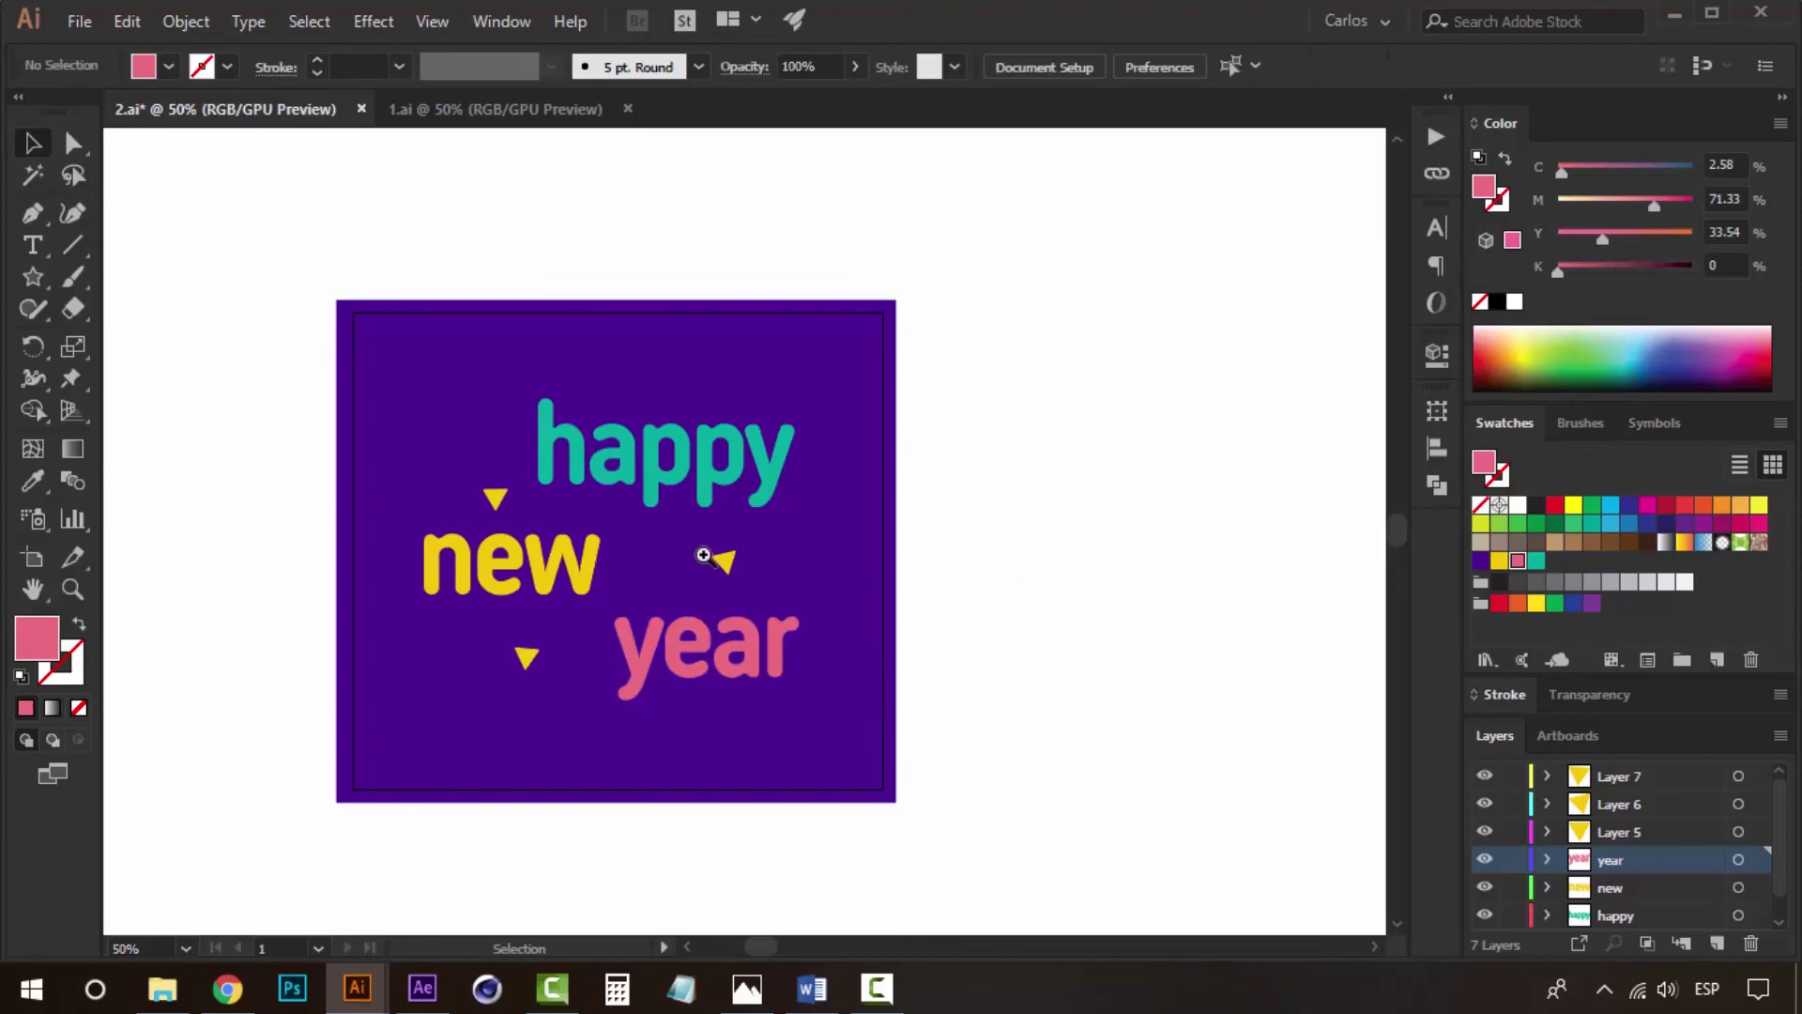
key("z")
left_click(693, 557, "alt")
key("v")
left_click_drag(844, 526, 960, 553)
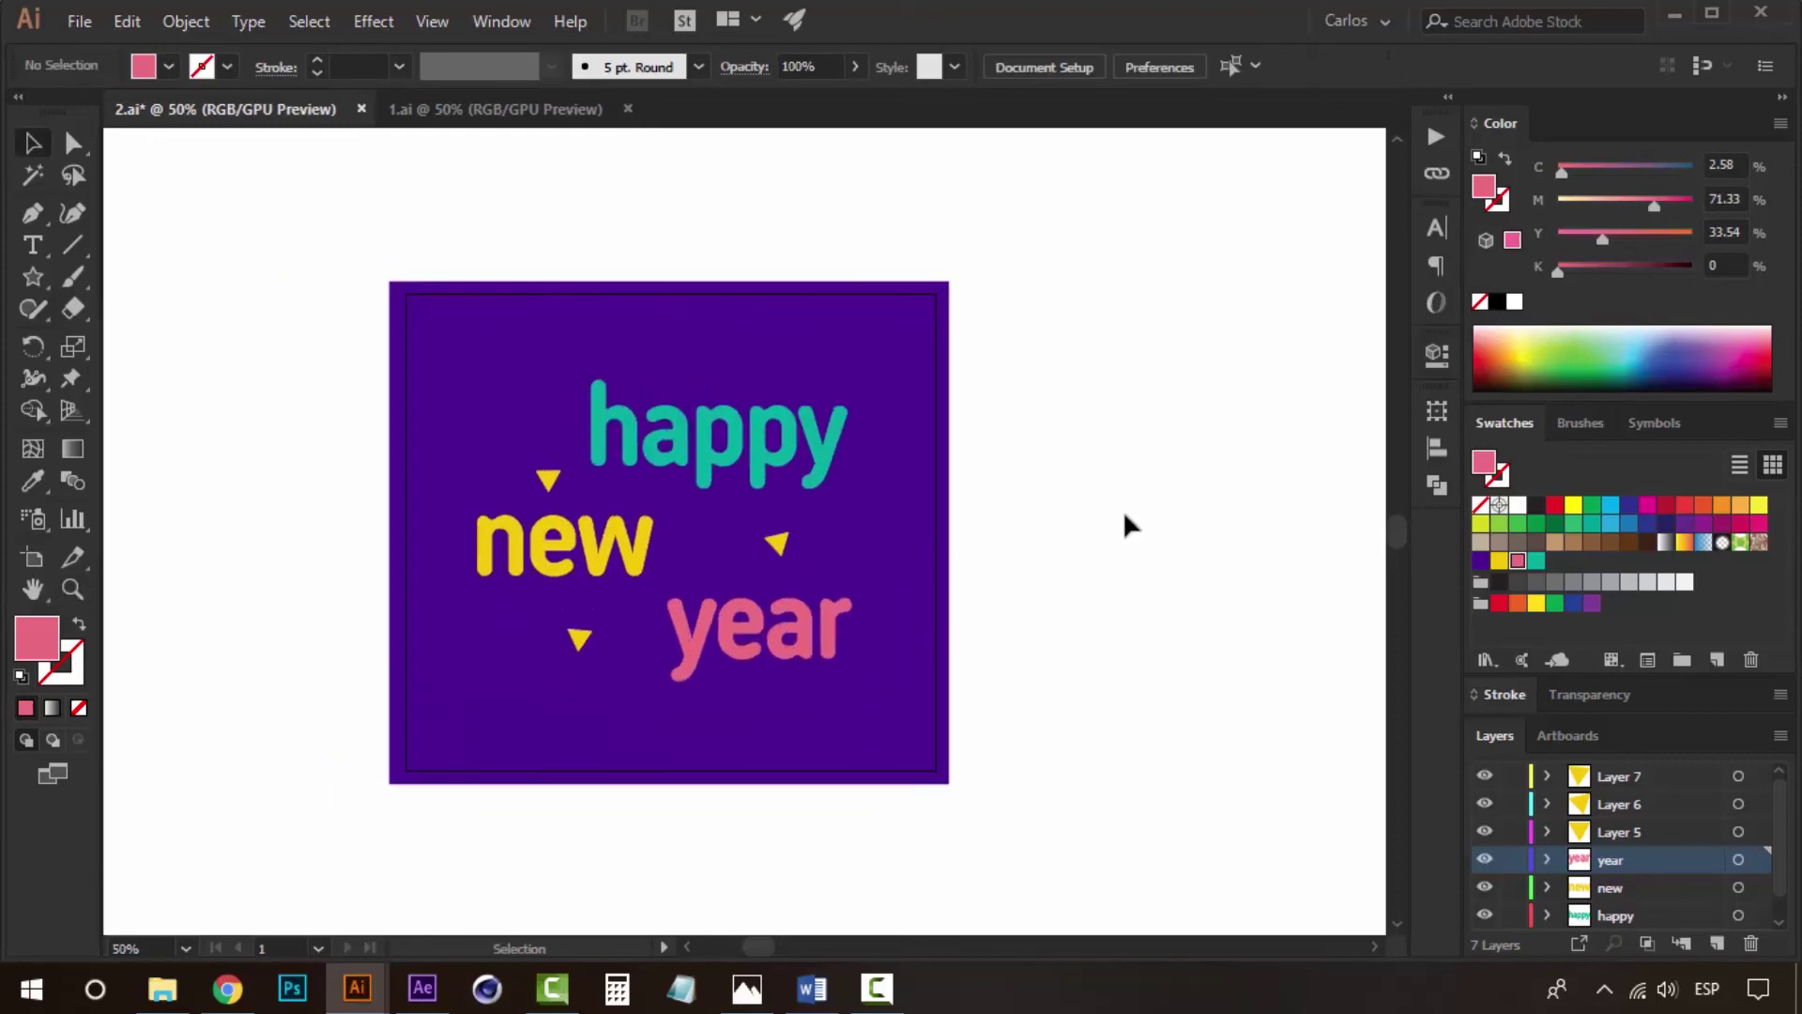
Save the card to the desktop as HNY.ai with the default Illustrator options.
key("ctrl+shift+s")
type("HNY")
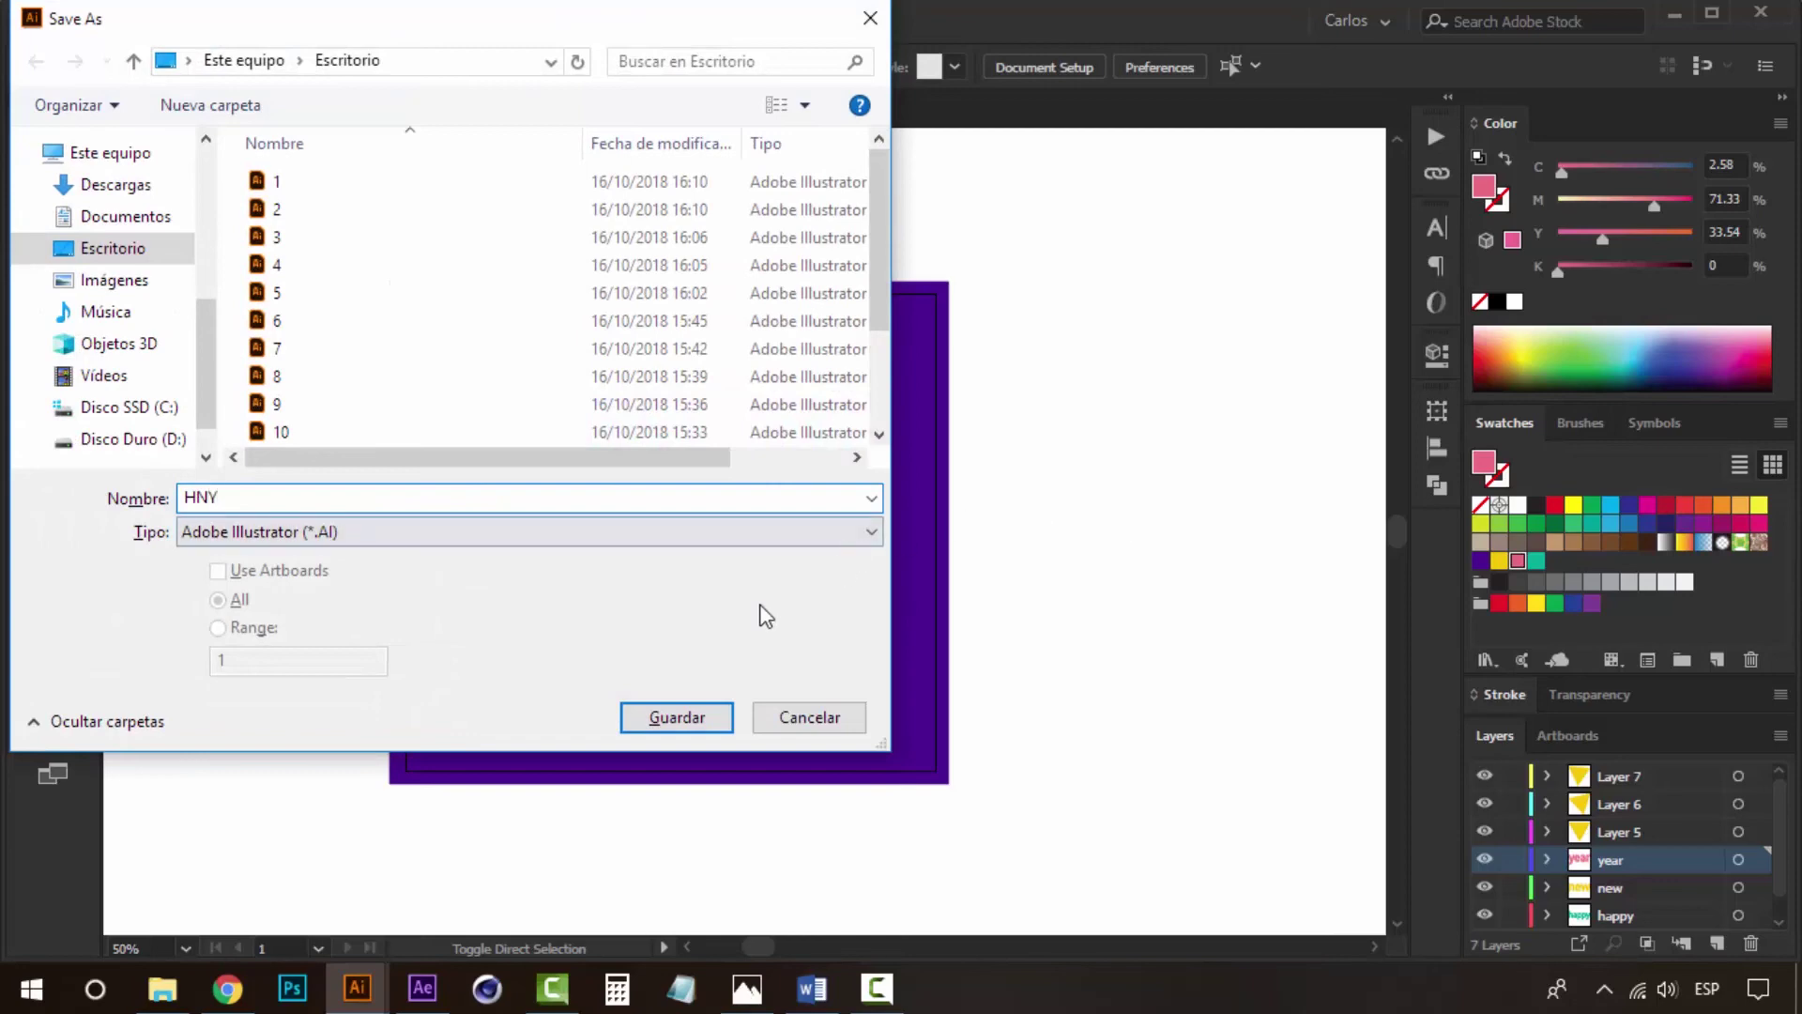
left_click(682, 715)
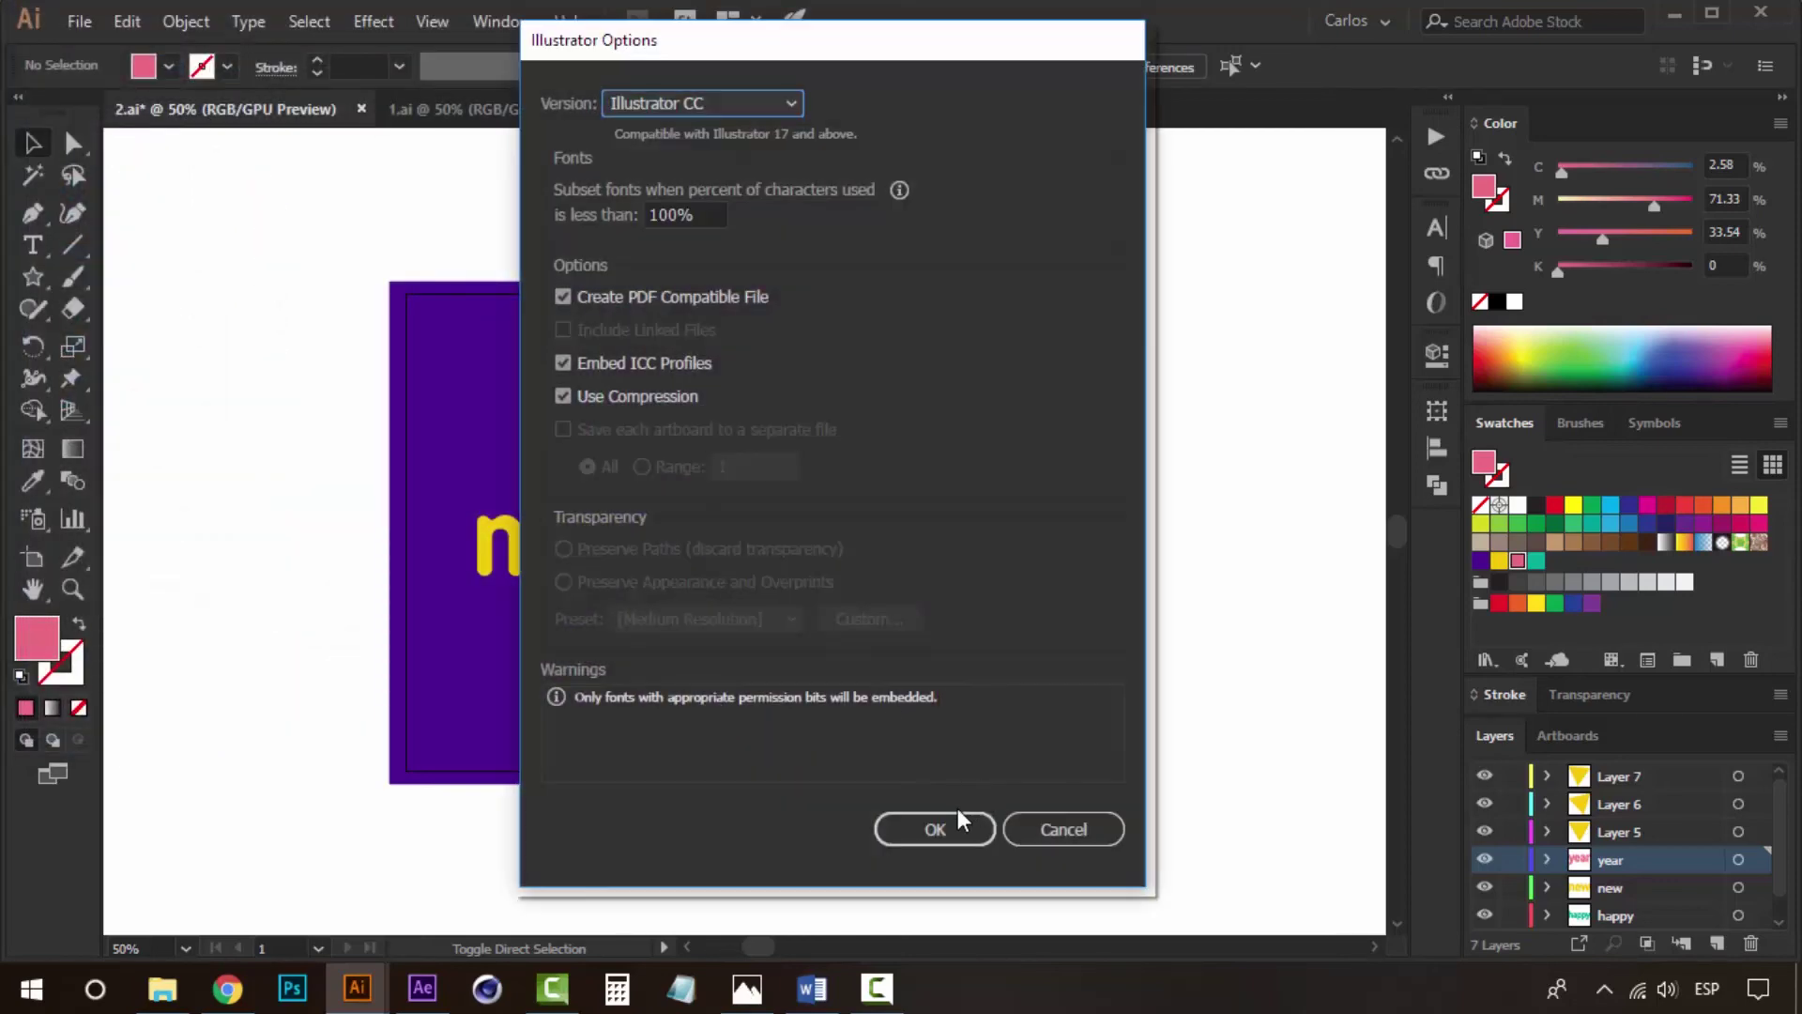
left_click(956, 826)
key("ctrl+minus")
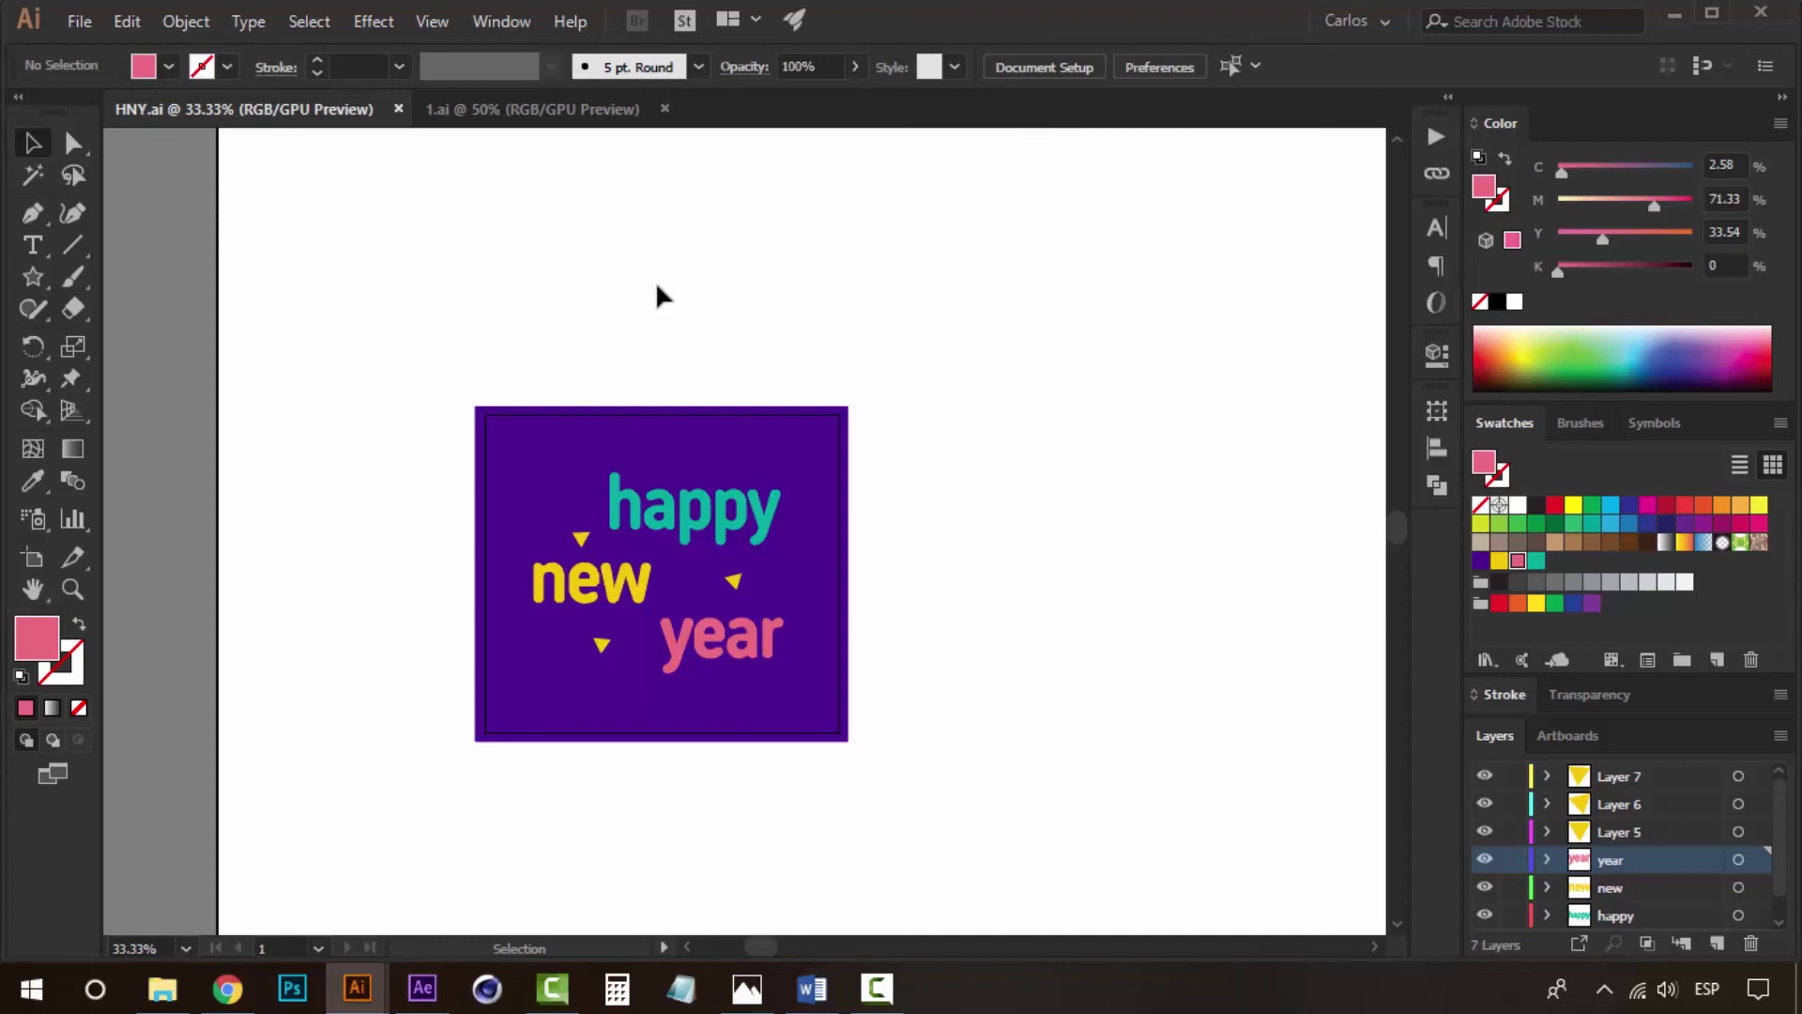
Close the 1.ai document and recentre the HNY card in the view.
left_click(665, 109)
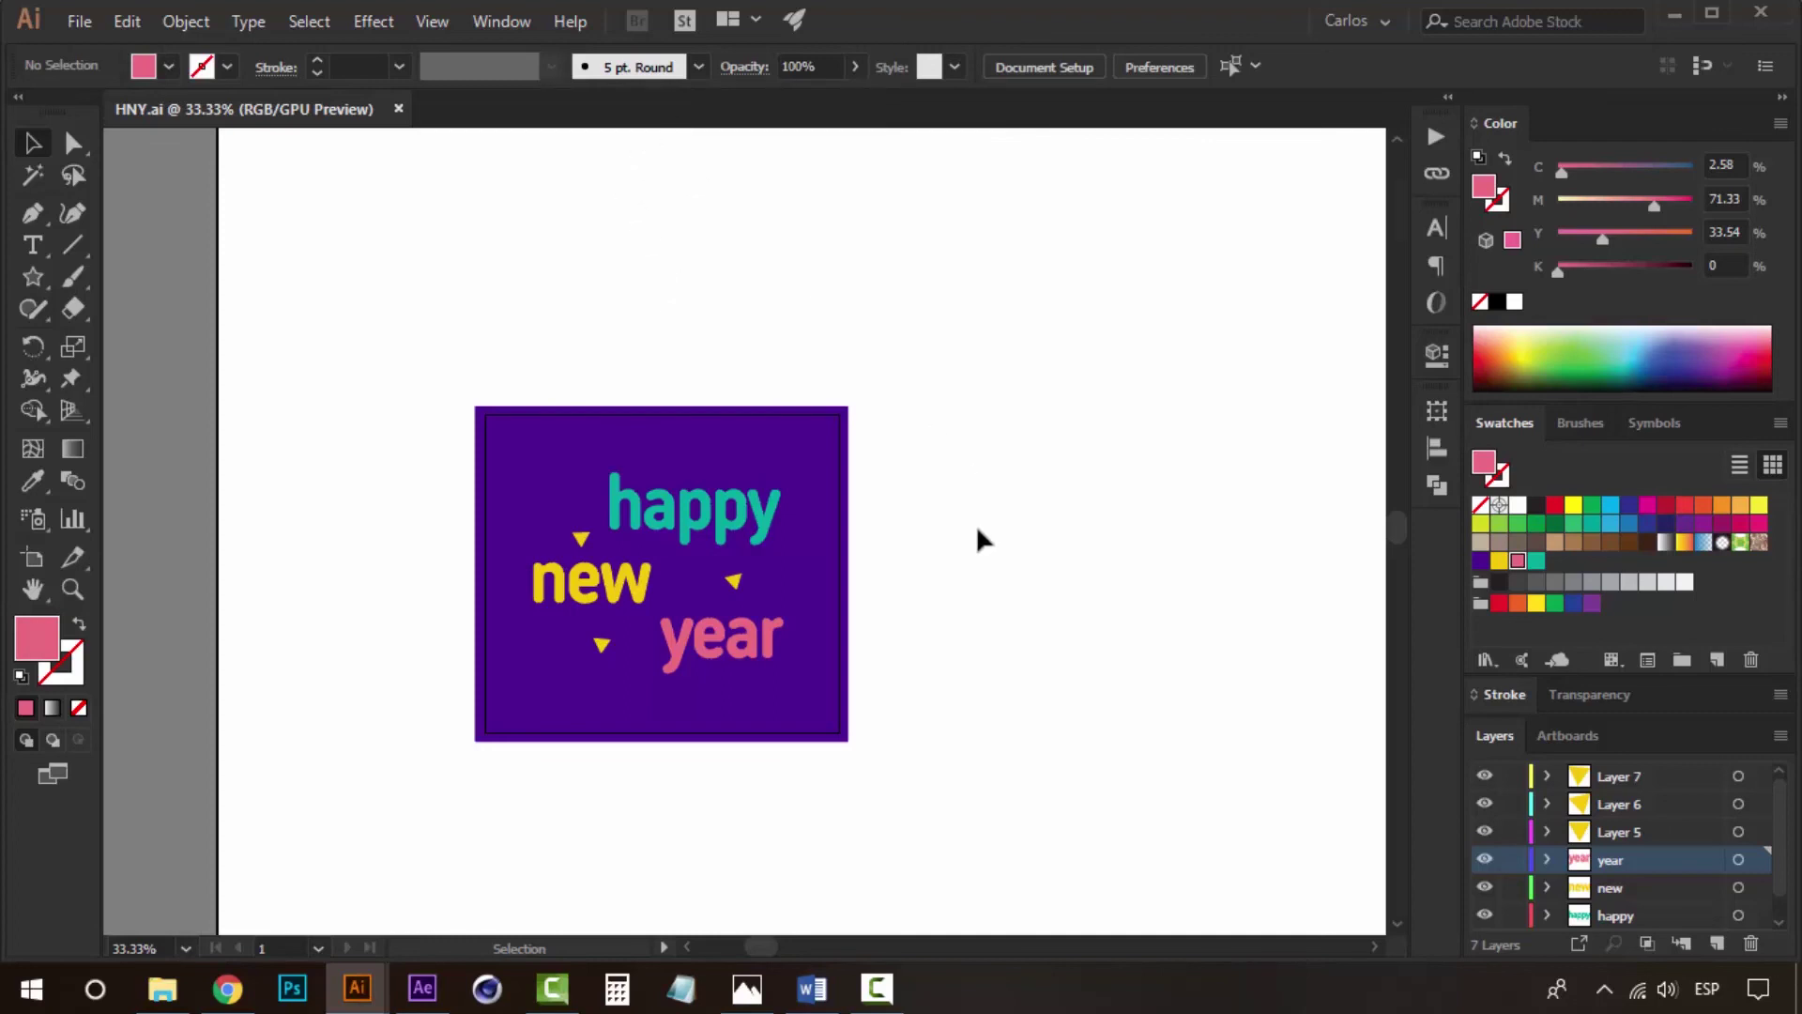
left_click_drag(1038, 628, 932, 548)
scroll(1666, 896, "down", 1)
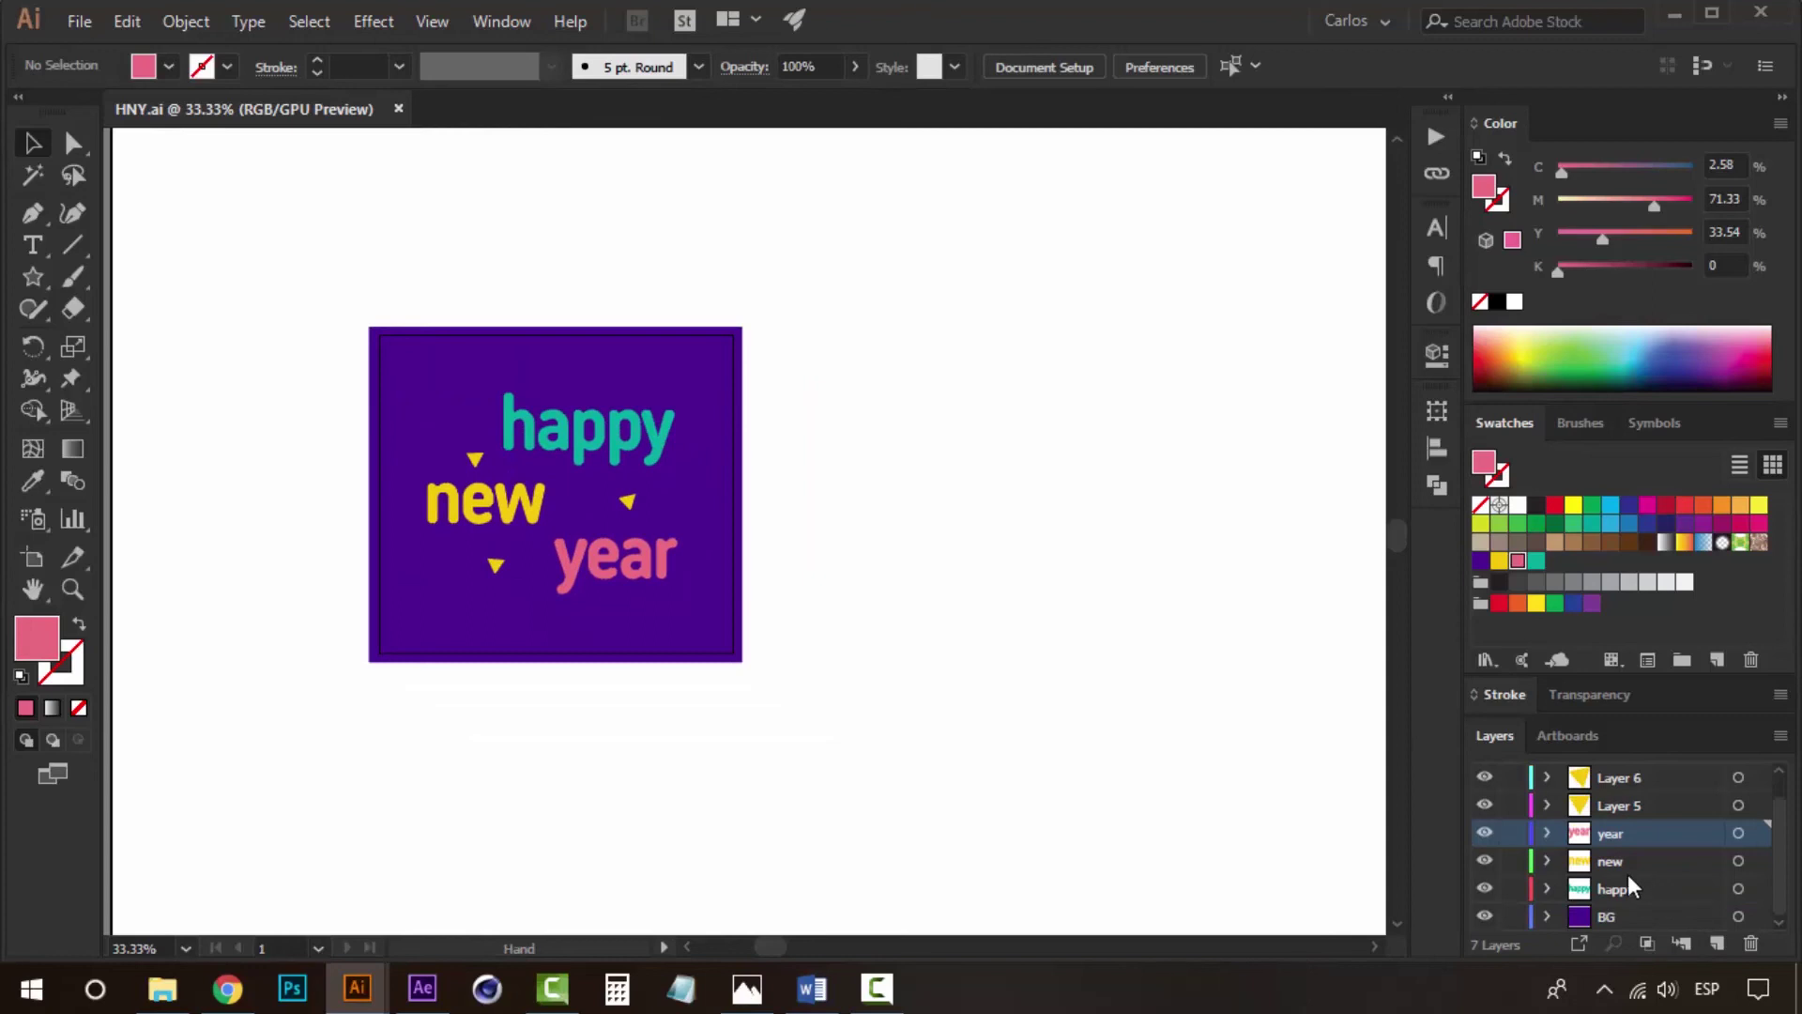
scroll(1624, 883, "up", 1)
scroll(1624, 882, "down", 1)
left_click_drag(544, 339, 624, 363)
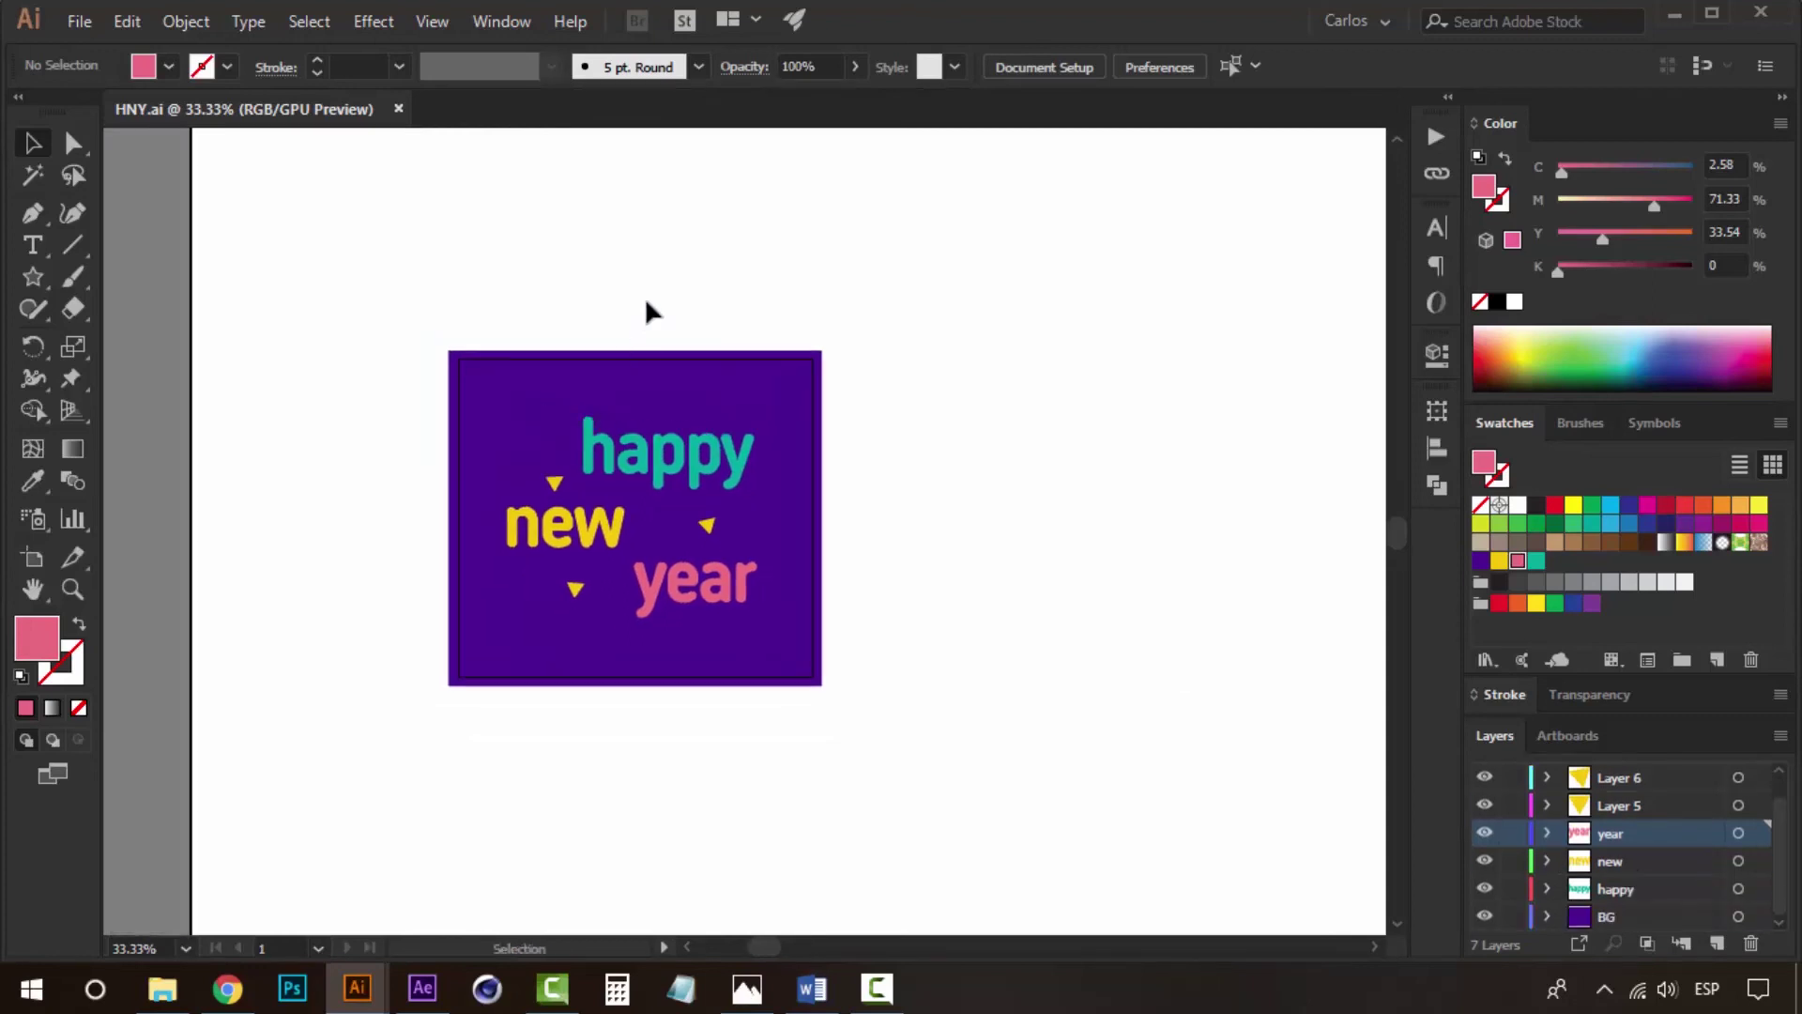